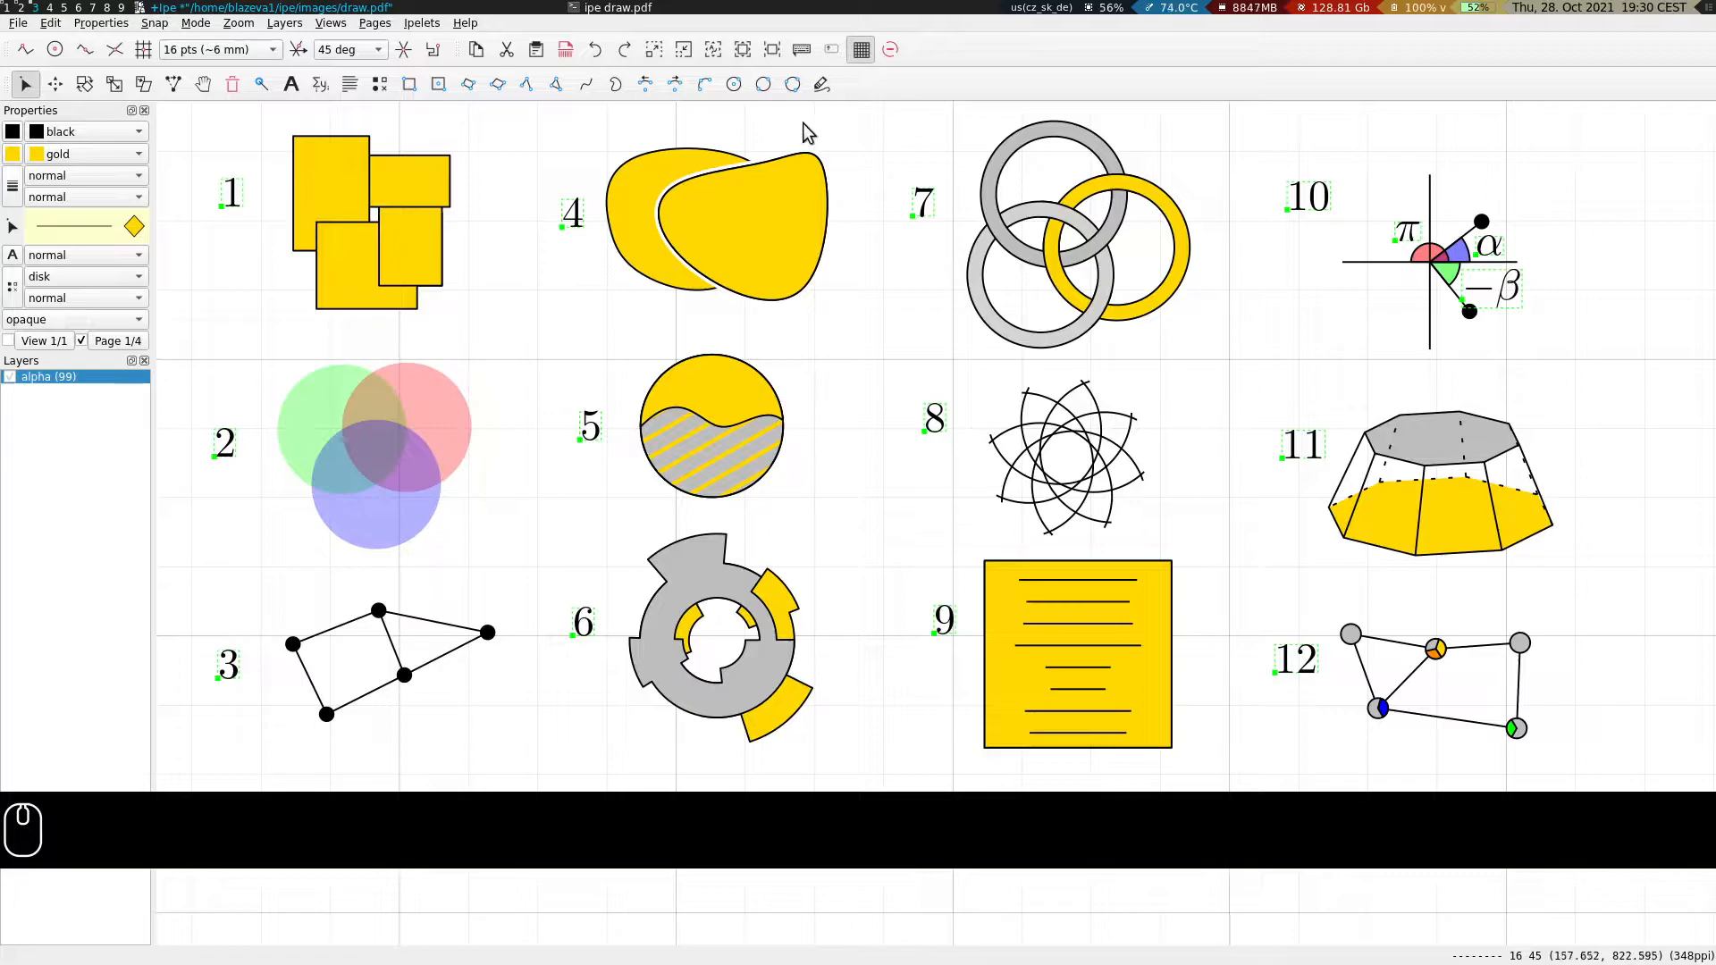
Move figures 4 to 12 together to the right to open a gap beside figures 1 to 3.
drag(873, 362, 884, 371)
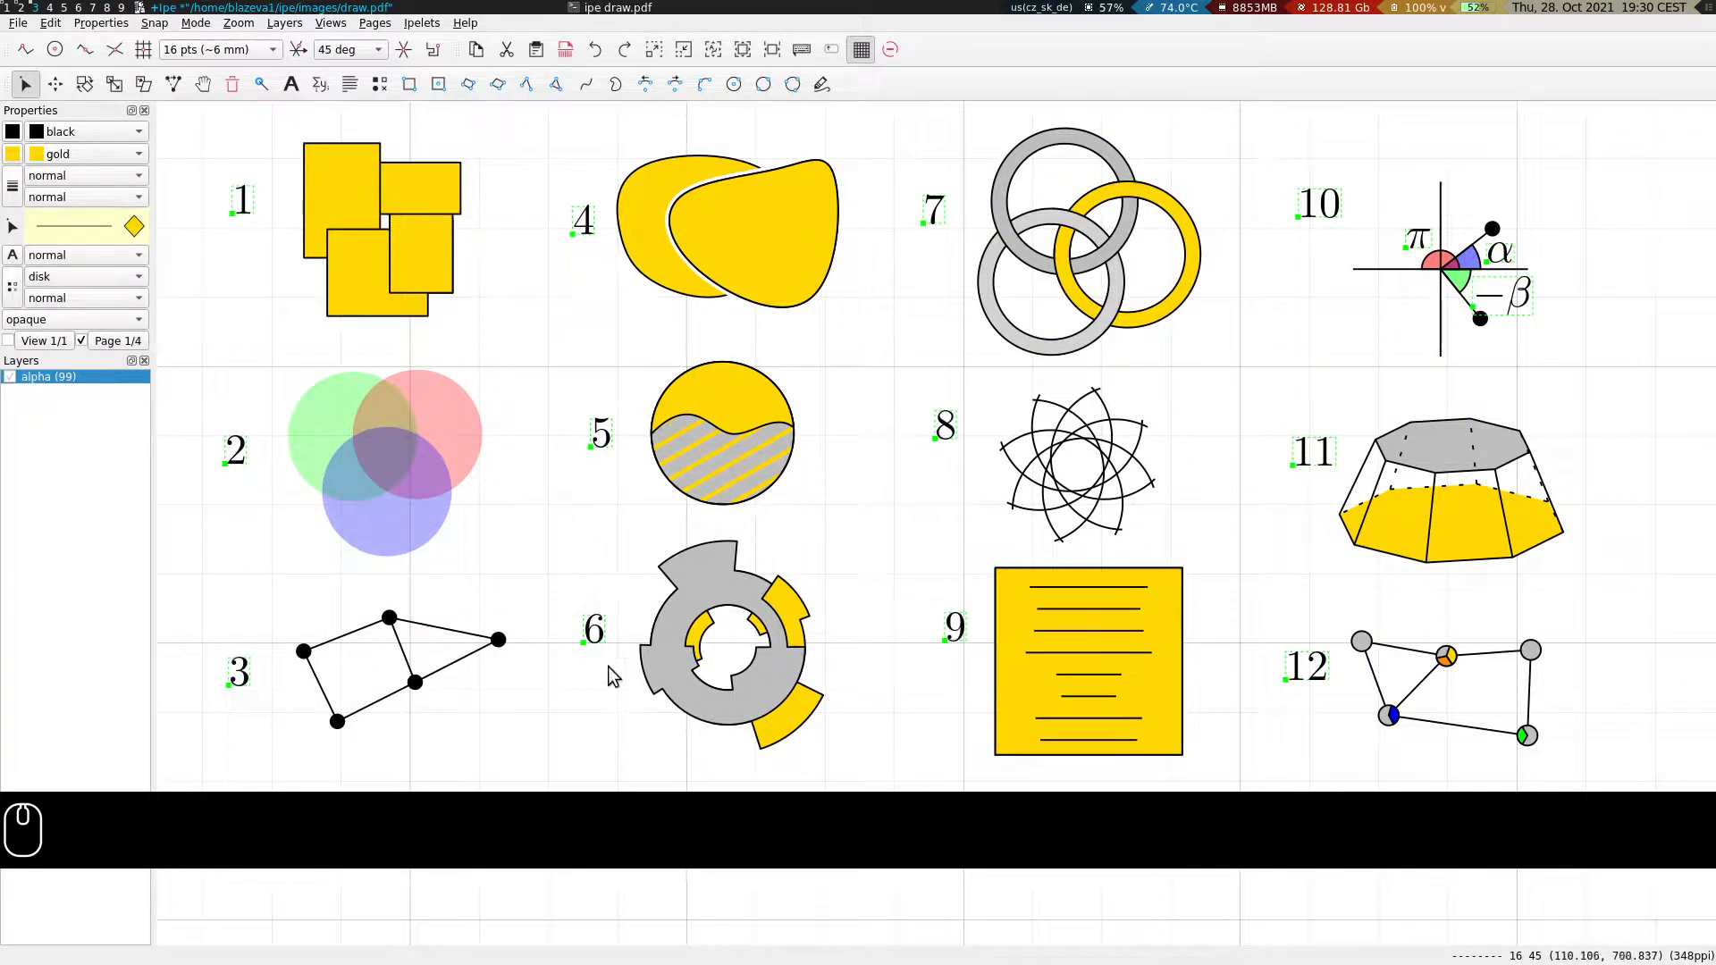
drag(537, 114, 882, 795)
key(s)
scroll(477, 336, down, 1)
drag(1029, 375, 1002, 389)
key(s)
drag(482, 162, 1504, 765)
key(t)
drag(1333, 568, 1417, 573)
Move figures 7 to 12 together farther right to open a gap beside figures 4 to 6.
key(s)
drag(852, 173, 1481, 766)
key(t)
drag(1363, 443, 1456, 441)
Move figures 10 to 12 farther right to open a gap beside figures 7 to 9, and clear the selection.
key(s)
drag(1220, 204, 1648, 777)
key(t)
drag(1521, 525, 1671, 521)
key(s)
click(484, 364)
Draw four overlapping gold rectangles in a ring beside figure 1, each one covering part of the previous rectangle.
drag(461, 249, 510, 258)
drag(237, 217, 235, 186)
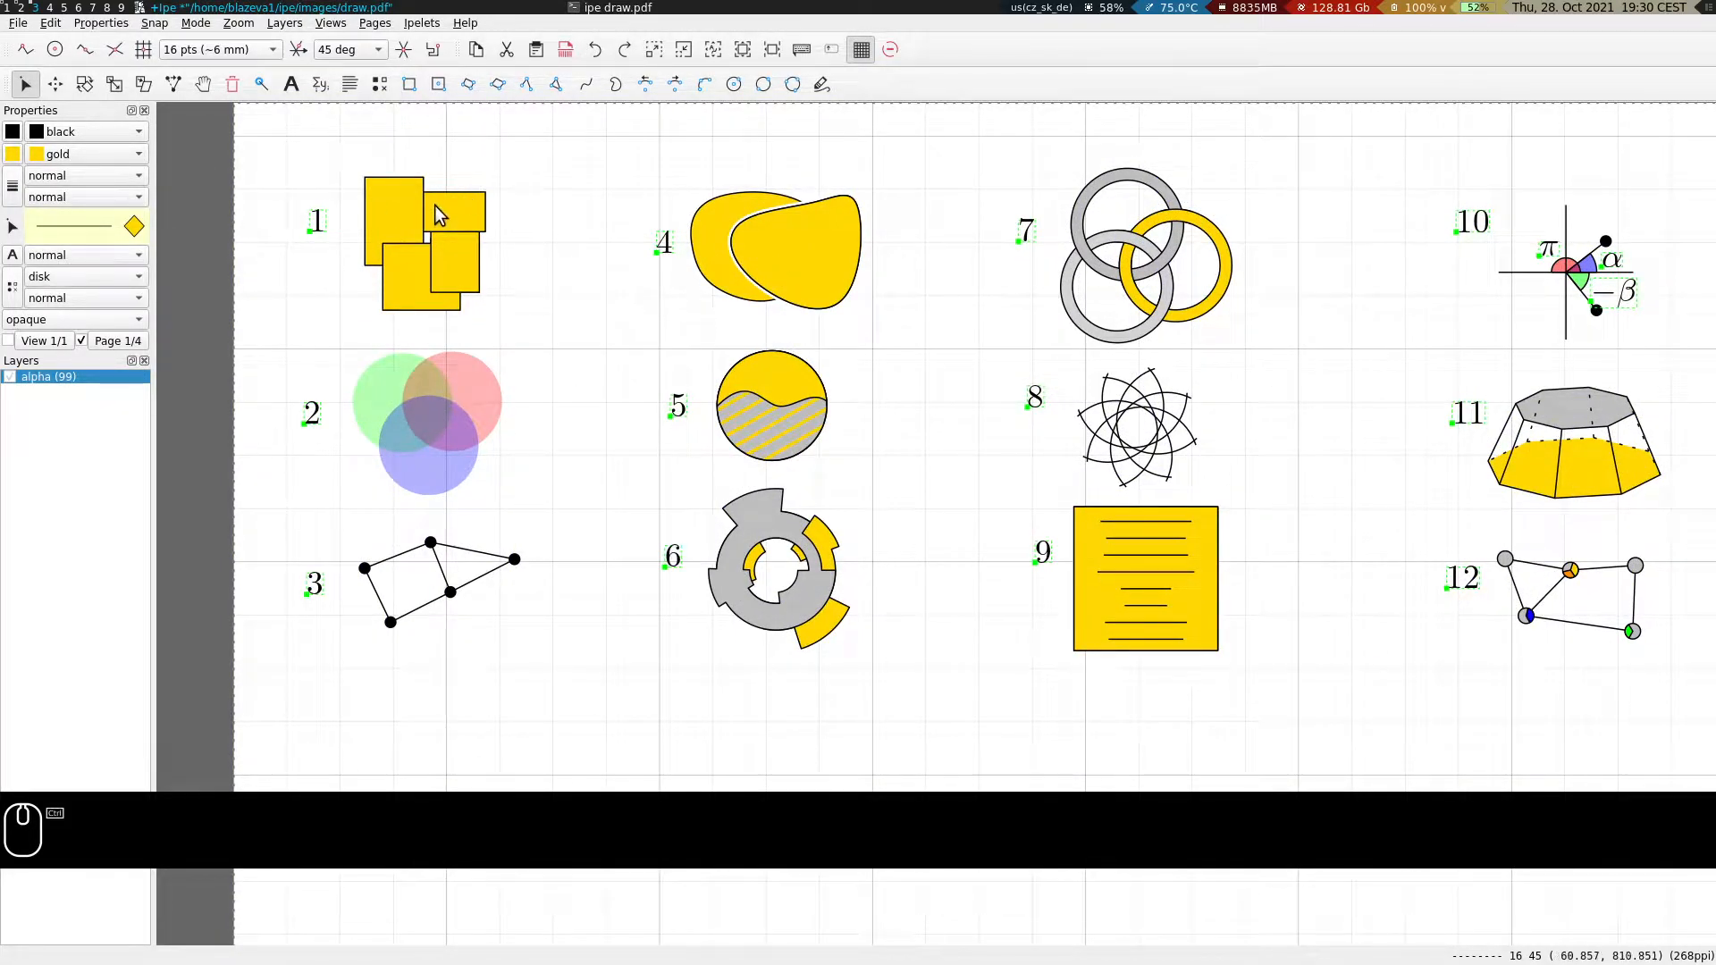
scroll(449, 195, up, 4)
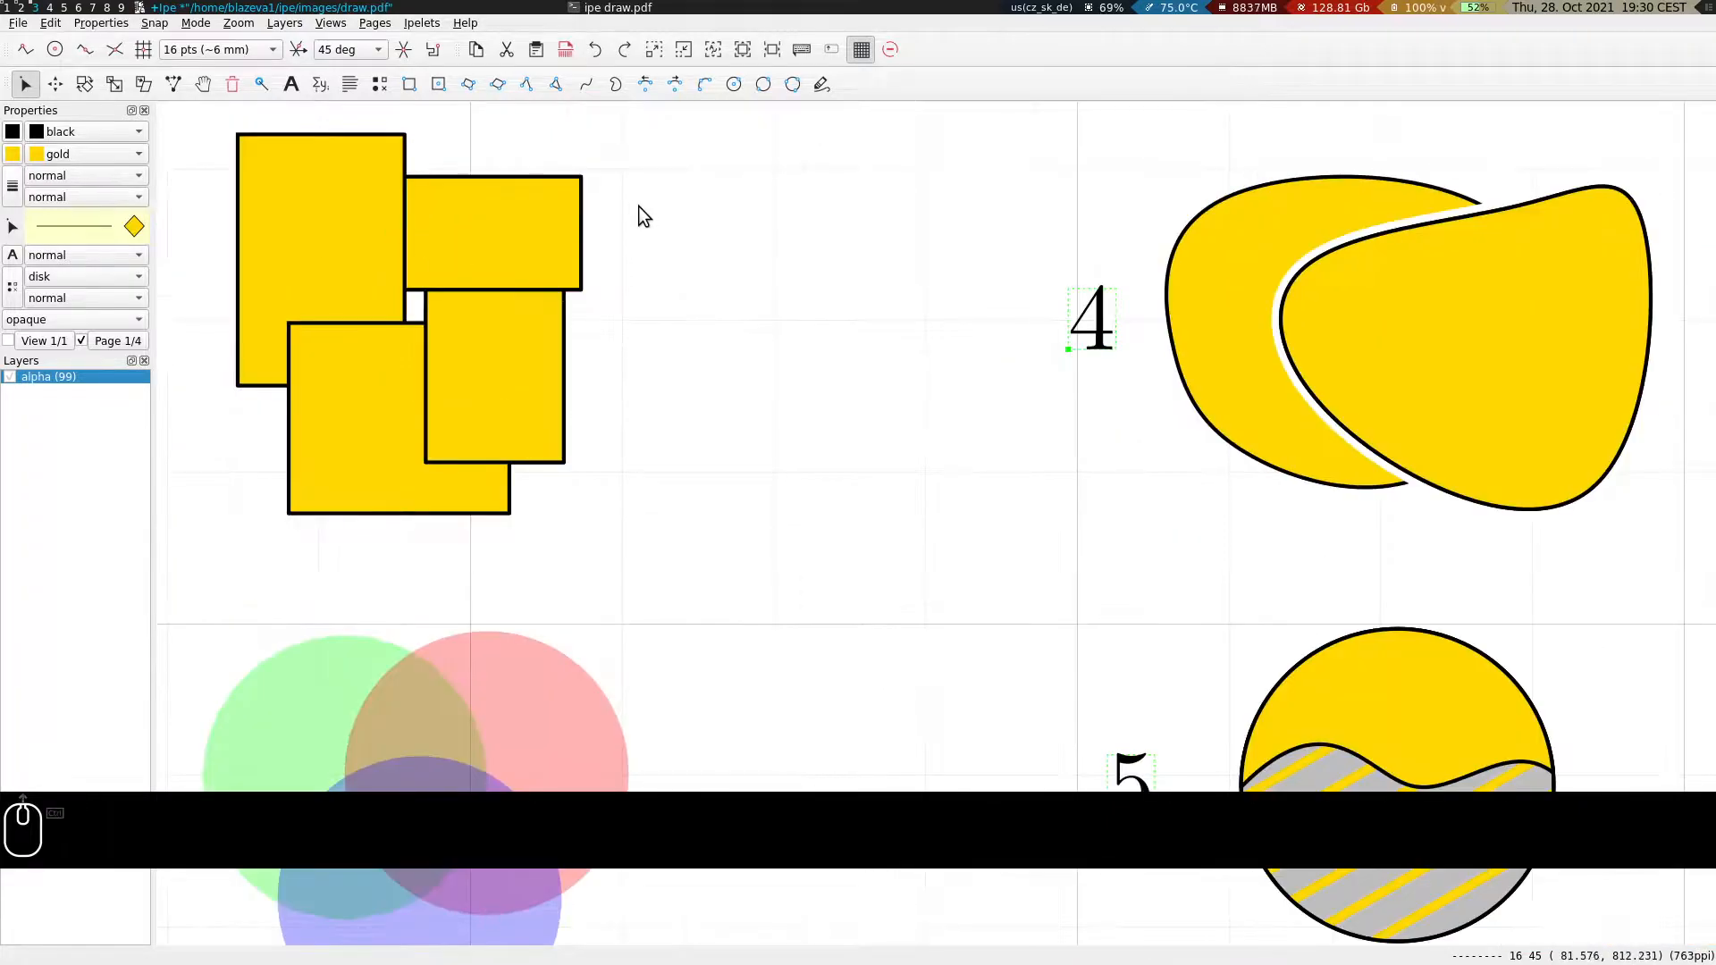
key(s)
drag(739, 269, 918, 369)
scroll(859, 492, up, 1)
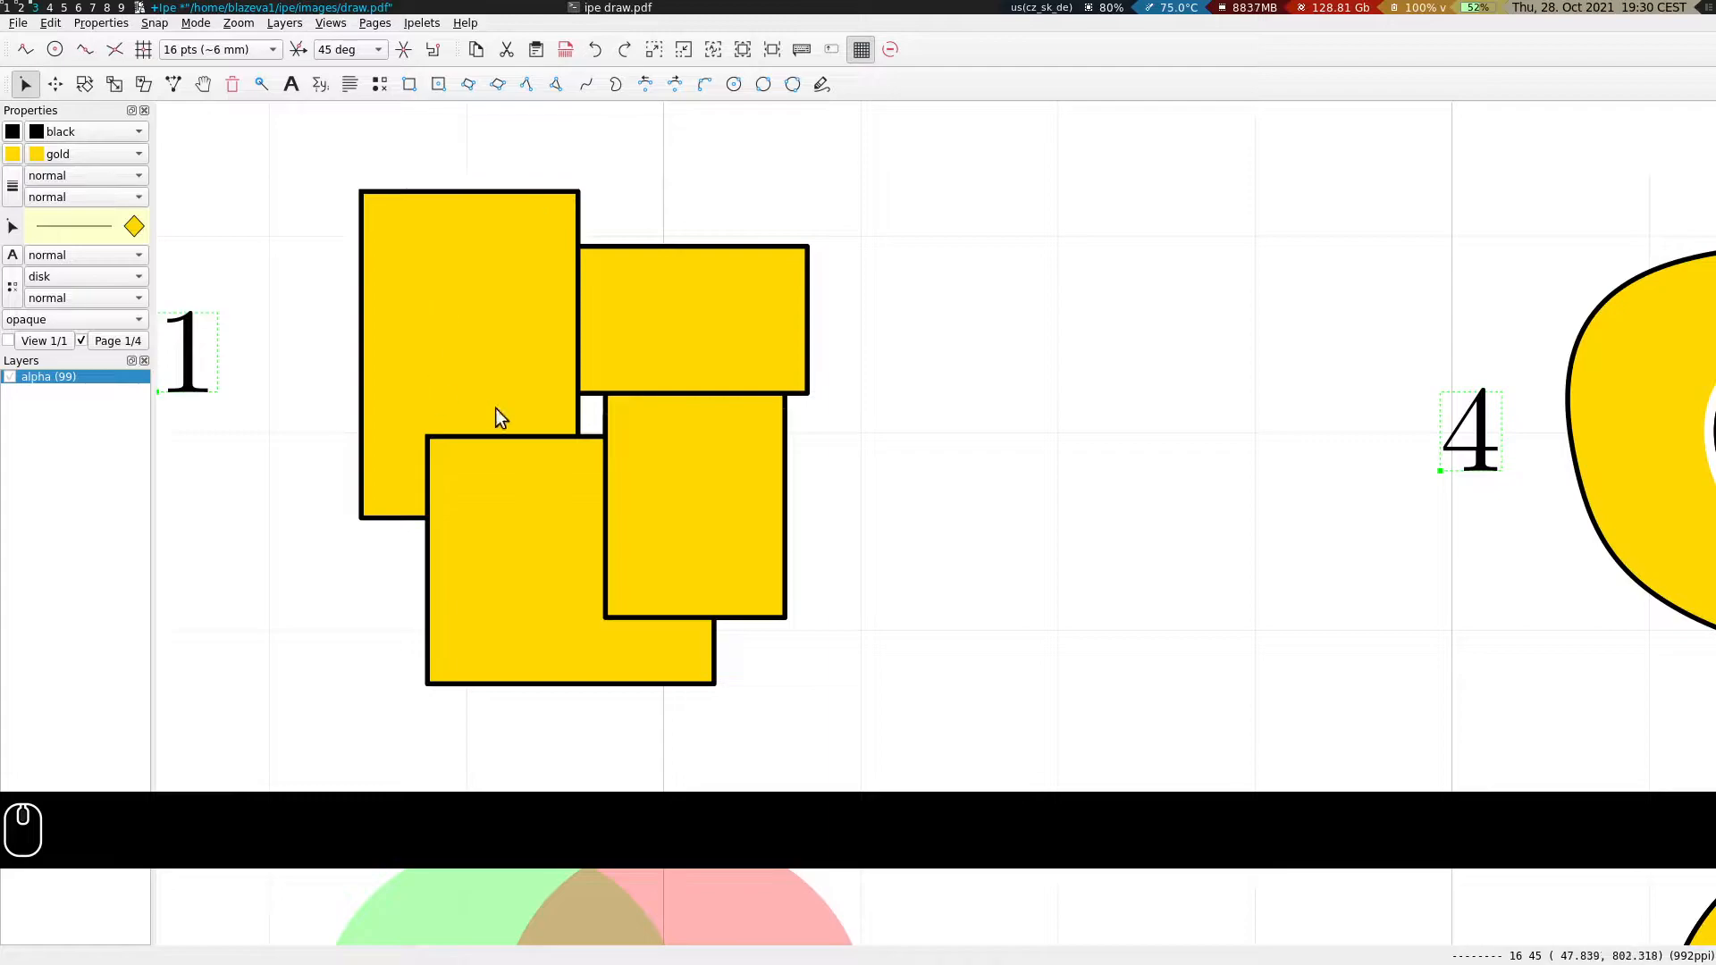
click(410, 84)
drag(928, 209, 1098, 494)
drag(1018, 262, 1313, 394)
drag(1155, 336, 1290, 638)
drag(1251, 435, 960, 598)
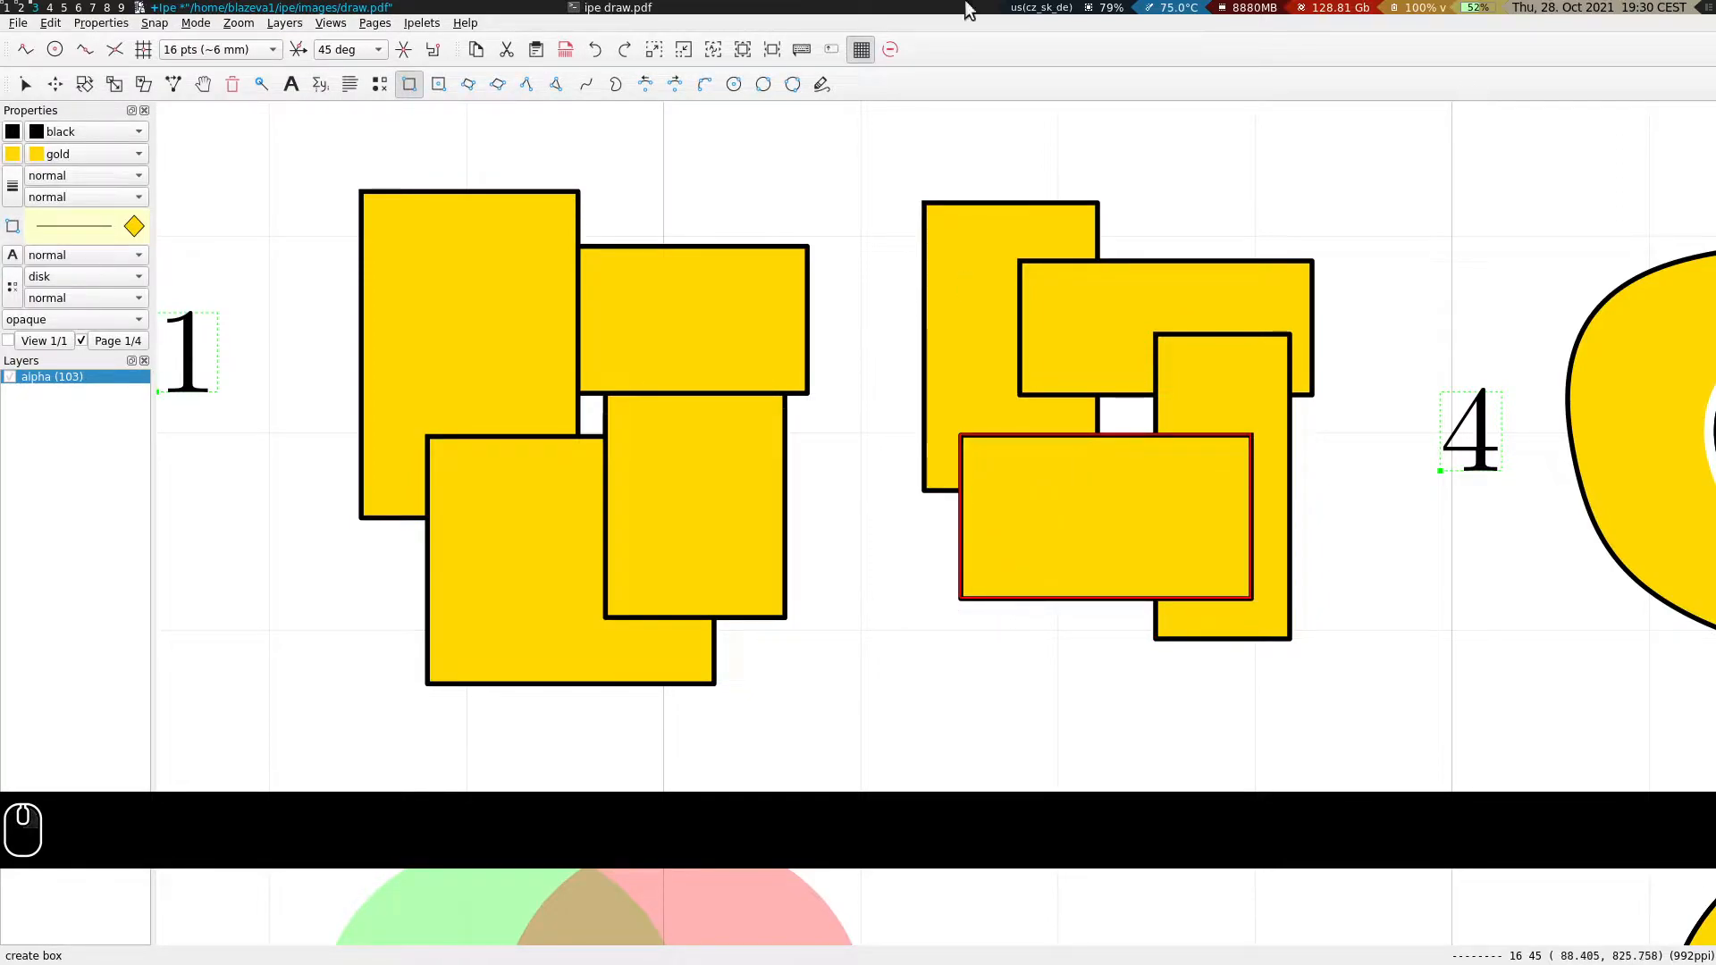
Using boundary and vertex snapping, draw a filled open path along the first rectangle's lower corner and align it to cover the last rectangle.
click(83, 51)
click(526, 84)
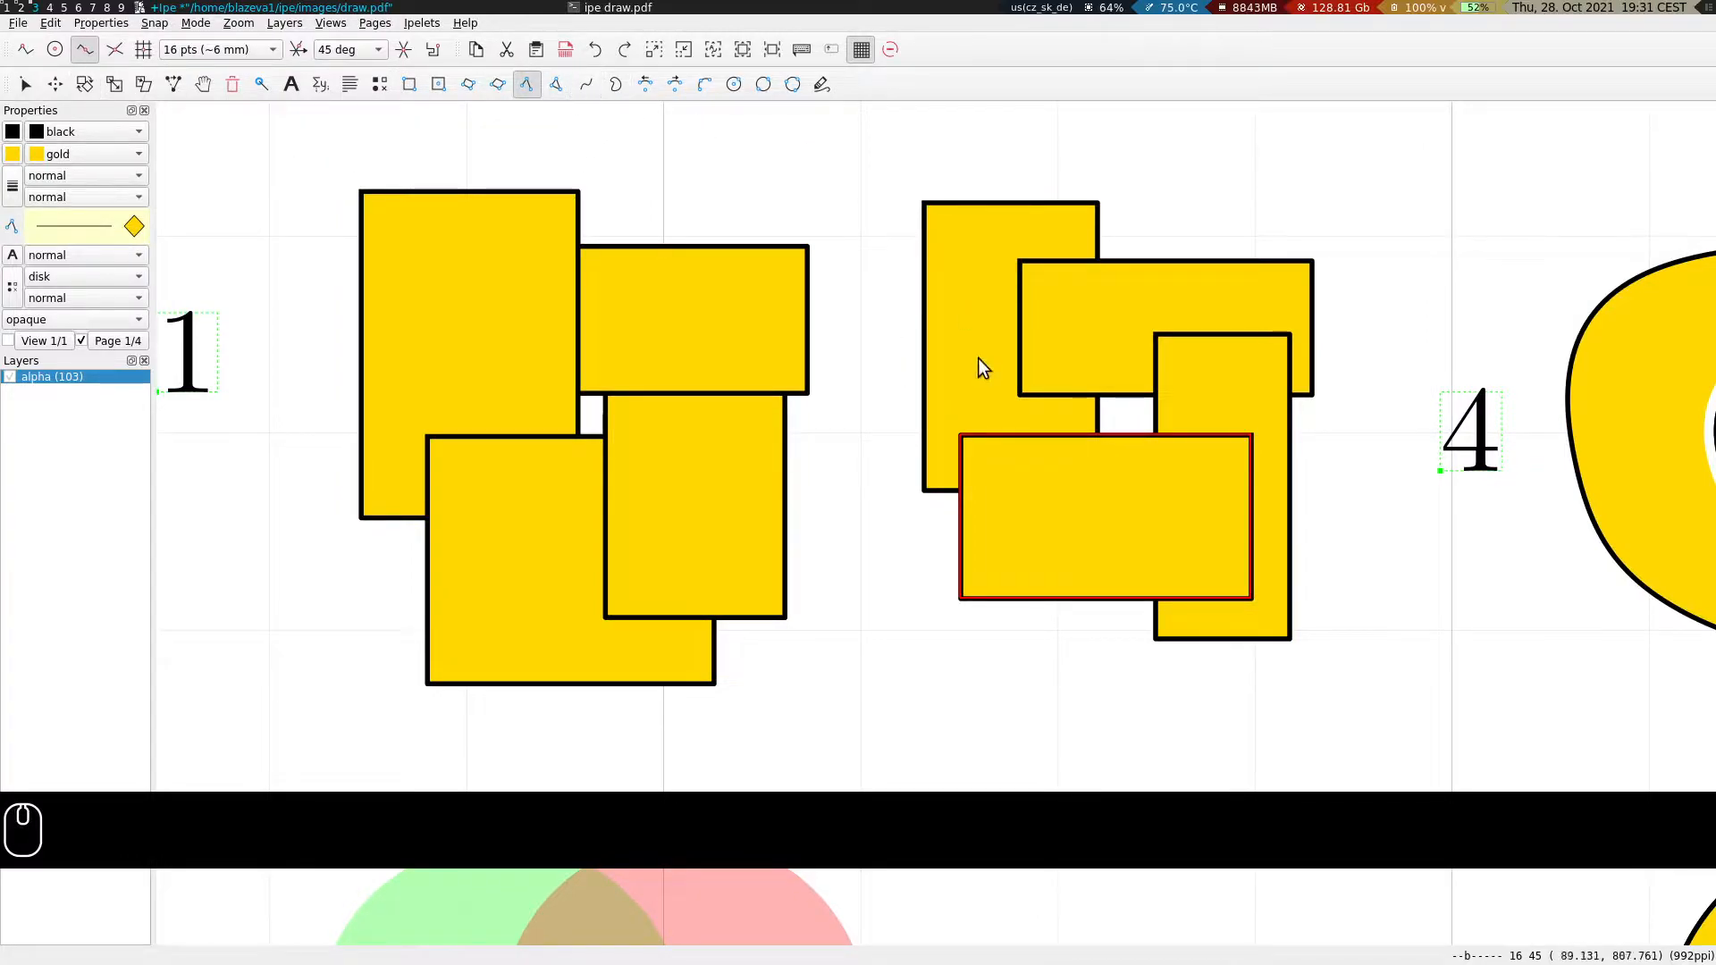
click(1099, 417)
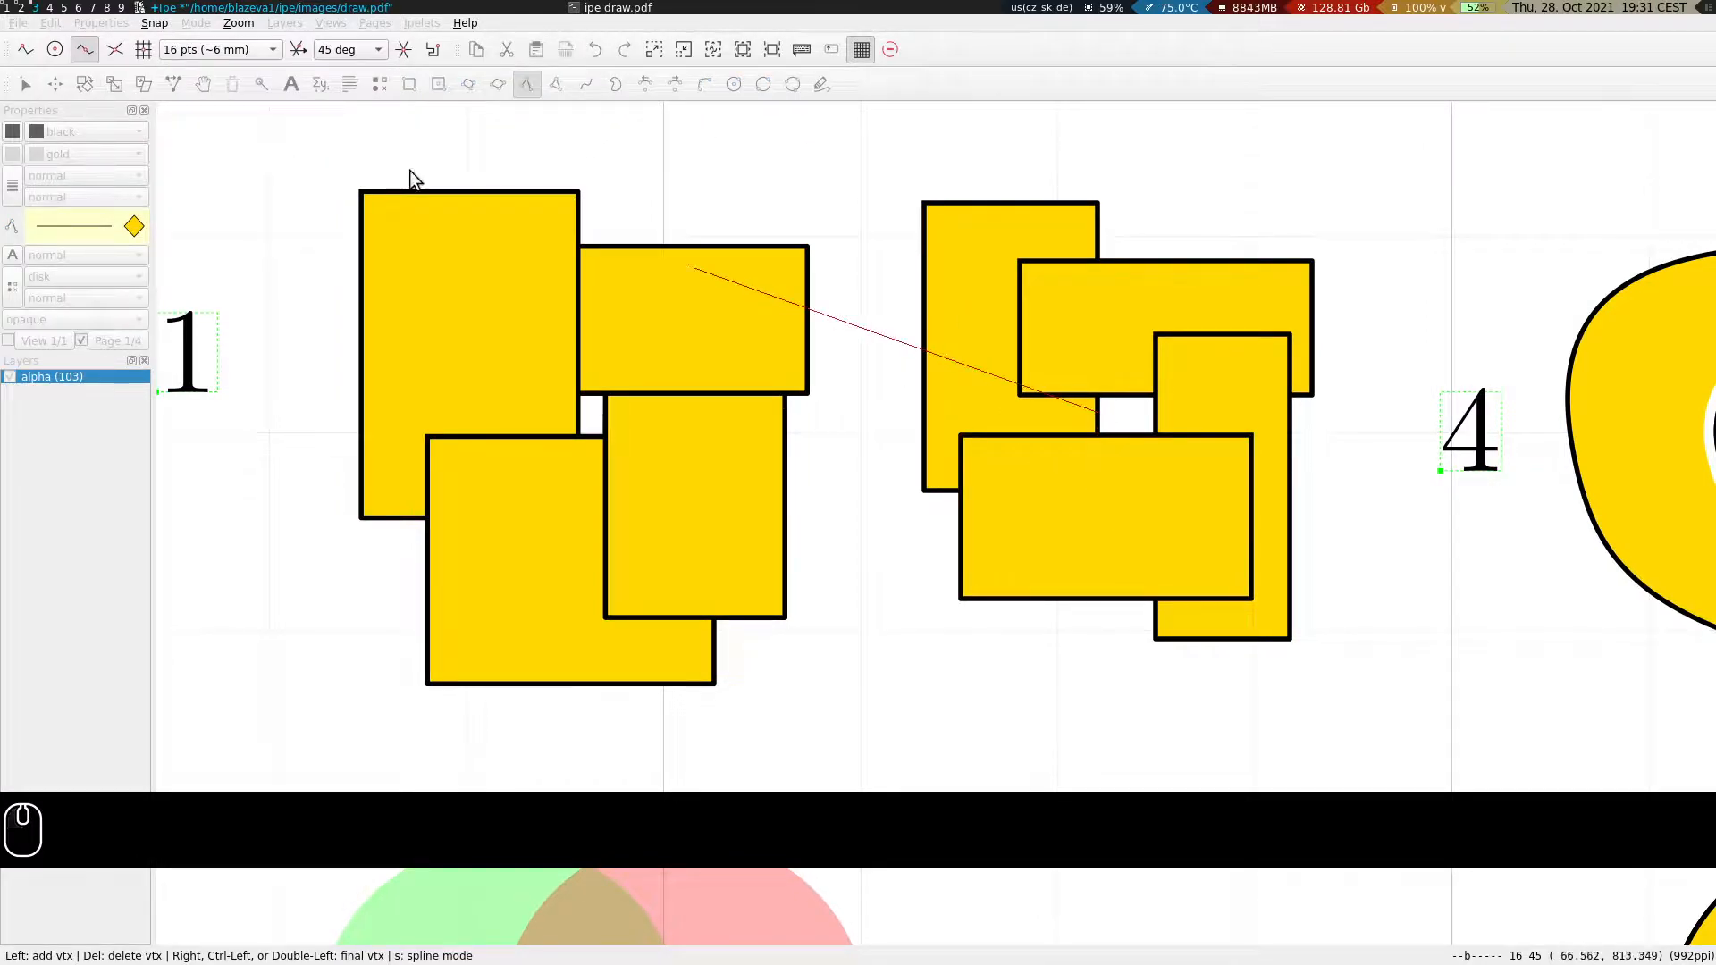
click(1099, 492)
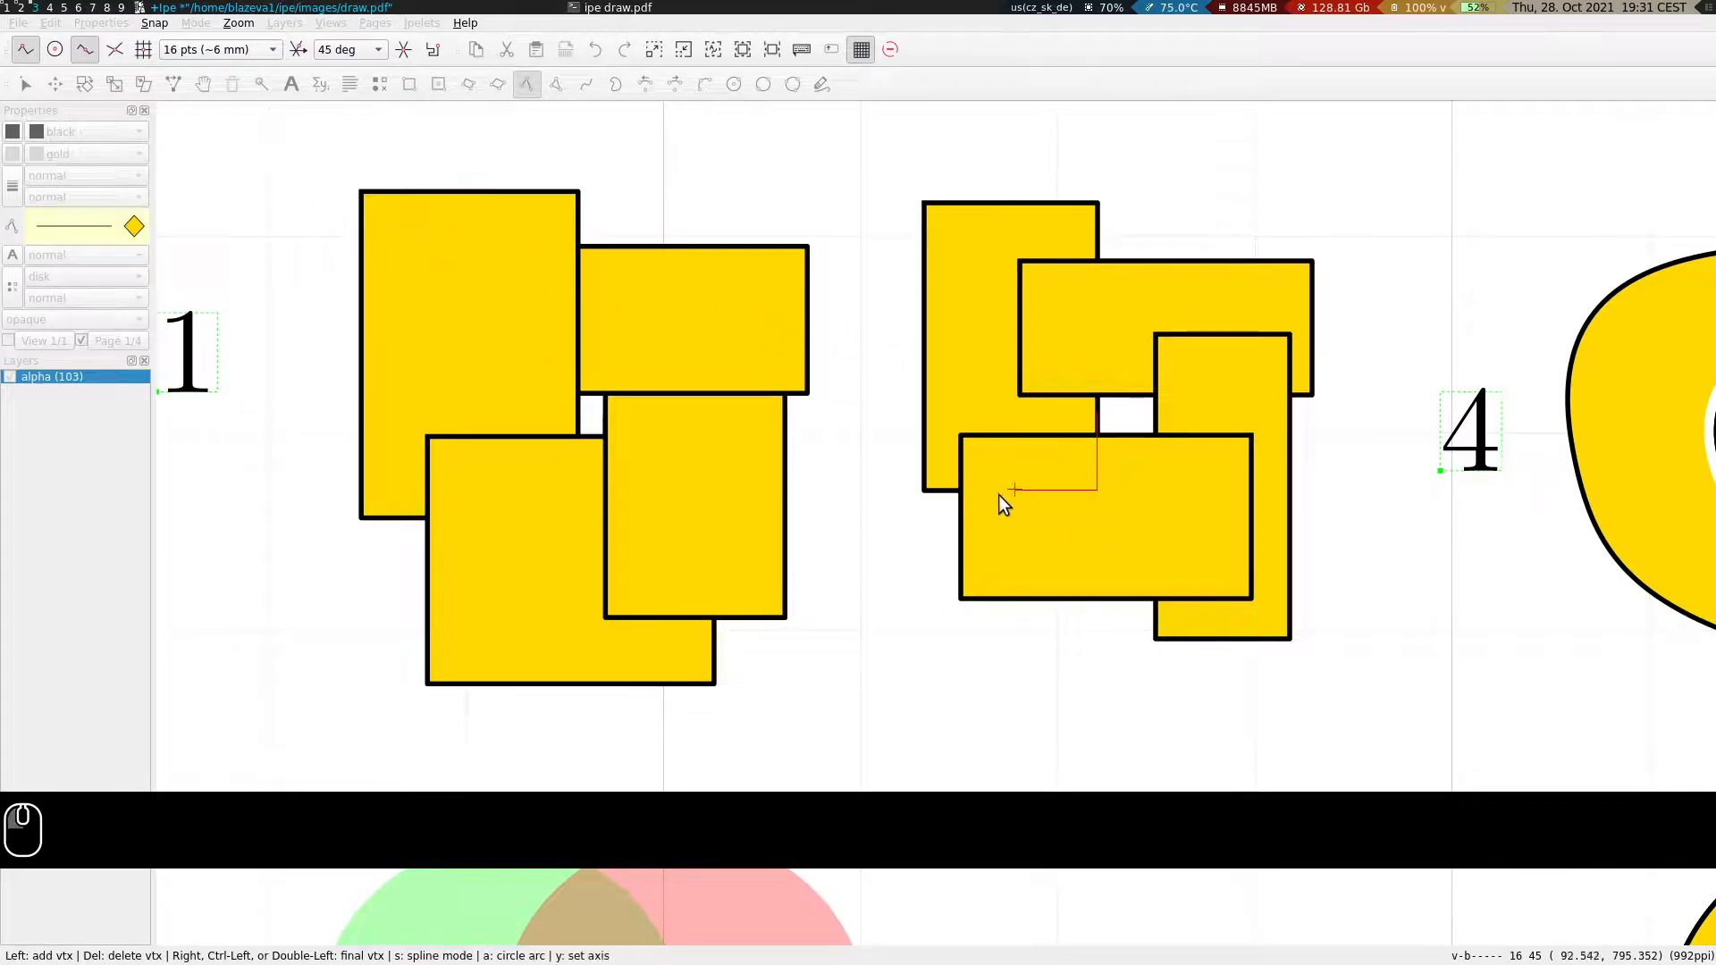
right_click(925, 415)
key(s)
key(t)
drag(1016, 508, 926, 491)
key(s)
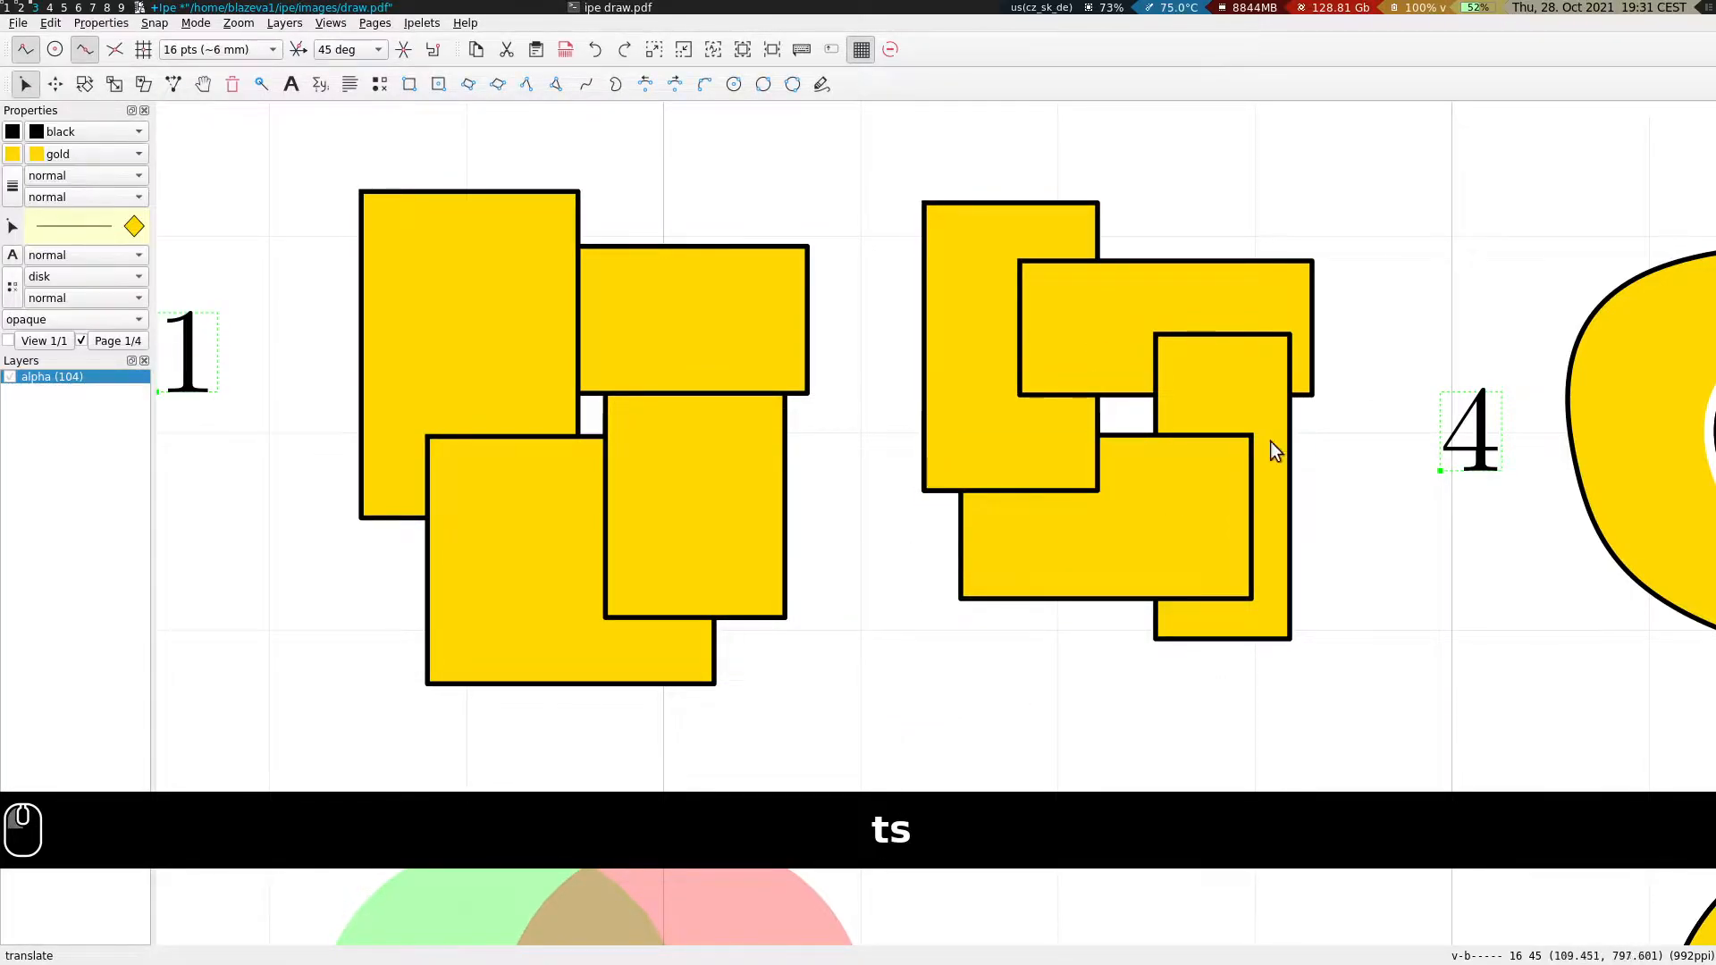
Turn off vertex and boundary snapping and draw a gold circle beside the Venn diagram of figure 2.
scroll(953, 192, down, 4)
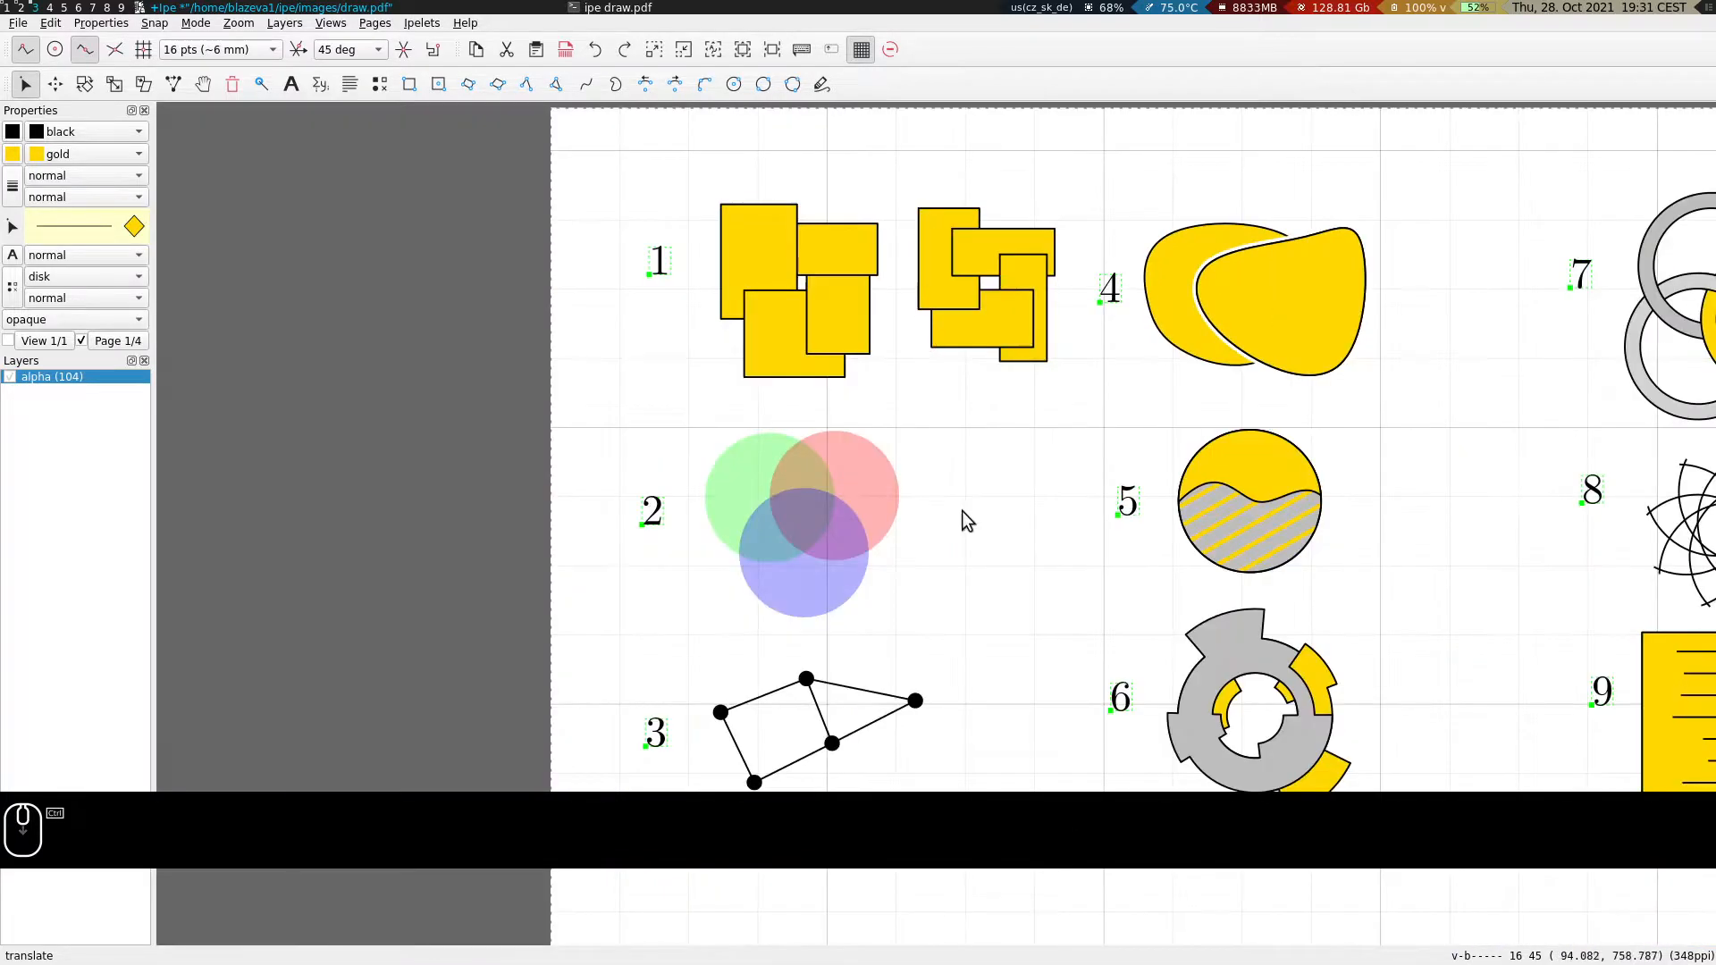
scroll(992, 572, up, 3)
scroll(990, 567, down, 1)
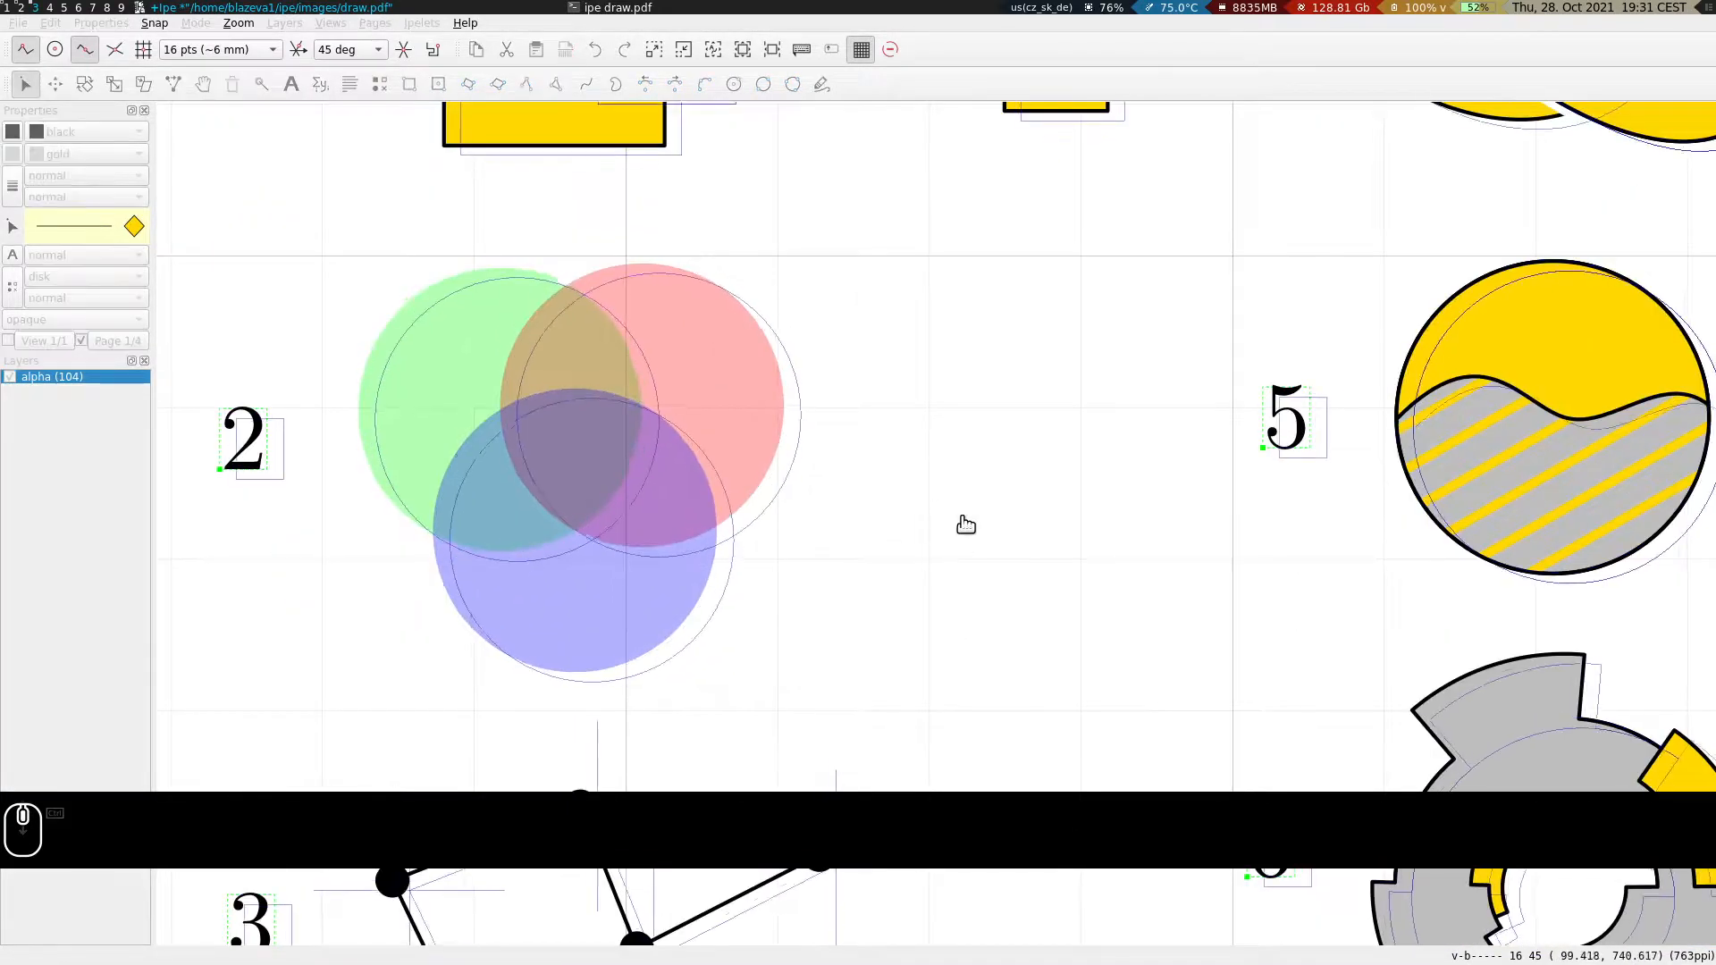
scroll(948, 527, up, 1)
scroll(960, 518, down, 1)
key(s)
click(734, 84)
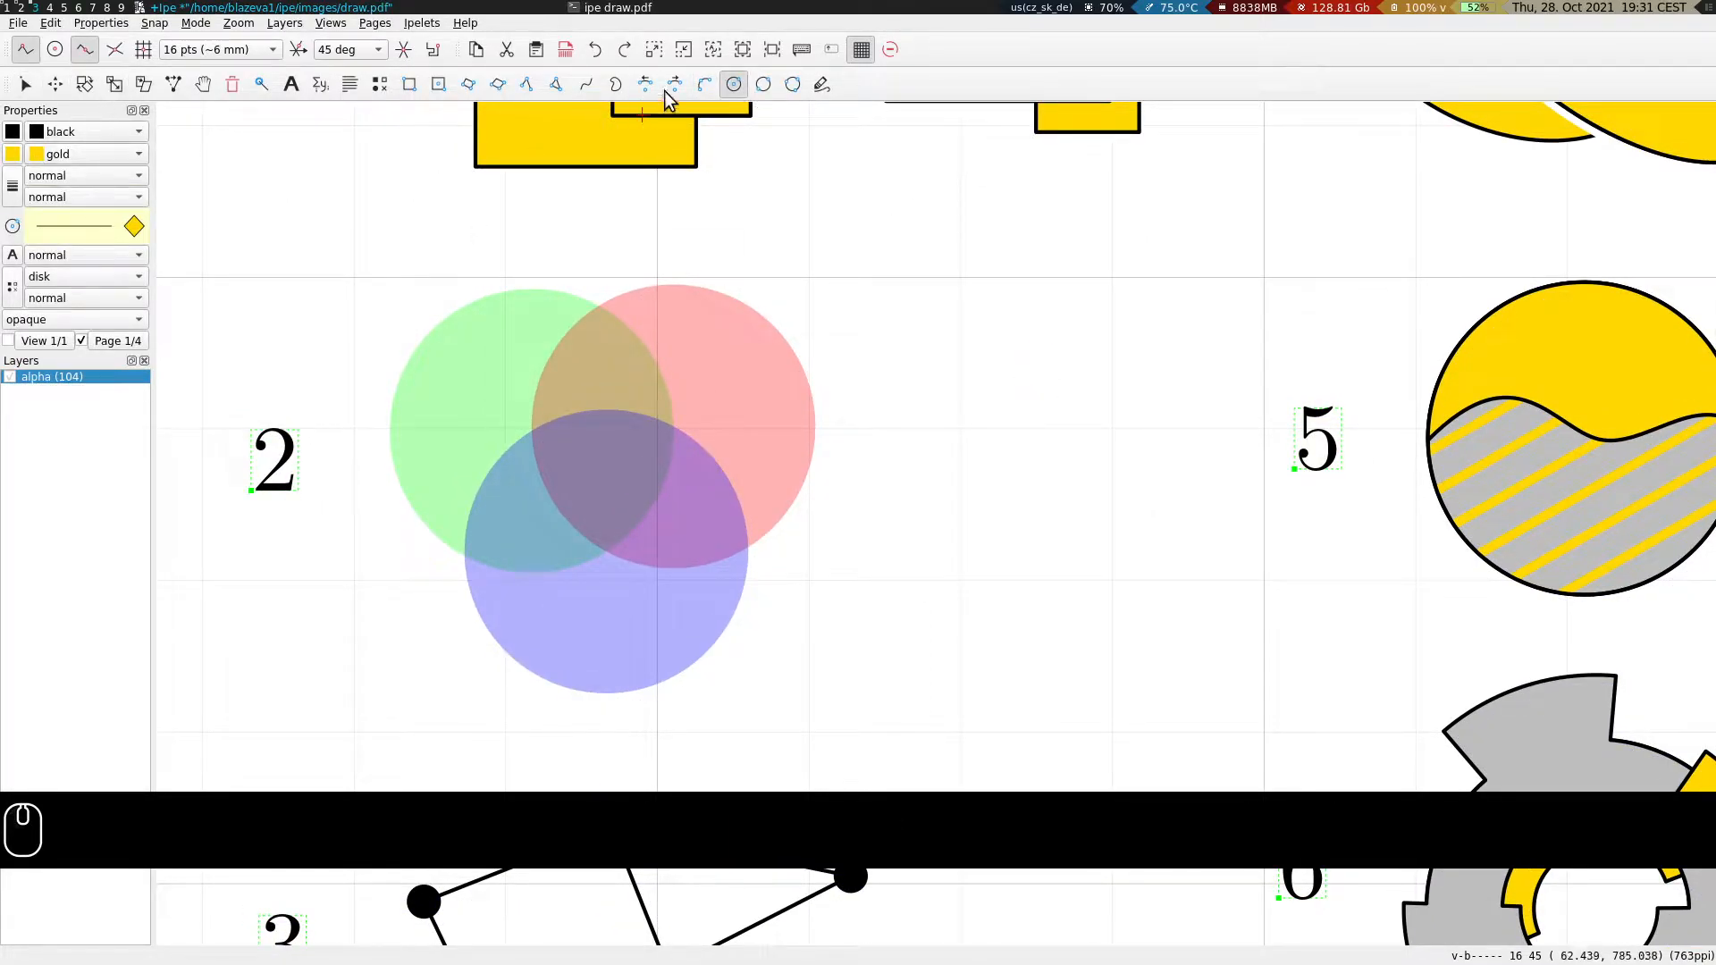
click(73, 54)
click(19, 52)
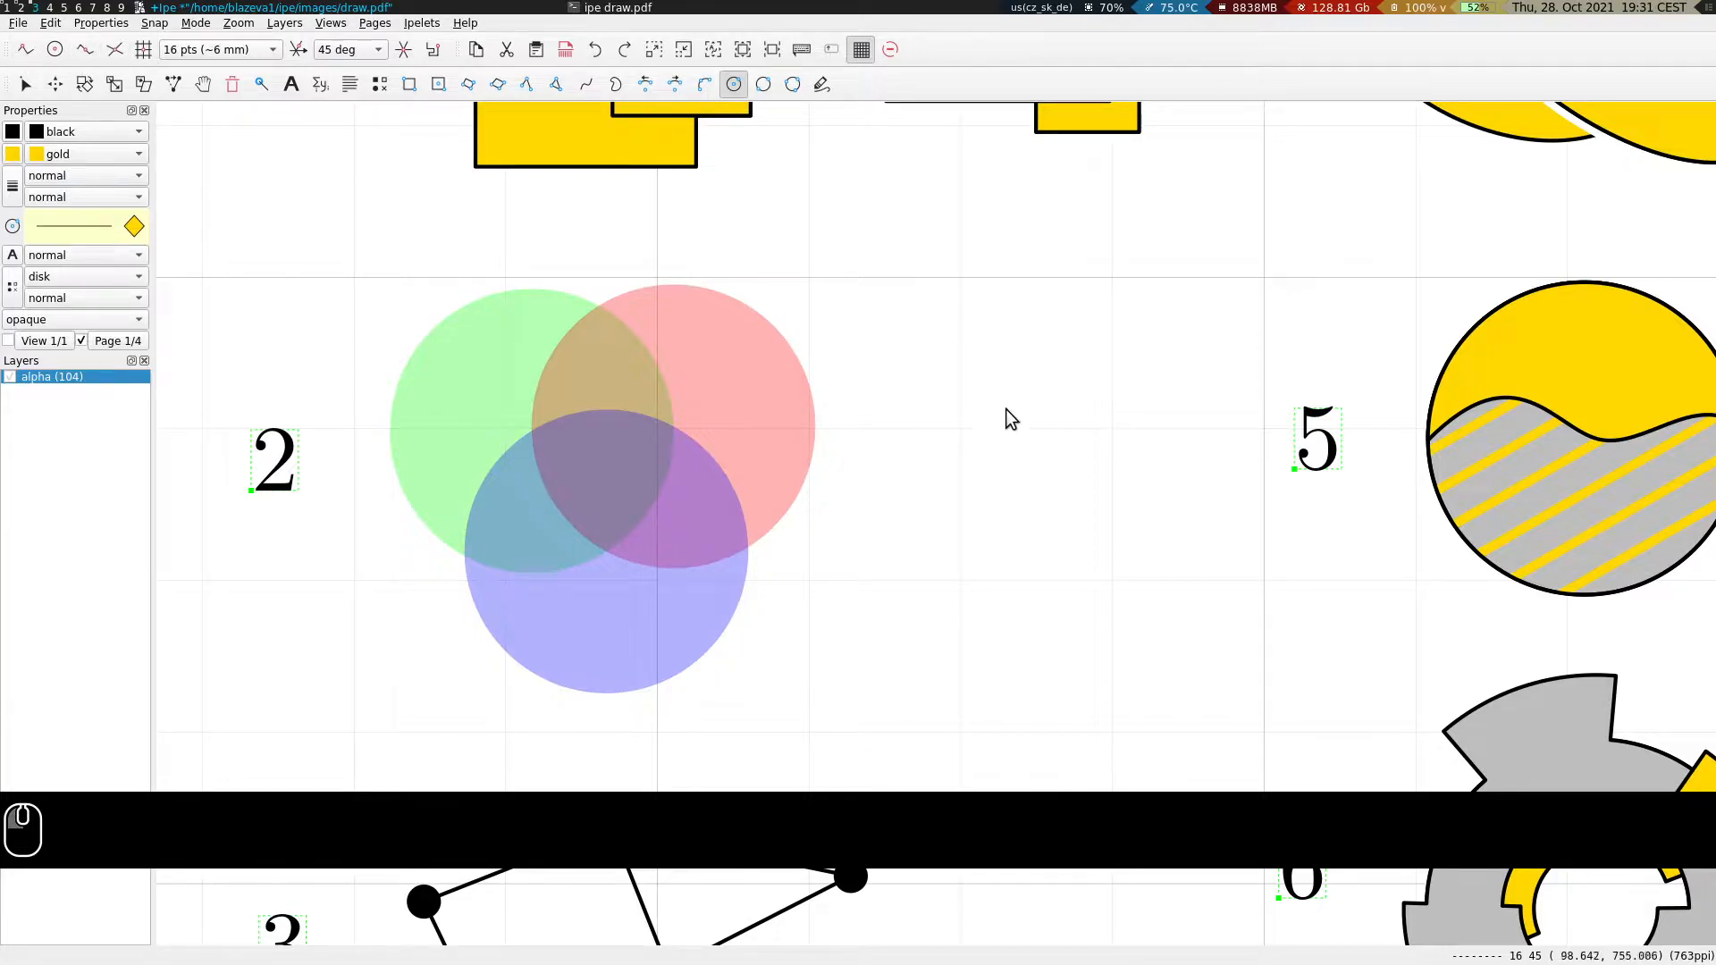
click(960, 438)
click(1027, 333)
click(1089, 297)
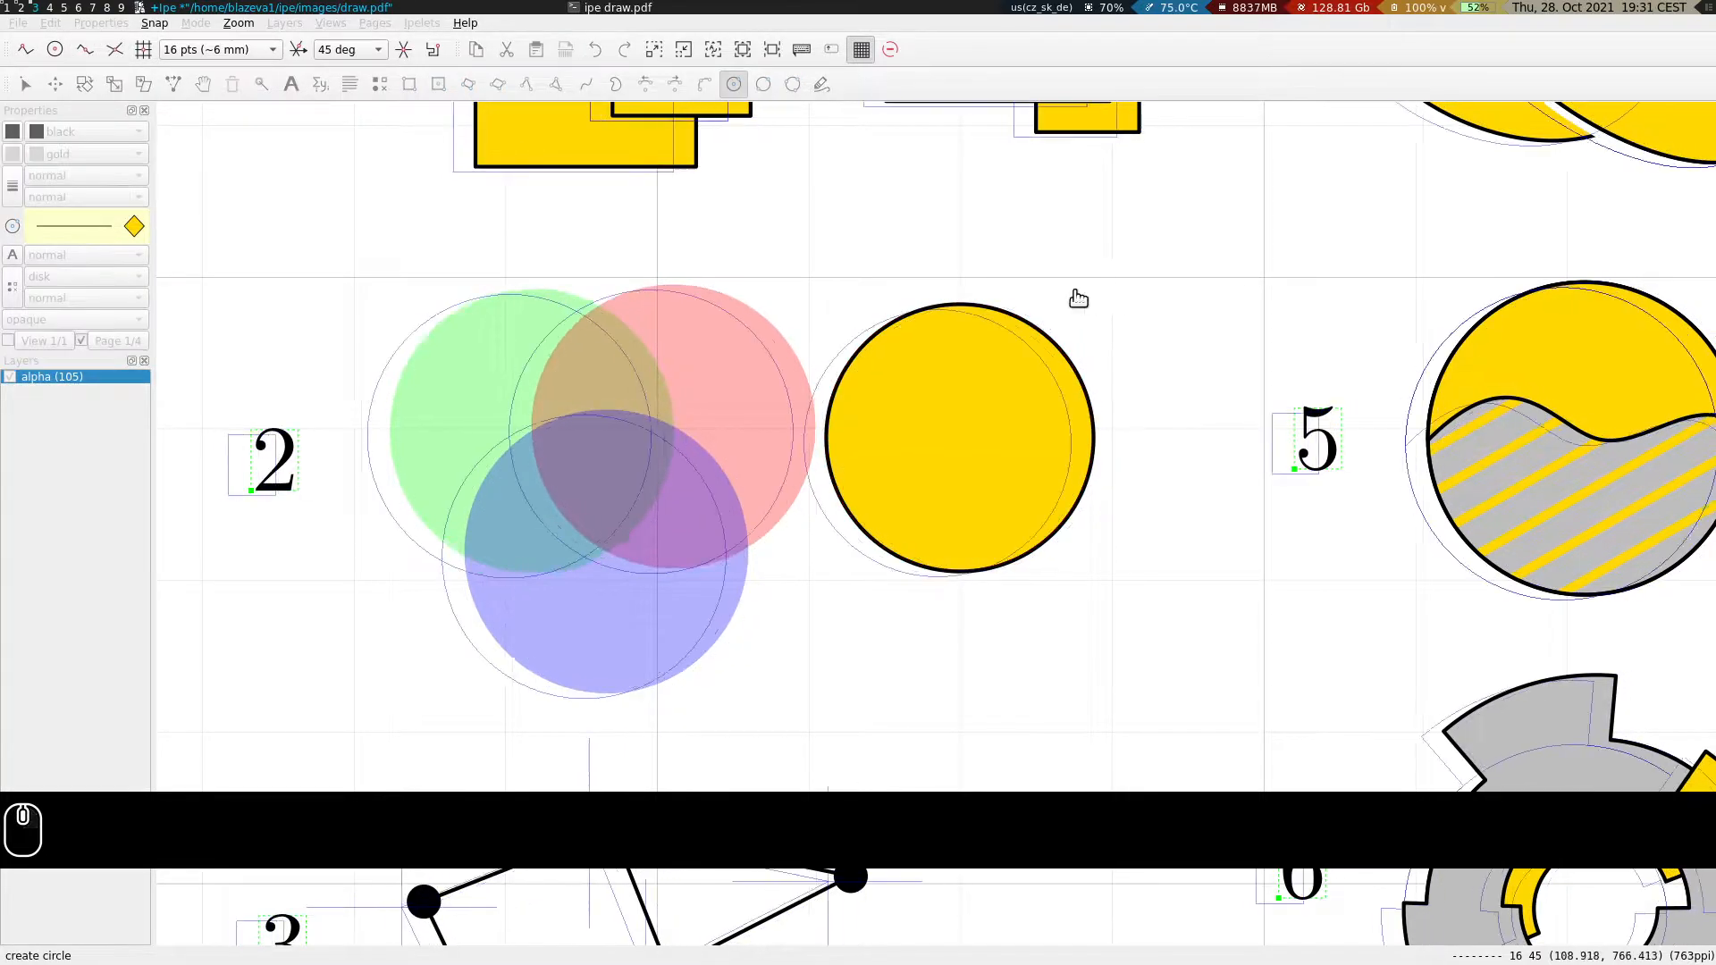
Shift the new gold circle slightly up and to the right, and show it filled without an outline.
key(Escape)
key(t)
drag(953, 431, 980, 414)
key(s)
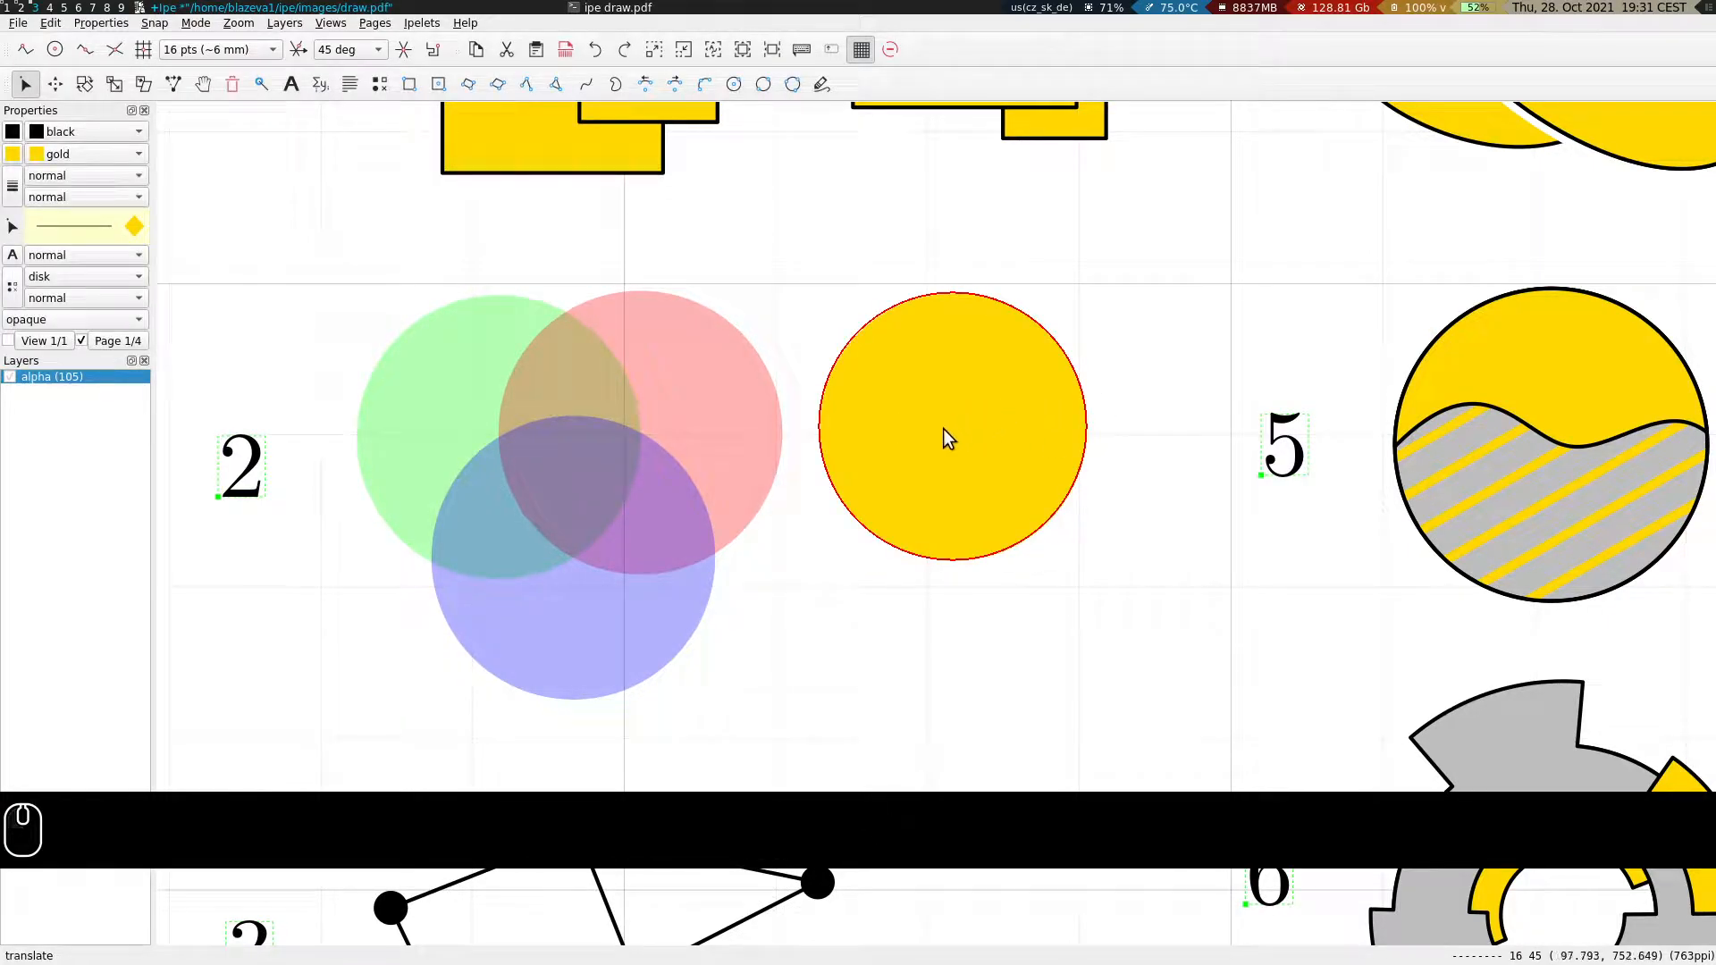
Using control point, boundary and intersection snapping, paste one circle copy on the original's right edge and another on the circles' lower intersection.
click(55, 49)
click(84, 49)
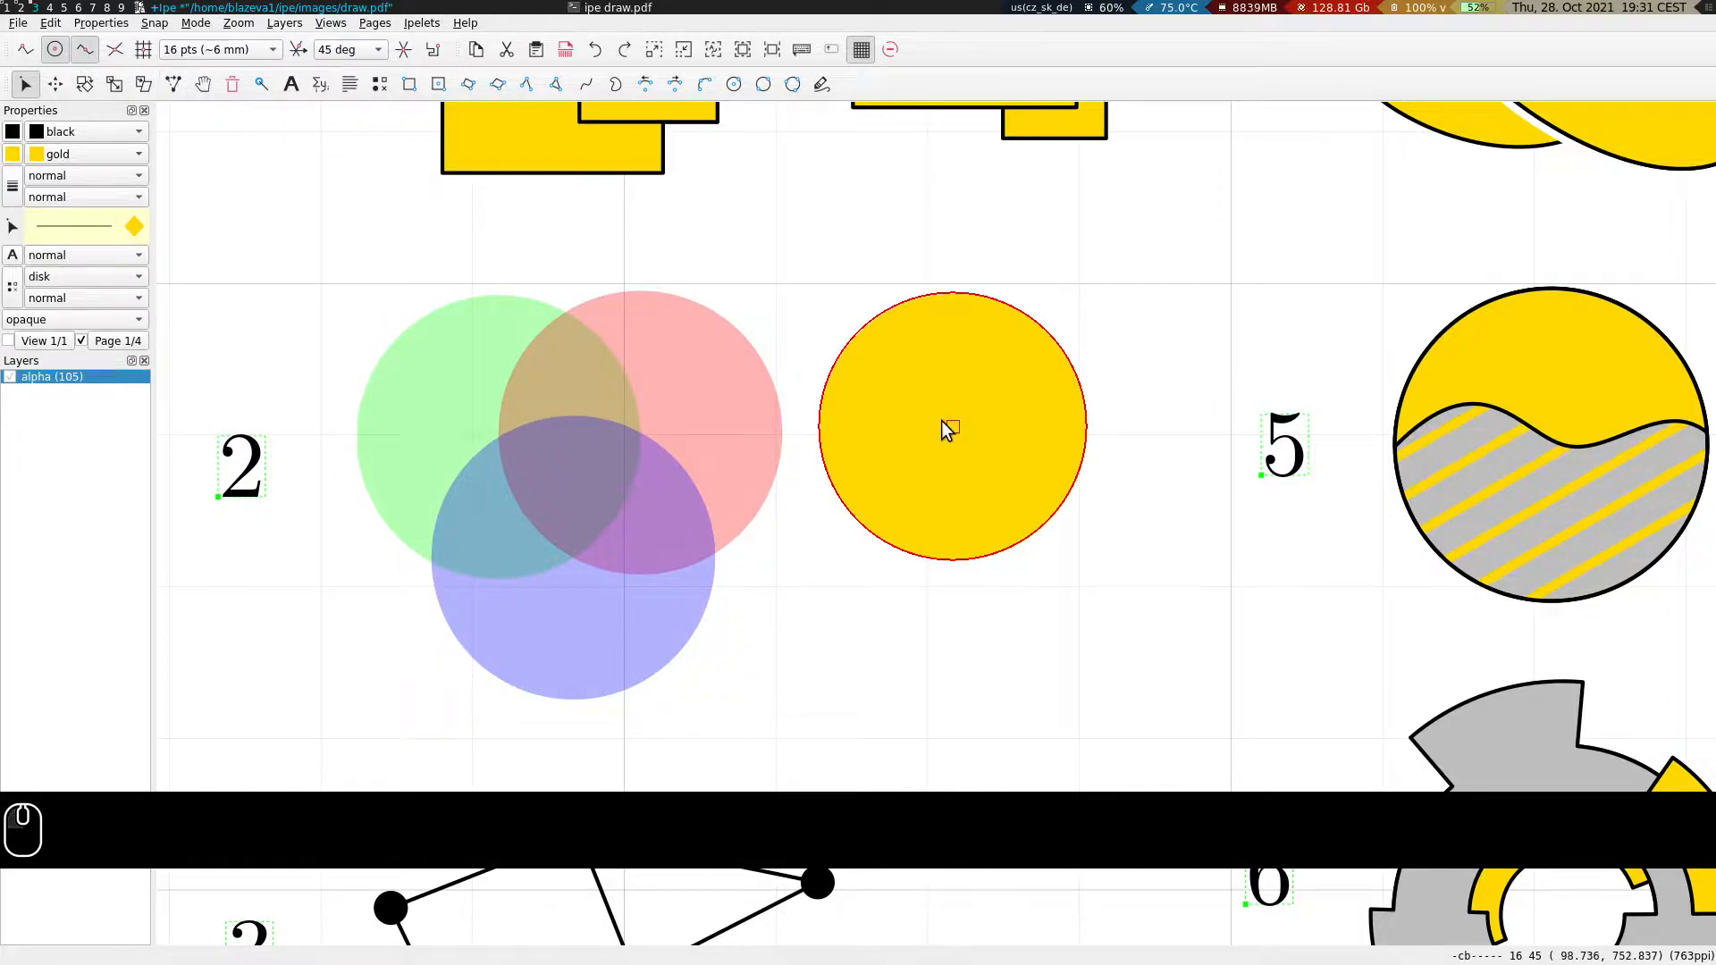
key(ctrl+c)
key(ctrl+v)
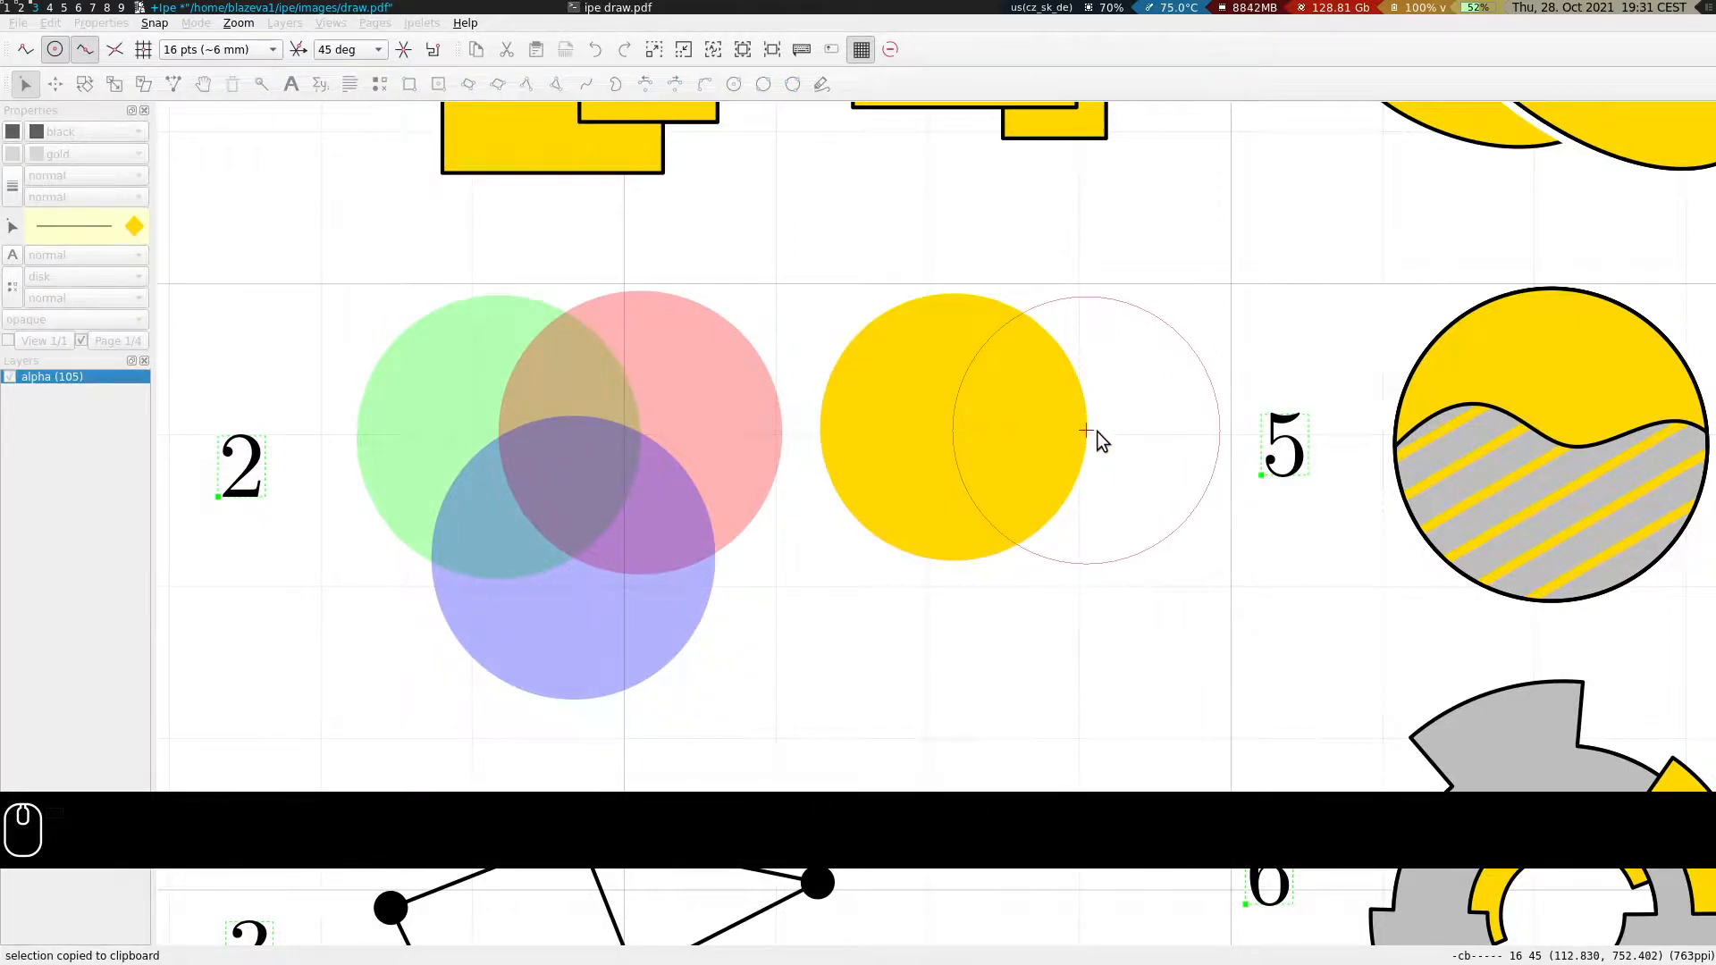
click(1096, 432)
click(114, 49)
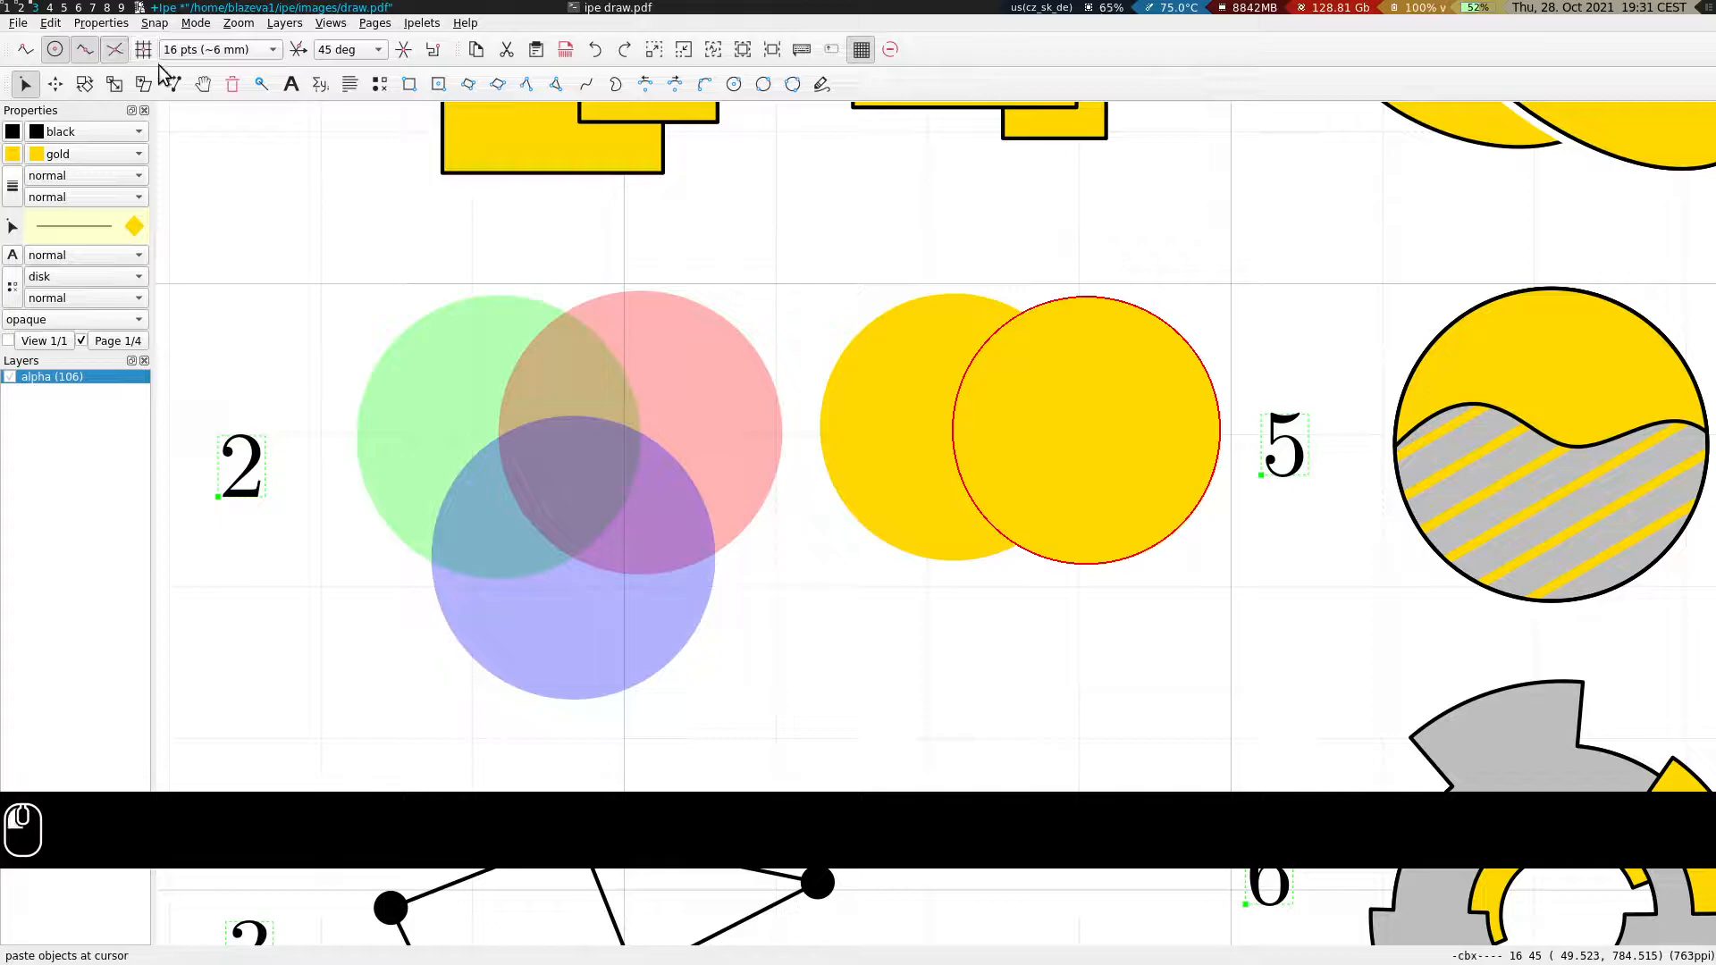
key(ctrl+v)
click(1021, 543)
Select all three new gold circles and set their opacity to 50%.
key(shift+s)
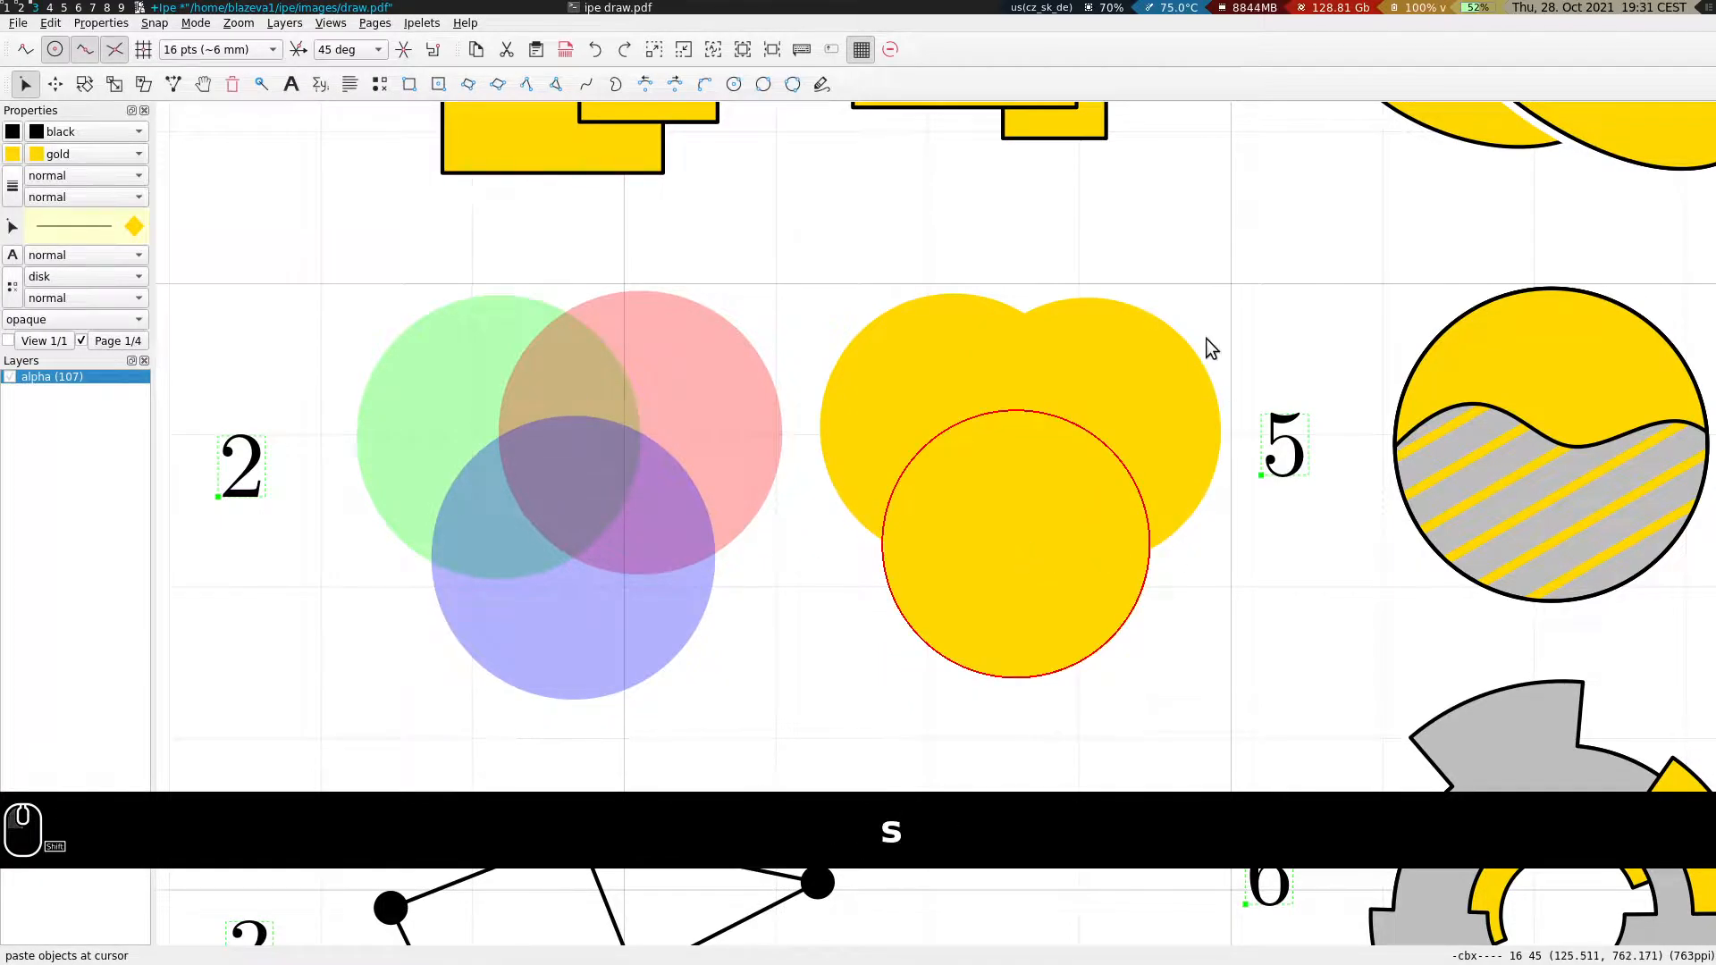
drag(807, 235, 1264, 791)
click(72, 320)
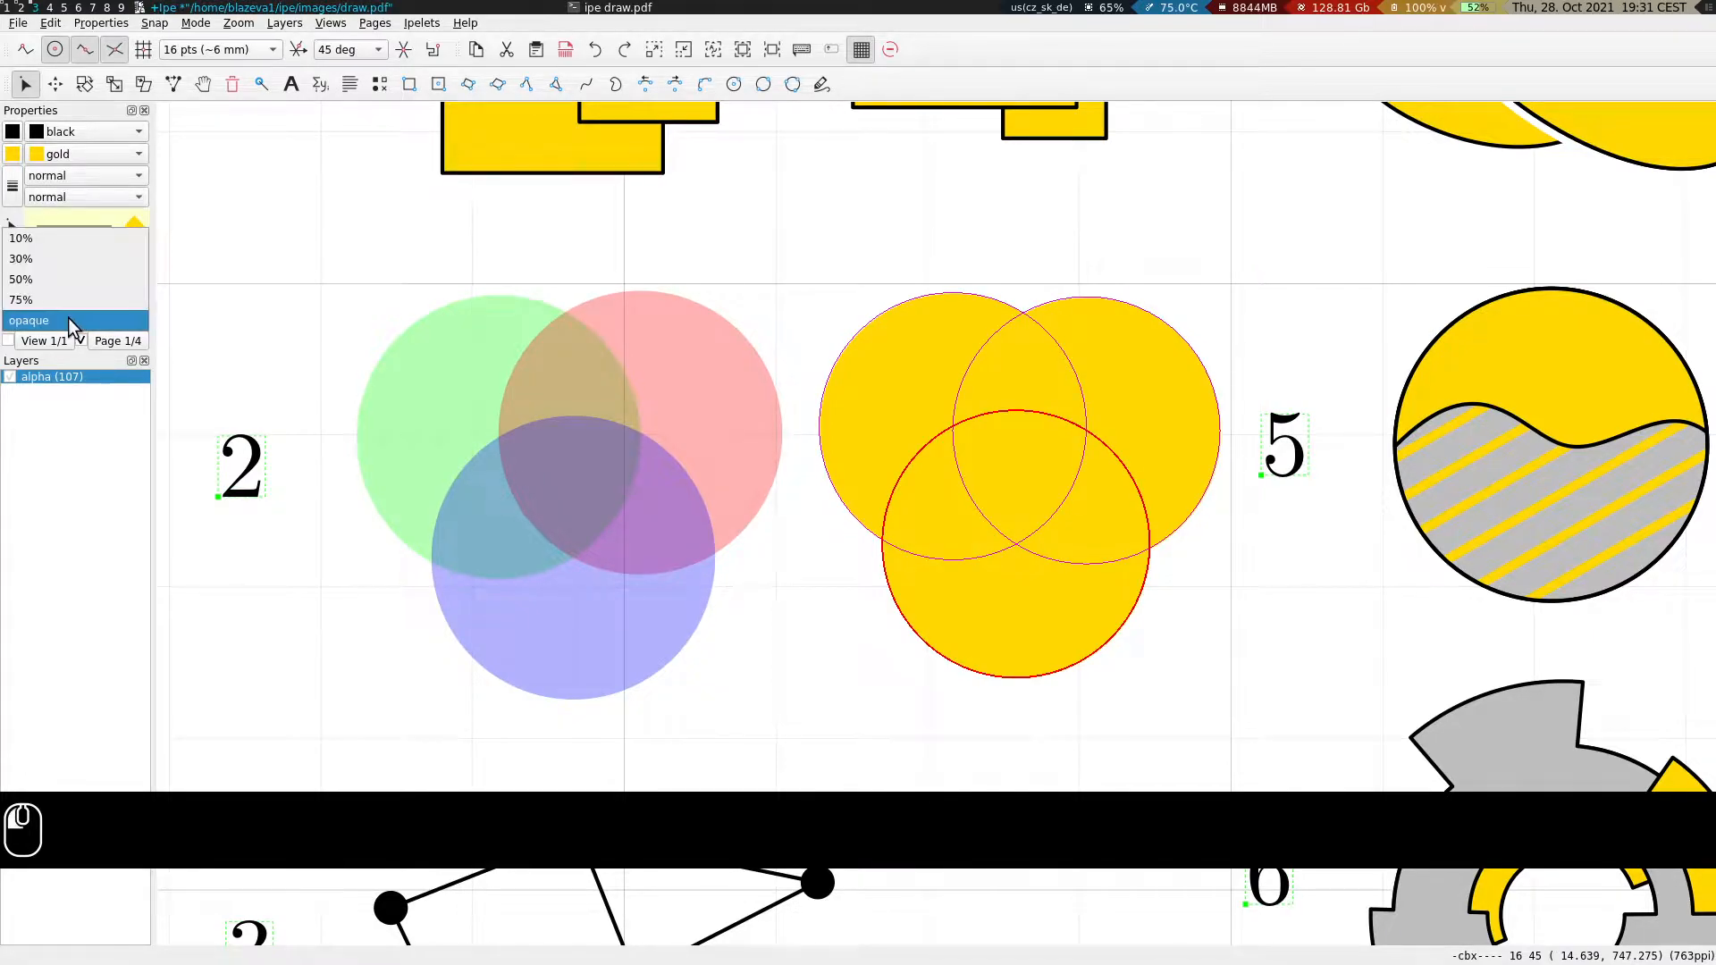
click(62, 275)
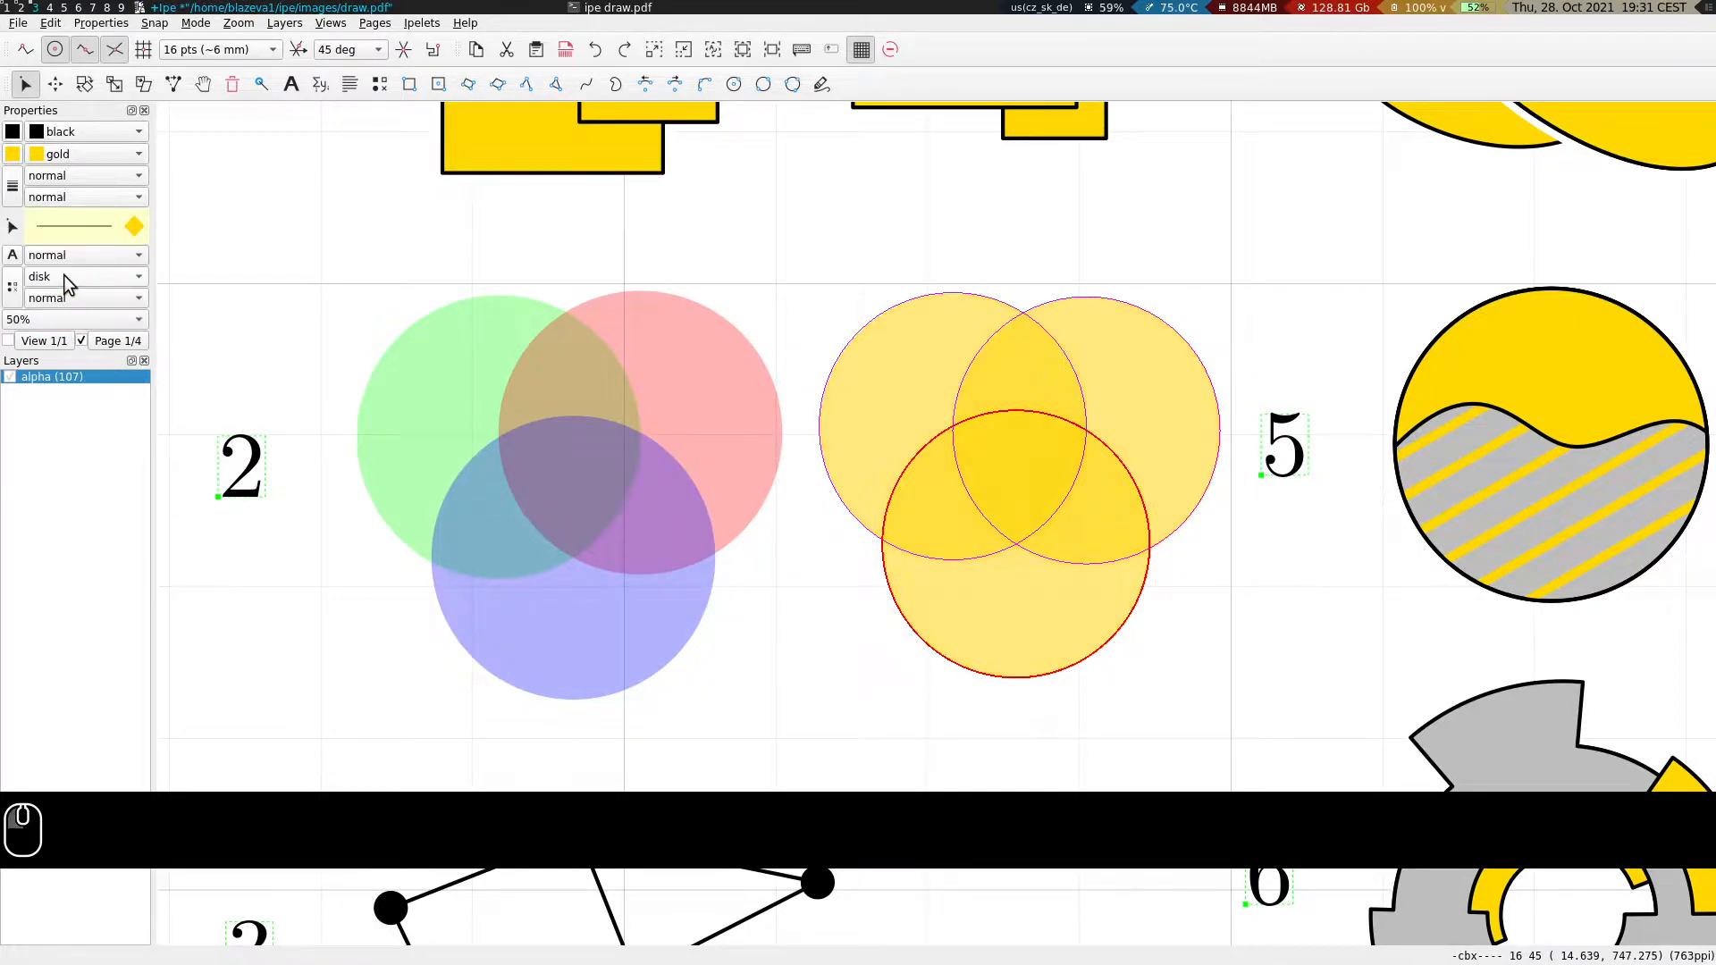
Set the fill colour of the new diagram's upper-right circle to red.
key(s)
click(1165, 337)
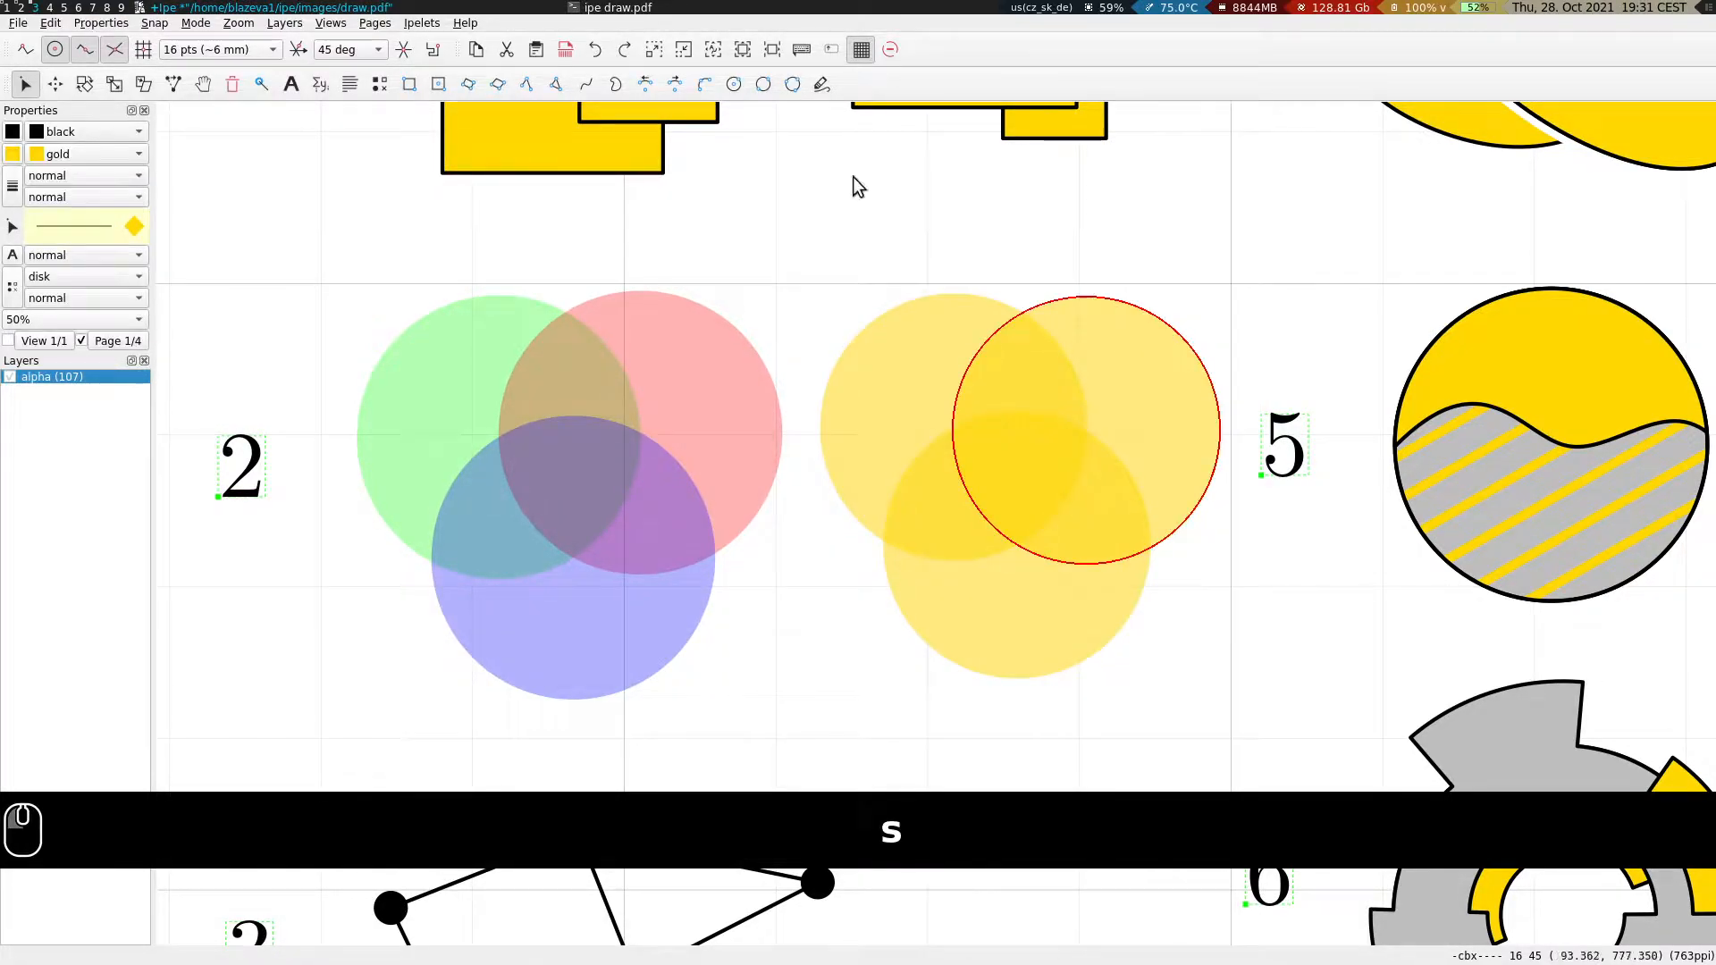
click(50, 157)
click(55, 33)
Set the fill colour of the new diagram's upper-left circle to blue.
key(s)
click(885, 353)
click(84, 157)
click(63, 190)
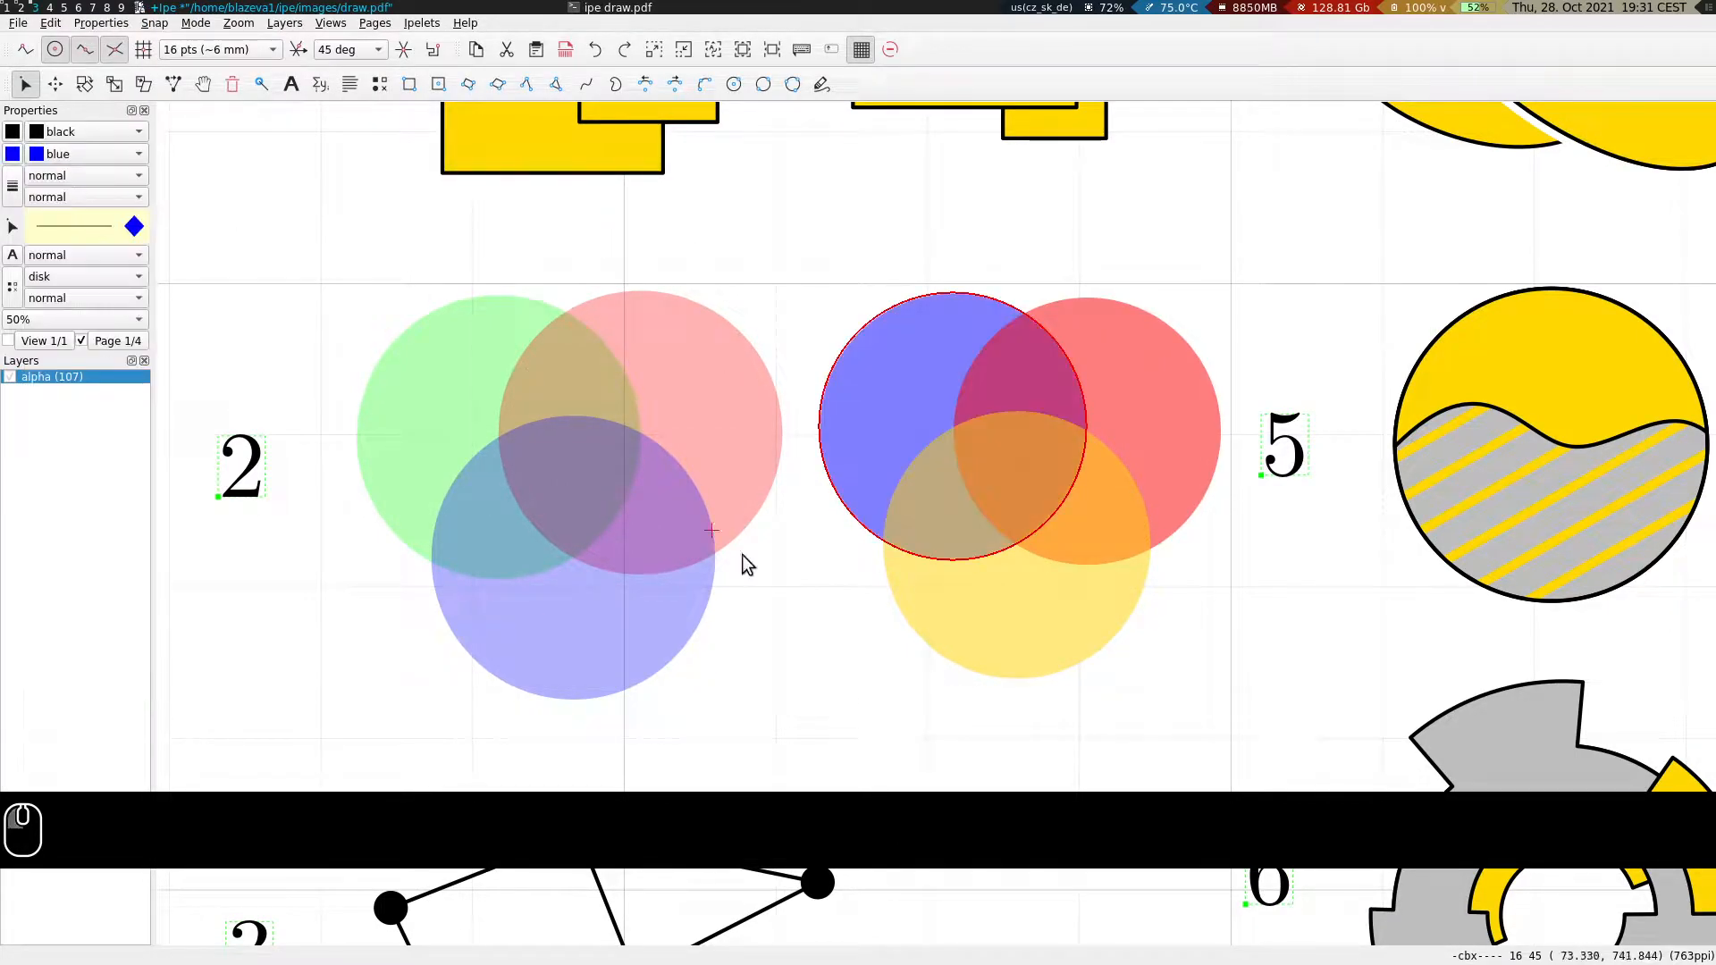
Set the fill colour of the new diagram's lower circle to green.
click(981, 689)
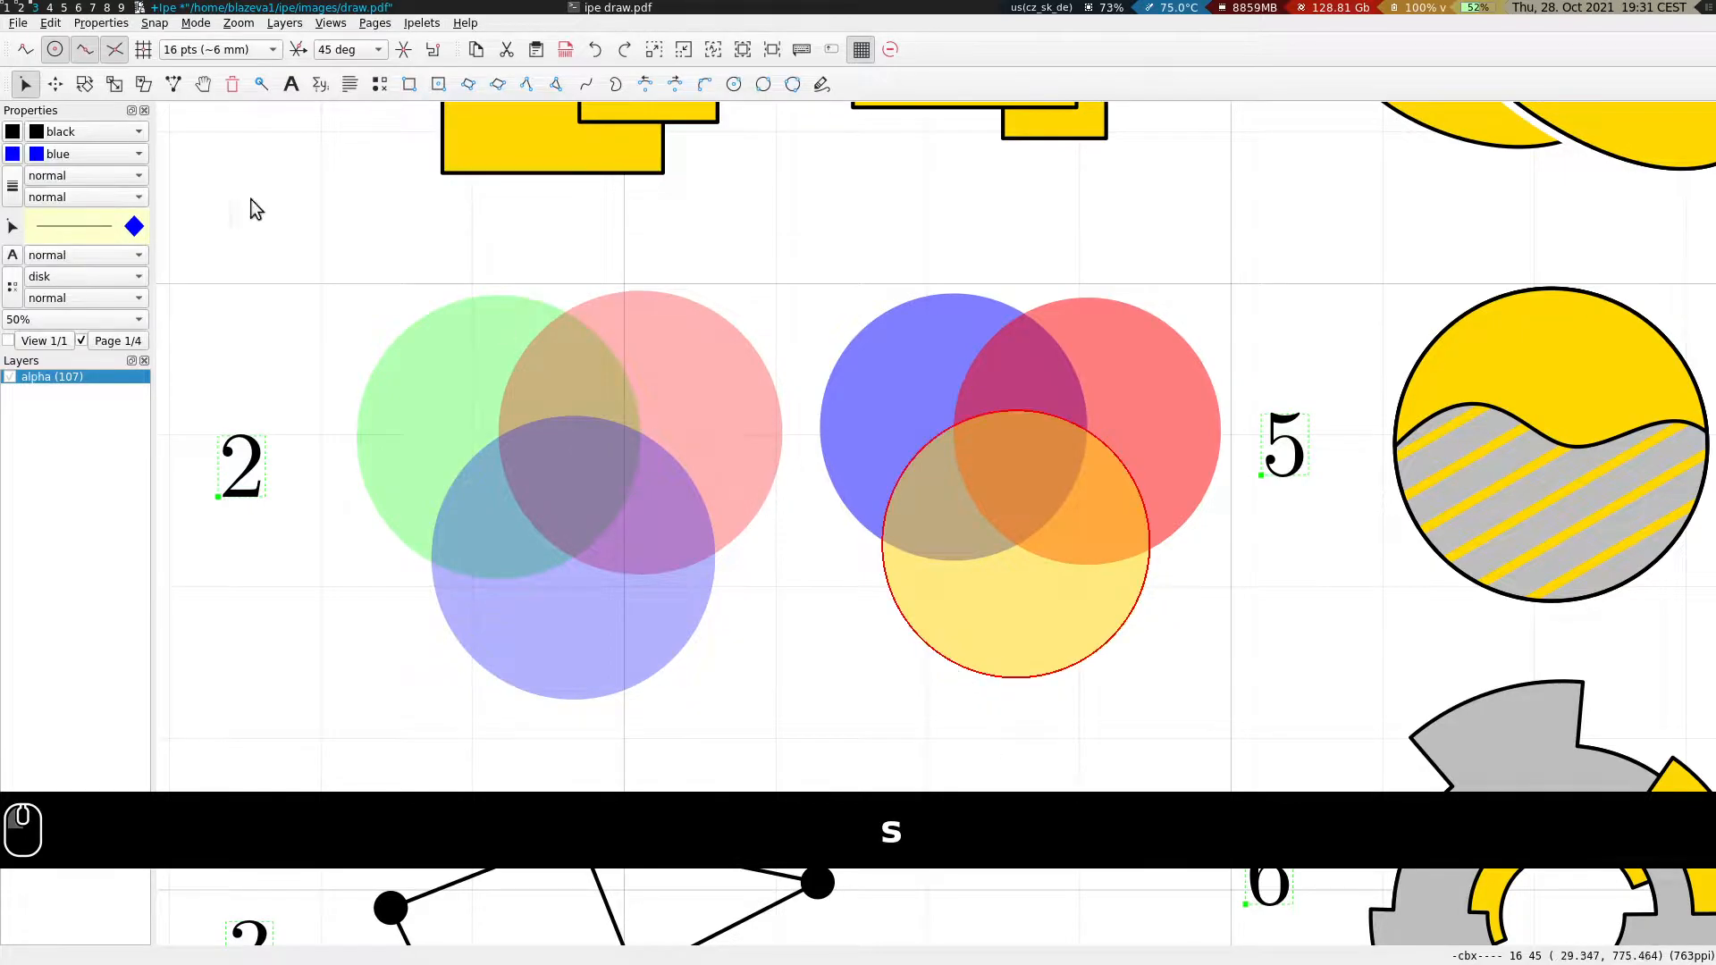
click(62, 157)
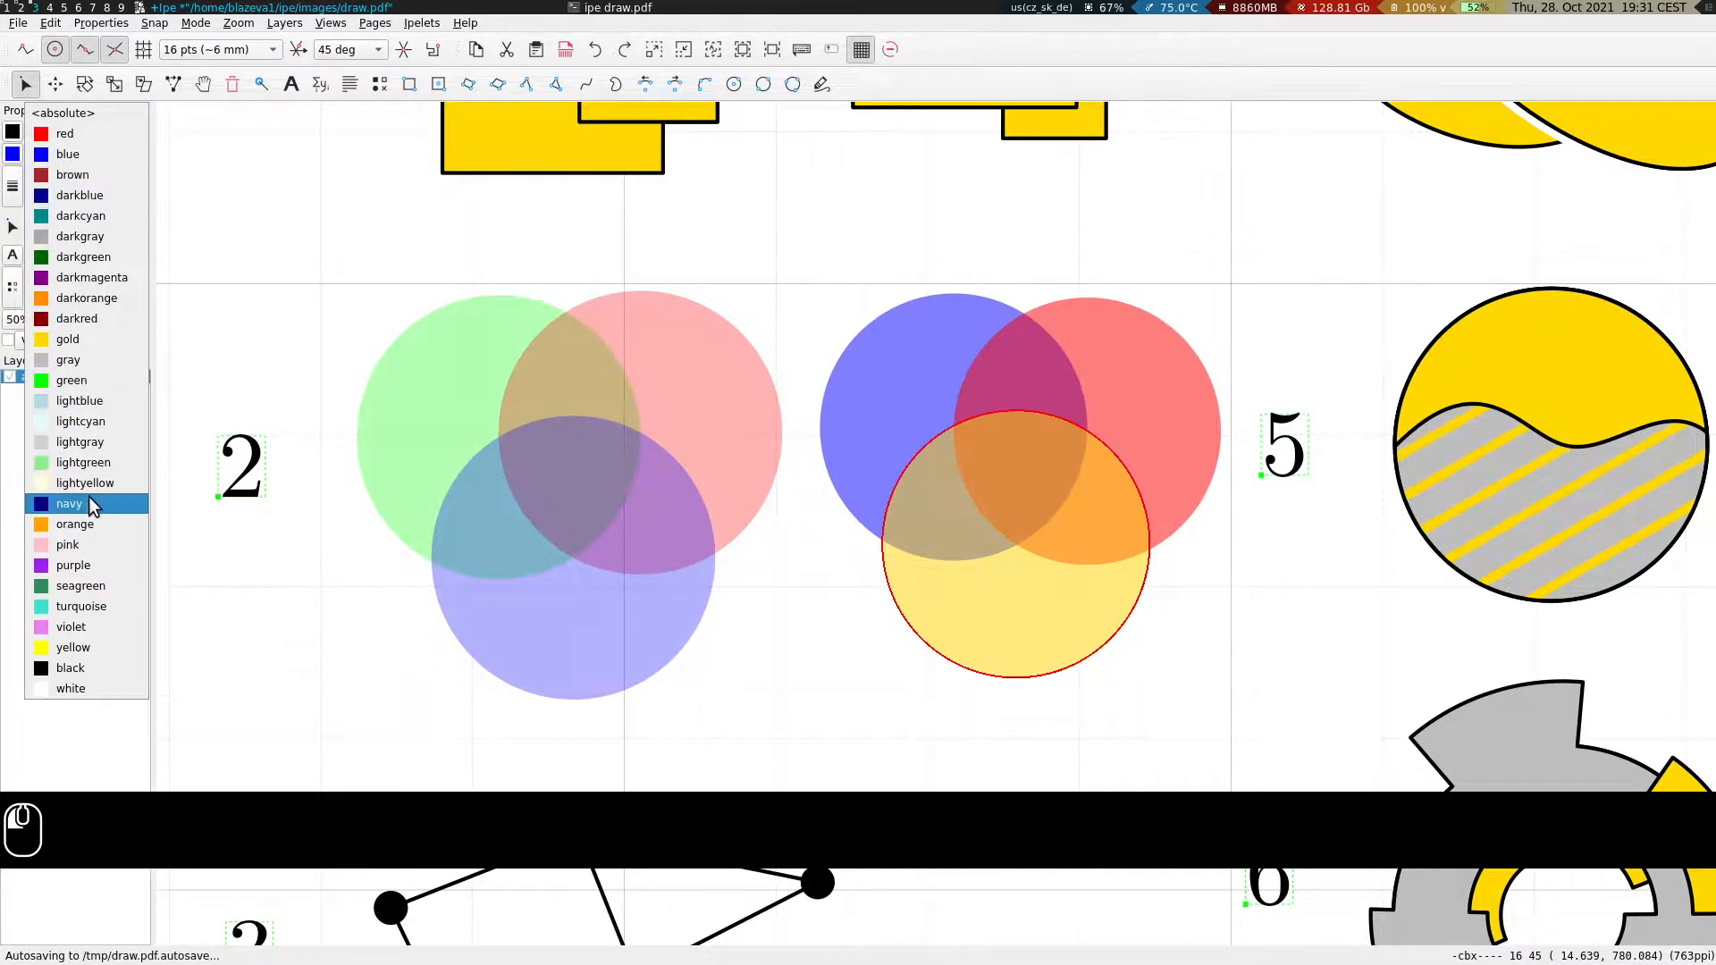
click(67, 386)
key(s)
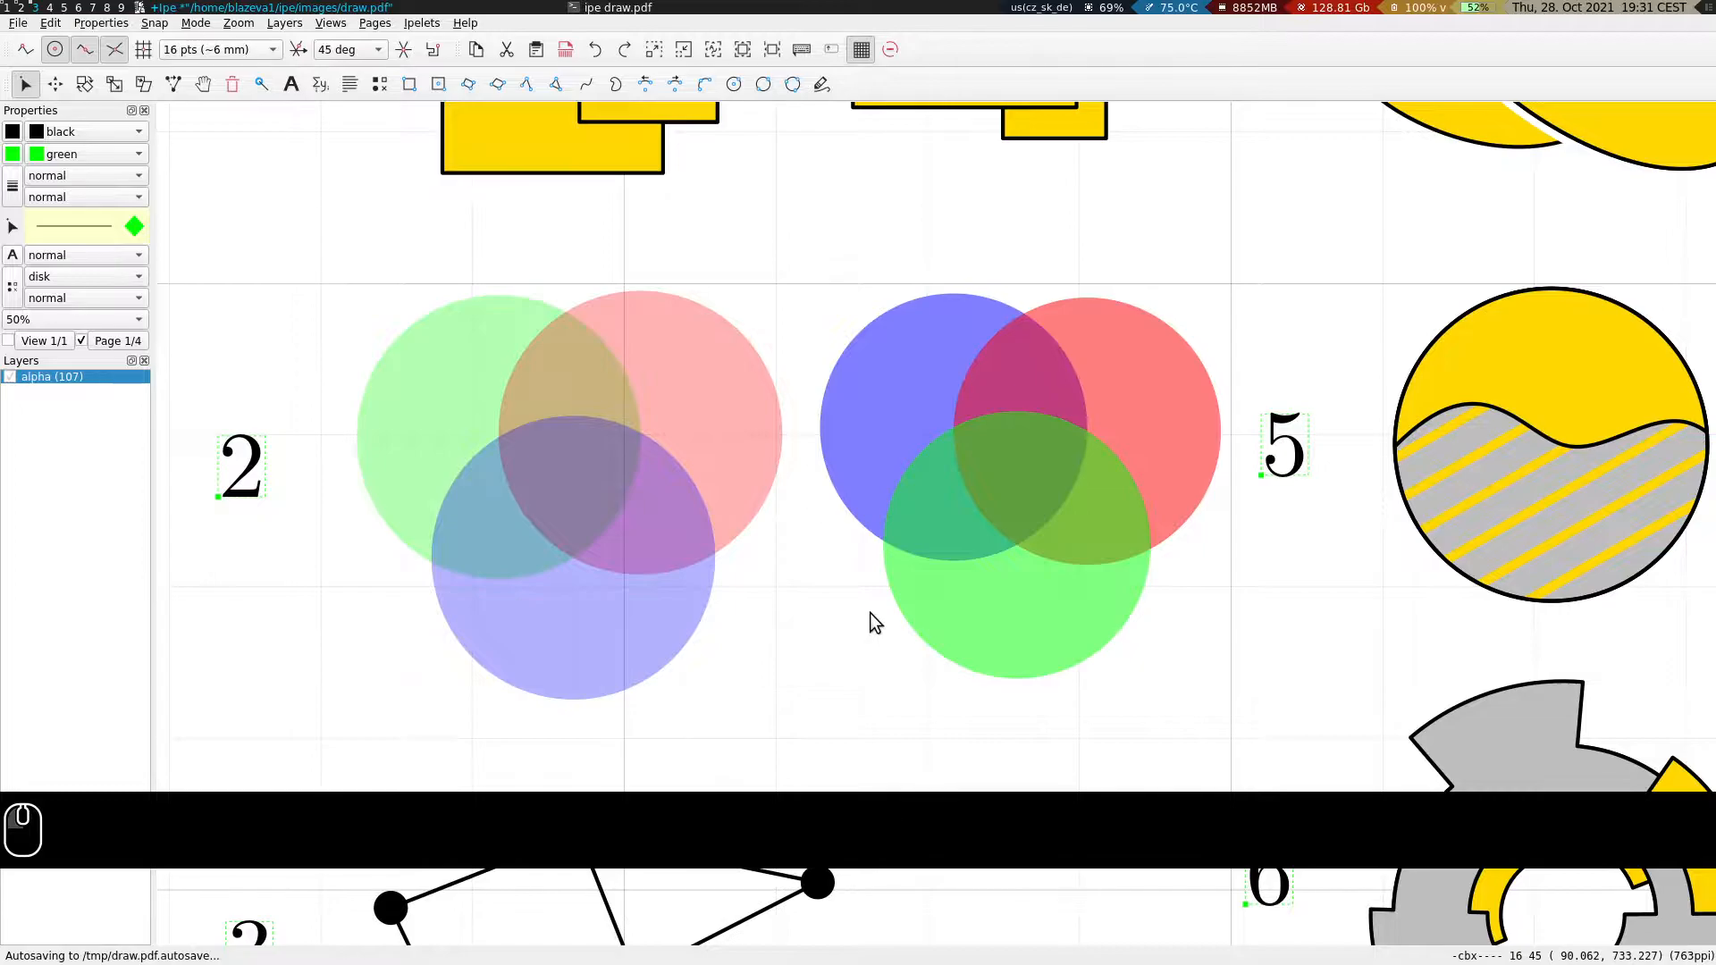
Place five black disk marks beside figure 3 as the vertices of a new graph.
scroll(1198, 375, down, 3)
drag(1015, 685, 1033, 468)
key(s)
click(378, 83)
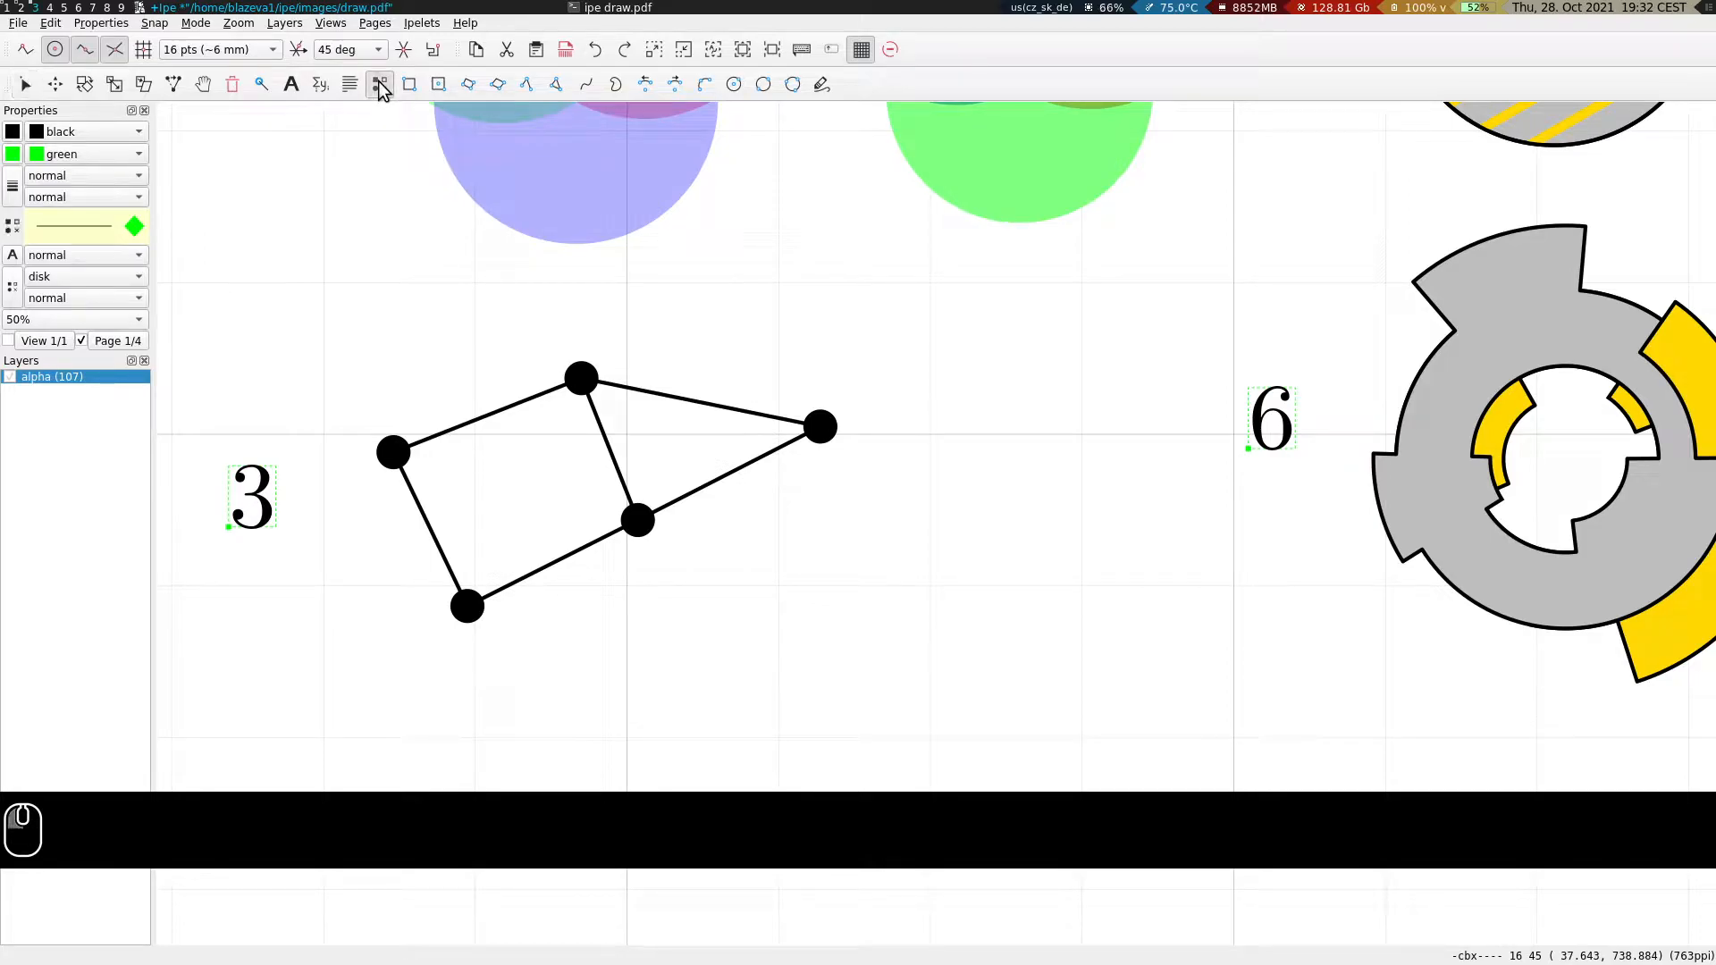
click(964, 344)
click(1133, 426)
click(970, 531)
click(1163, 588)
click(1020, 657)
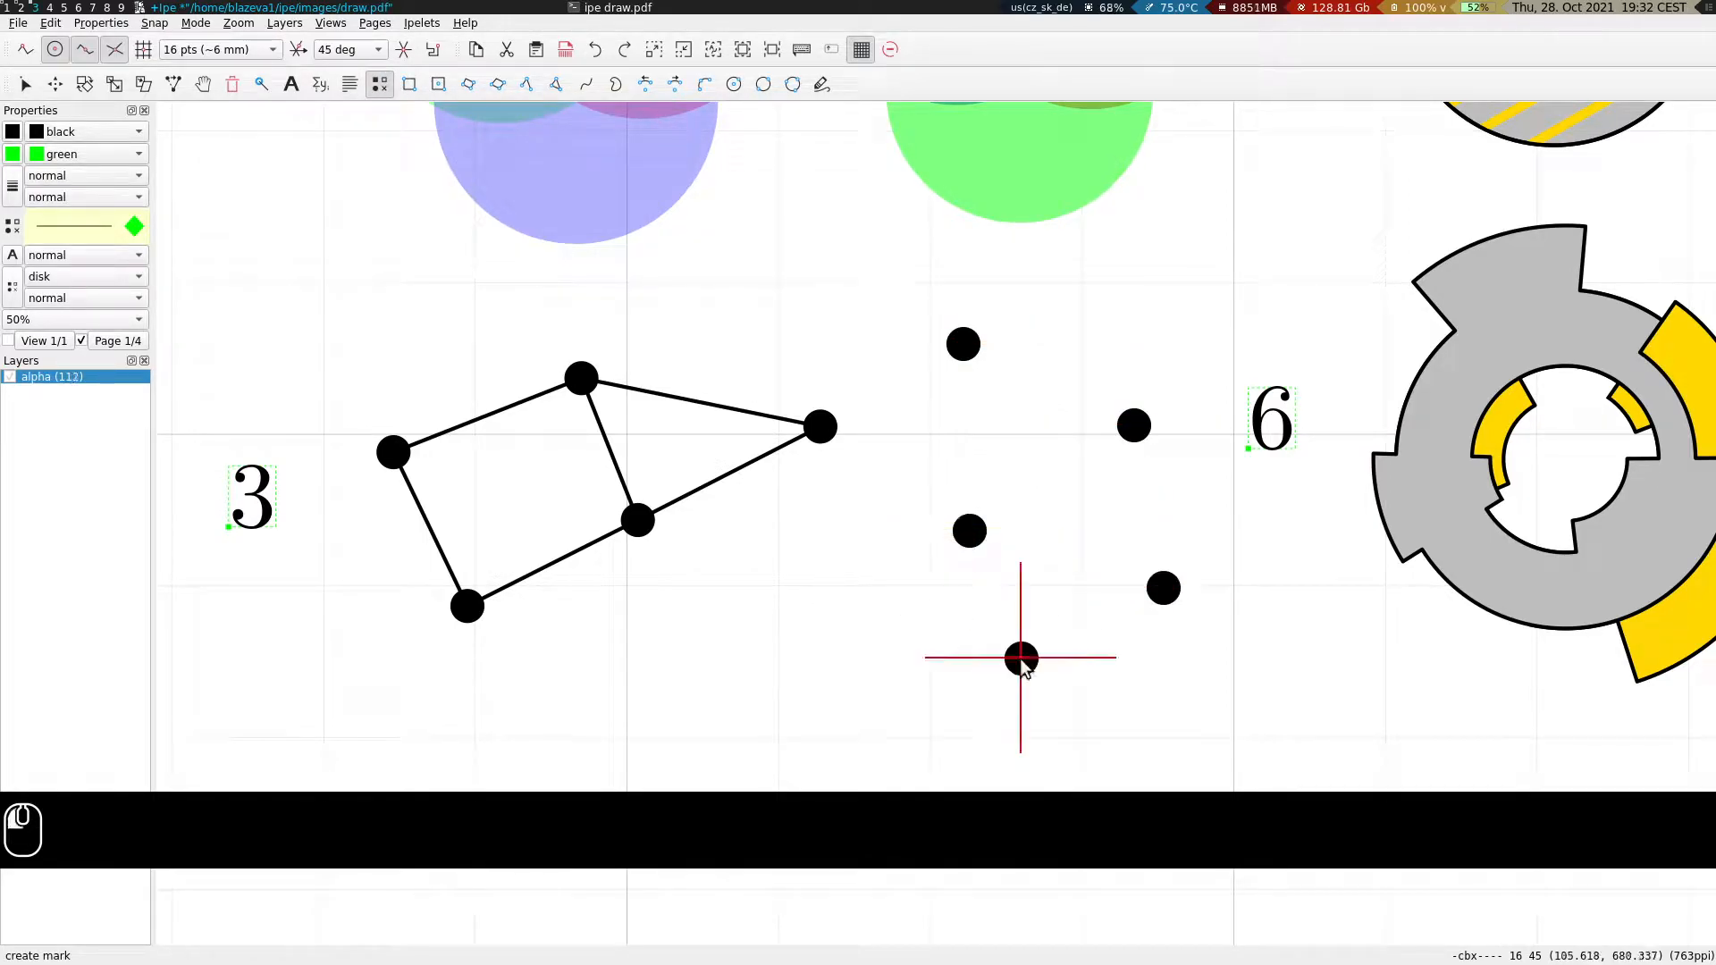
With only vertex snapping enabled, draw straight edges joining the bottom mark to the middle-left mark and that mark to the top one.
click(527, 83)
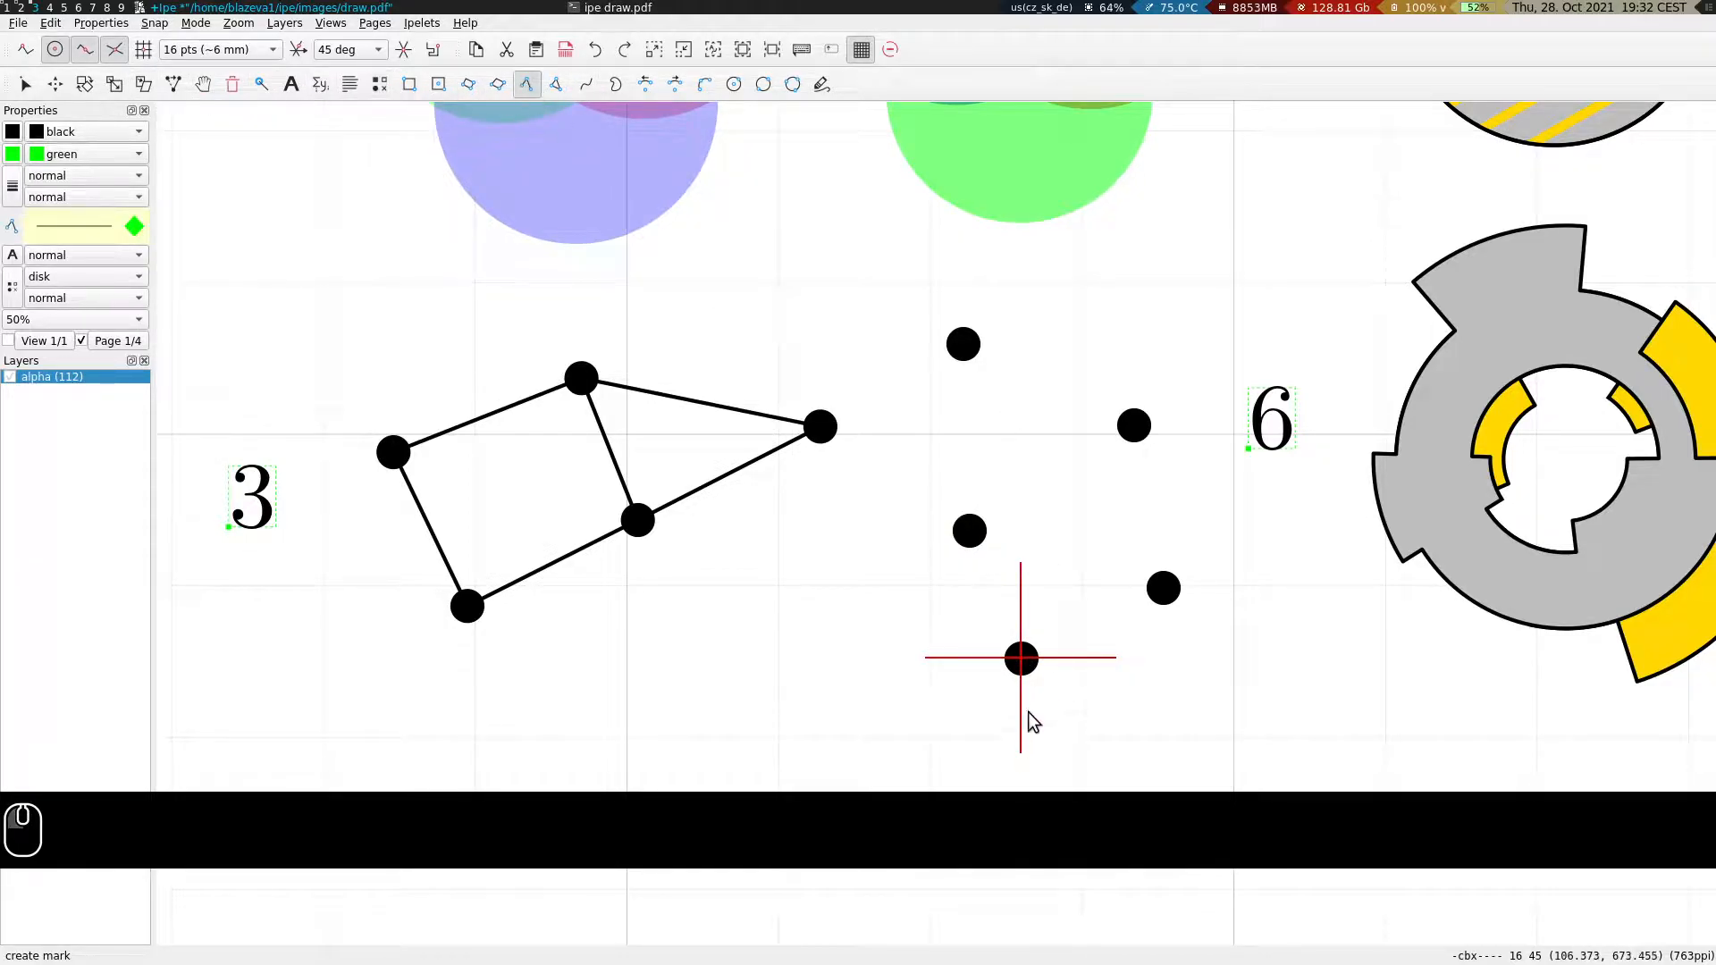
click(54, 49)
click(85, 49)
click(115, 49)
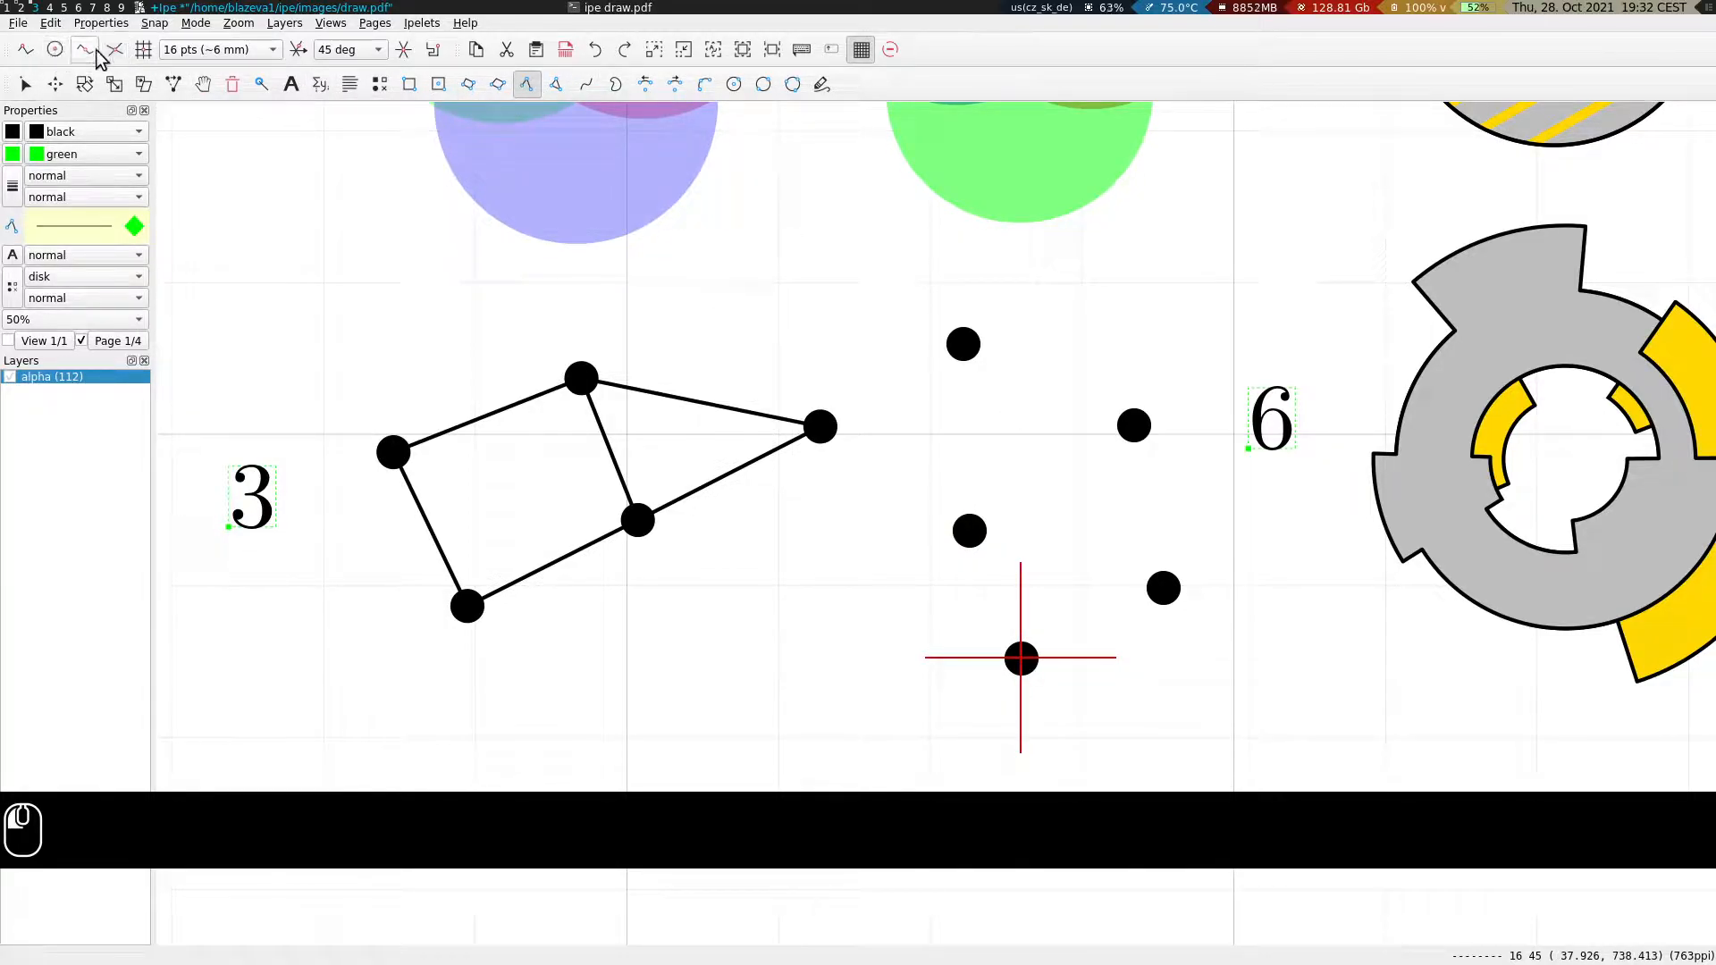
click(29, 52)
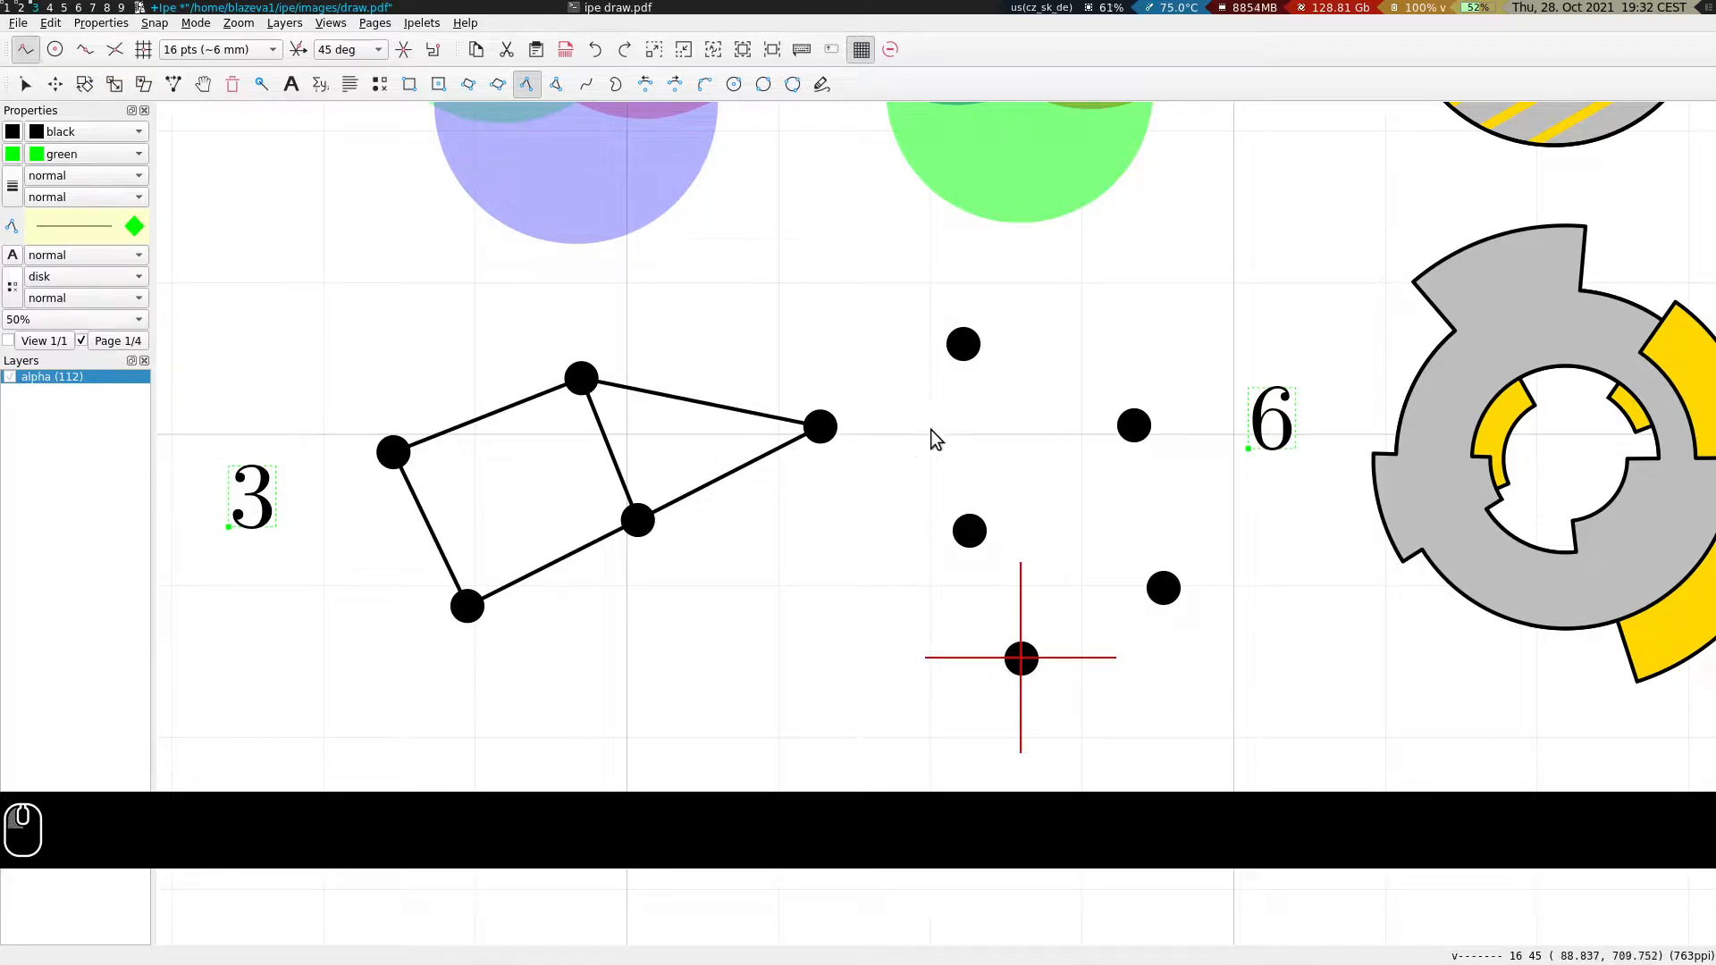
click(1024, 667)
right_click(969, 533)
click(970, 533)
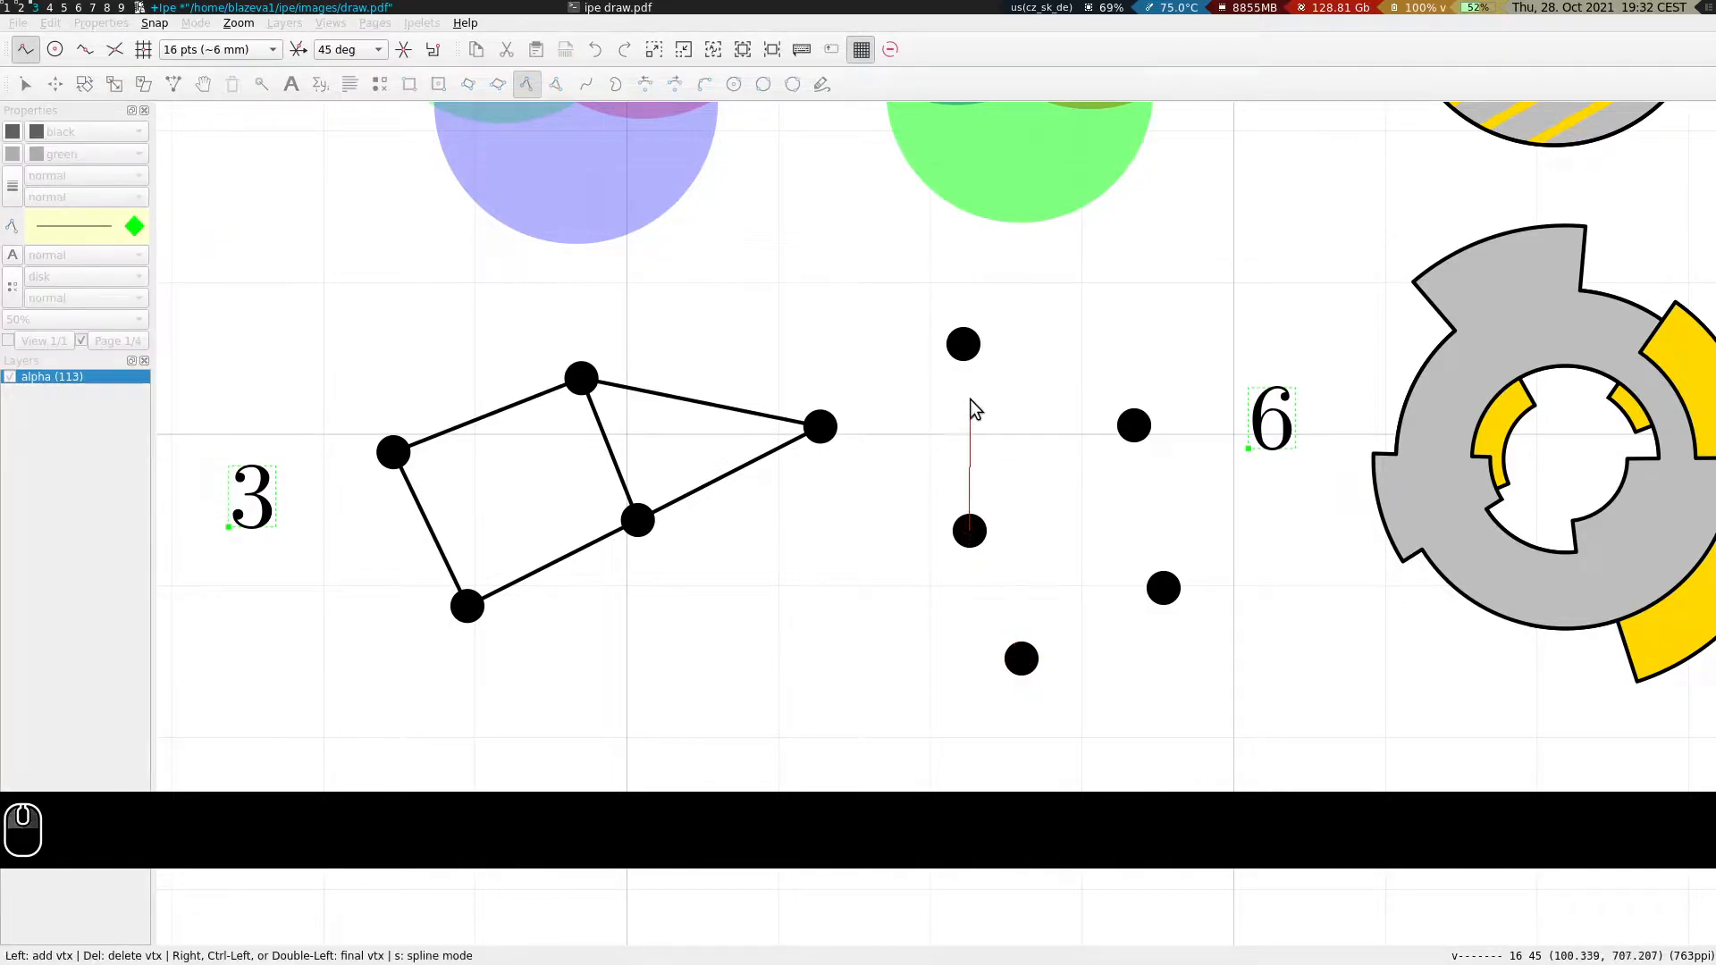
right_click(965, 347)
Select the new graph's marks and edges, set them to stroke only without fill, and clear the selection.
key(s)
drag(920, 269, 1236, 752)
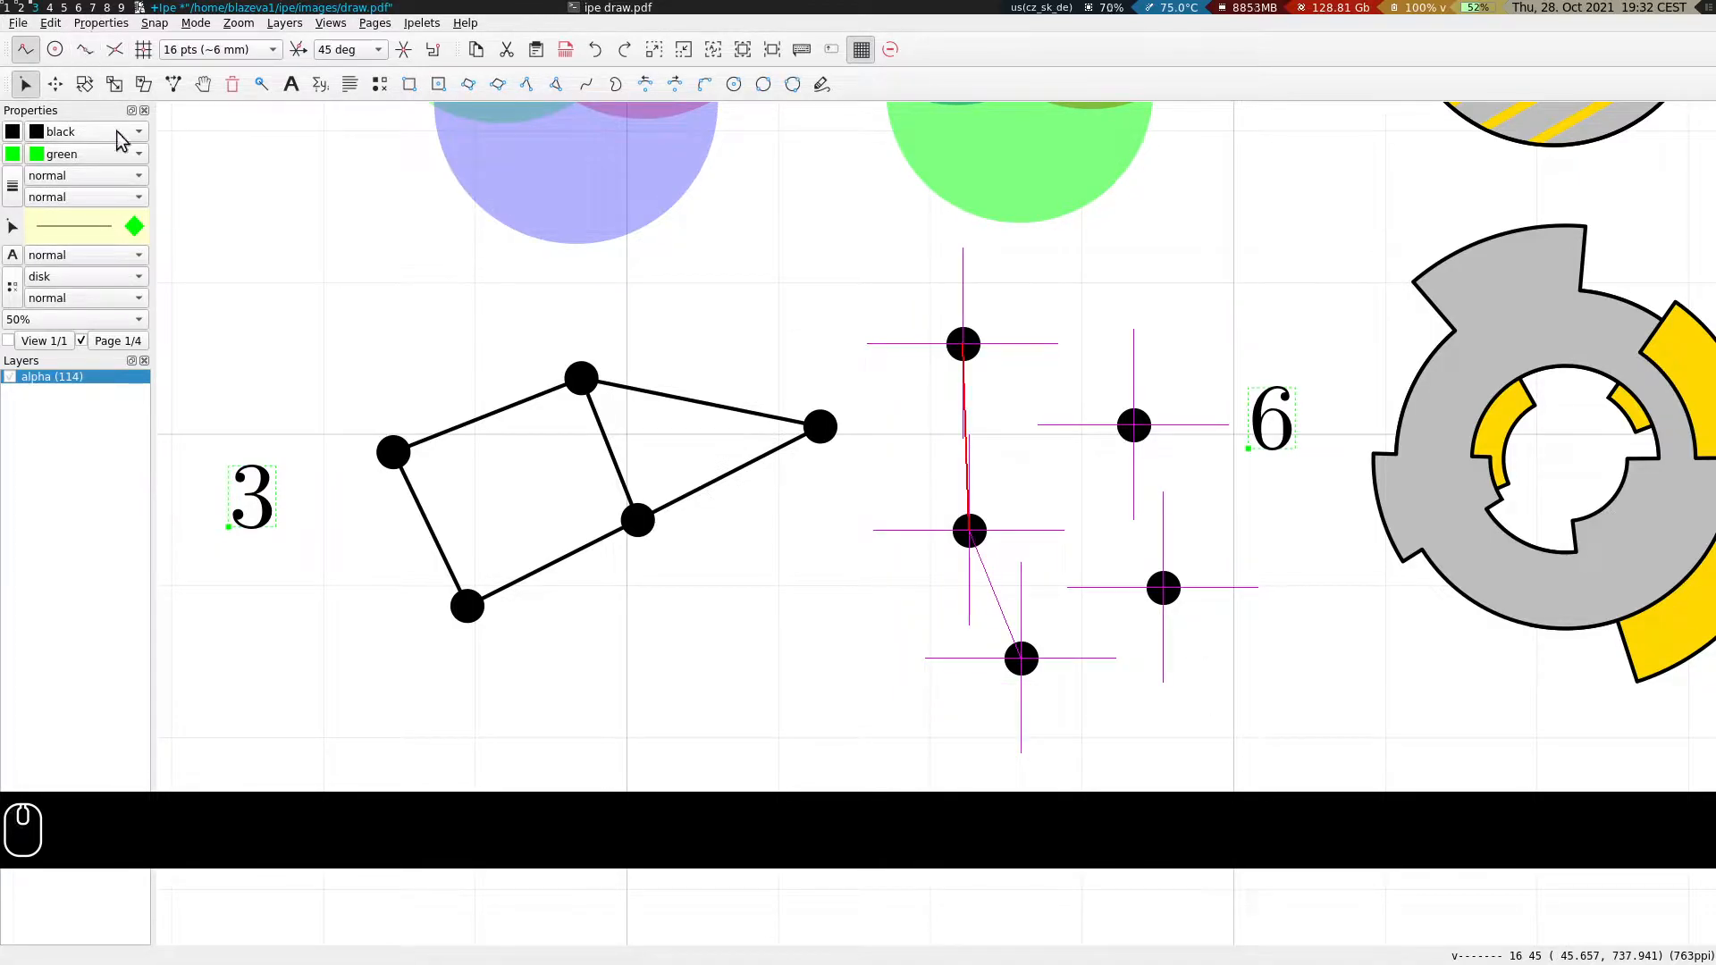
click(133, 227)
key(s)
click(1032, 399)
Draw the remaining graph edges, linking the top, right, middle-left, lower-right and bottom marks with snapped straight lines.
click(536, 89)
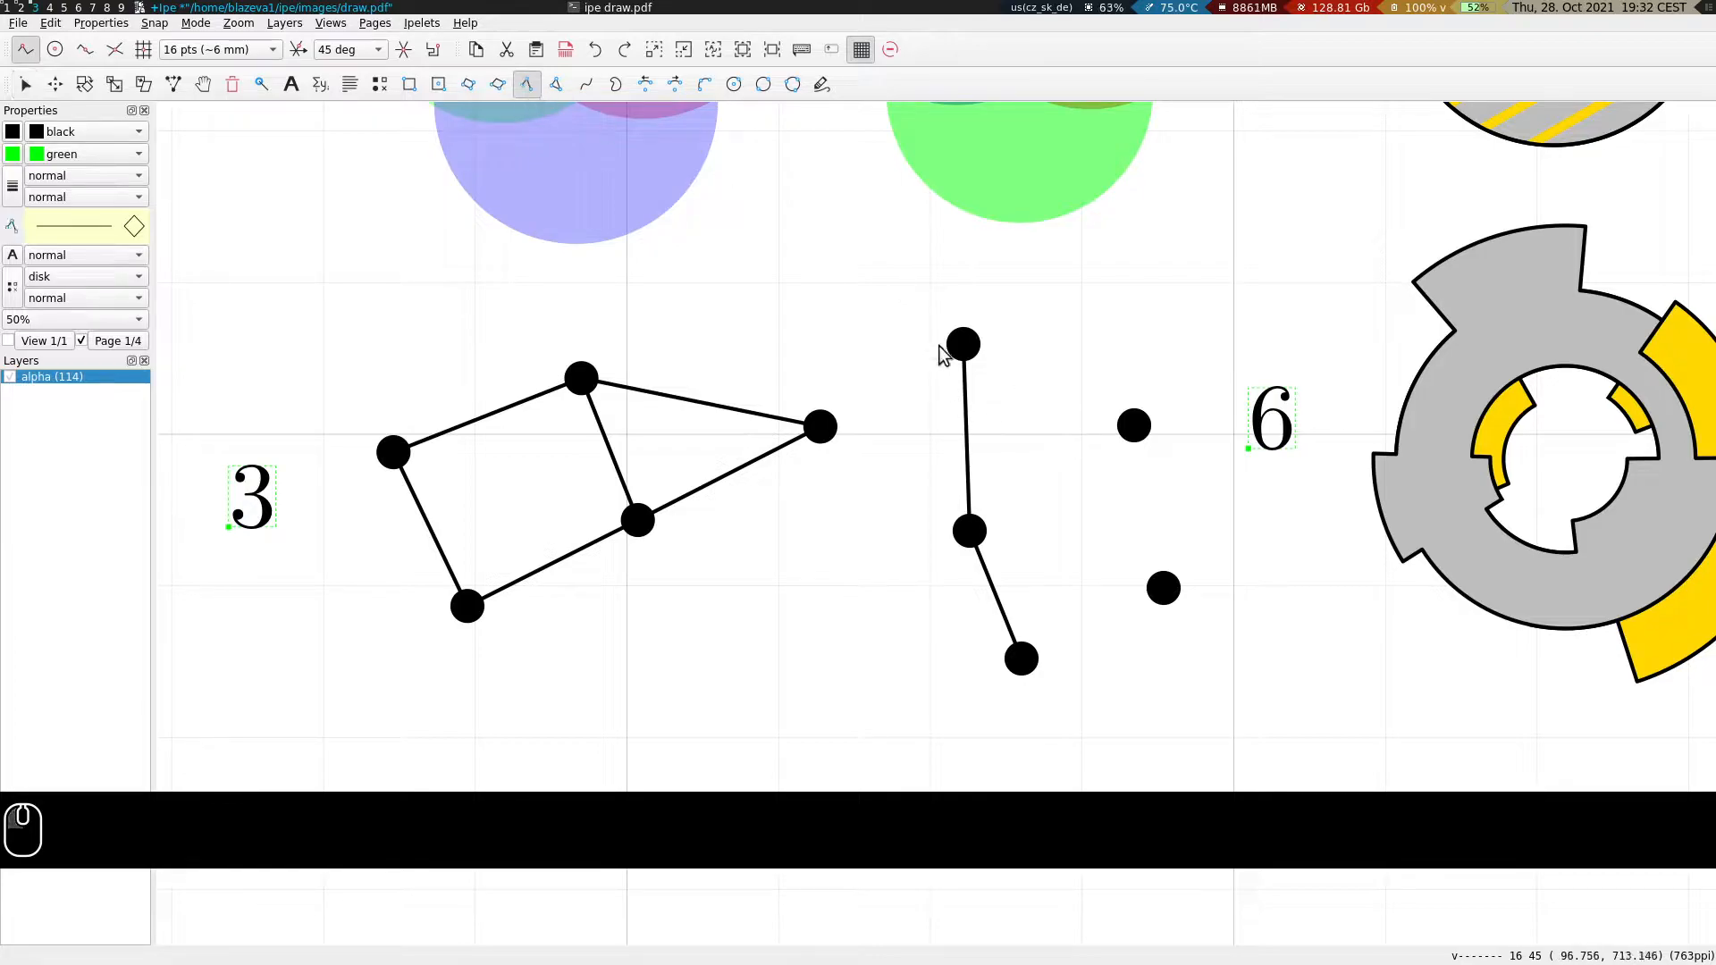
click(965, 345)
click(1133, 426)
right_click(969, 531)
click(970, 531)
right_click(1164, 596)
right_click(1036, 659)
click(1167, 586)
right_click(1140, 429)
key(s)
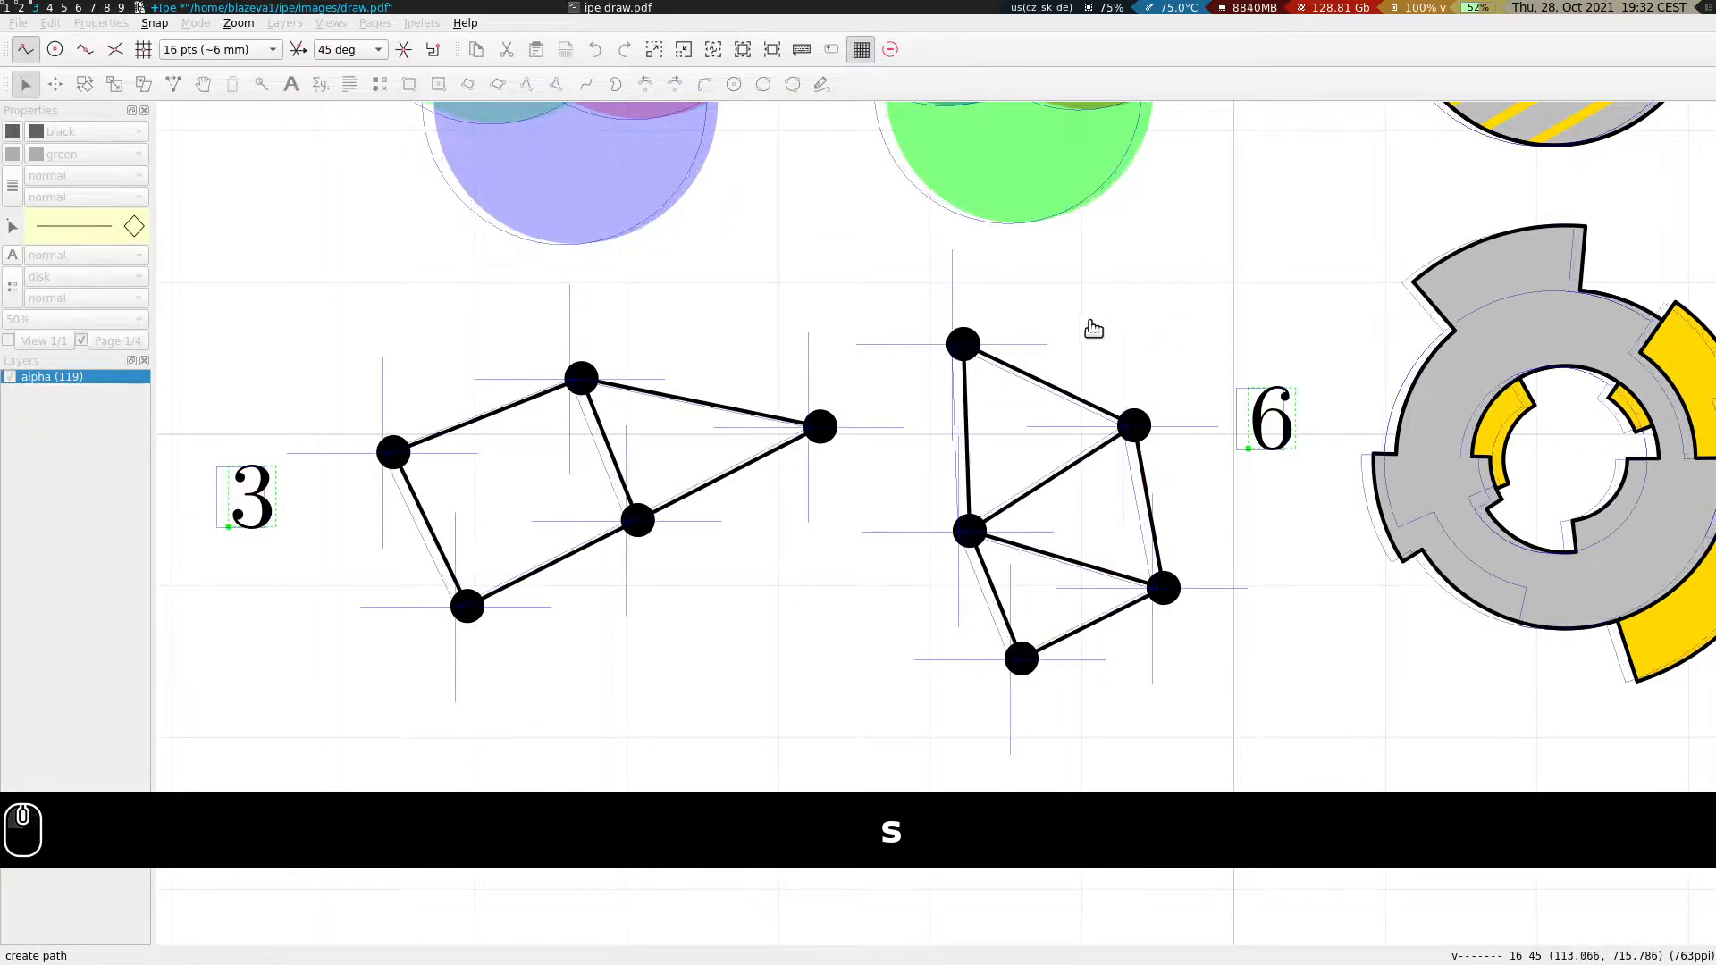
Move the top mark of the new graph together with its attached edges using the graph-node tool.
click(174, 86)
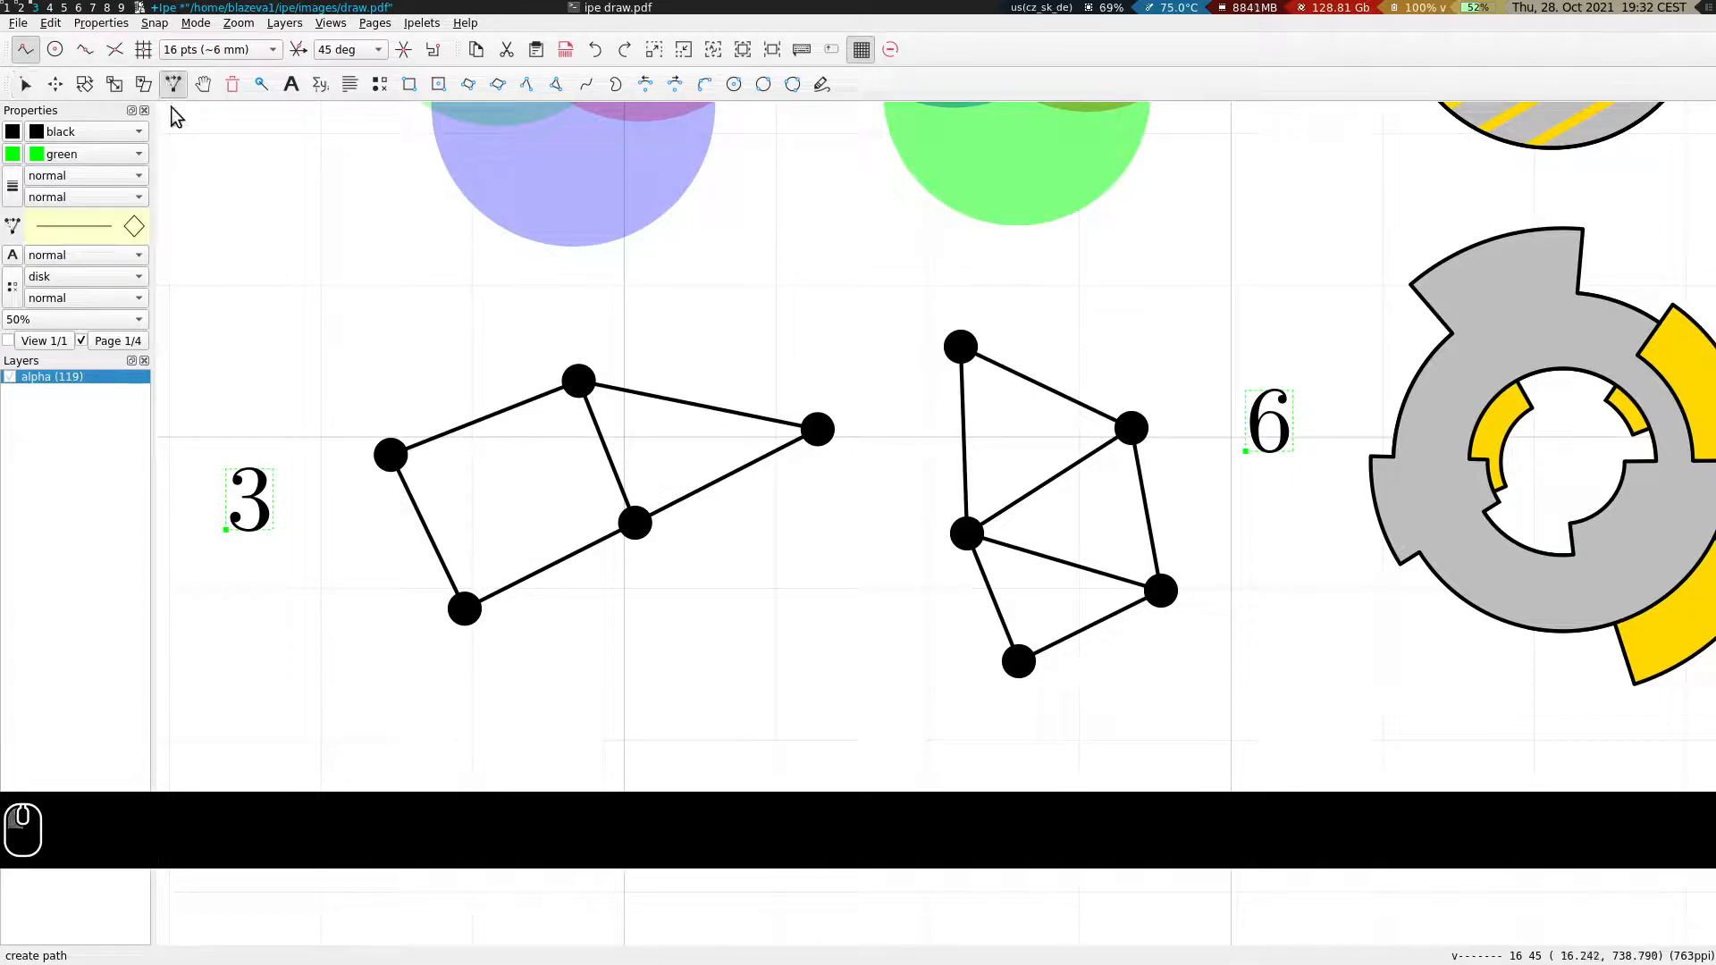
drag(969, 361, 920, 371)
drag(920, 371, 975, 335)
drag(1122, 324, 875, 341)
drag(1075, 280, 815, 451)
mouse_move(1265, 202)
mouse_down()
mouse_move(1196, 686)
mouse_move(1256, 674)
mouse_move(1194, 309)
mouse_up()
drag(1312, 345, 937, 358)
drag(996, 345, 1037, 348)
key(s)
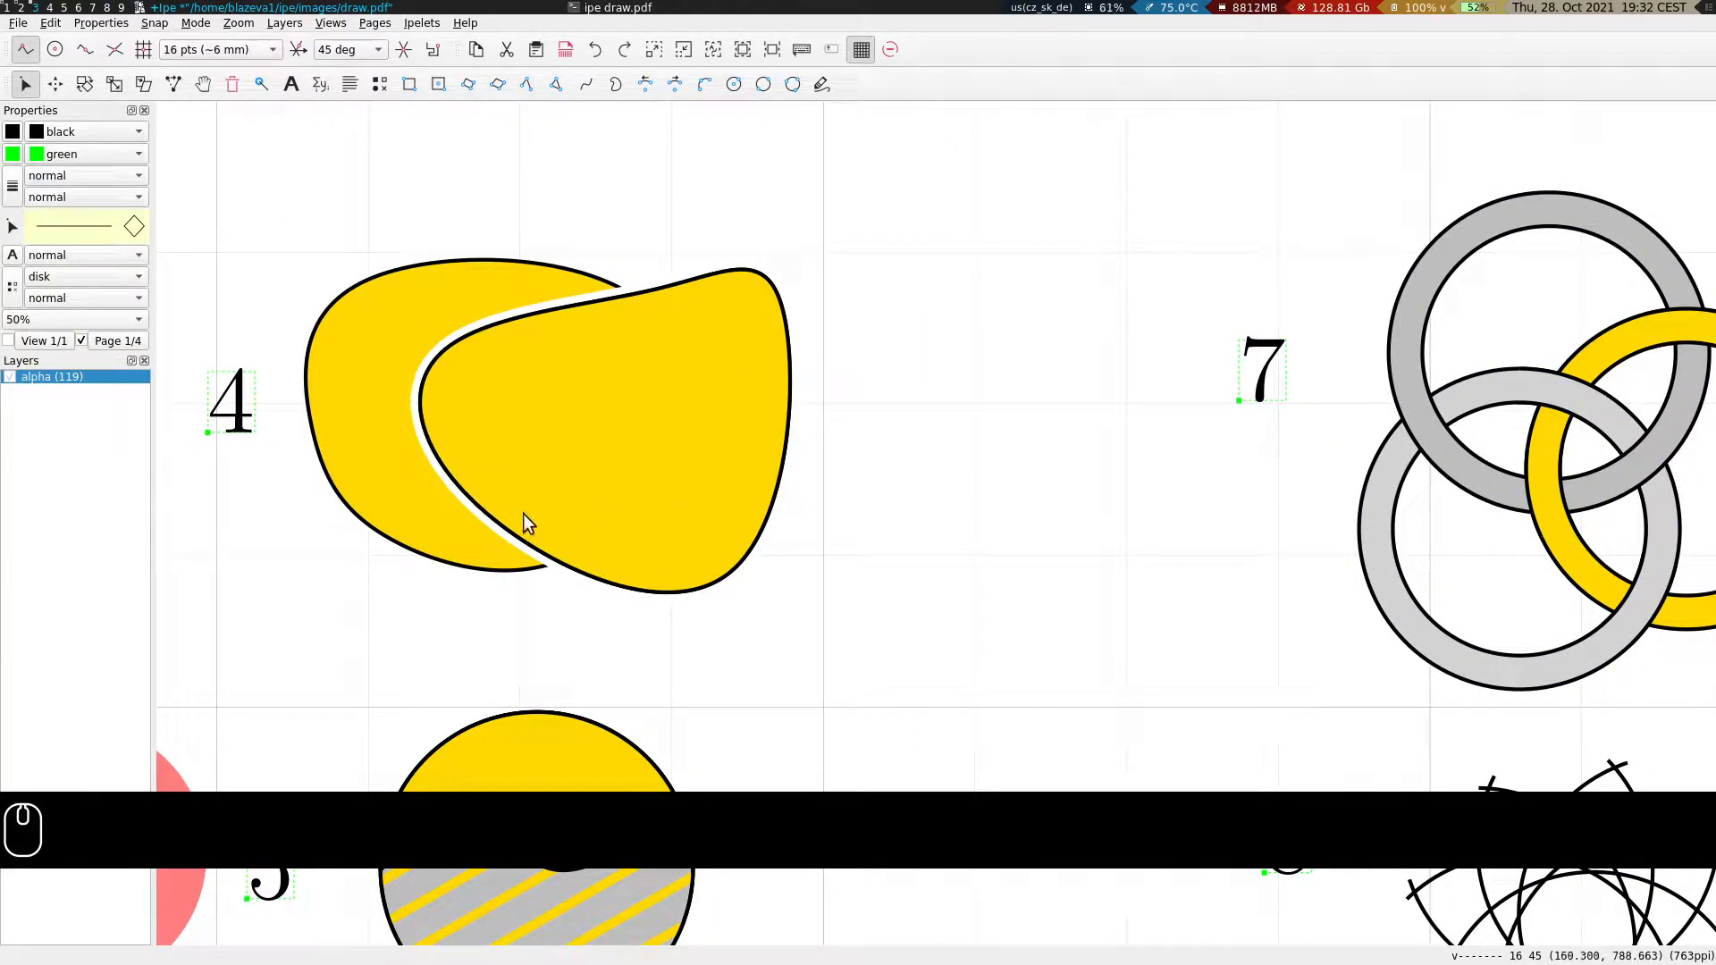
Draw a rounded closed splinegon beside figure 4 with the fill colour set to gold.
scroll(935, 284, up, 1)
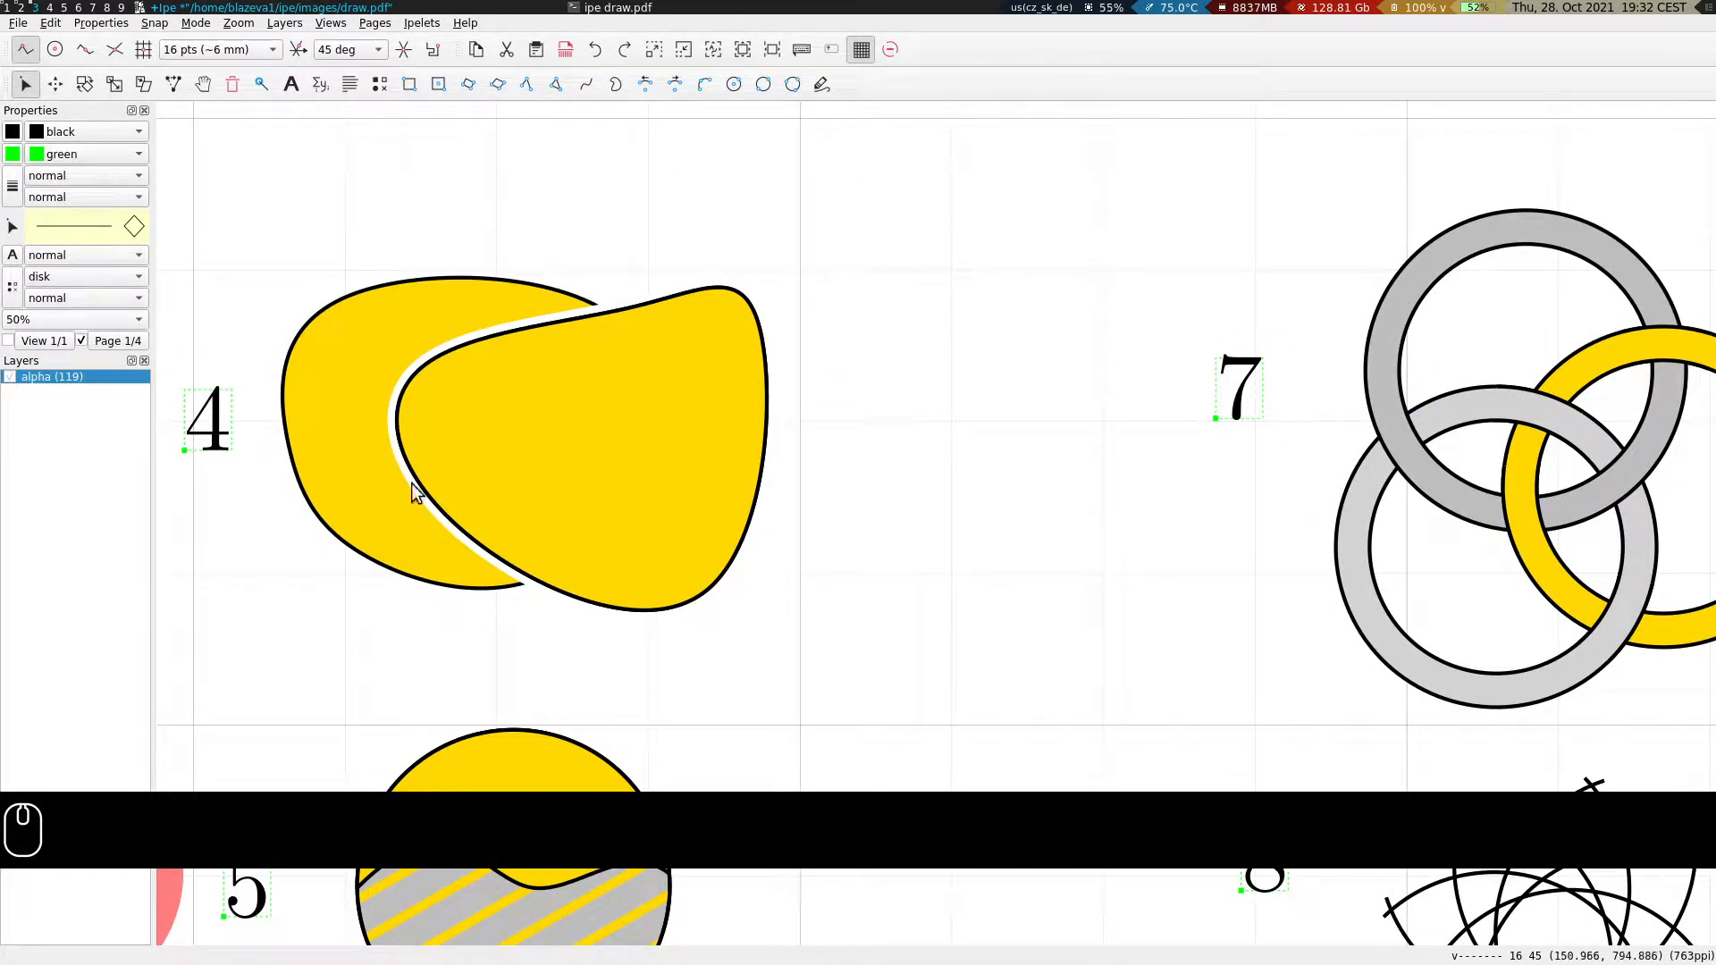
key(s)
click(616, 87)
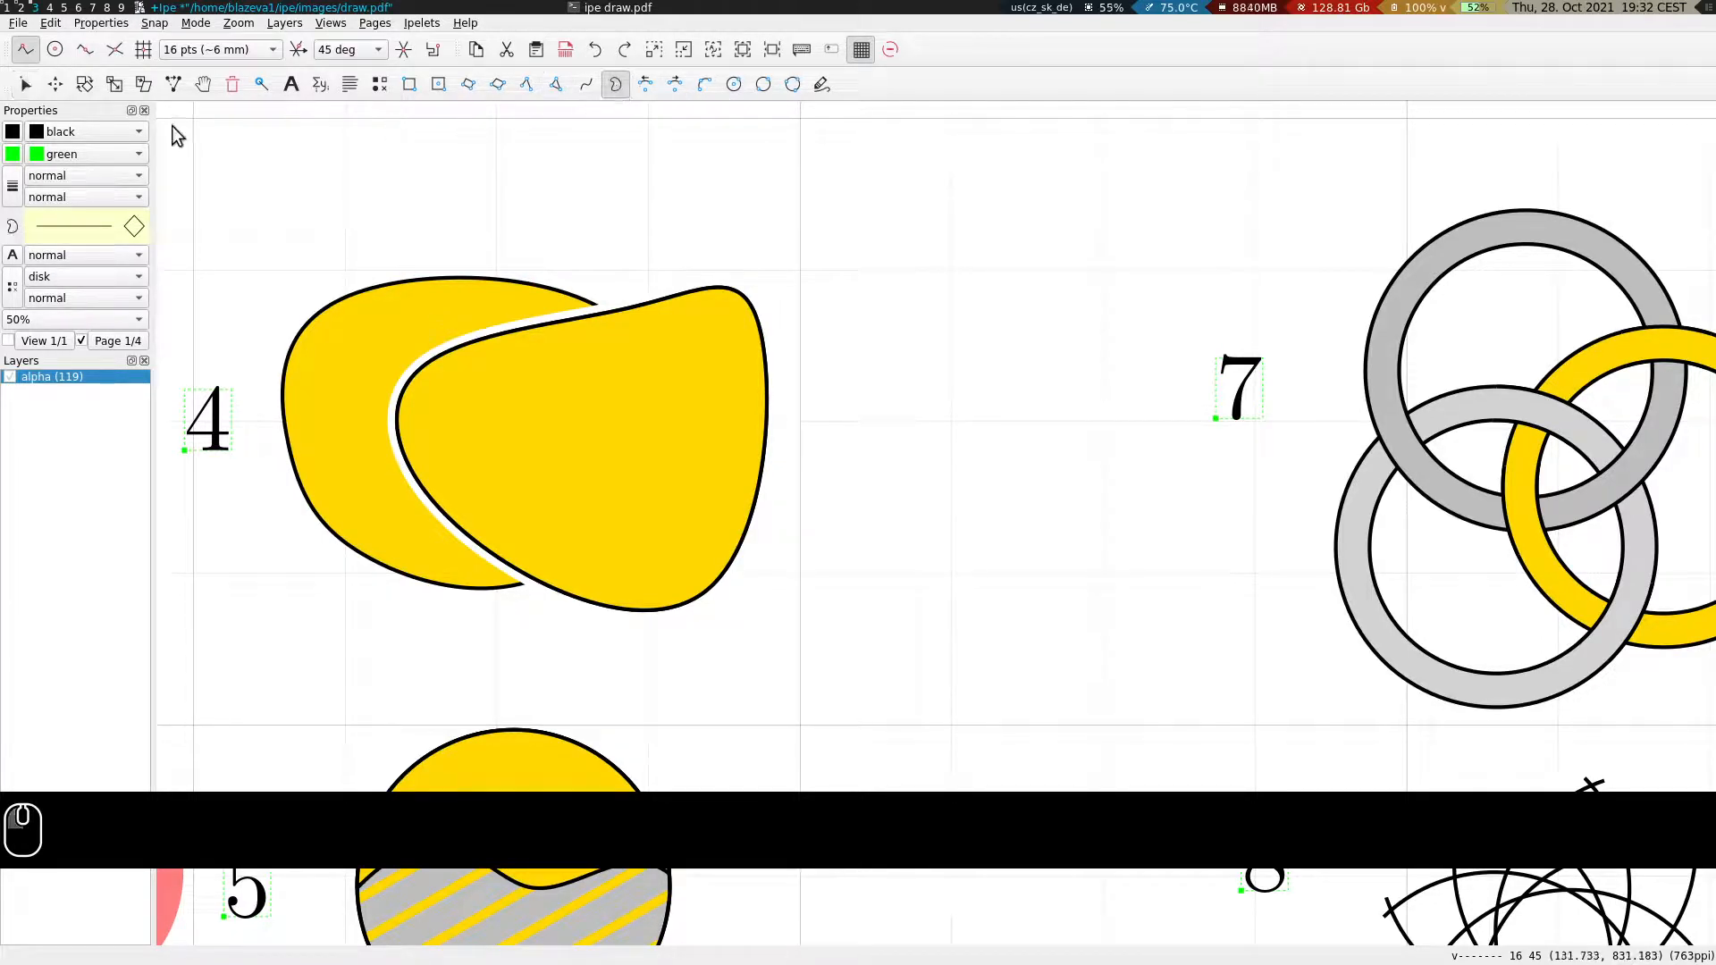
click(59, 170)
click(84, 230)
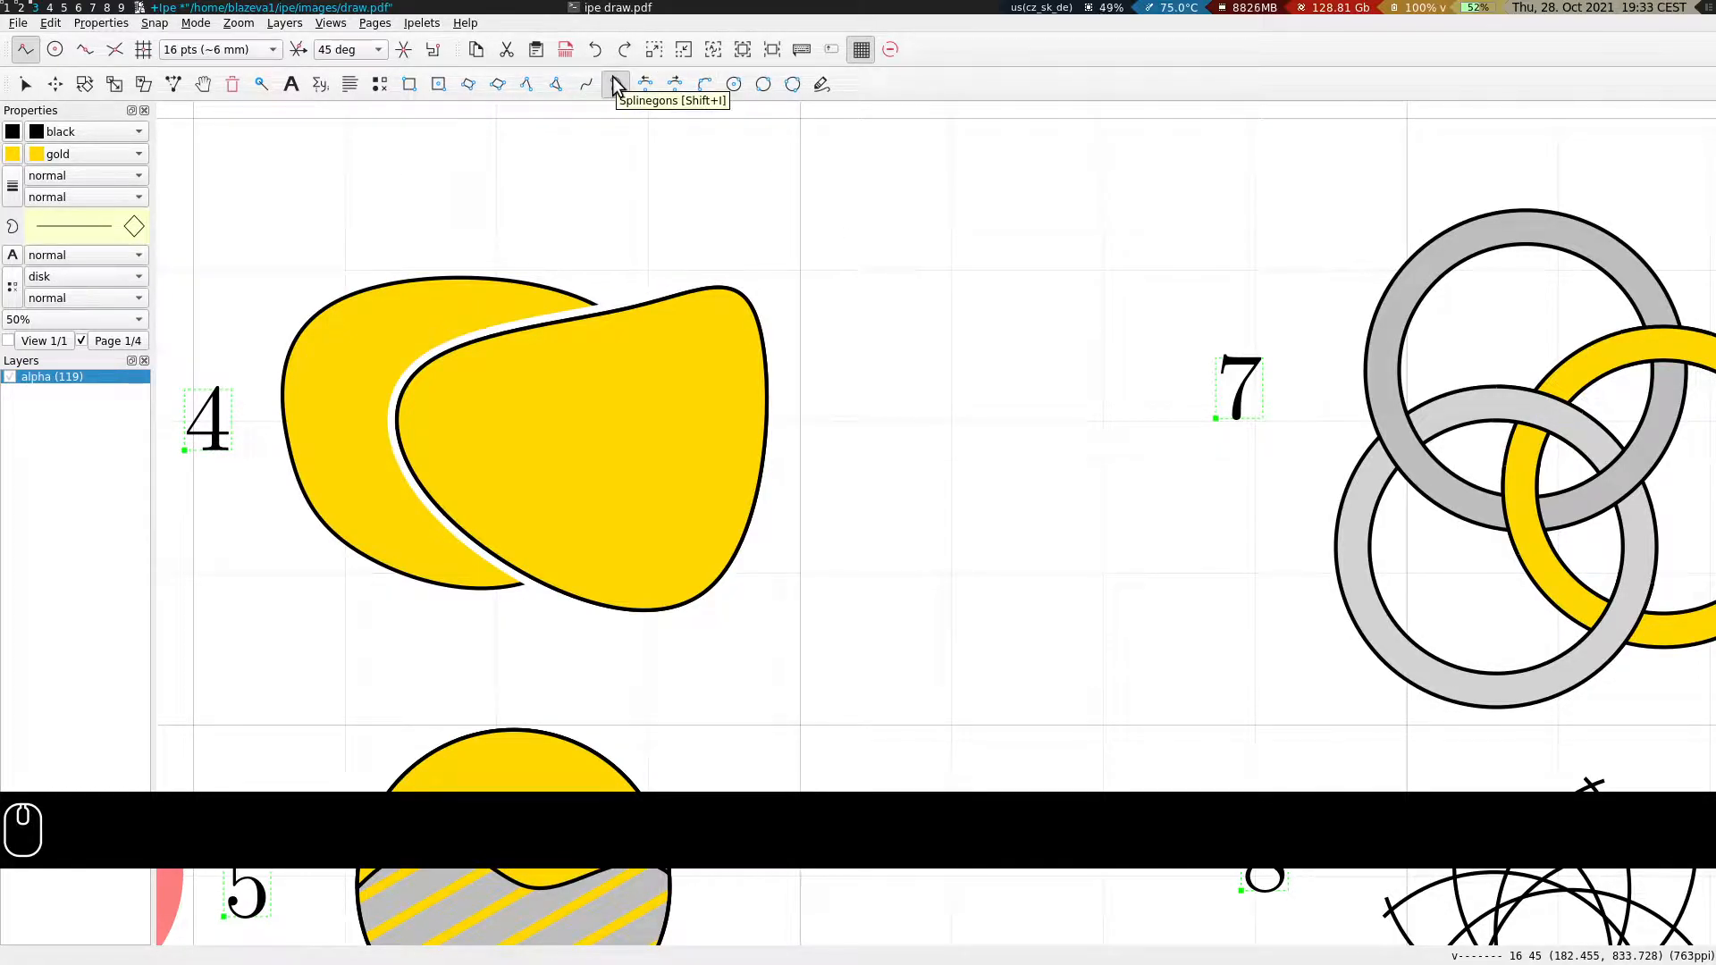
click(1084, 222)
click(835, 176)
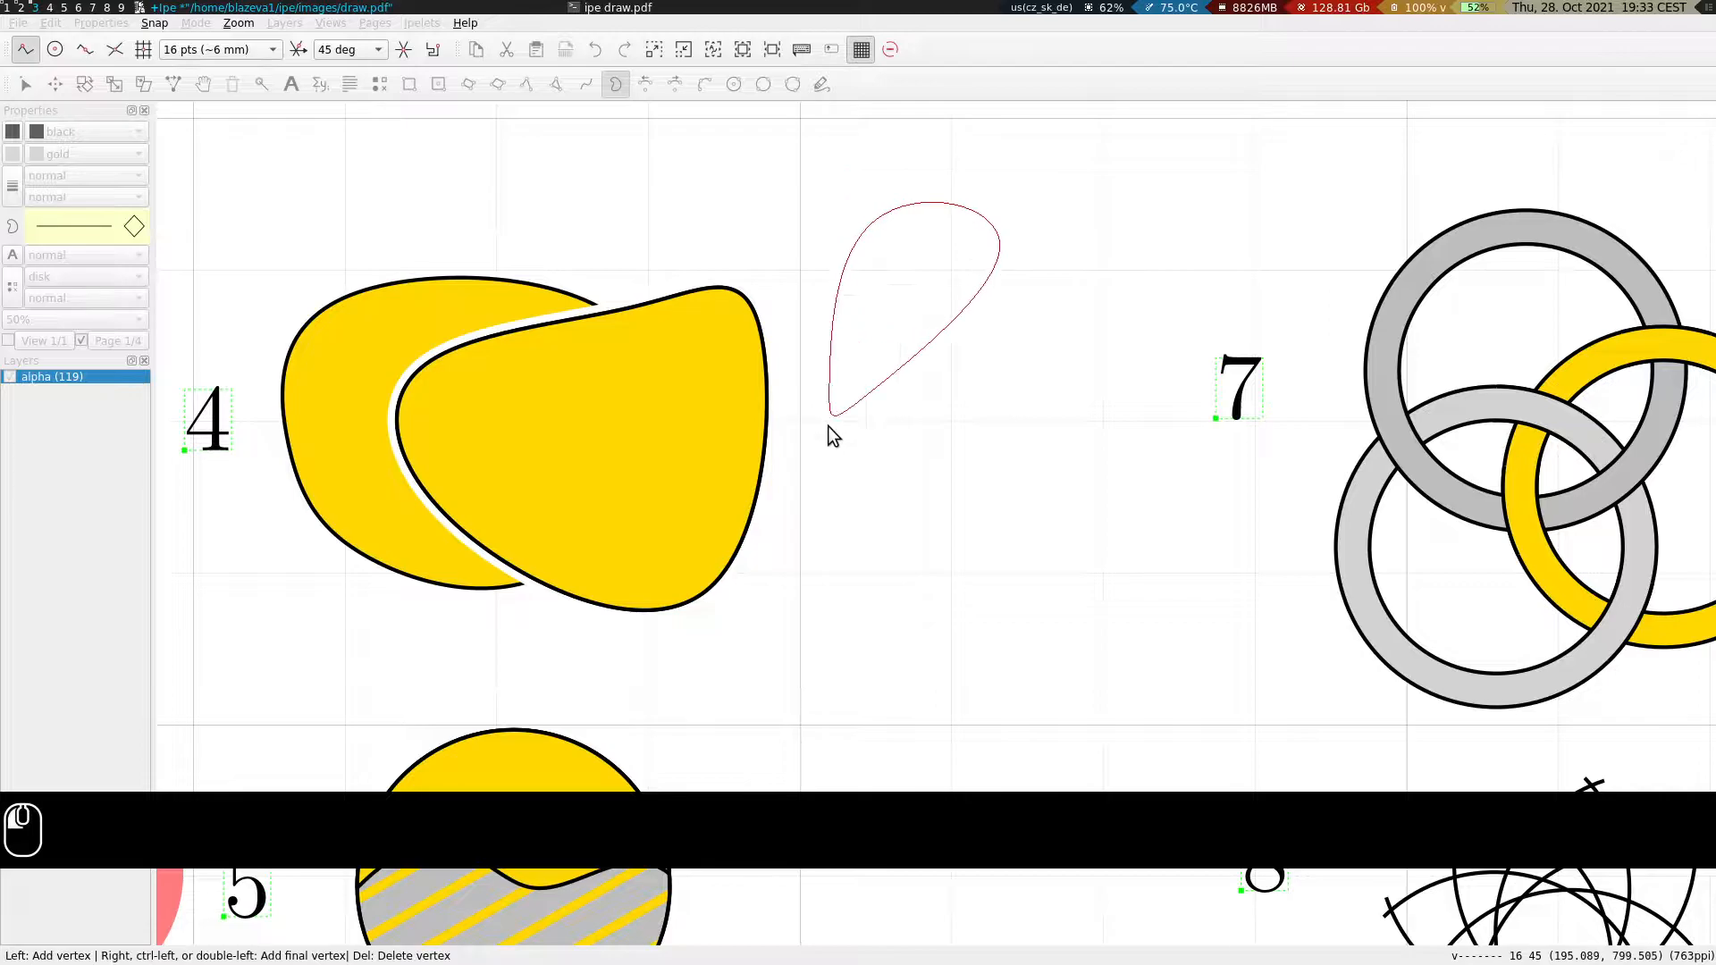
right_click(1120, 427)
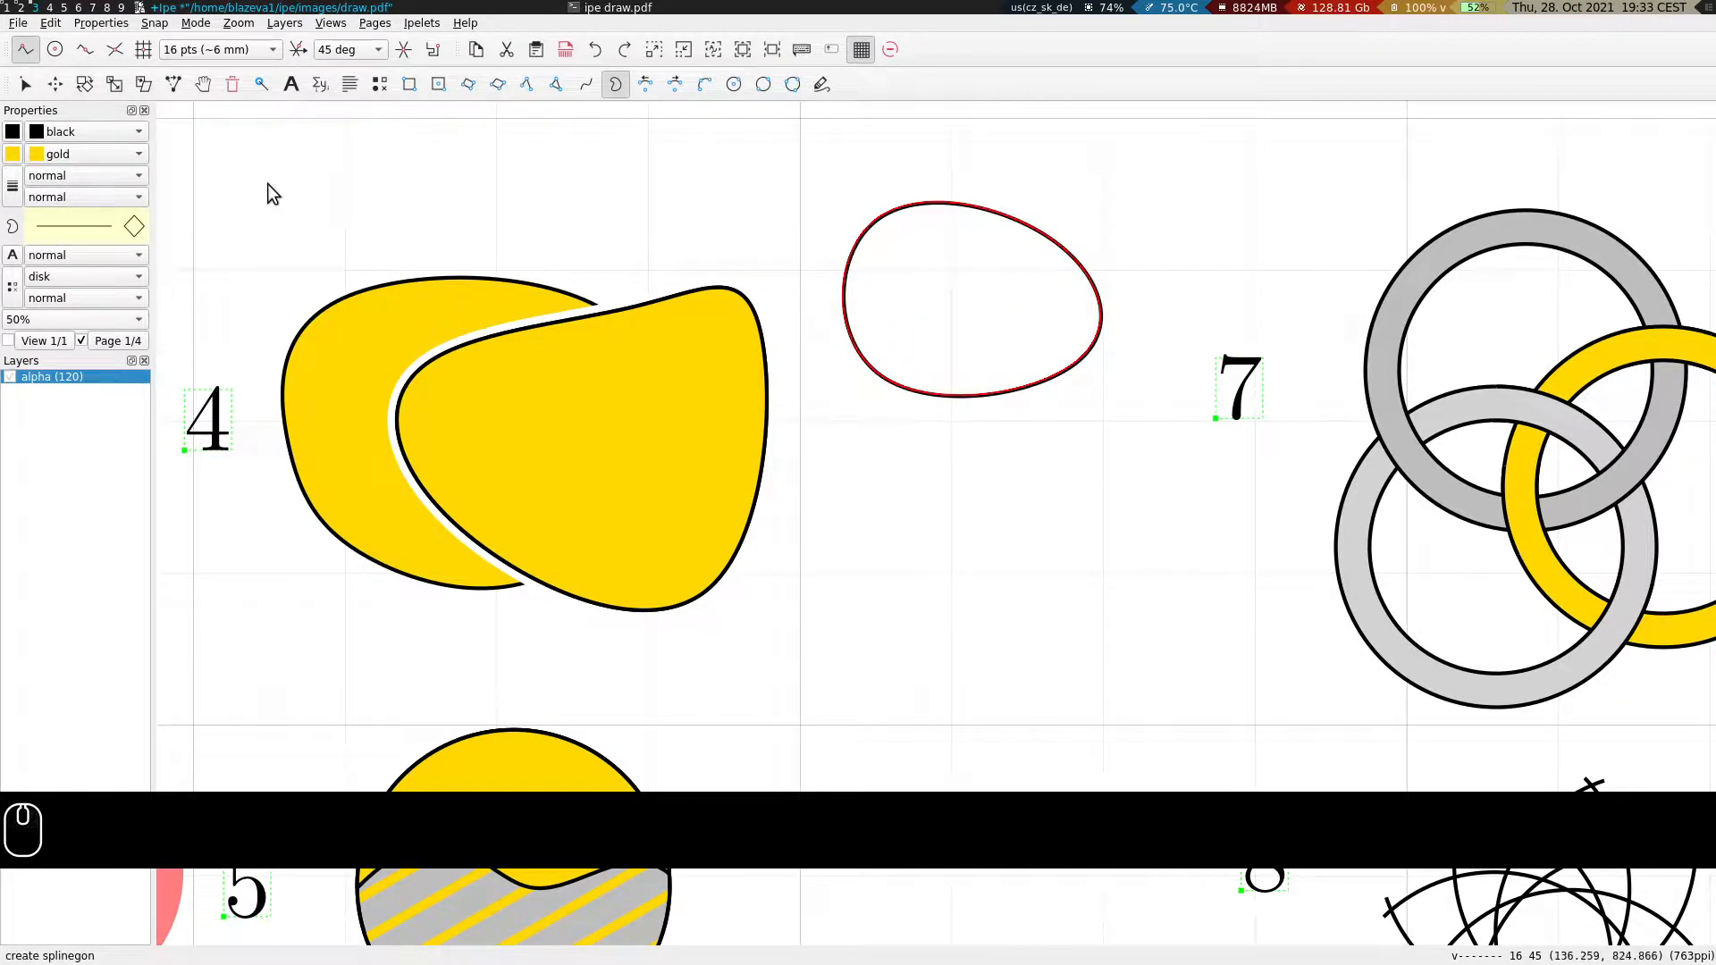
Set the new splinegon to stroke and fill and make it opaque.
click(136, 227)
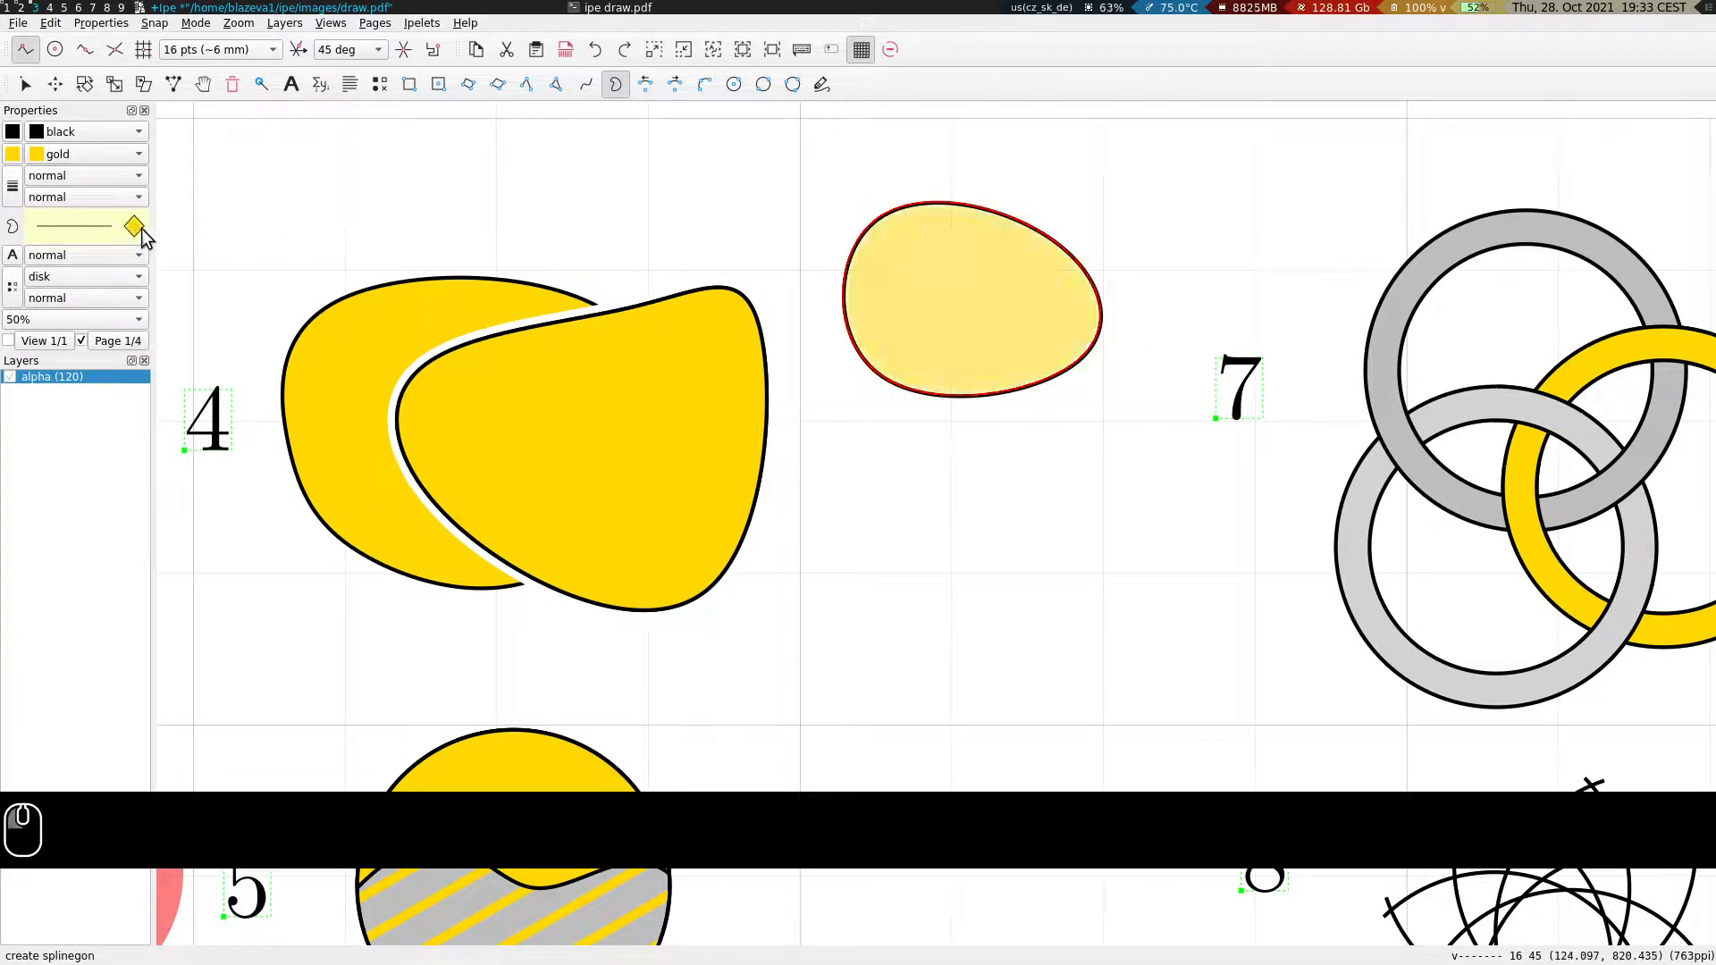
click(55, 324)
click(52, 308)
Draw a second gold splinegon that overlaps the lower part of the first one.
click(1164, 516)
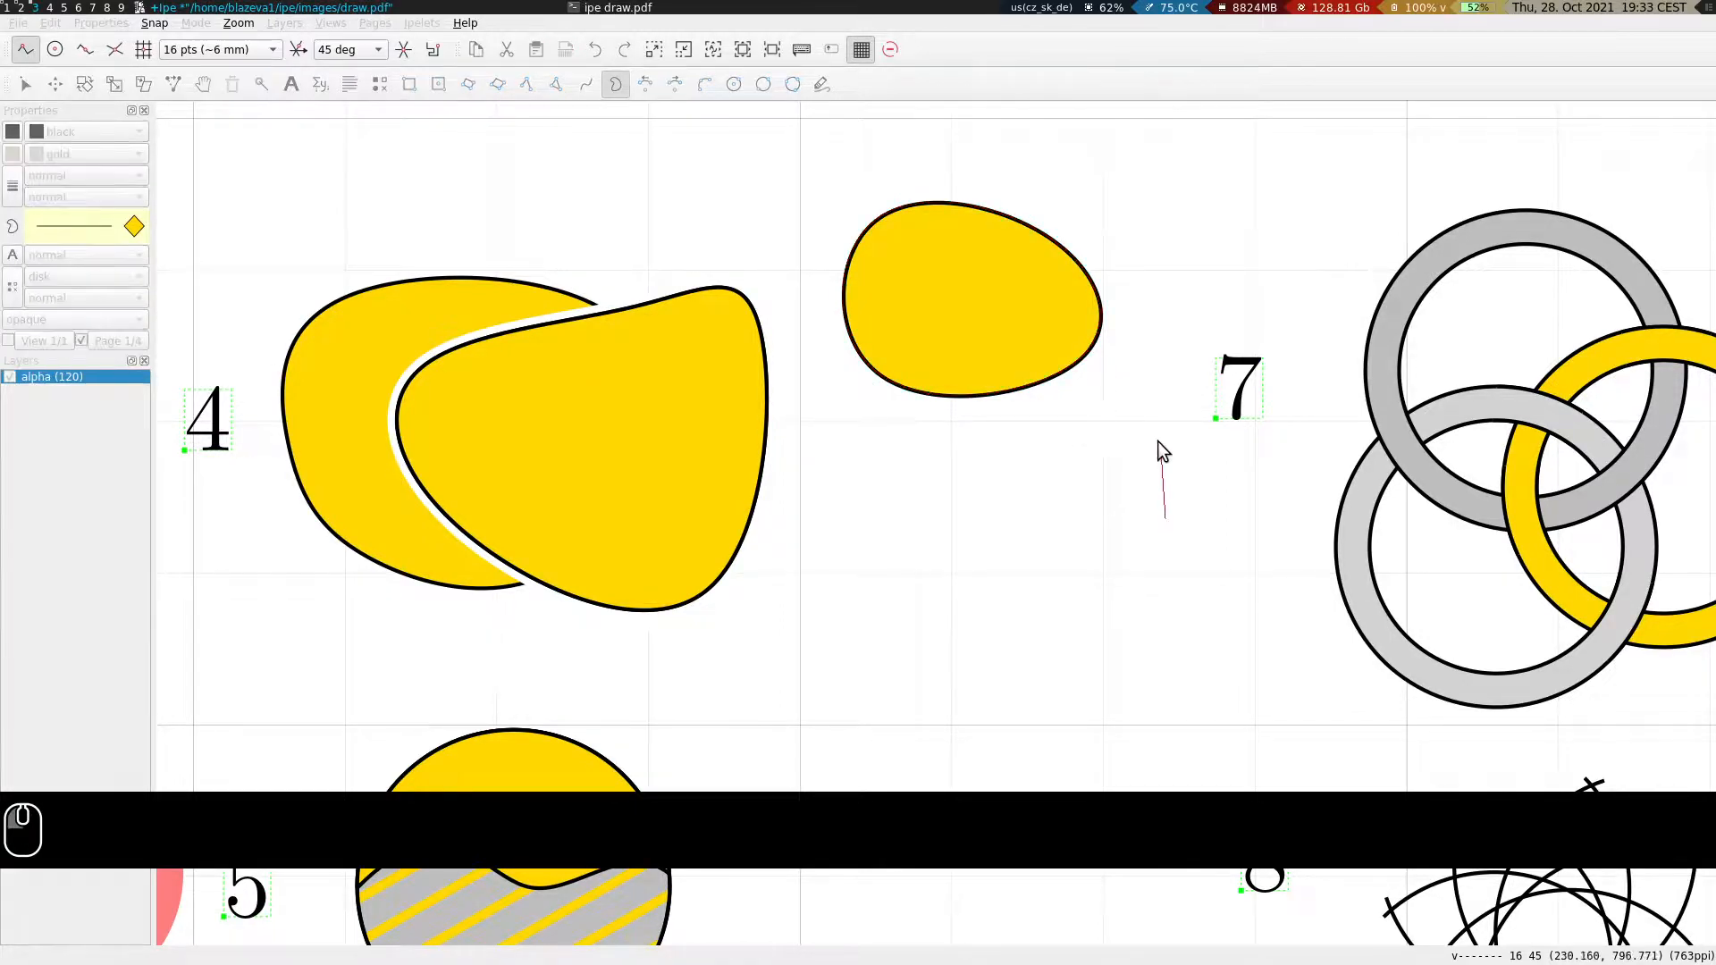
click(1157, 361)
click(919, 286)
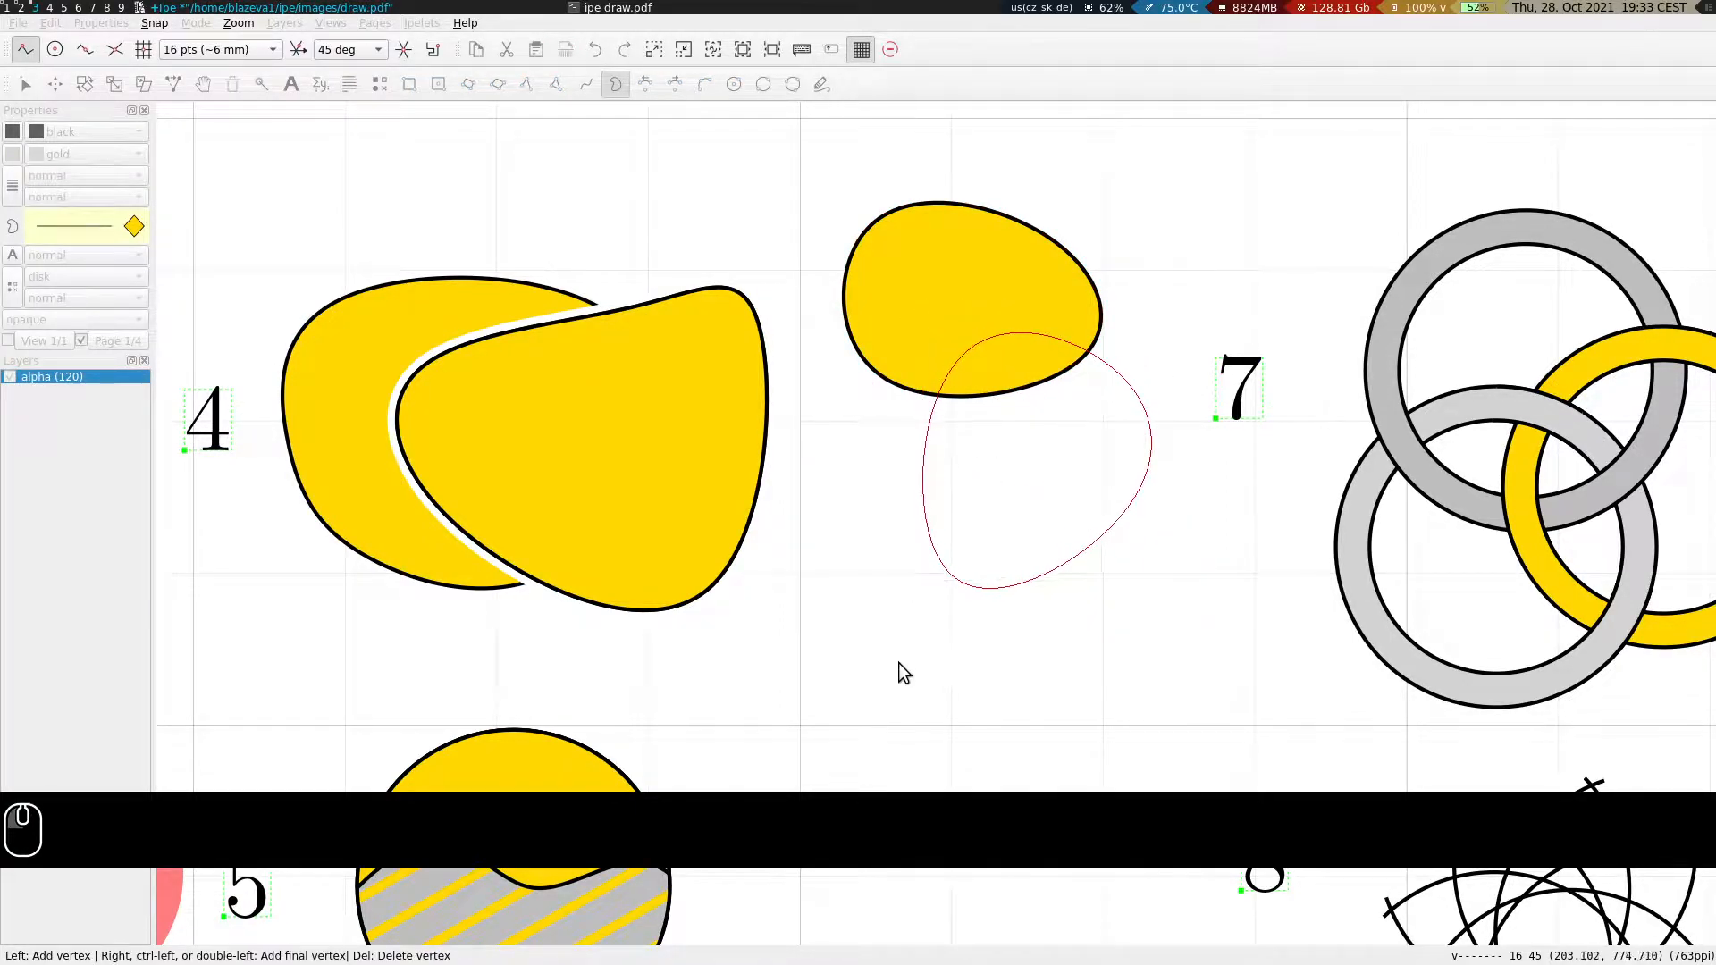
right_click(899, 593)
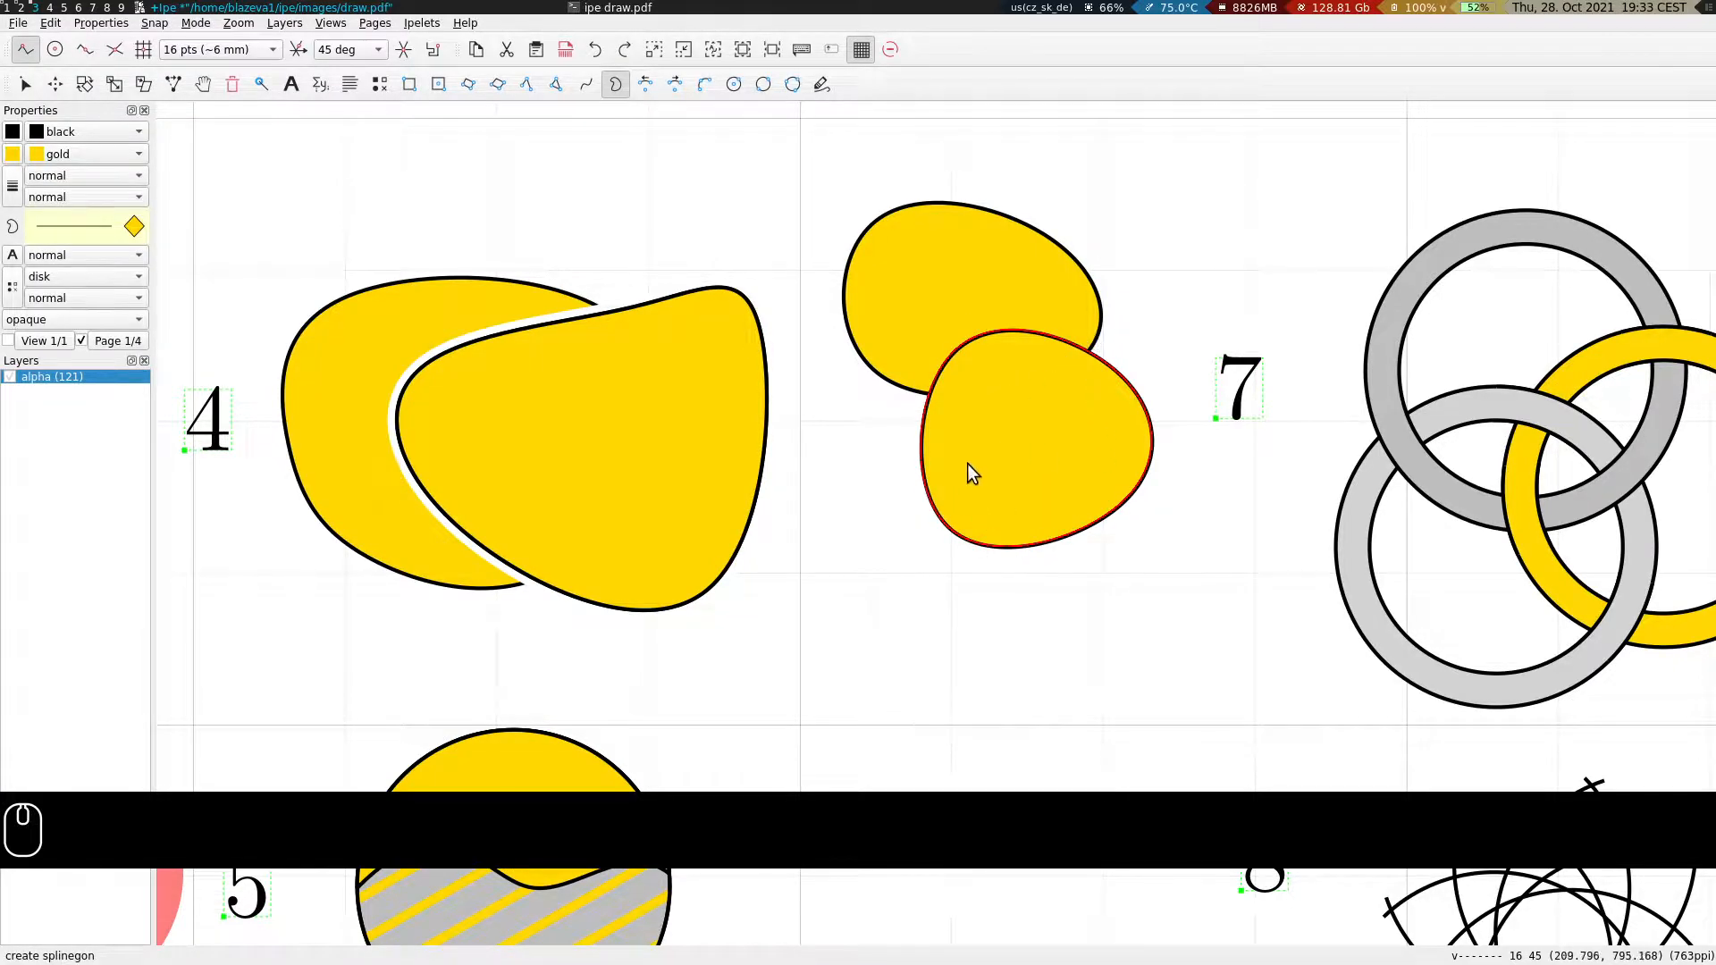
Paste a copy of the second splinegon over itself and give the copy an ultrafat white stroke.
key(ctrl+c)
key(ctrl+v)
right_click(1051, 361)
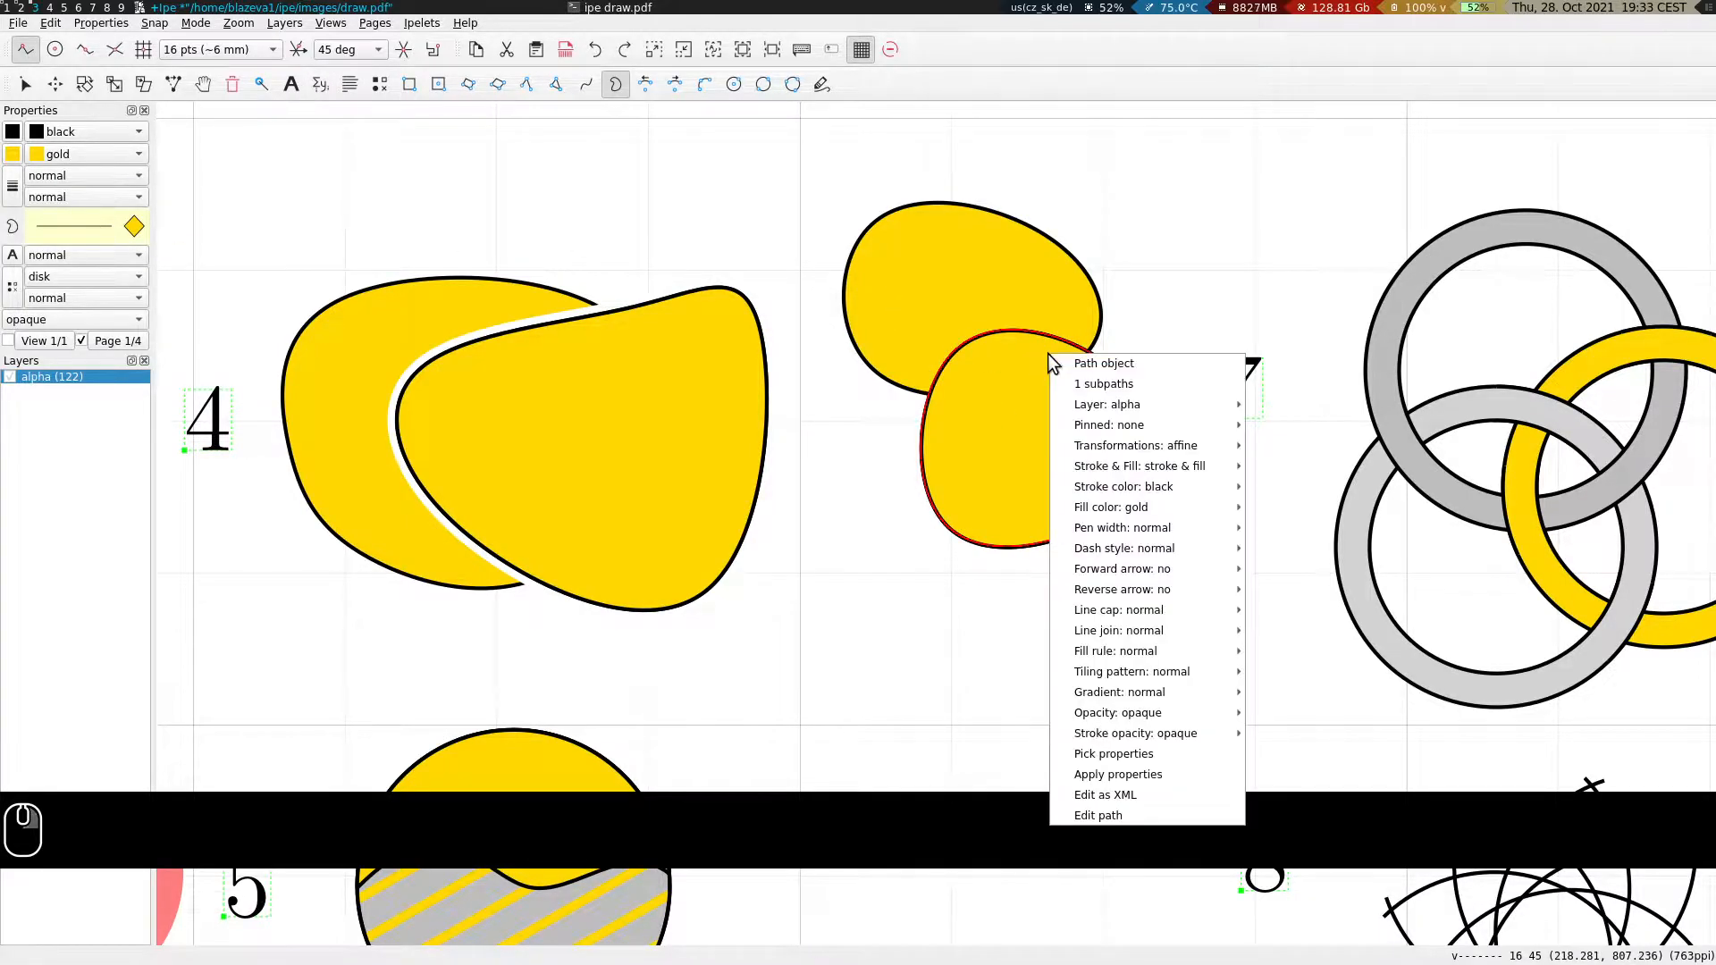
mouse_move(1144, 552)
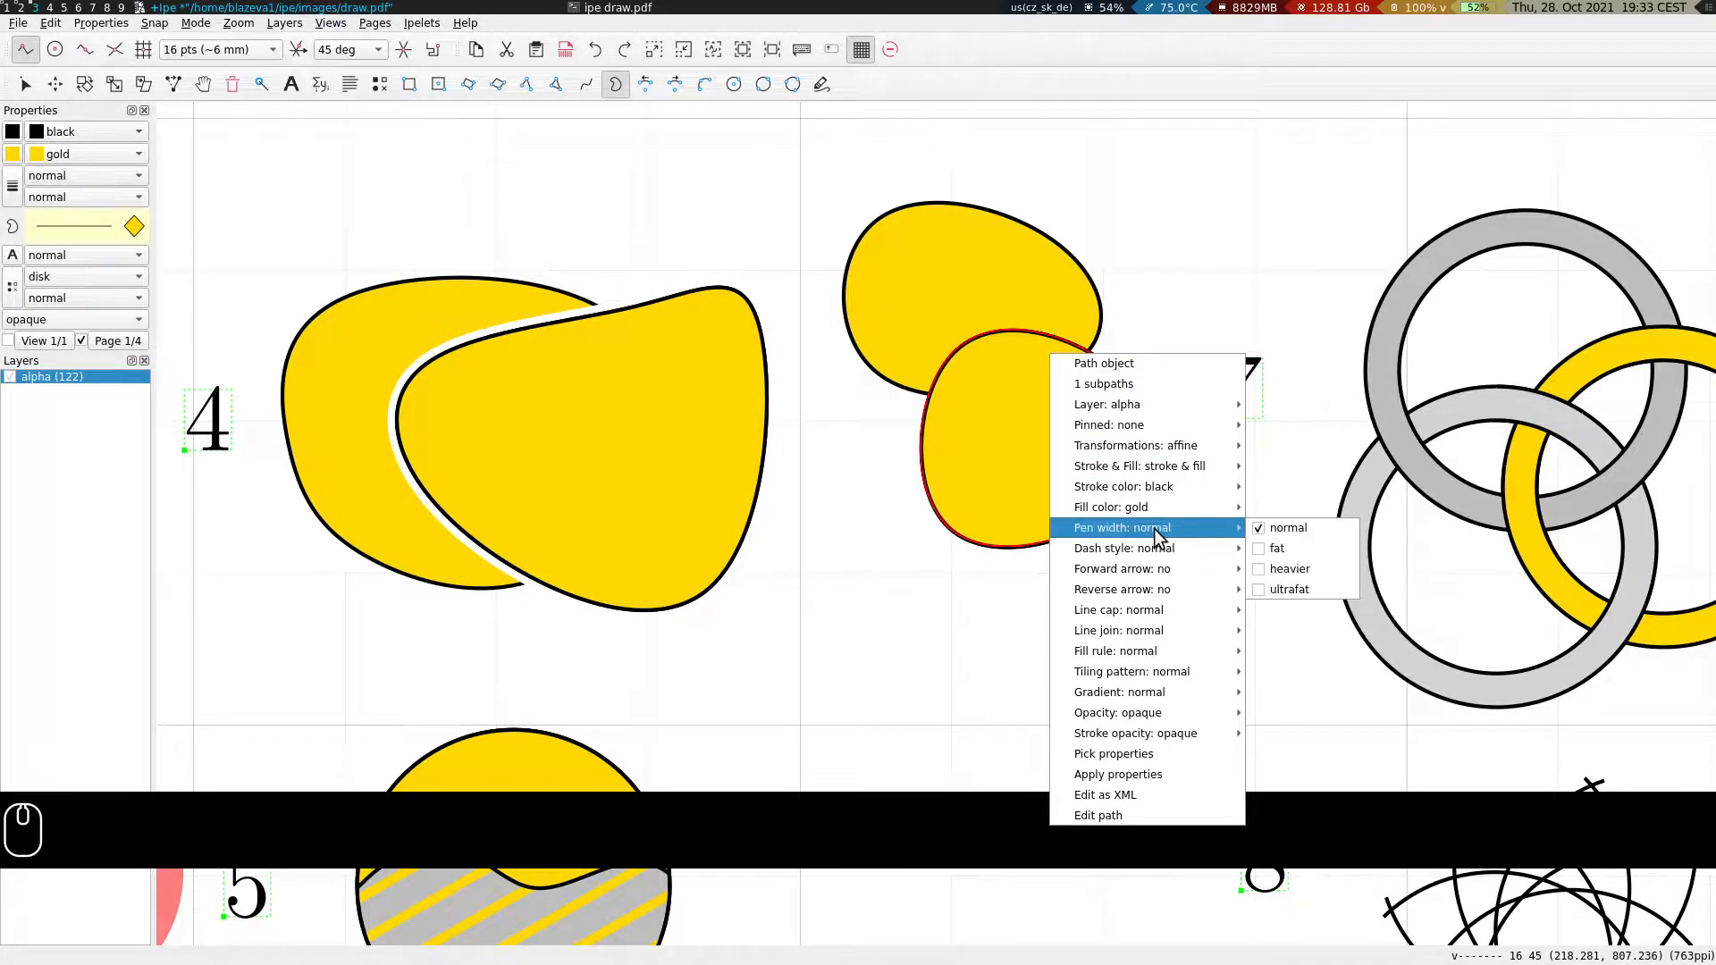
click(1310, 591)
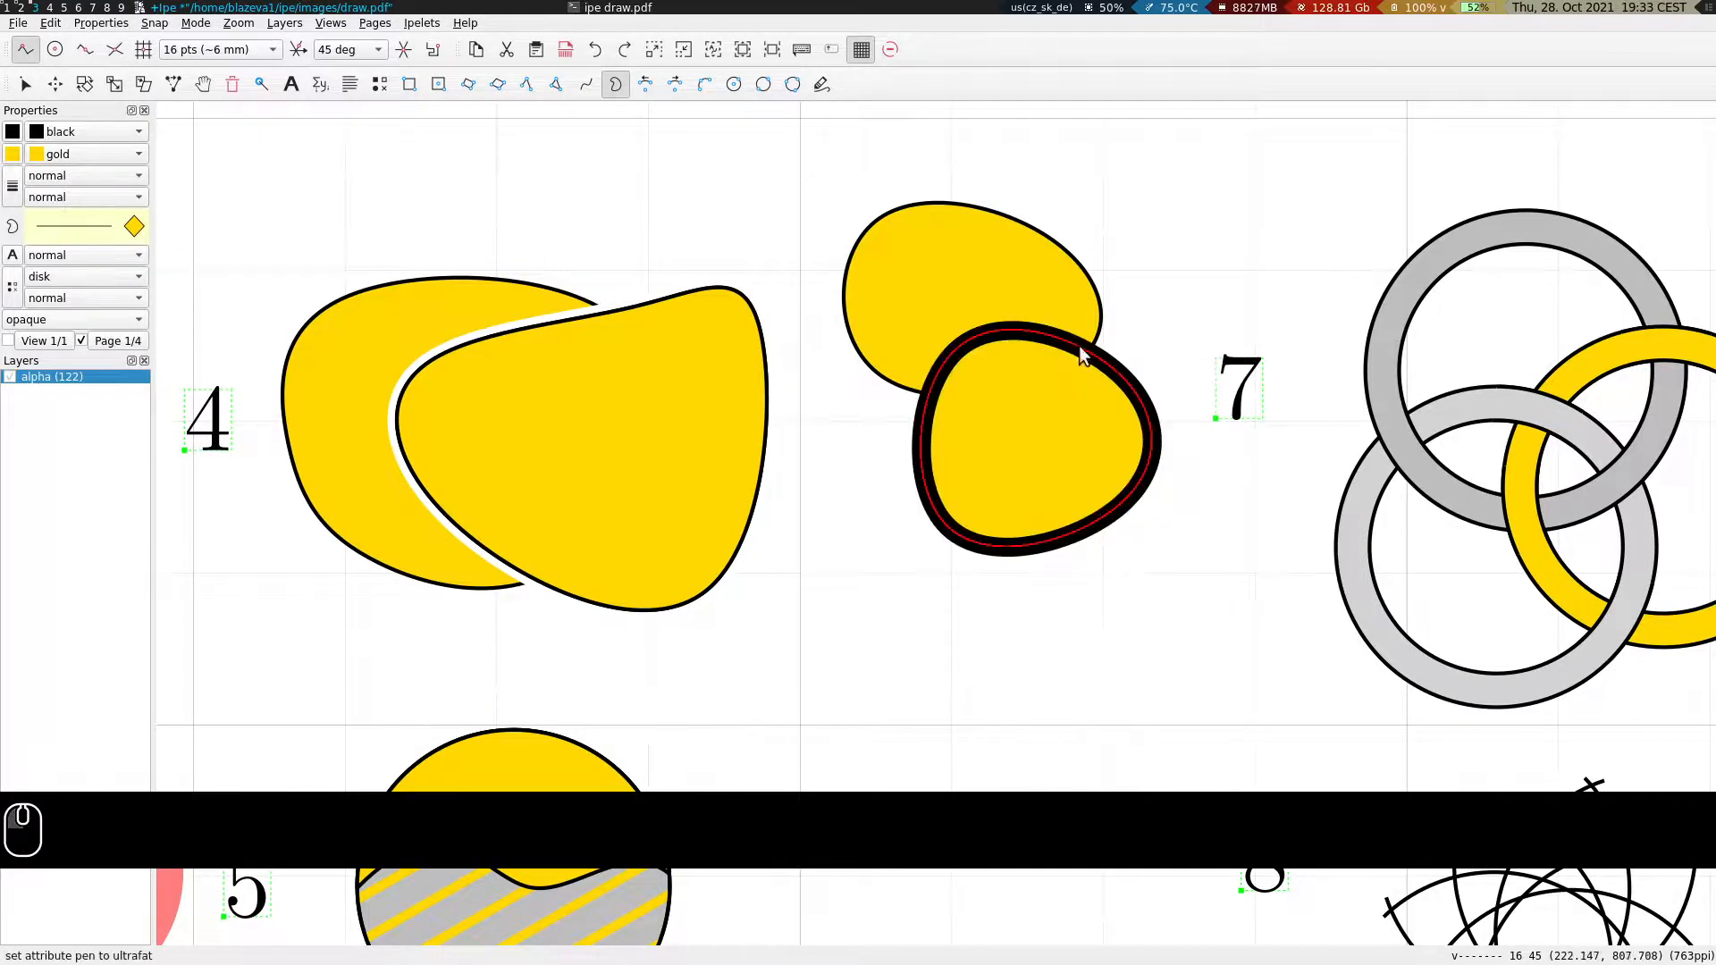
click(59, 143)
click(72, 589)
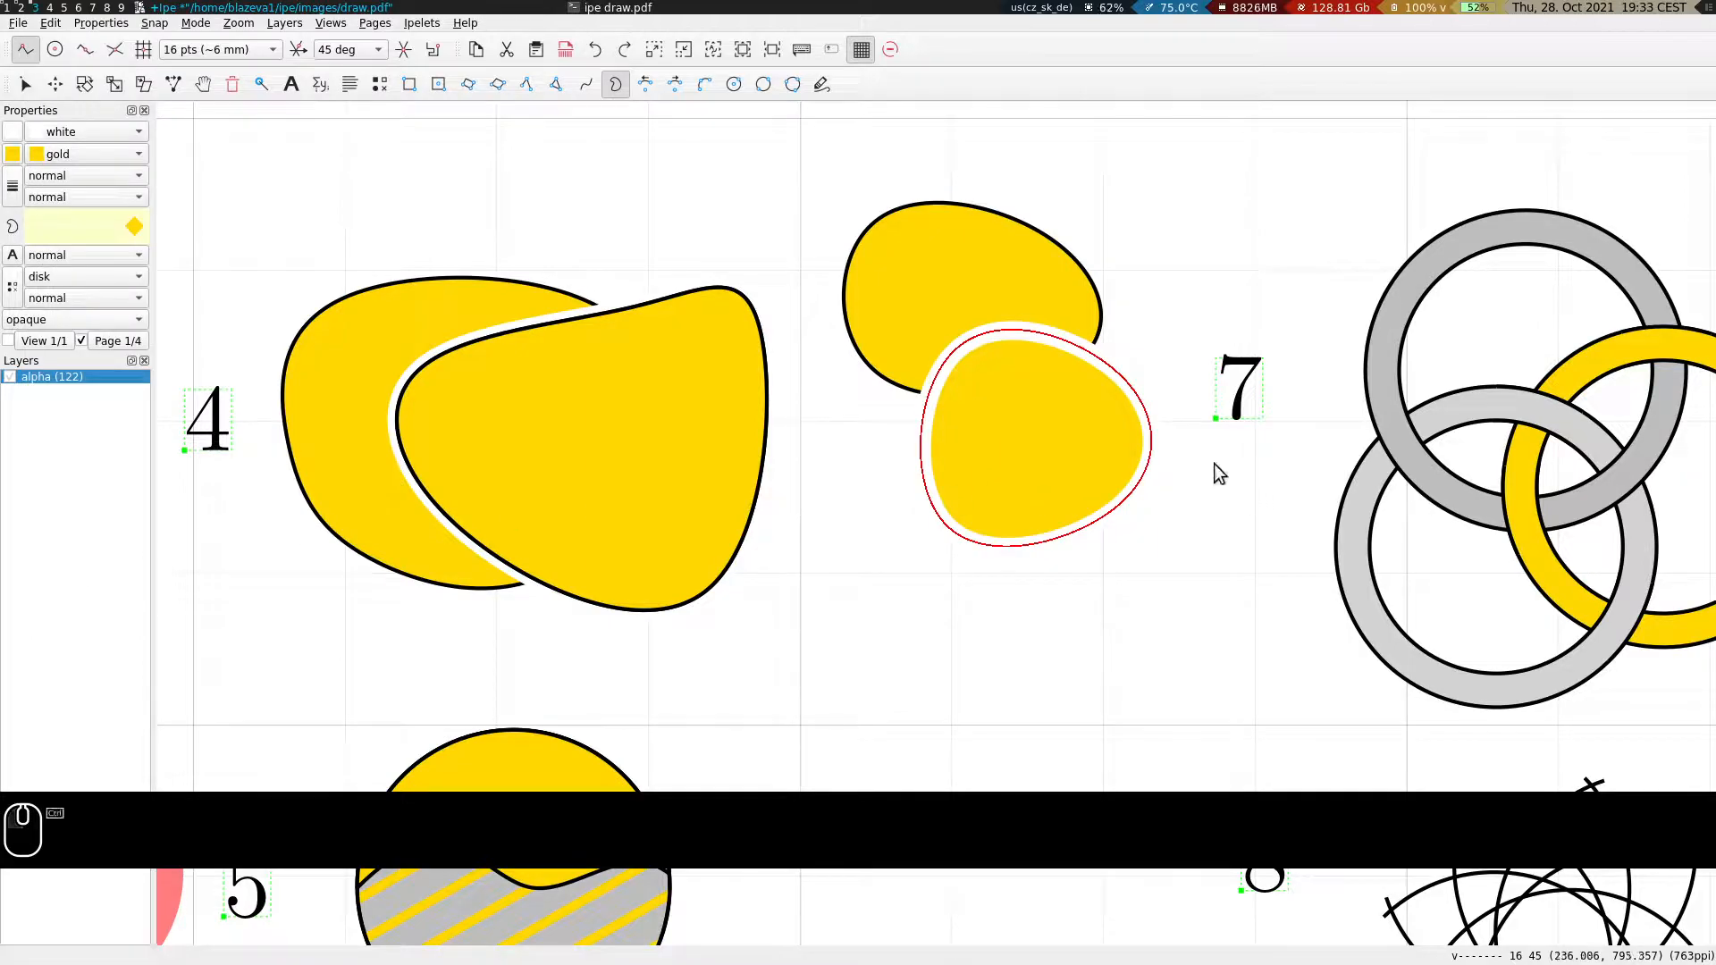
Send the white-outlined copy to the back, followed by the first splinegon, so the copy lies between the two black-outlined shapes.
key(ctrl+b)
key(ctrl+b)
key(s)
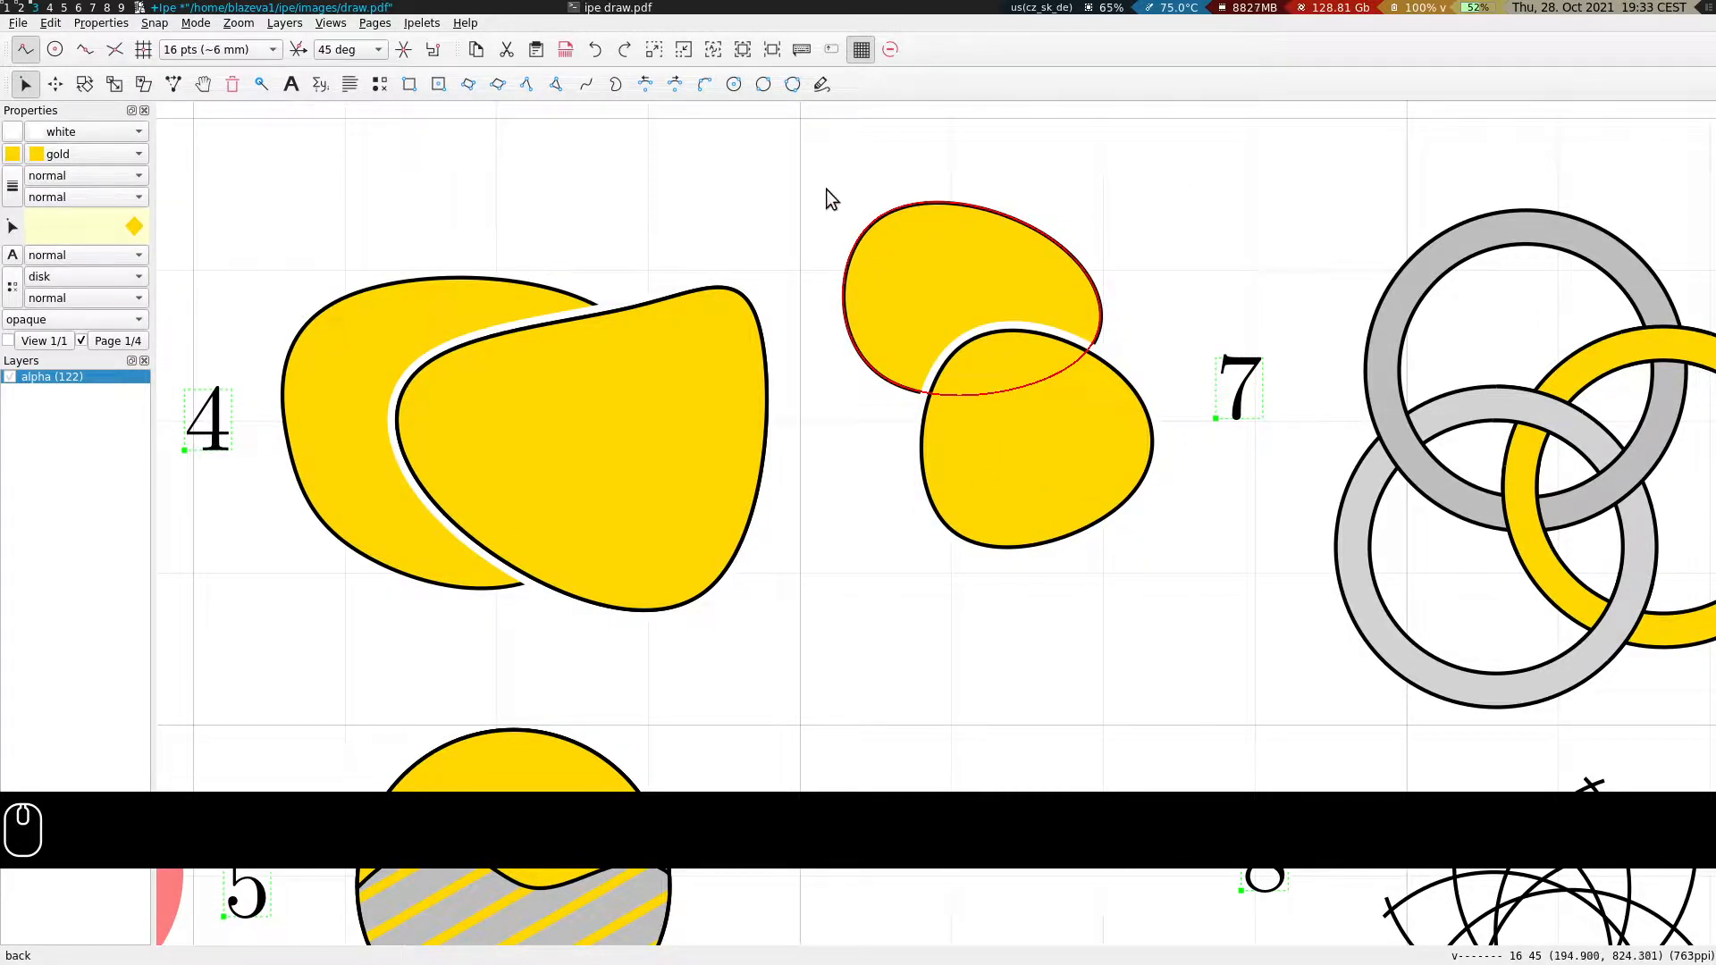
Move the white-outlined copy out from behind the second splinegon and undo that move.
drag(812, 153, 1253, 670)
key(s)
click(1120, 379)
key(t)
drag(1130, 402, 1026, 507)
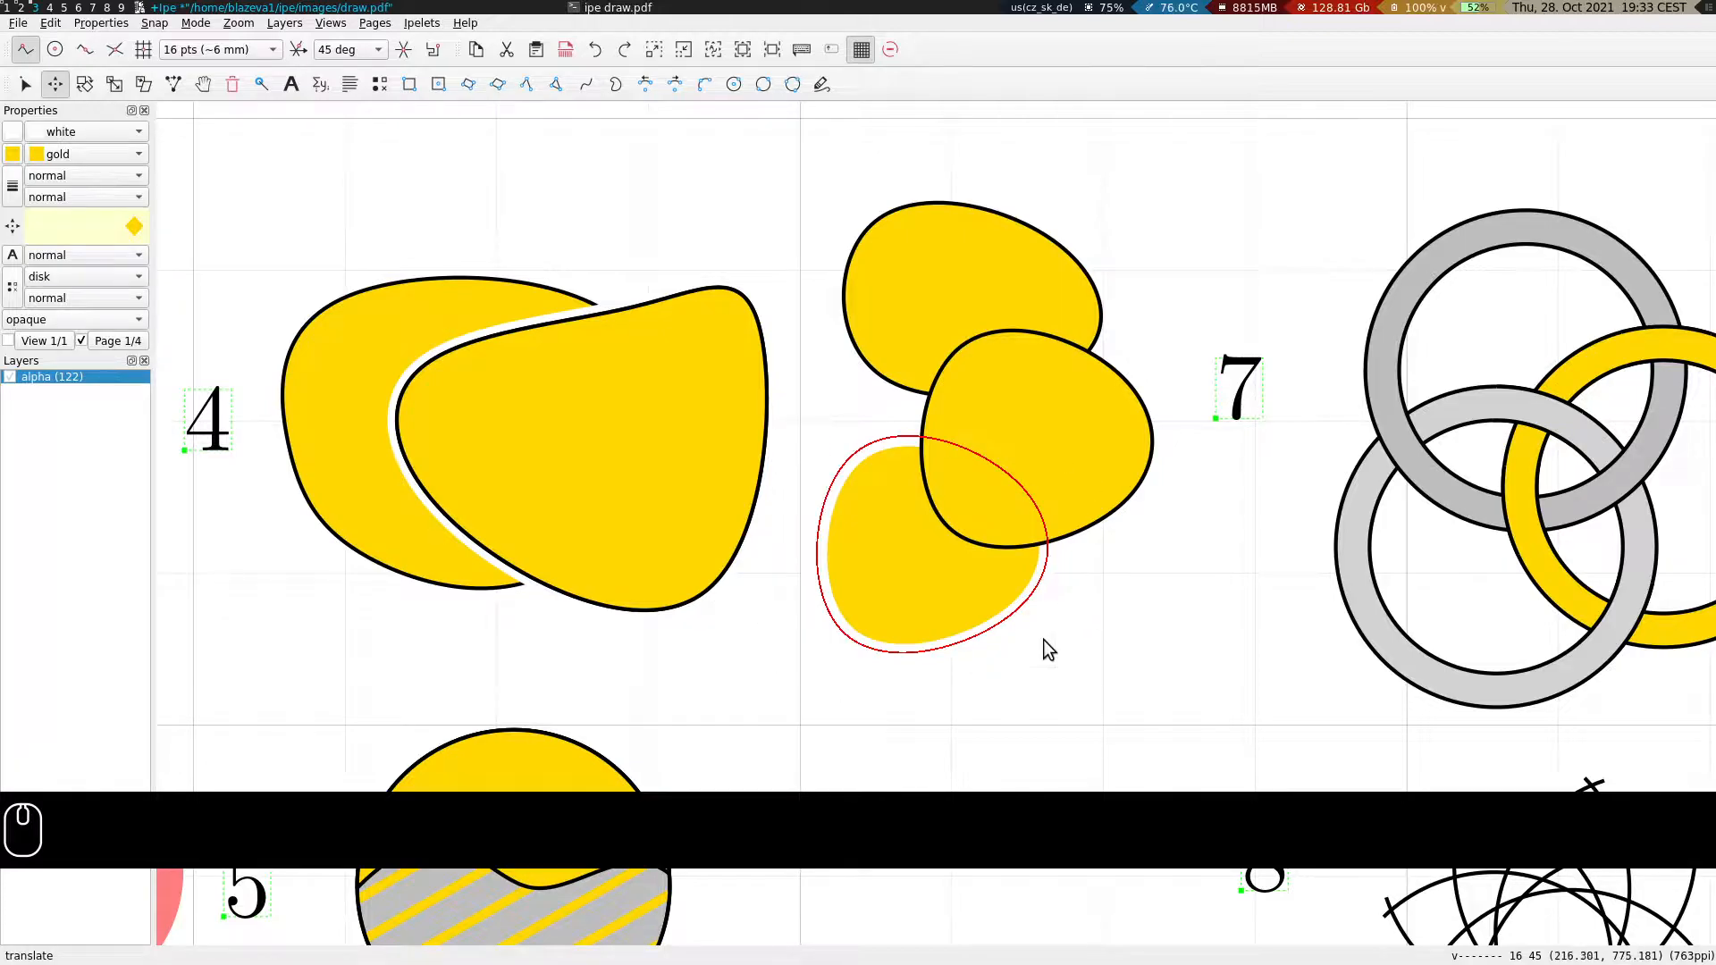
key(ctrl+z)
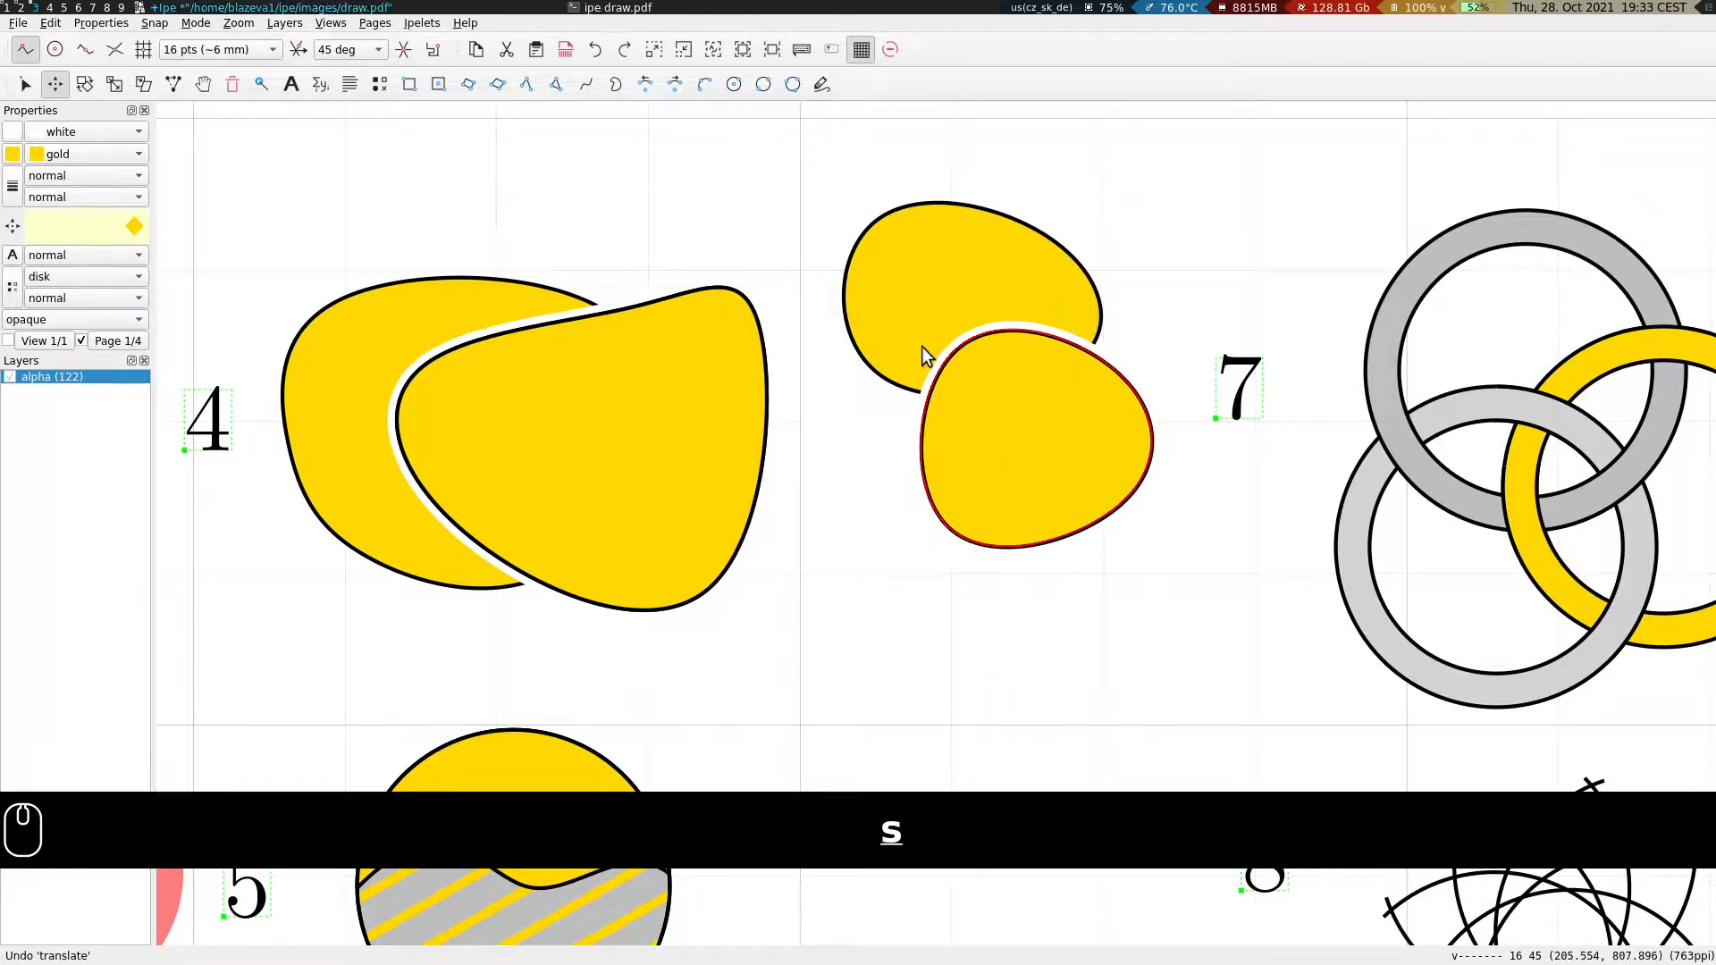
key(s)
click(969, 494)
key(ctrl+z)
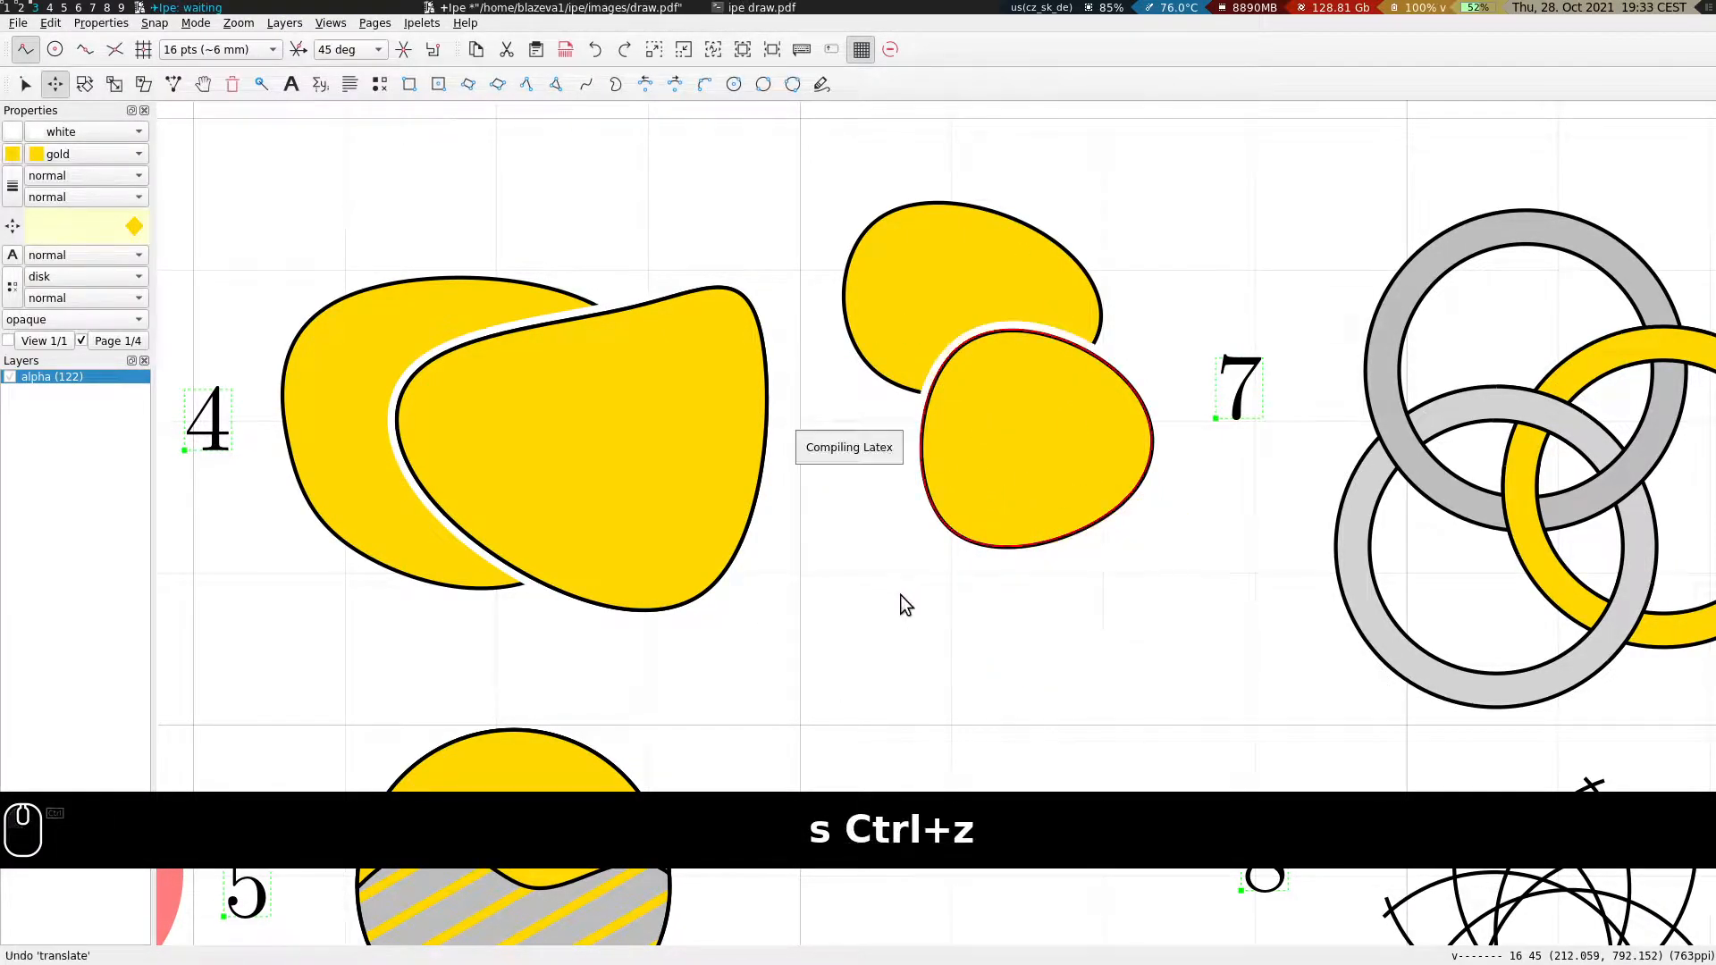
Select the second splinegon together with its white-outlined copy and group them.
key(s)
drag(1217, 274, 894, 594)
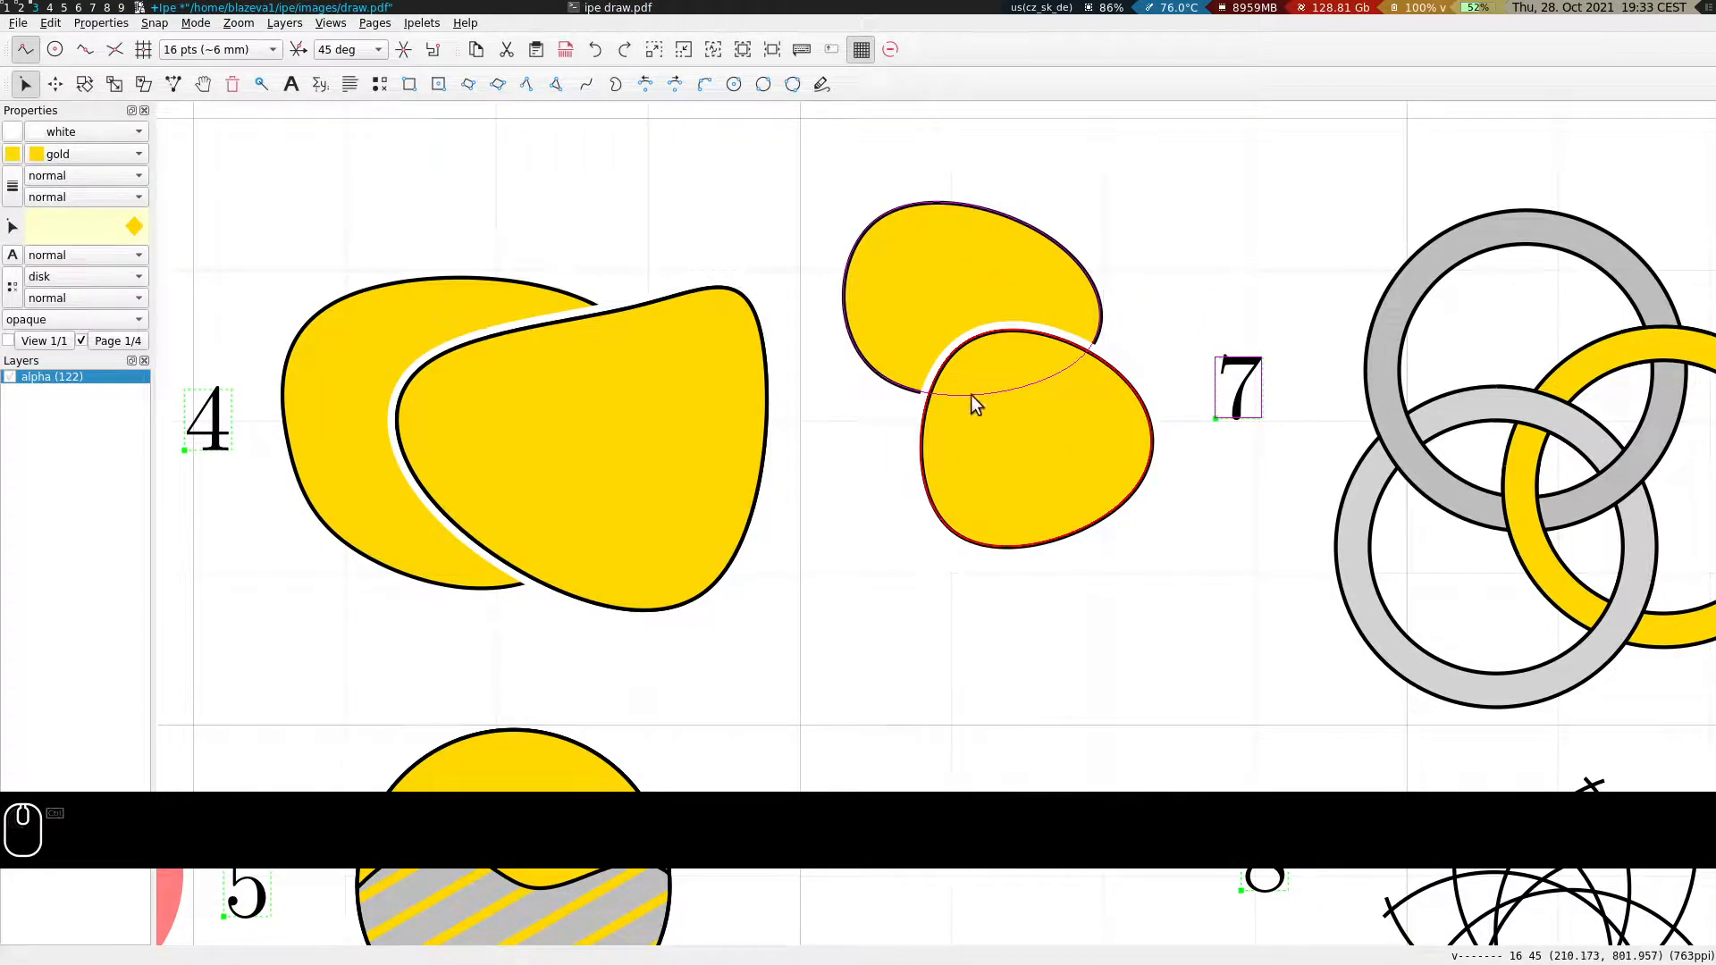
drag(885, 276, 1179, 610)
key(ctrl+g)
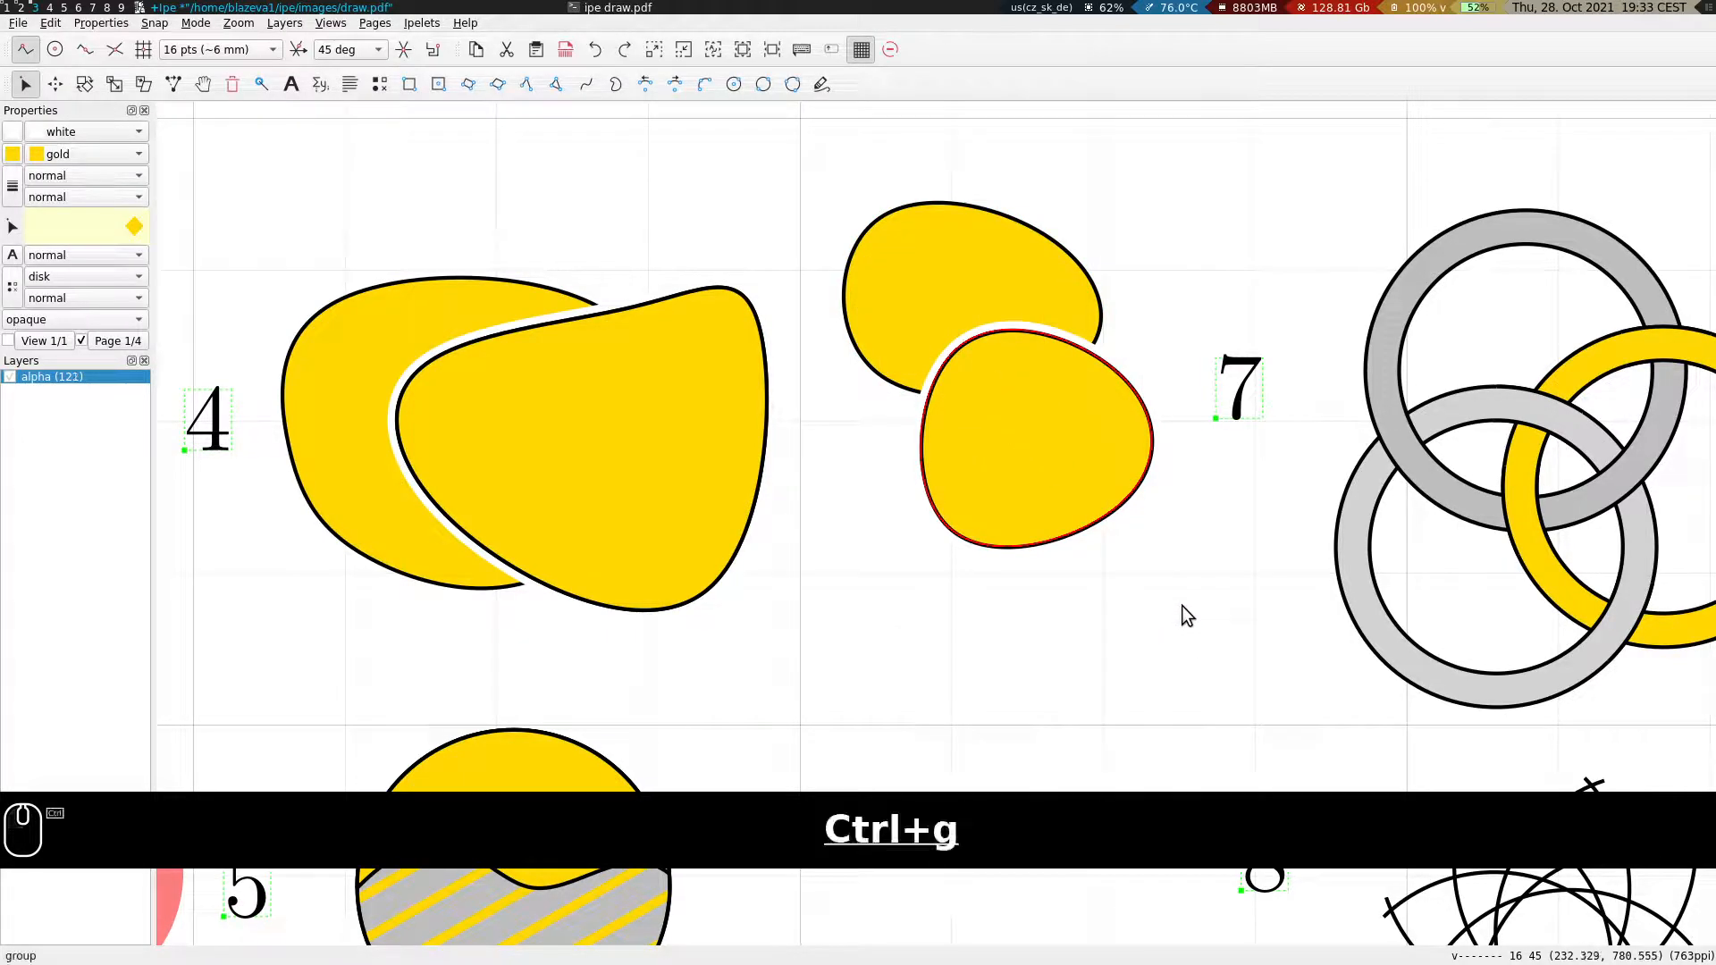
Move the grouped splinegon and its white outline around over the first splinegon.
key(t)
drag(1183, 282, 1185, 281)
drag(1173, 268, 1166, 480)
key(s)
Pick up the drawing properties of figure 4's original front shape.
scroll(894, 625, down, 2)
scroll(920, 350, down, 5)
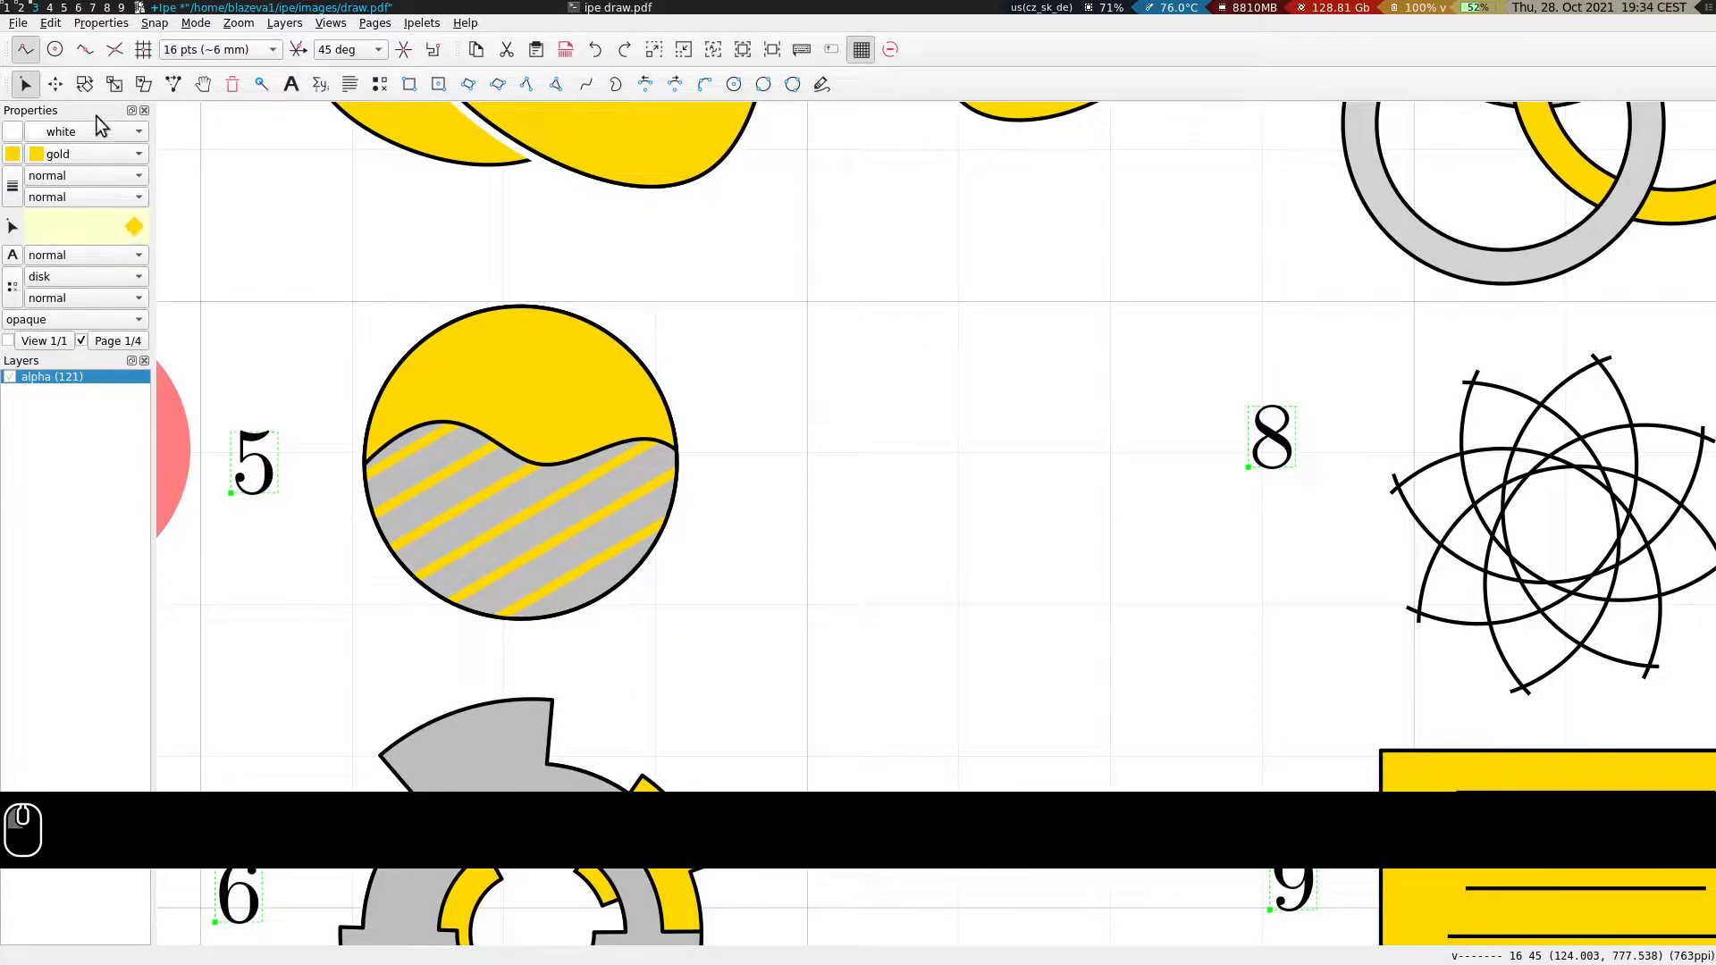
drag(806, 317, 787, 408)
key(s)
click(584, 425)
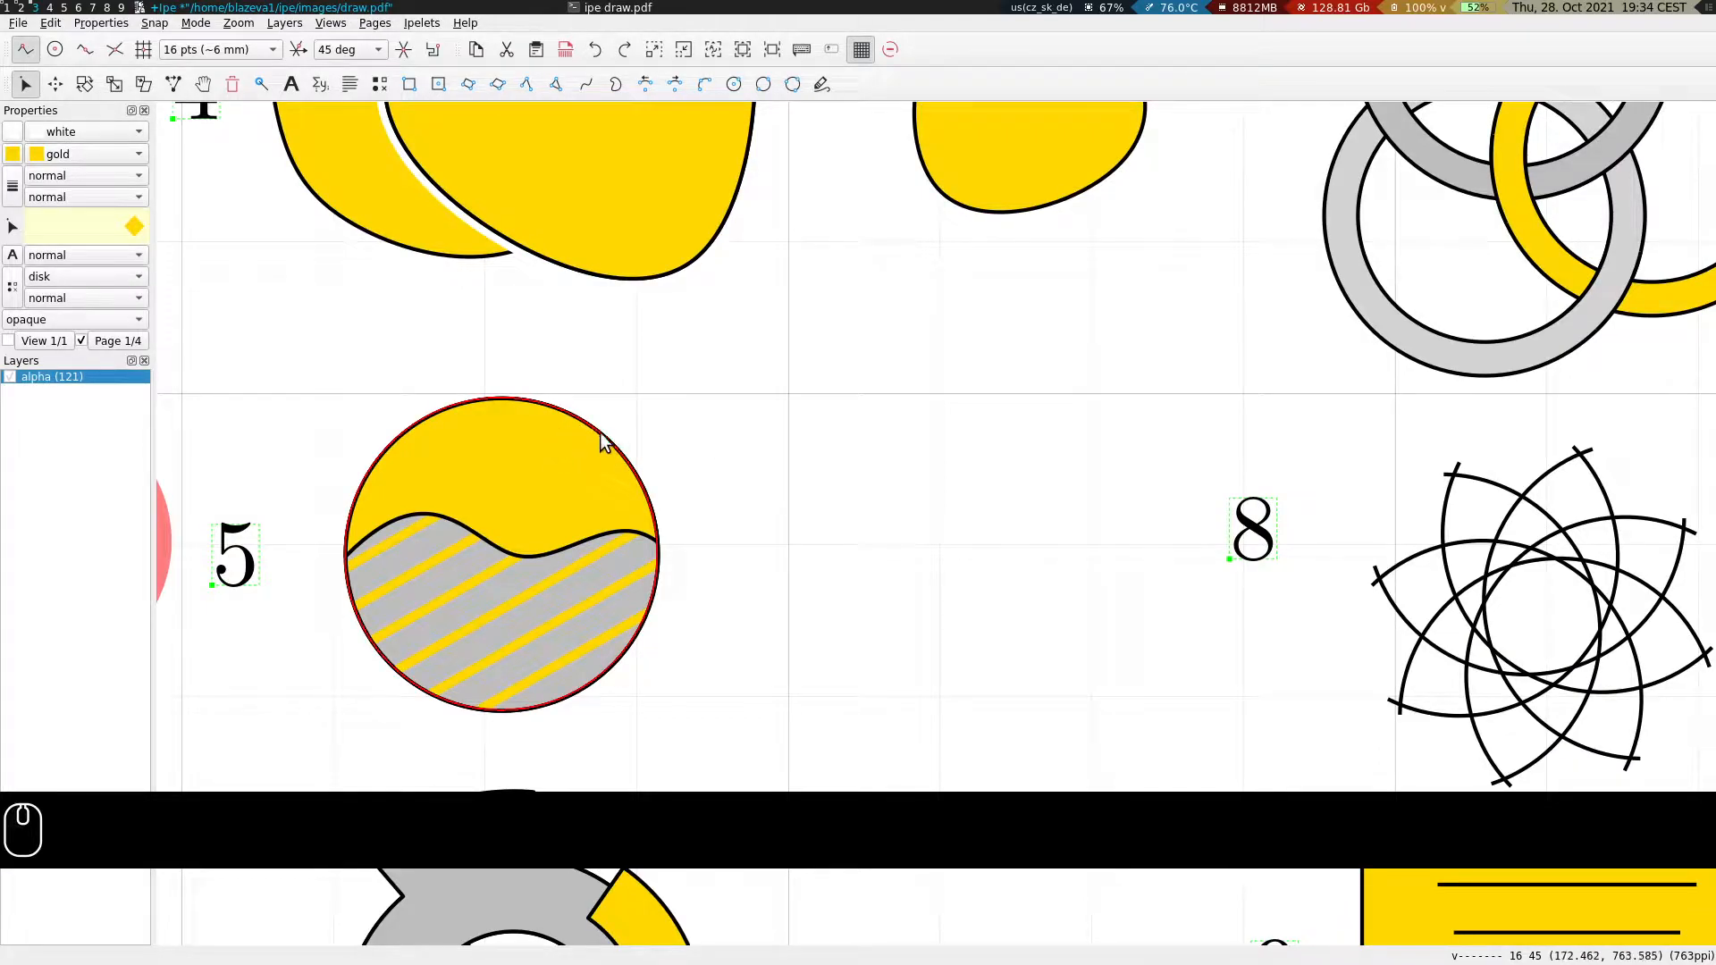
click(715, 232)
scroll(893, 337, up, 2)
right_click(717, 335)
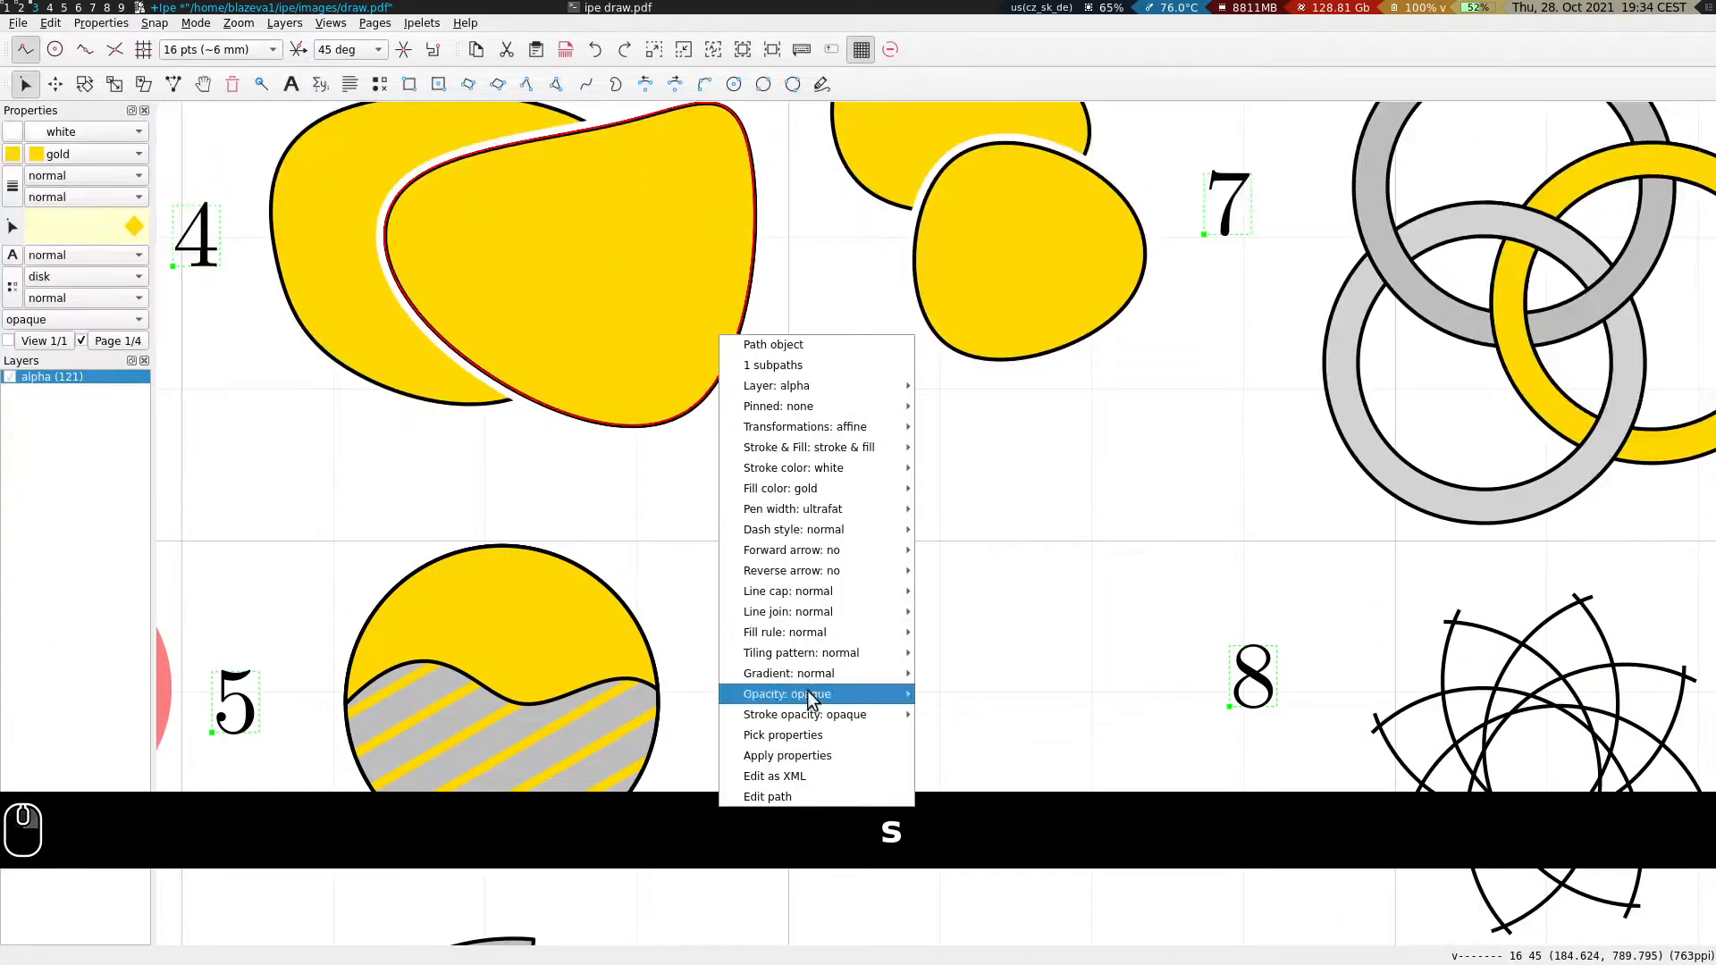
click(809, 735)
Pick up the black-stroke, gold-fill properties of figure 4's original rear shape.
key(s)
click(250, 262)
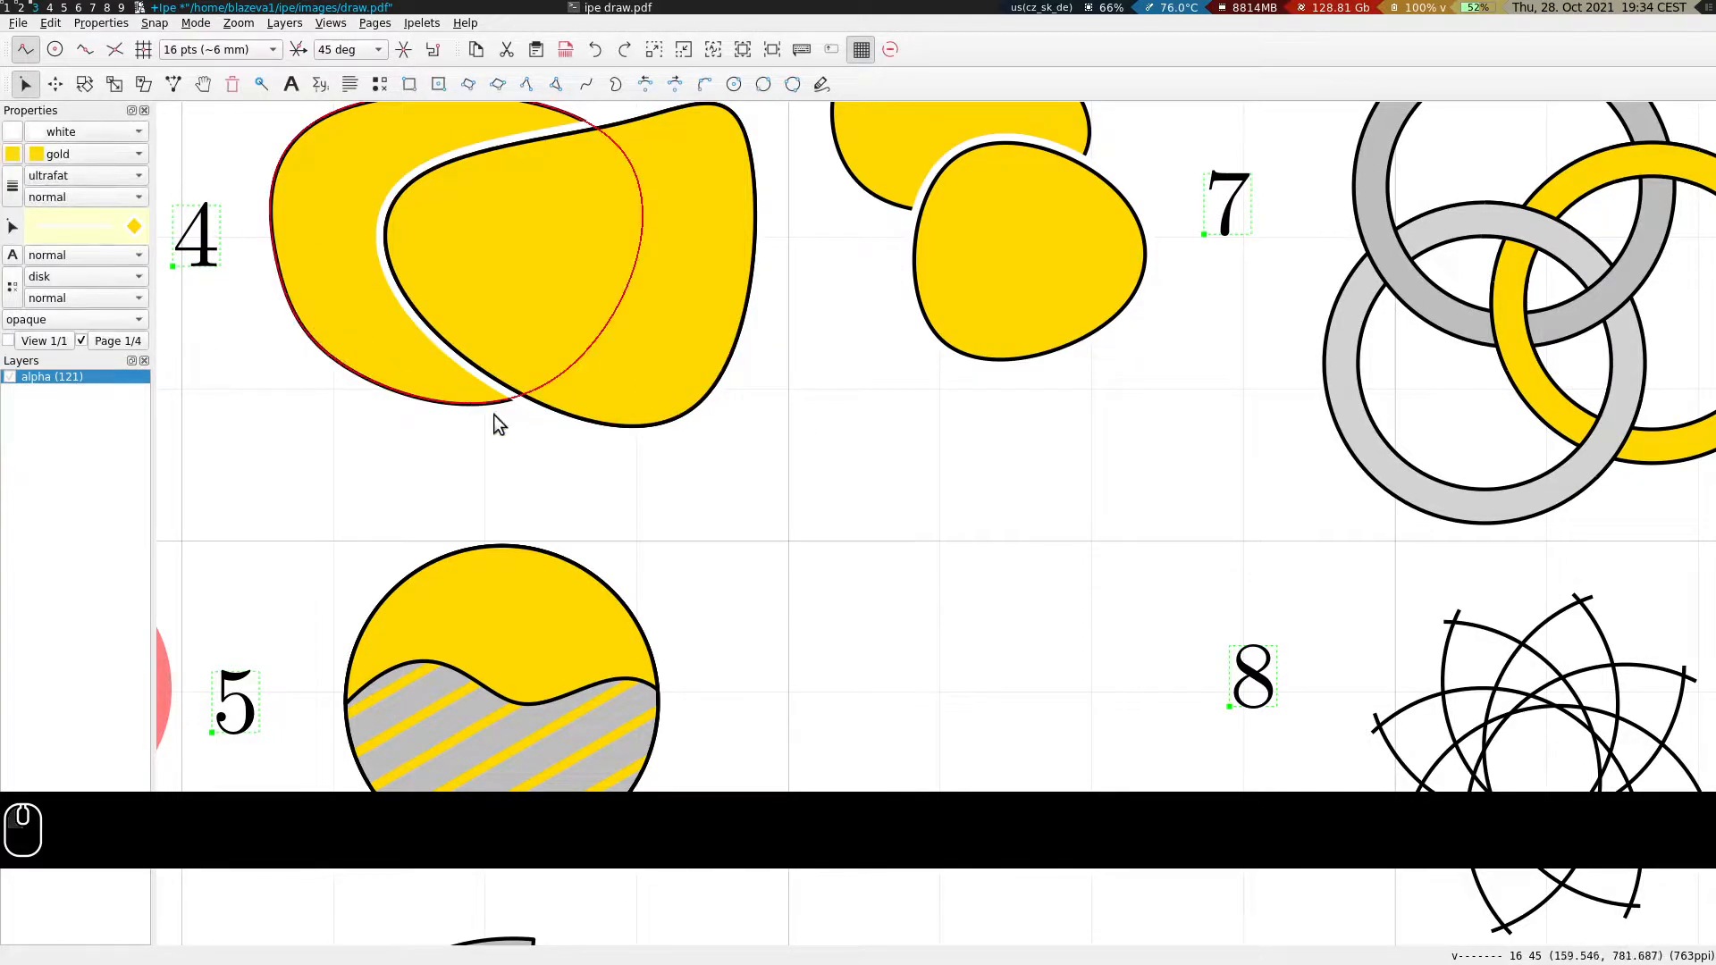
right_click(425, 399)
click(513, 791)
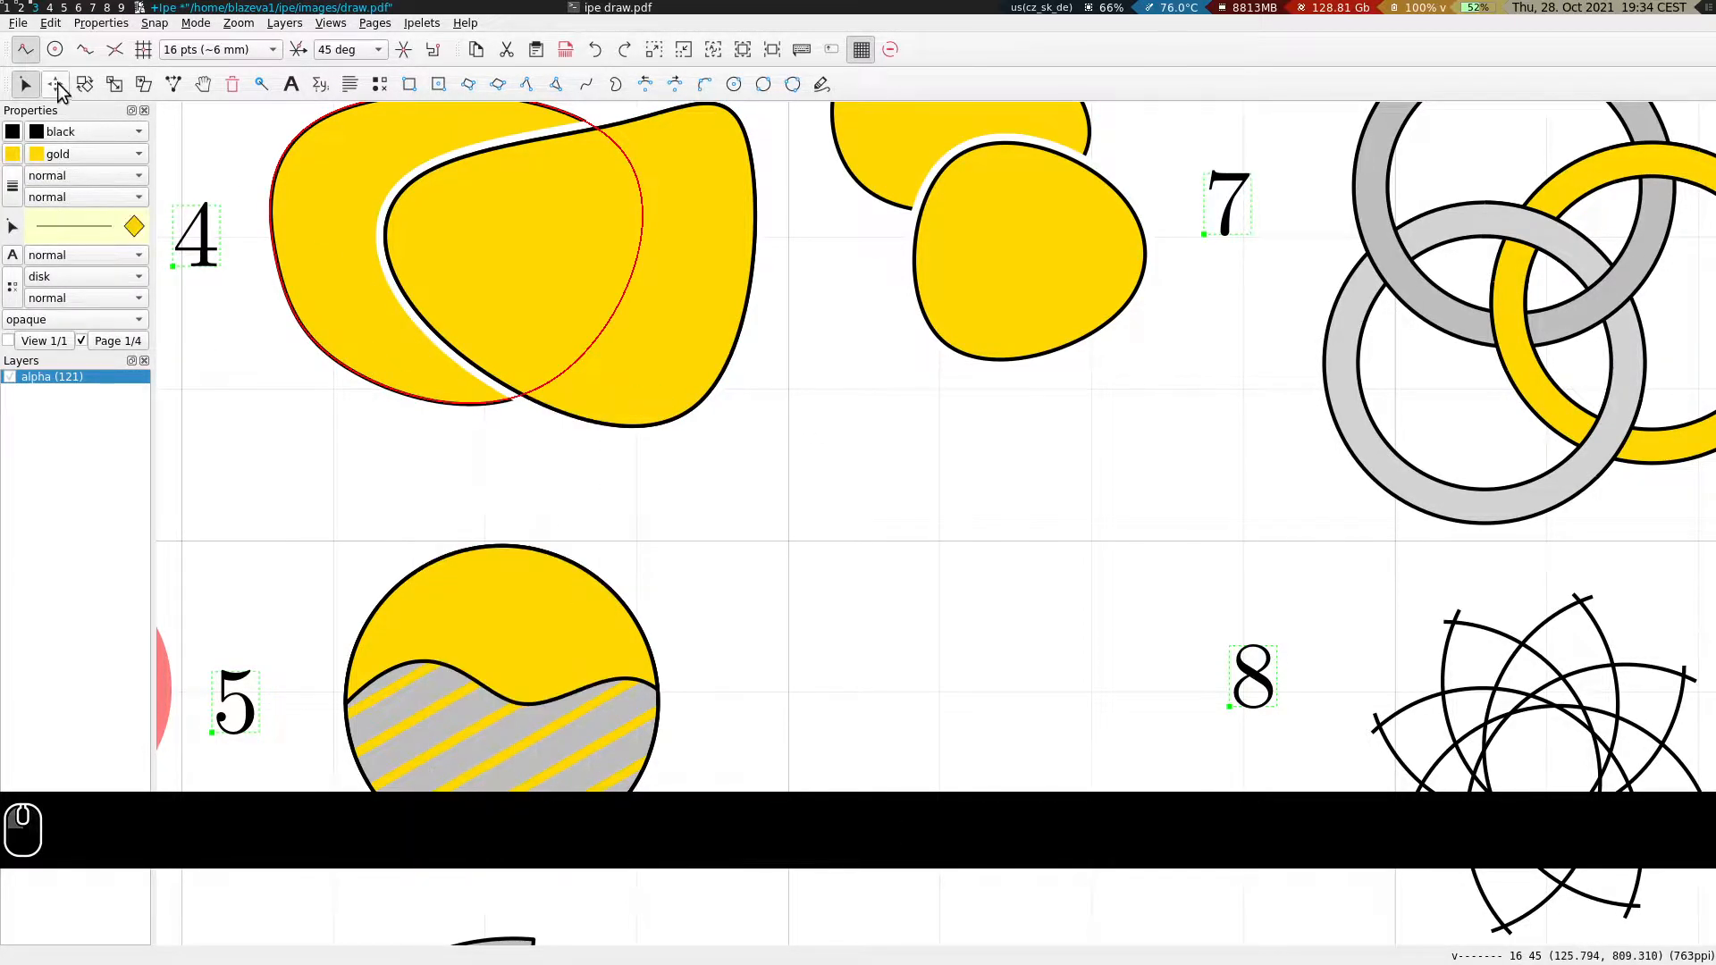
key(s)
Draw a gold-filled circle from its centre beside figure 5.
scroll(903, 621, down, 3)
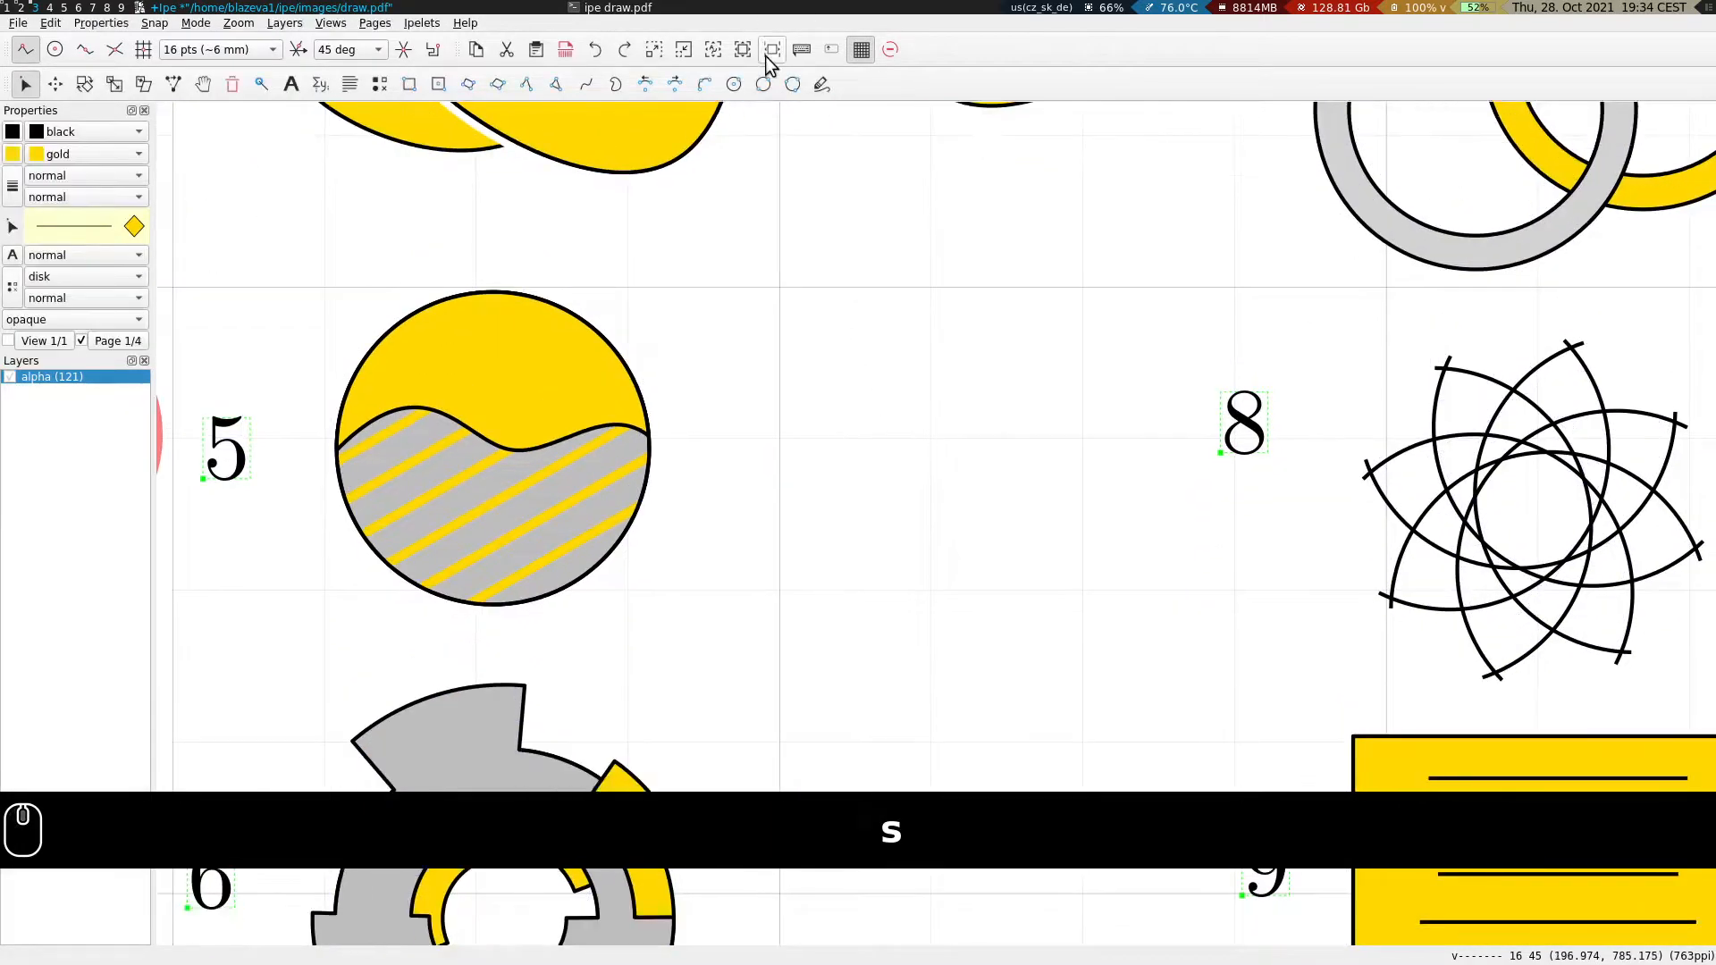
key(o)
click(914, 437)
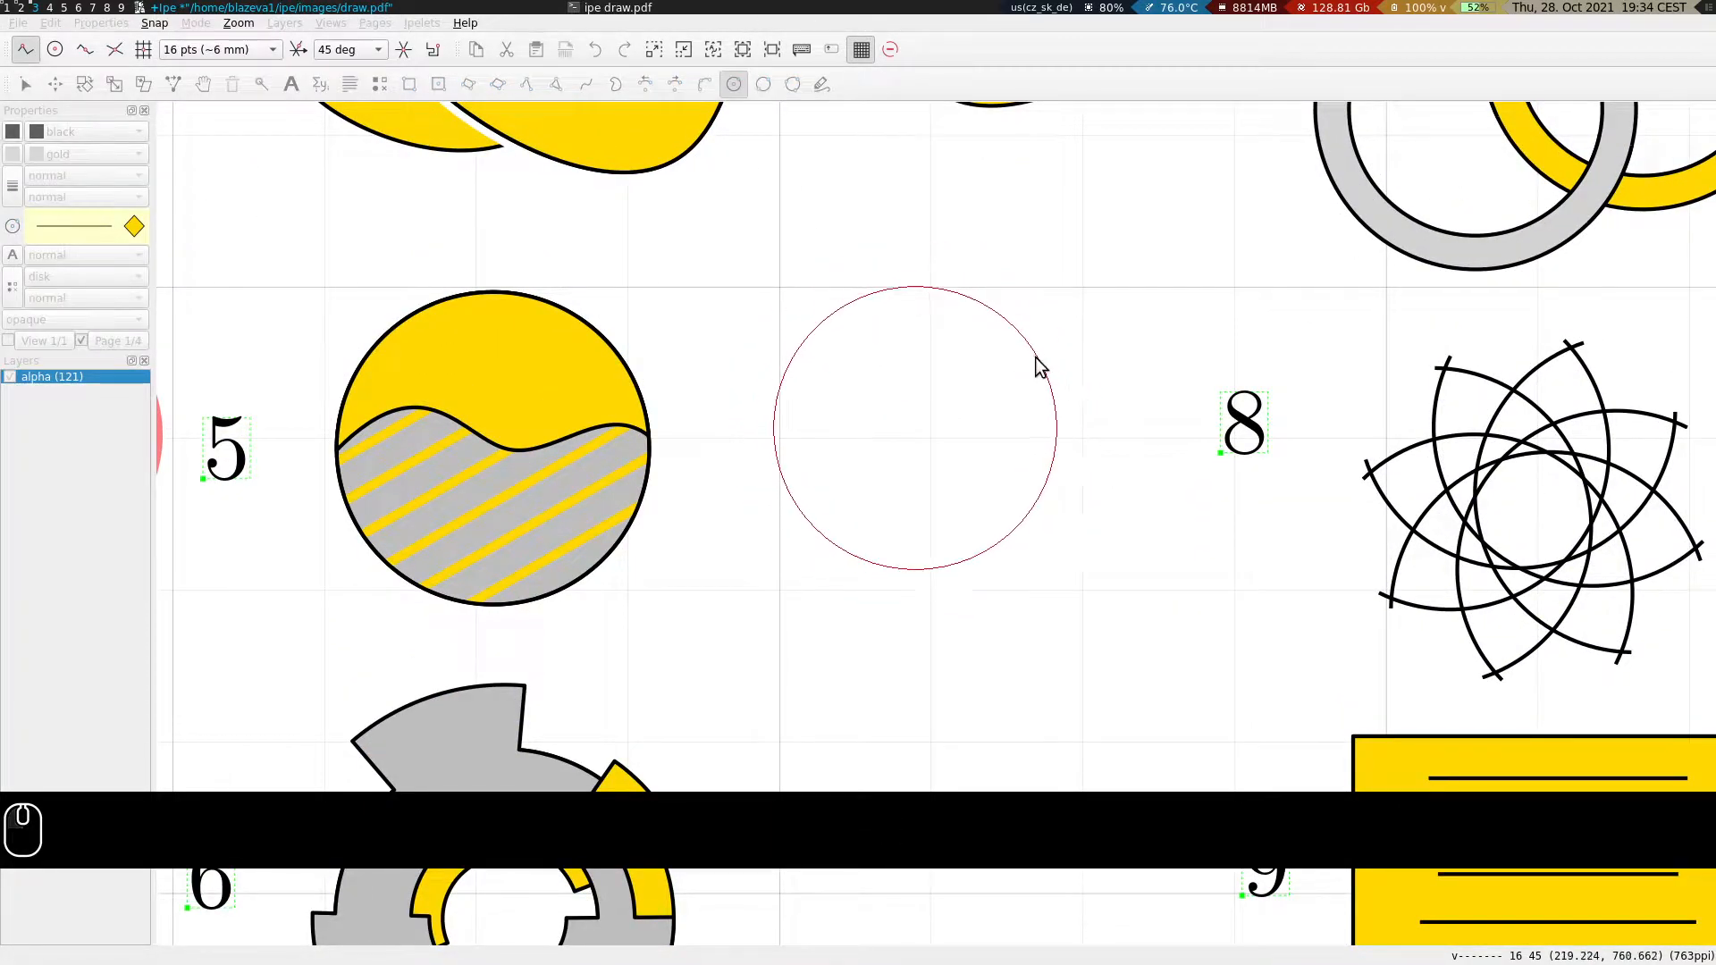
click(1034, 364)
click(1071, 339)
drag(1072, 341, 1071, 334)
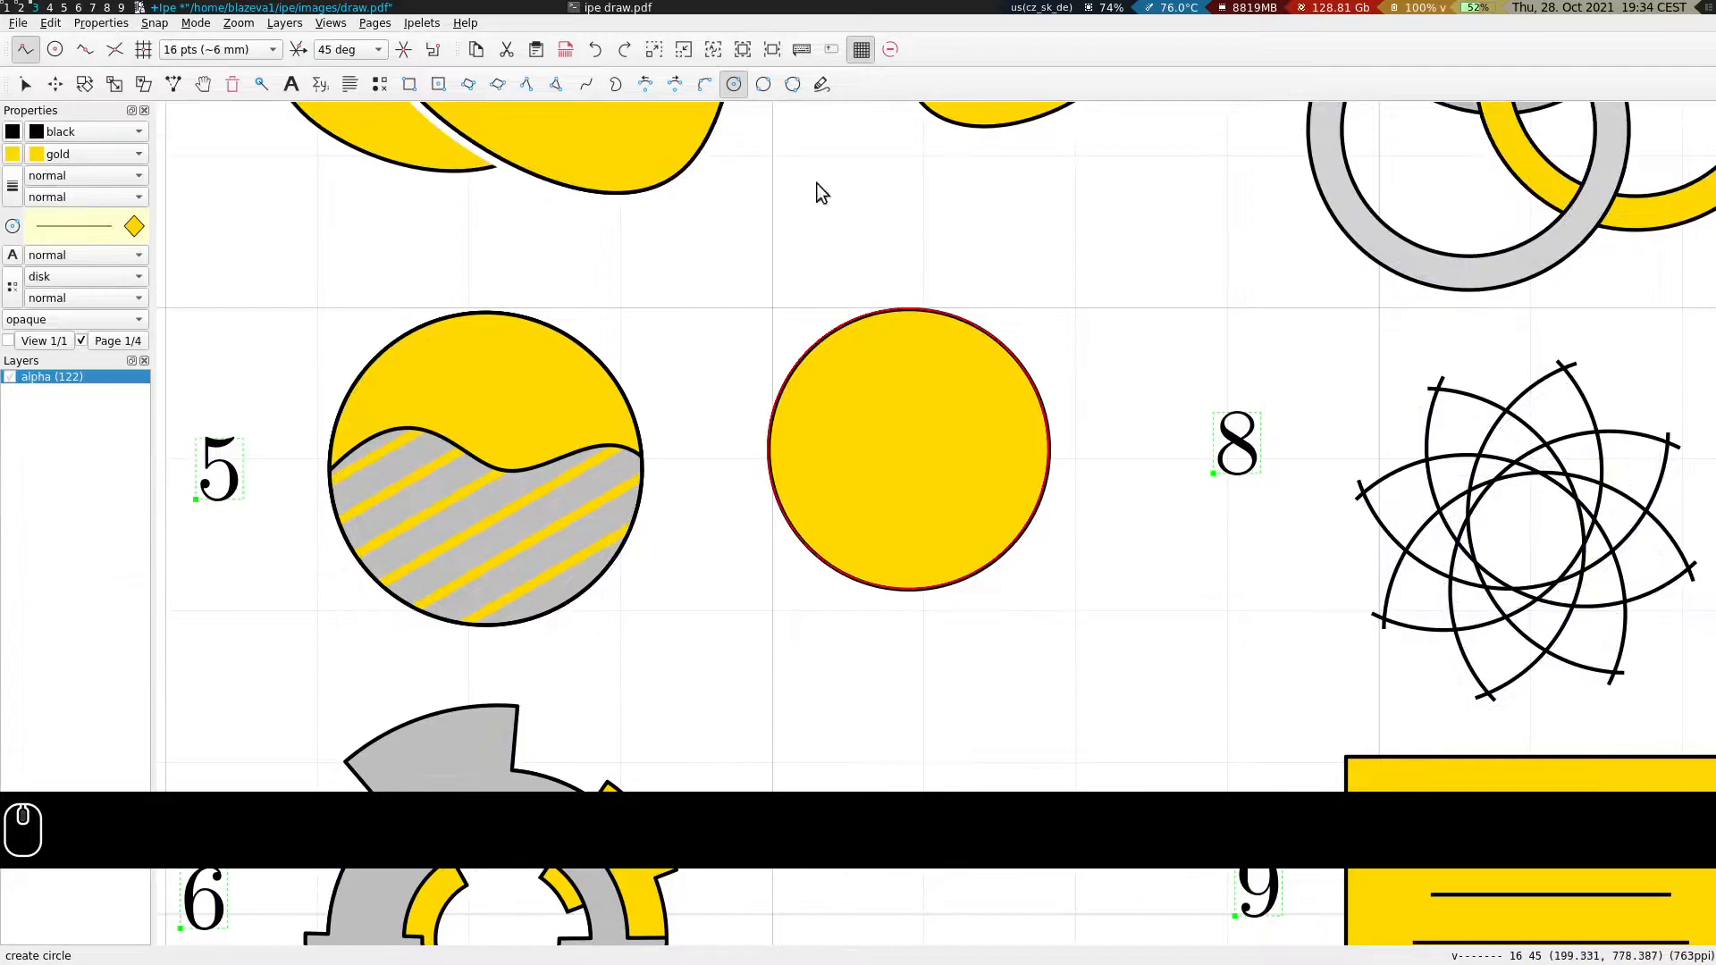
With only boundary snapping enabled, draw a wavy spline across the new circle from its left edge to its right edge.
click(585, 87)
click(84, 49)
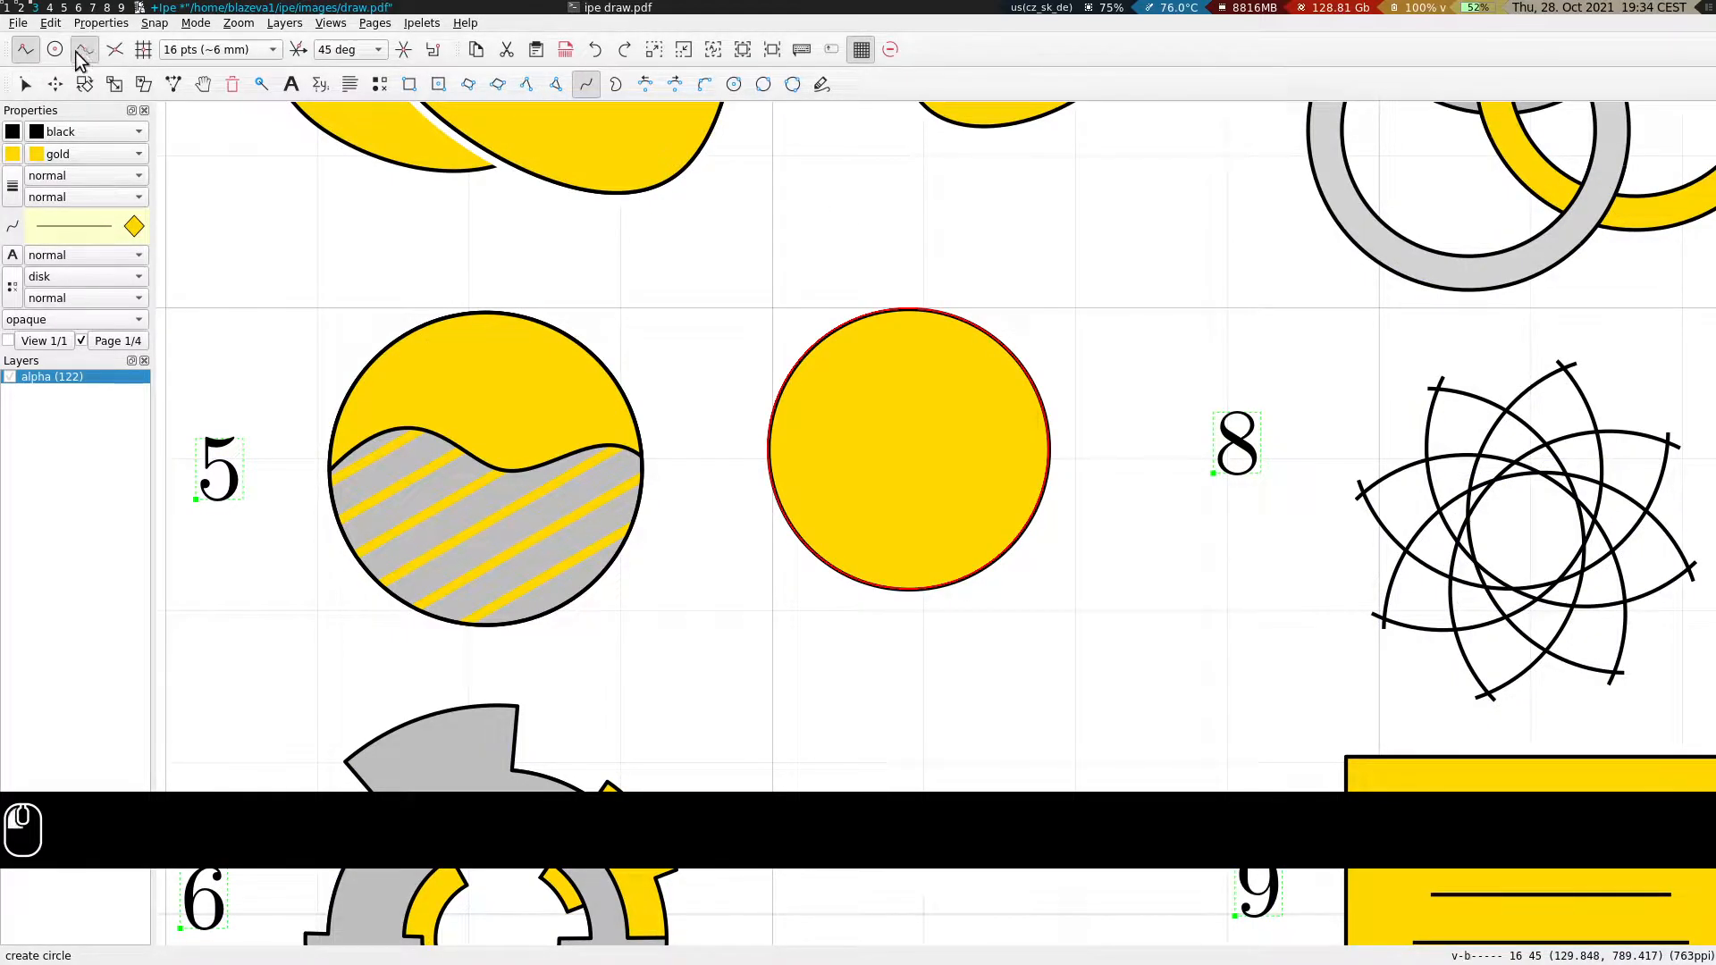
click(25, 50)
click(768, 453)
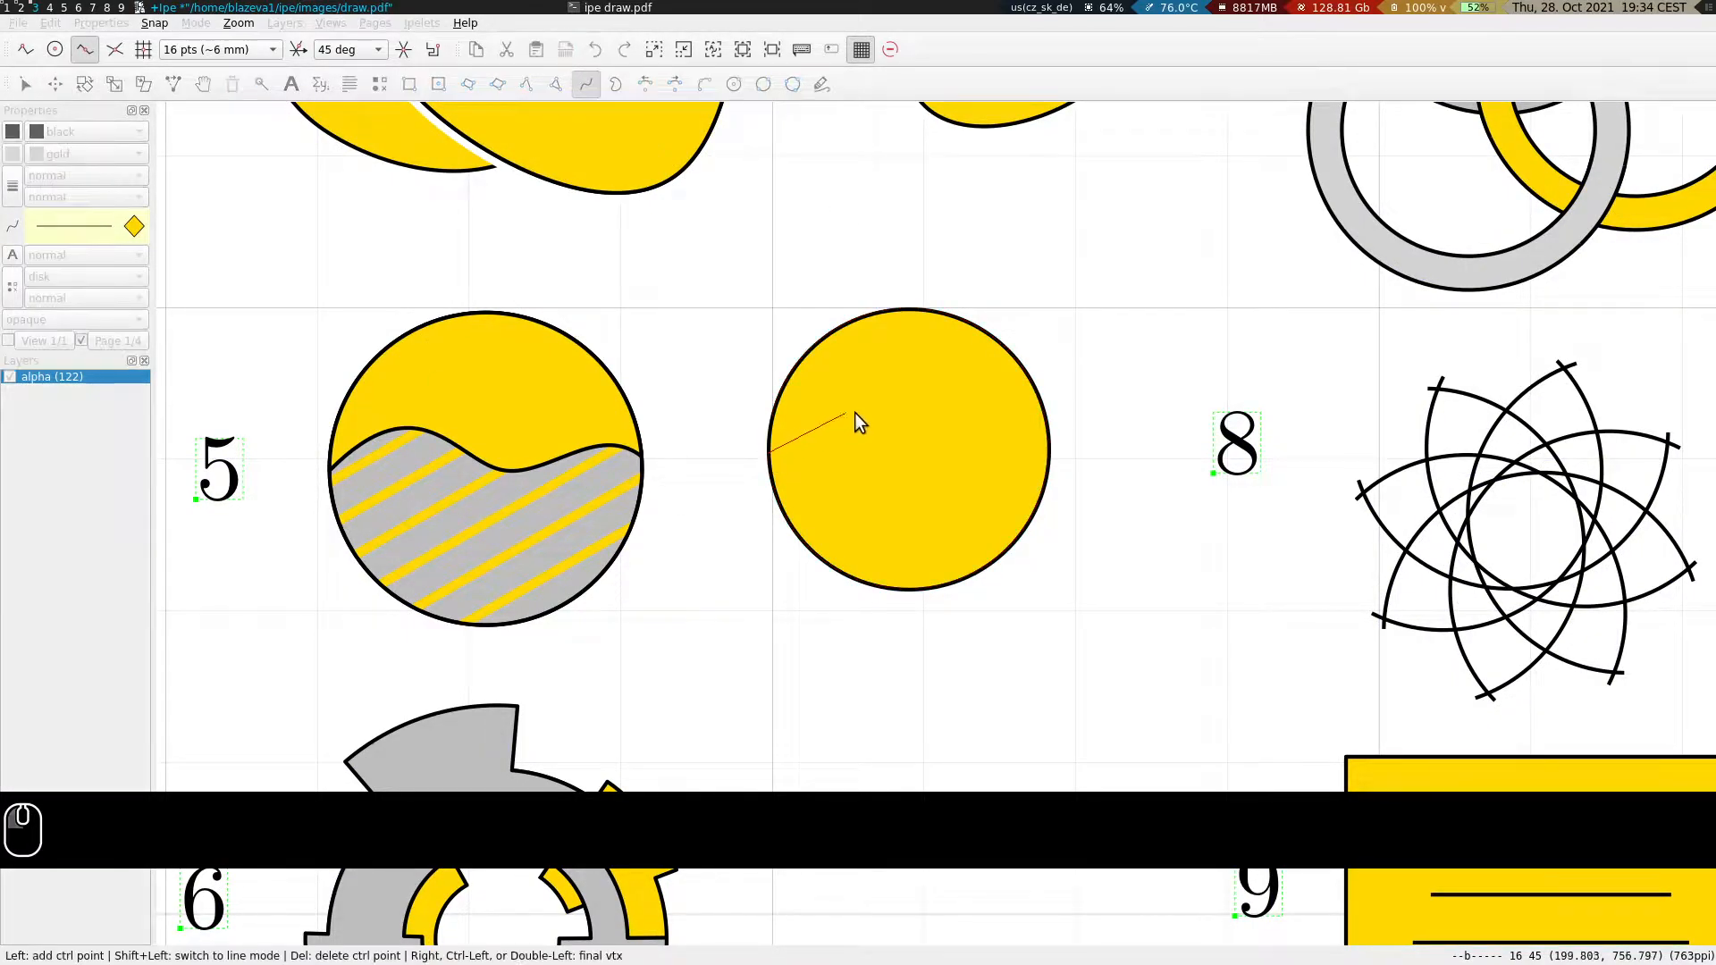
click(881, 394)
click(976, 515)
right_click(1058, 426)
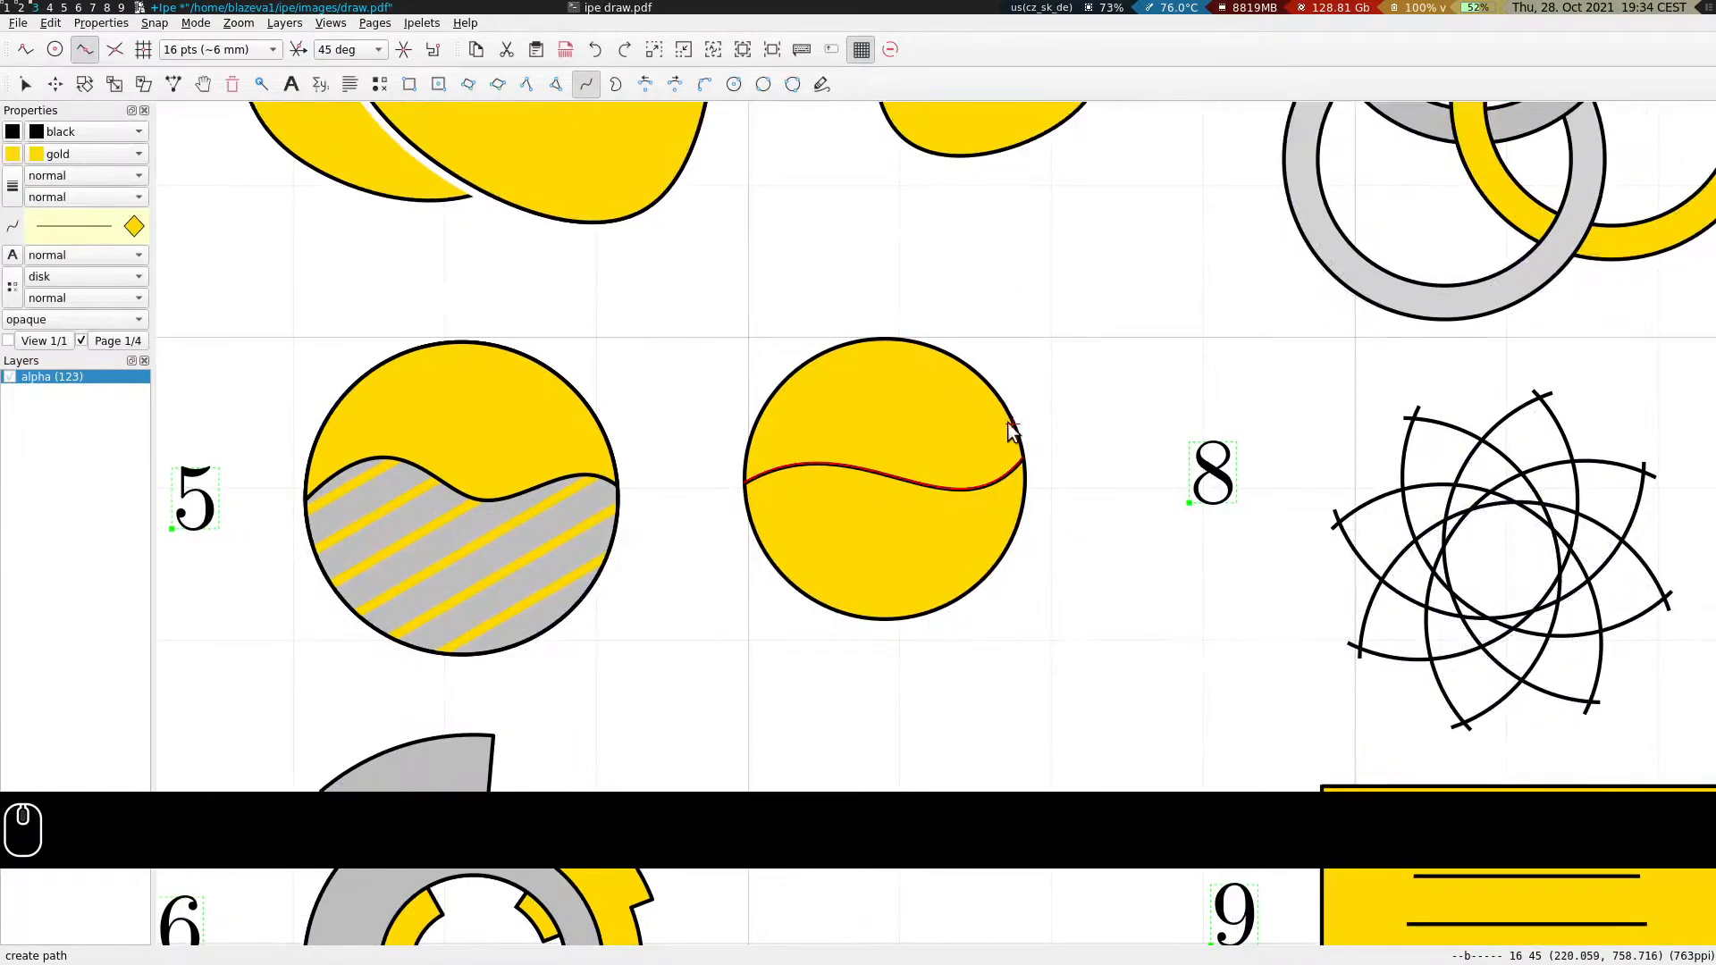
With vertex, control point and intersection snapping, draw a clockwise arc about the circle's centre along its upper half between the wavy line's ends.
click(54, 49)
click(86, 54)
click(114, 51)
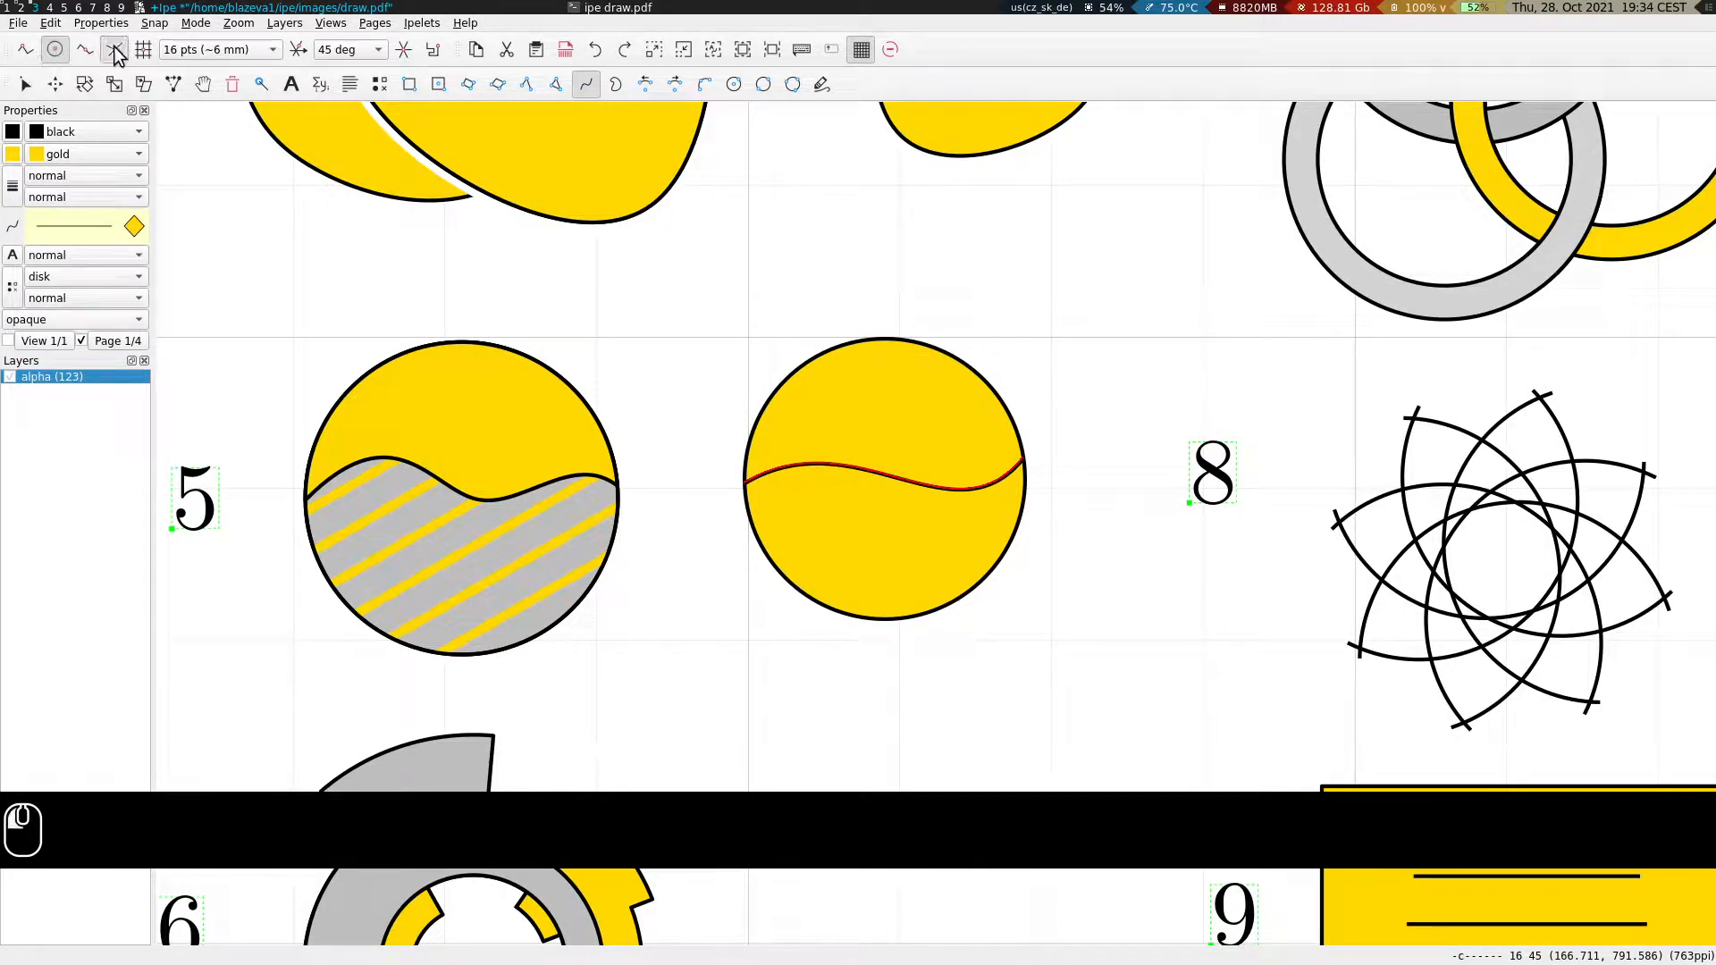
click(674, 84)
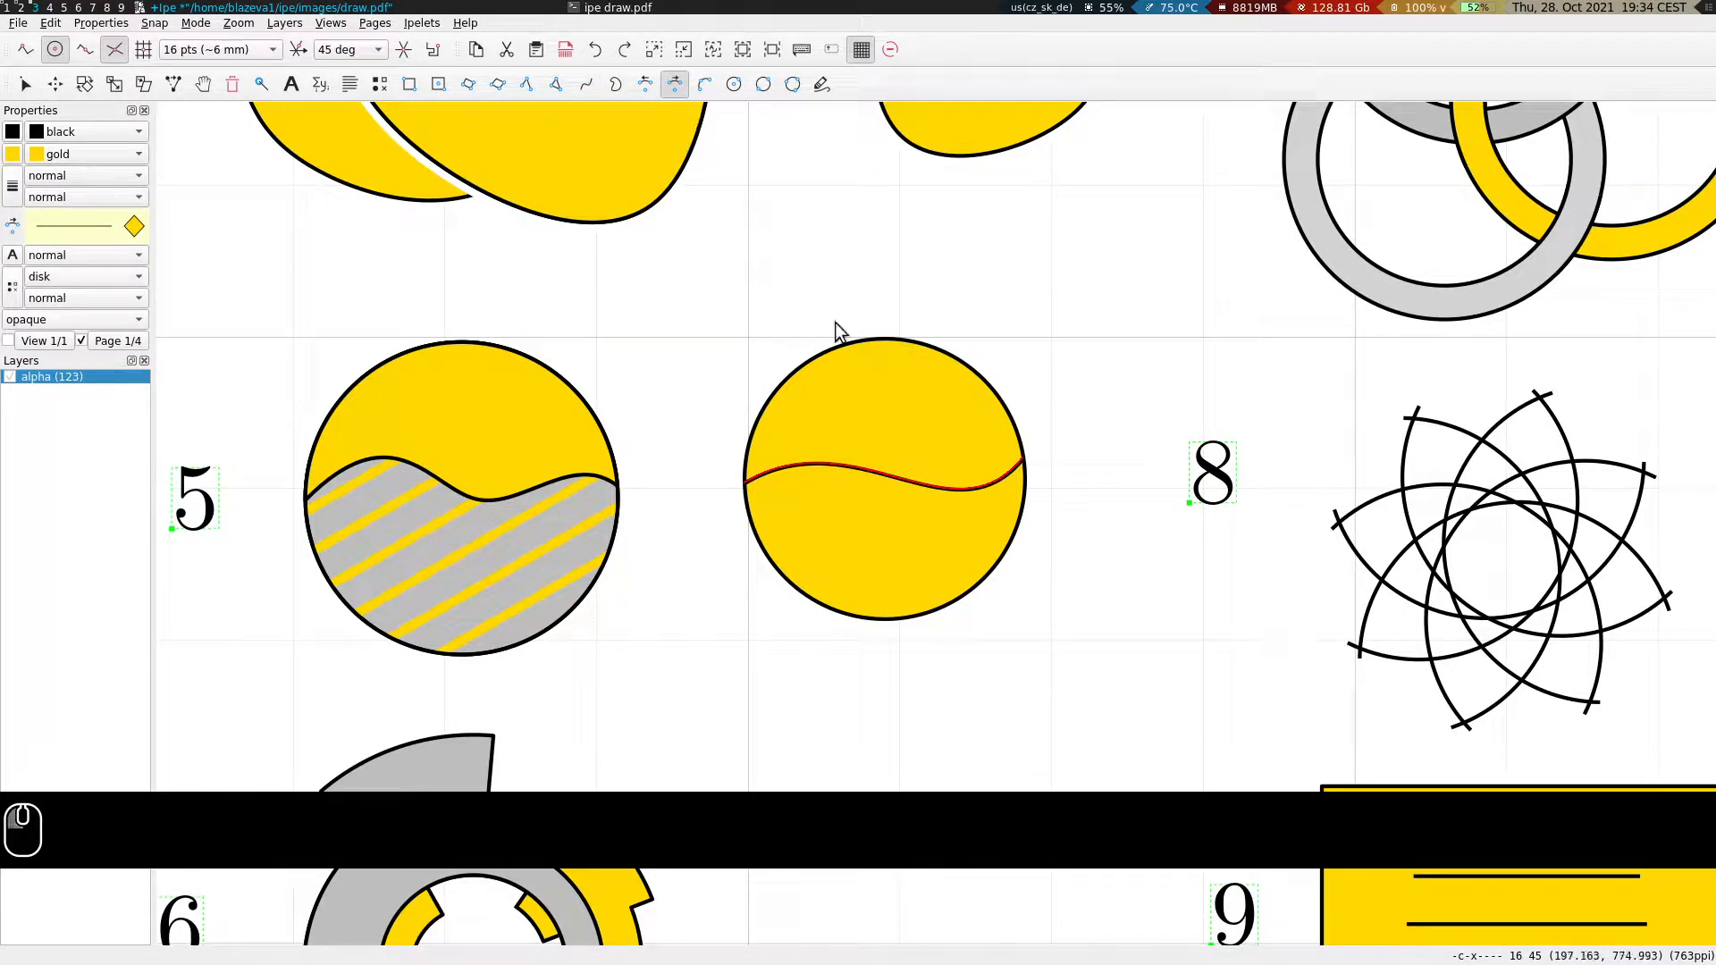
click(886, 486)
click(743, 478)
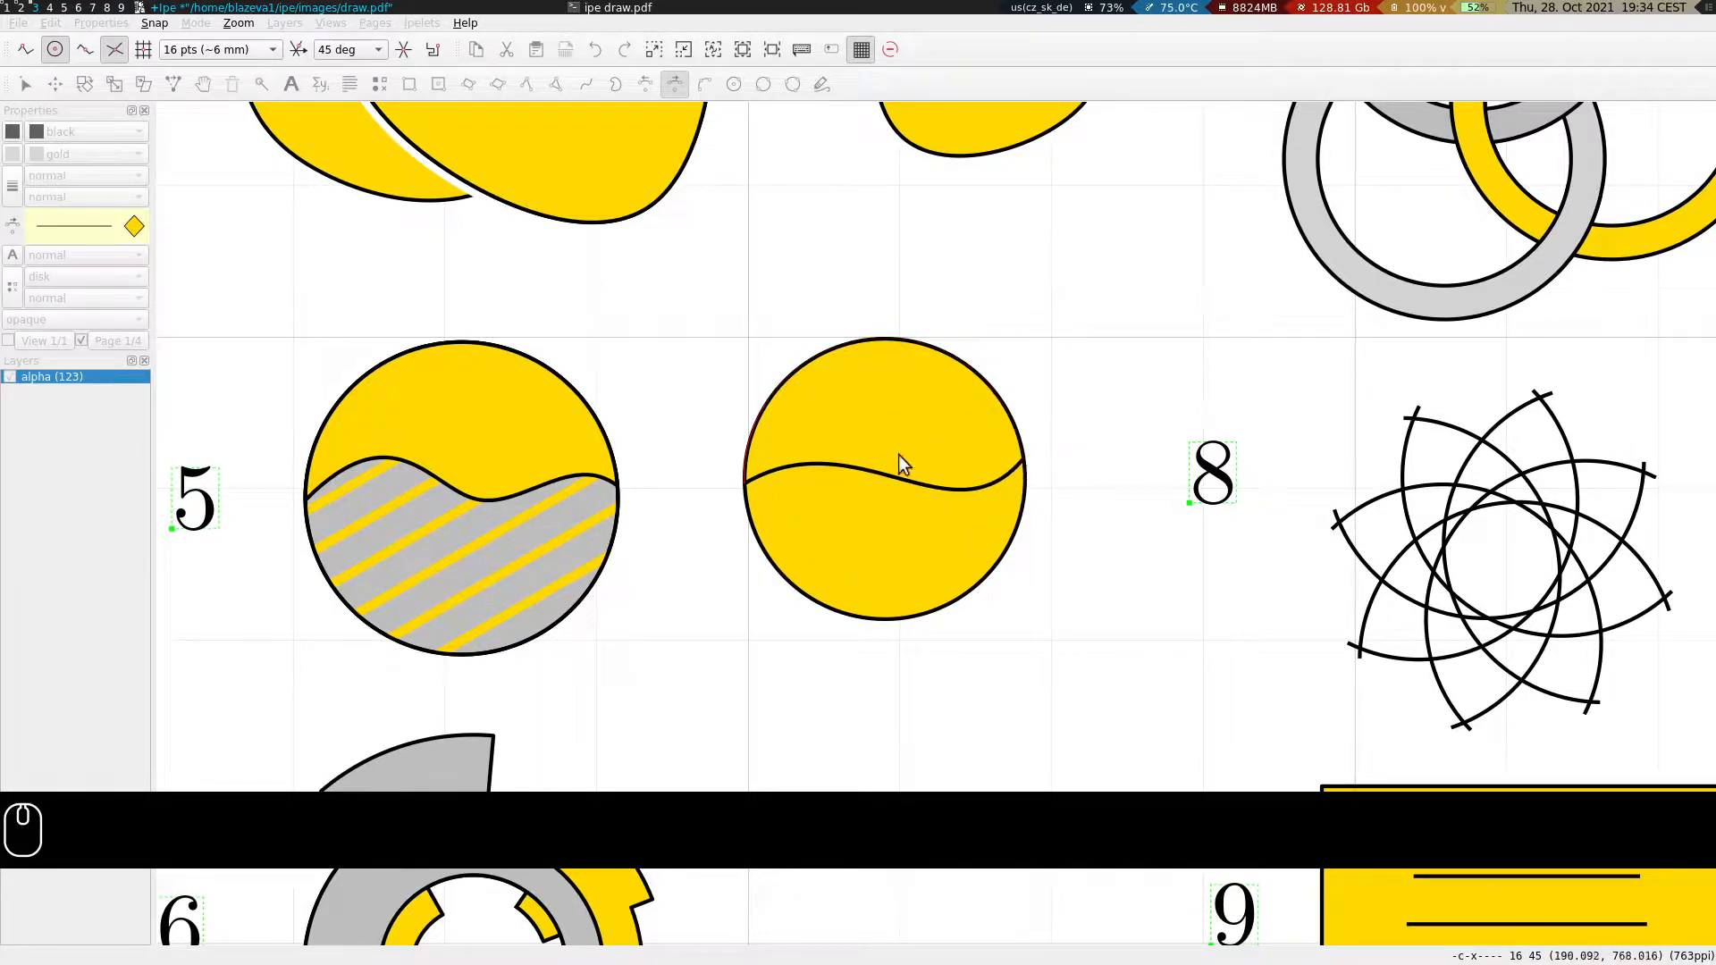
click(1026, 457)
click(25, 49)
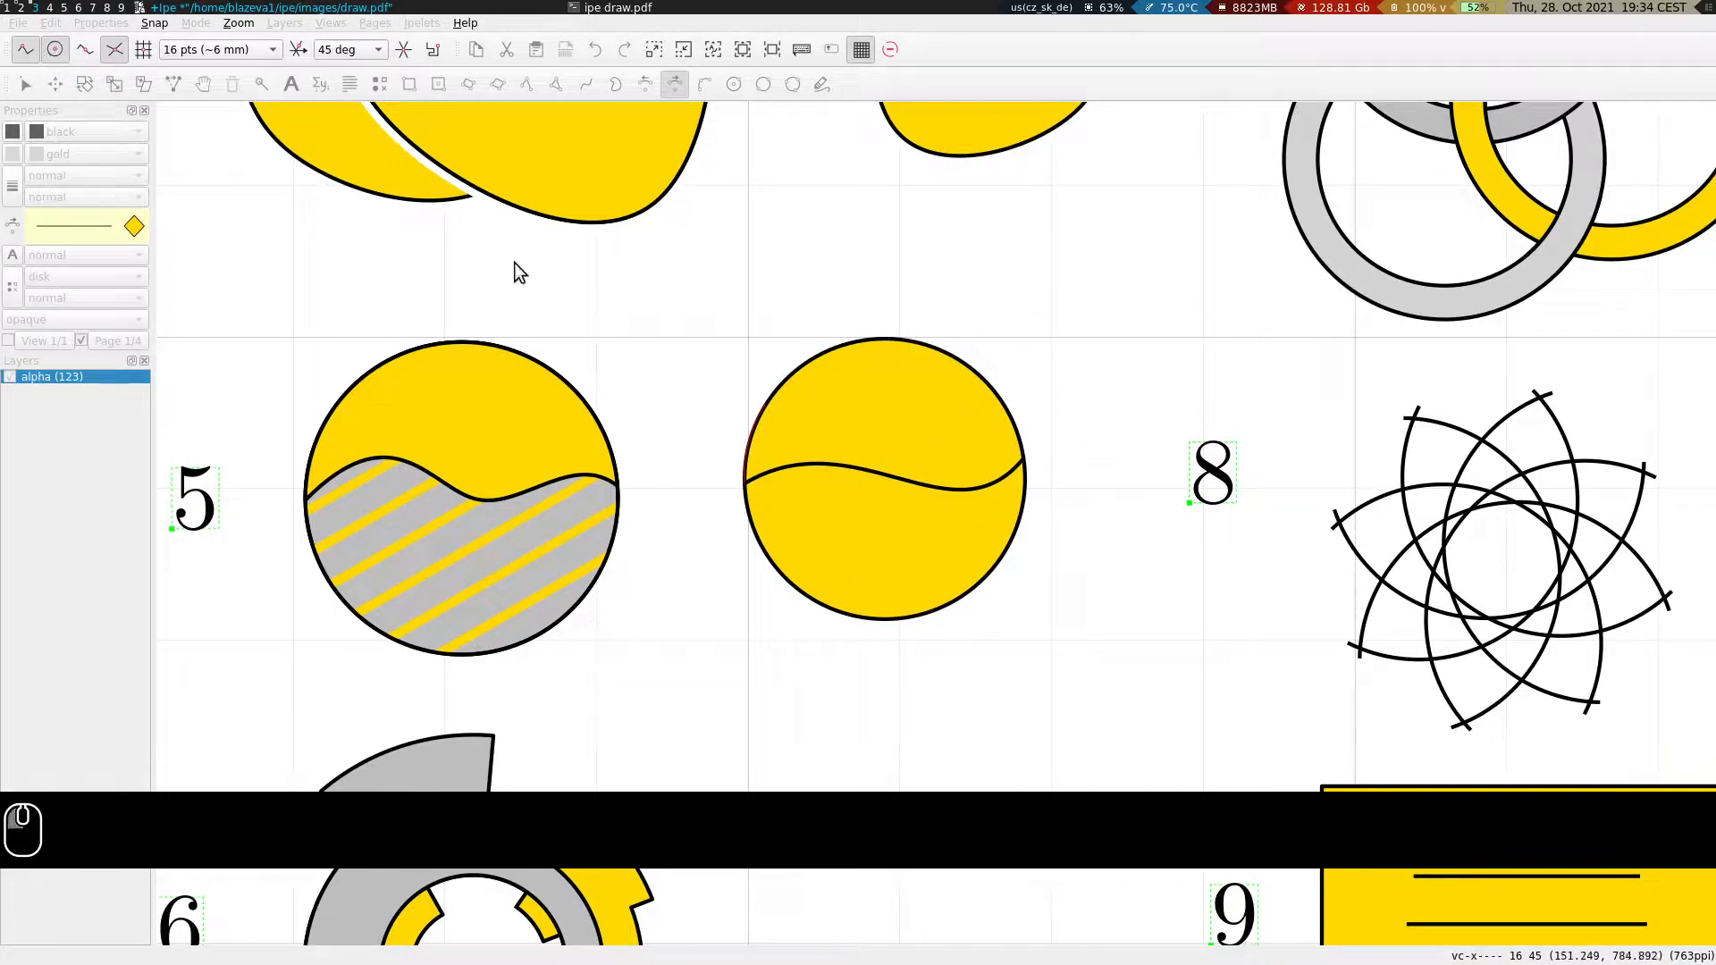
click(1026, 462)
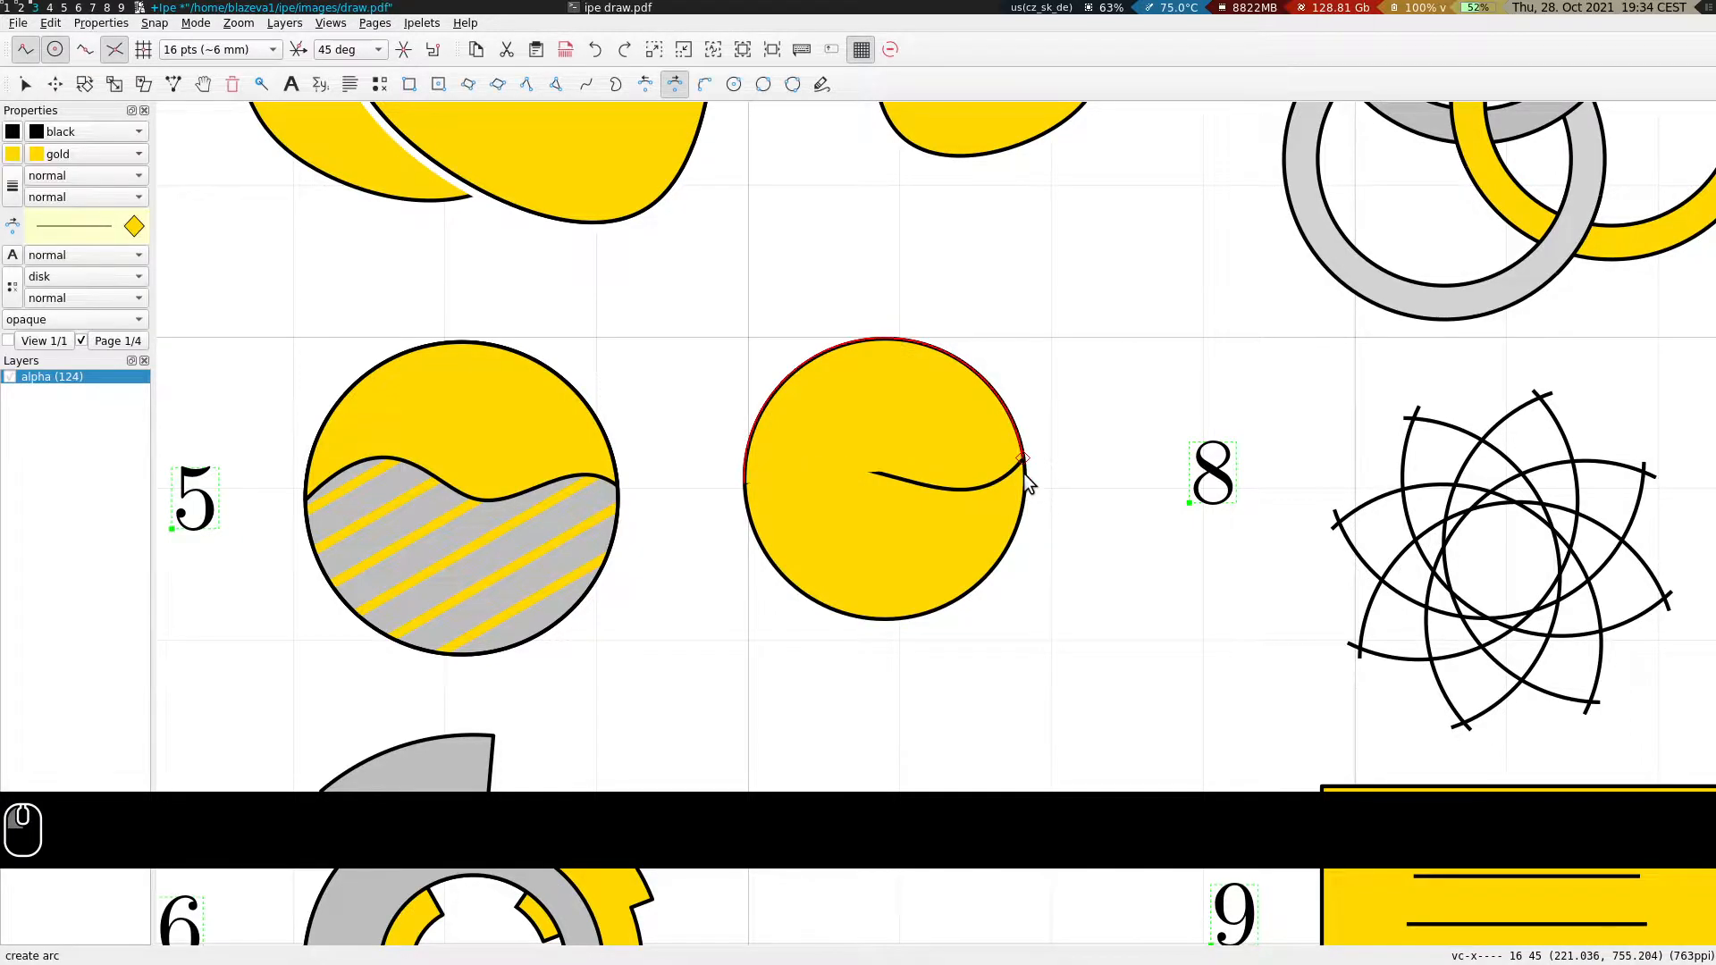
Draw a clockwise arc about the circle's centre along its lower half, from the wavy line's right end to its left end.
click(884, 478)
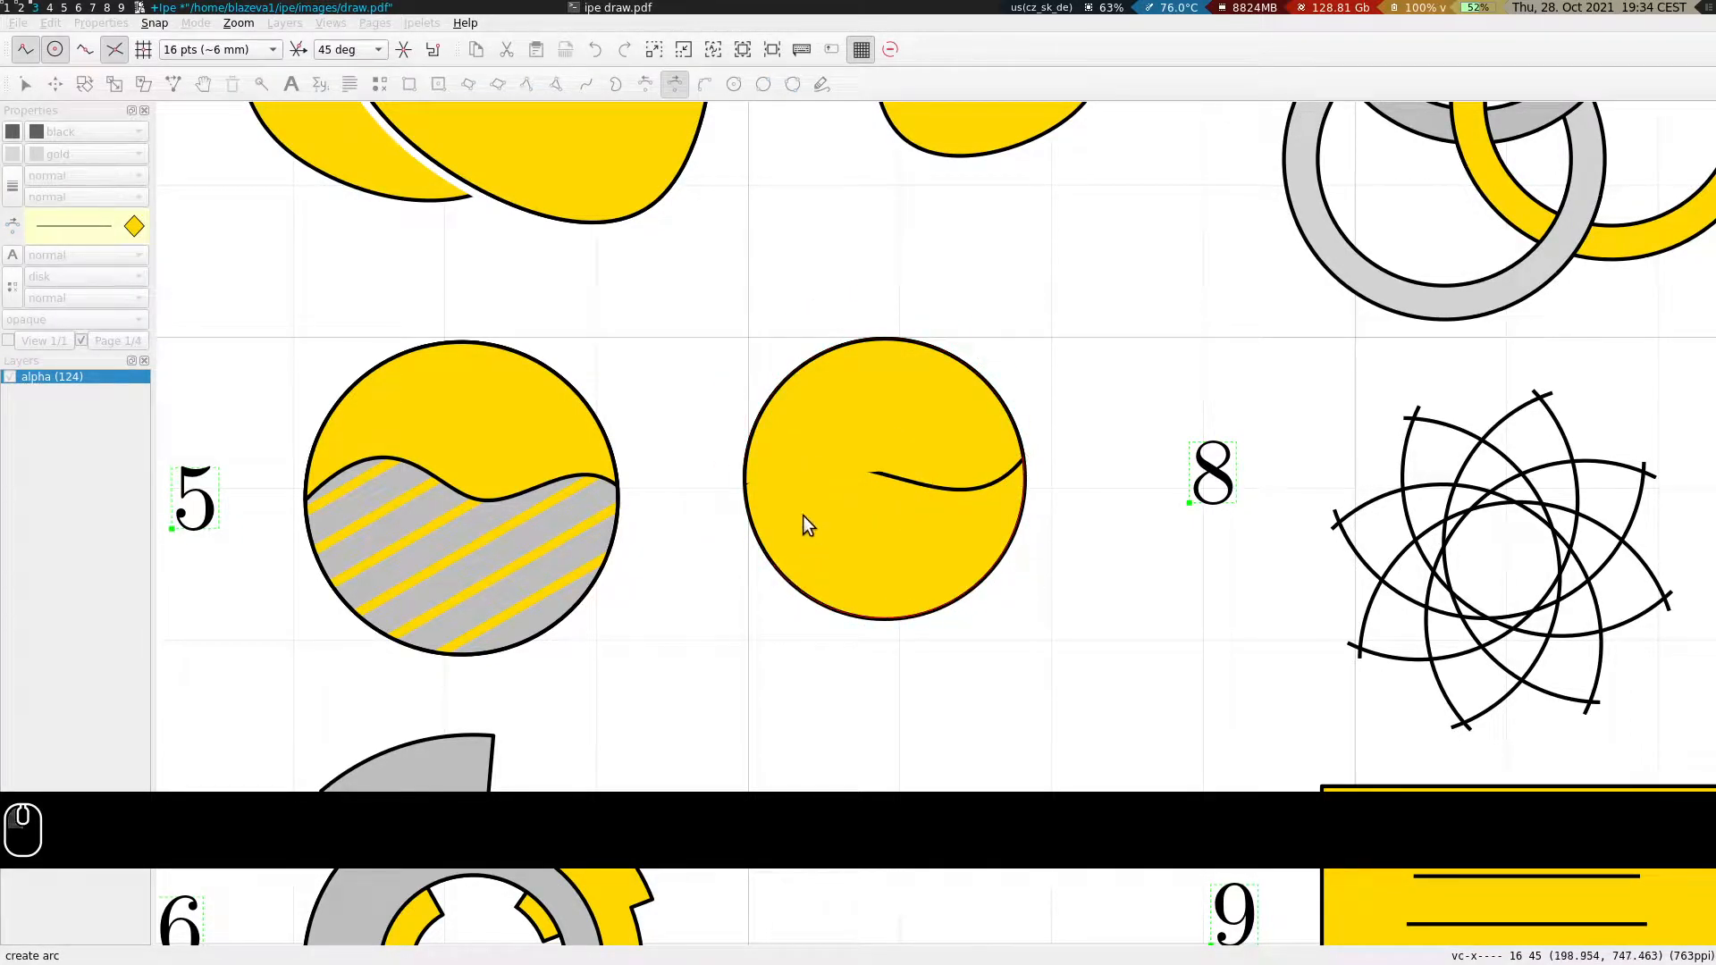
click(743, 482)
key(s)
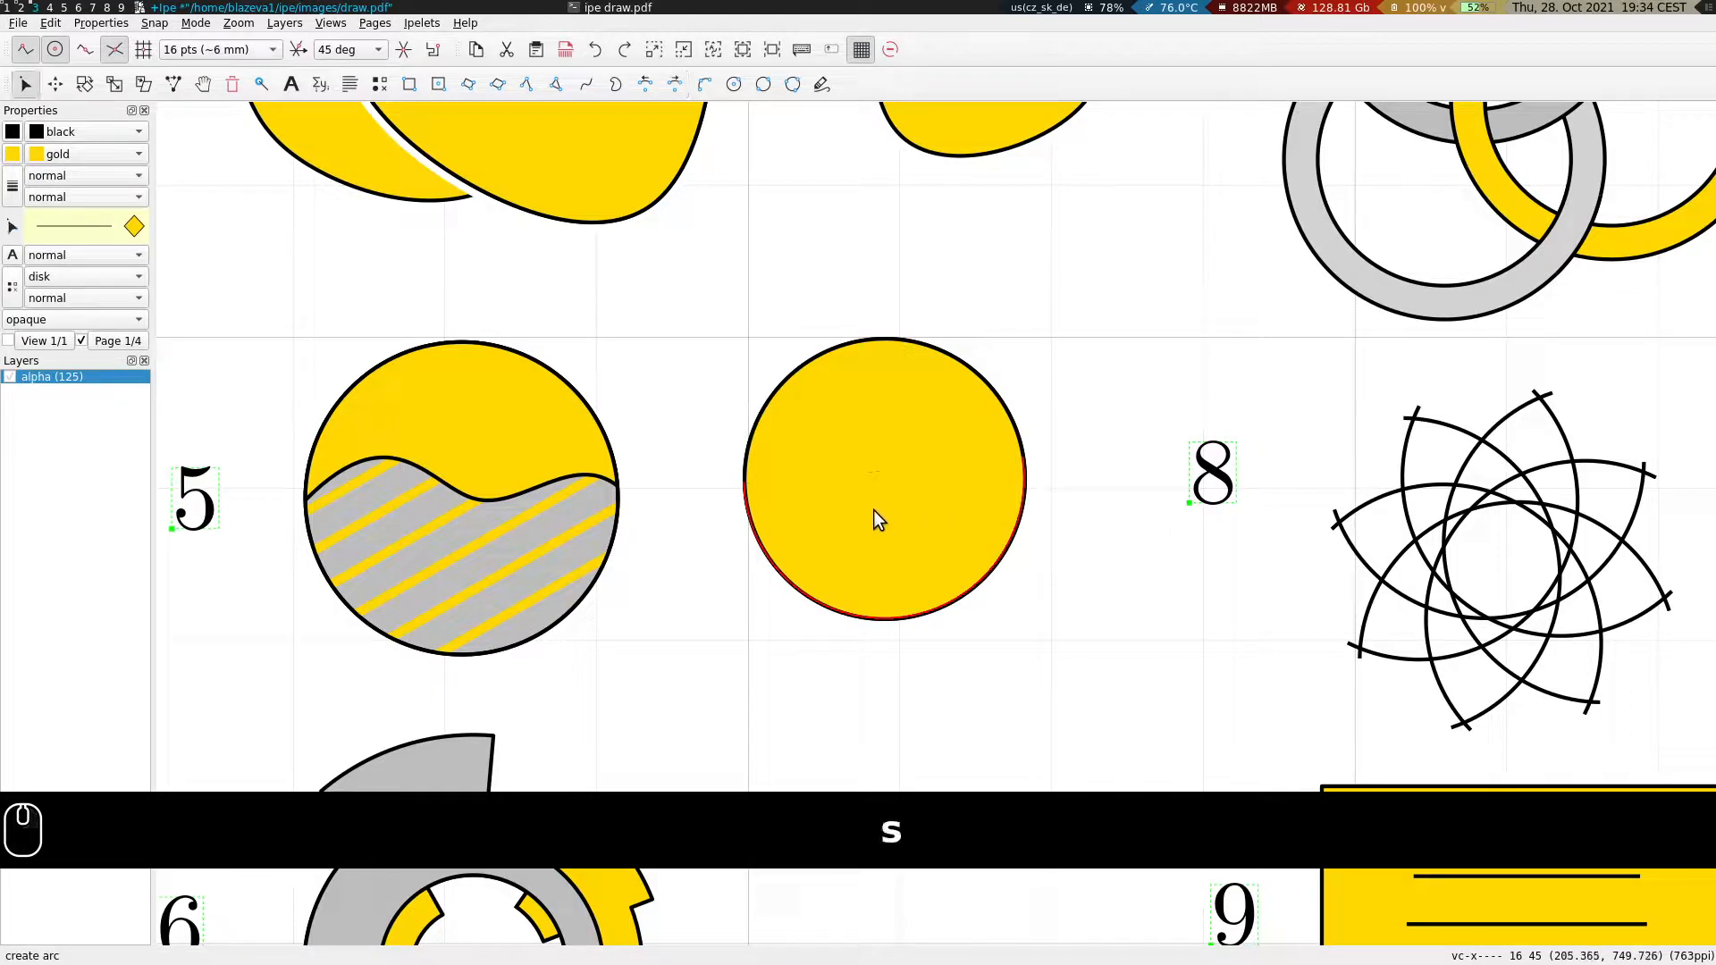
Set both arcs to stroke only, send them to the back, and delete the original gold-filled circle.
key(s)
shift+click(822, 365)
click(134, 227)
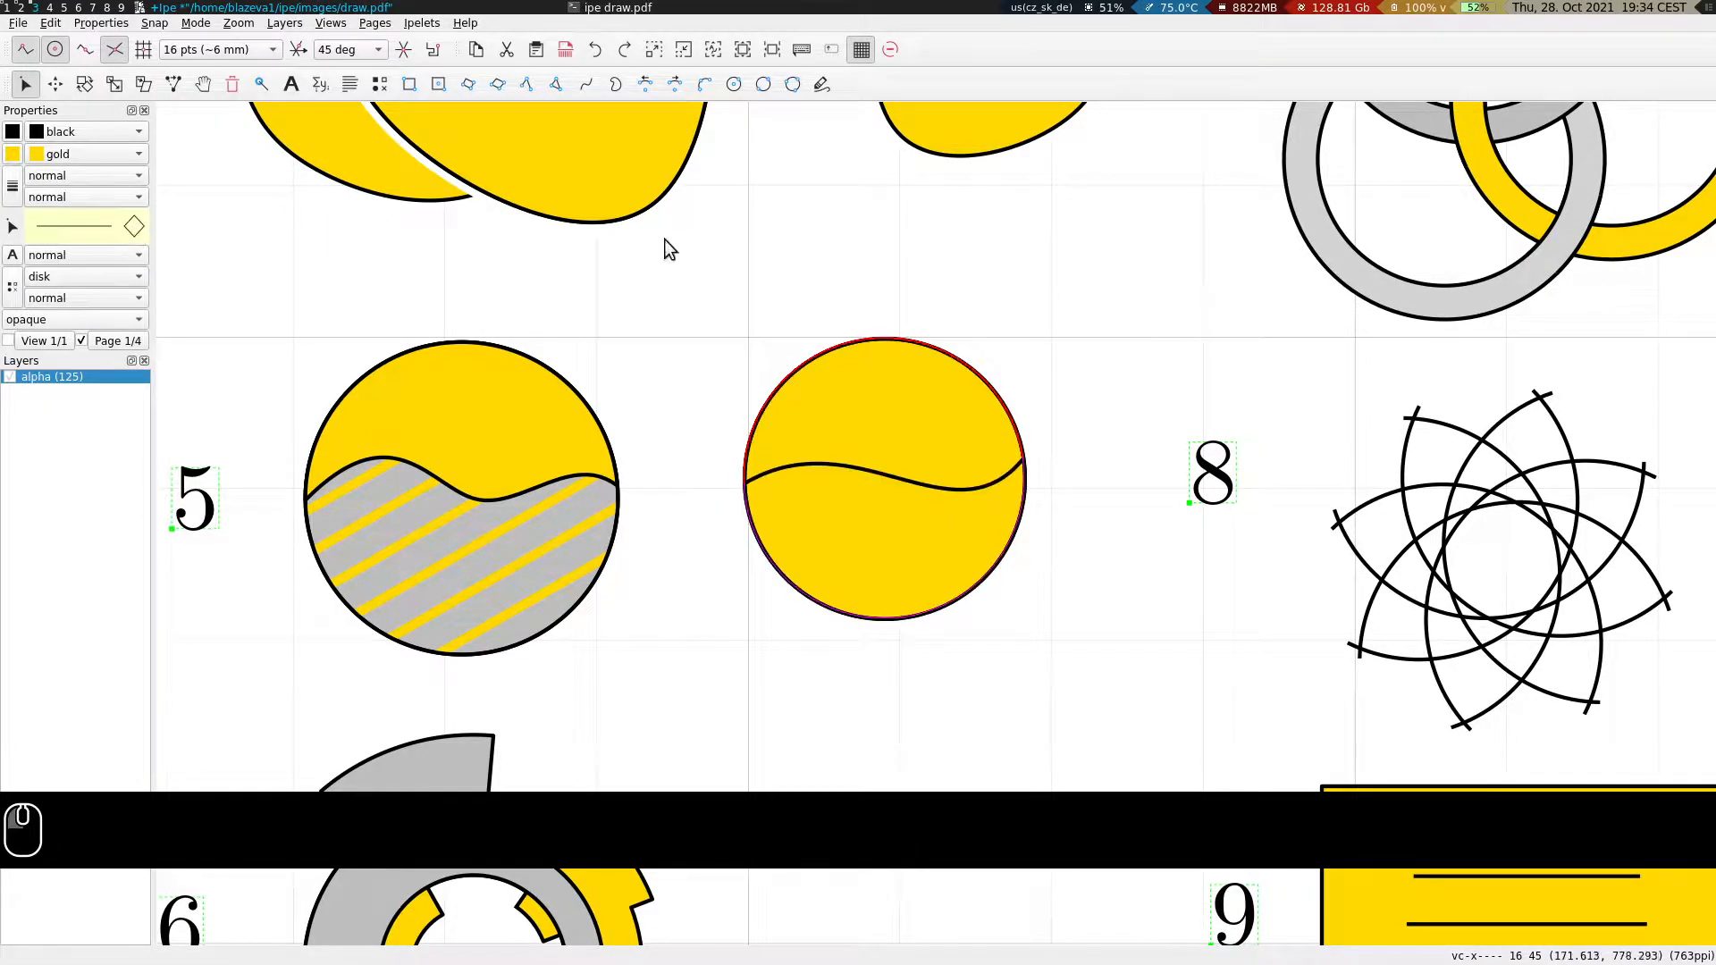
key(ctrl+b)
key(s)
key(Delete)
Duplicate the wavy spline in place.
key(s)
click(891, 473)
key(ctrl+c)
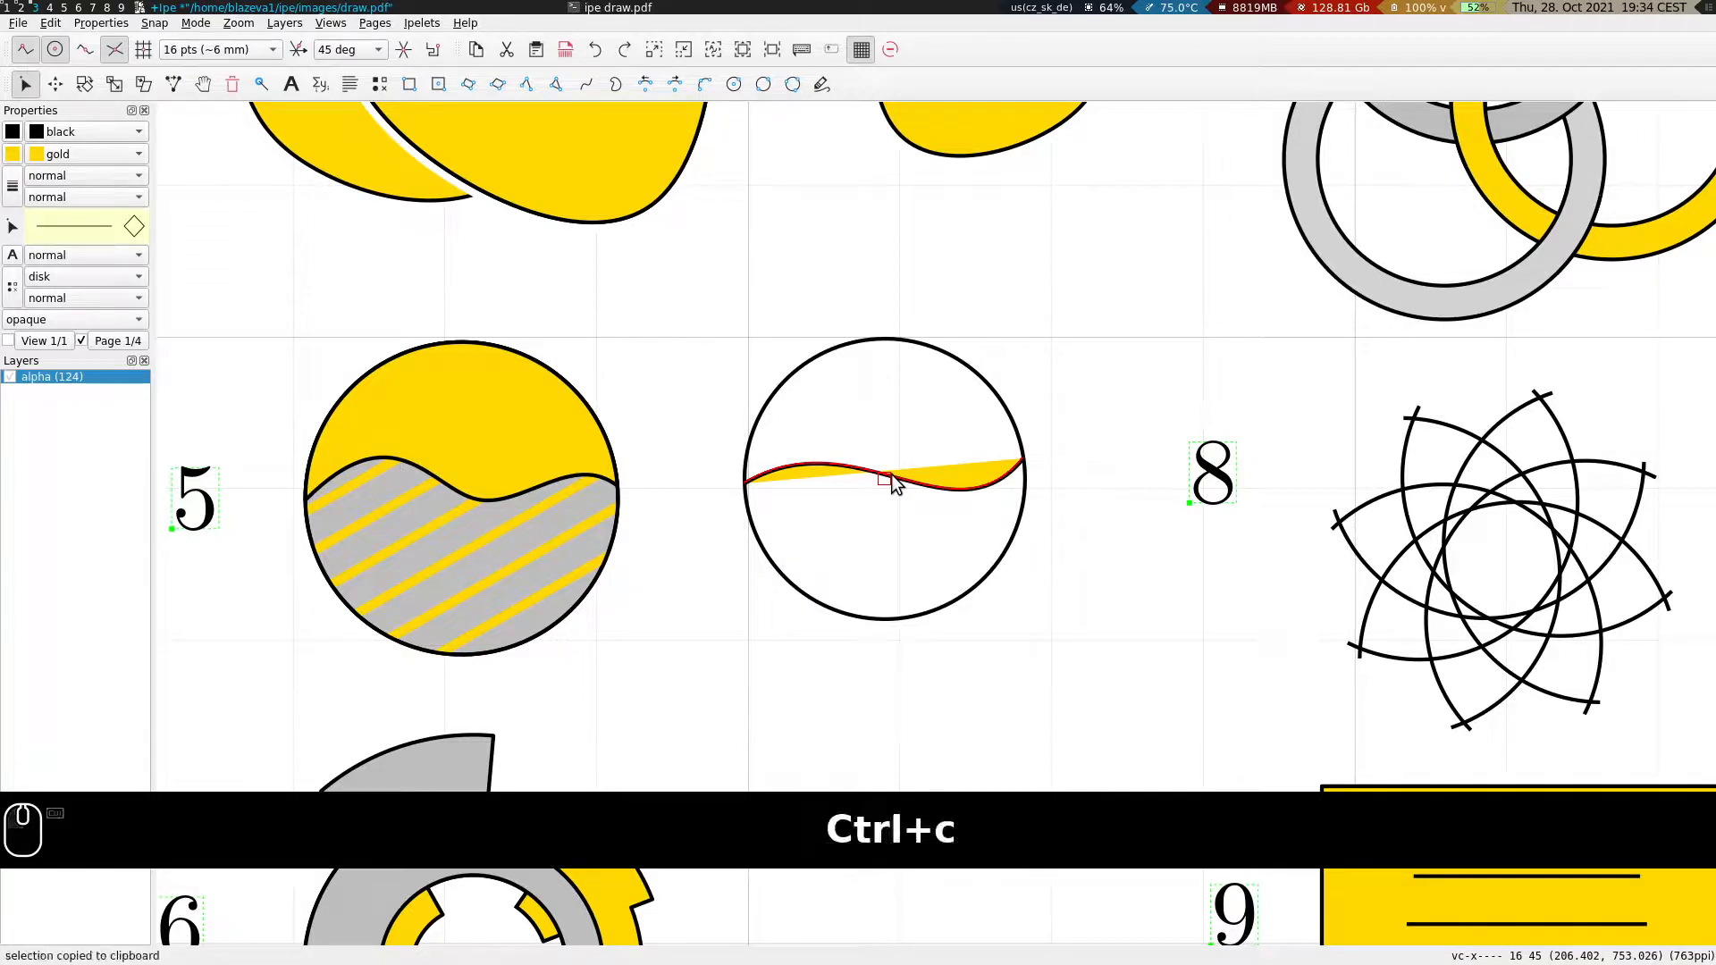
key(ctrl+c)
key(ctrl+v)
Join the upper arc with one copy of the wavy spline and move the joined piece up and away from the lower half.
key(s)
shift+click(779, 383)
right_click(779, 383)
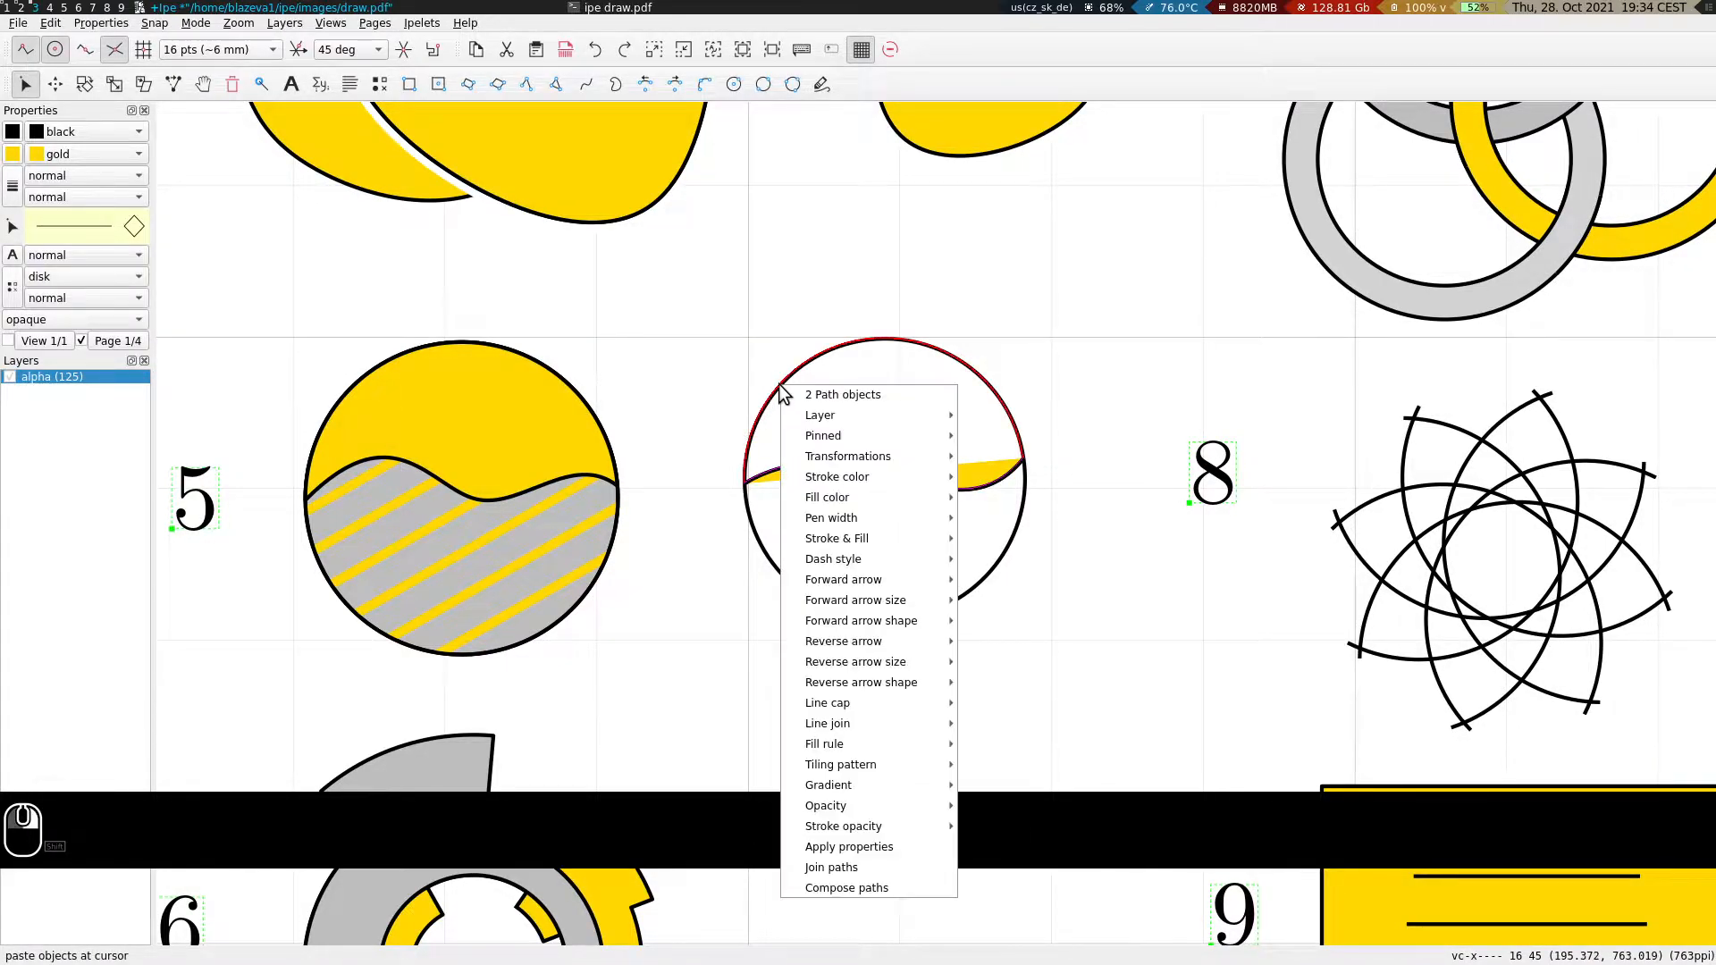
click(867, 866)
key(s)
key(t)
drag(972, 385, 992, 321)
Join the remaining wavy spline and the lower arc into one path.
key(s)
click(899, 477)
shift+click(997, 561)
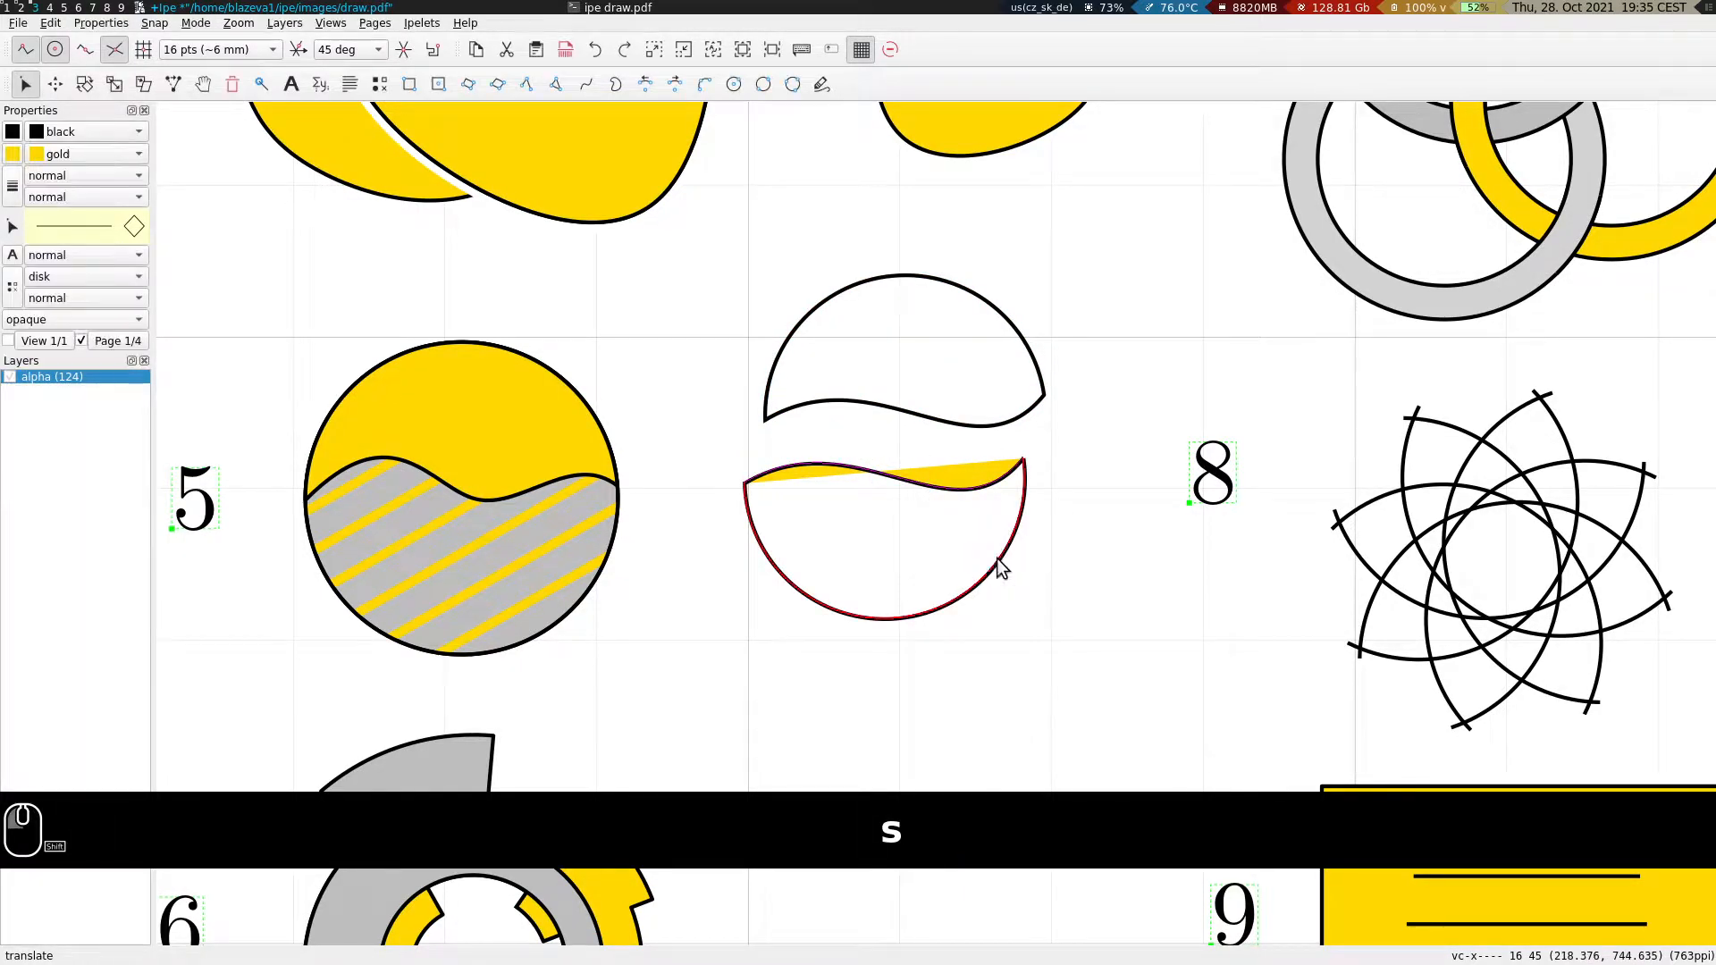
right_click(899, 535)
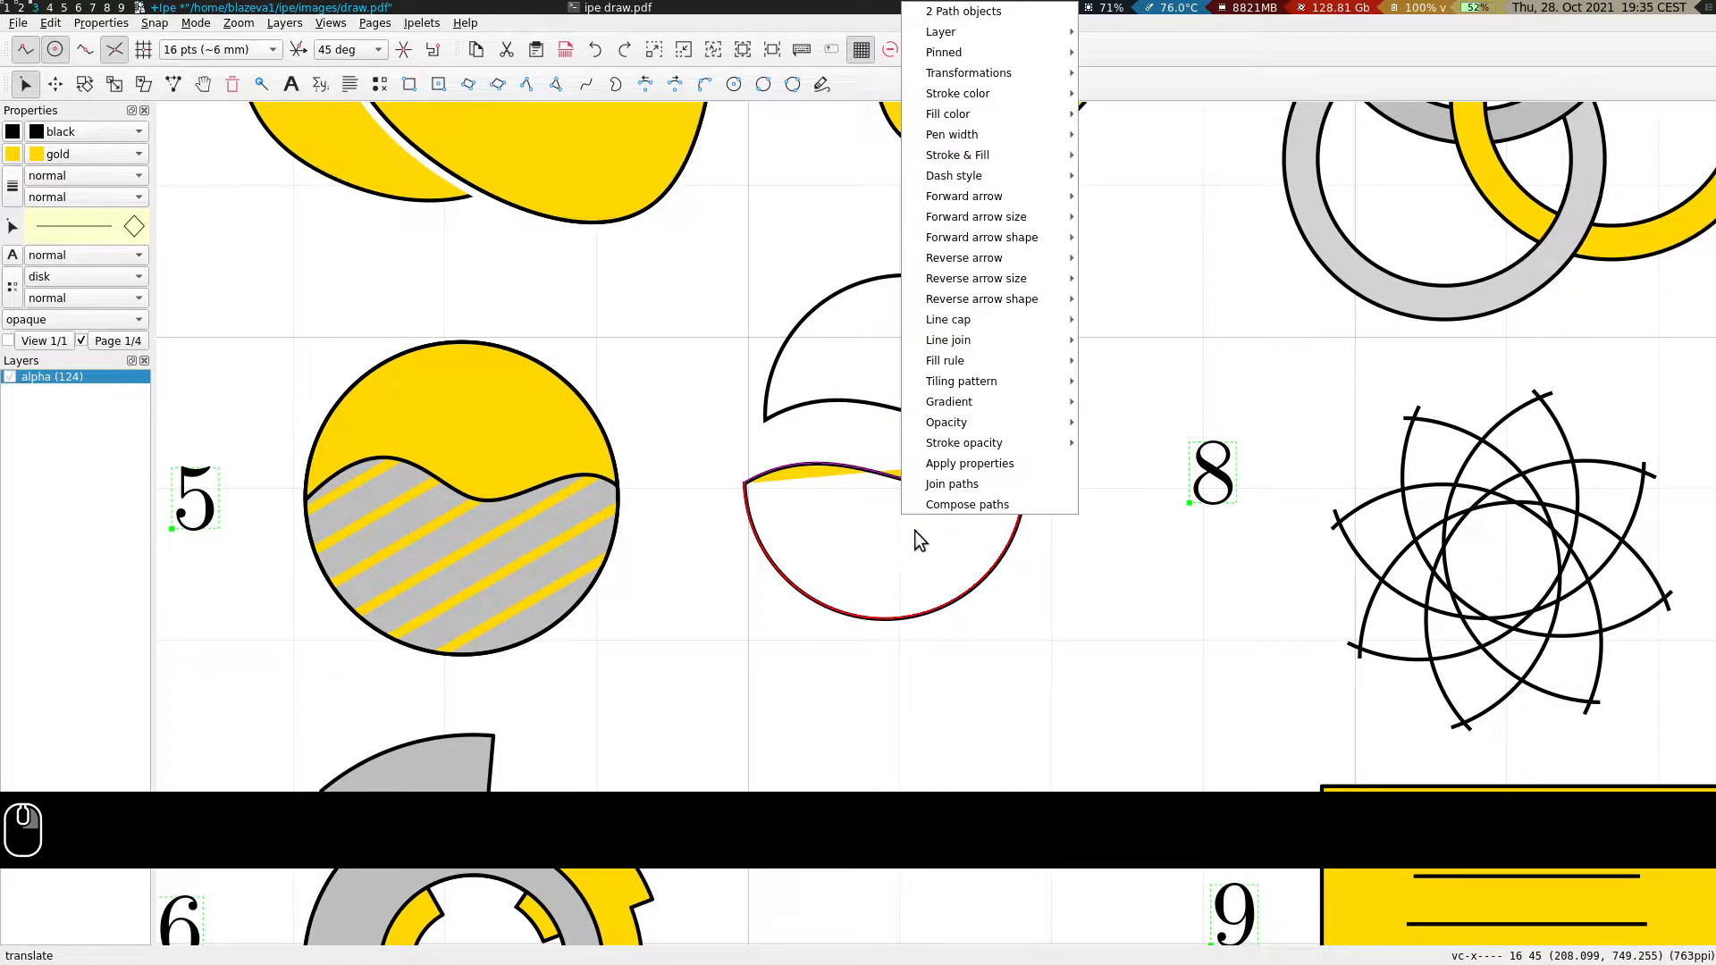
click(953, 483)
Give the upper piece a black stroke with gold fill and the lower piece a black stroke with gray fill.
key(s)
click(915, 402)
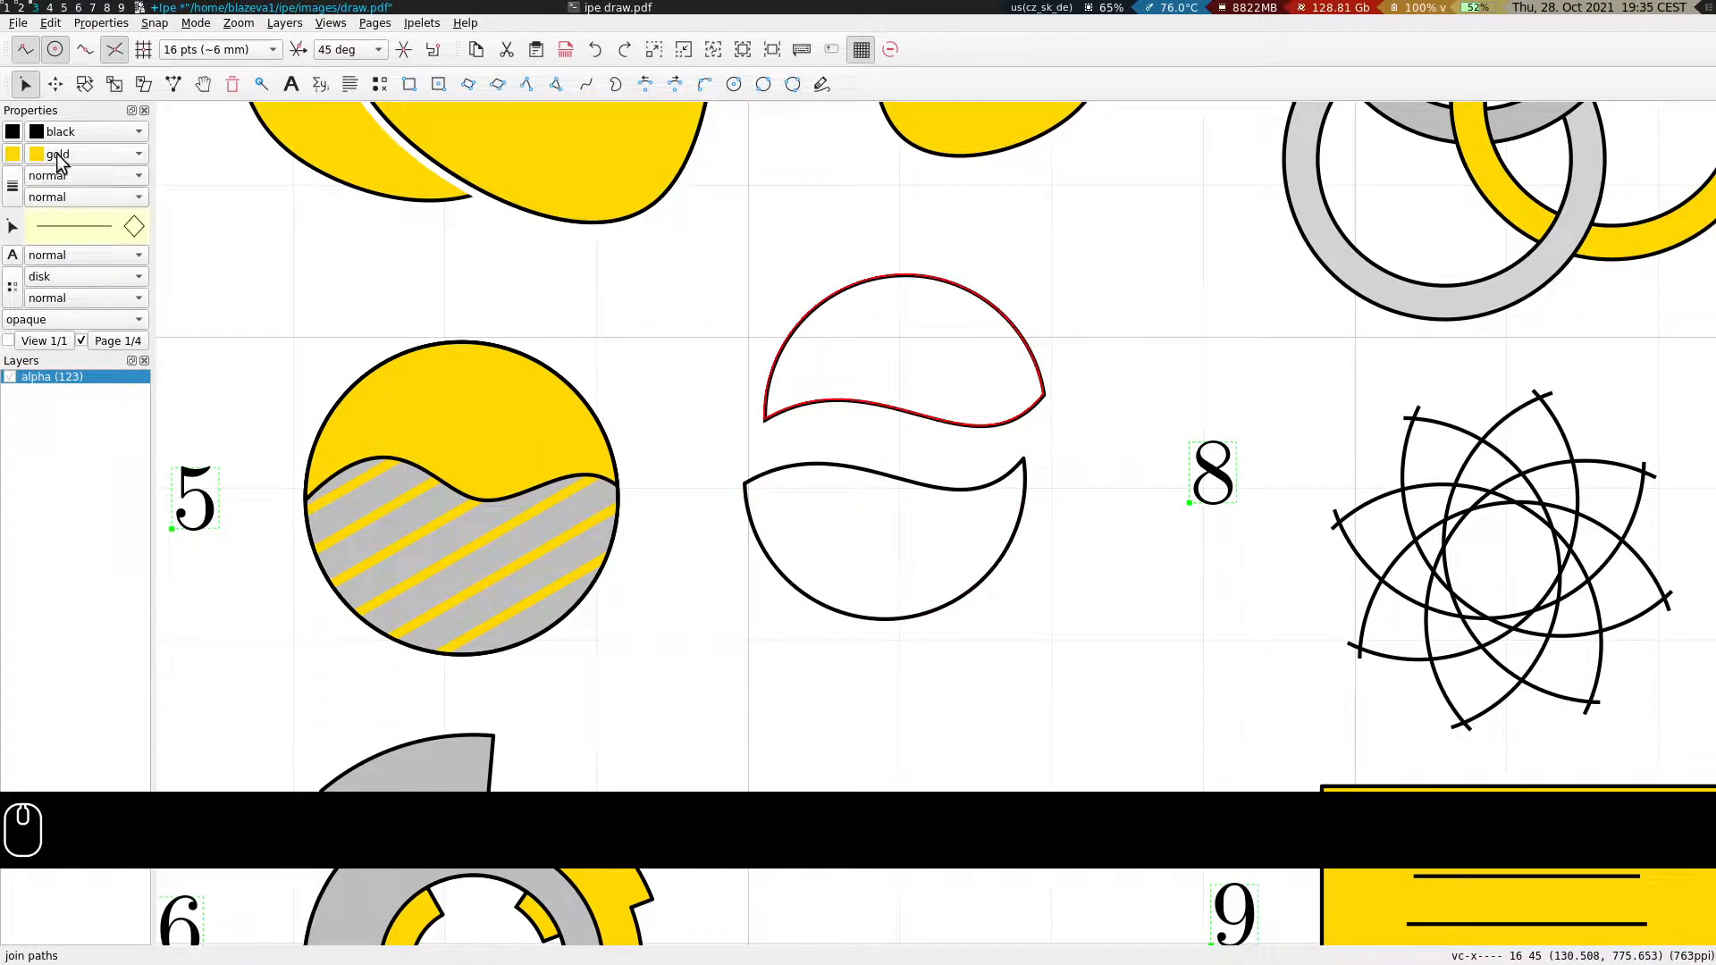
click(134, 227)
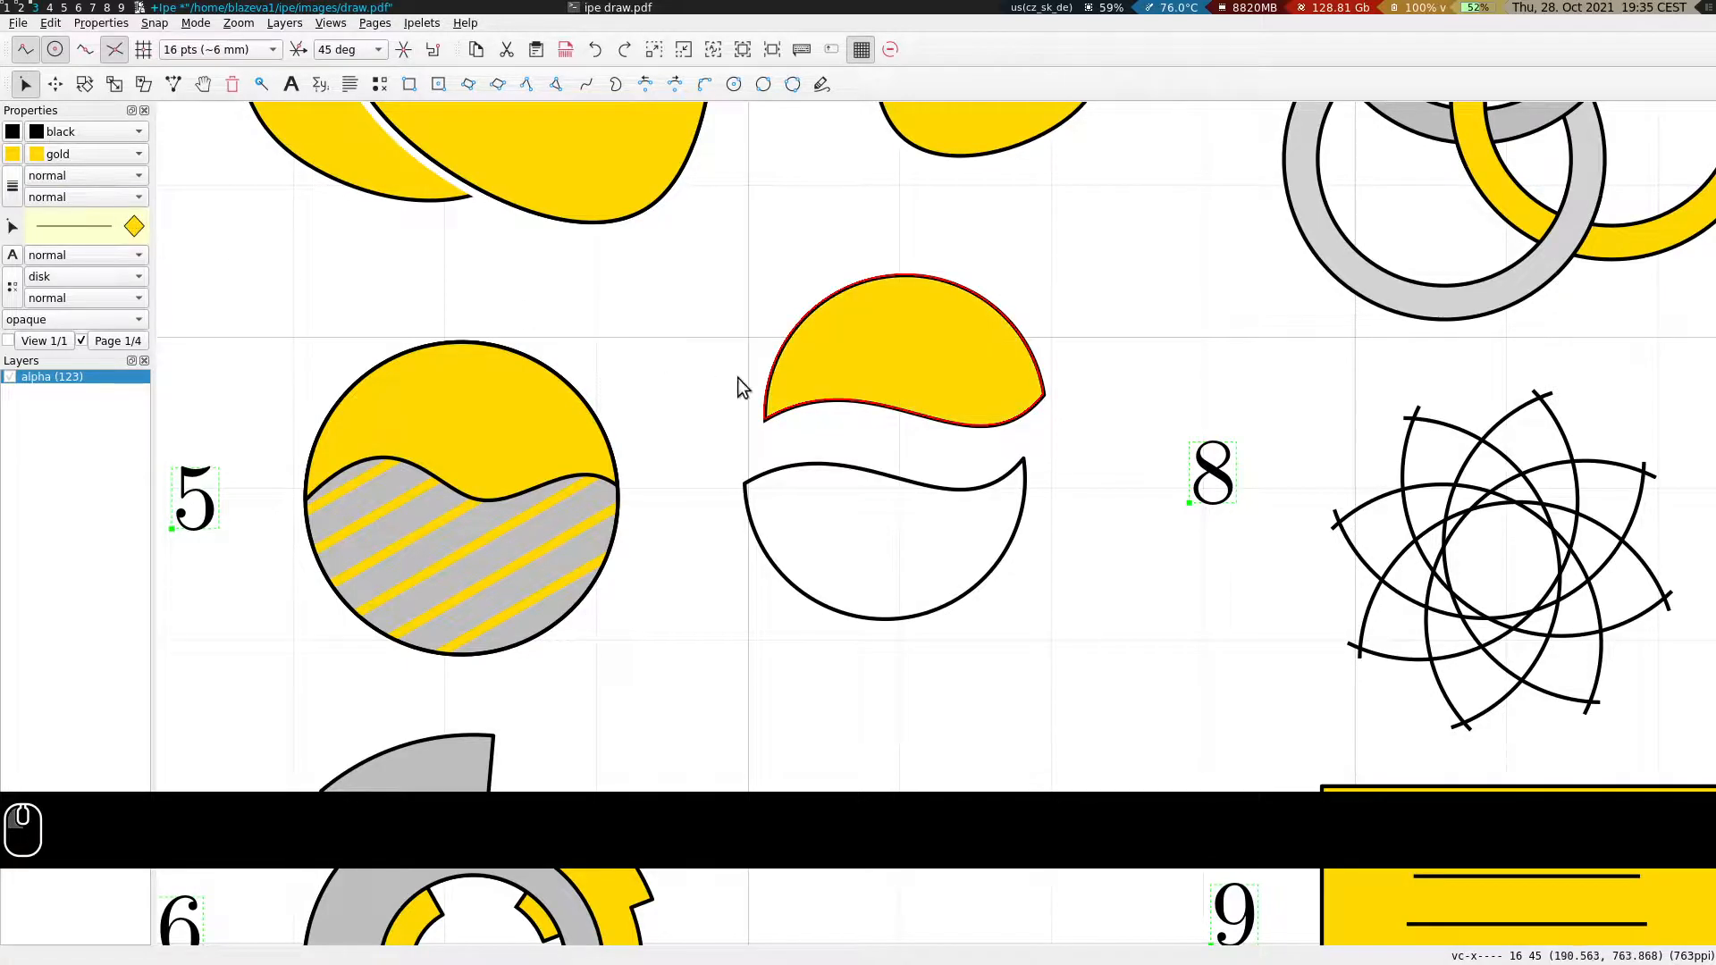
click(830, 466)
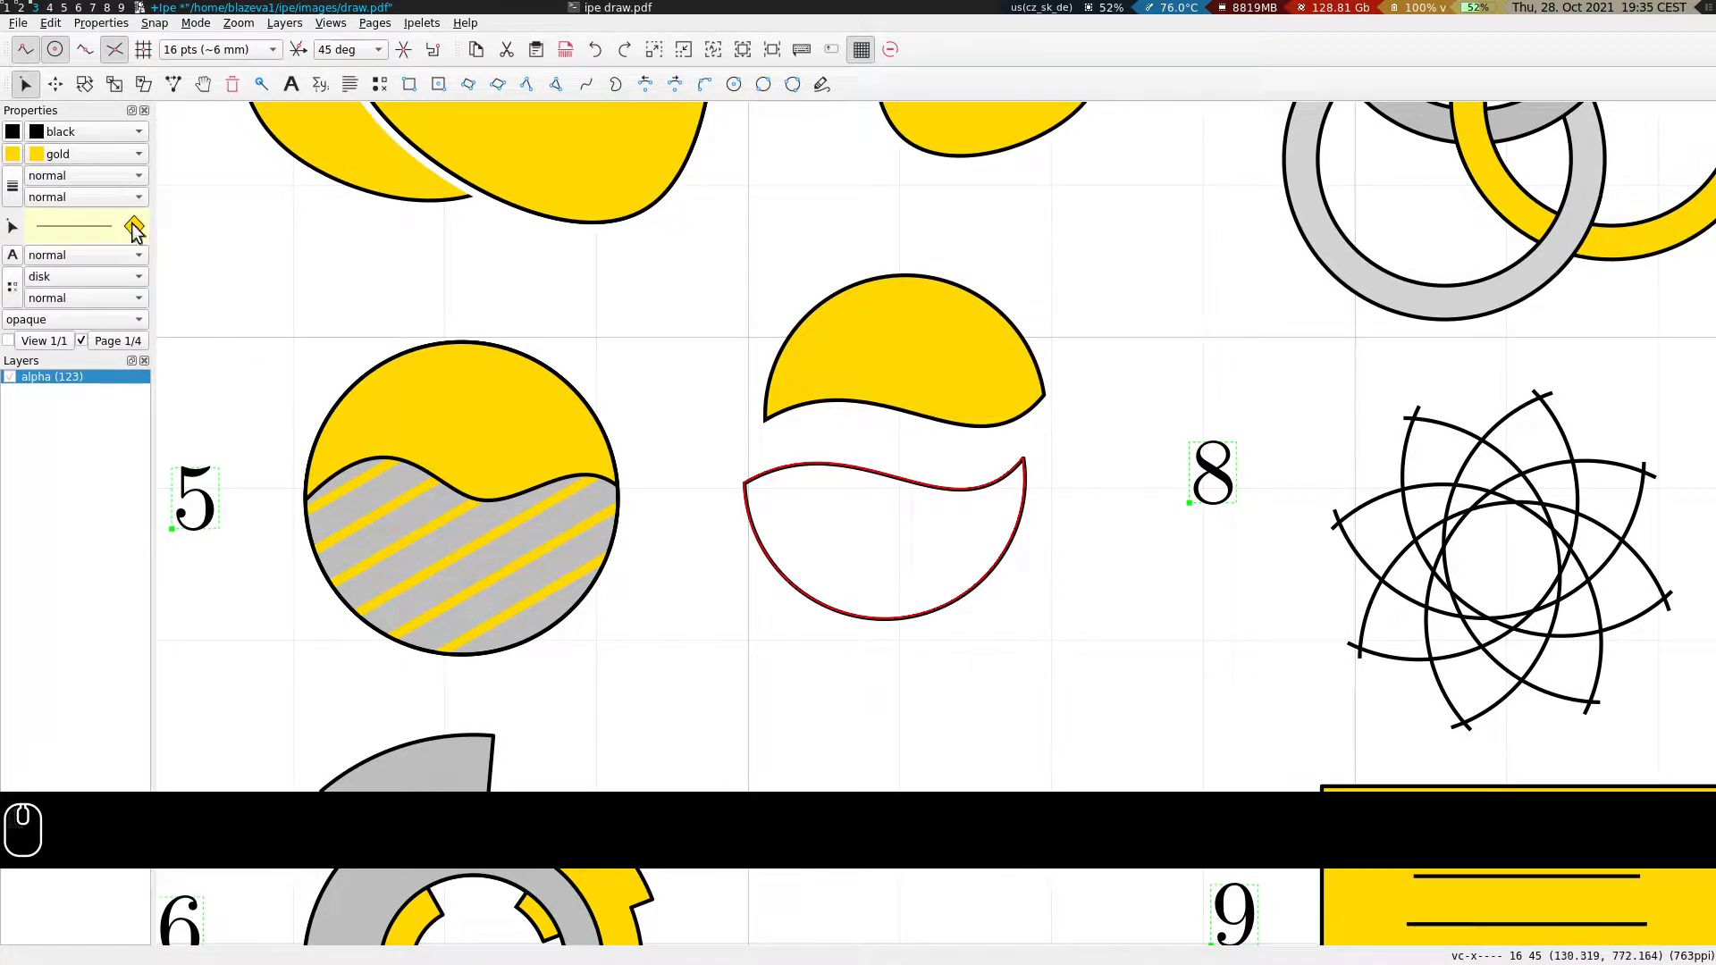
click(83, 154)
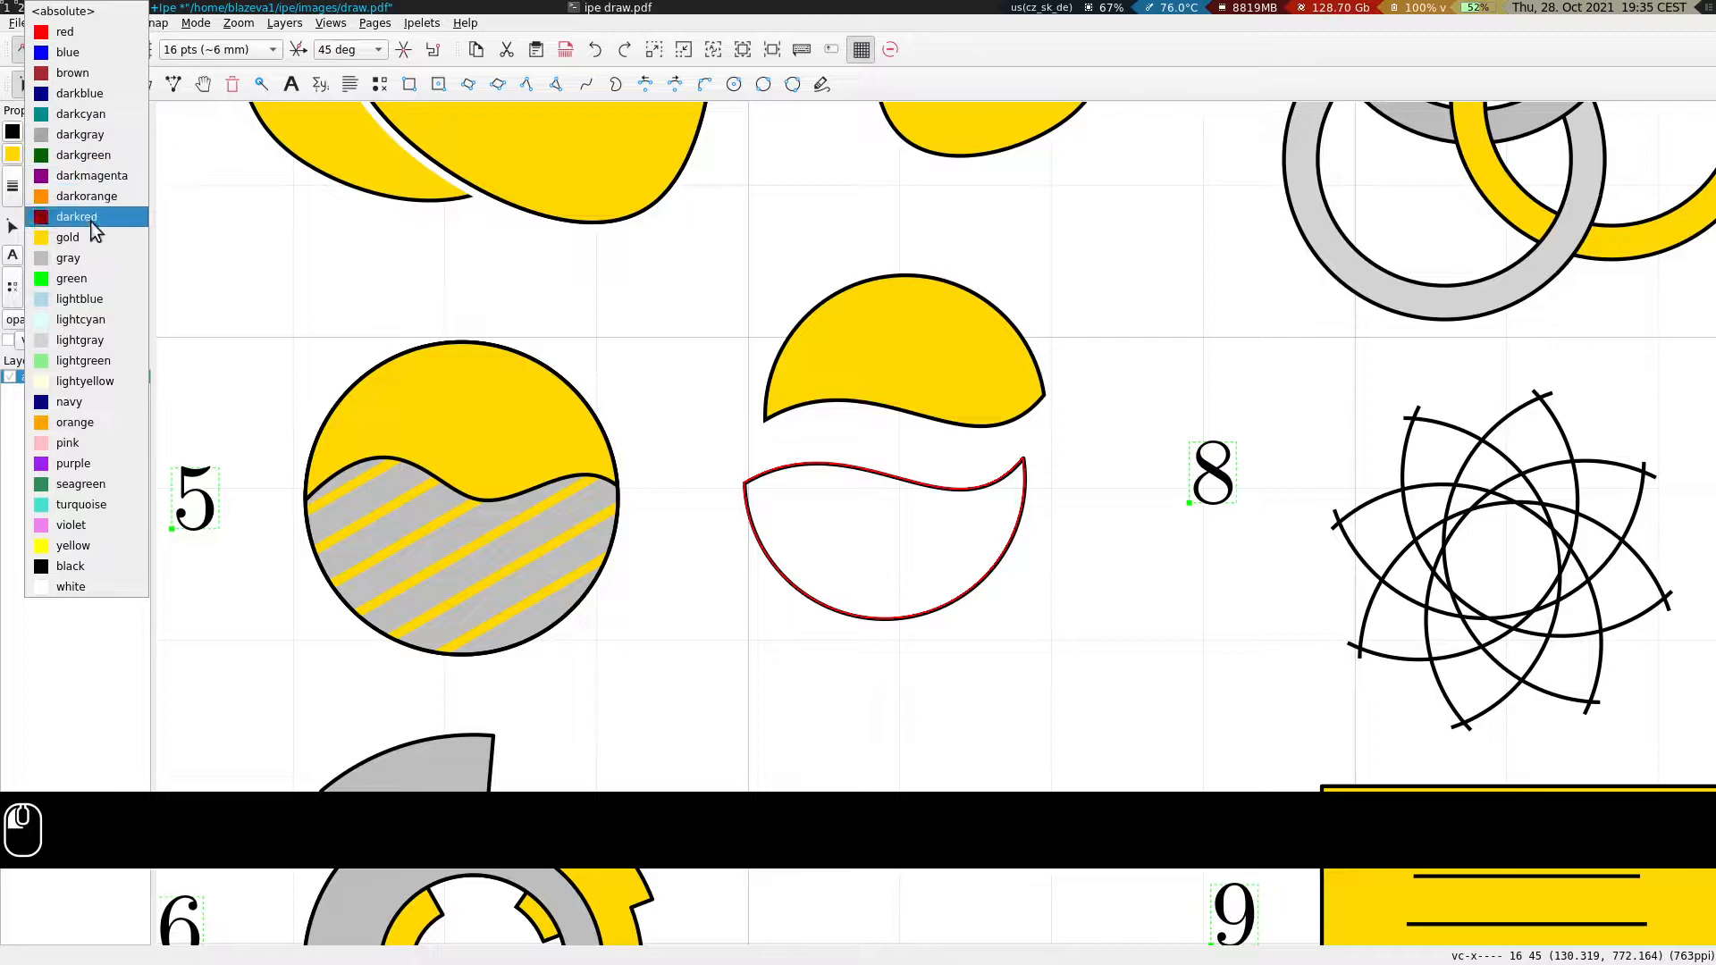
click(103, 261)
click(134, 227)
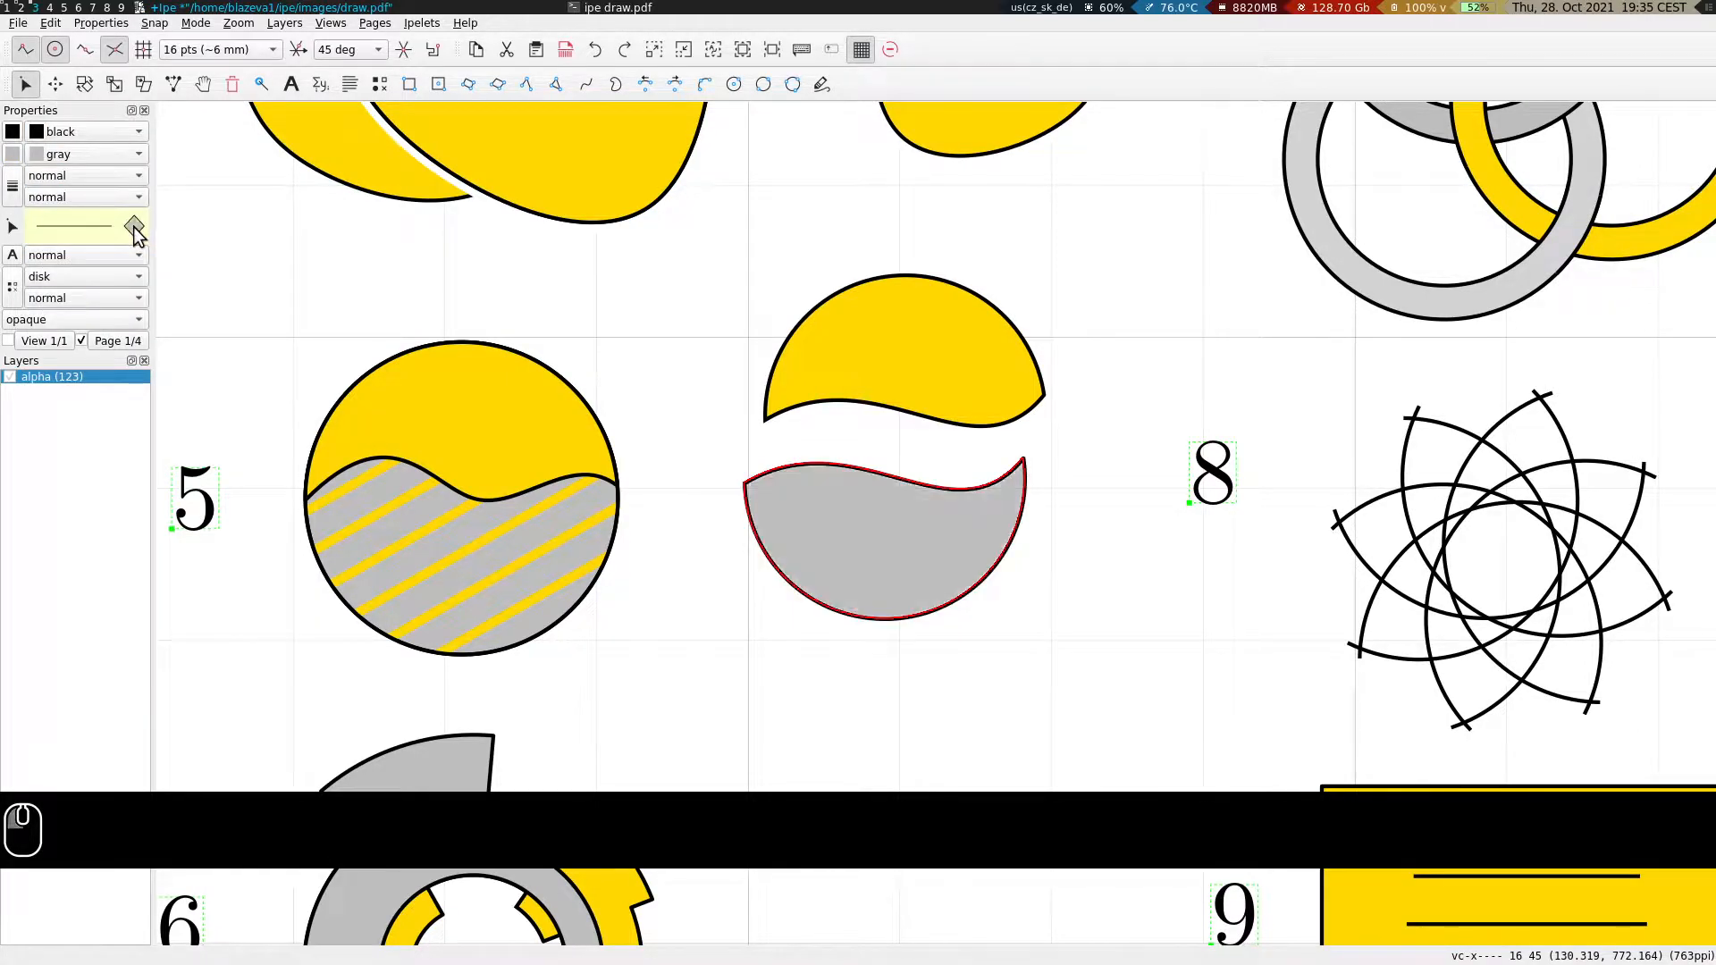
Move the gold and gray pieces back together so that their wavy edges meet and form a full circle.
key(t)
drag(765, 420, 794, 512)
key(s)
click(762, 420)
key(t)
key(t)
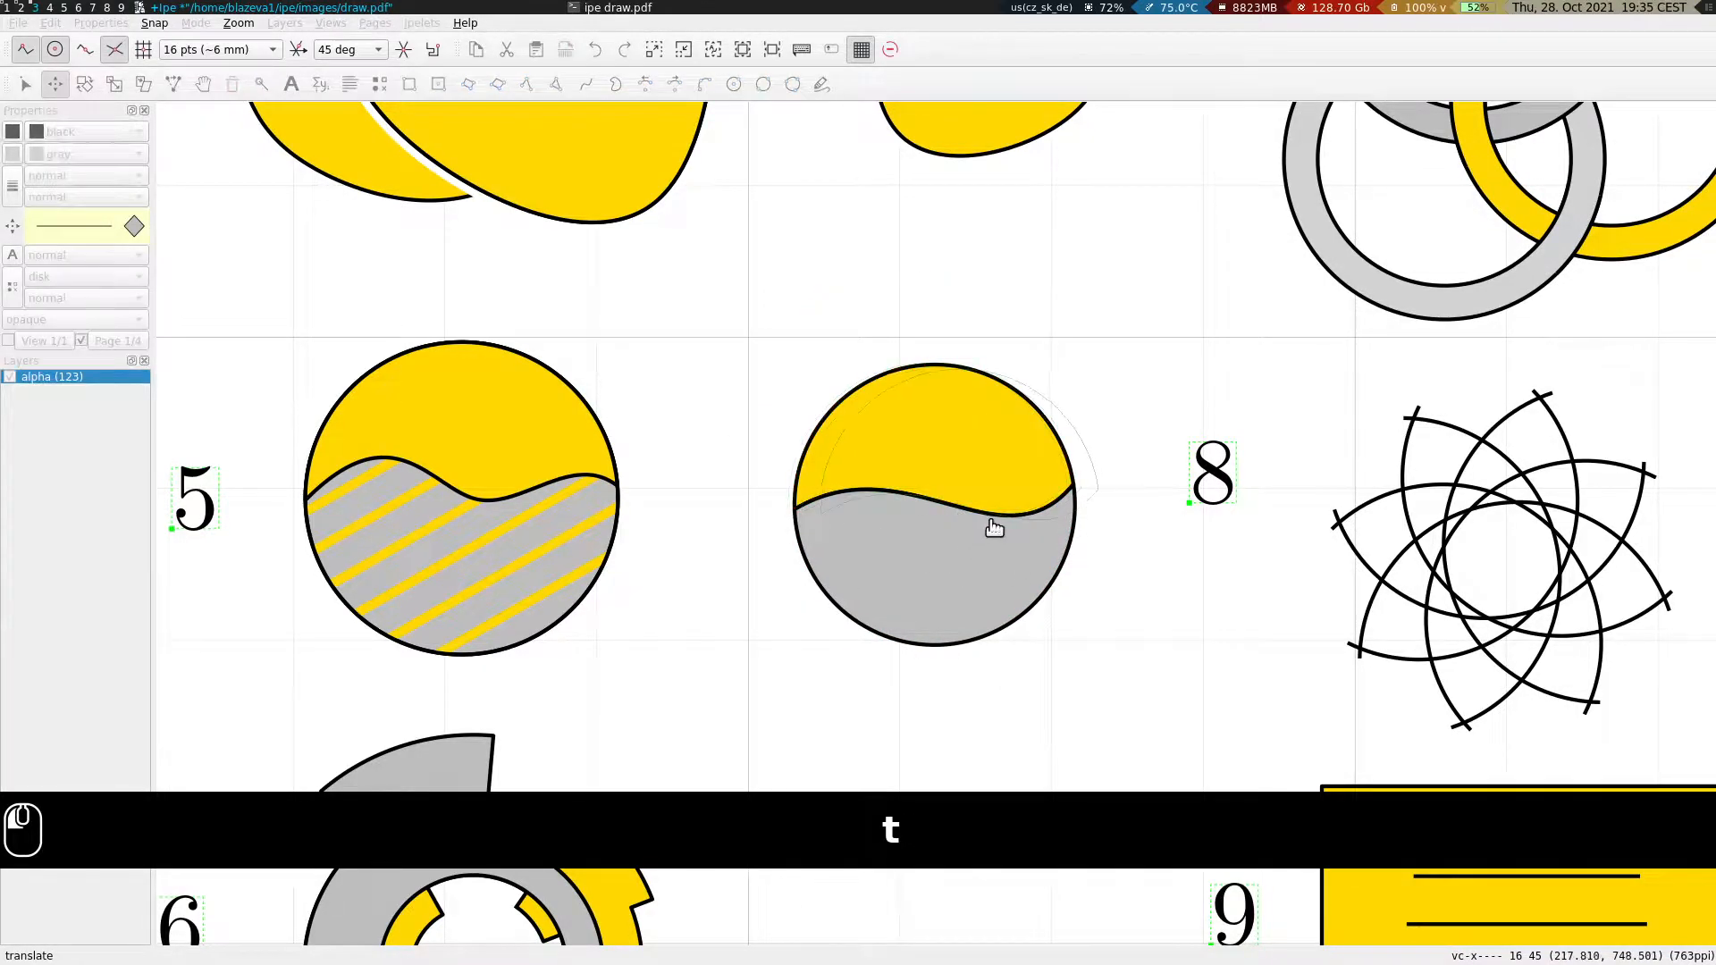
key(ctrl+z)
drag(984, 497, 940, 511)
key(s)
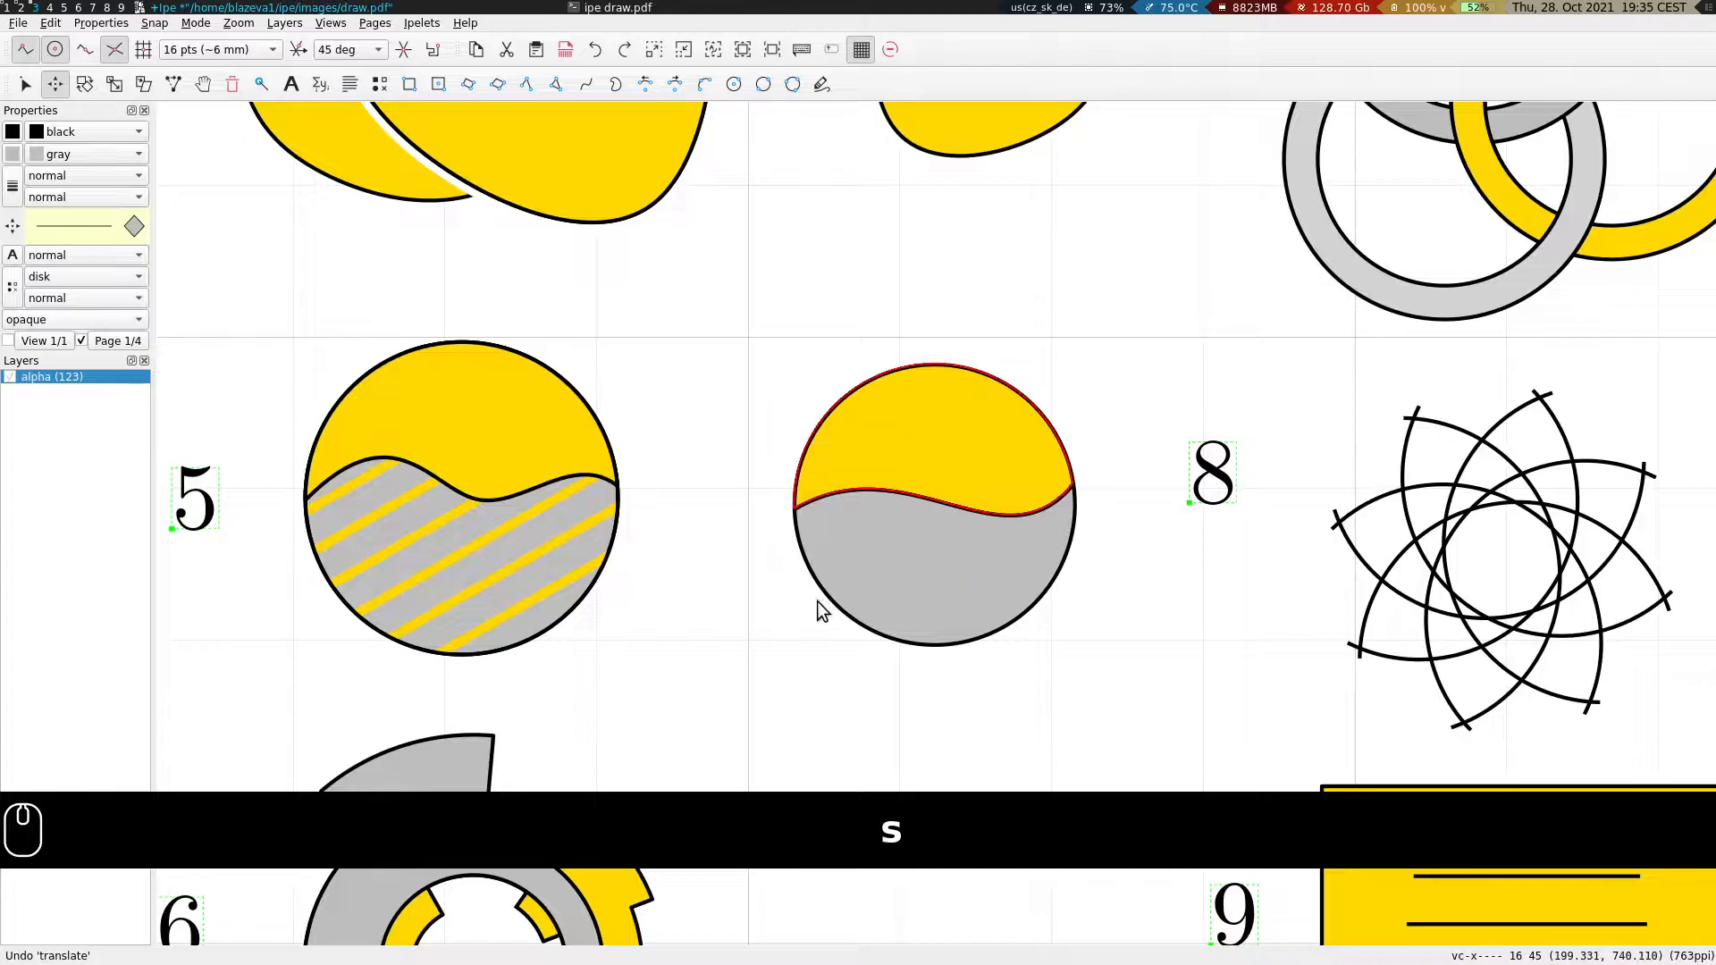
Duplicate the gray lower piece in place and set the copy's fill colour to gold.
click(831, 594)
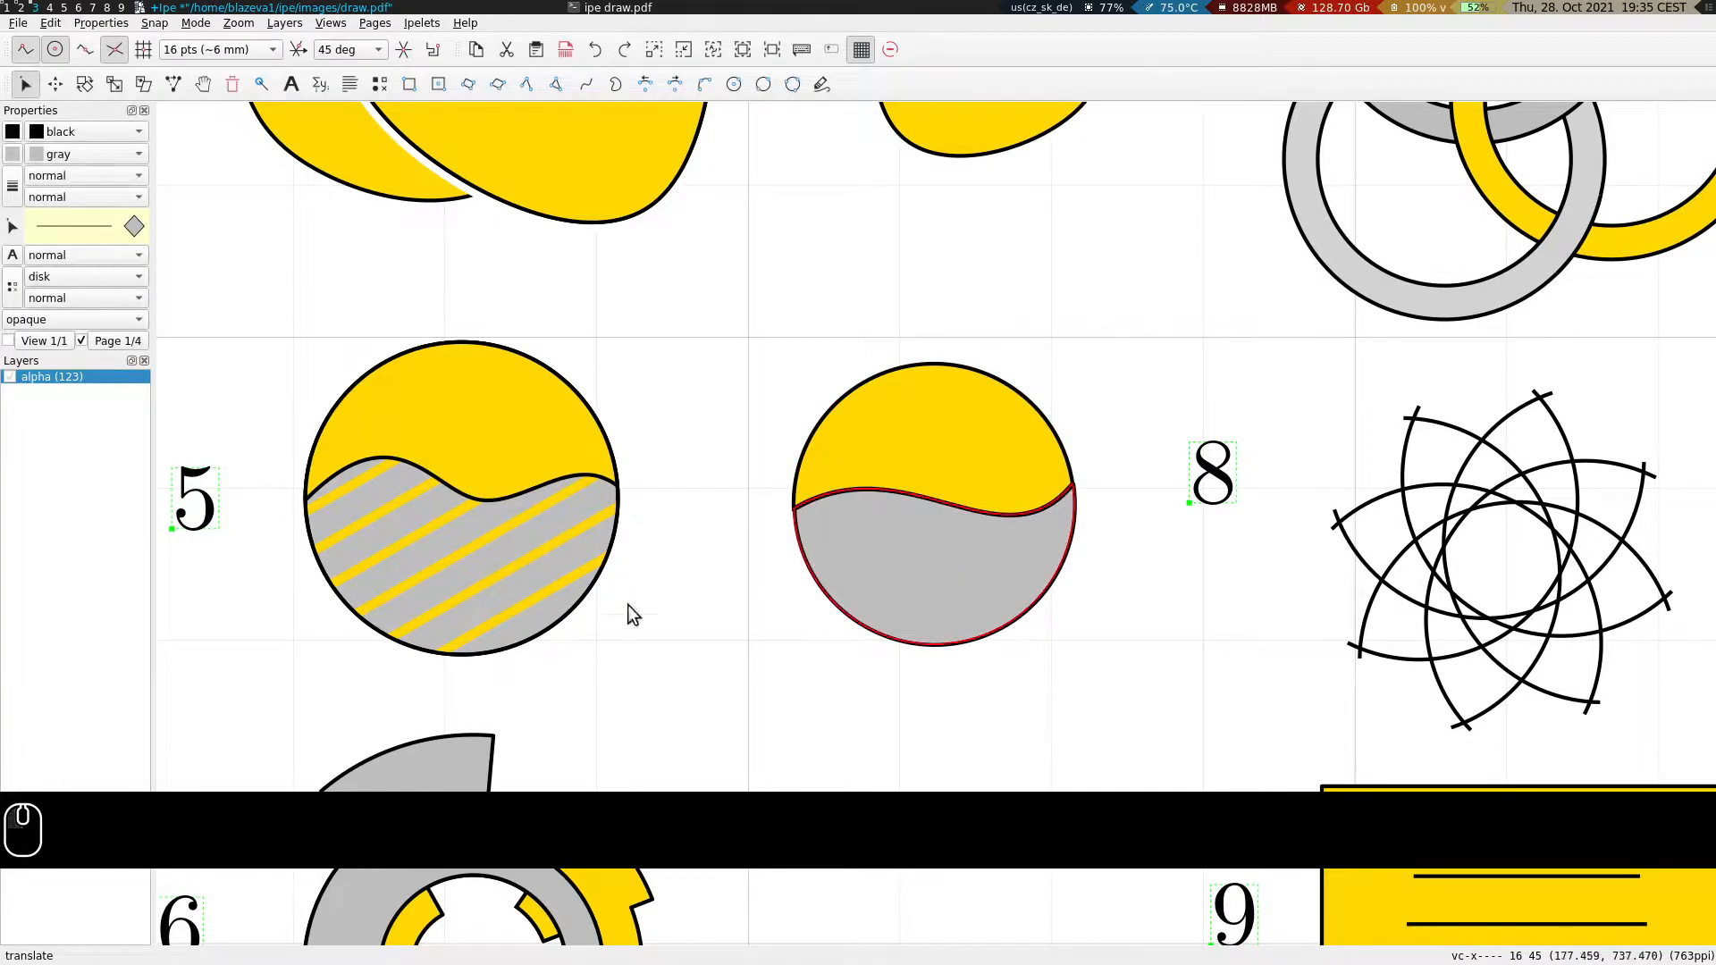
key(s)
key(ctrl+c)
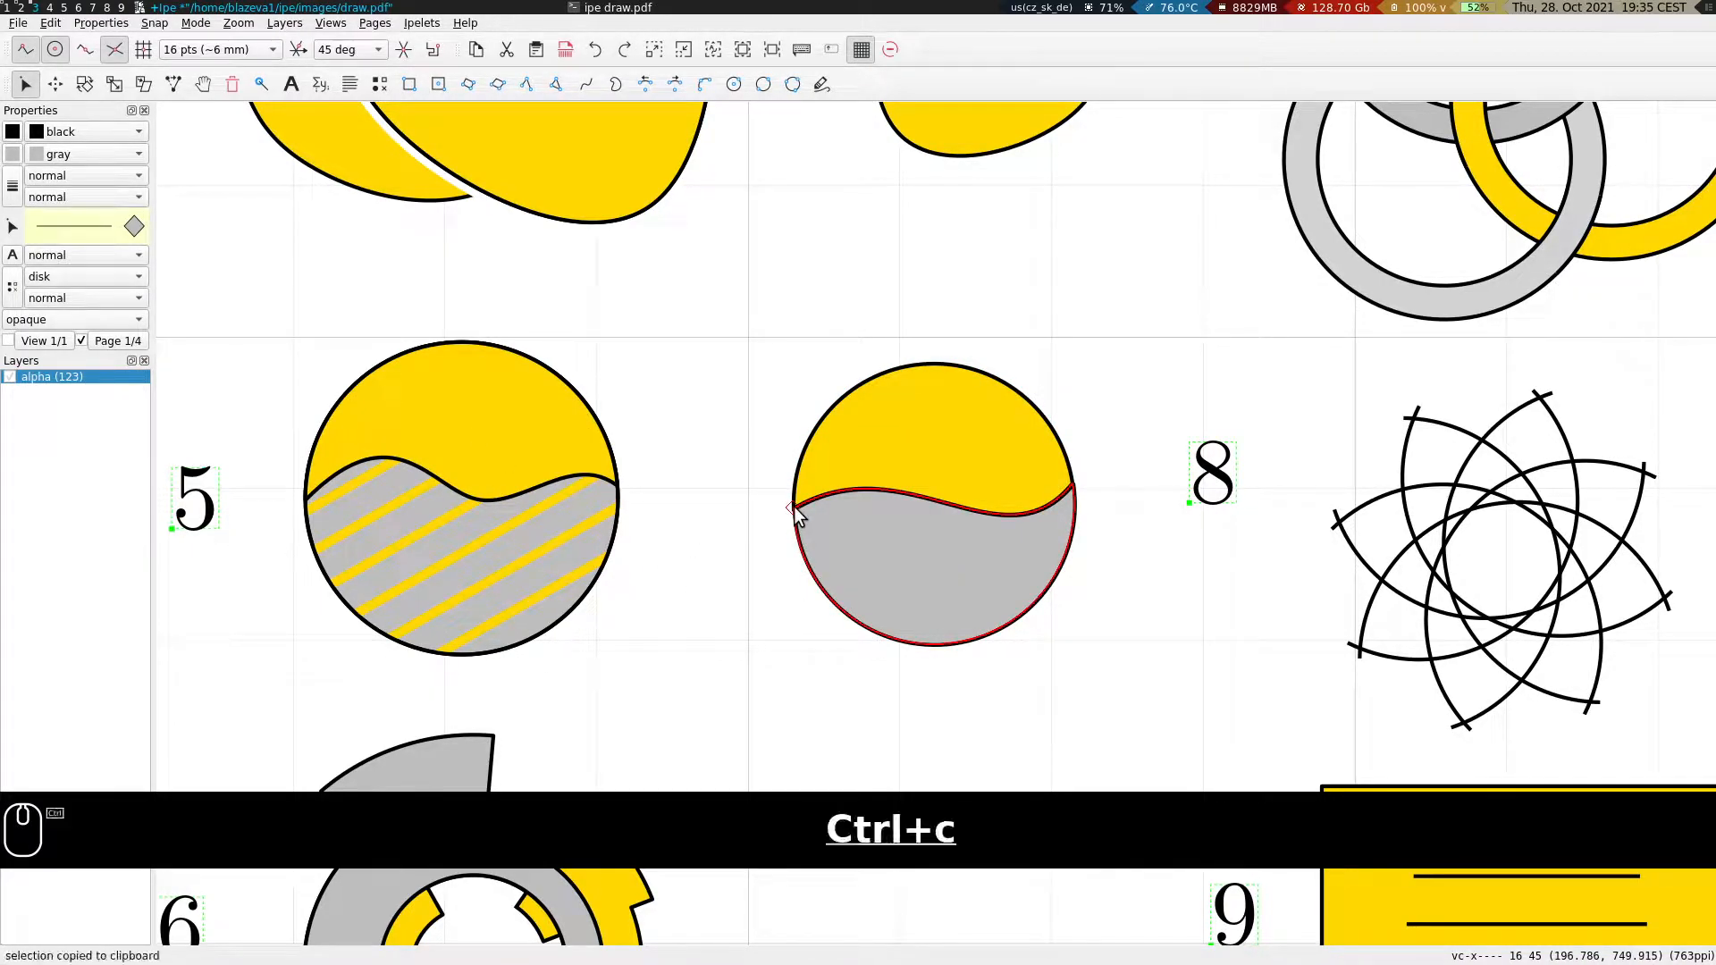
key(ctrl+v)
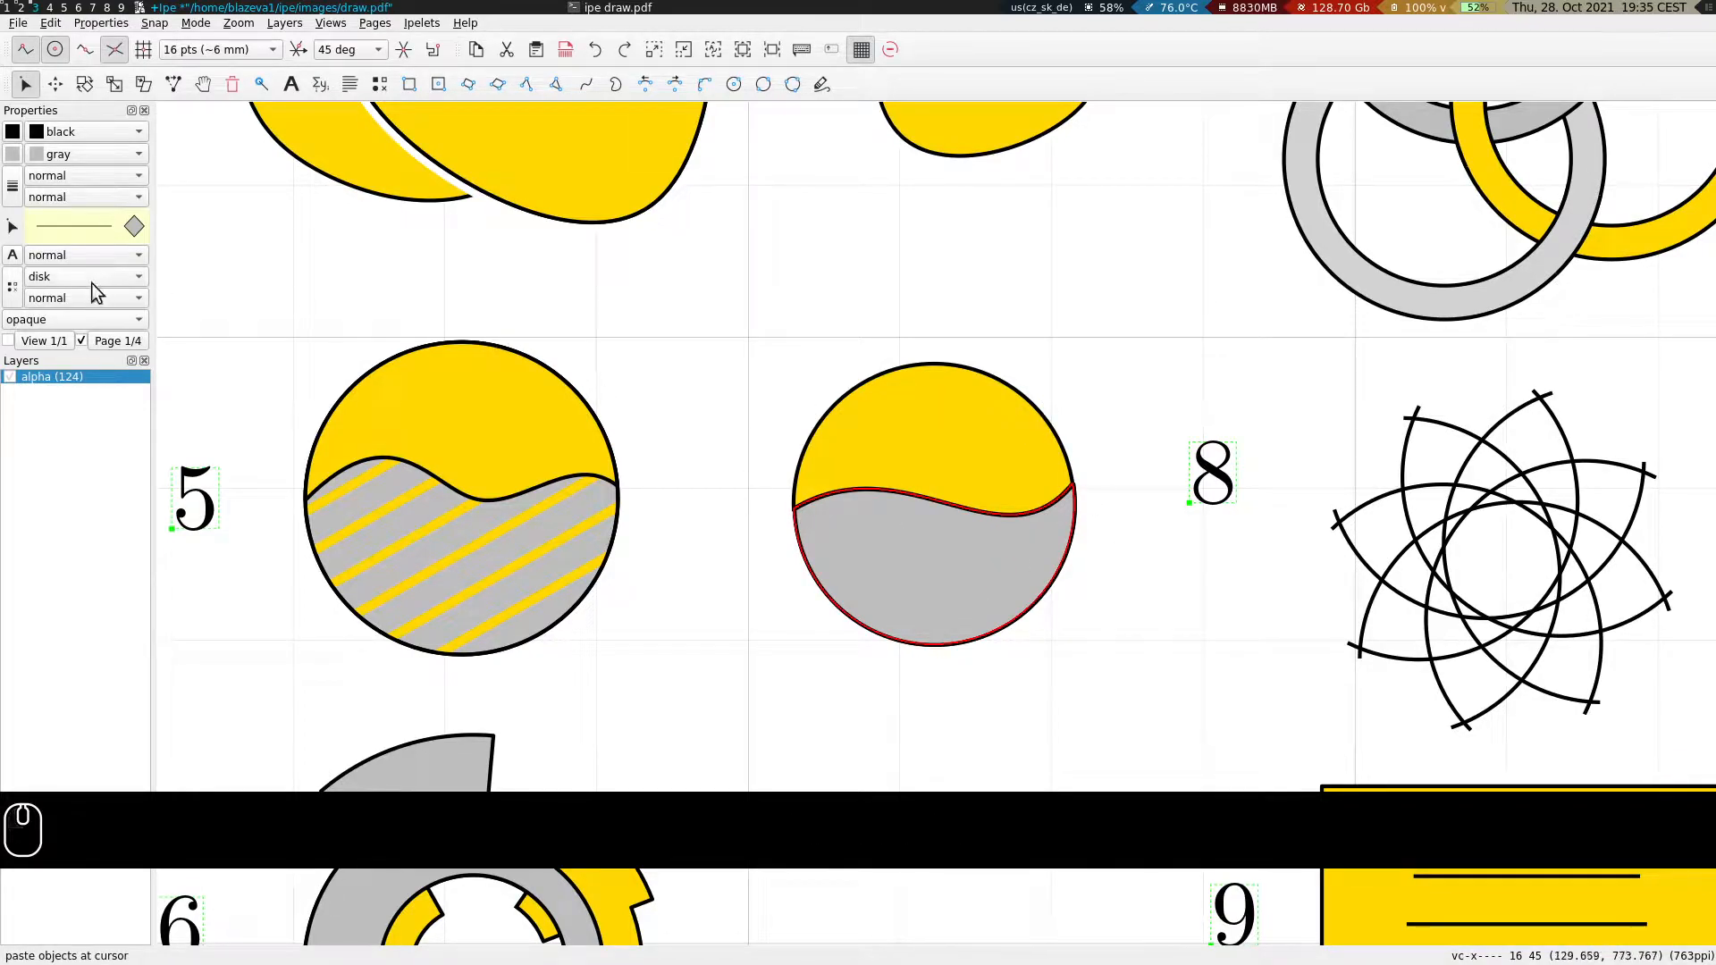
click(85, 154)
click(63, 234)
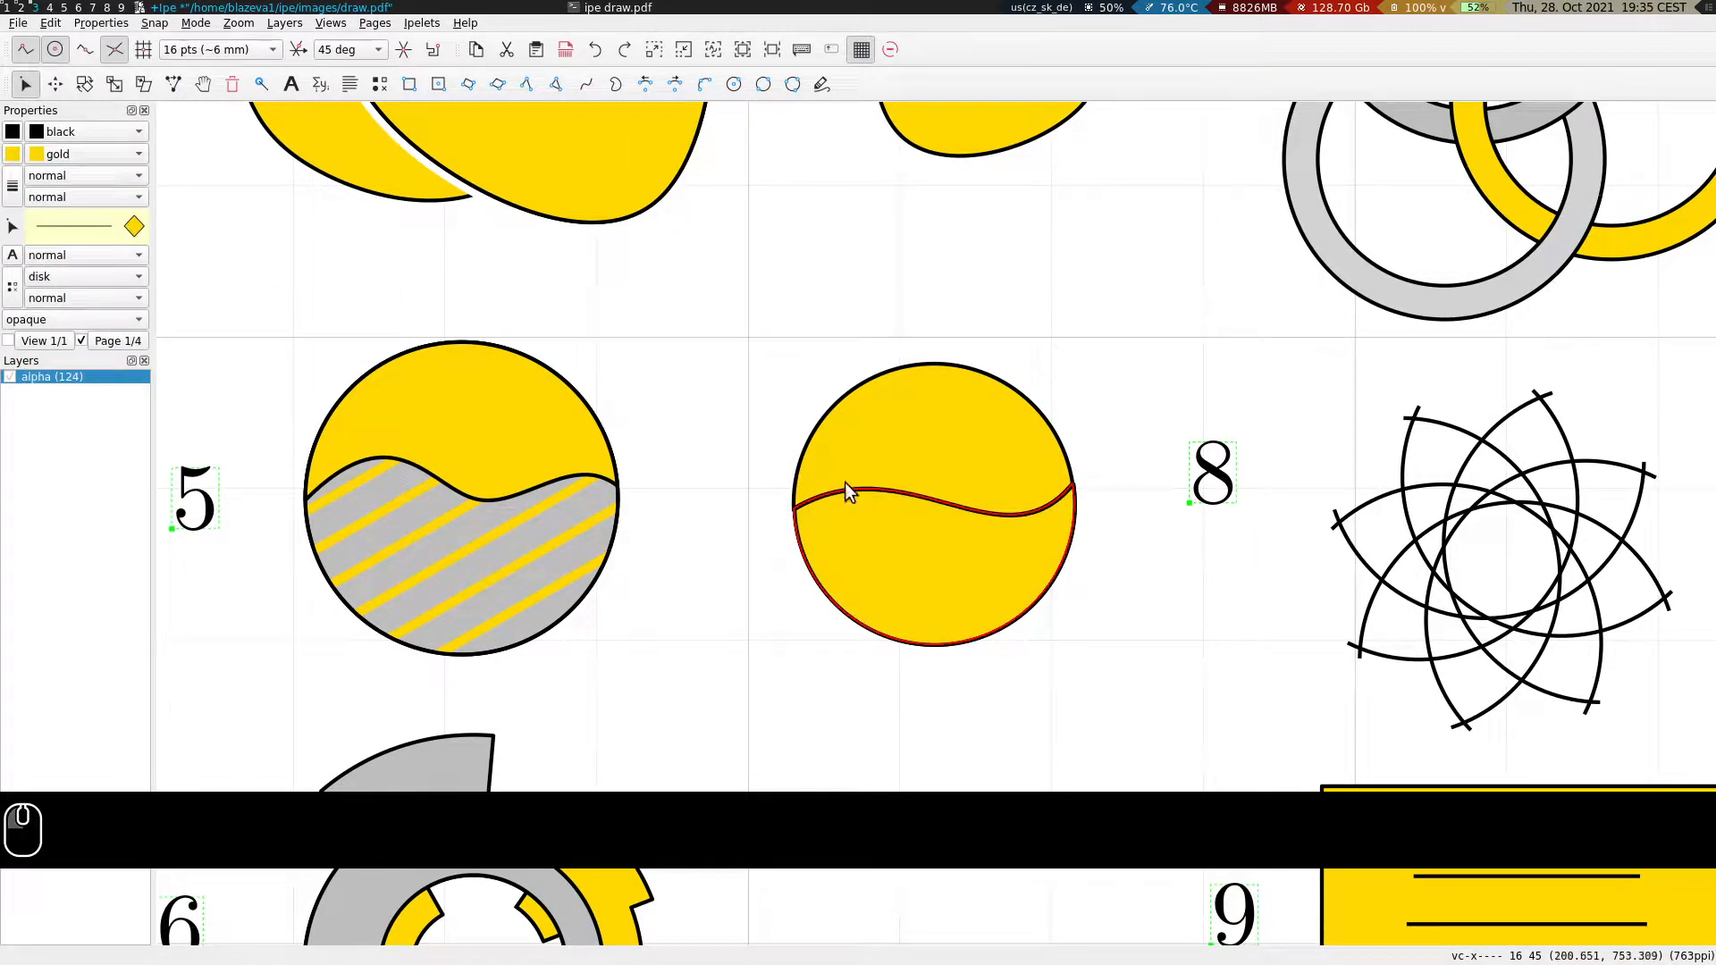
Apply the rising tiling pattern to the gold copy of the lower piece.
right_click(882, 574)
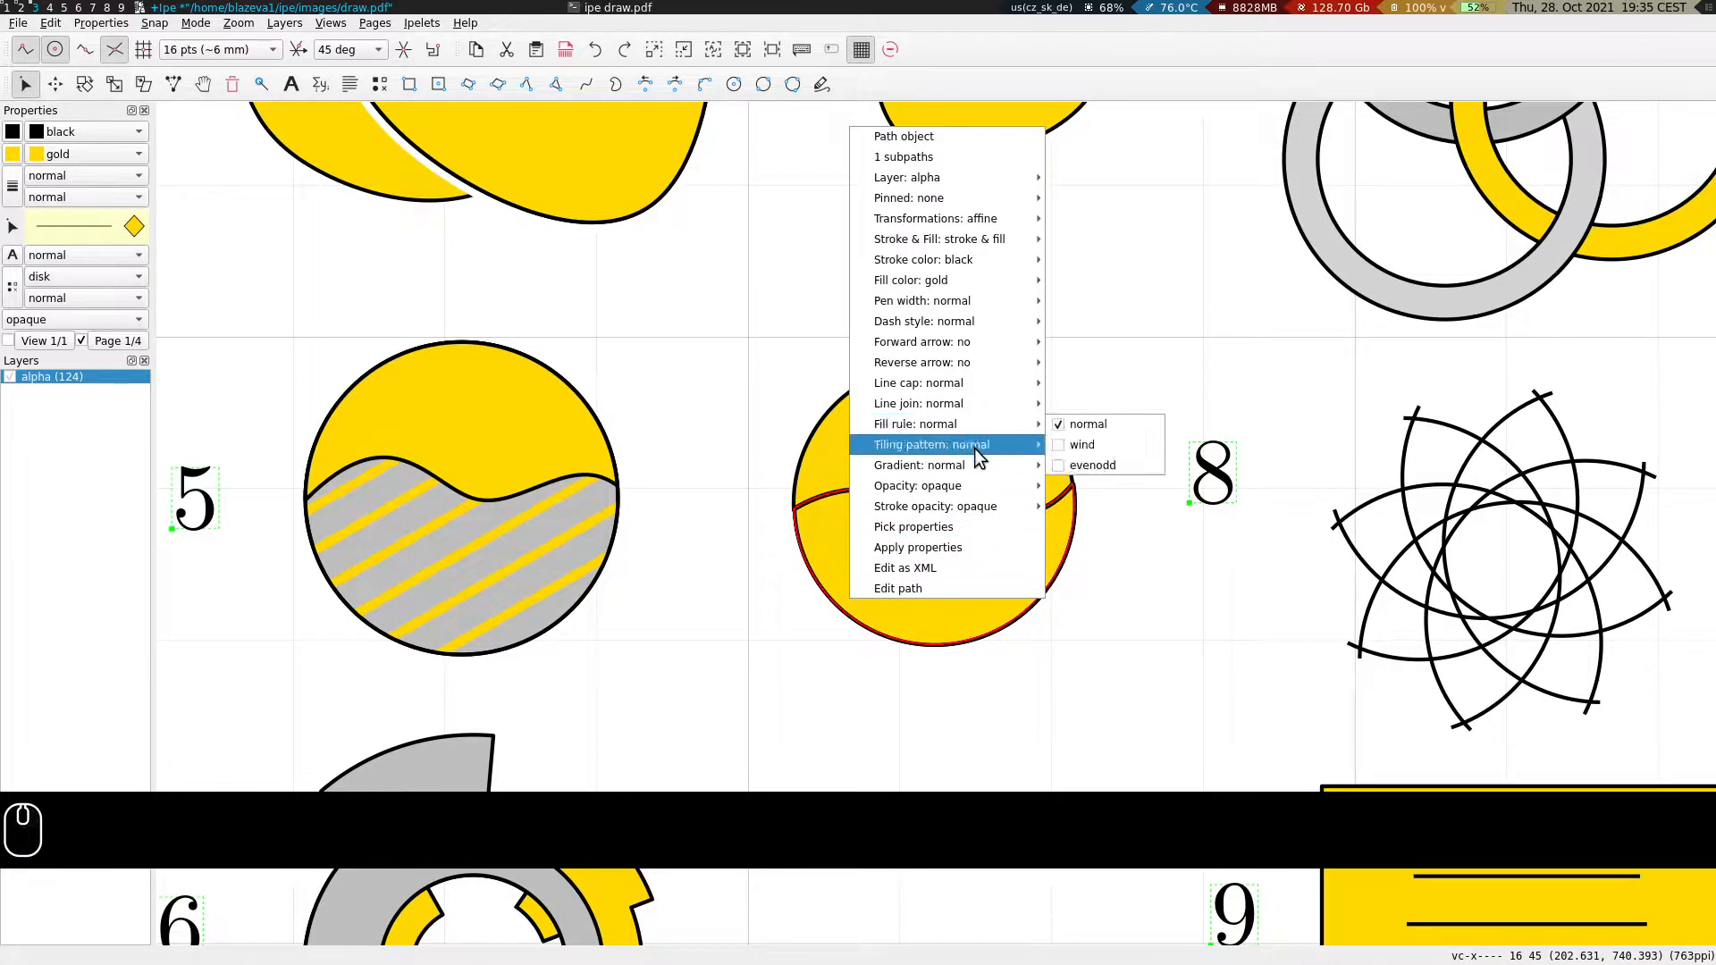
mouse_move(983, 447)
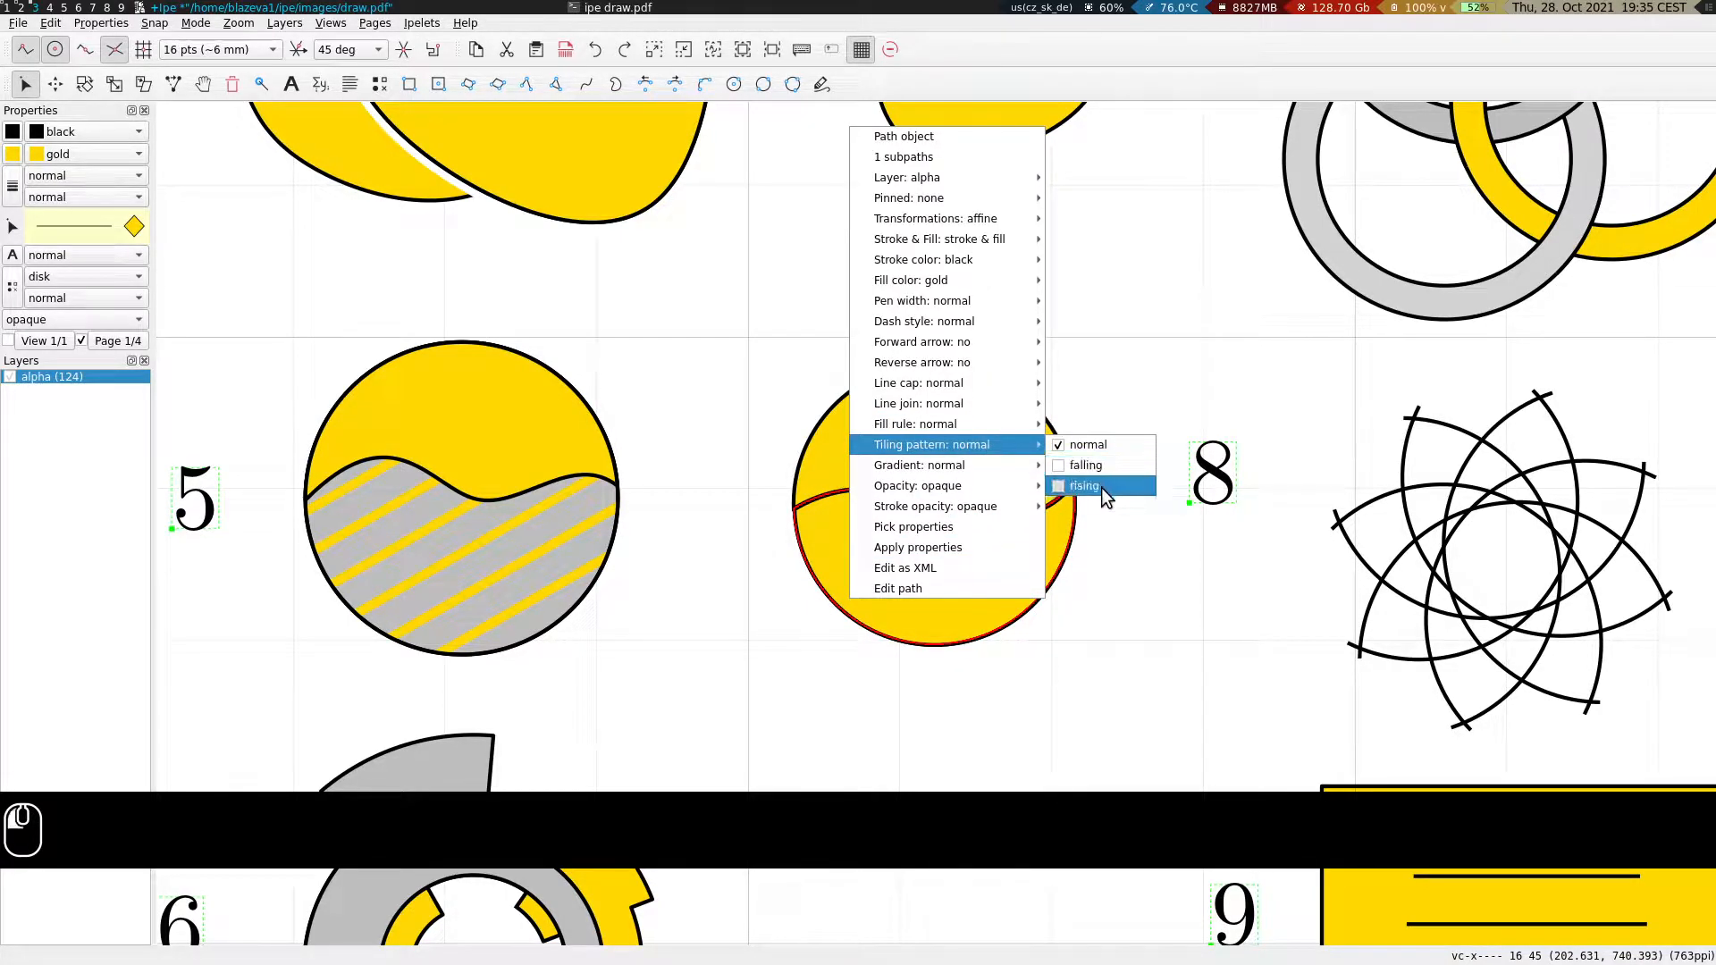
click(1101, 486)
Select all parts of the new striped circle and move it slightly up and to the left beside figure 5's original.
key(s)
drag(727, 305, 1123, 719)
key(t)
drag(1147, 679, 1114, 647)
key(s)
click(1121, 173)
click(780, 444)
key(t)
mouse_move(758, 476)
mouse_down()
mouse_move(850, 402)
mouse_move(758, 496)
mouse_up()
key(t)
key(s)
key(s)
click(717, 427)
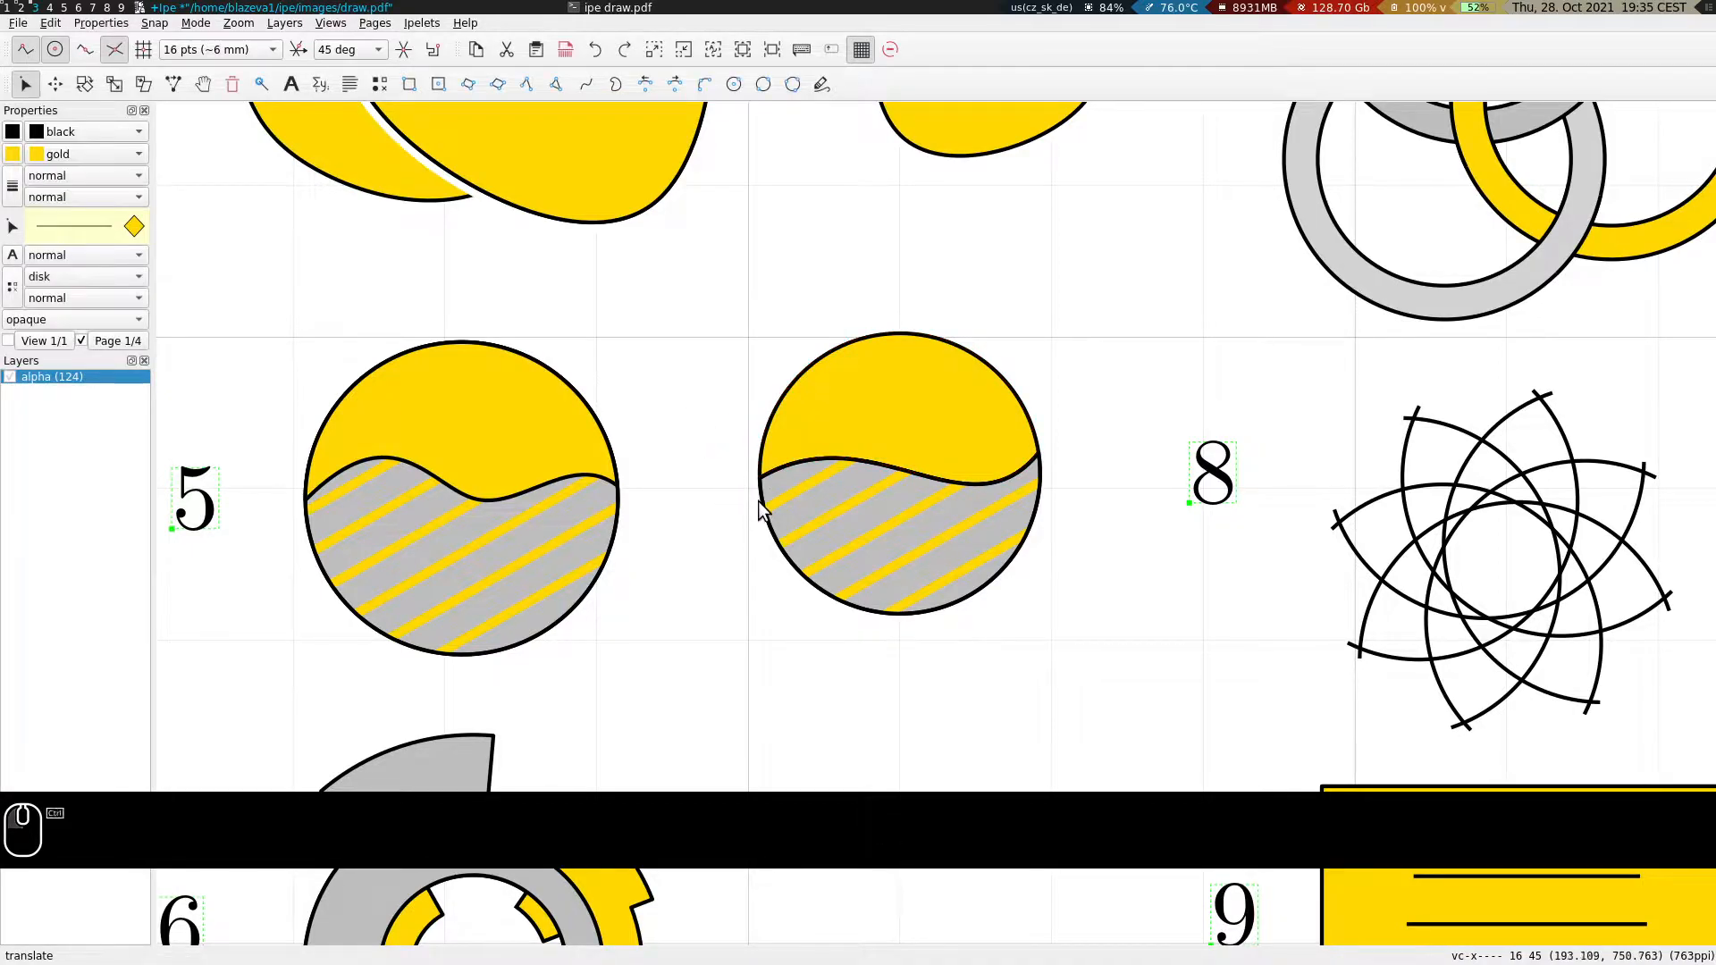
Draw six straight lines radiating from a common centre point in the empty space beside figure 6.
scroll(757, 508, up, 4)
scroll(673, 444, down, 1)
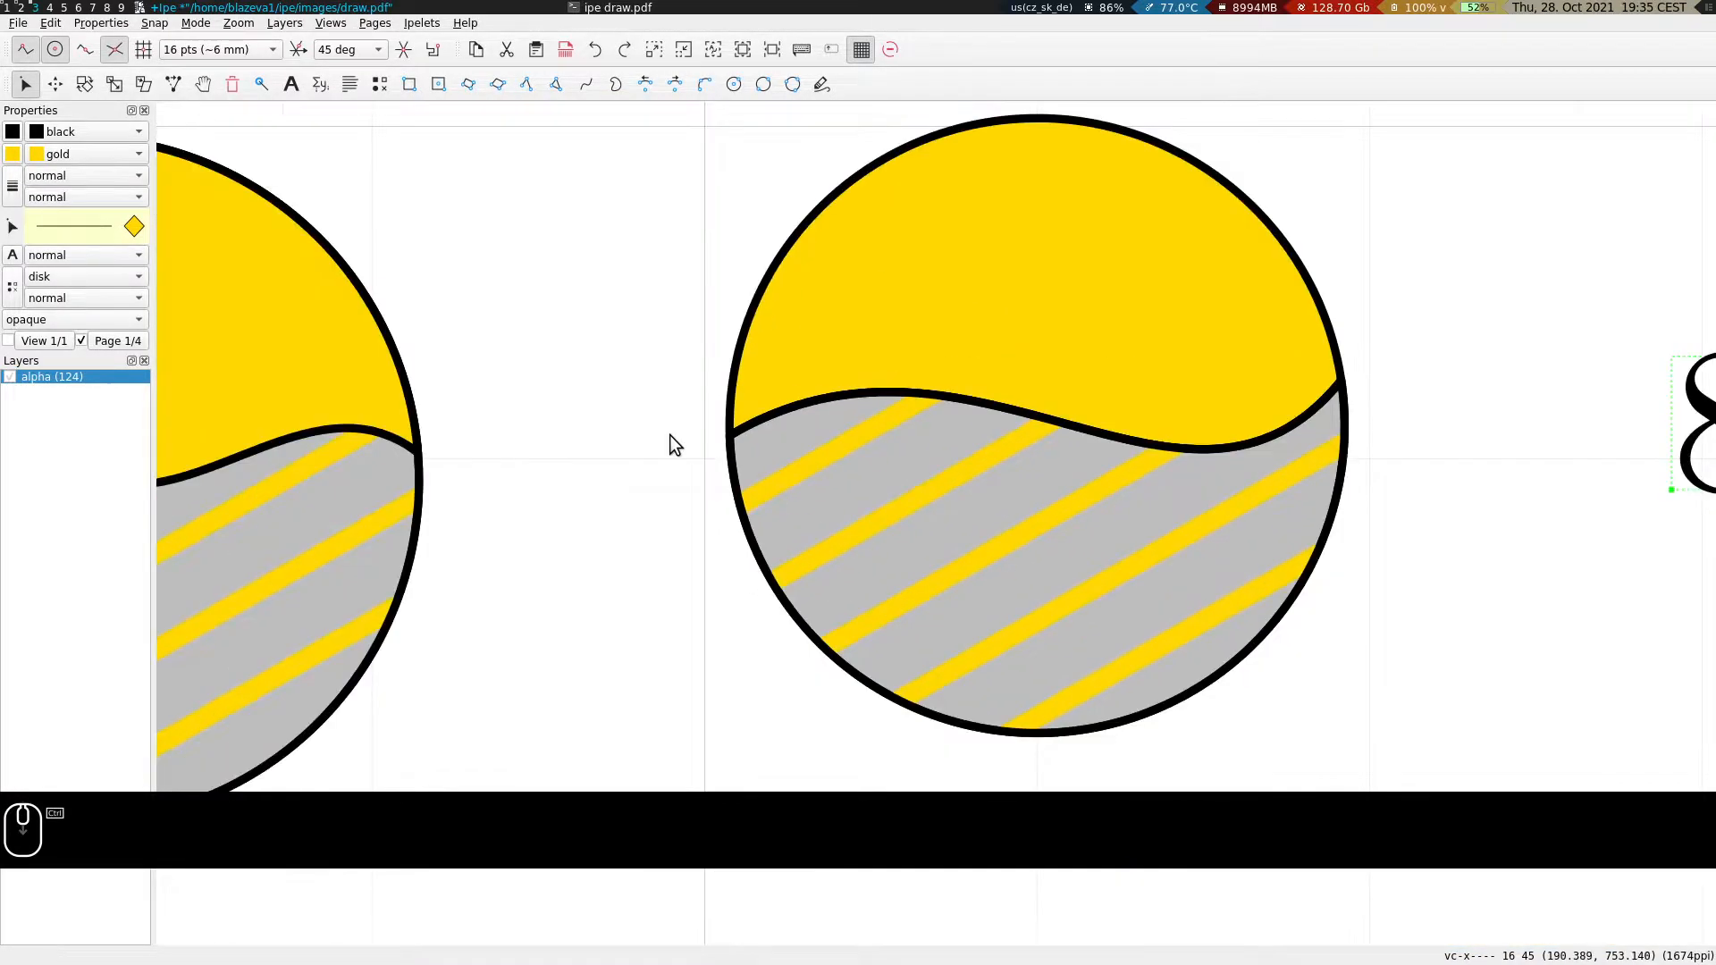
scroll(716, 441, down, 4)
key(s)
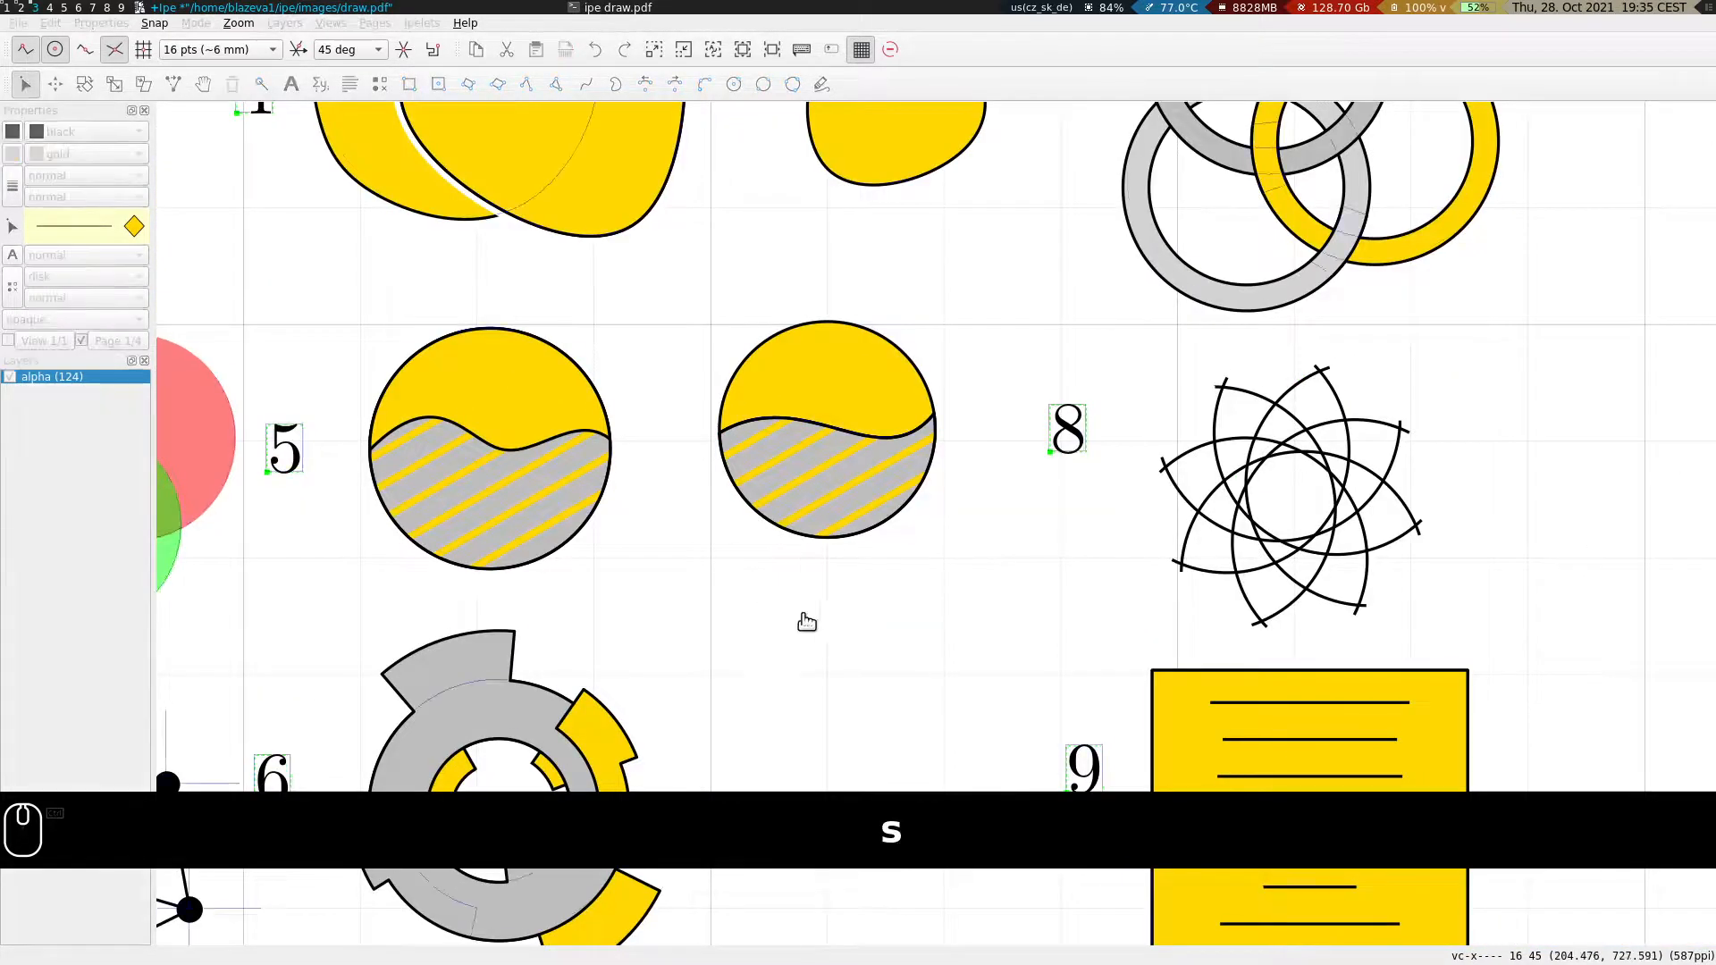
drag(807, 621, 838, 439)
drag(827, 516, 907, 481)
scroll(896, 594, up, 2)
scroll(781, 587, down, 1)
key(s)
drag(926, 384, 906, 400)
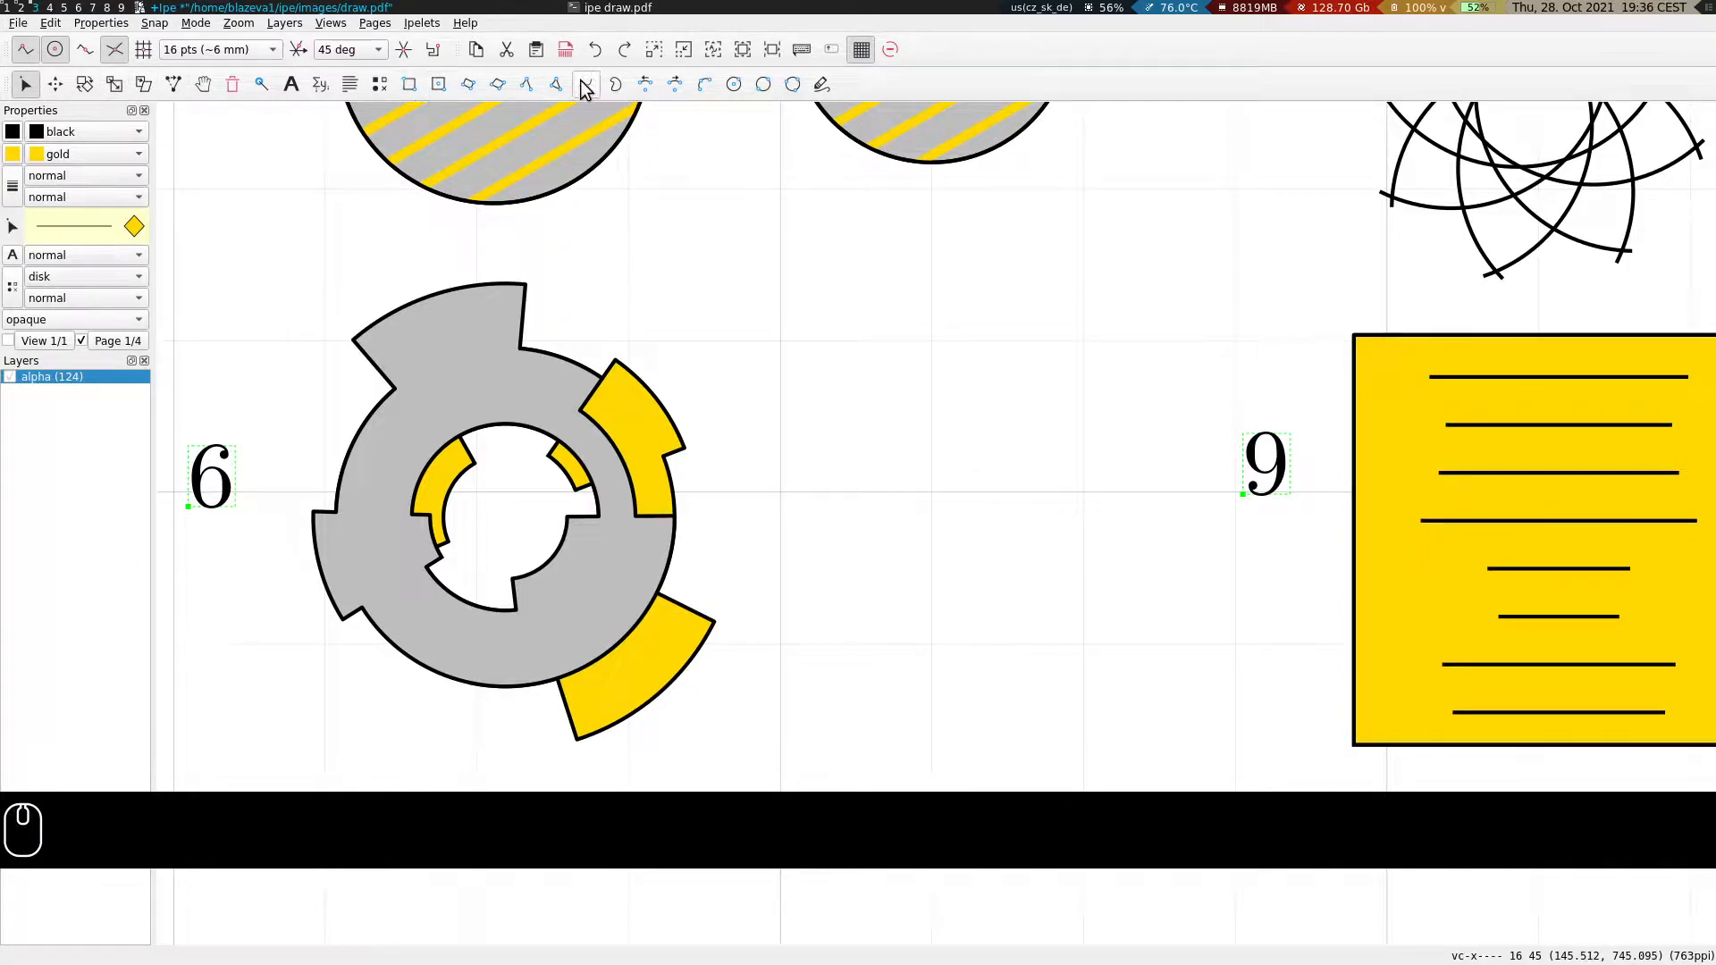
click(529, 87)
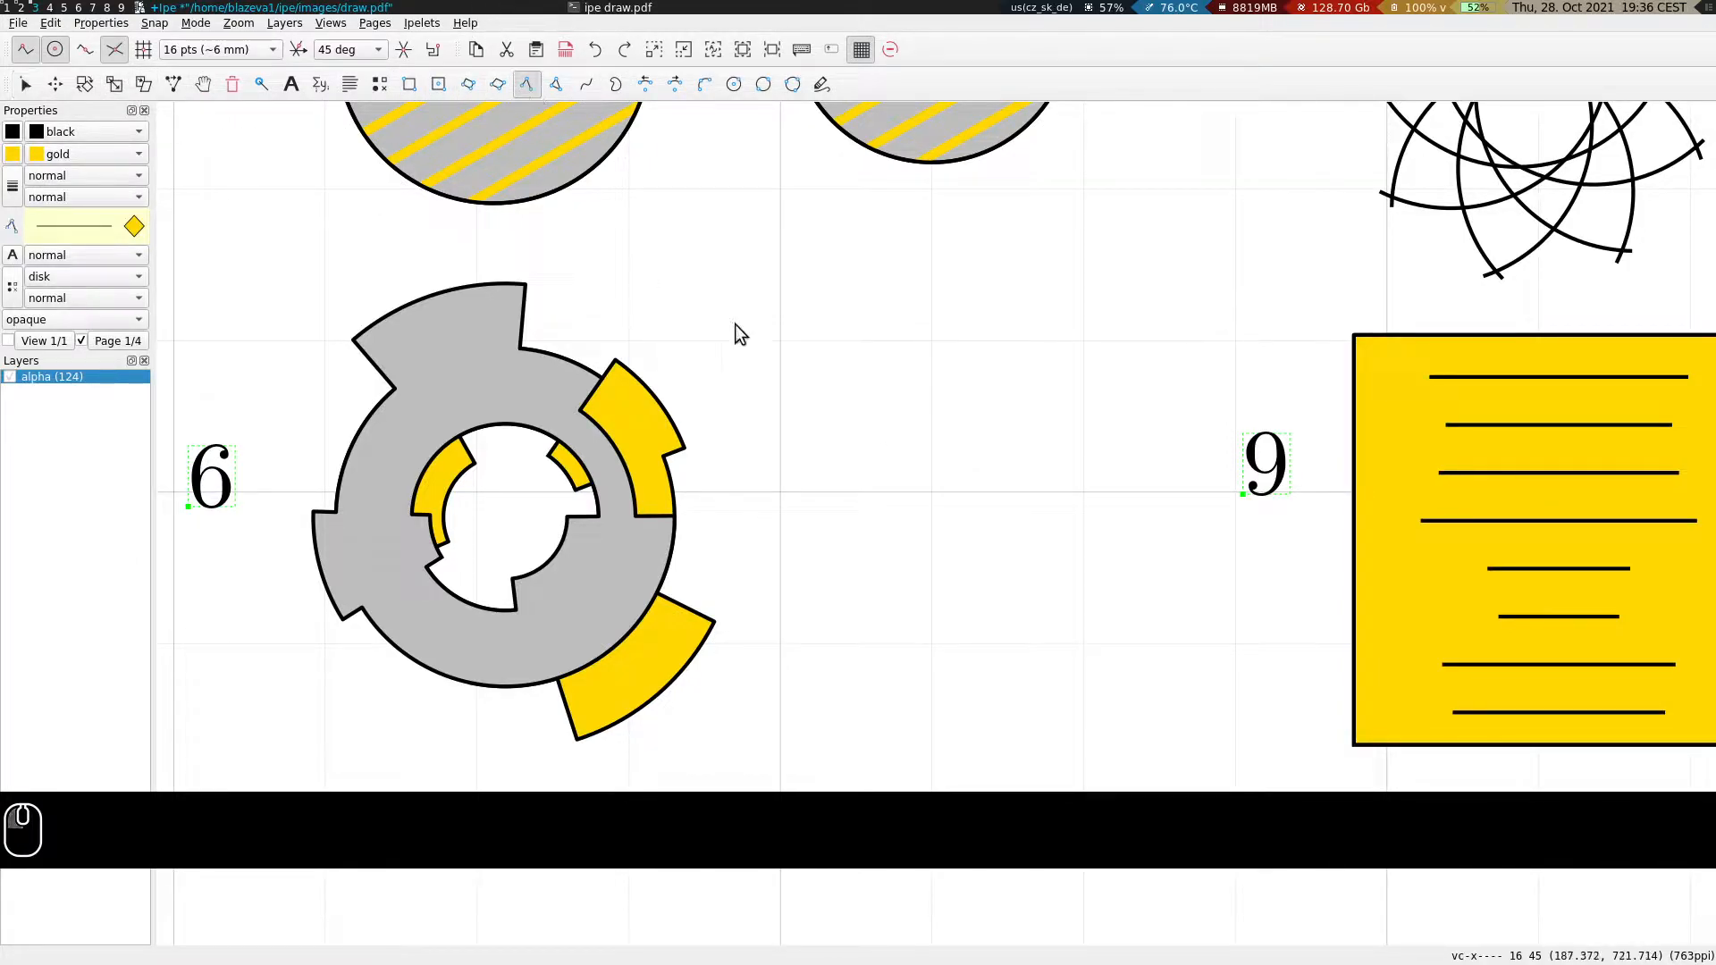
drag(945, 477, 1162, 302)
mouse_move(941, 476)
mouse_down()
mouse_move(1001, 223)
mouse_move(931, 459)
mouse_move(799, 255)
mouse_move(746, 501)
mouse_move(923, 549)
mouse_move(880, 658)
mouse_move(1011, 504)
mouse_move(1178, 658)
mouse_up()
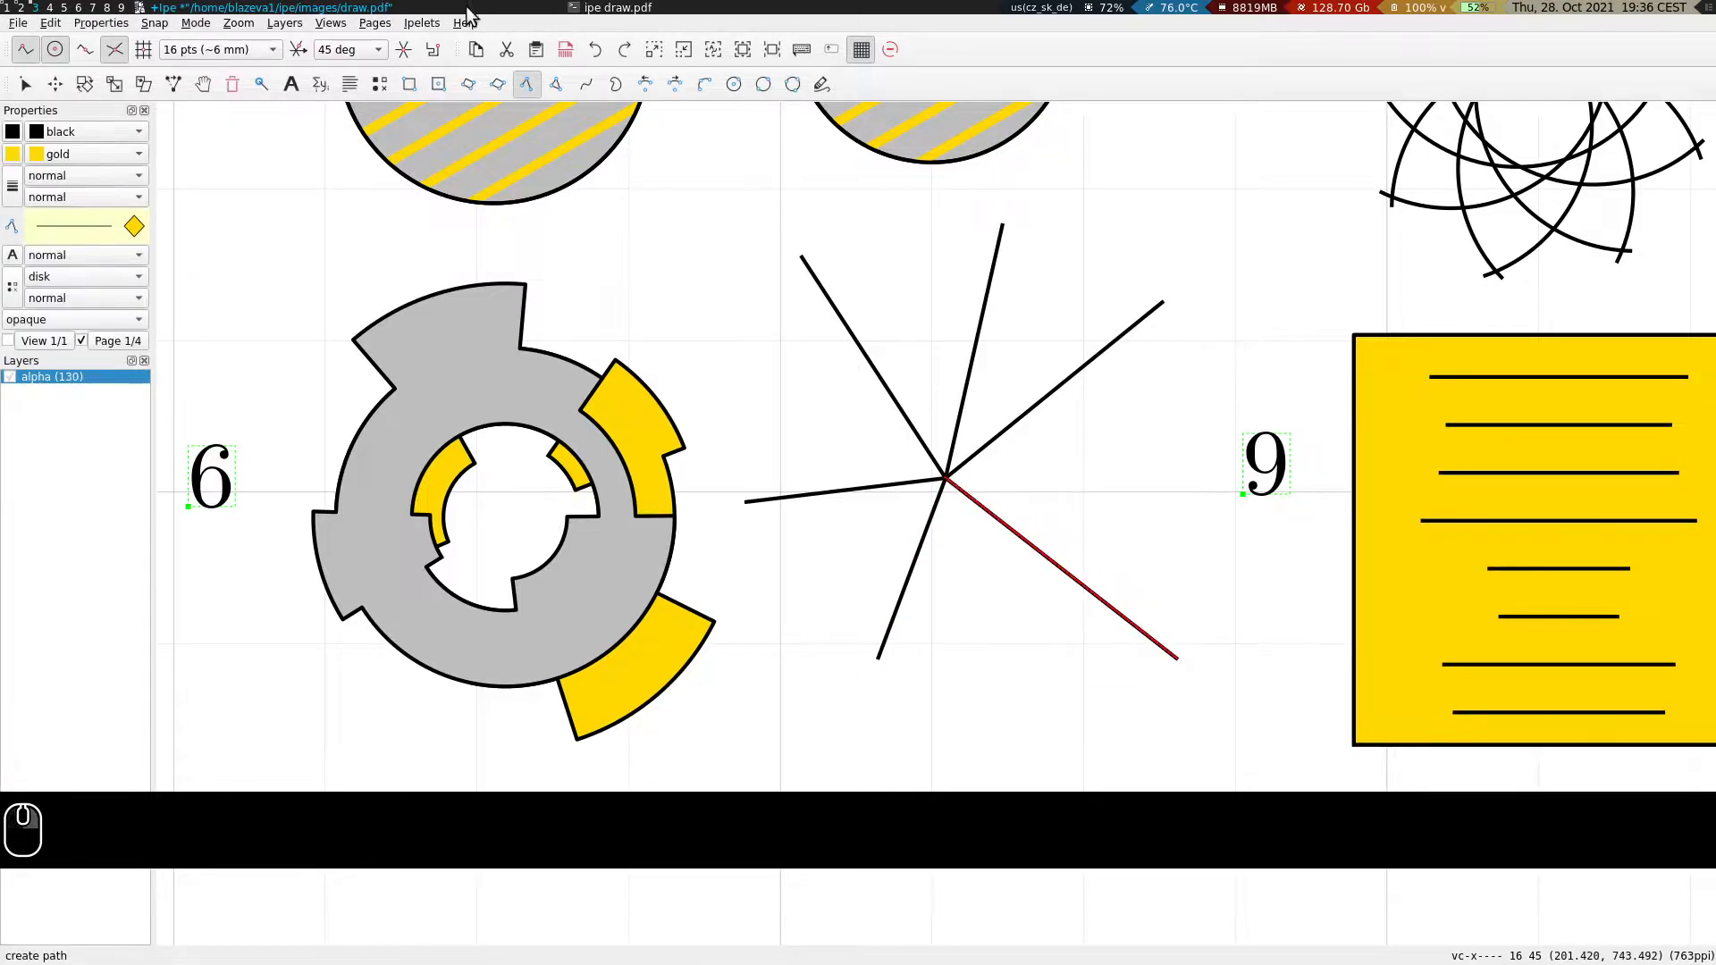
click(675, 96)
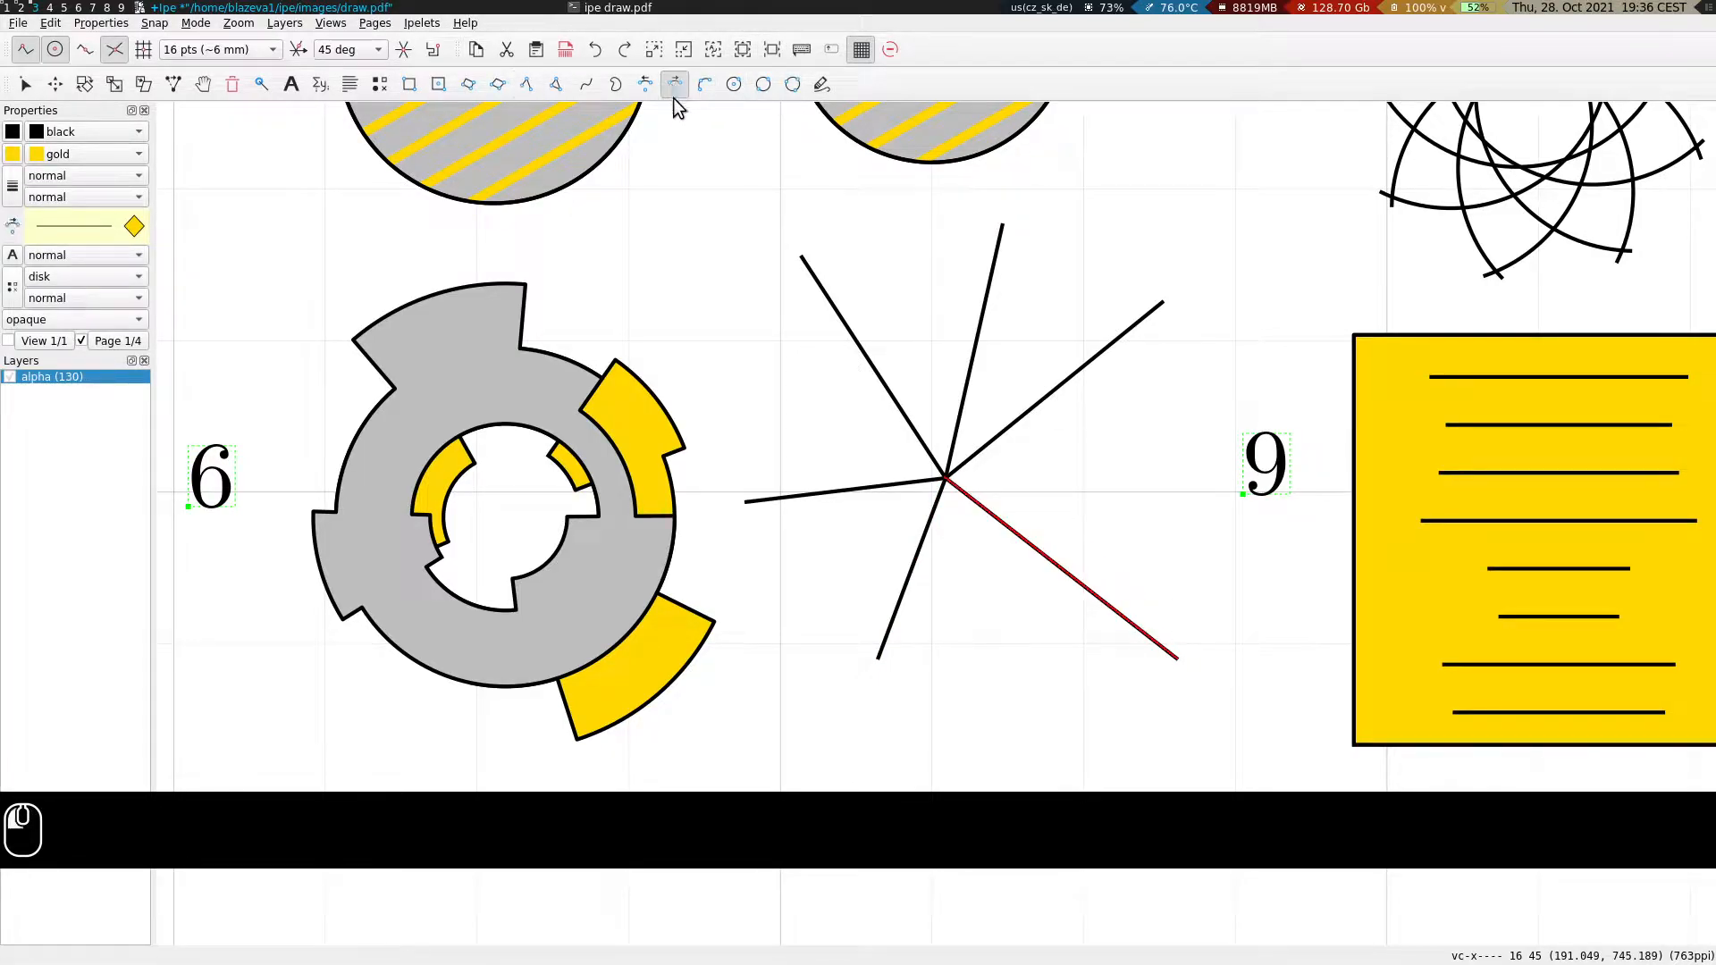
click(953, 474)
click(1067, 384)
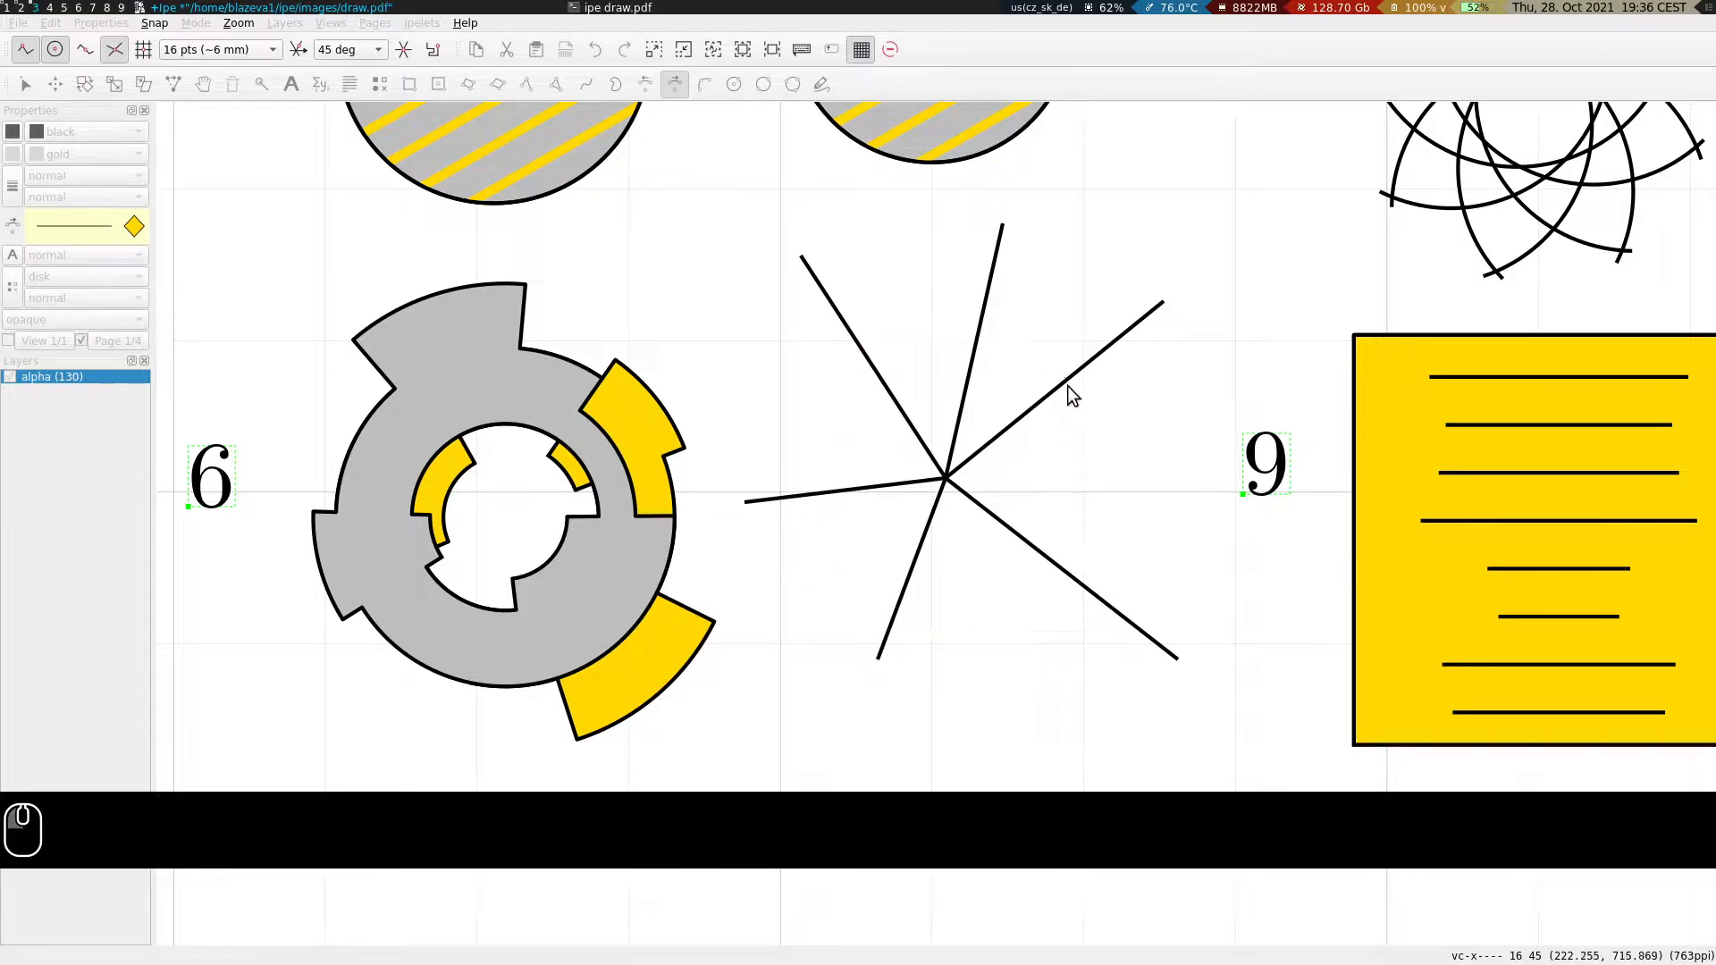
click(1064, 482)
key(Delete)
With only vertex and boundary snapping, draw a clockwise gold-filled arc about the lines' common centre, from the upper-right line to the lower-right line.
click(114, 51)
click(55, 49)
click(948, 484)
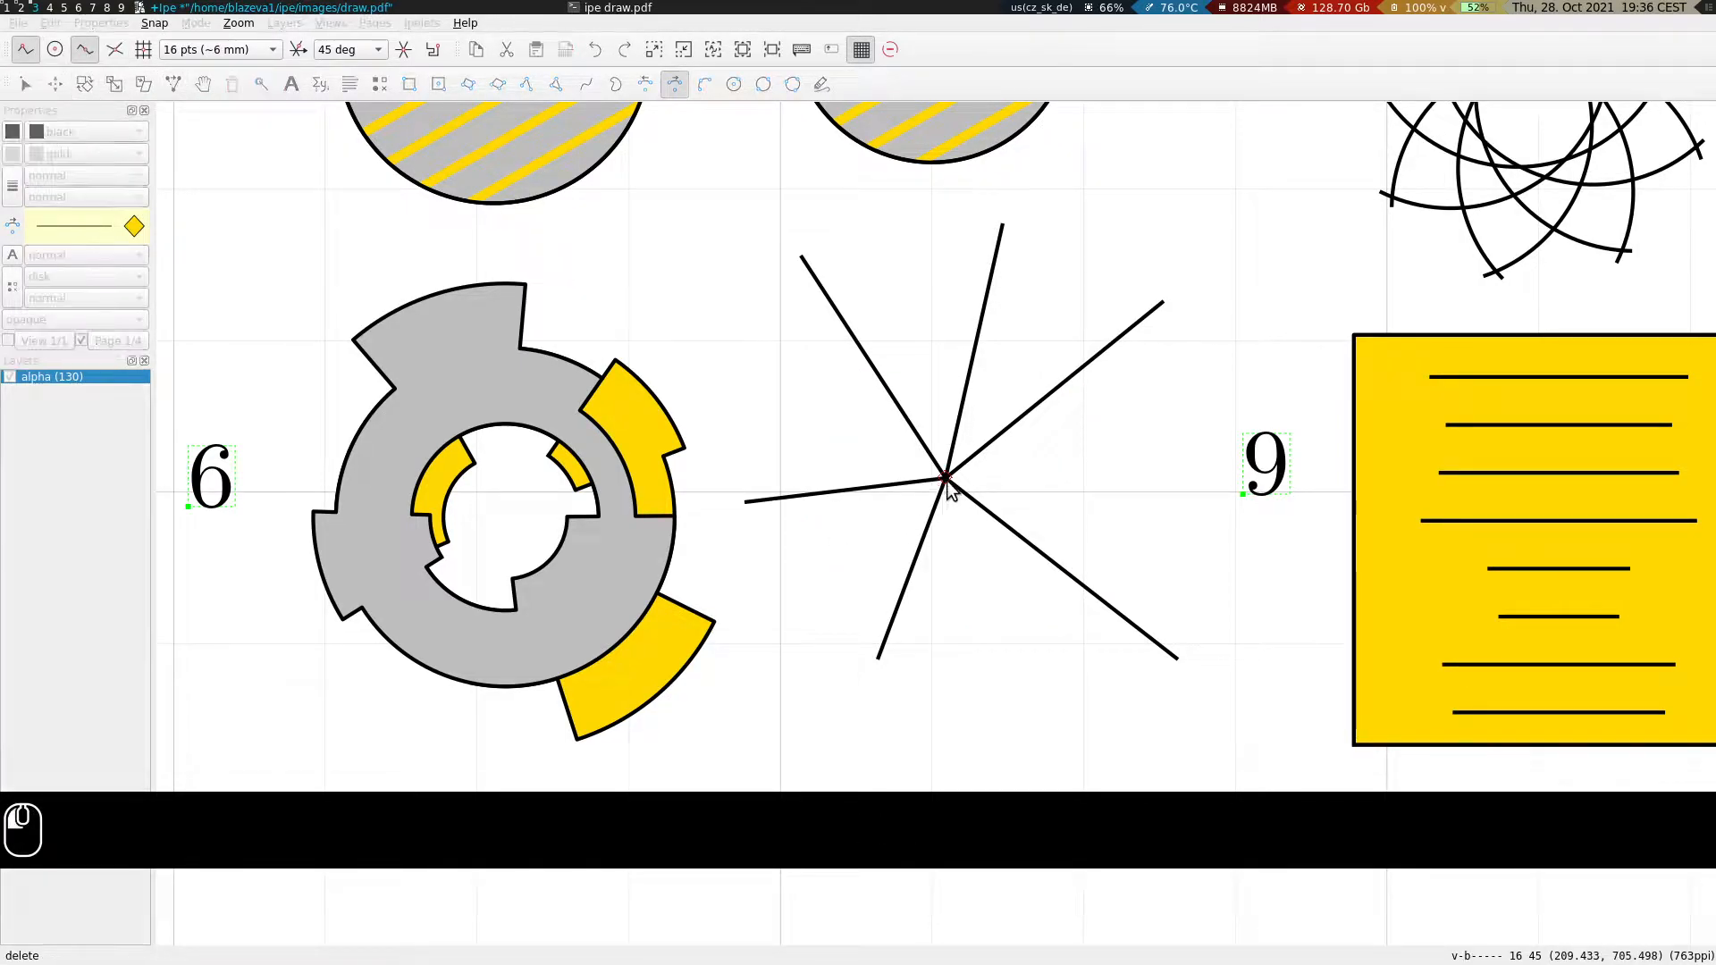
click(1081, 377)
click(1083, 584)
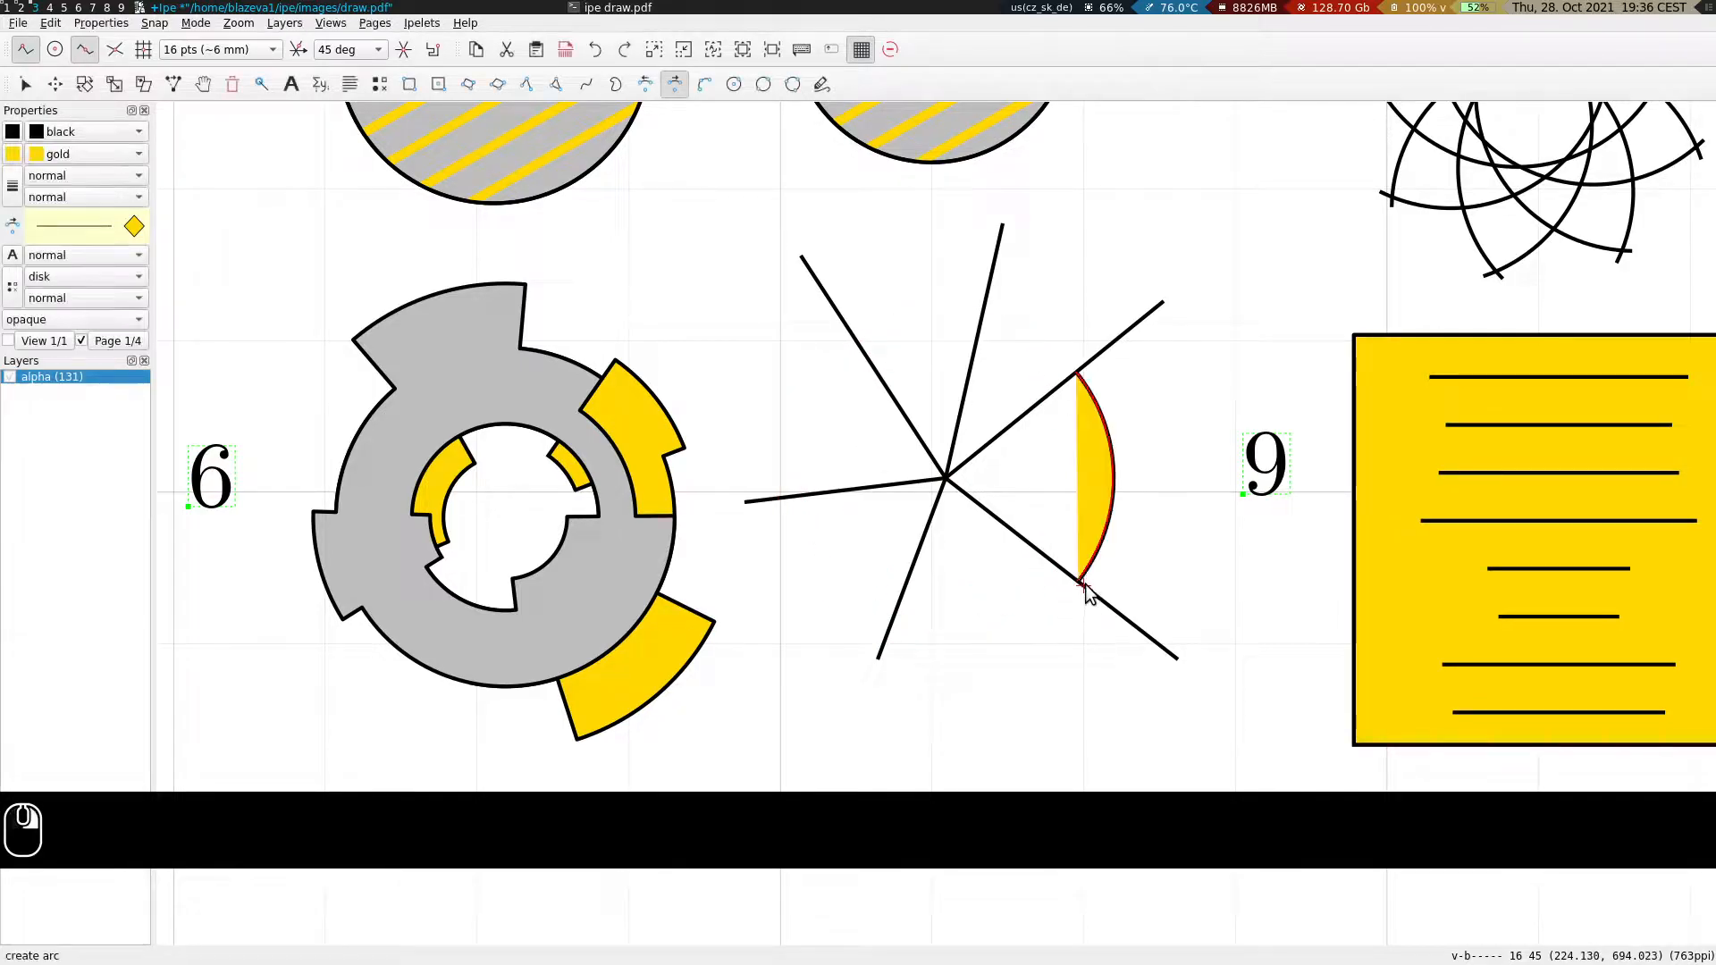
Switch to unfilled outlines and draw a clockwise arc about the lines' common centre, from the lower-right line to the lower line.
click(134, 226)
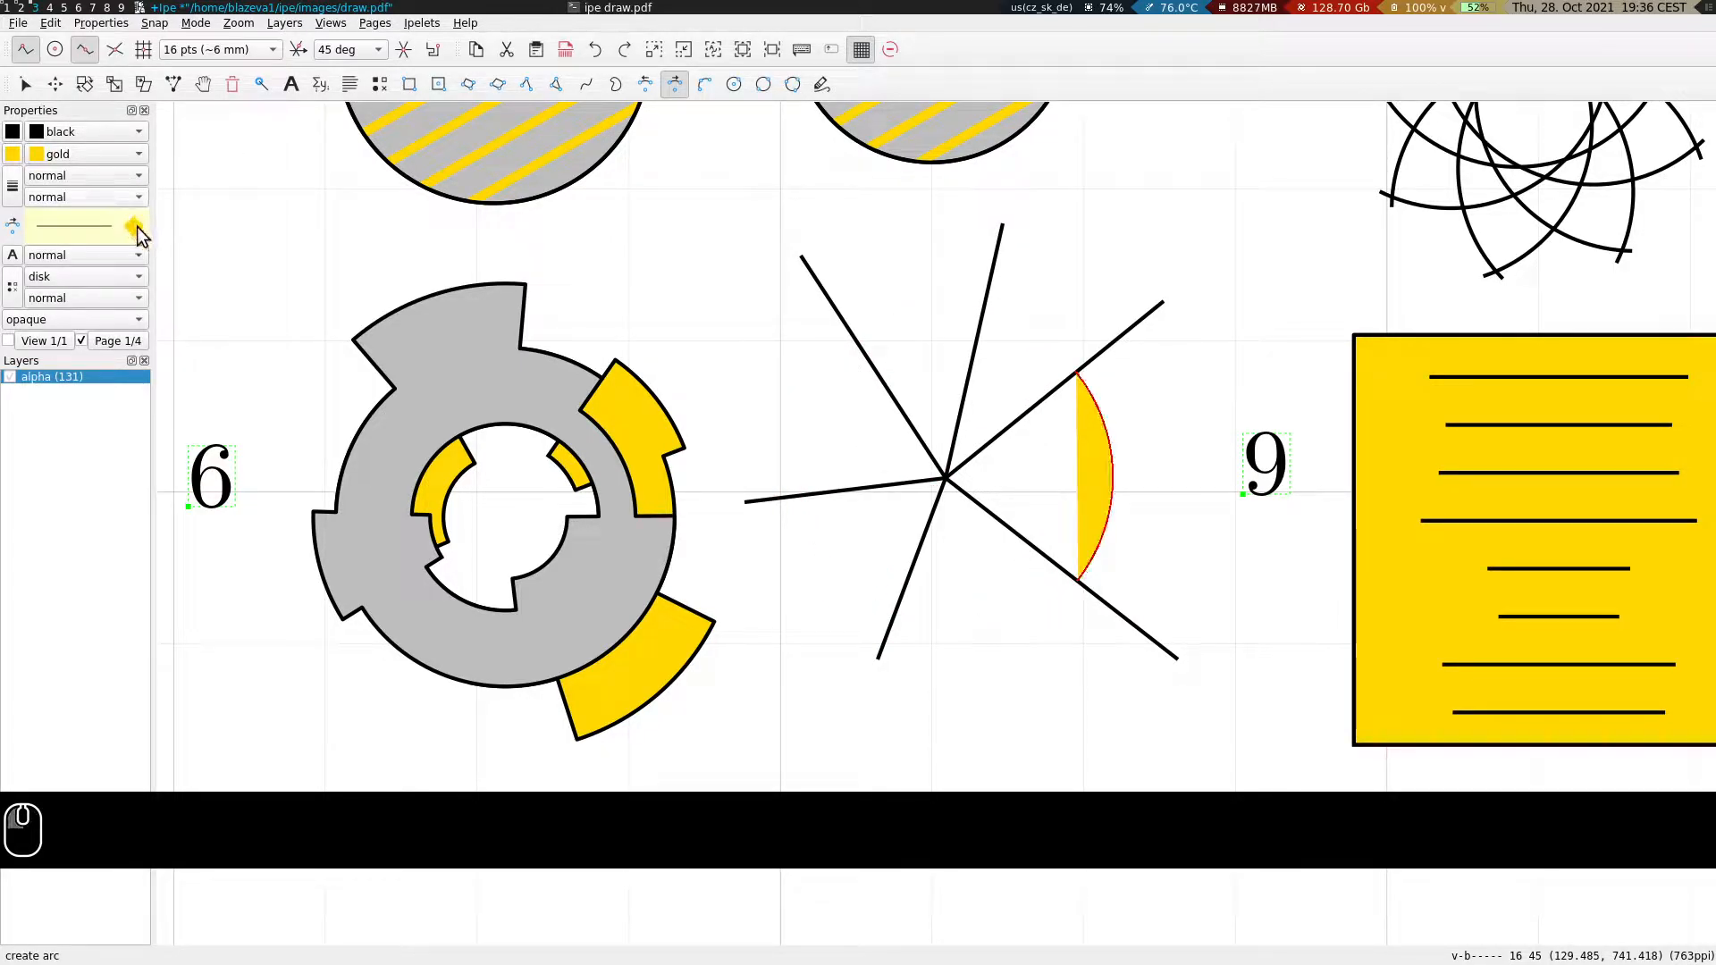
click(134, 226)
click(952, 487)
click(1044, 559)
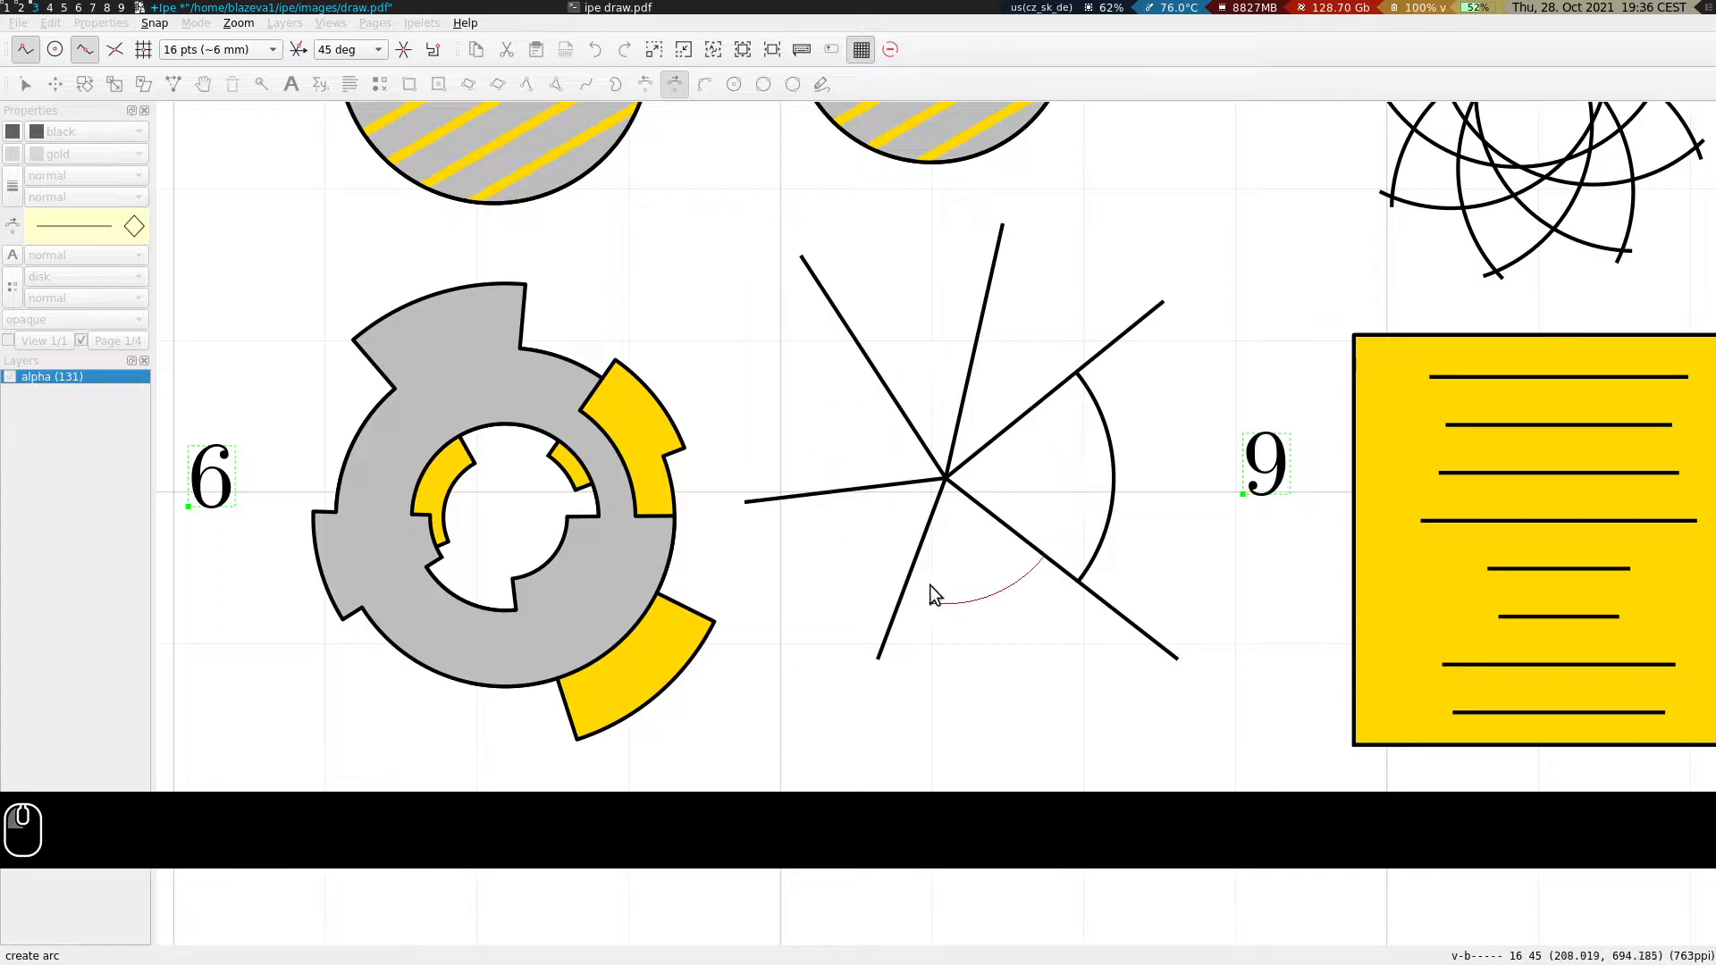
click(904, 596)
Draw four more clockwise arcs of differing radii about the common centre, covering the remaining sectors from the lower line round to the upper-right line.
click(947, 480)
click(899, 597)
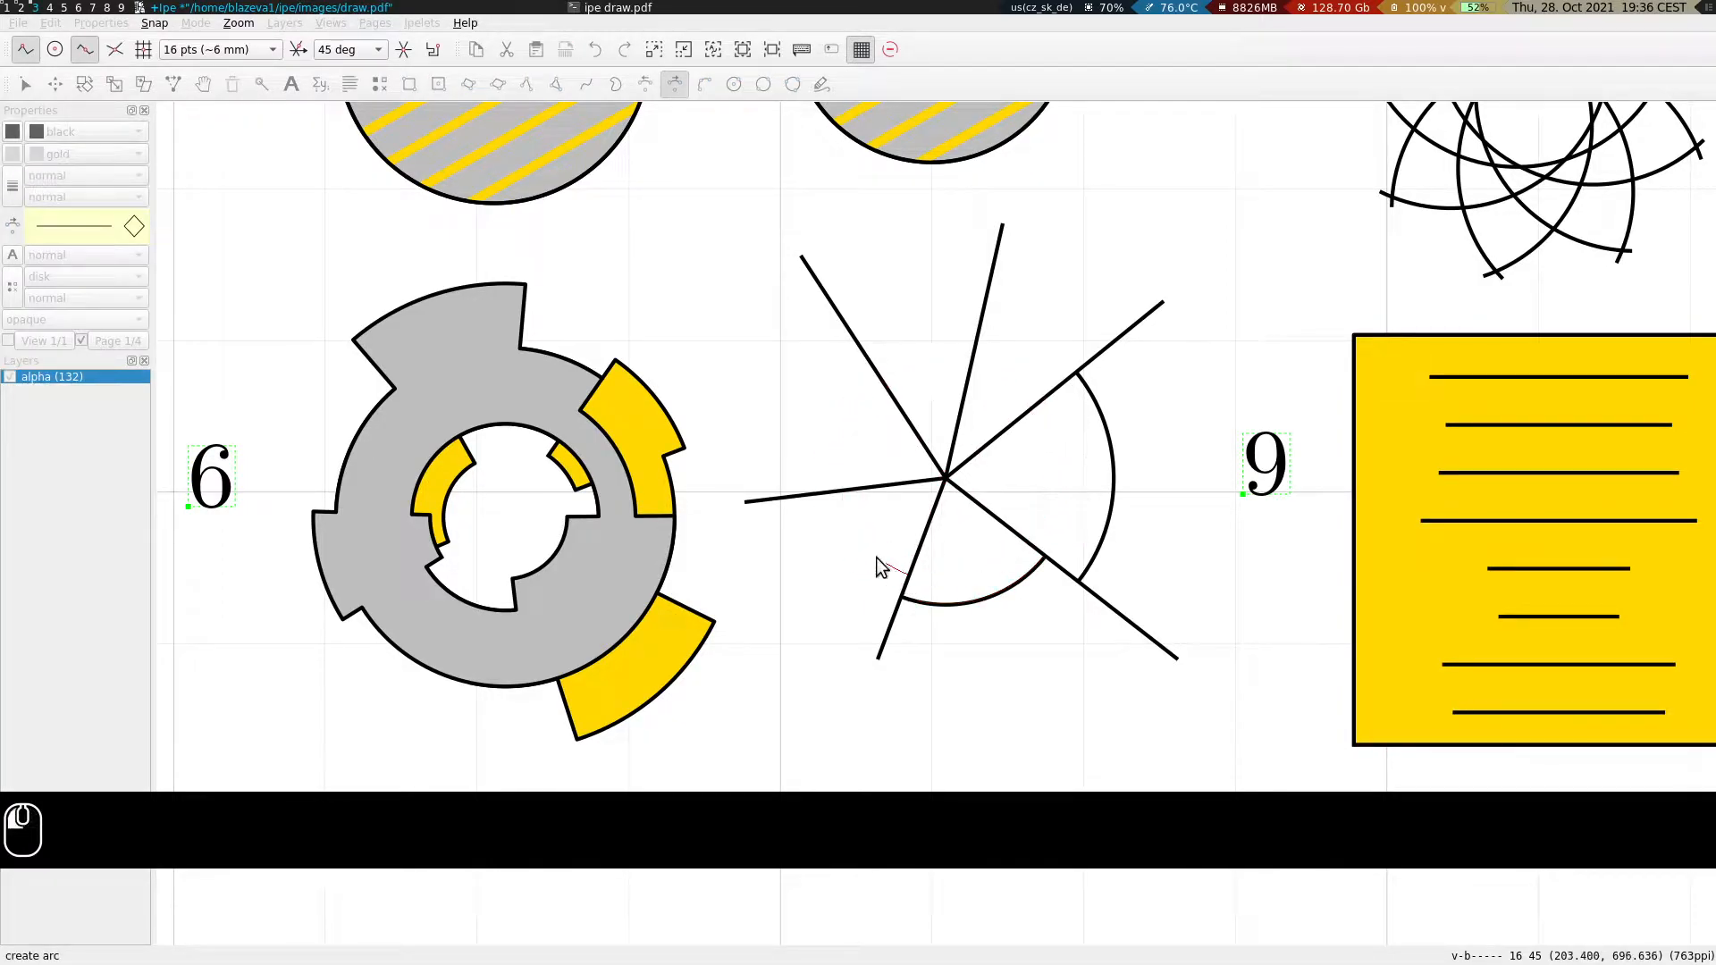
click(845, 490)
click(946, 481)
click(811, 492)
click(871, 366)
click(946, 480)
click(881, 379)
click(970, 362)
click(945, 480)
click(975, 346)
click(1052, 393)
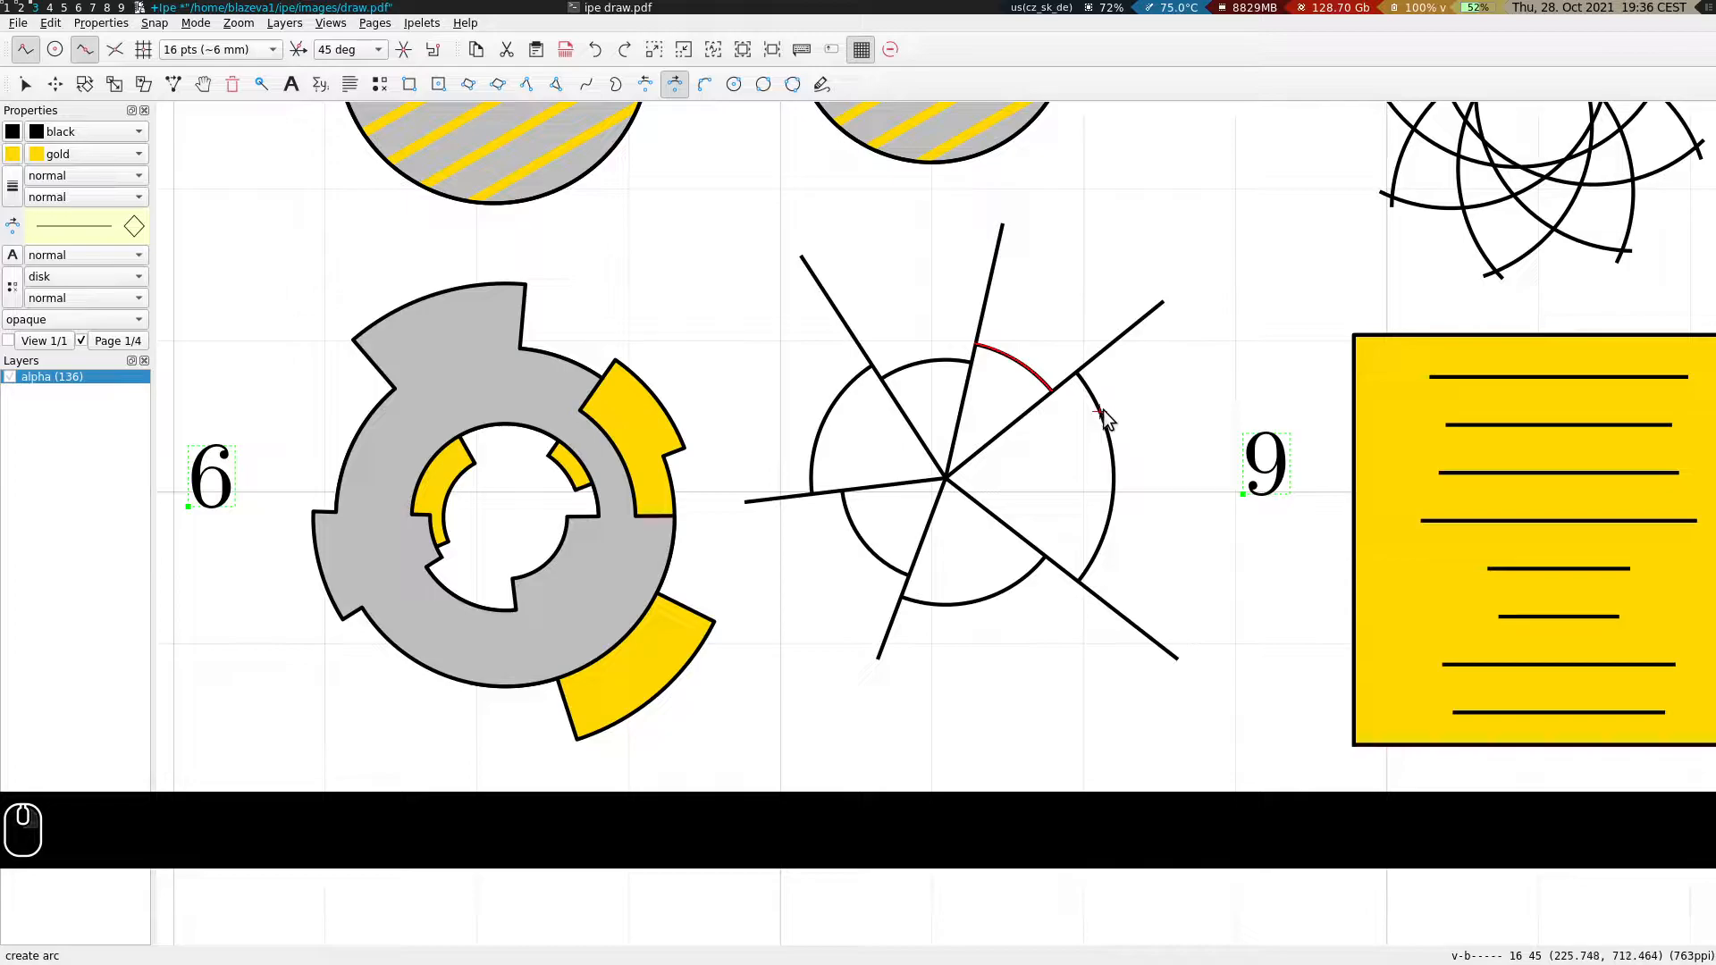
Delete the six straight radiating lines, keeping only the arcs.
key(s)
click(996, 268)
key(Delete)
click(1137, 326)
key(Delete)
click(1133, 658)
key(Delete)
click(856, 636)
key(Delete)
click(765, 483)
key(Delete)
click(817, 279)
key(Delete)
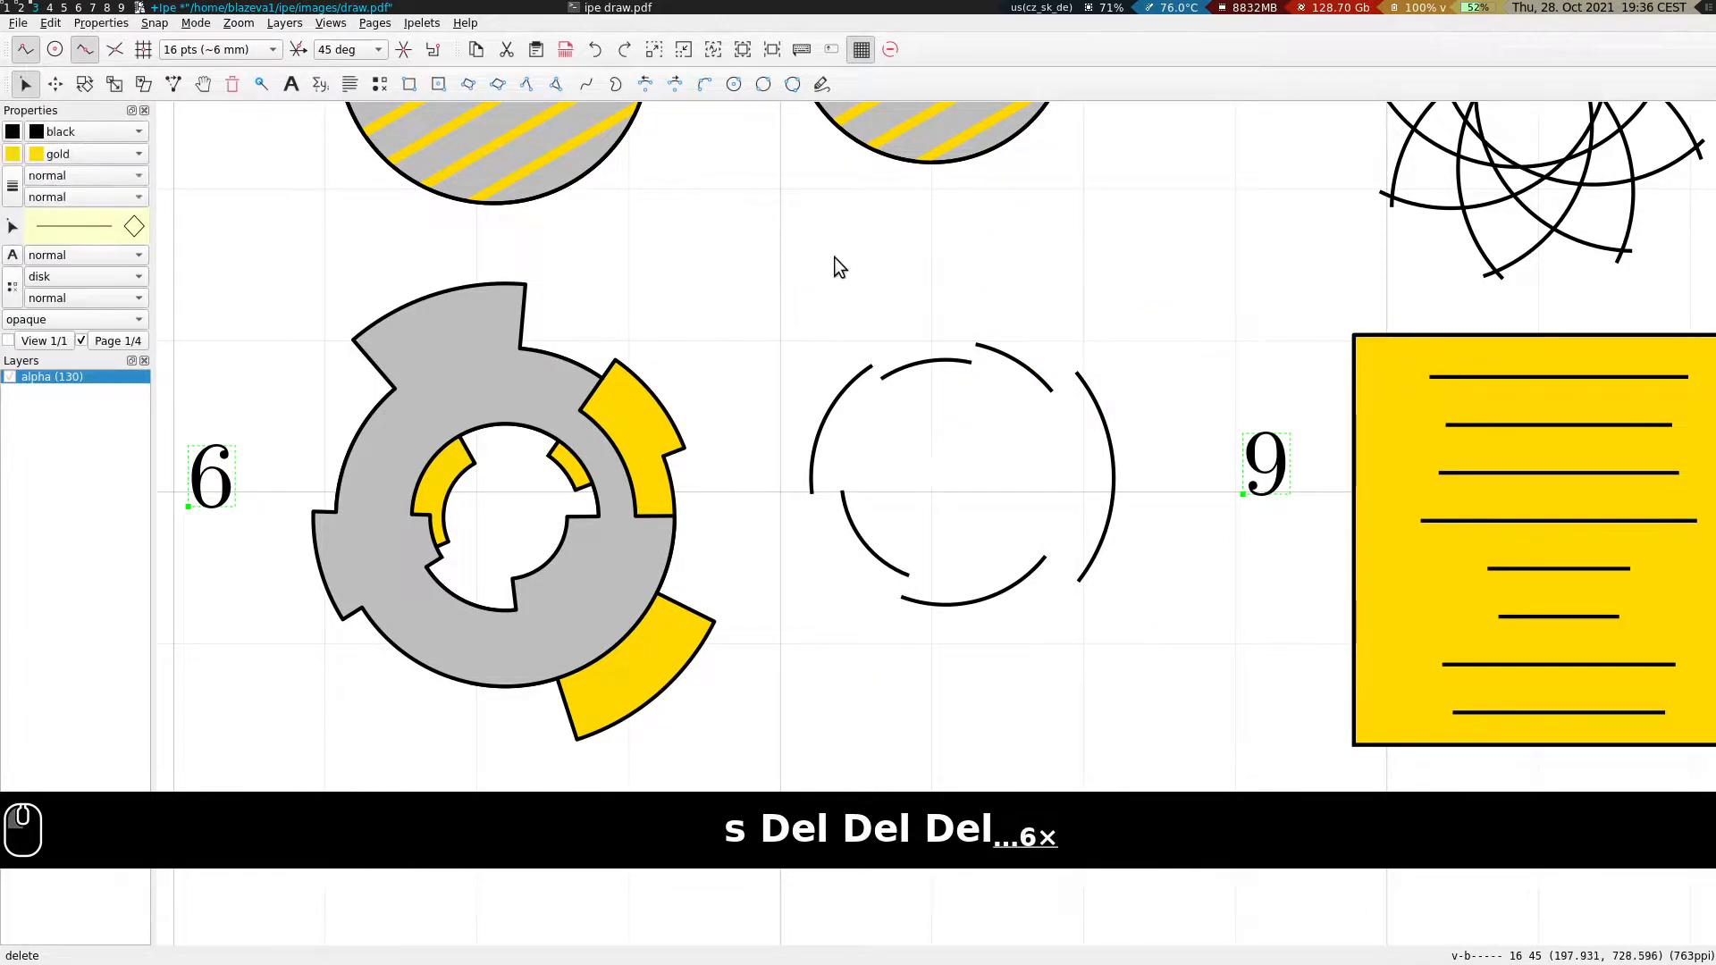
Connect the end points of neighbouring arcs with six short straight segments to close the stepped outline.
key(i)
click(1052, 391)
right_click(1077, 373)
click(1080, 581)
right_click(1043, 556)
click(902, 597)
right_click(907, 575)
click(841, 490)
right_click(810, 492)
click(872, 365)
right_click(881, 378)
click(972, 361)
right_click(975, 345)
Select all the arcs and connecting segments and join them into one path.
key(s)
drag(774, 297, 1099, 641)
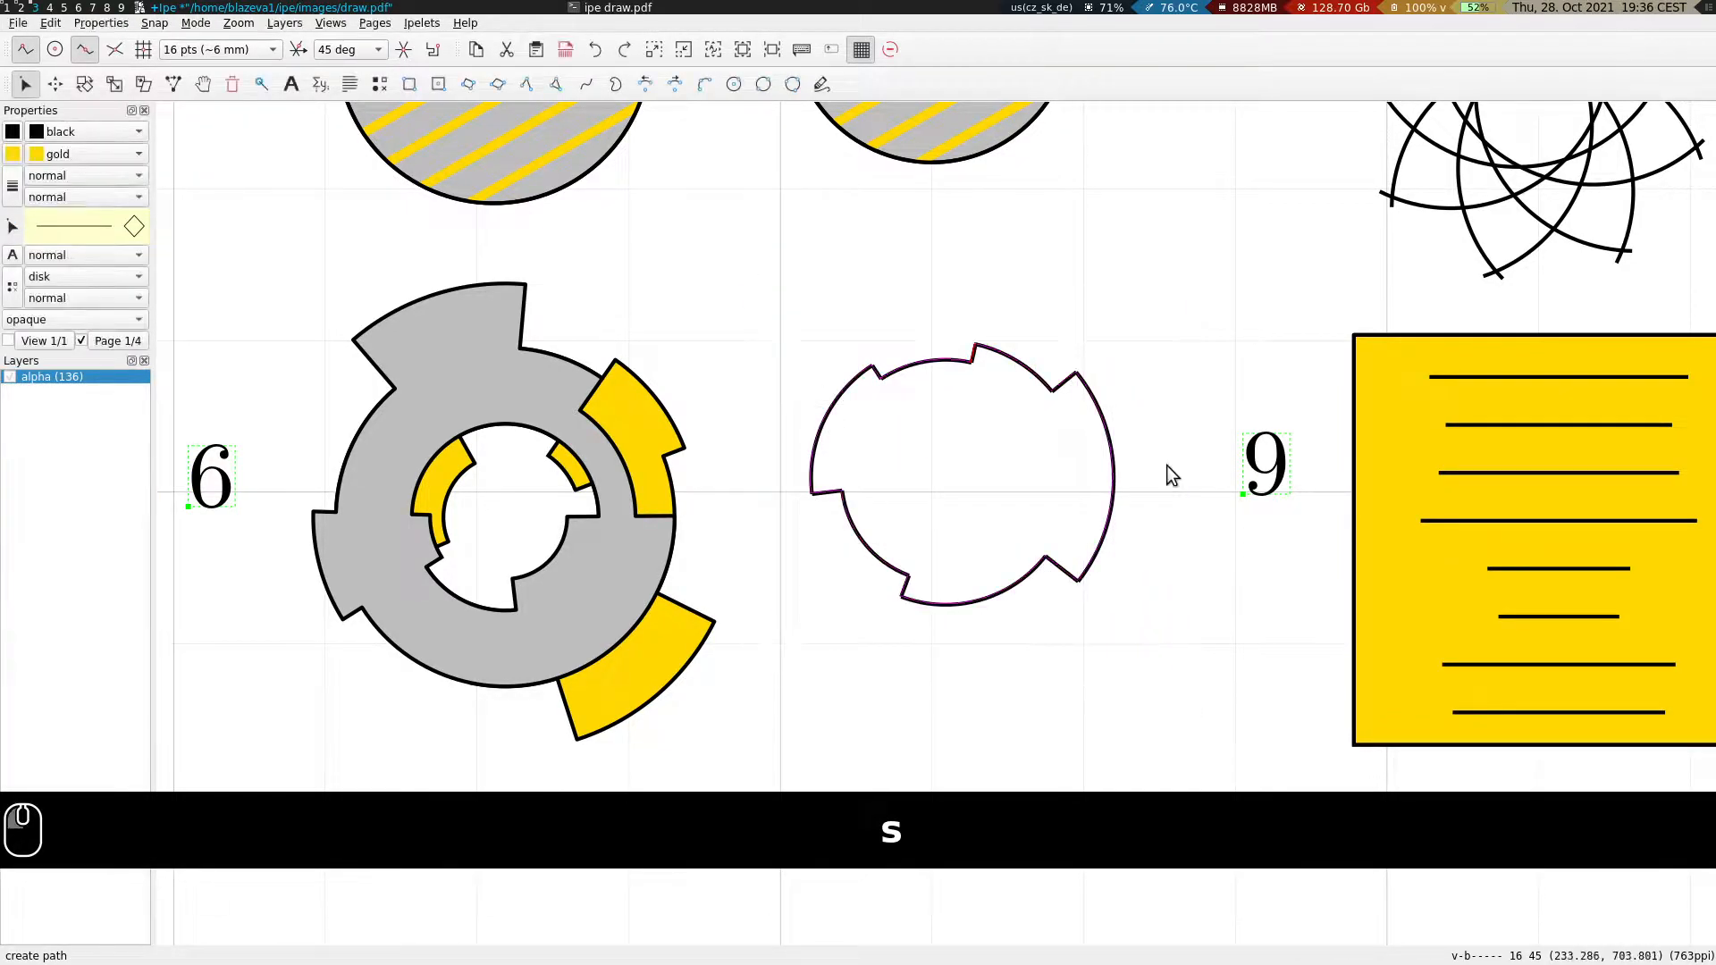
right_click(1043, 314)
click(1096, 796)
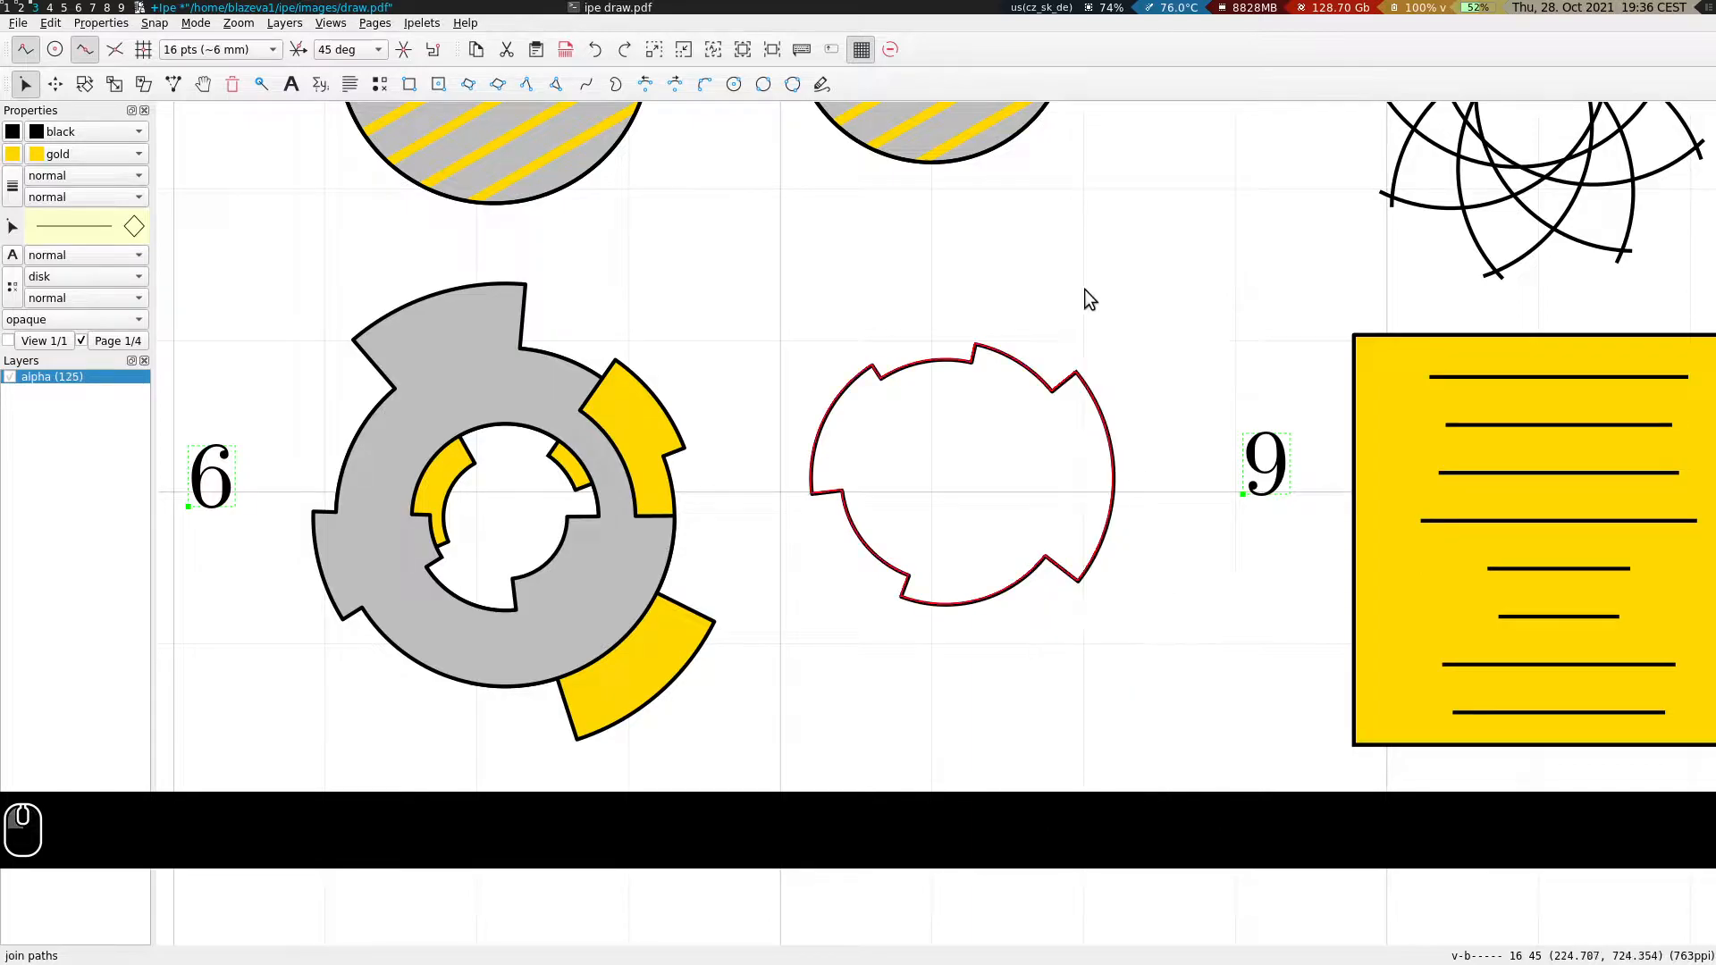
Make the joined stepped outline stroked and filled with gold.
scroll(979, 514, up, 1)
click(132, 226)
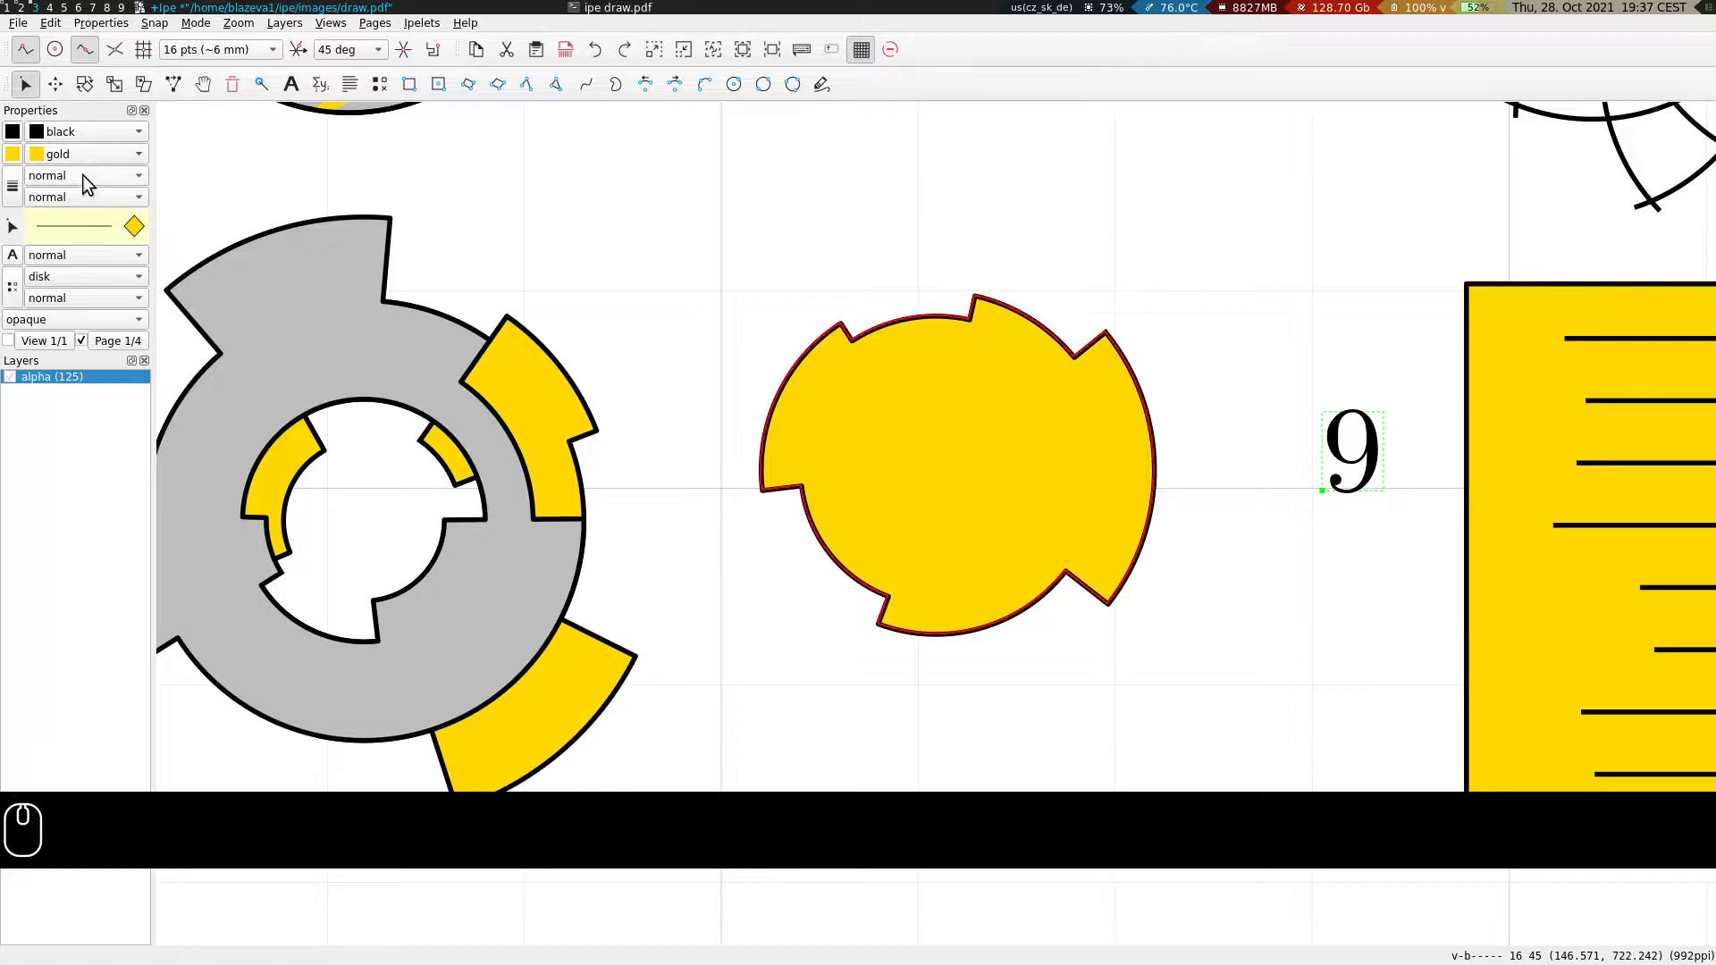
click(61, 155)
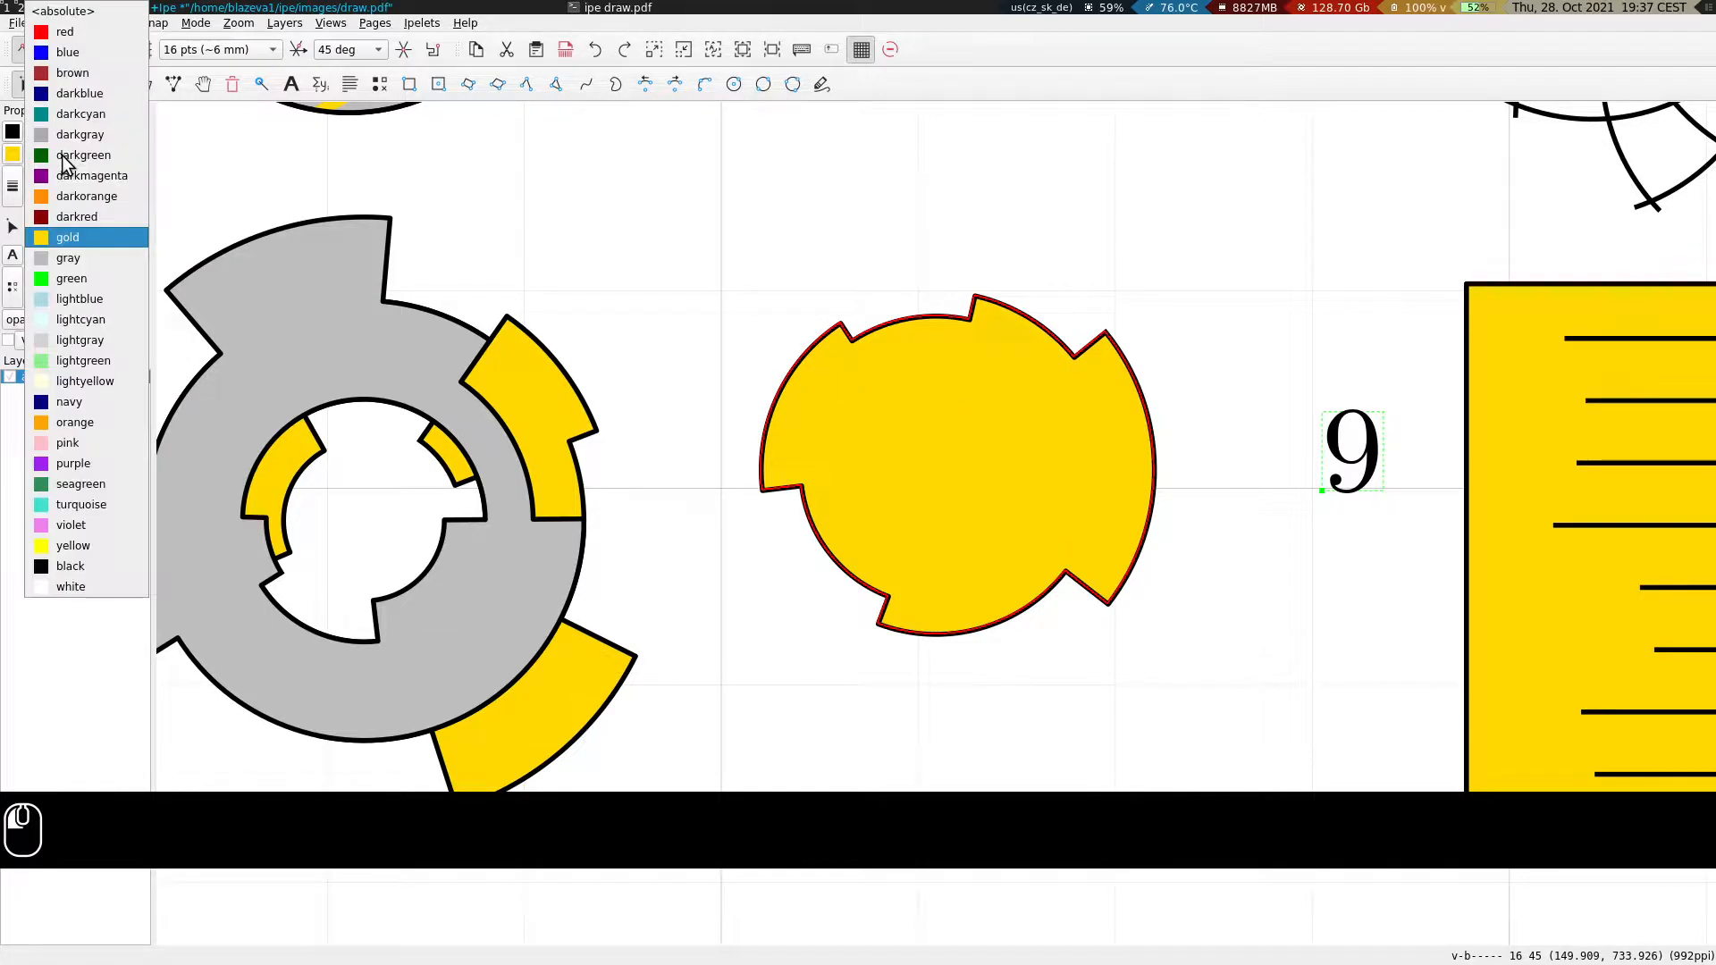
click(83, 238)
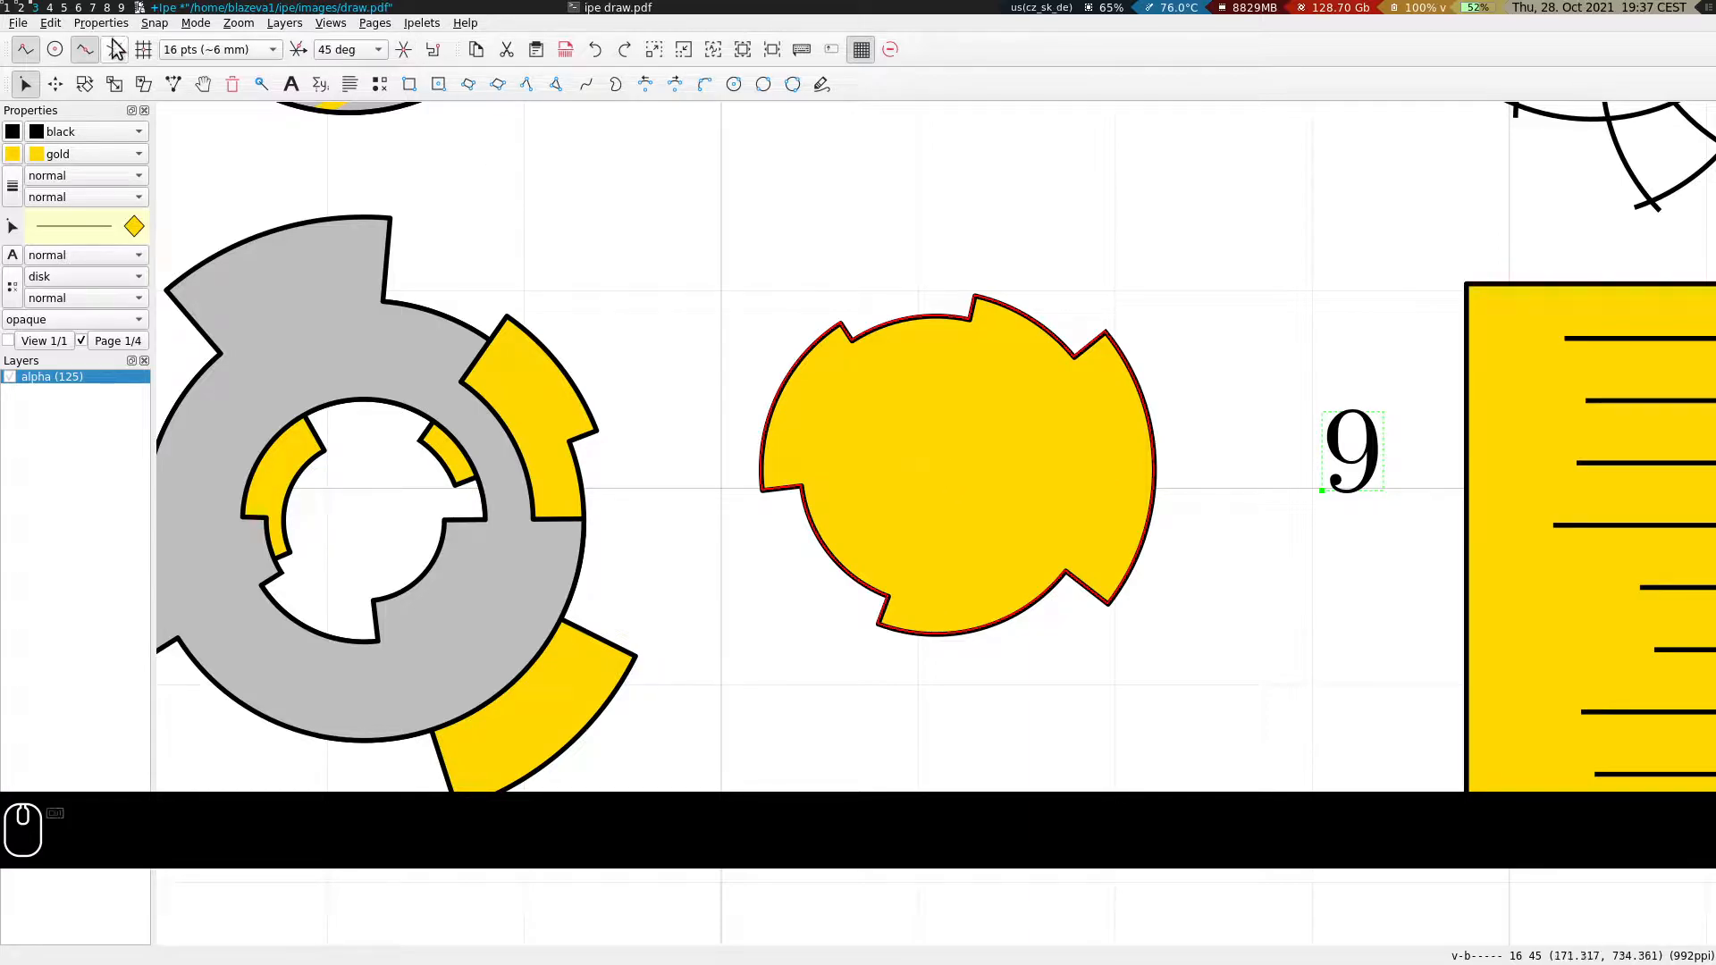
Enable control point snapping, paste a copy of the gold shape exactly over itself and set the axis origin at its centre.
click(55, 49)
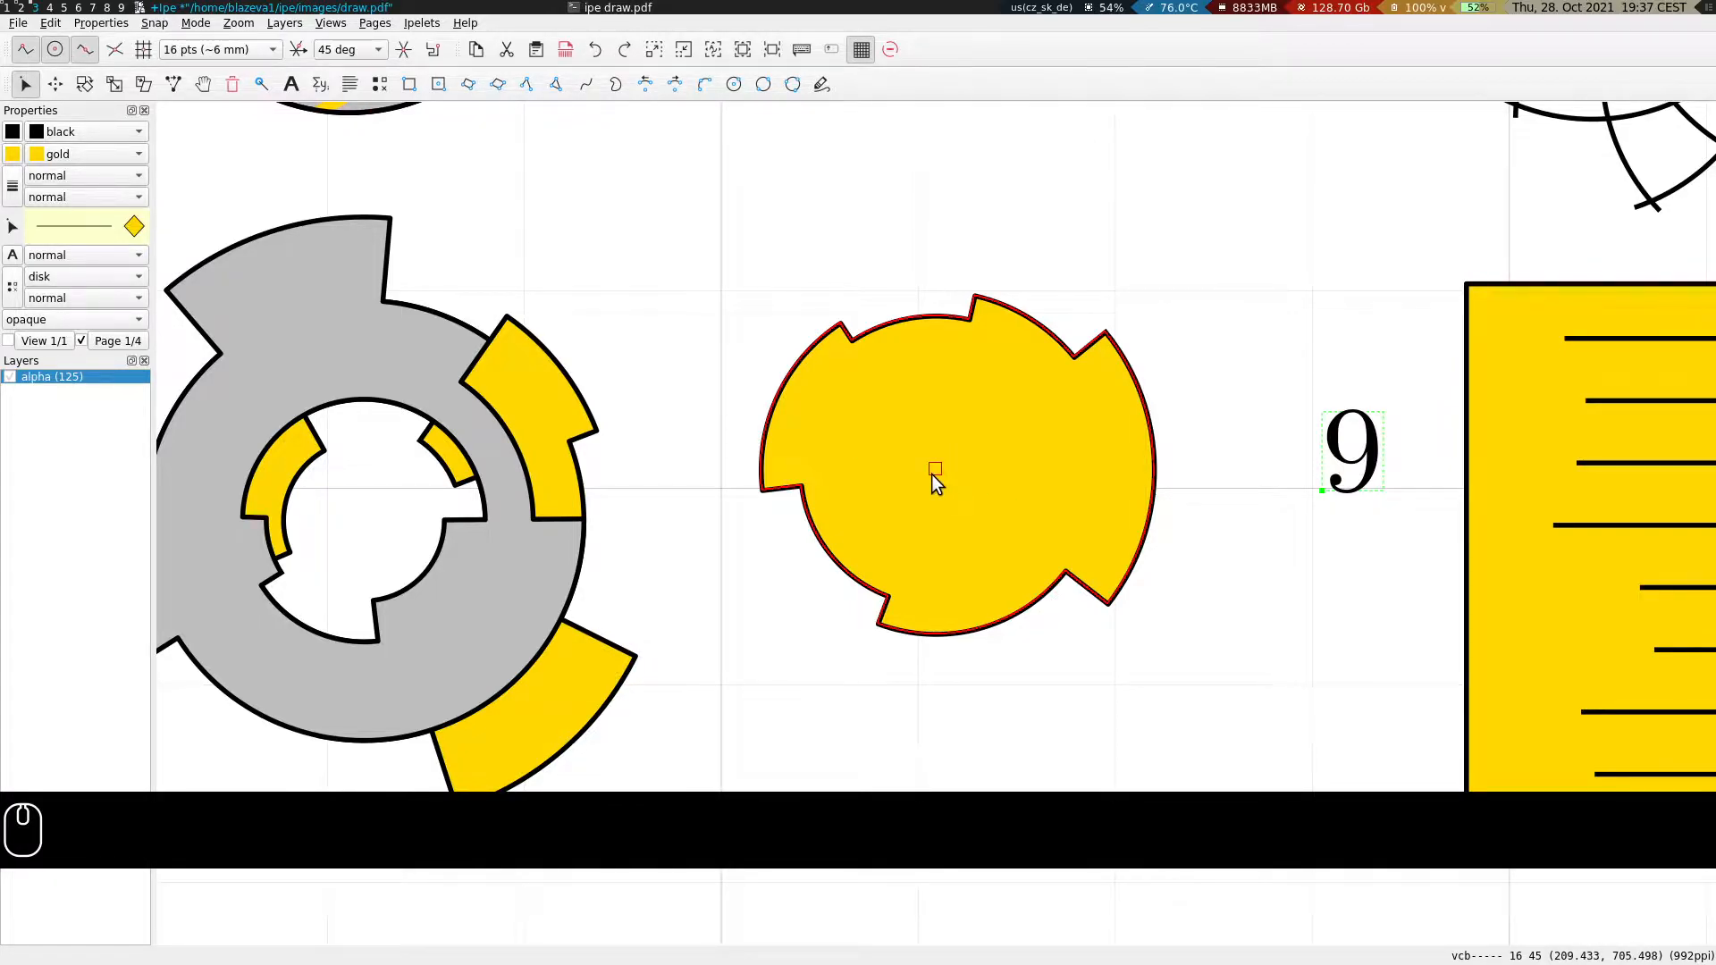
key(ctrl+c)
key(ctrl+v)
key(F1)
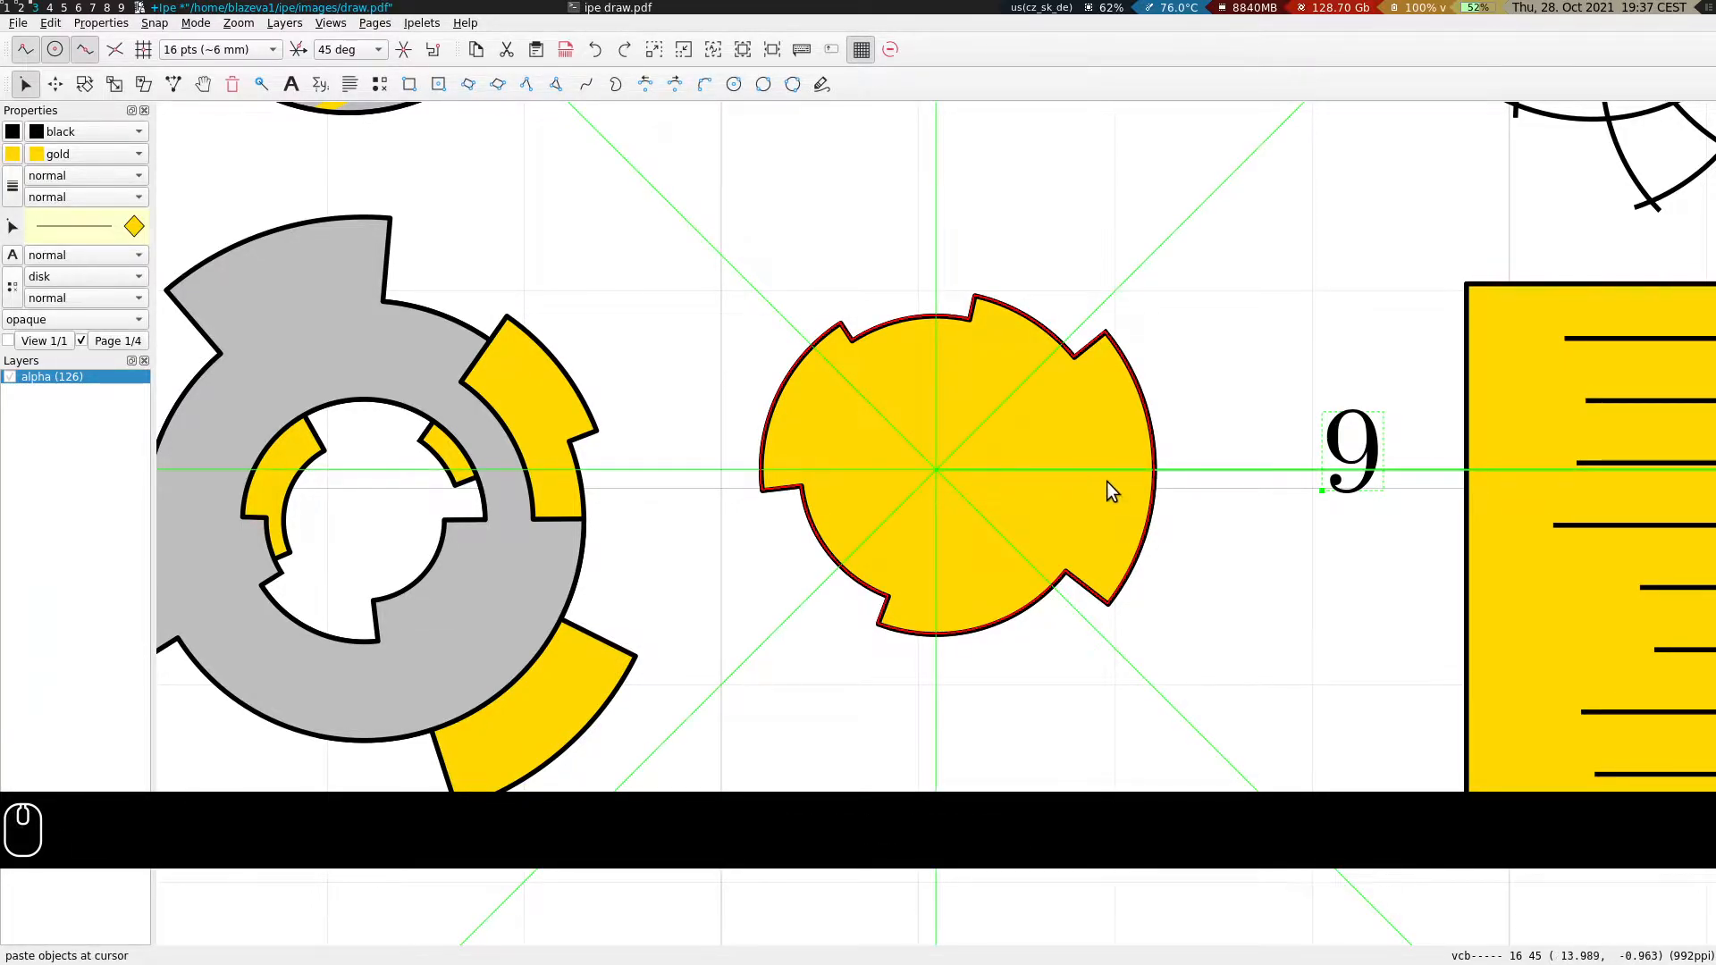
Rotate the copy clockwise about the origin and shrink it to about half its size.
key(r)
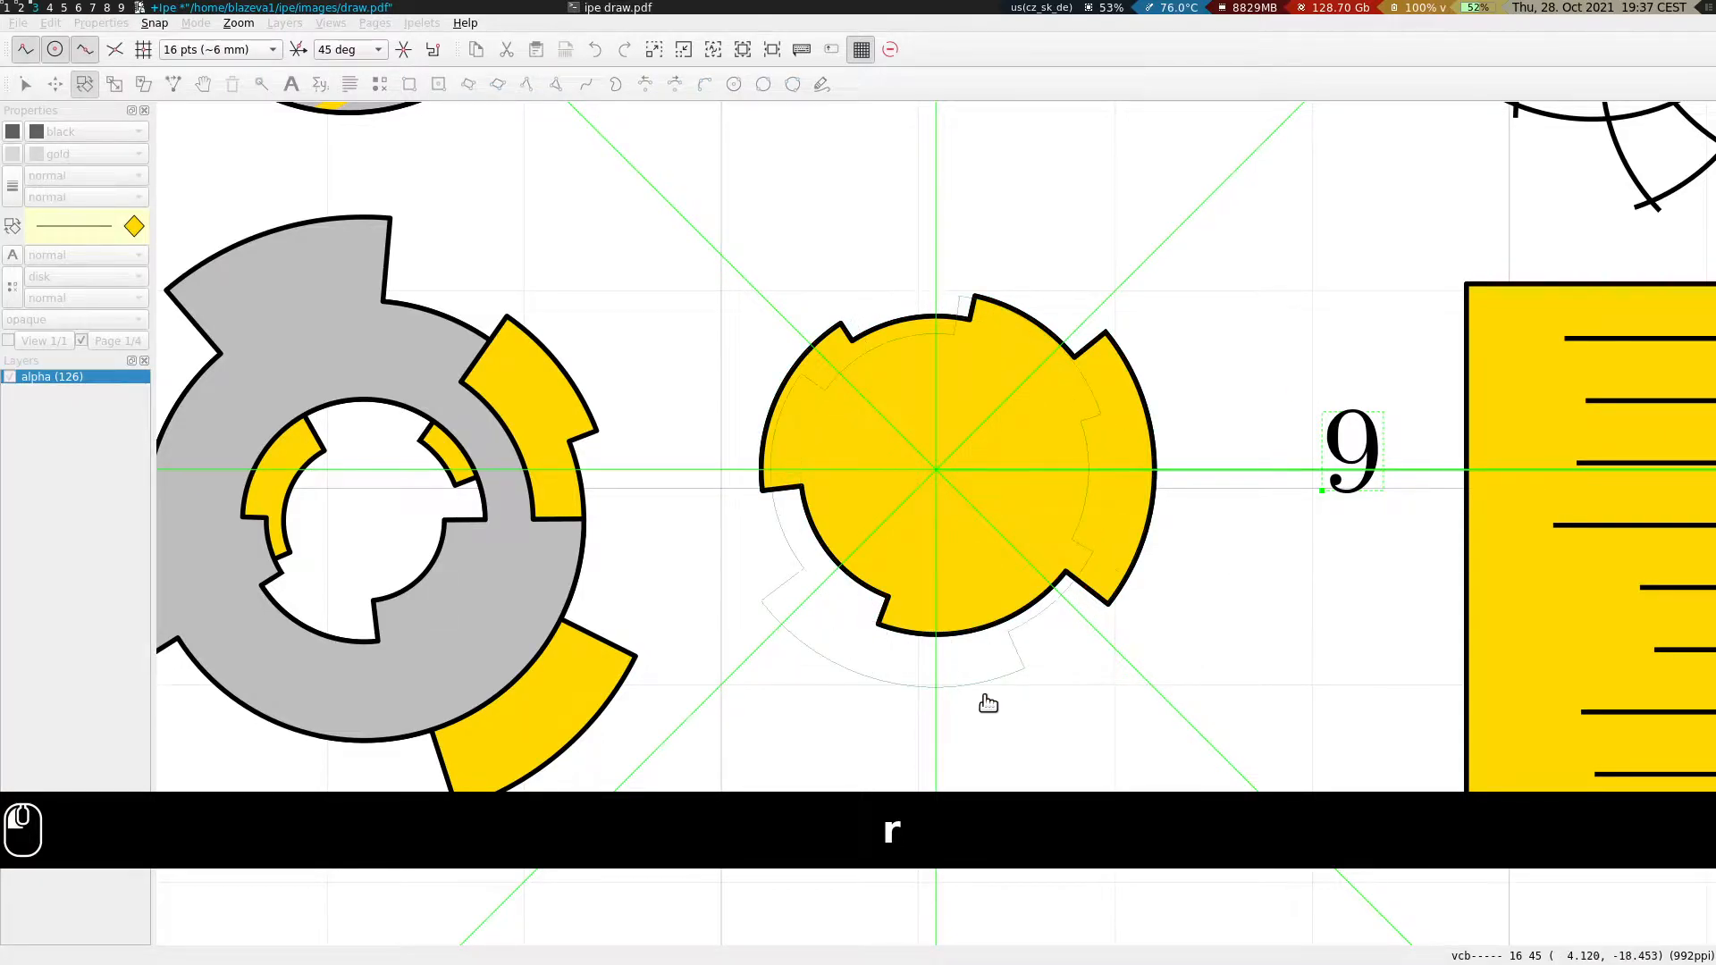
click(1159, 706)
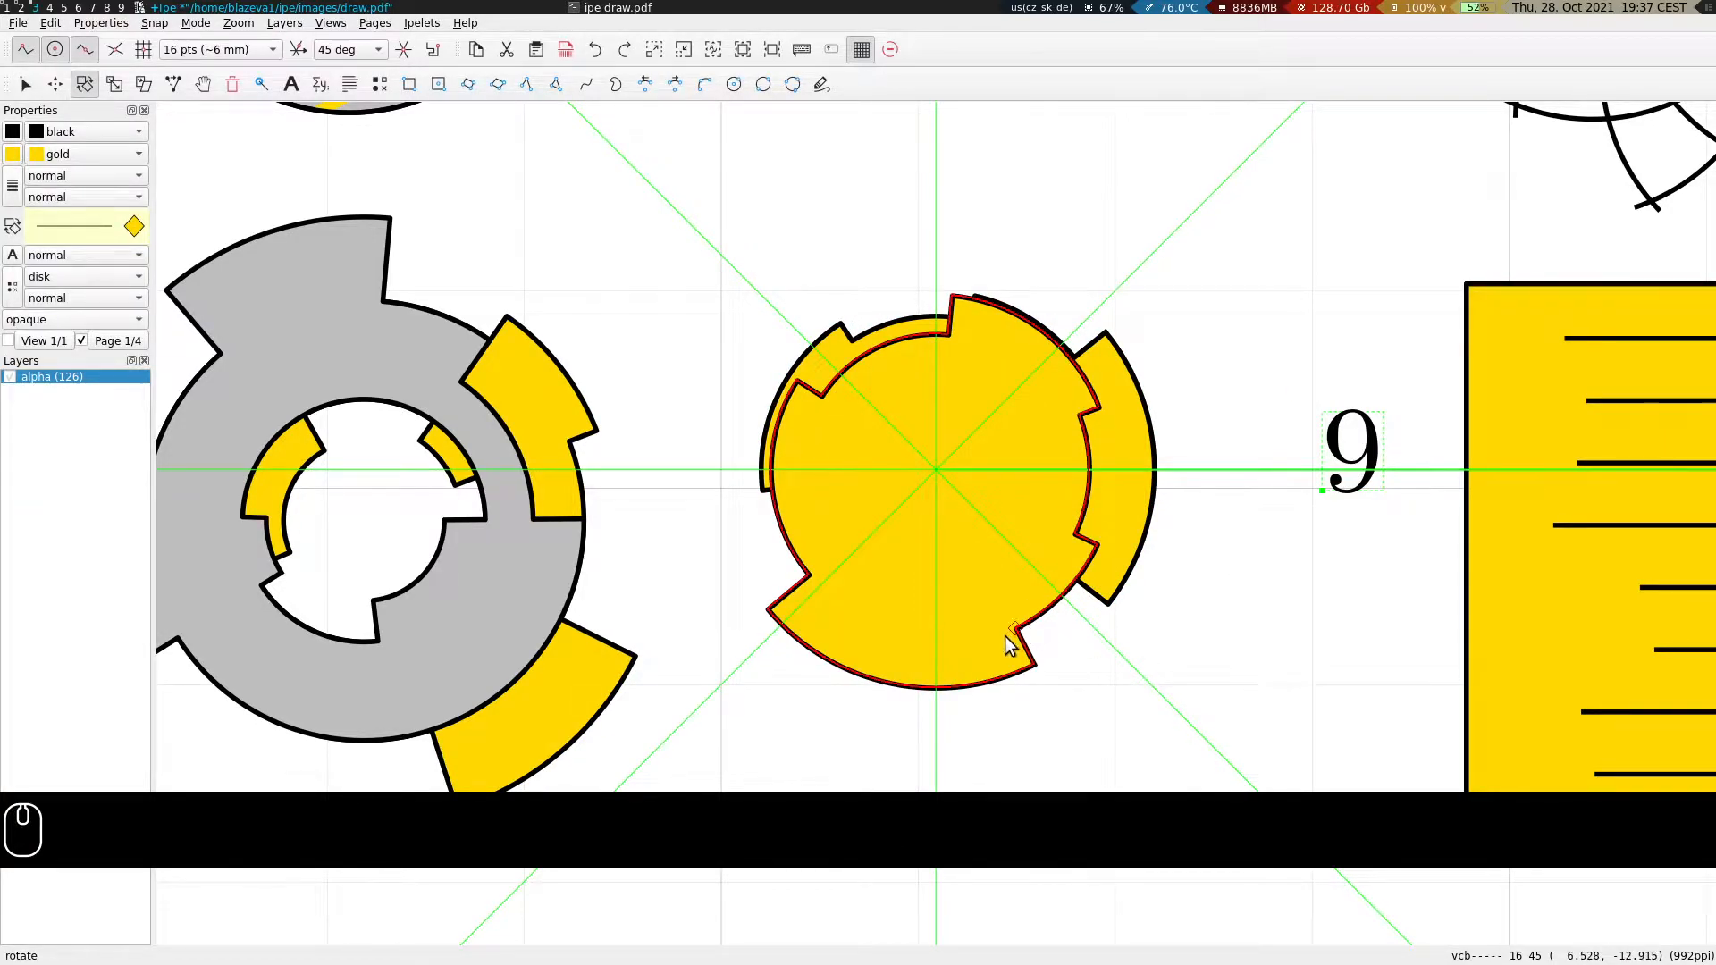
key(e)
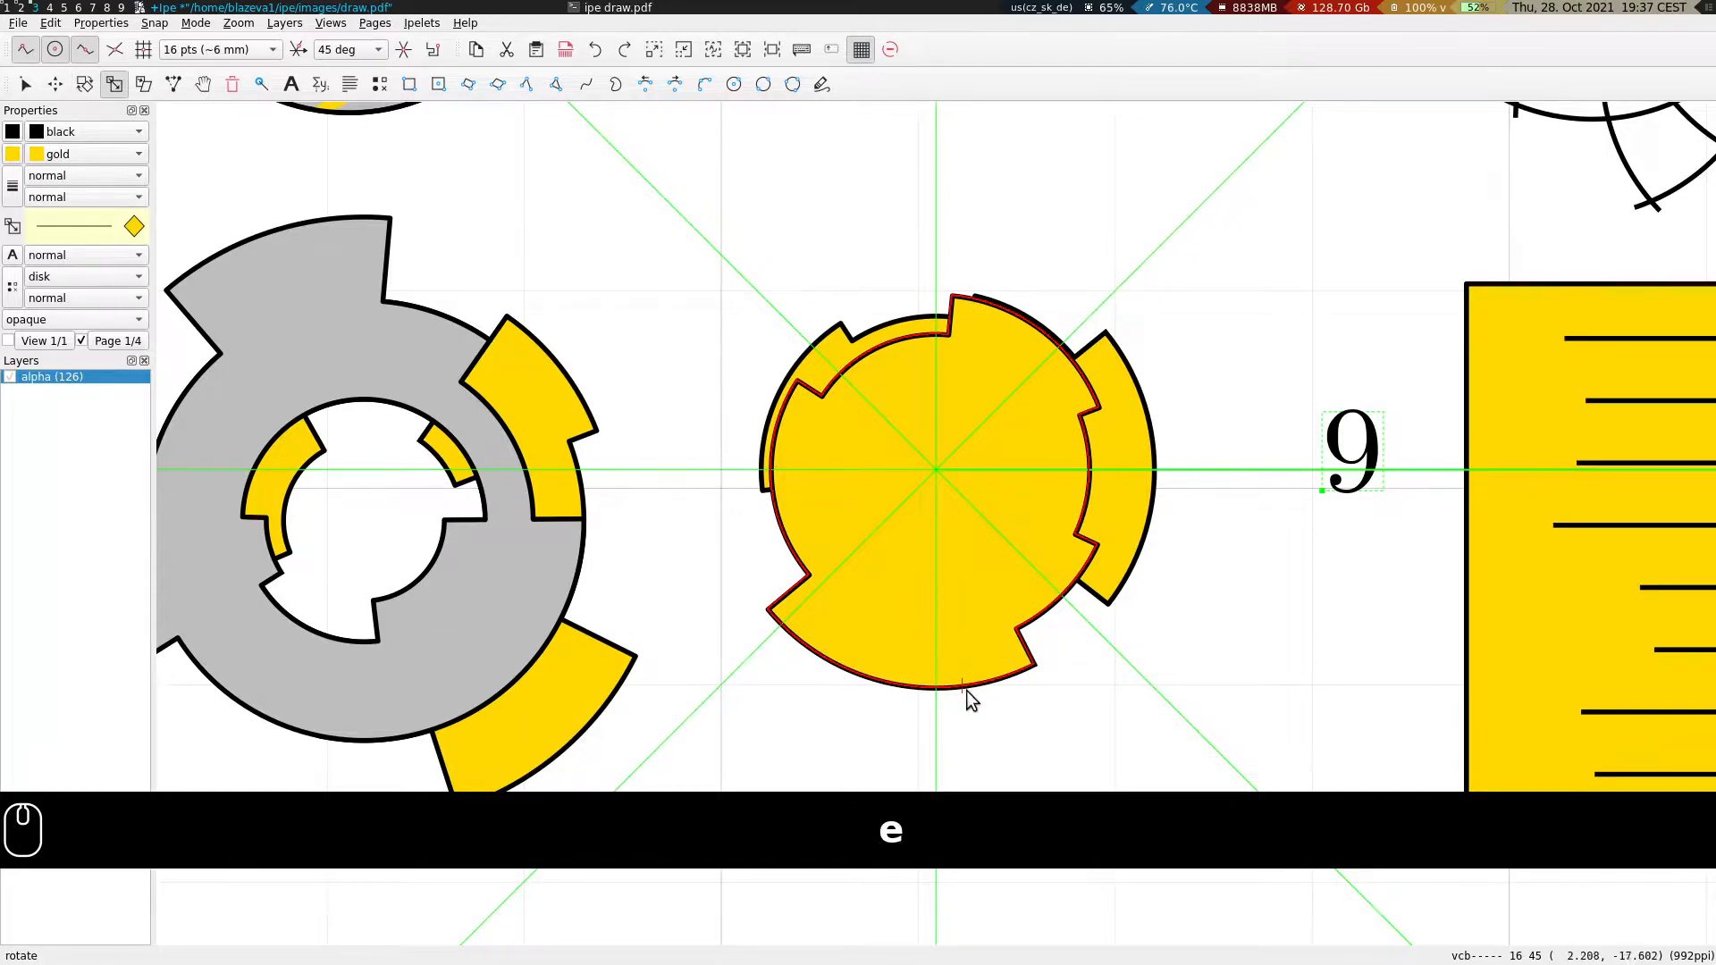
drag(986, 738, 1184, 556)
Select the large and small gold shapes and compose their paths into a ring with a stepped hole.
key(s)
shift+click(1147, 503)
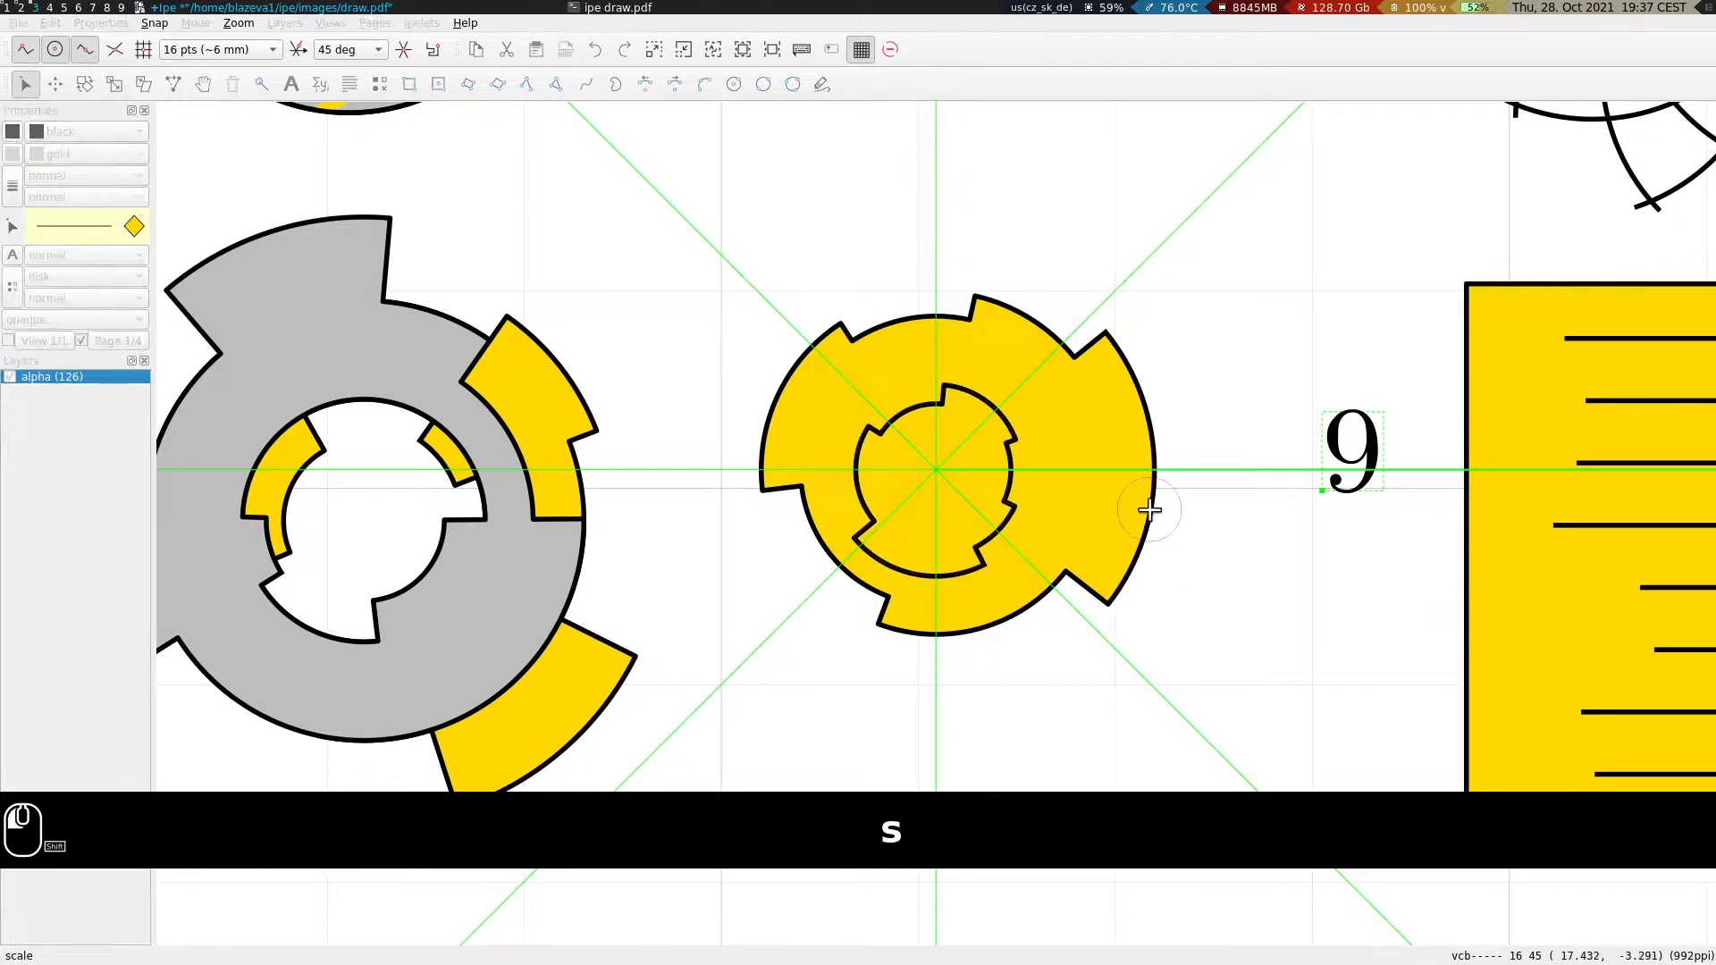
right_click(1107, 502)
click(1204, 503)
drag(720, 159, 1227, 722)
click(1246, 613)
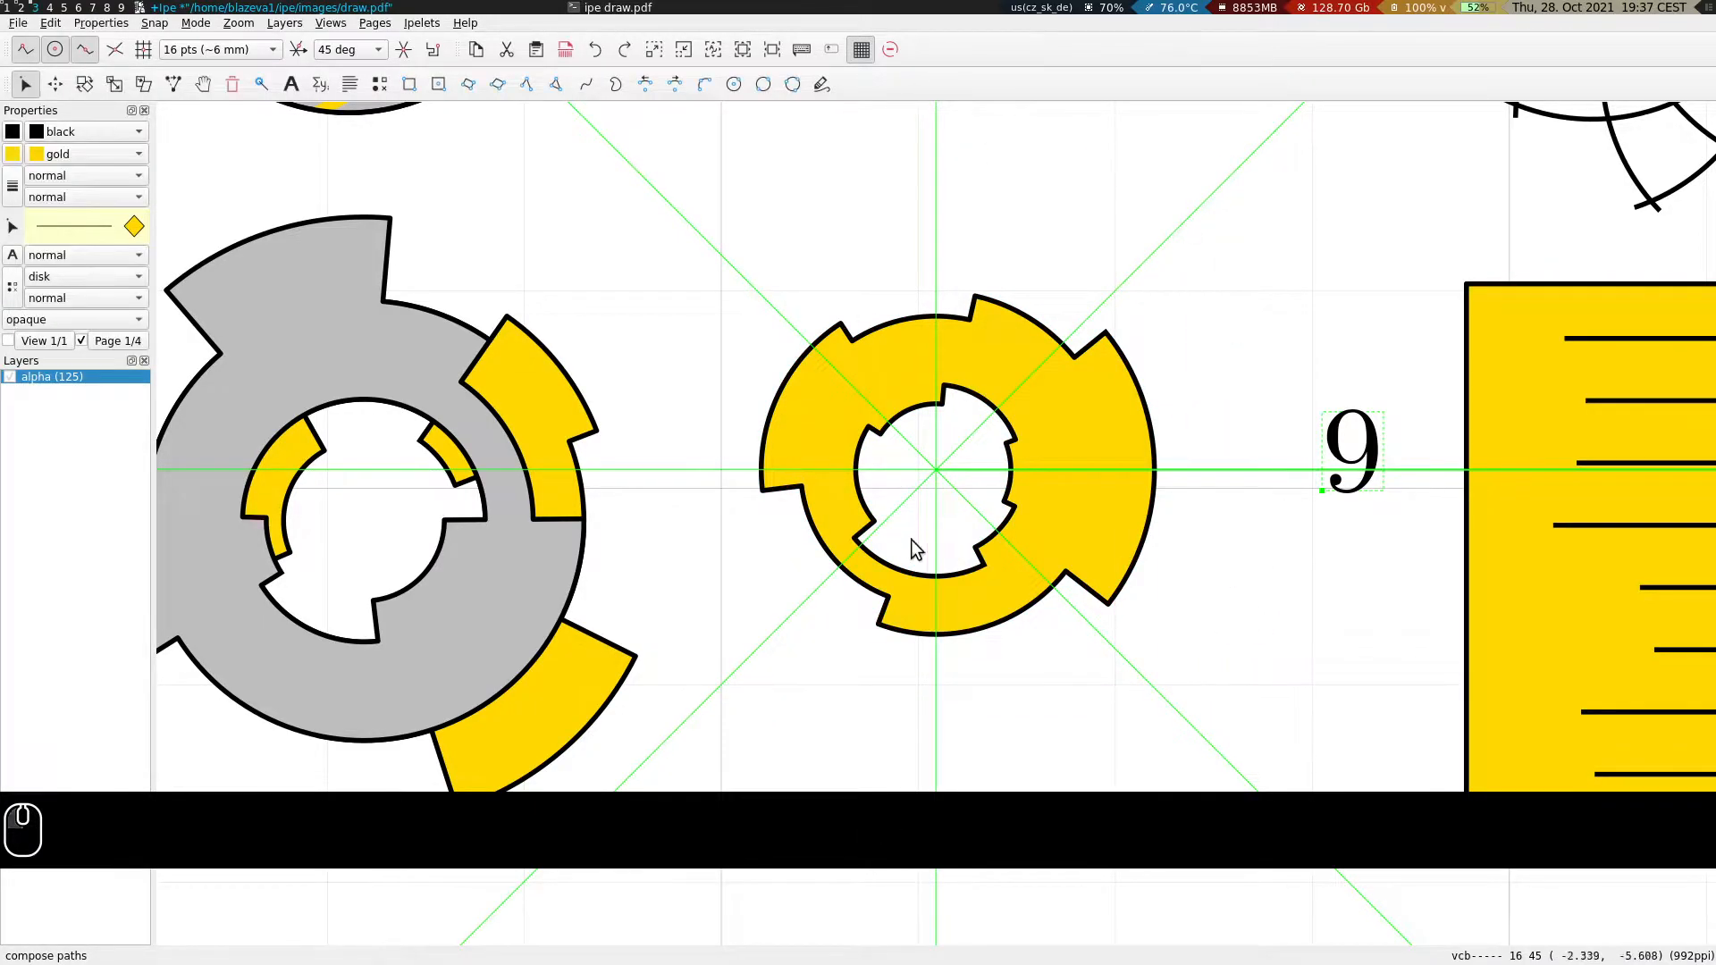
Paste a copy of the gold ring exactly over itself and rotate it clockwise about the origin.
click(1002, 497)
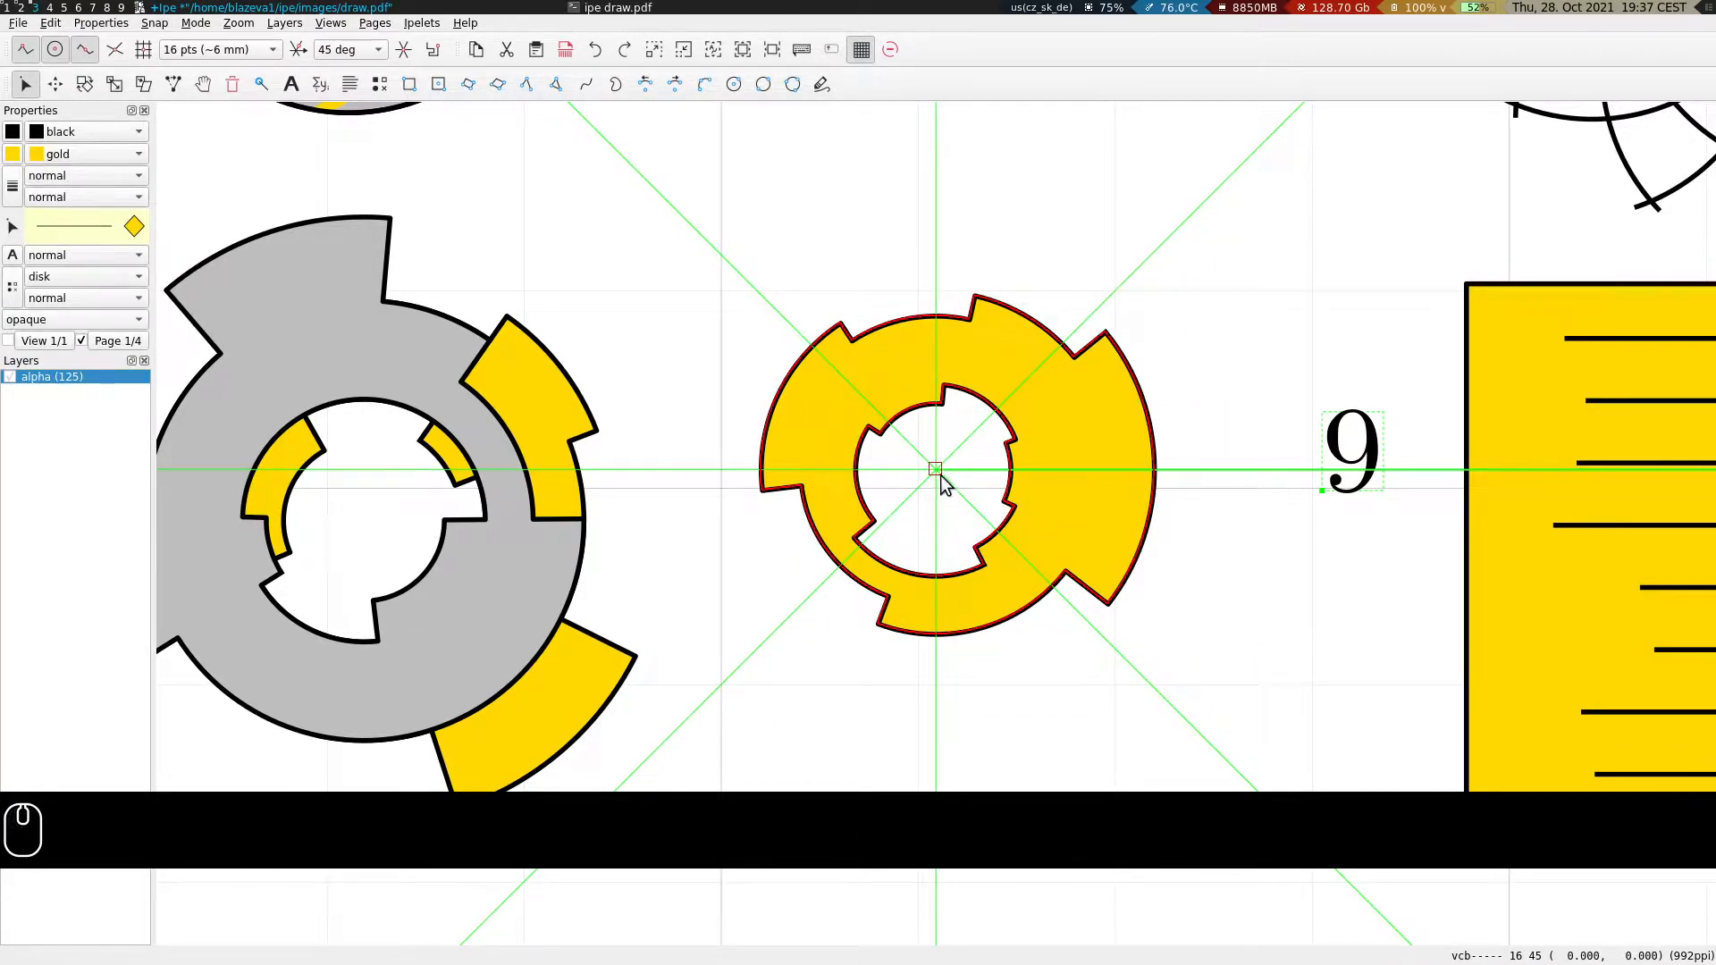
key(ctrl+c)
key(ctrl+v)
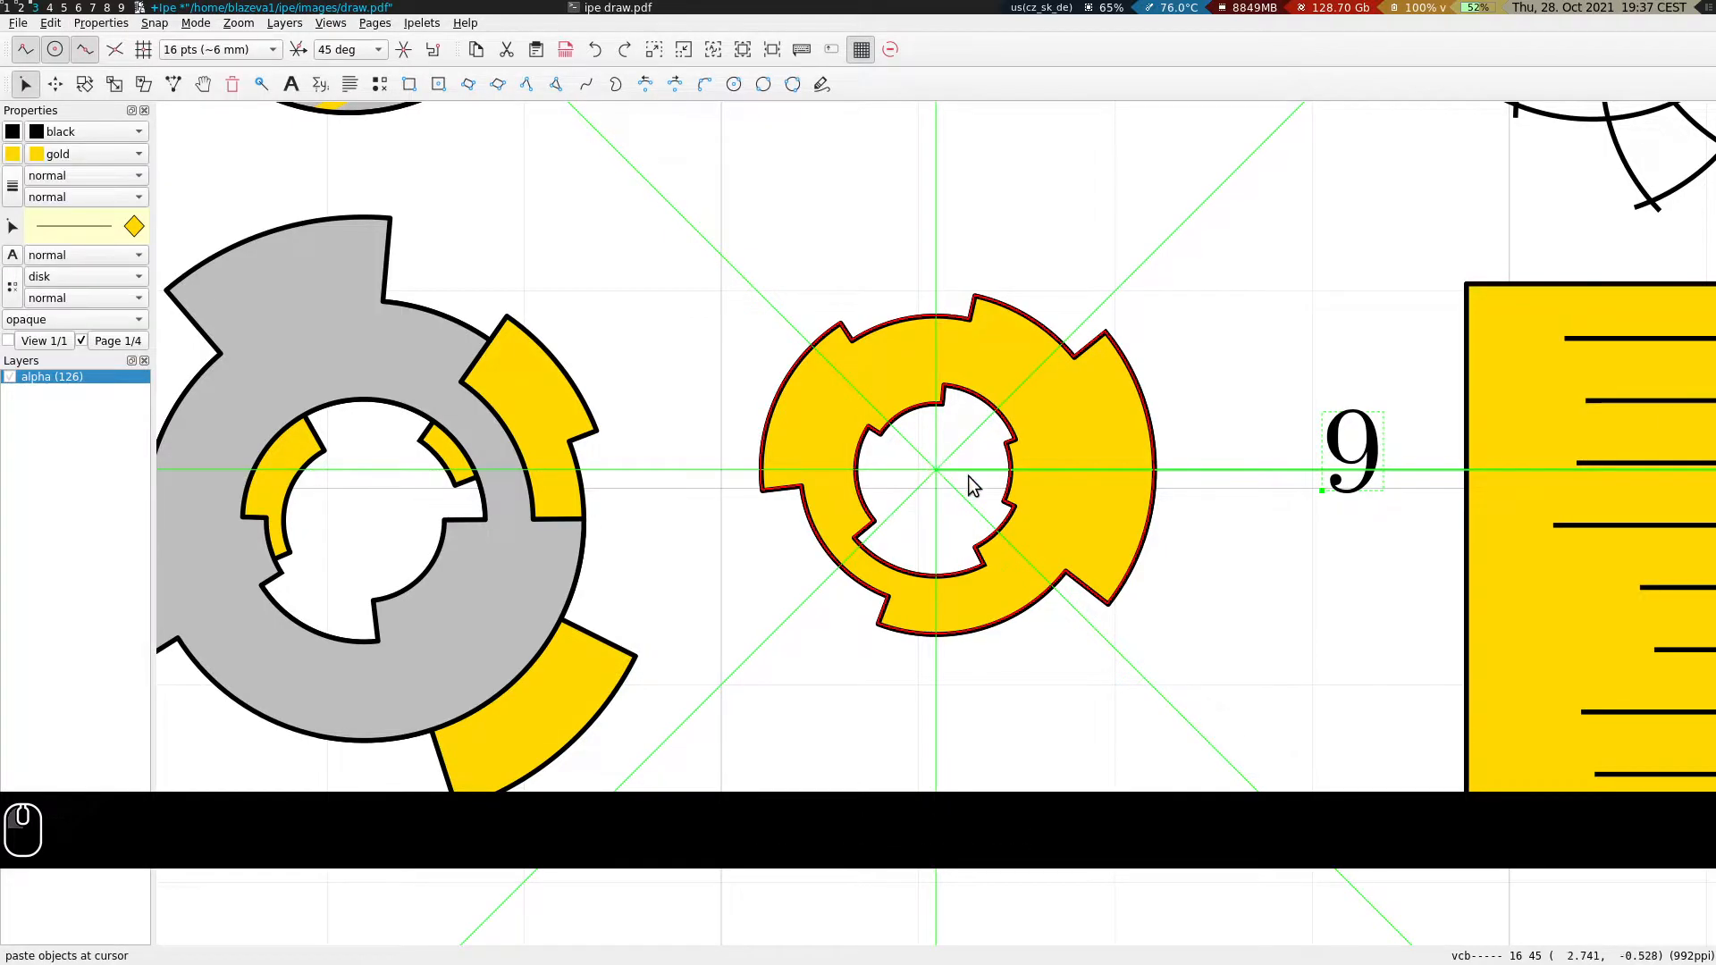
key(r)
drag(1264, 464, 1131, 639)
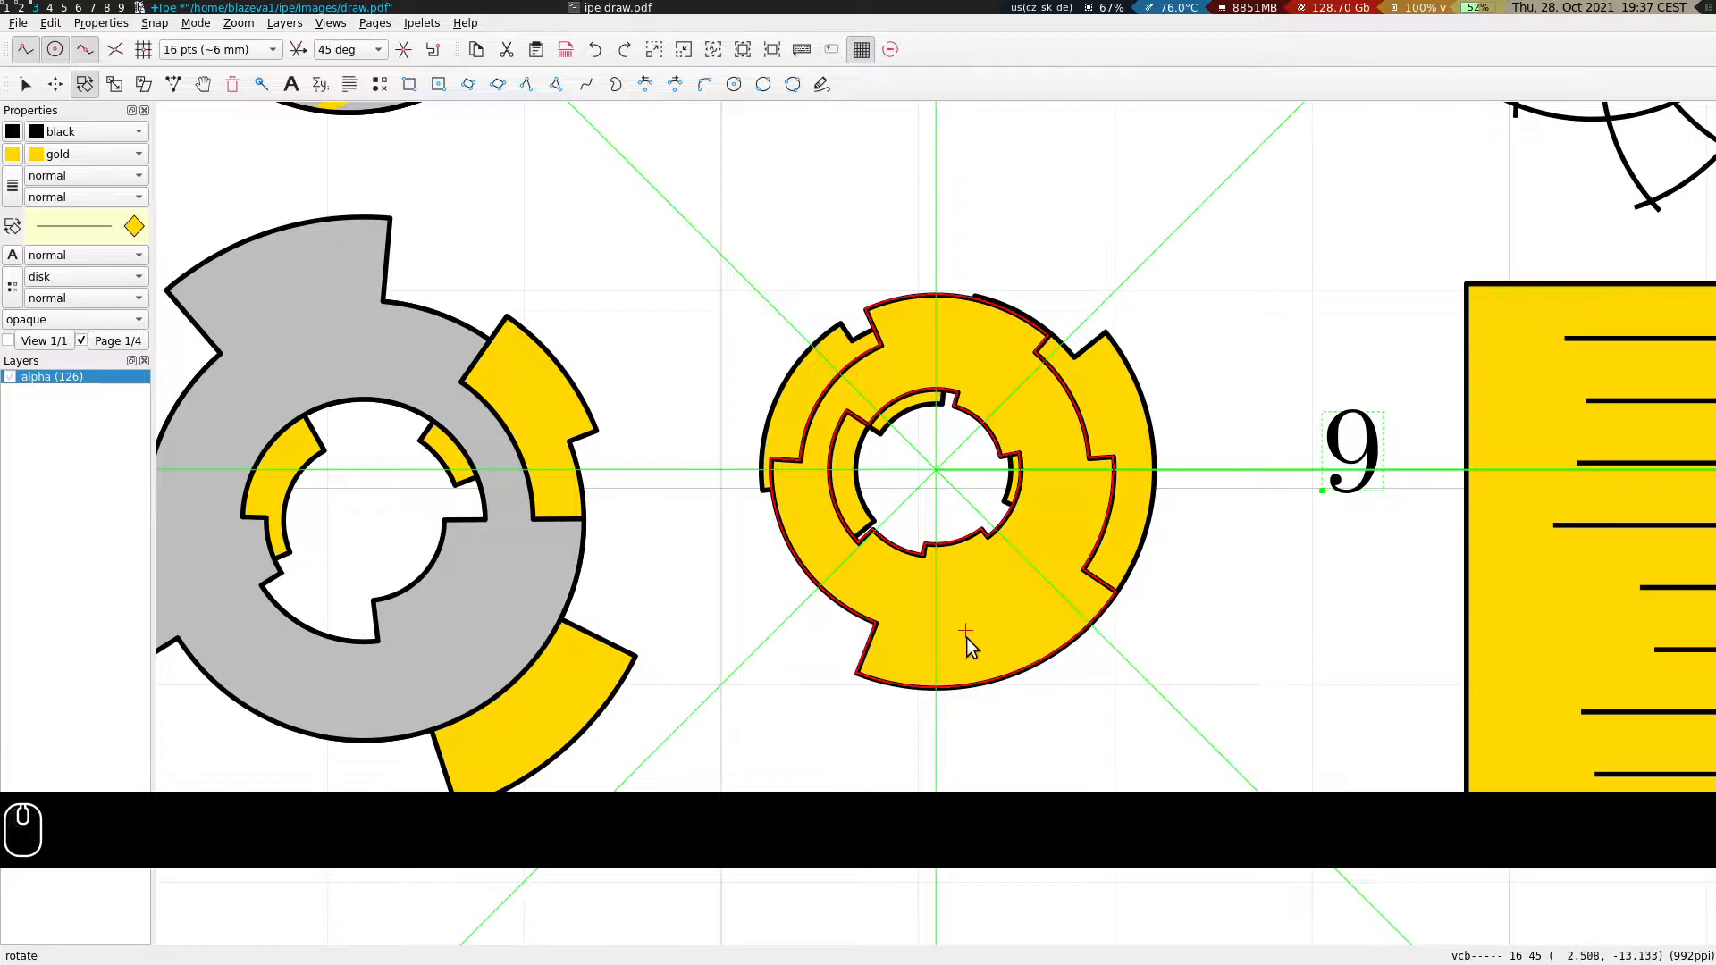
Scale the rotated ring copy about the origin until it is slightly smaller than the original ring.
key(s)
key(e)
drag(1044, 693, 1010, 619)
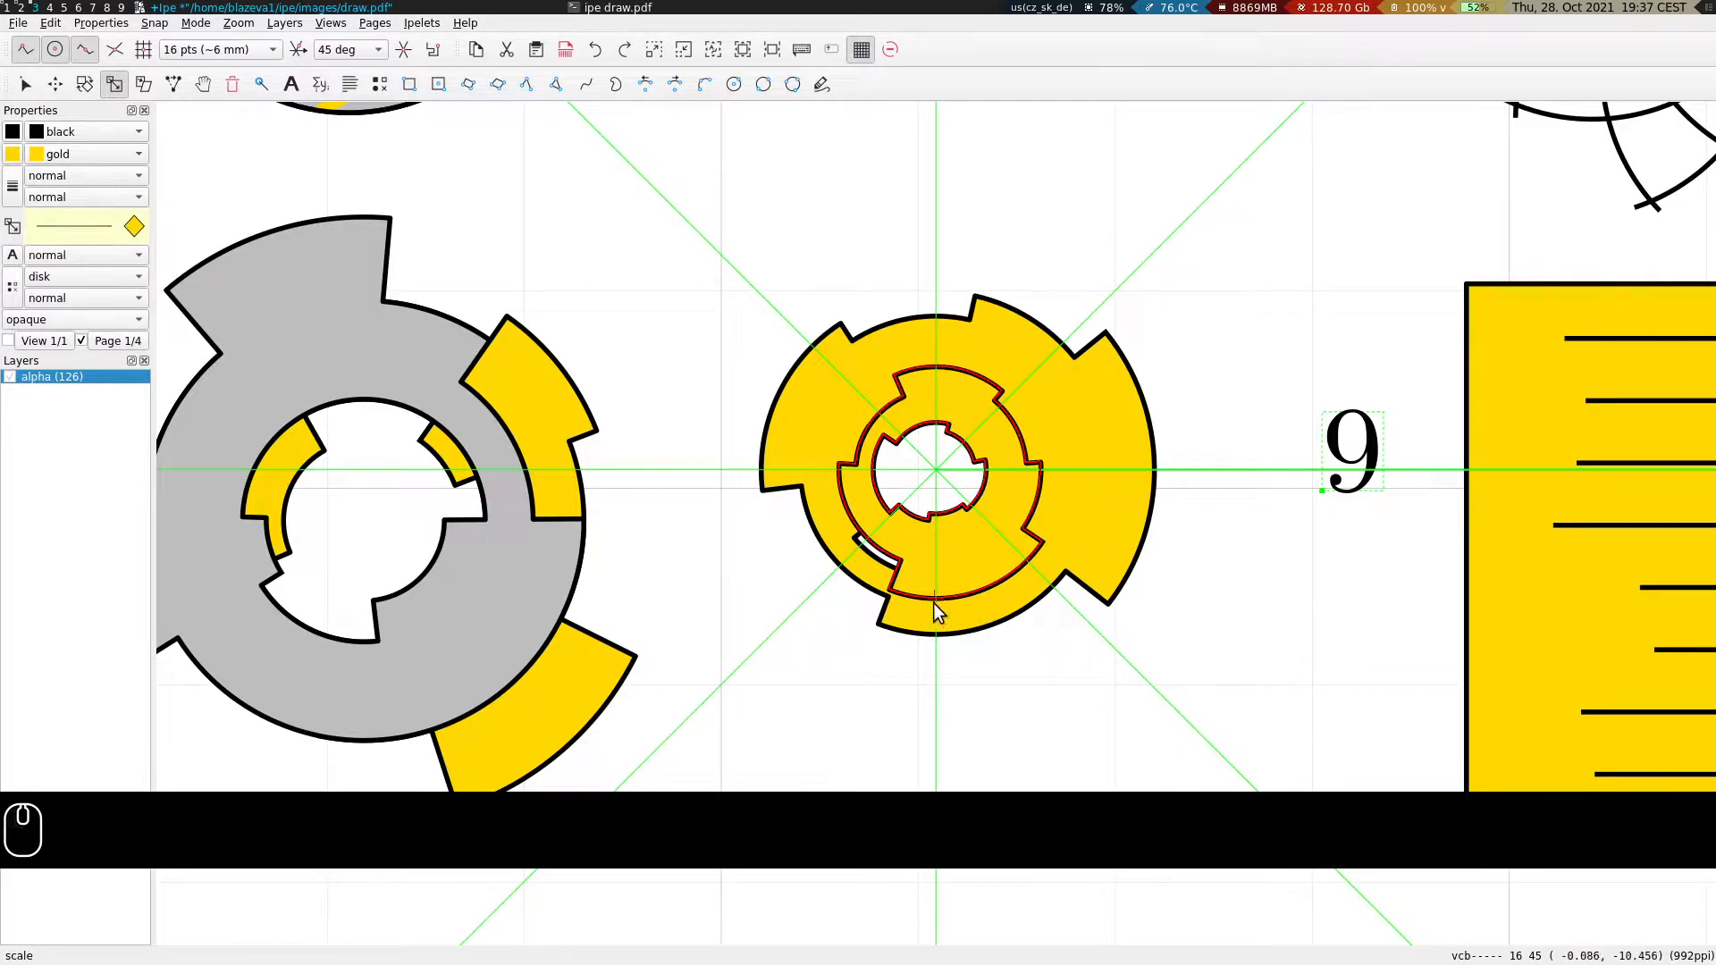
key(s)
mouse_move(889, 601)
mouse_down()
mouse_move(876, 625)
mouse_move(893, 643)
mouse_move(906, 613)
mouse_up()
key(s)
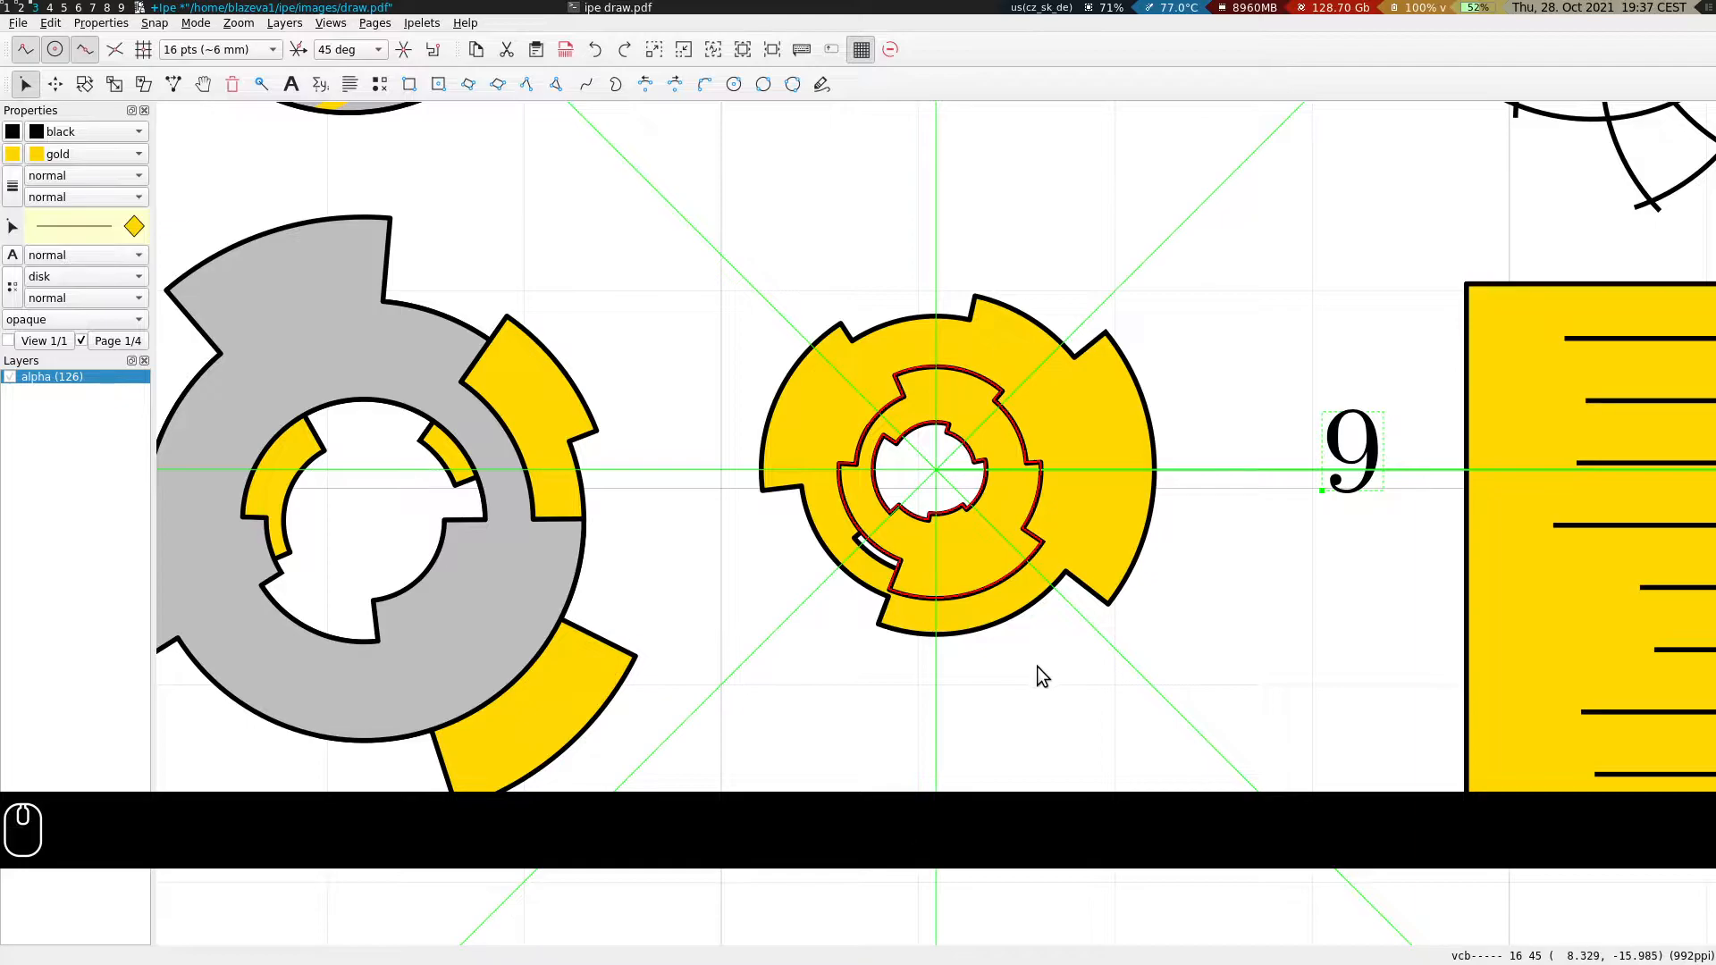
drag(1028, 651, 1053, 690)
key(e)
drag(1028, 620, 1083, 742)
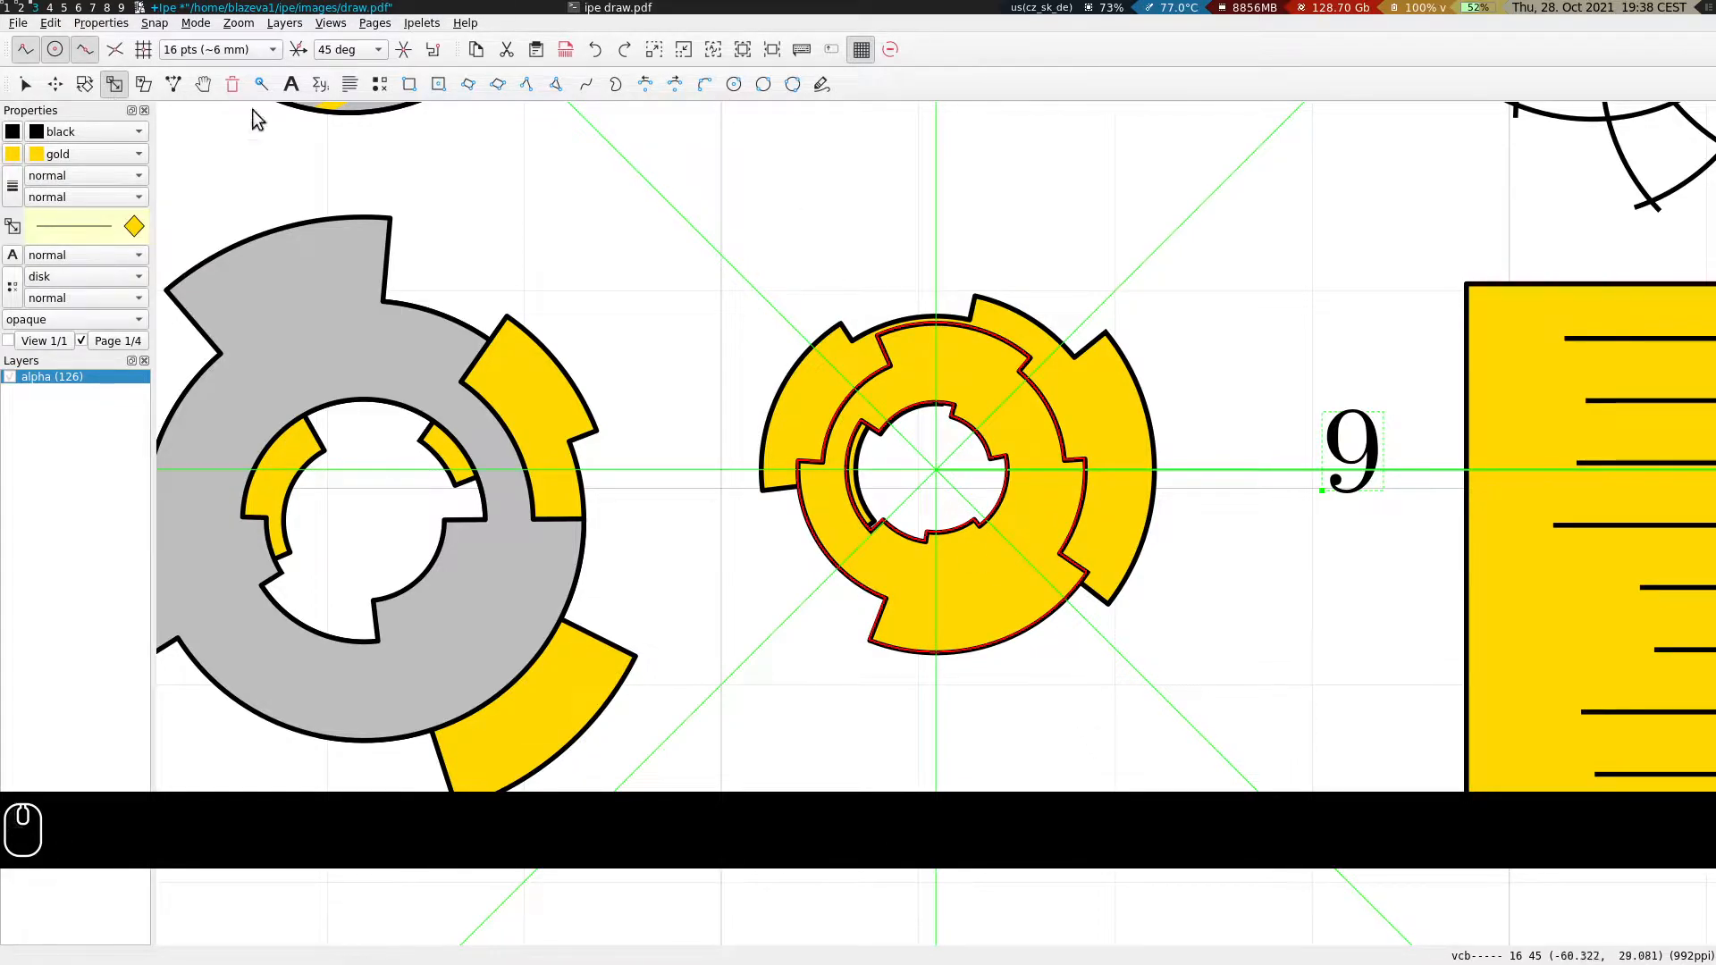
Fill the smaller ring with gray and send it behind the gold ring.
click(51, 154)
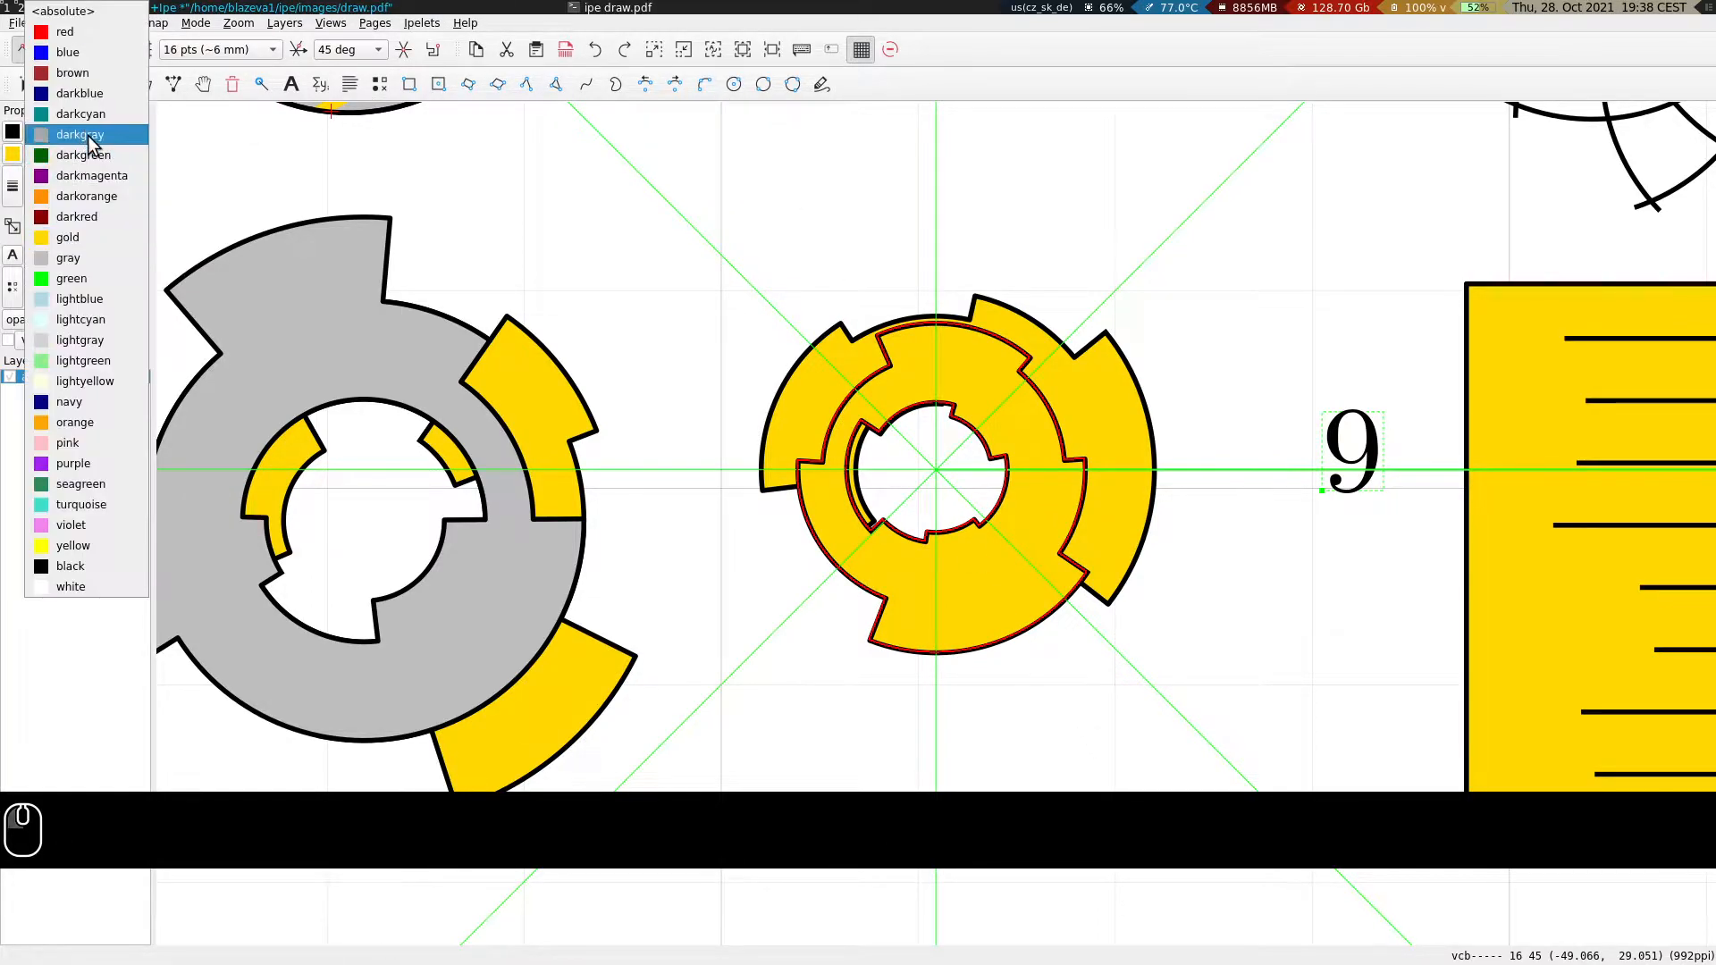
click(92, 241)
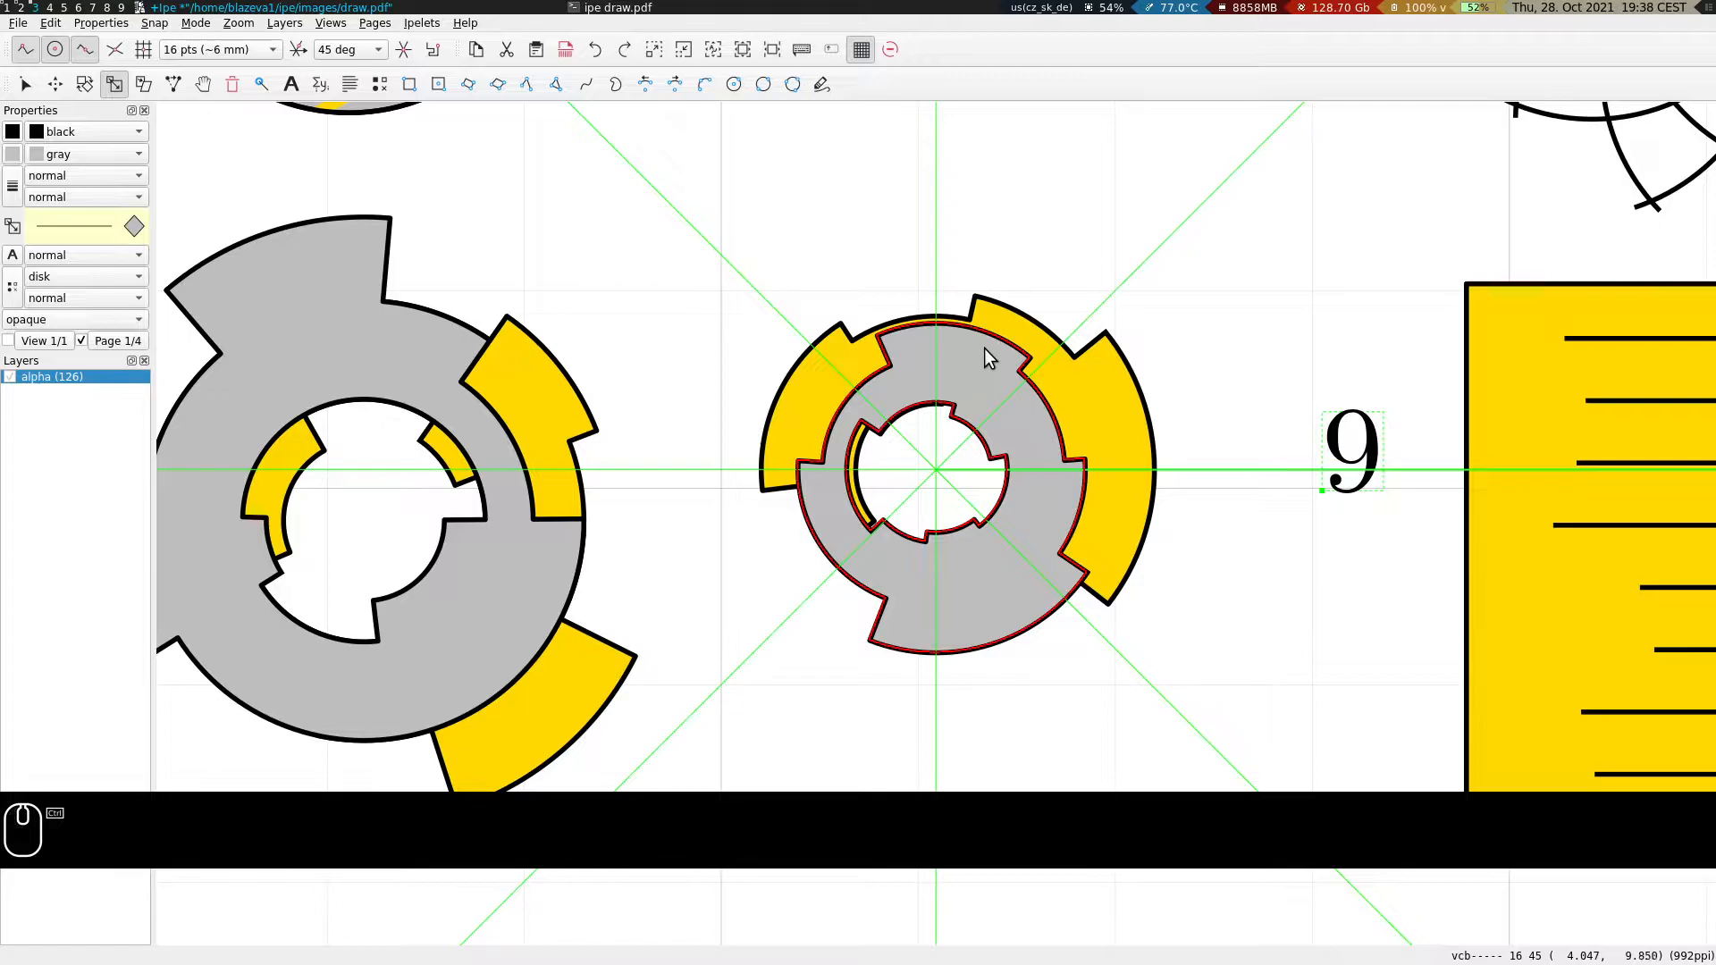
key(ctrl+b)
key(s)
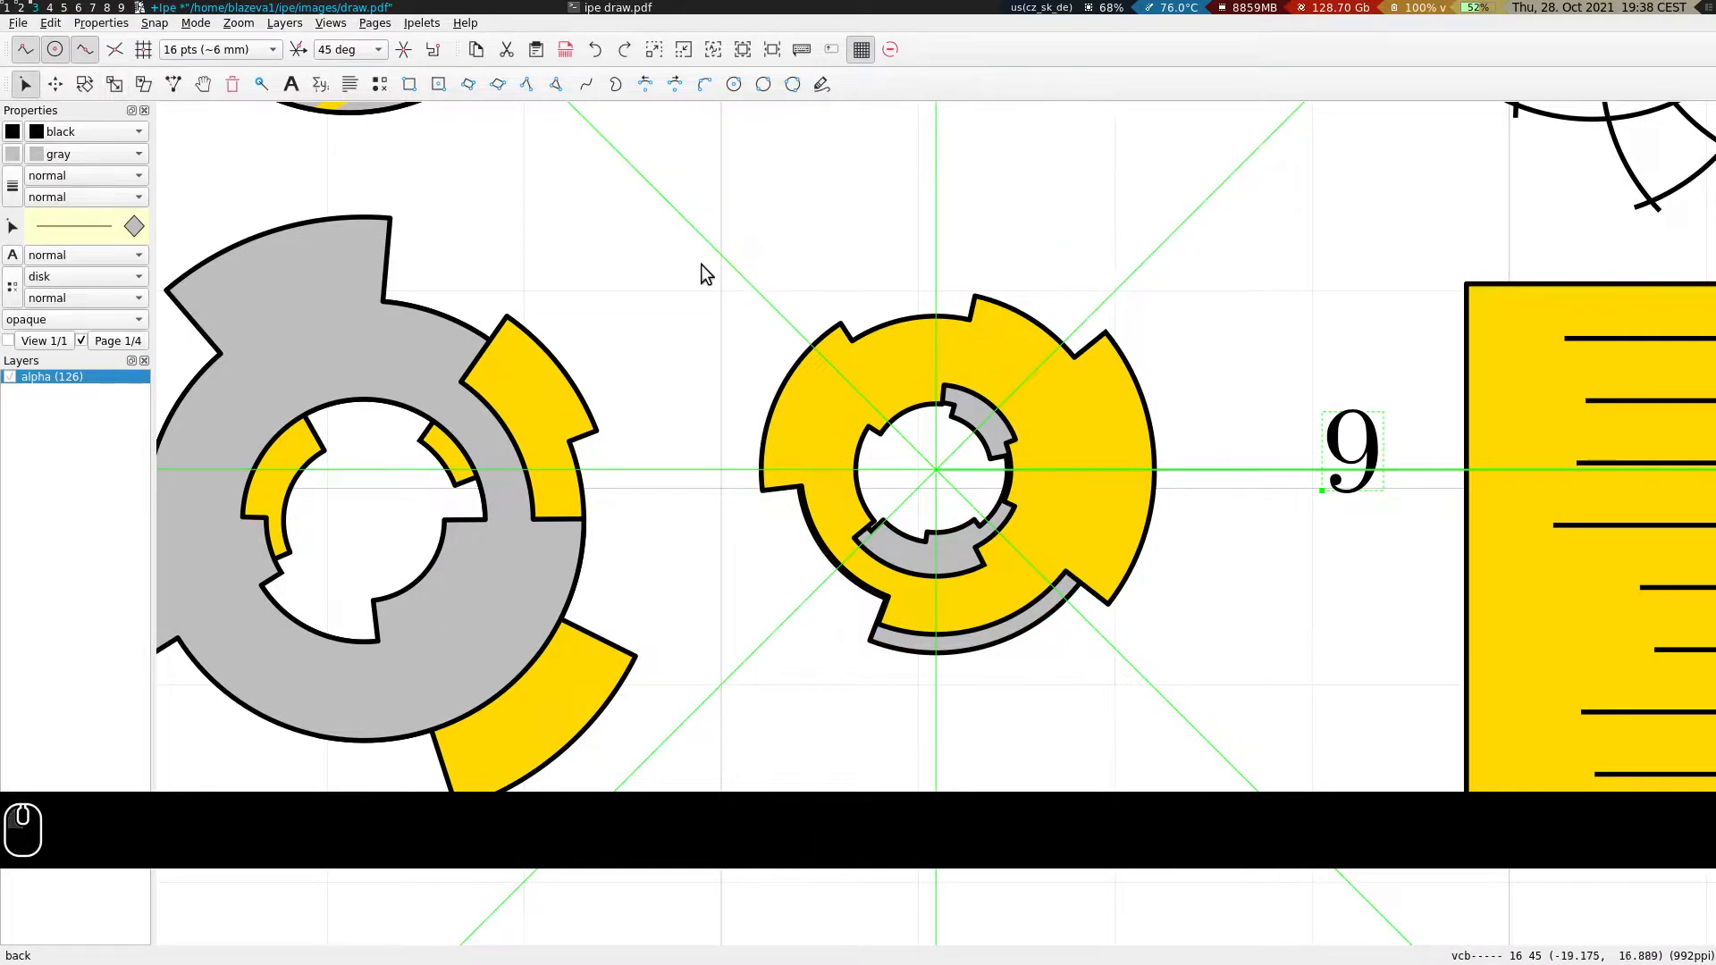
Select the gold and gray rings, group them and hide the coordinate axes.
key(s)
drag(689, 243, 1228, 711)
key(ctrl+g)
key(s)
key(ctrl+F1)
key(s)
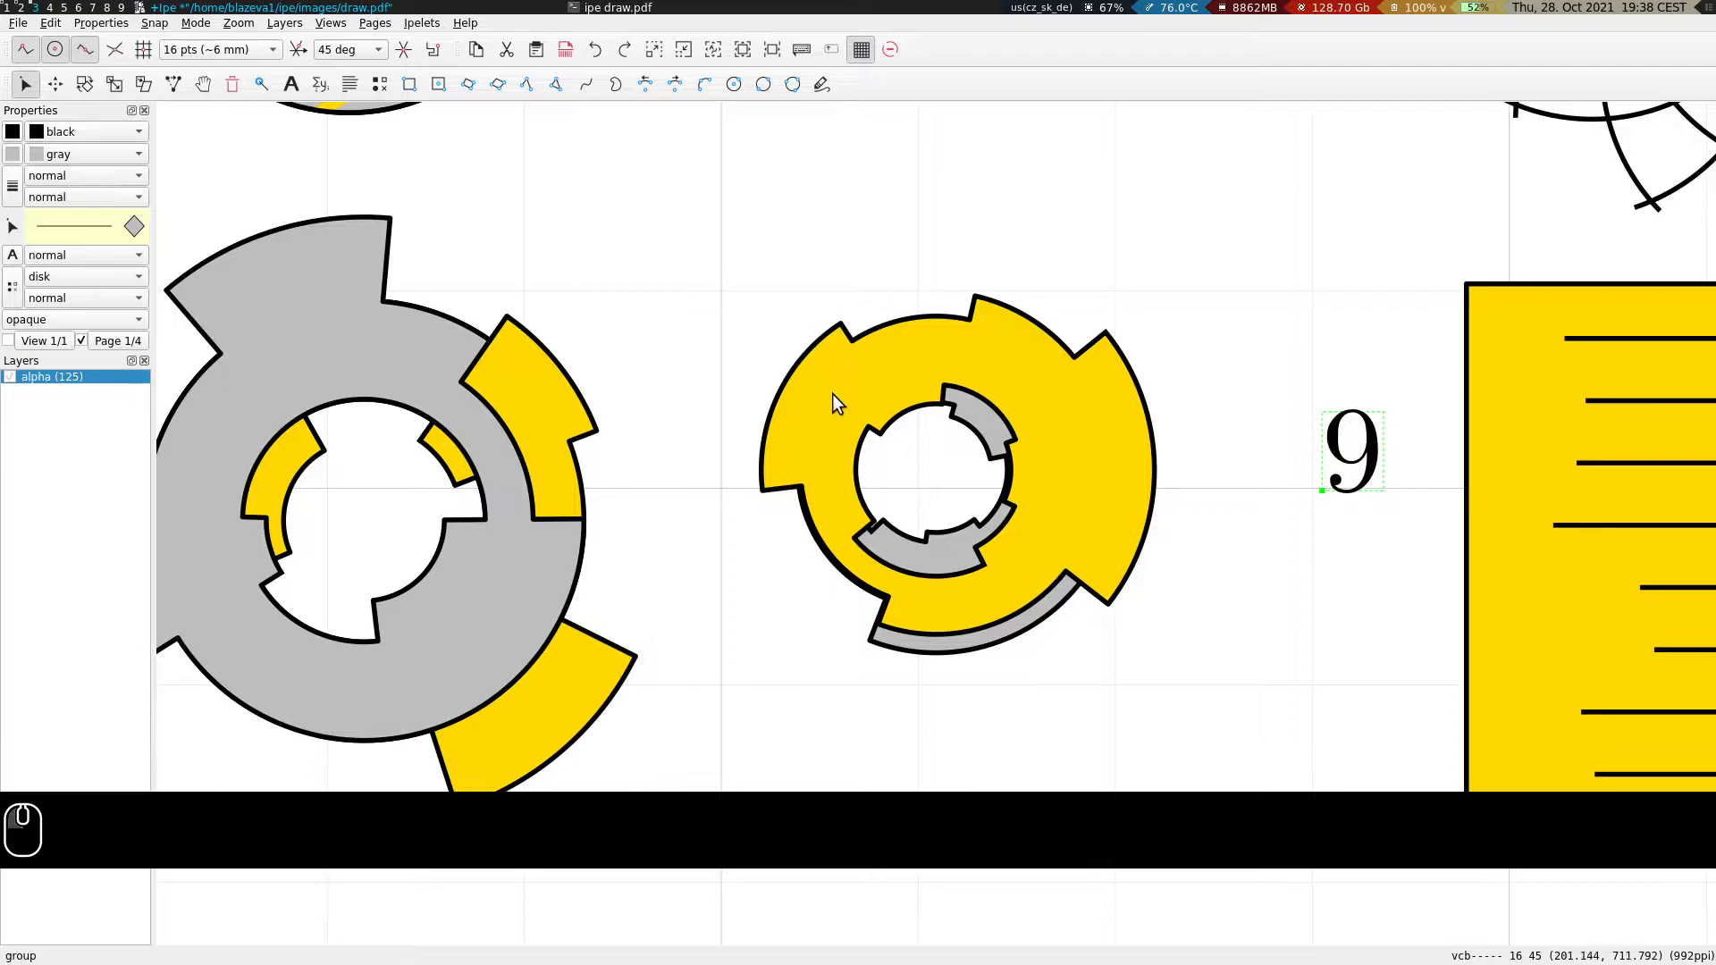
Draw a gray-filled circle in the empty space beside figure 7 and move it slightly up and to the left.
scroll(833, 393, down, 5)
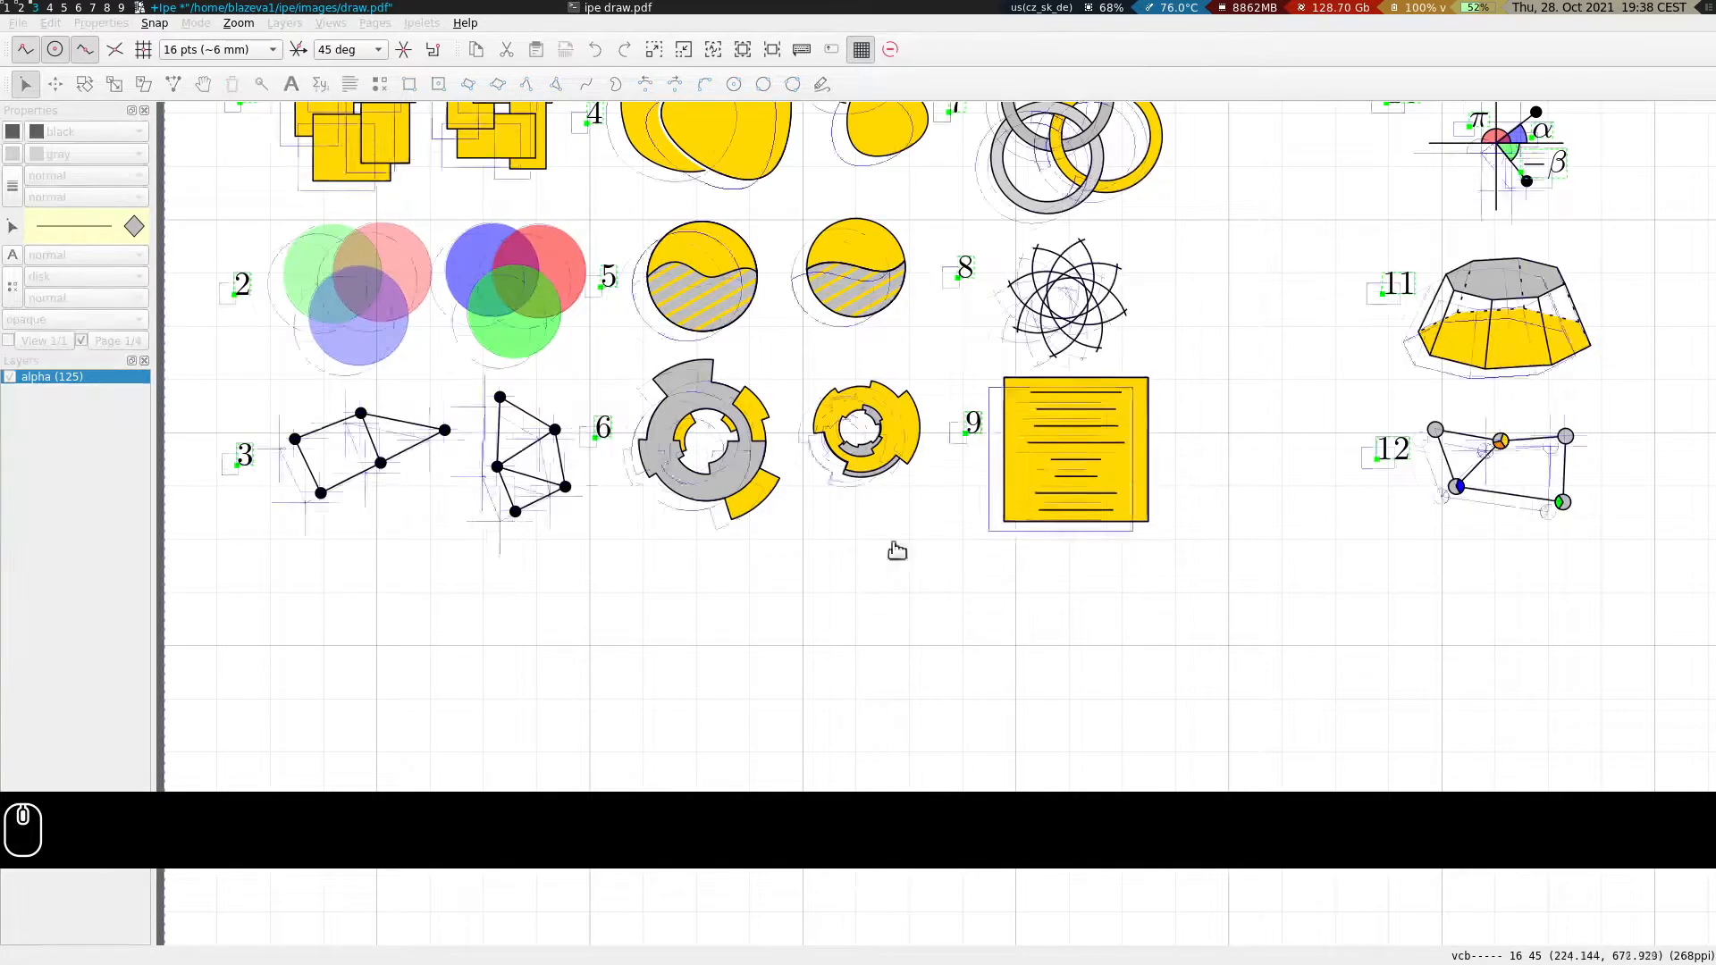
drag(908, 534, 845, 606)
drag(1200, 222, 951, 431)
key(s)
scroll(1066, 308, up, 1)
scroll(1013, 351, up, 4)
scroll(1026, 351, up, 1)
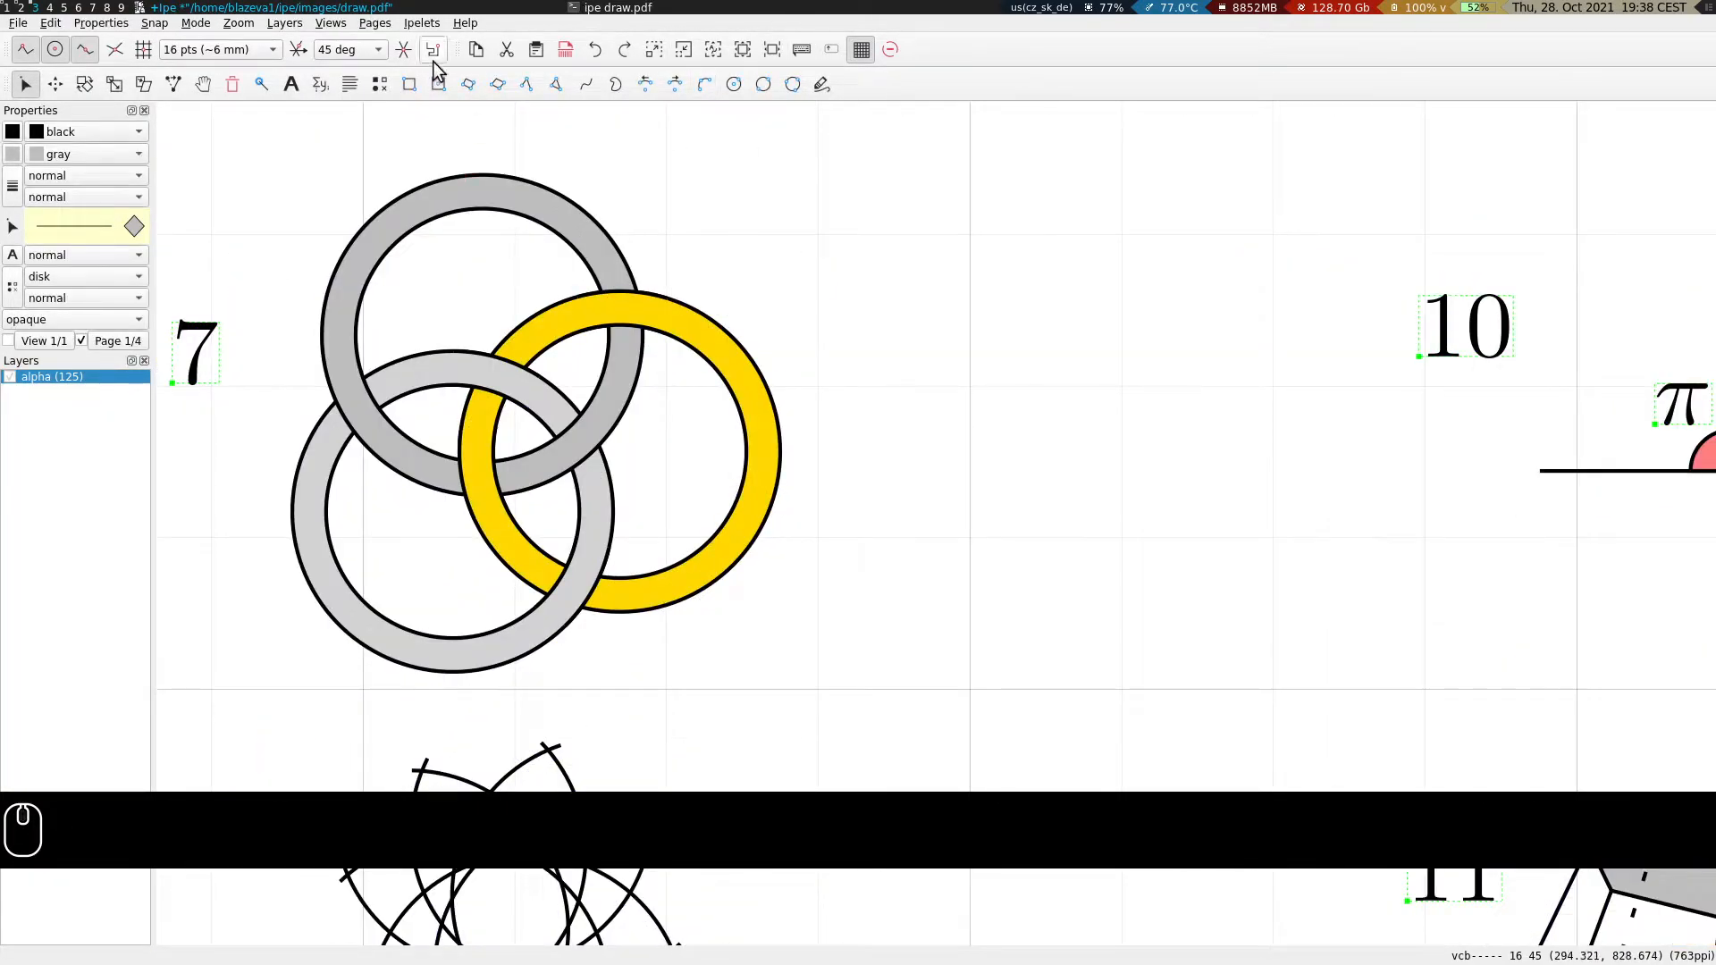
click(734, 84)
click(999, 339)
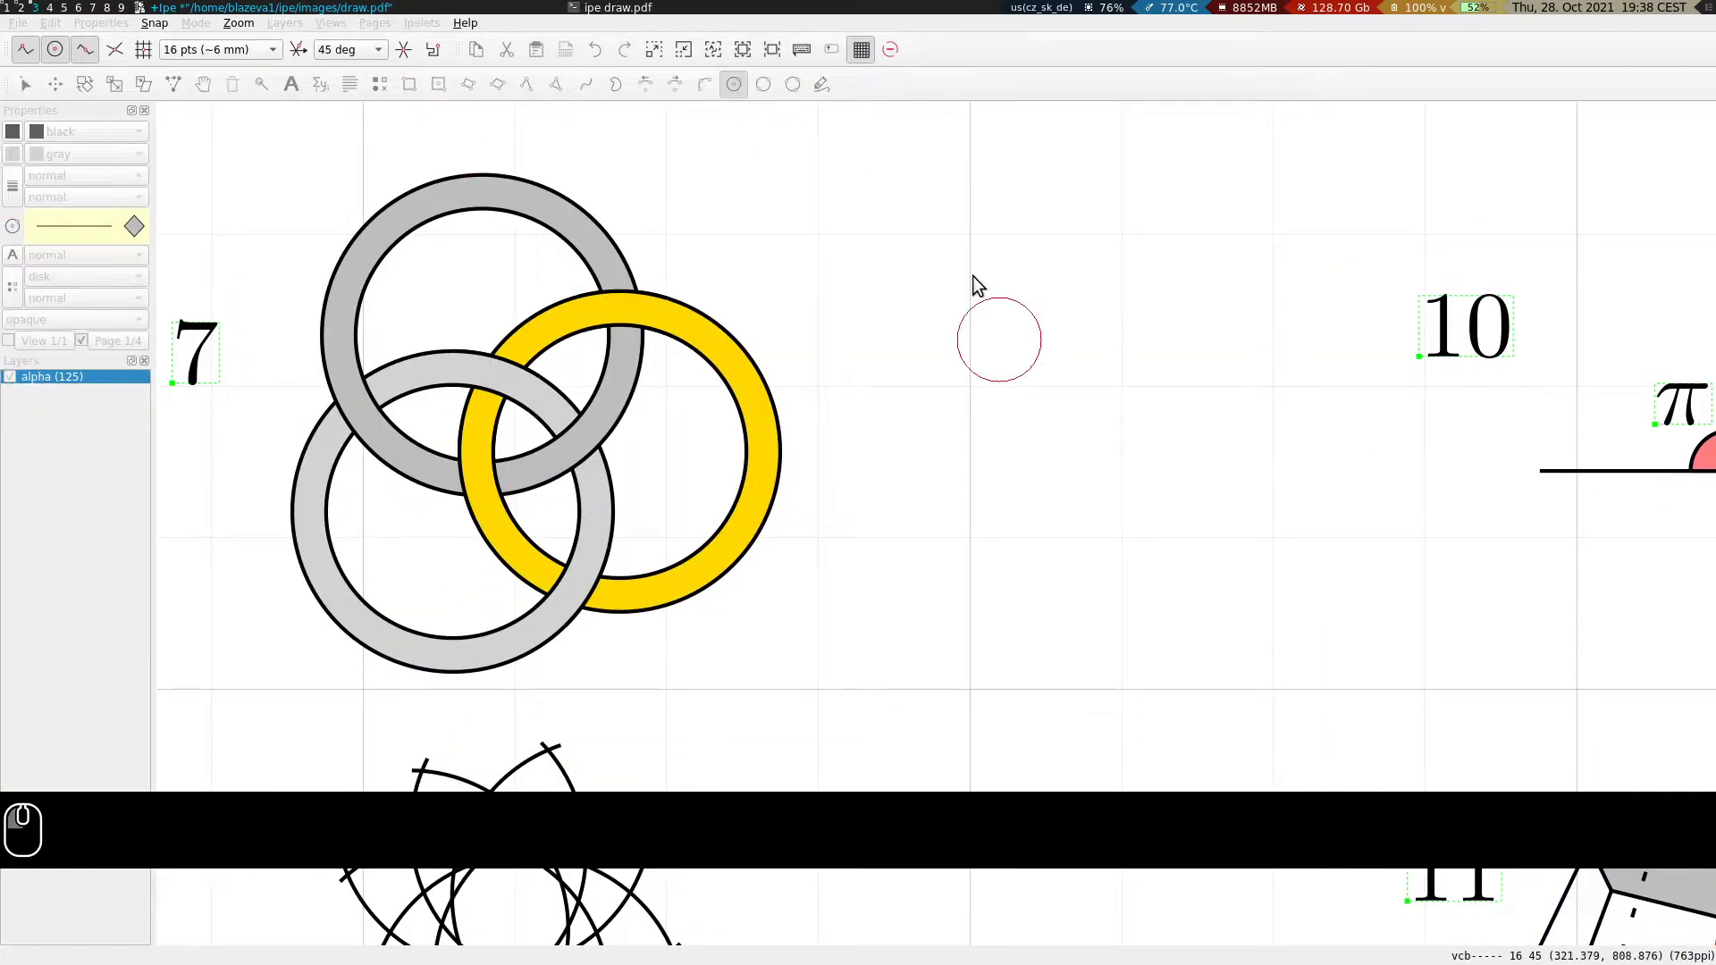
click(957, 215)
key(t)
drag(1000, 345, 970, 305)
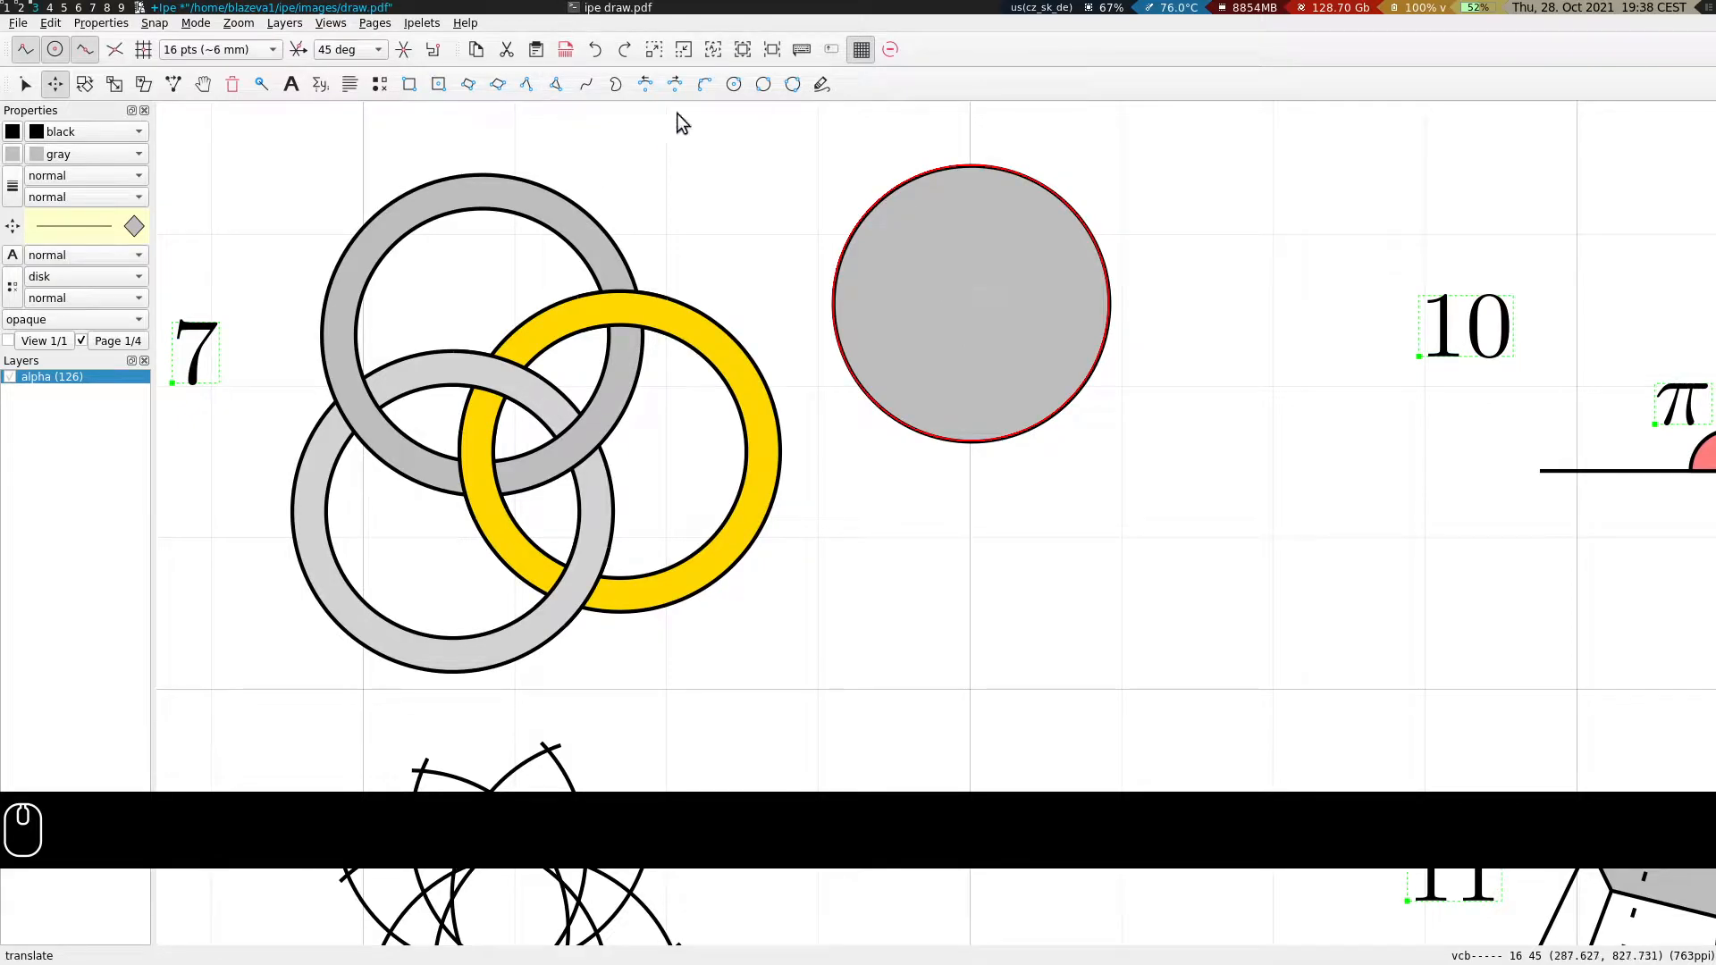
Draw a slightly smaller concentric circle inside the gray one and compose both into a gray ring.
key(o)
click(972, 304)
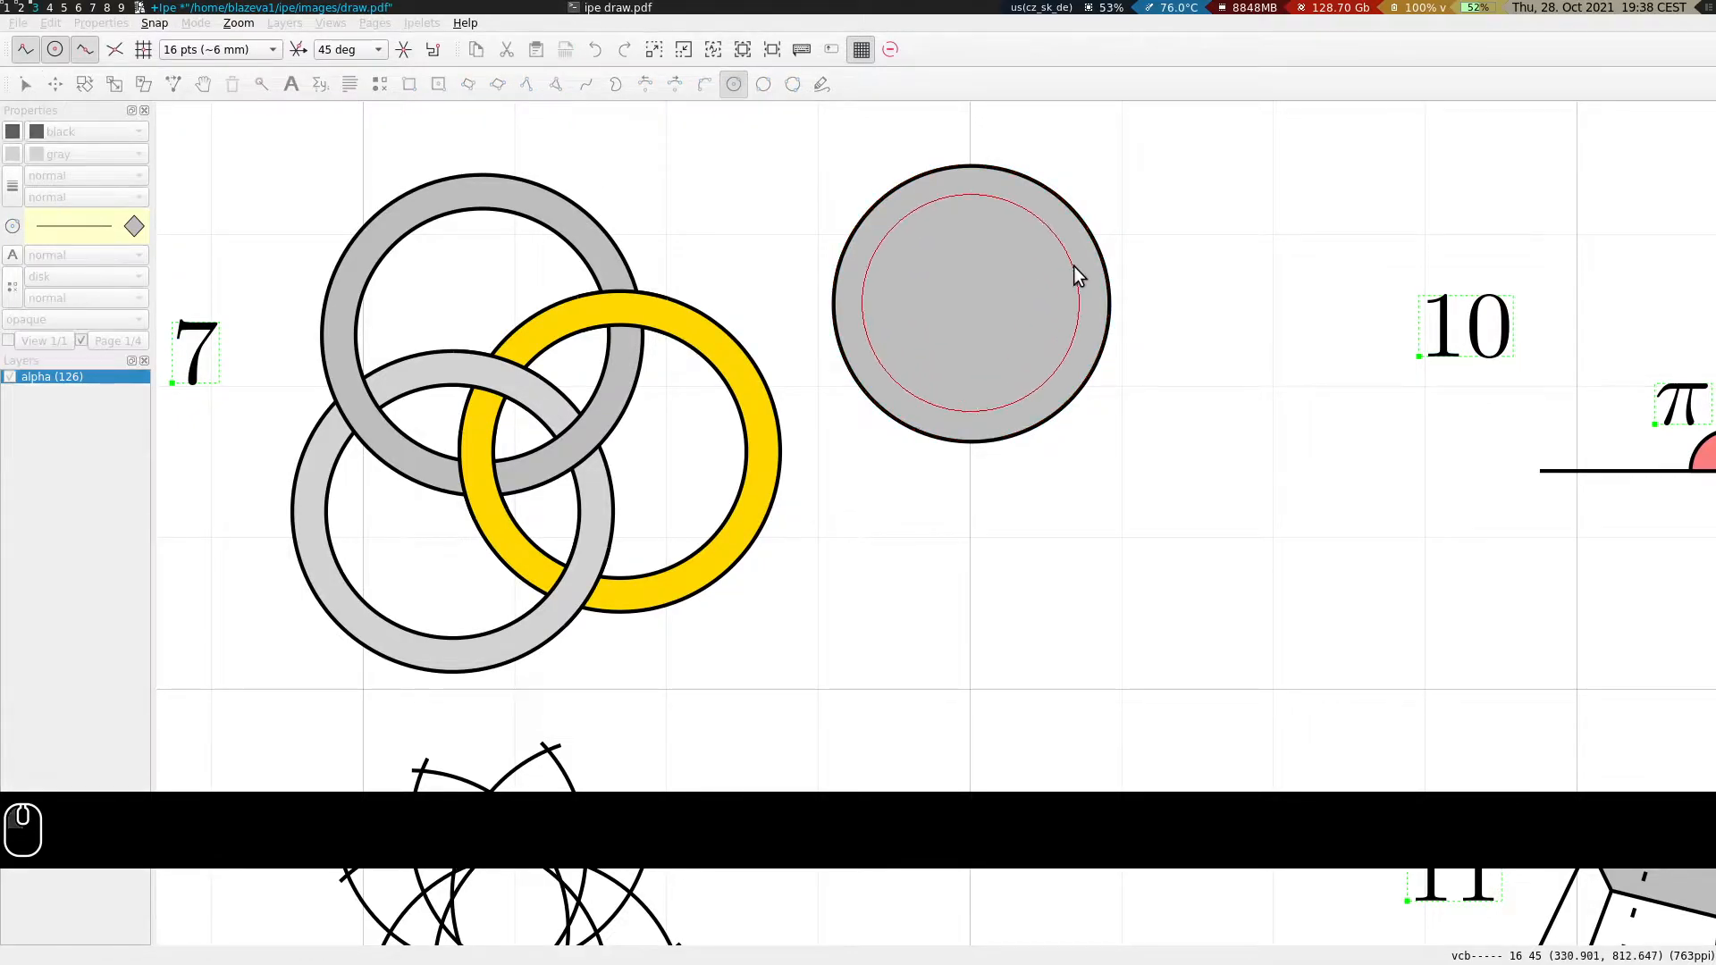
click(1075, 270)
key(s)
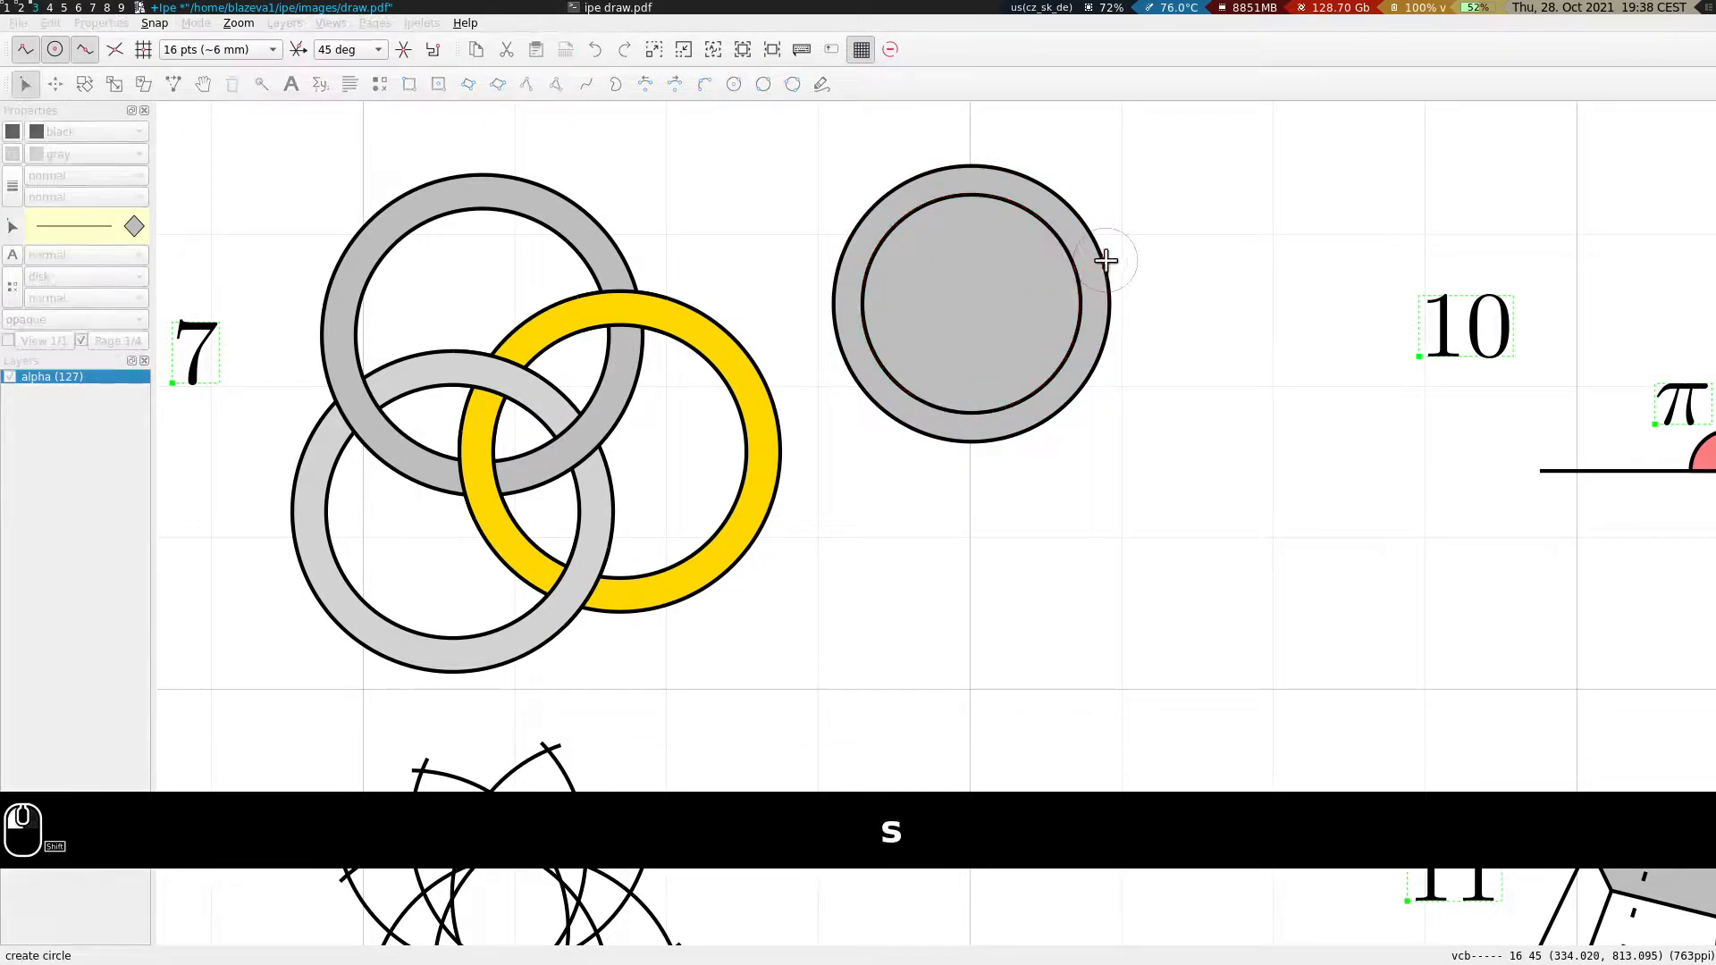
shift+right_click(1104, 265)
click(1173, 764)
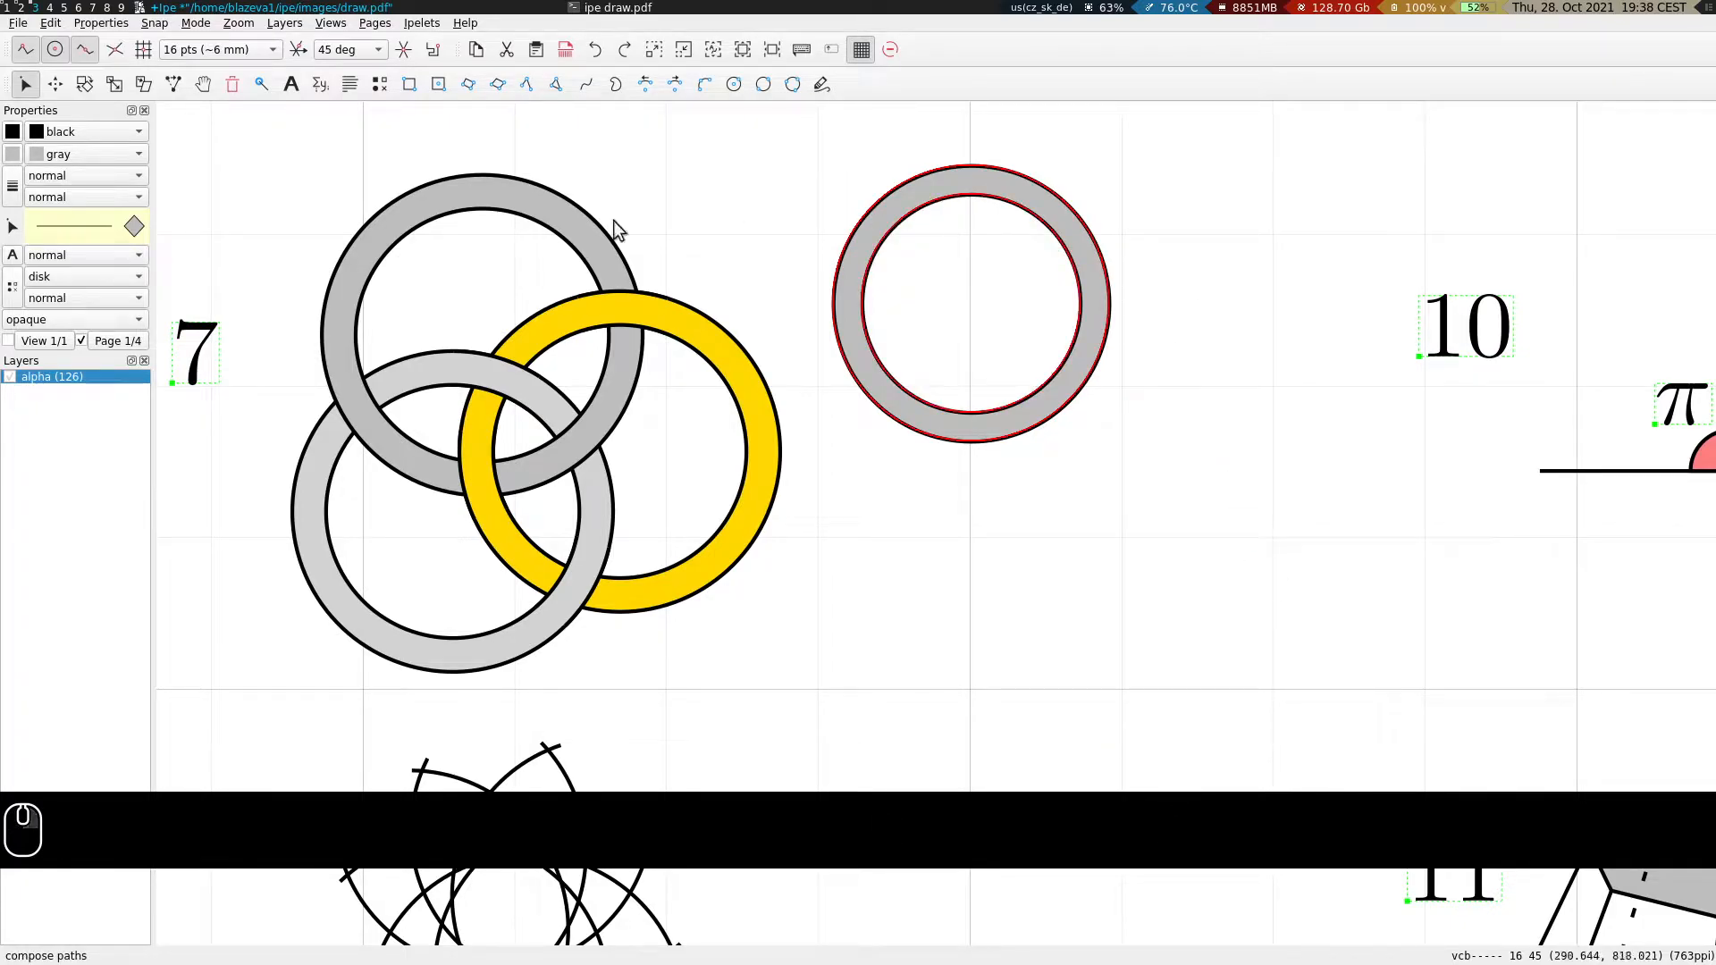
key(s)
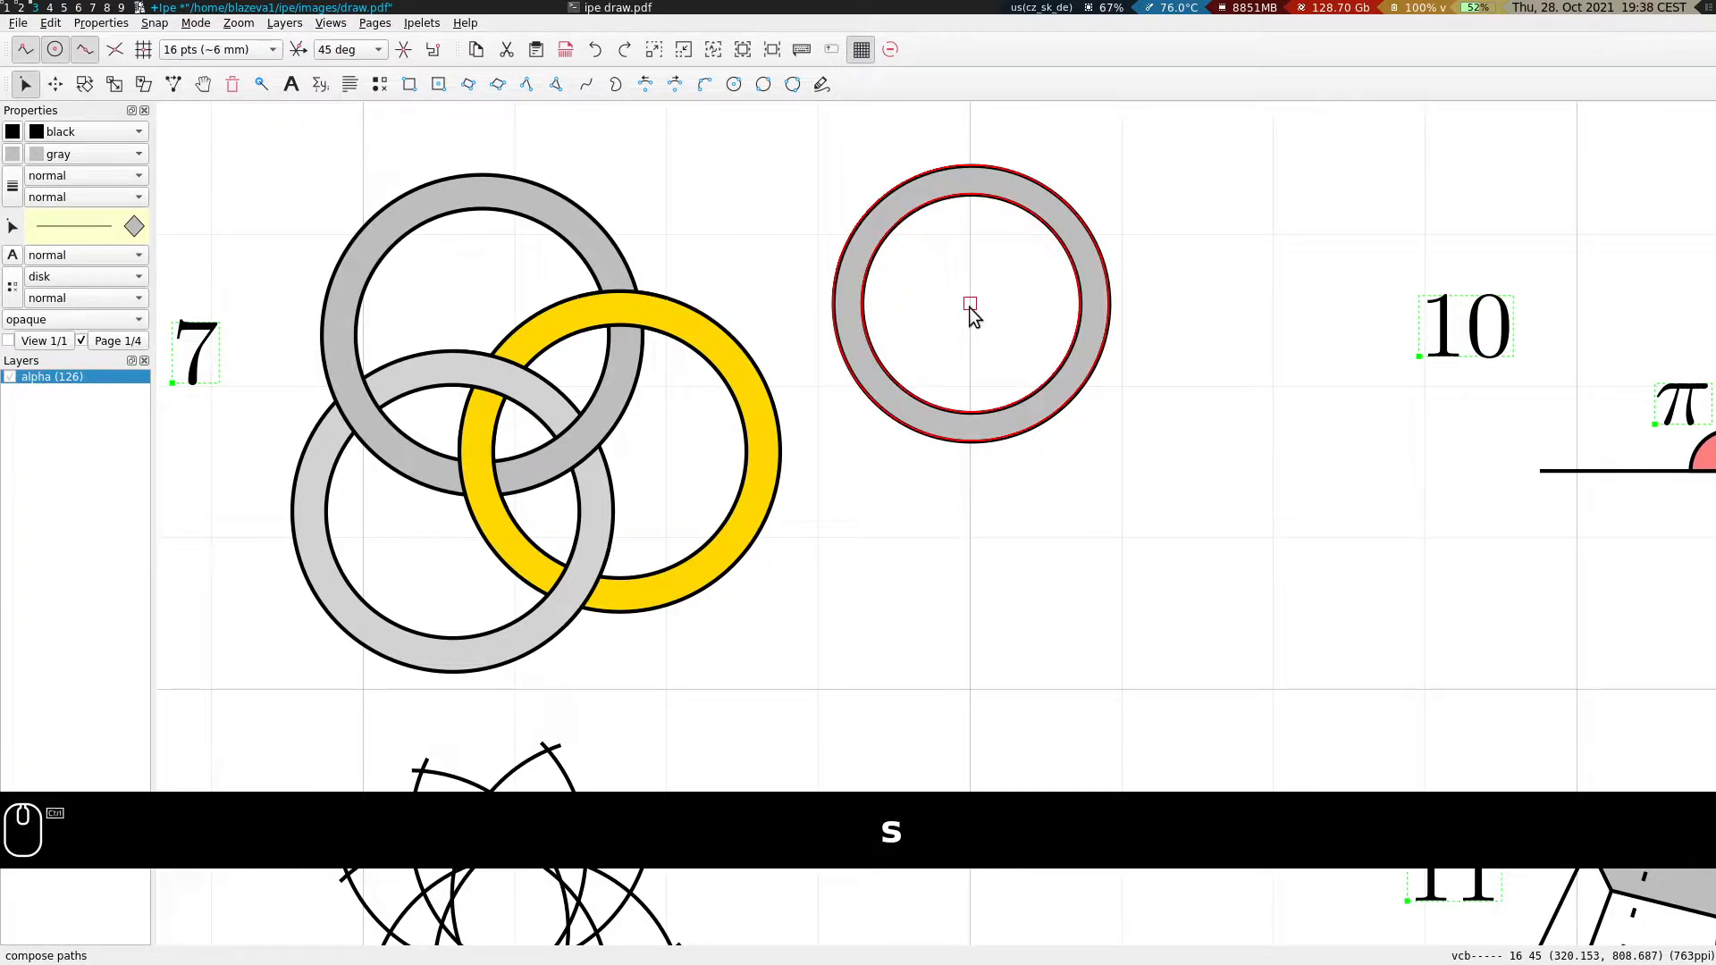
Paste two overlapping copies of the gray ring, one beside it and one below, and enable snapping to intersections.
key(ctrl+c)
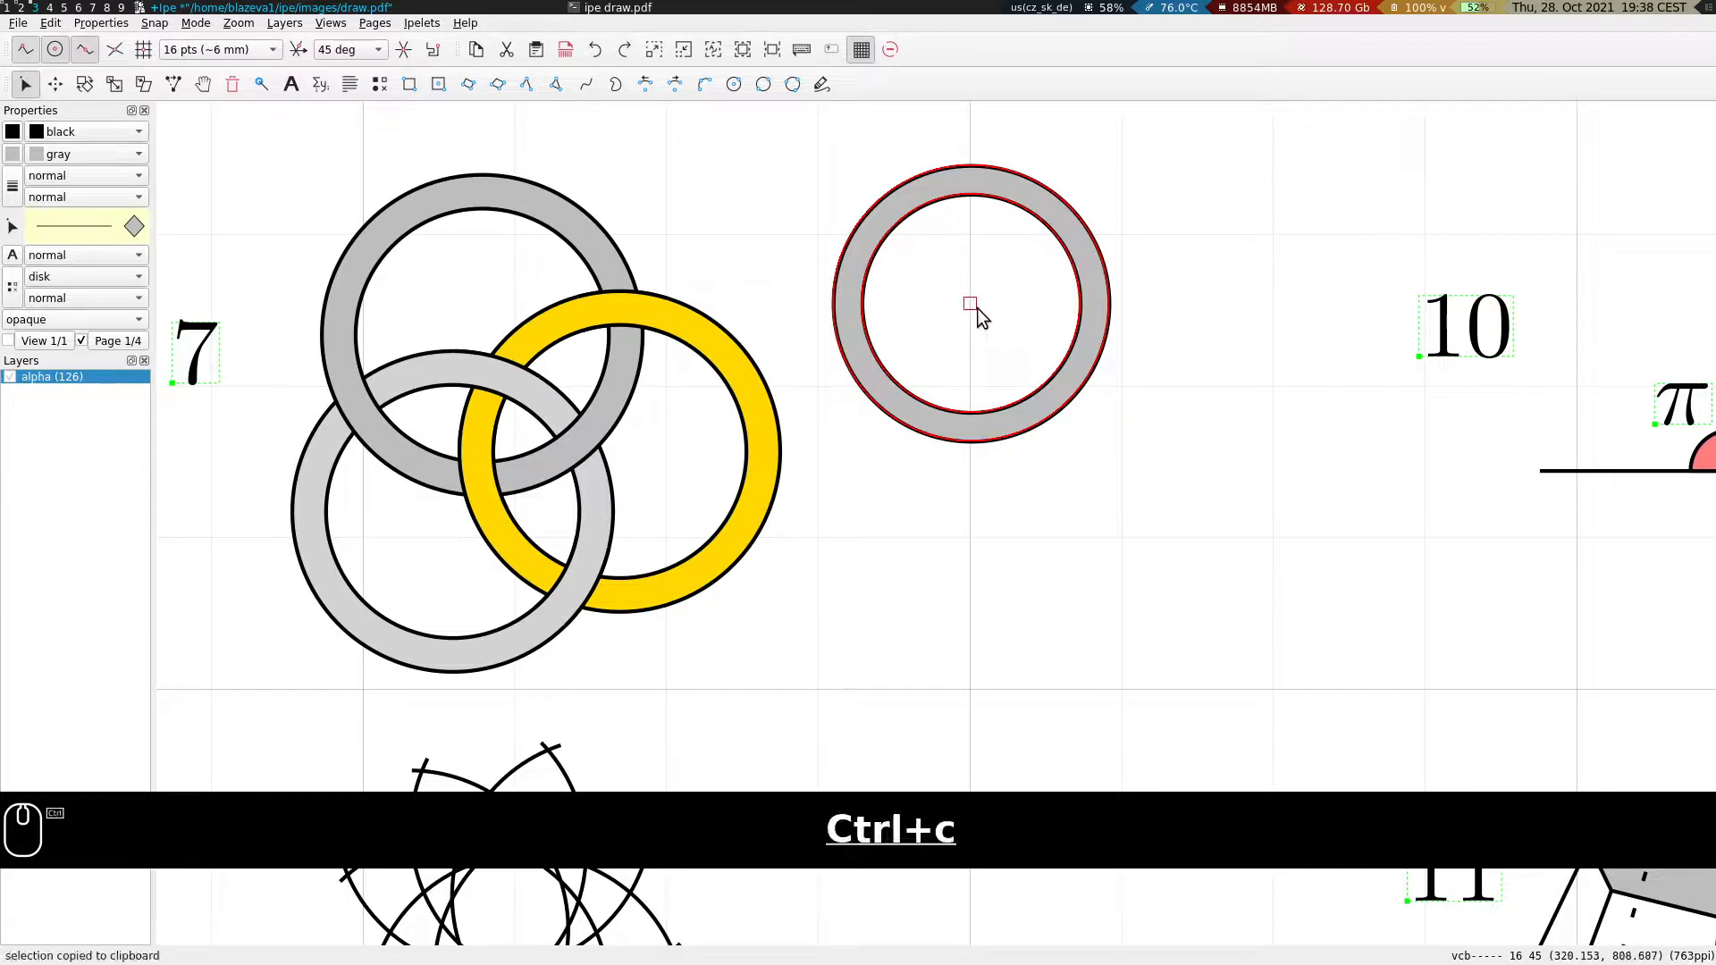
key(ctrl+v)
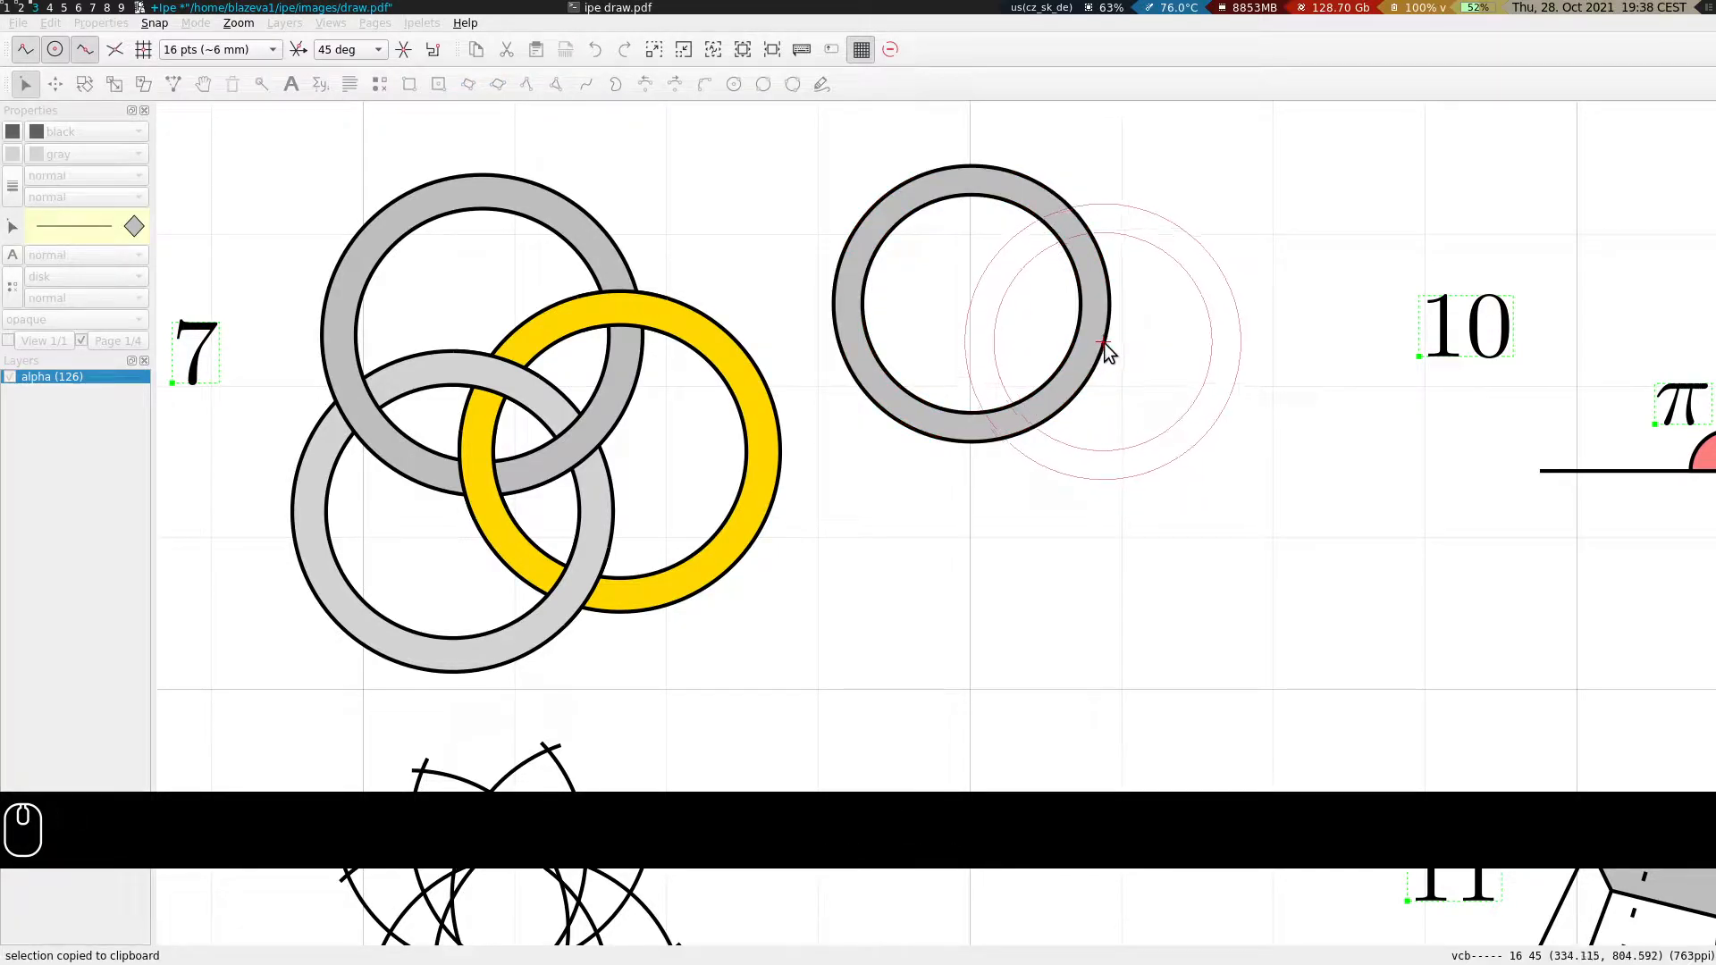
click(1108, 352)
click(114, 50)
key(ctrl+v)
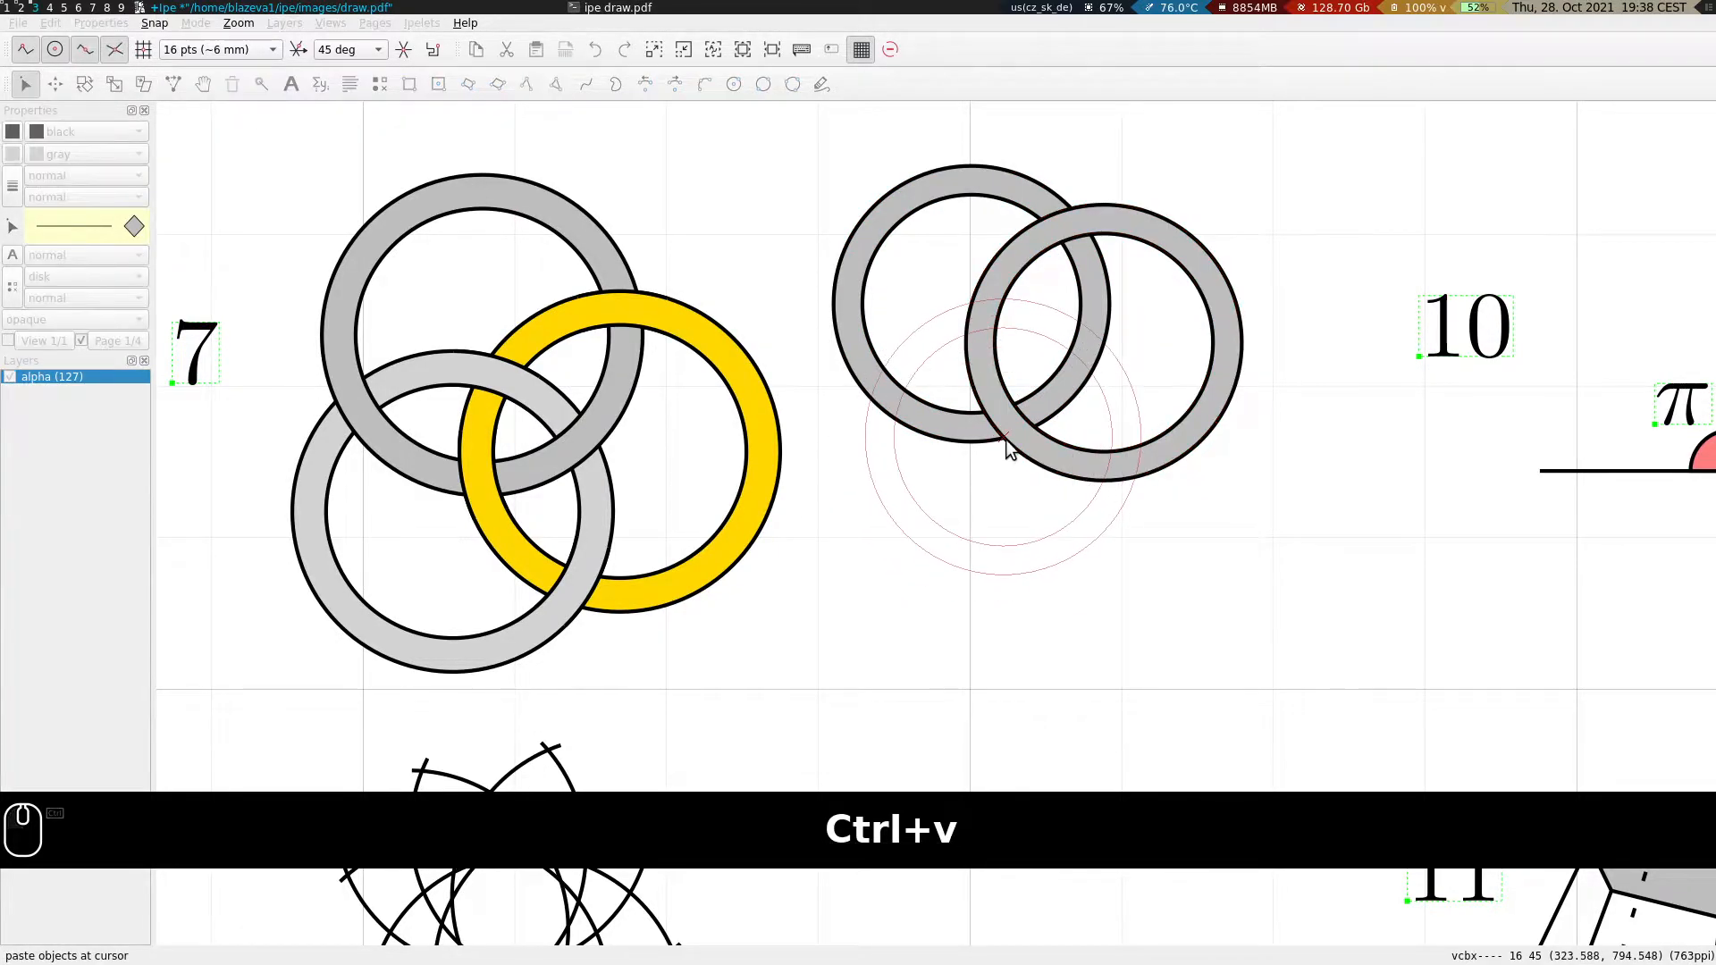
click(1003, 440)
Fill the right-hand copied ring with gold.
click(1240, 488)
drag(1274, 455, 1283, 501)
scroll(988, 452, up, 2)
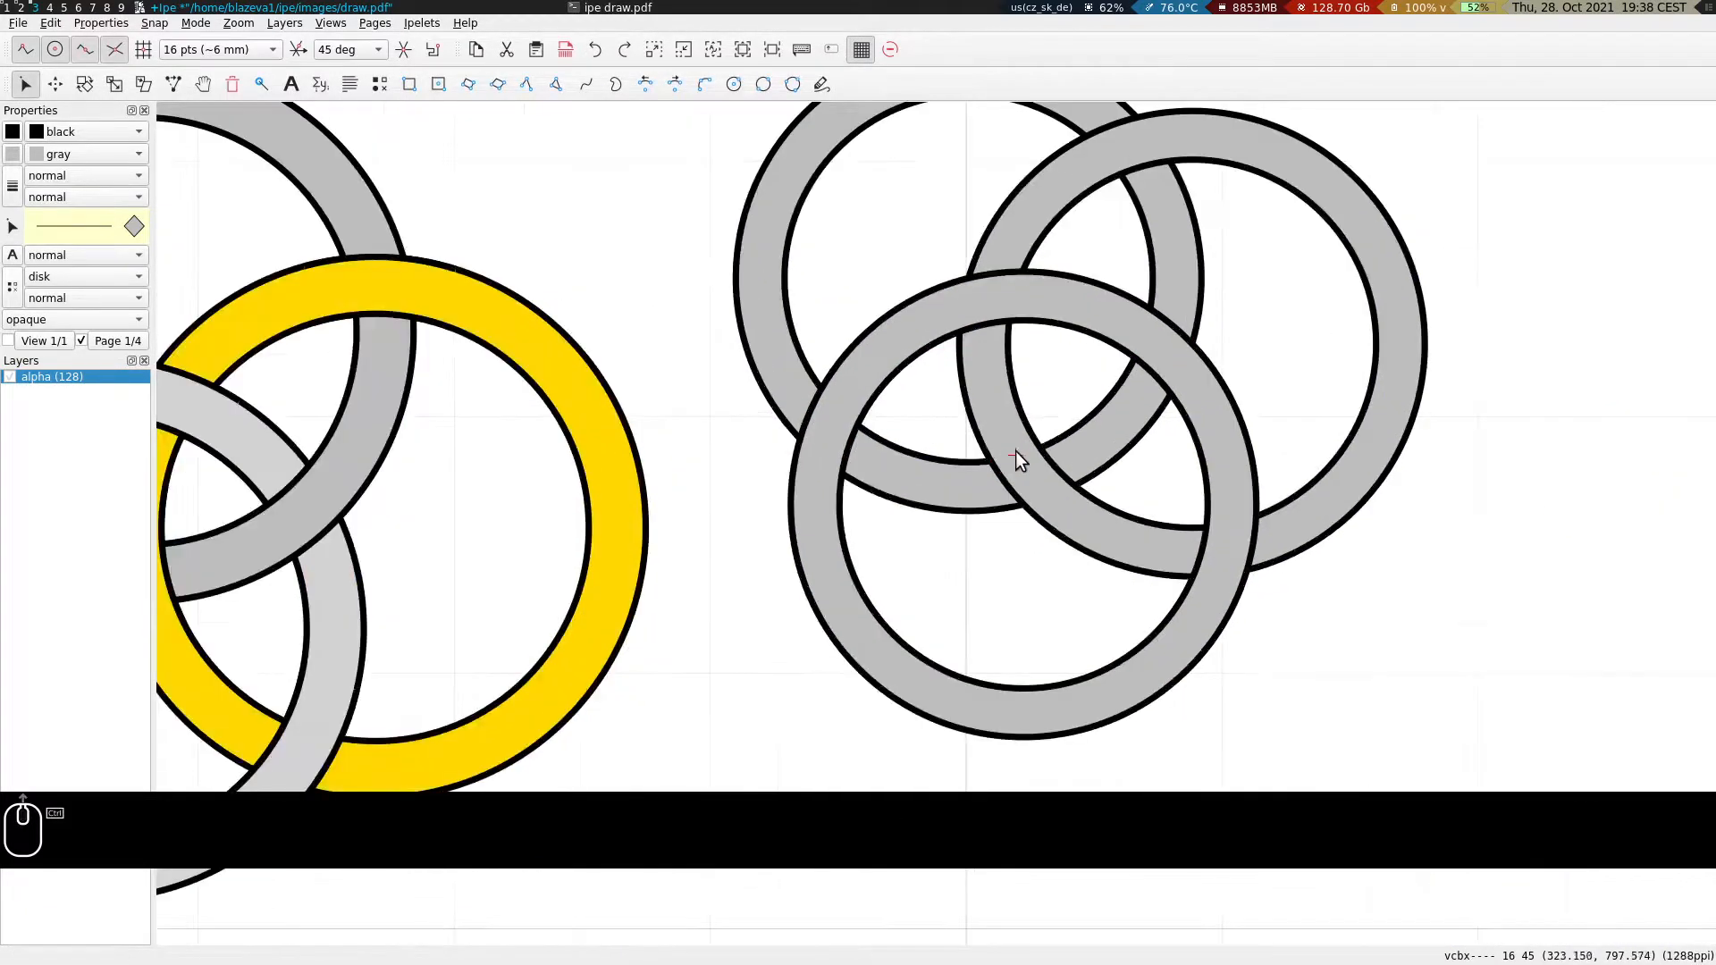
scroll(803, 374, down, 1)
click(1231, 367)
click(76, 154)
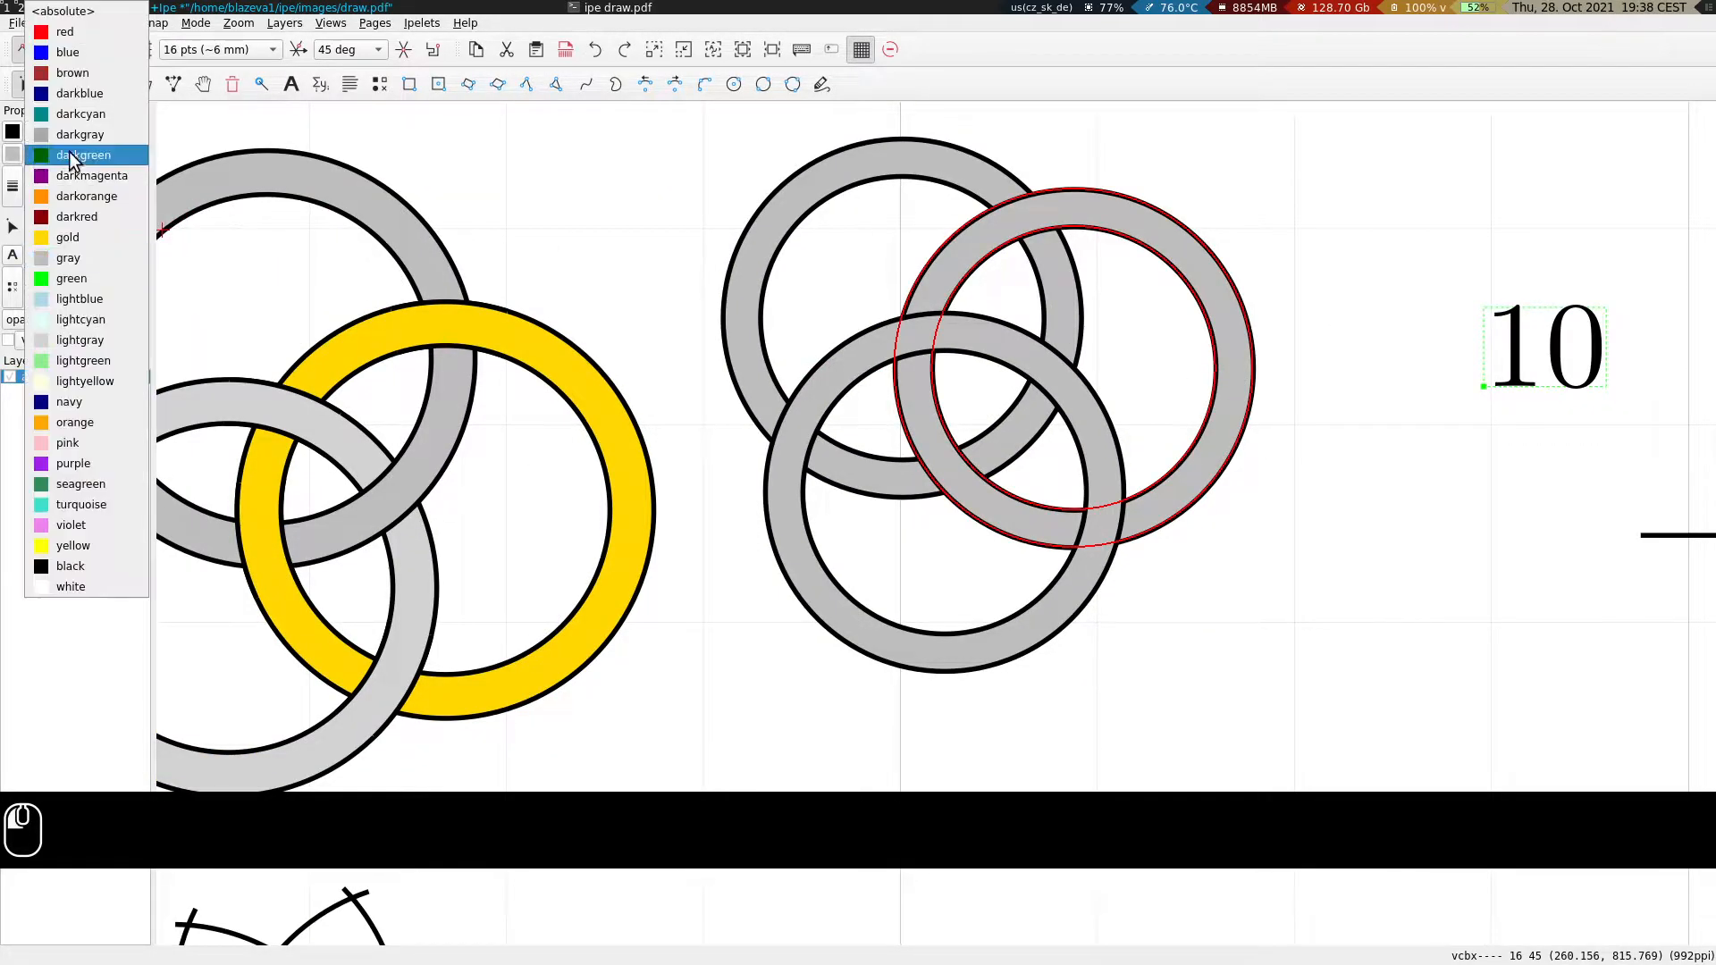
click(71, 218)
key(s)
Fill the lower copied ring with darkgray.
click(1035, 646)
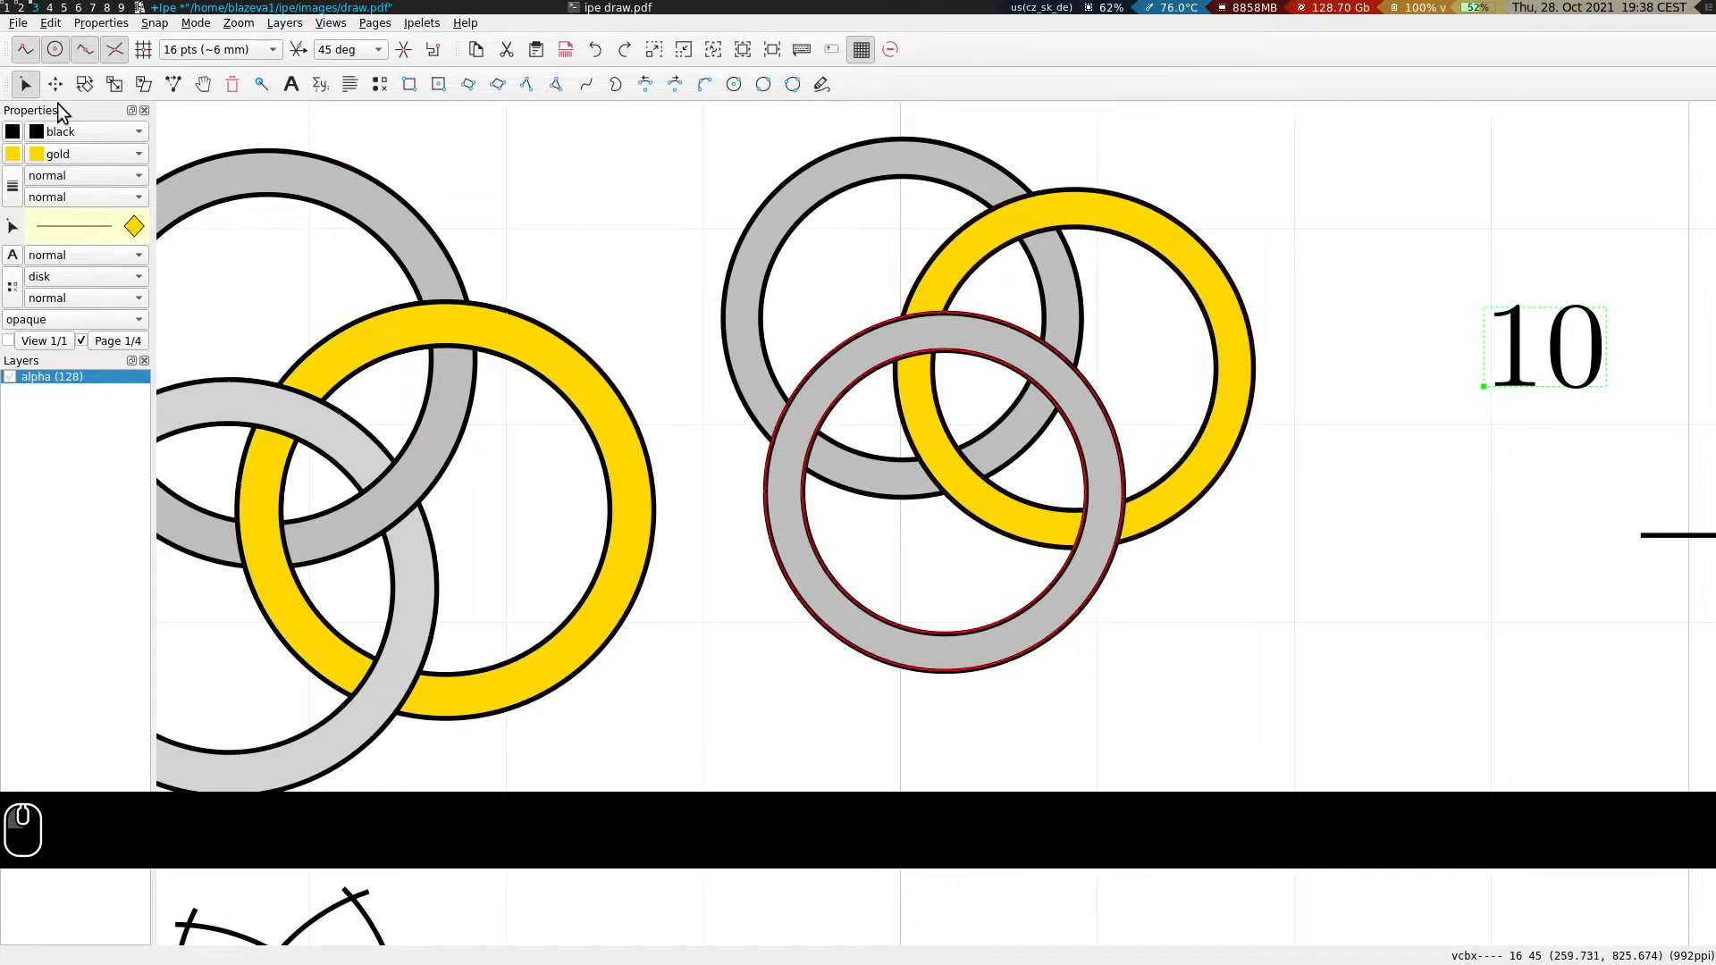
click(67, 161)
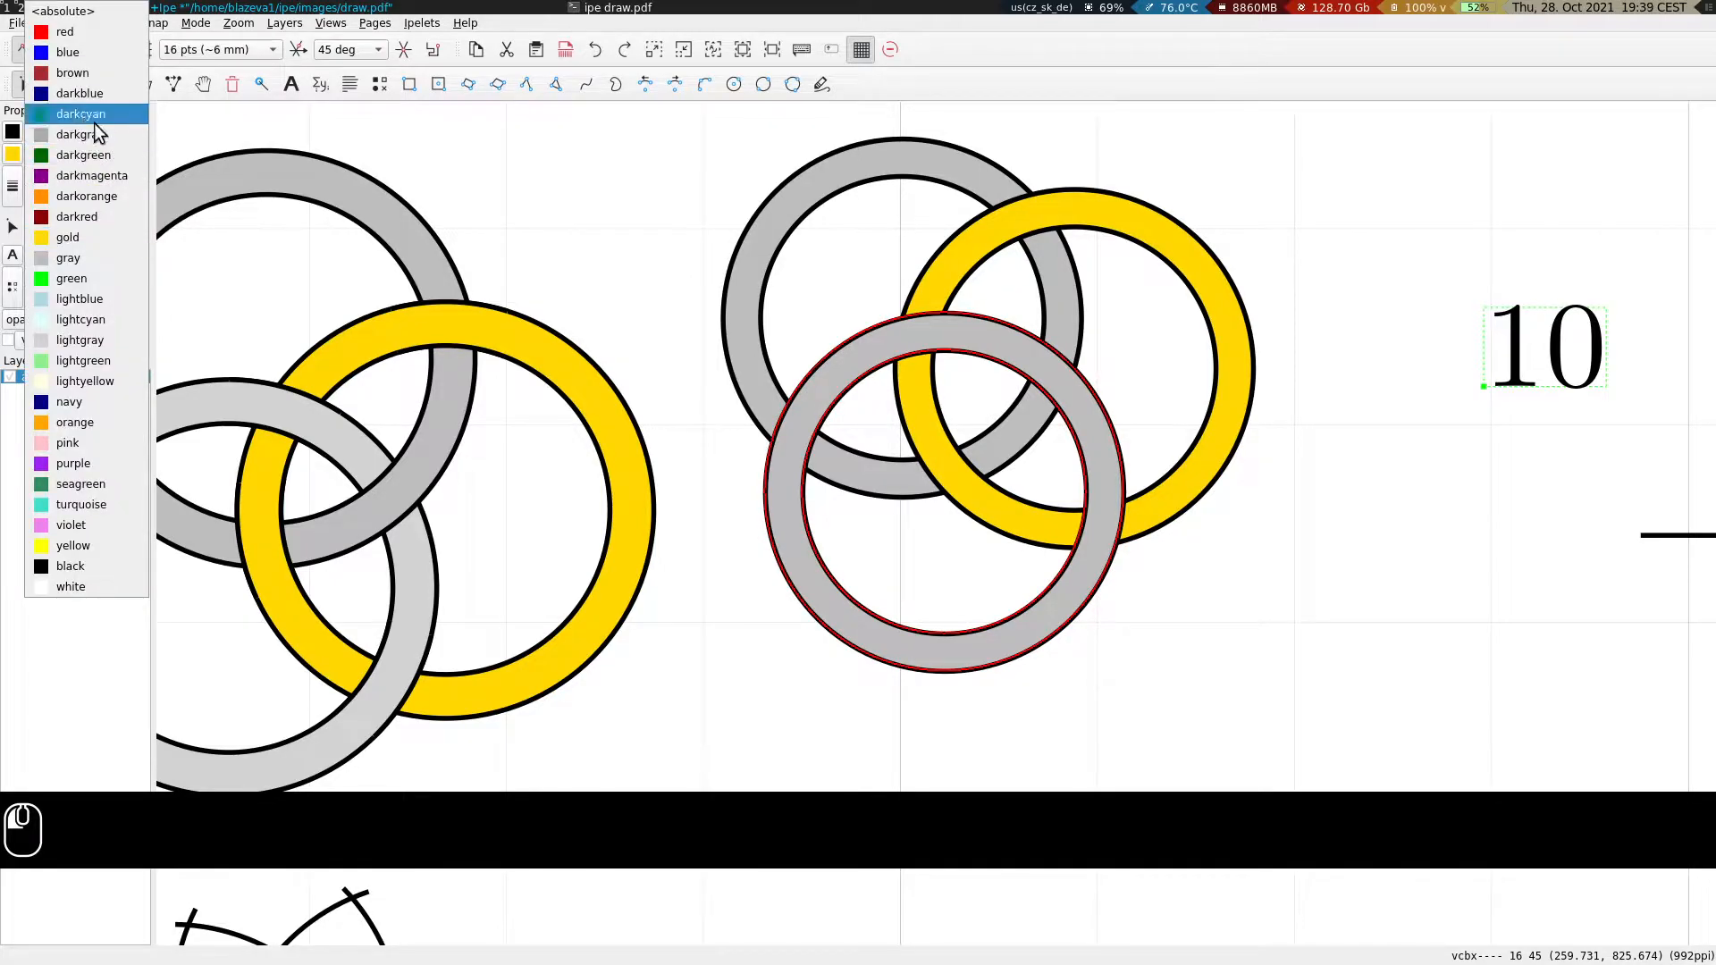
click(81, 127)
key(s)
click(1302, 203)
Draw an arc centered on the gray ring along its outer edge, spanning its right-hand crossing with the dark gray ring.
drag(1340, 246, 1378, 249)
scroll(1000, 445, up, 1)
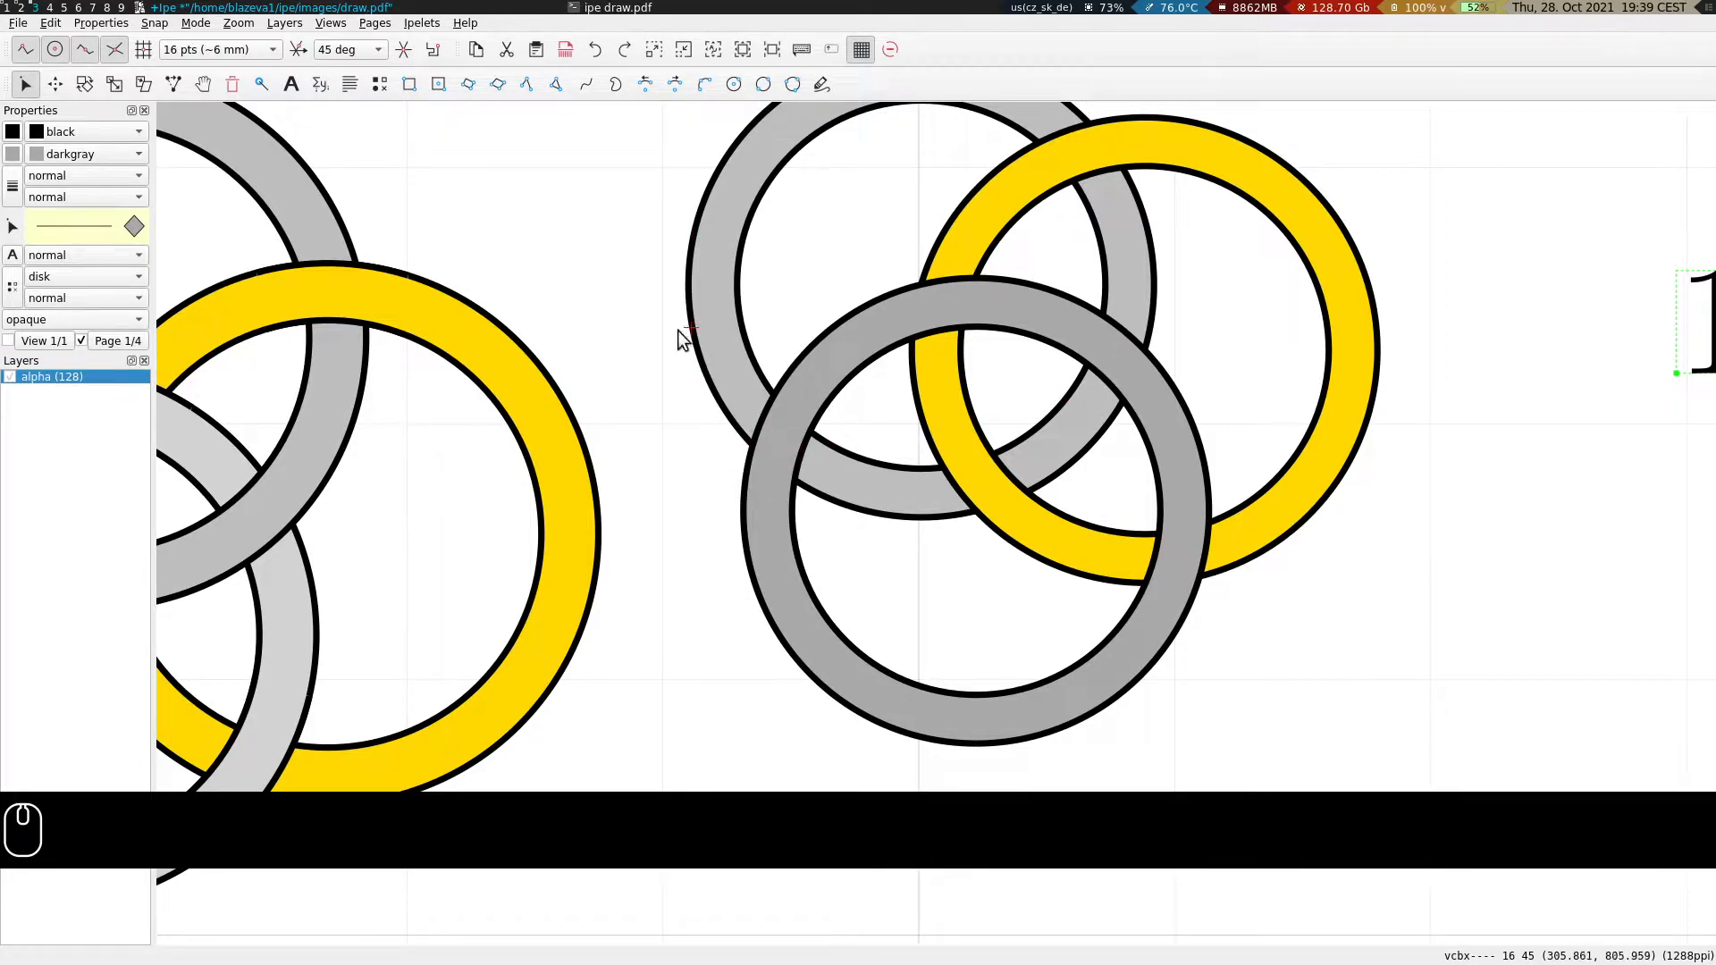
drag(689, 340, 641, 367)
click(676, 84)
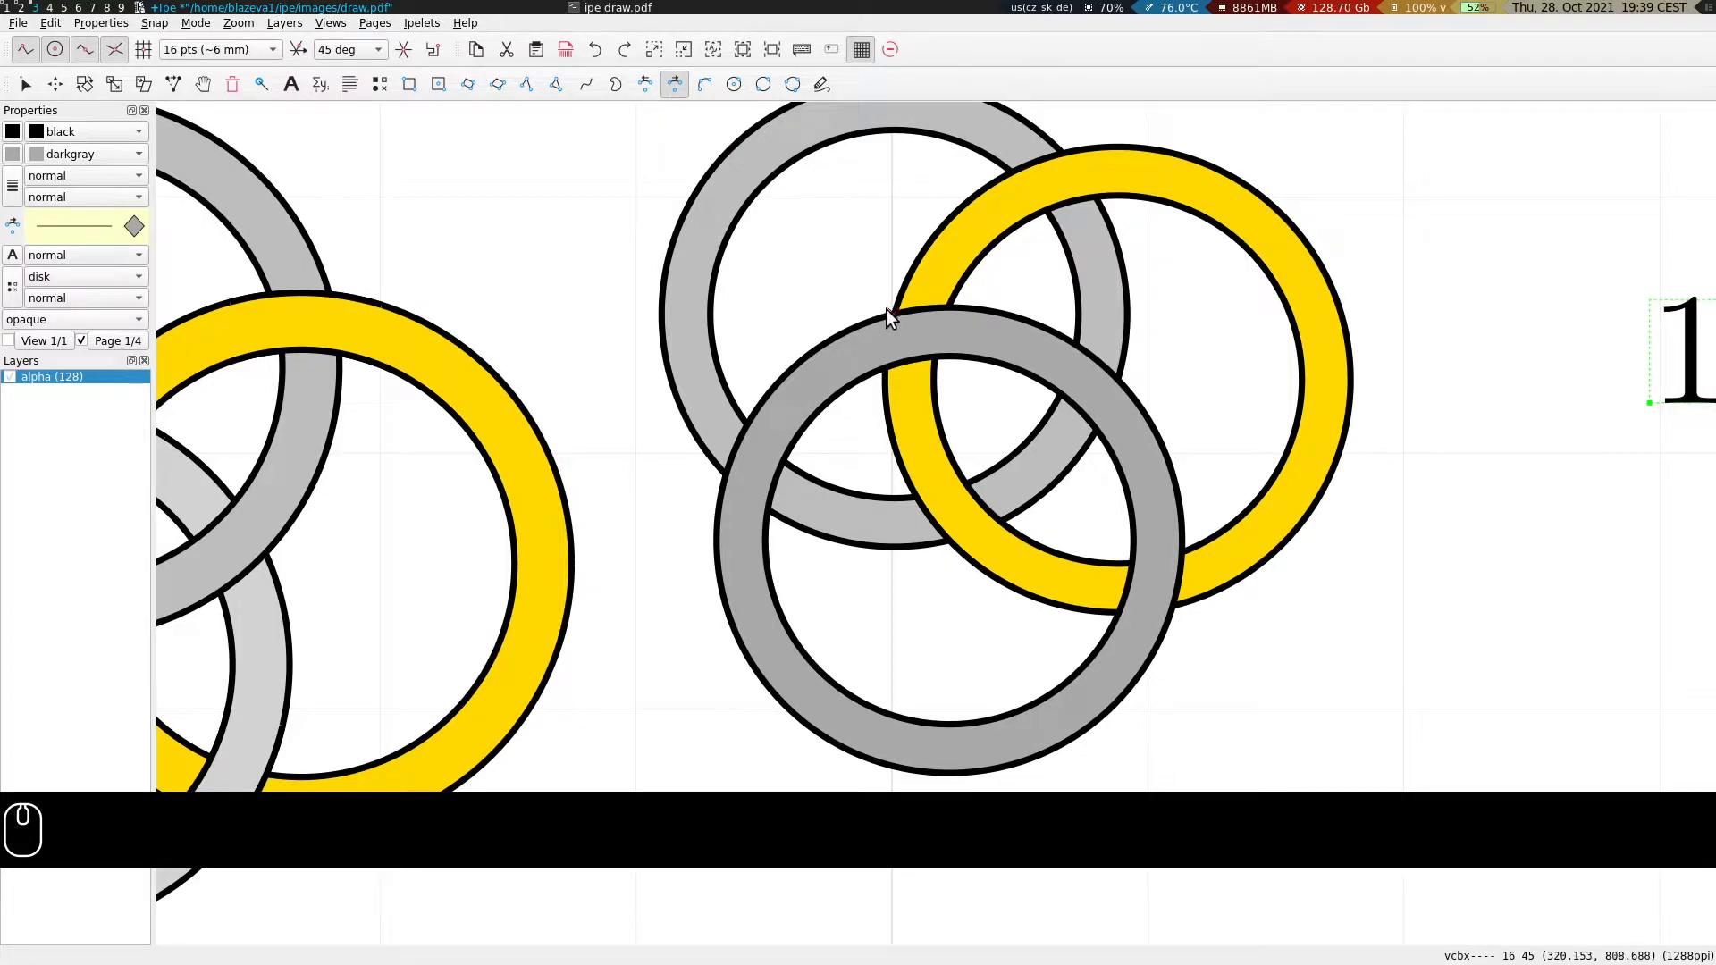
click(885, 308)
click(1120, 360)
click(1079, 457)
Draw a matching arc along the gray ring's inner edge across the same dark gray ring crossing.
click(1080, 319)
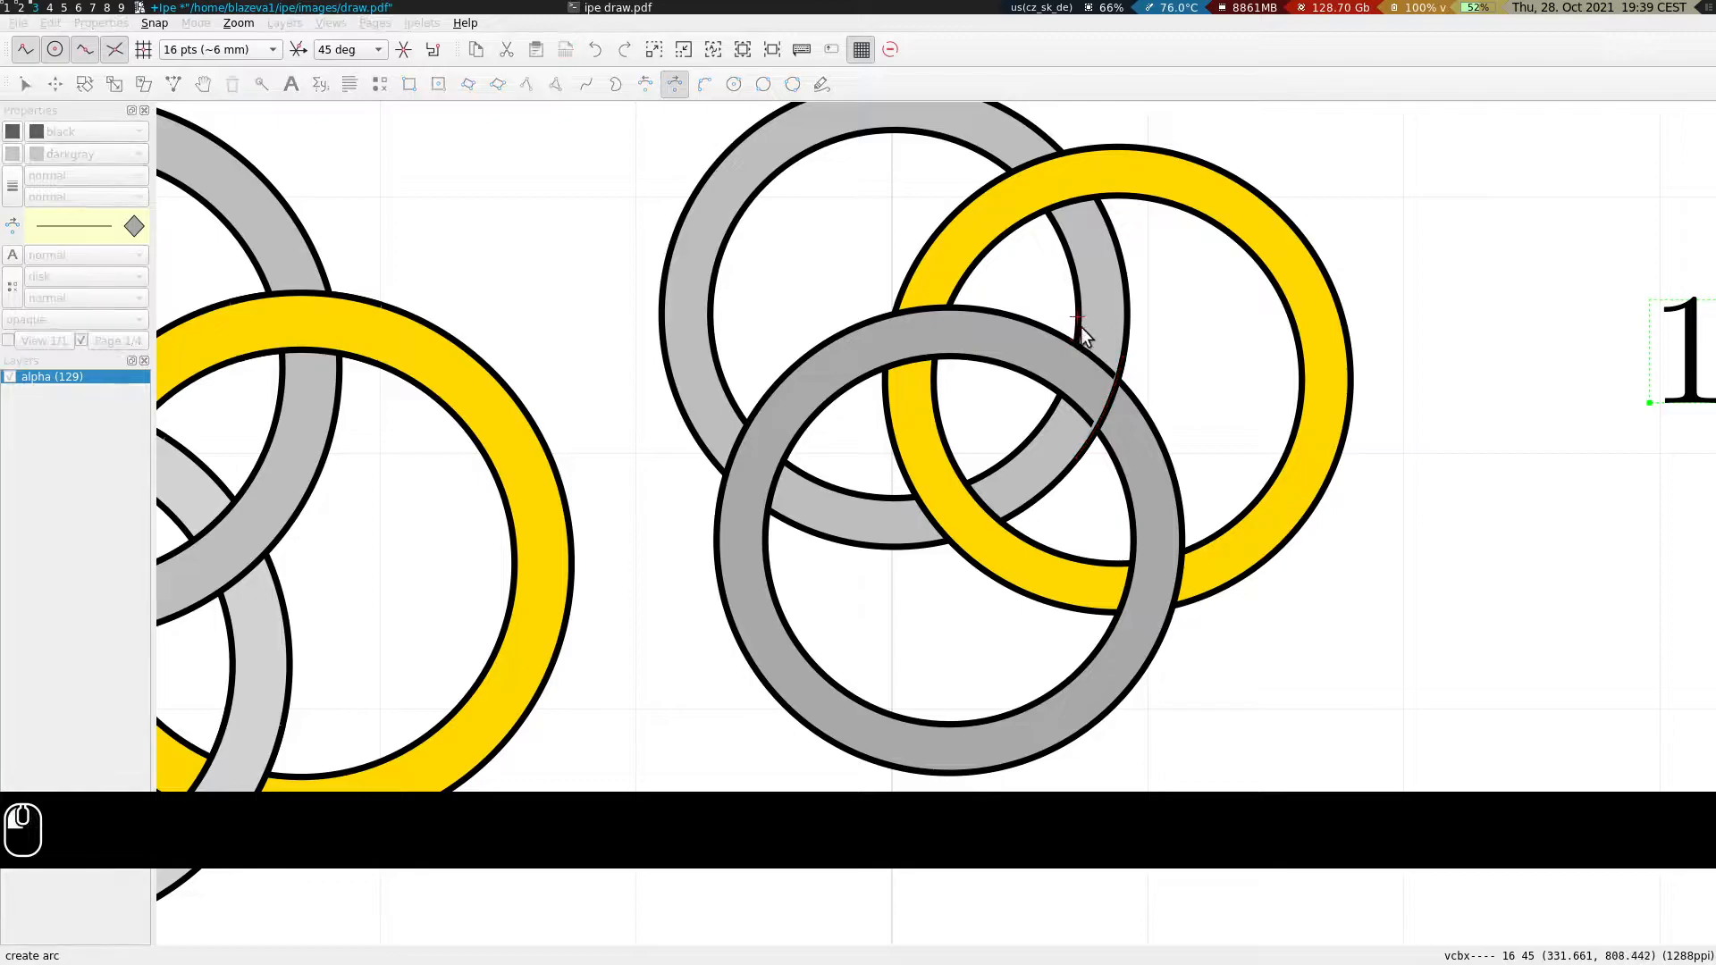
right_click(1075, 363)
key(Delete)
click(884, 307)
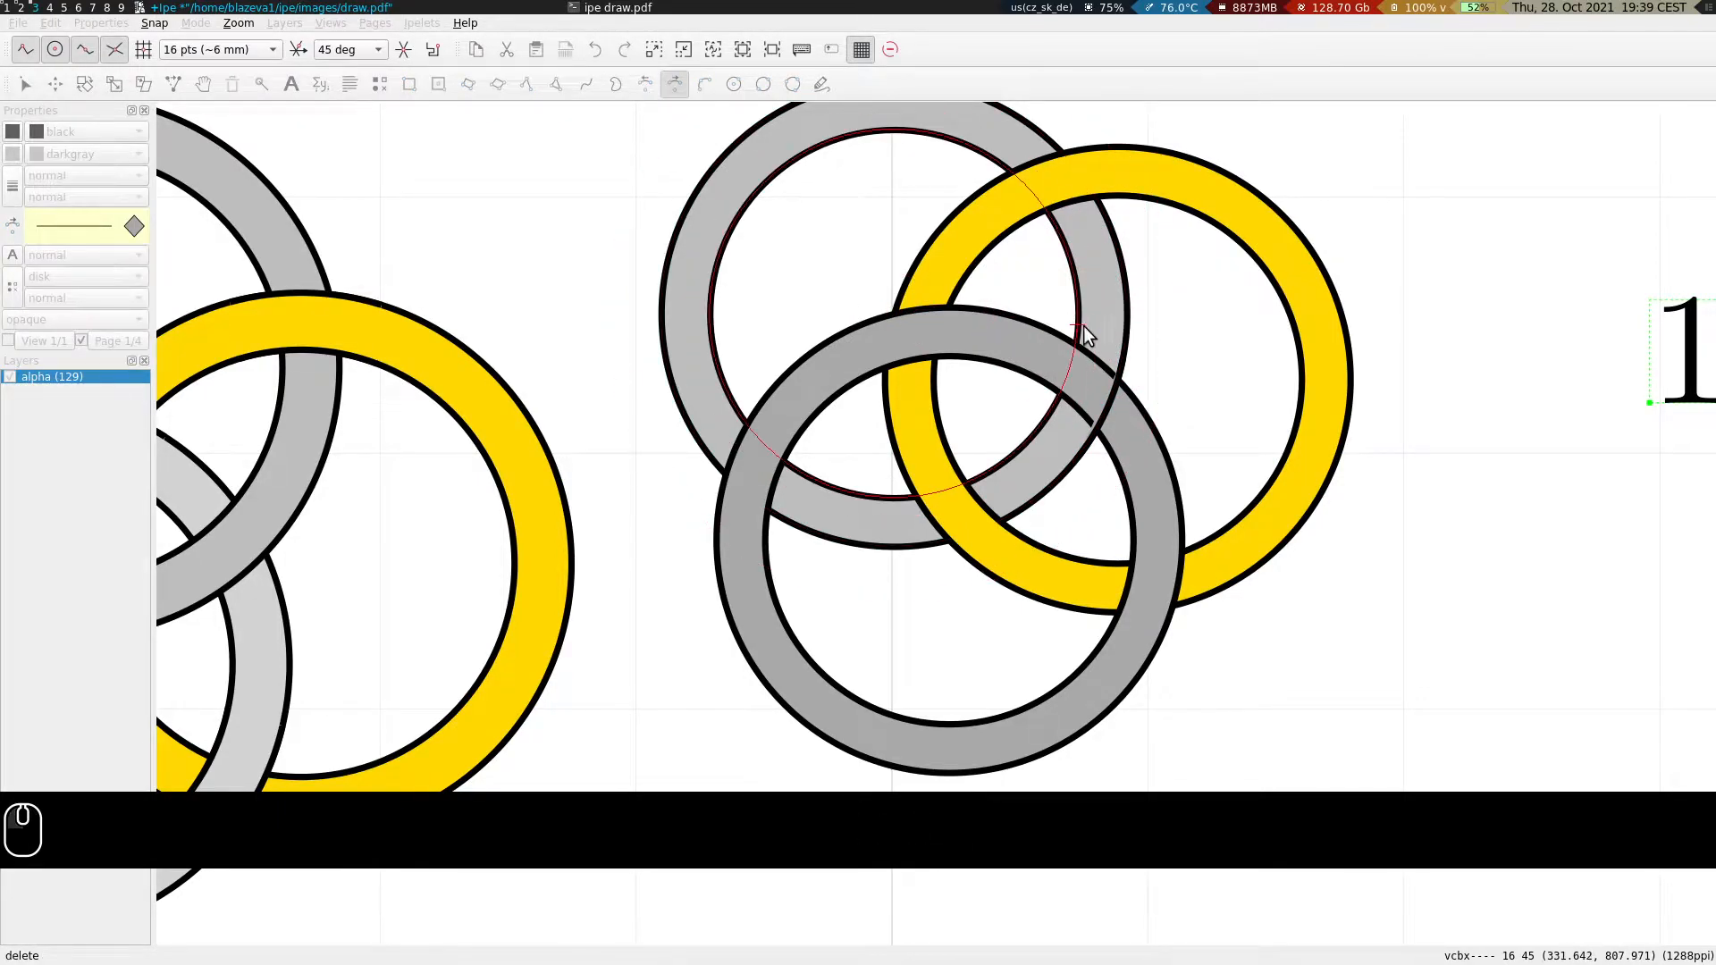
click(1037, 416)
key(s)
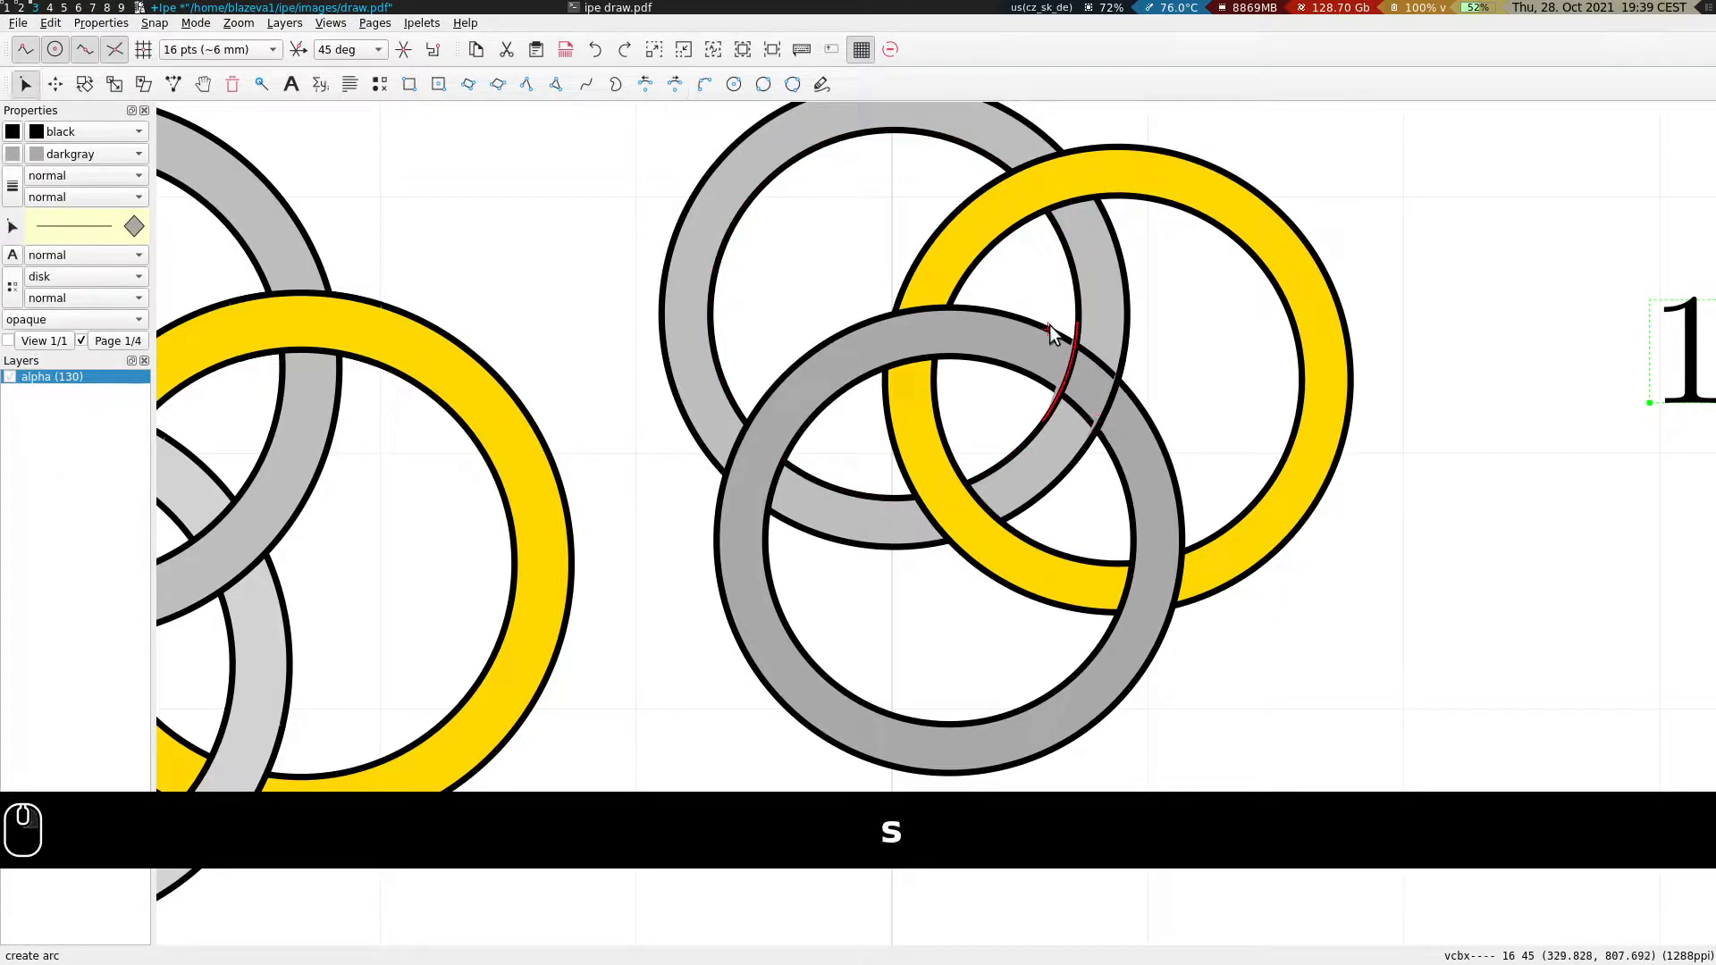
Move both arcs into the empty space beside the gold ring and make them stroke only.
drag(1029, 293, 1167, 471)
key(t)
drag(1112, 380, 1531, 308)
drag(1543, 404, 1277, 478)
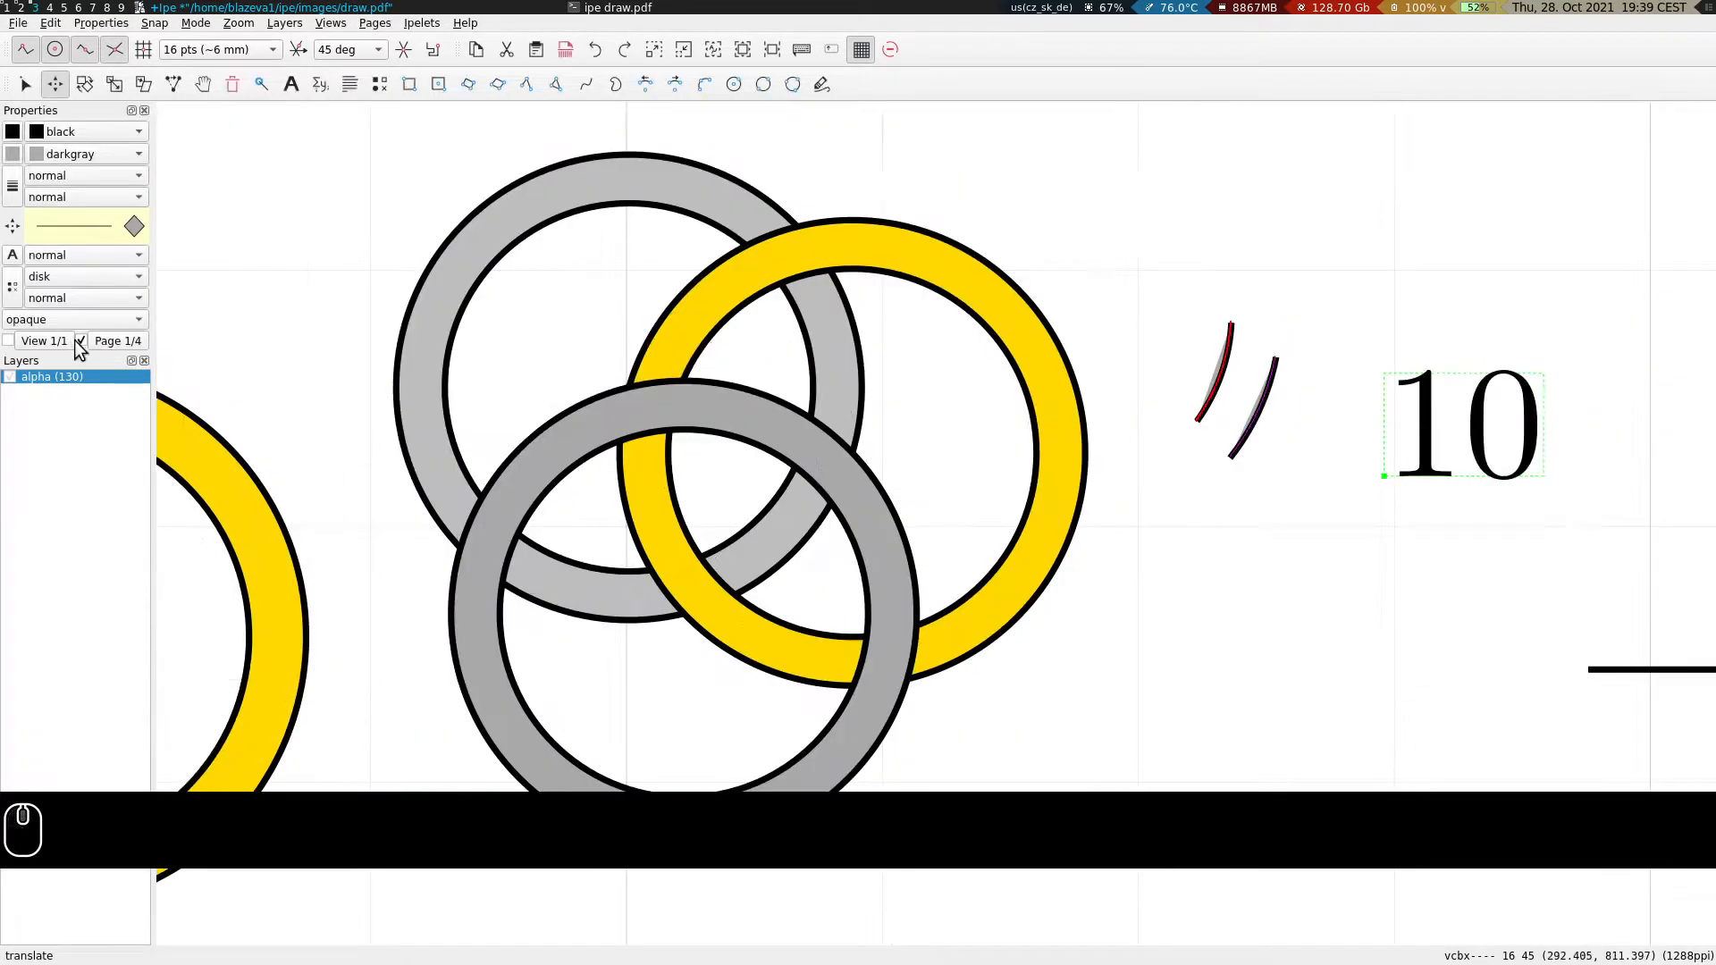
click(133, 230)
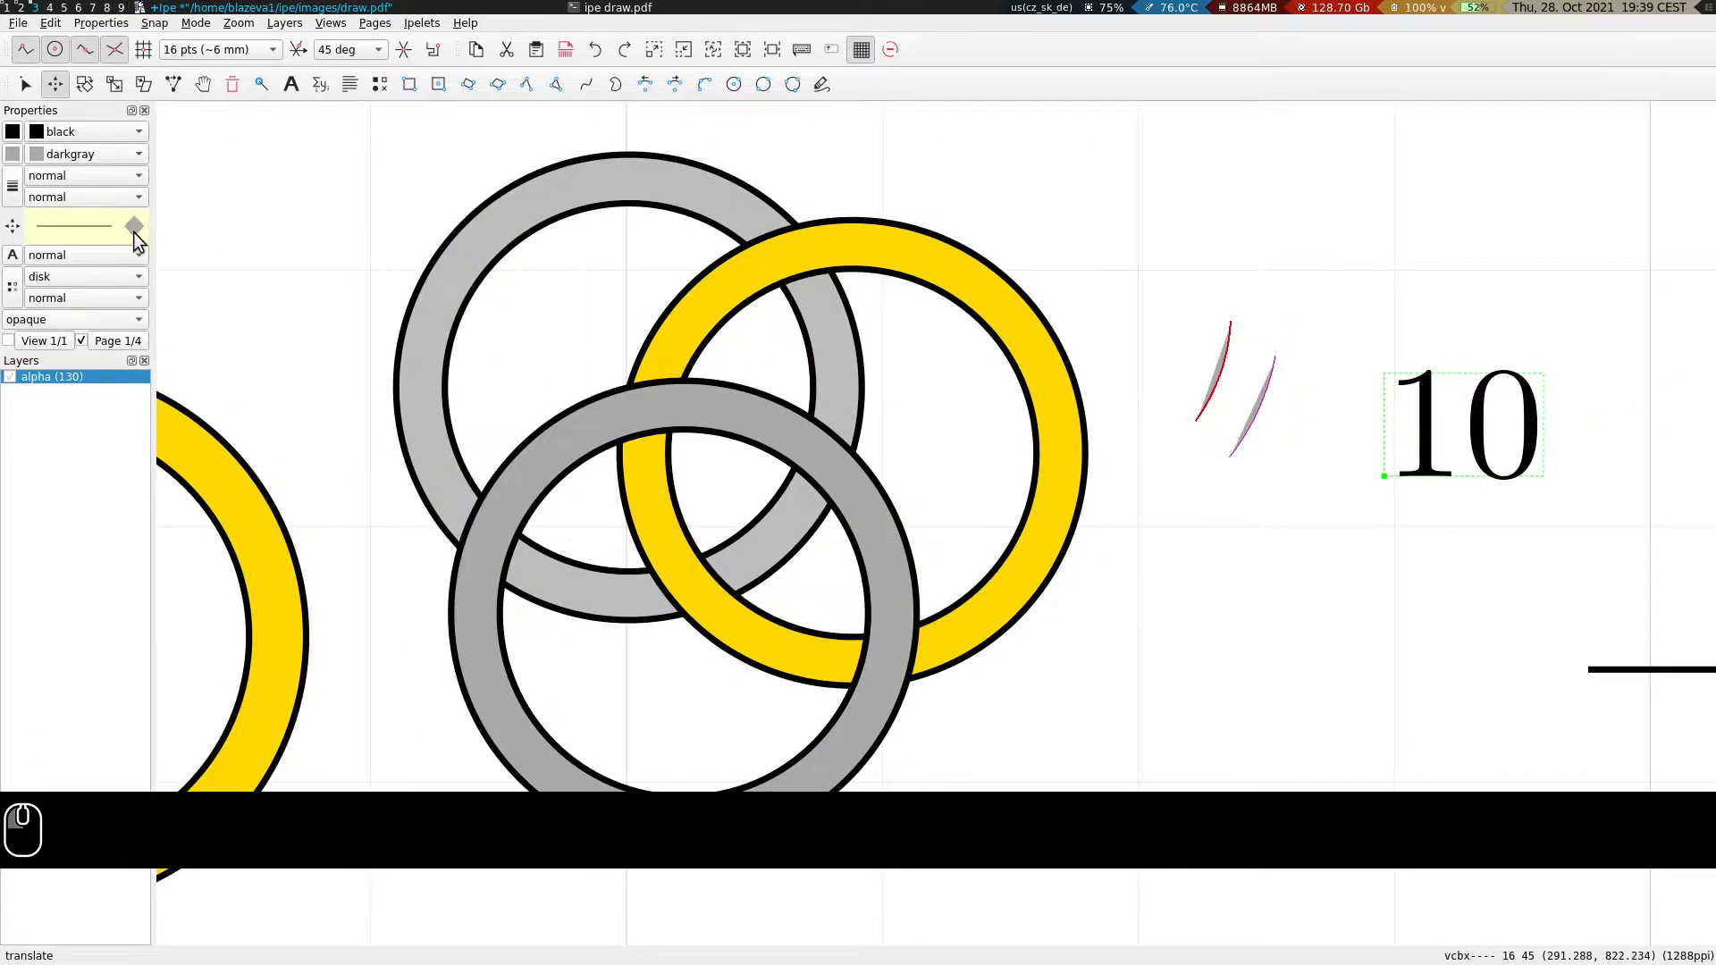
Paste a copy of the arc pair below it and connect the copy's ends with two straight segments.
key(ctrl+c)
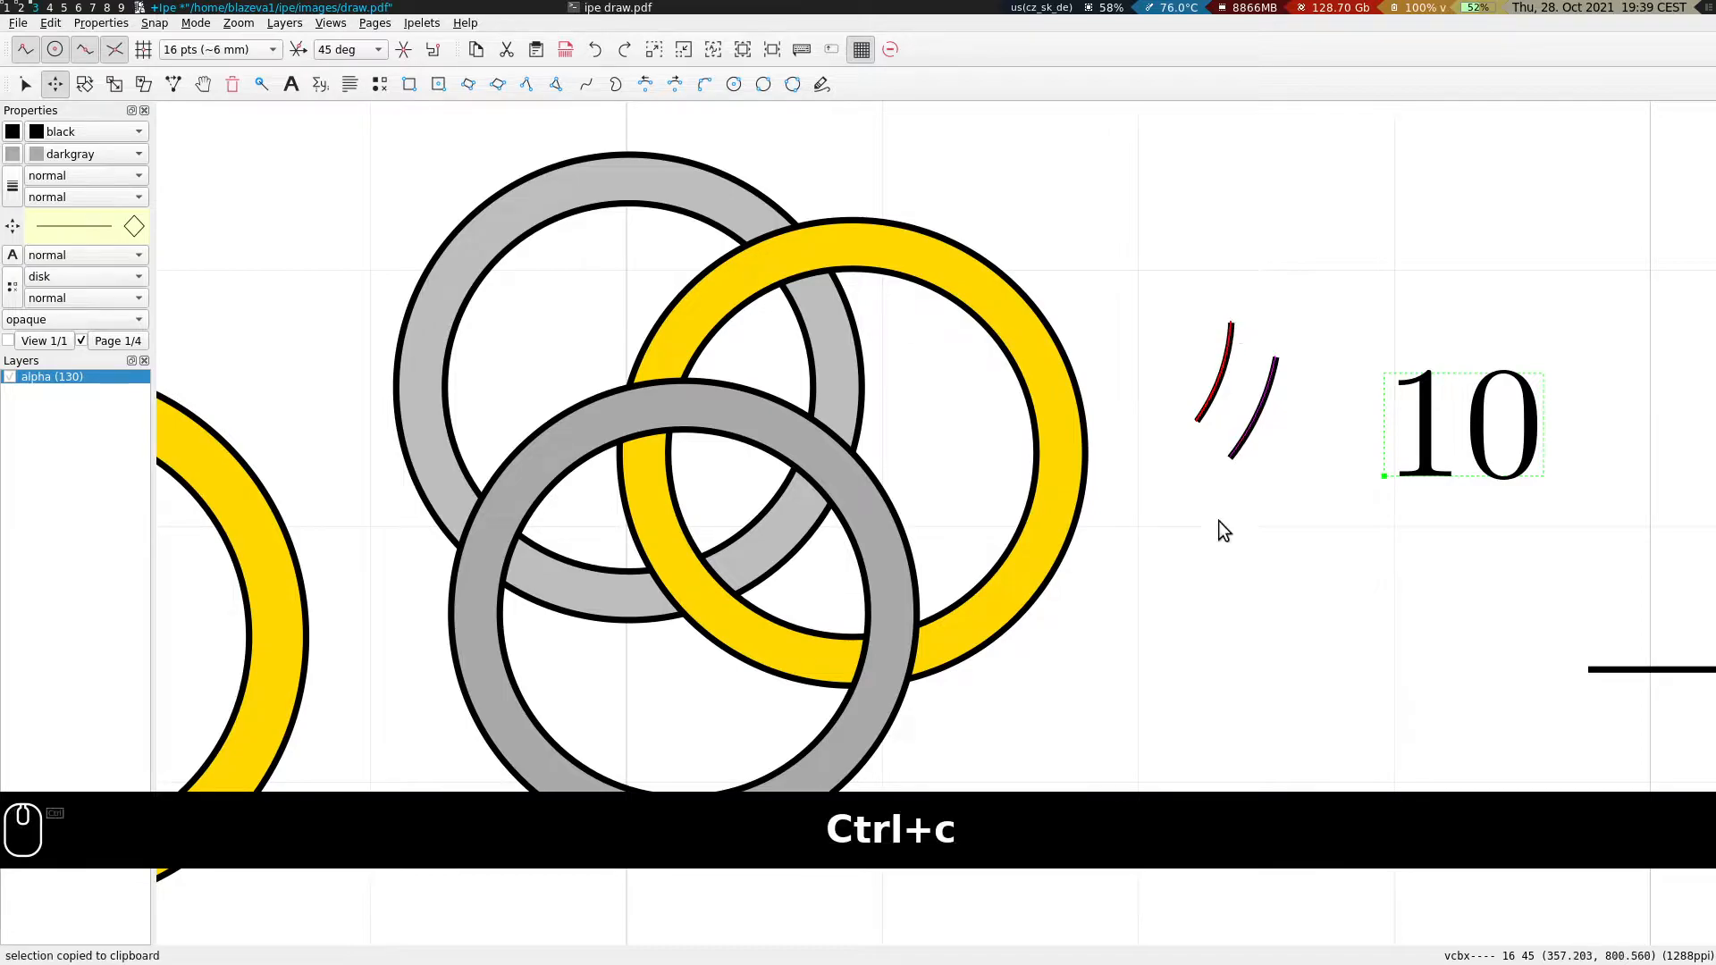
key(ctrl+v)
click(532, 90)
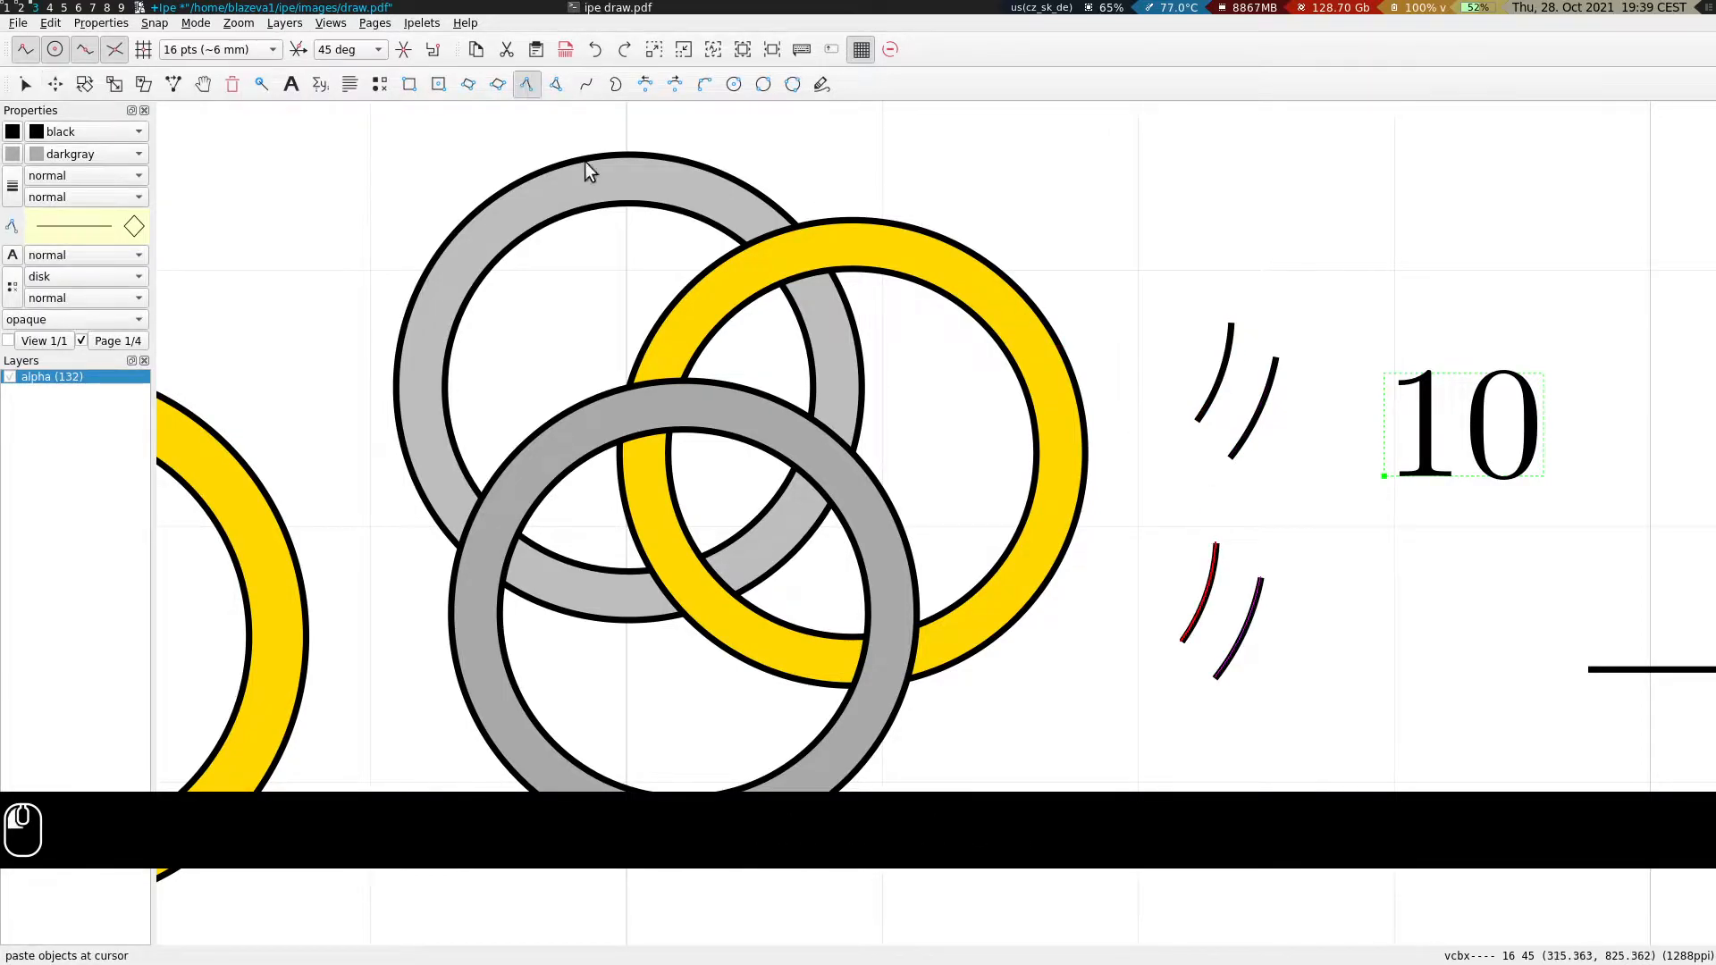
click(1258, 581)
right_click(1218, 545)
click(1183, 641)
right_click(1213, 676)
Join the two copied arcs and two segments into one closed path and make it fill only.
key(s)
drag(1167, 533, 1317, 739)
right_click(1134, 622)
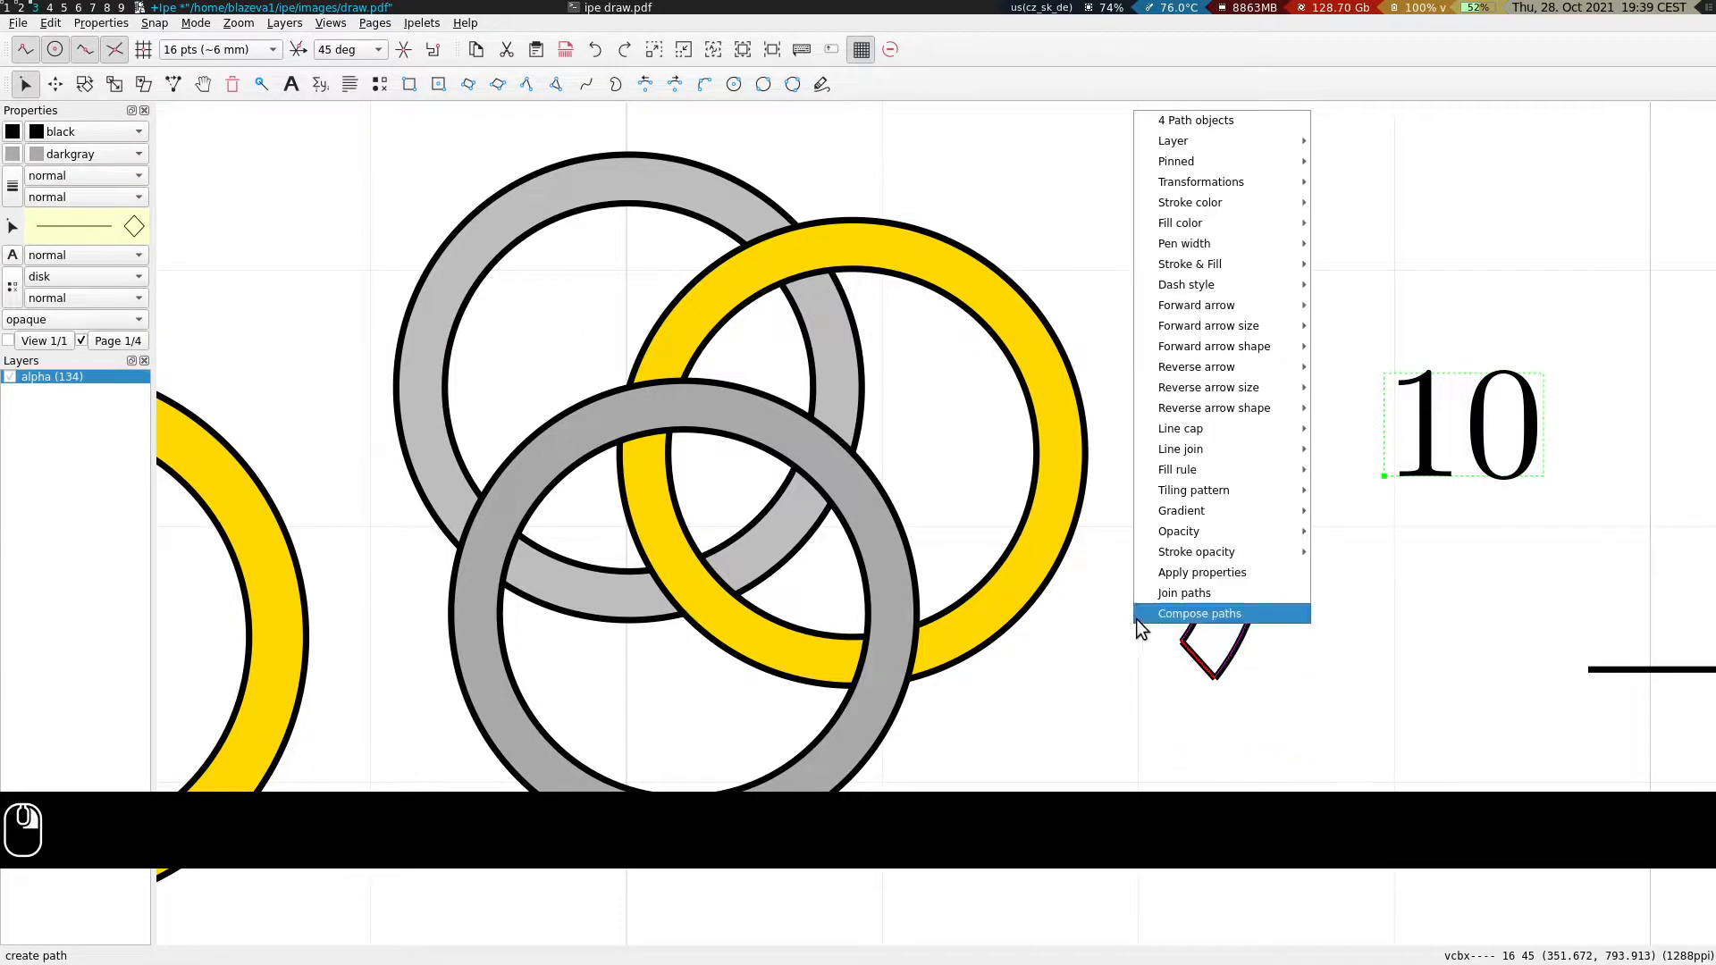
click(1177, 587)
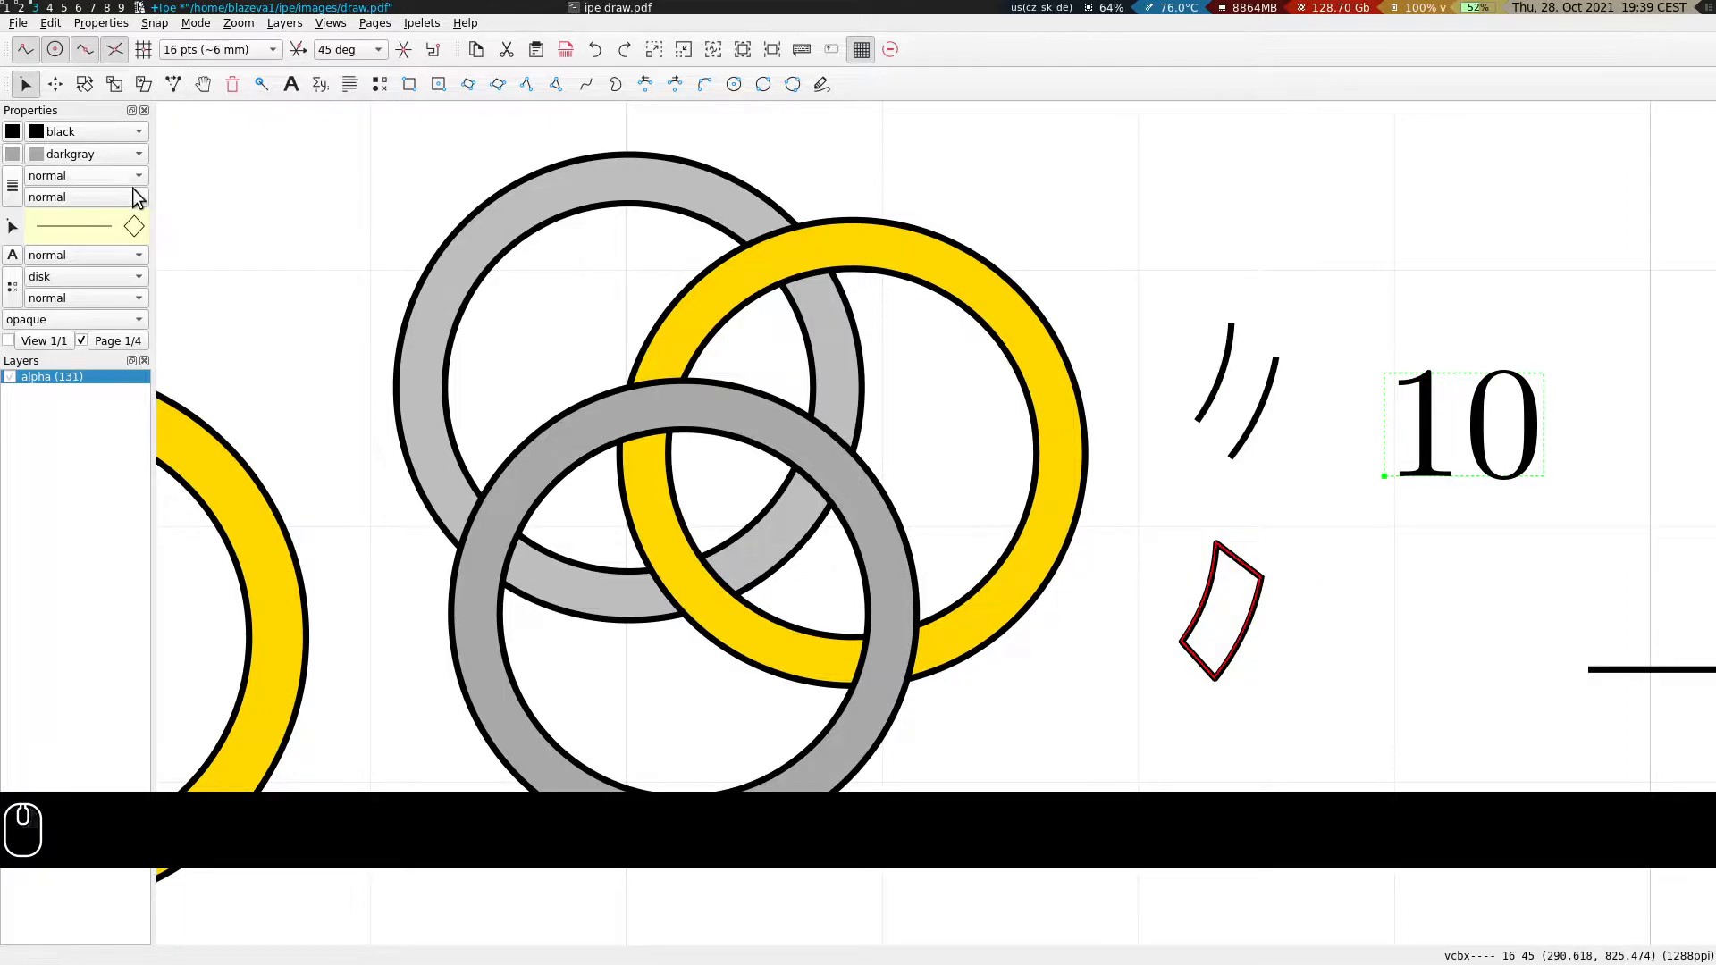
click(135, 224)
click(135, 225)
Move the filled patch onto the original arc pair and send it to the back.
key(t)
drag(1223, 550, 1238, 331)
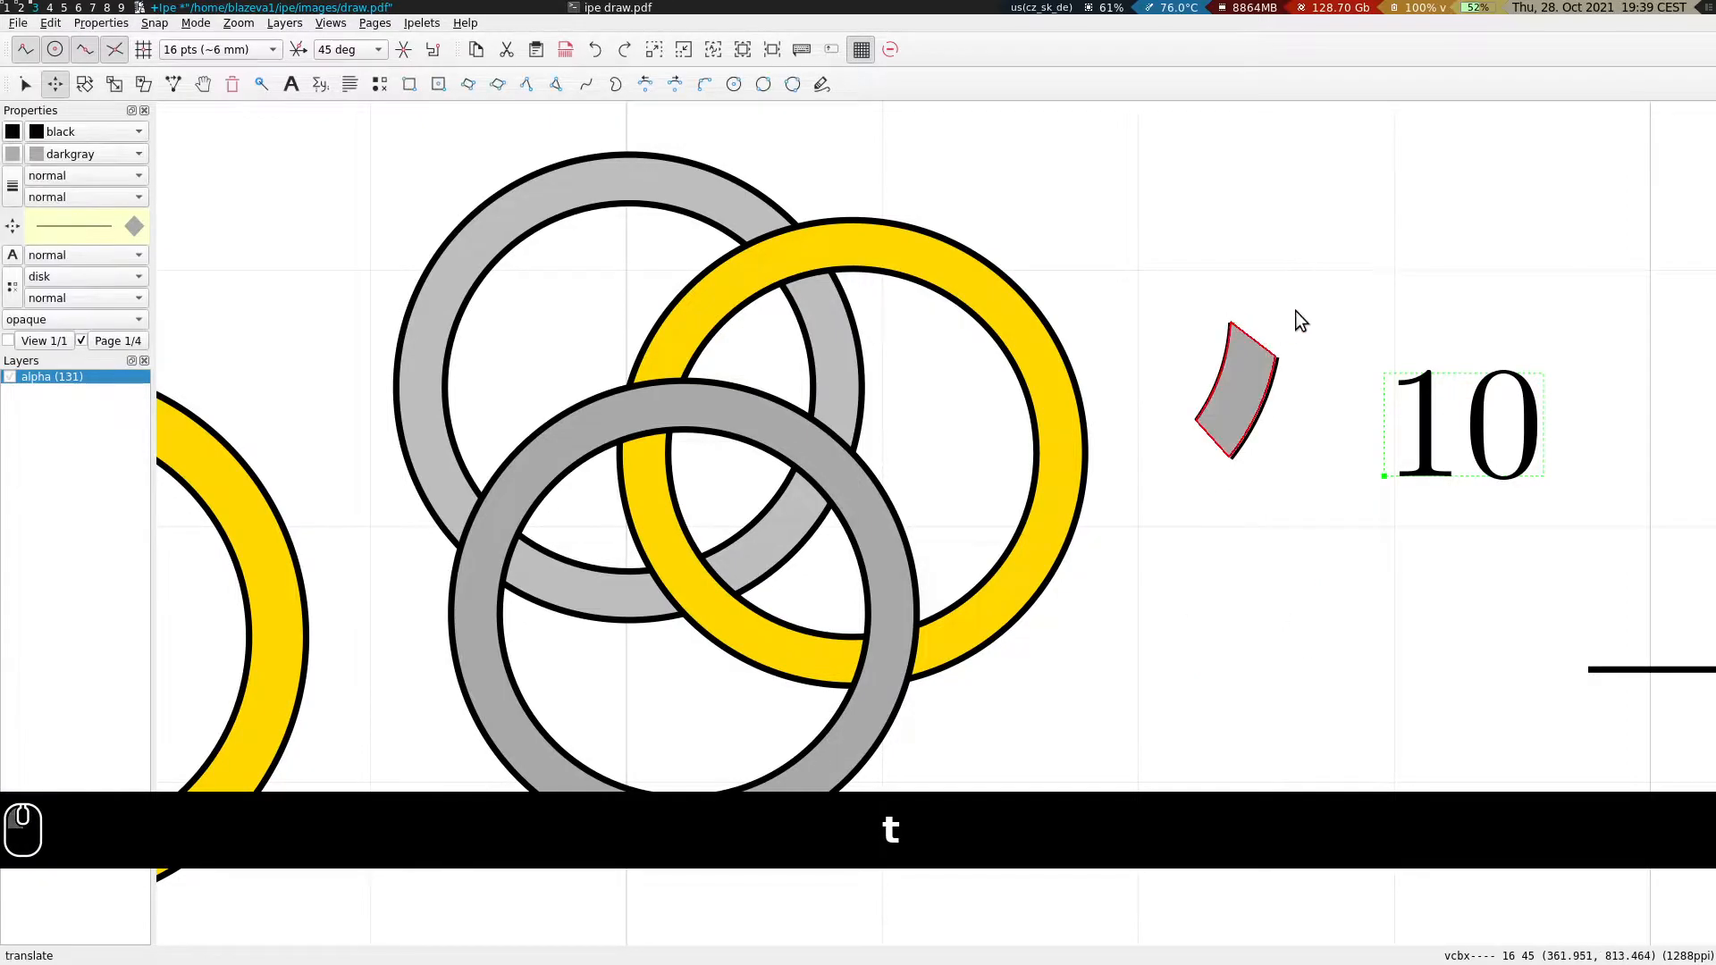
key(ctrl+b)
Move the patch with its two arcs, aligned by center, onto the gray ring's right-hand crossing and bring them to the front.
key(s)
drag(1171, 282, 1310, 518)
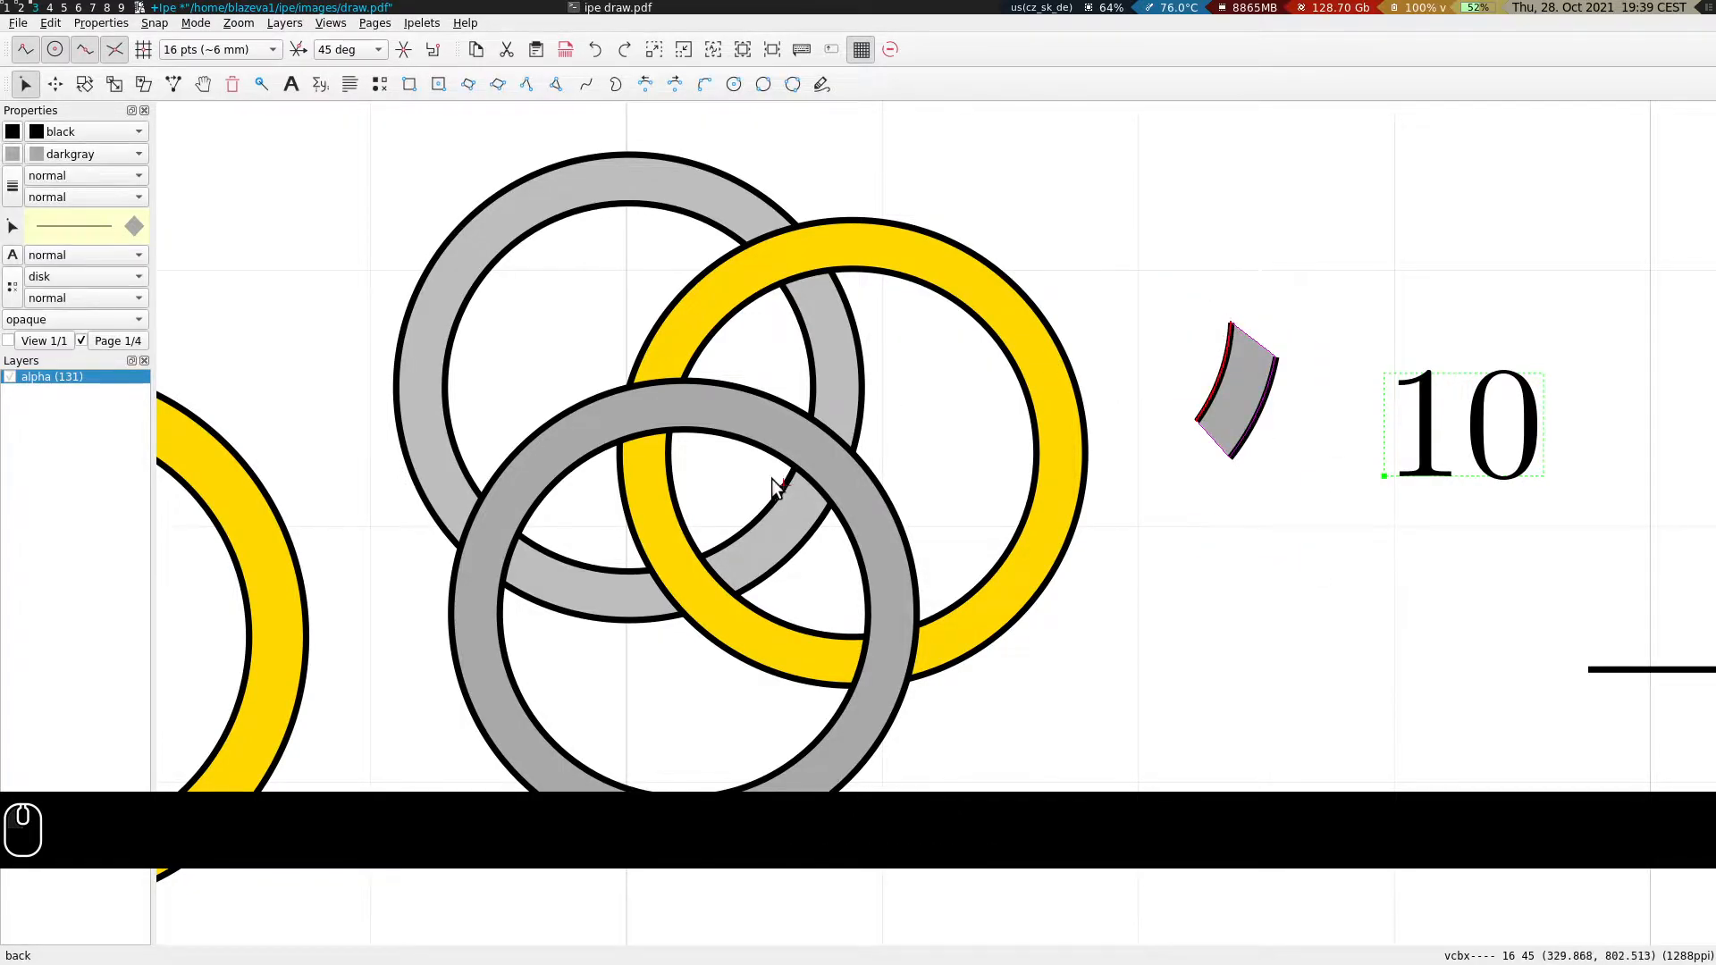
key(t)
drag(1241, 384, 1332, 313)
scroll(1229, 276, up, 2)
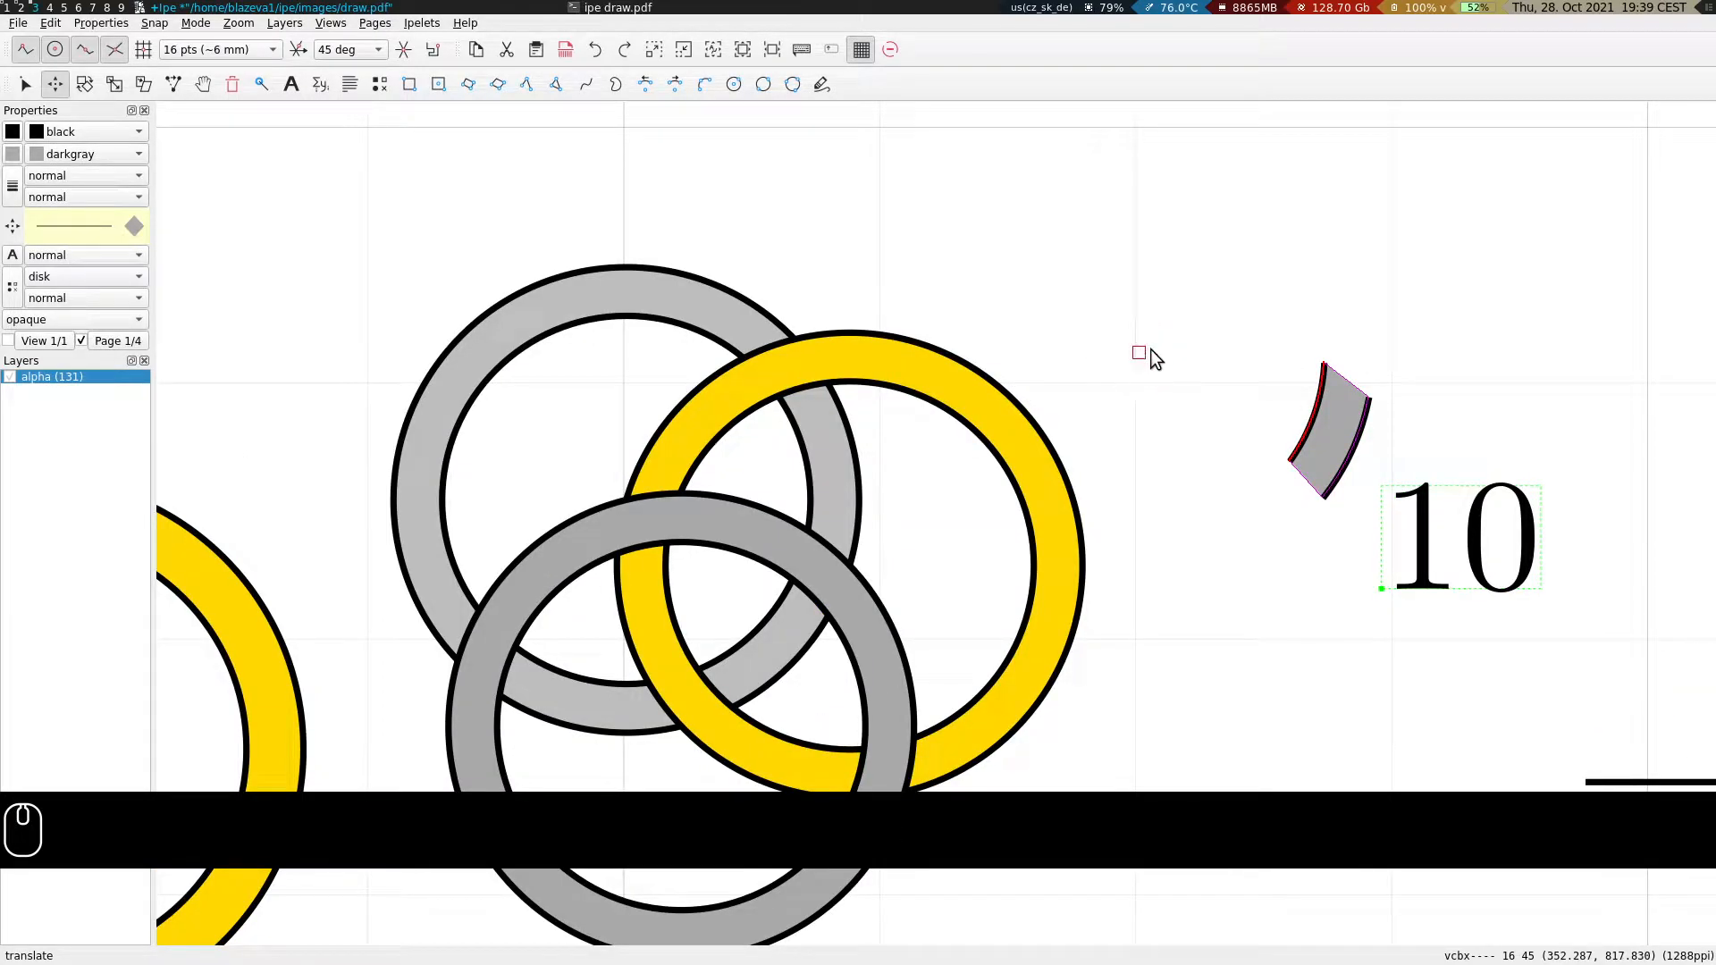
drag(1141, 356, 626, 499)
drag(932, 546, 1058, 441)
key(ctrl+f)
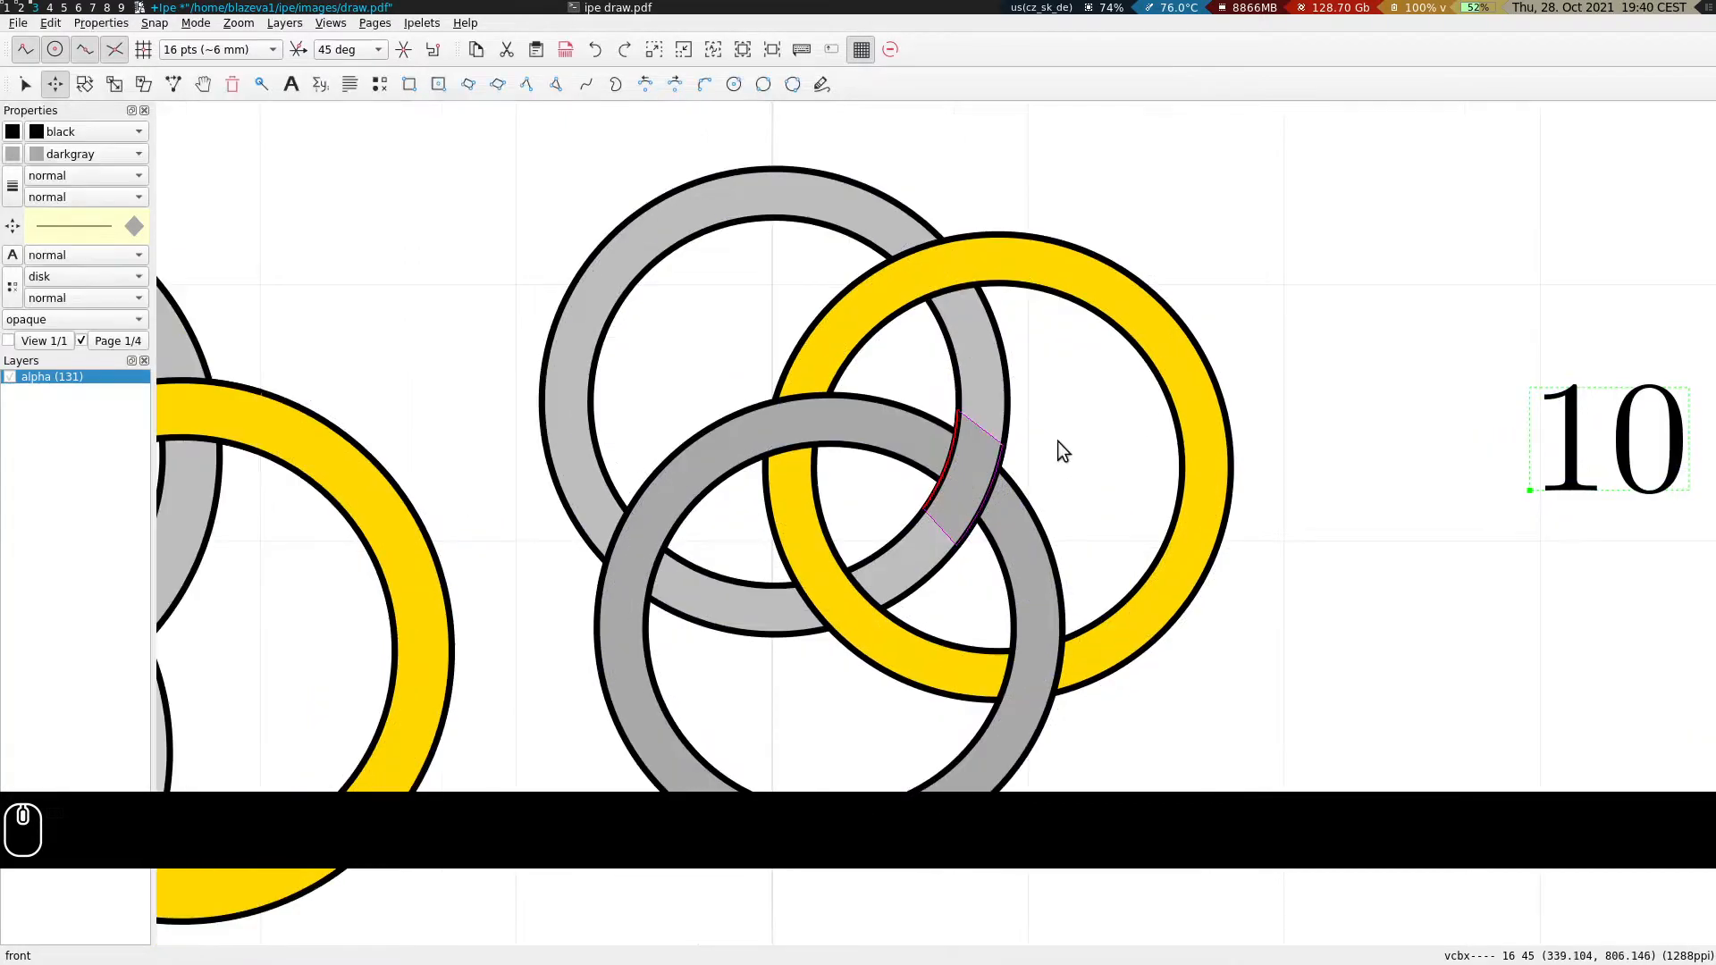
Set the crossing patch's fill color to gray.
scroll(935, 498, up, 1)
scroll(935, 499, up, 1)
click(51, 150)
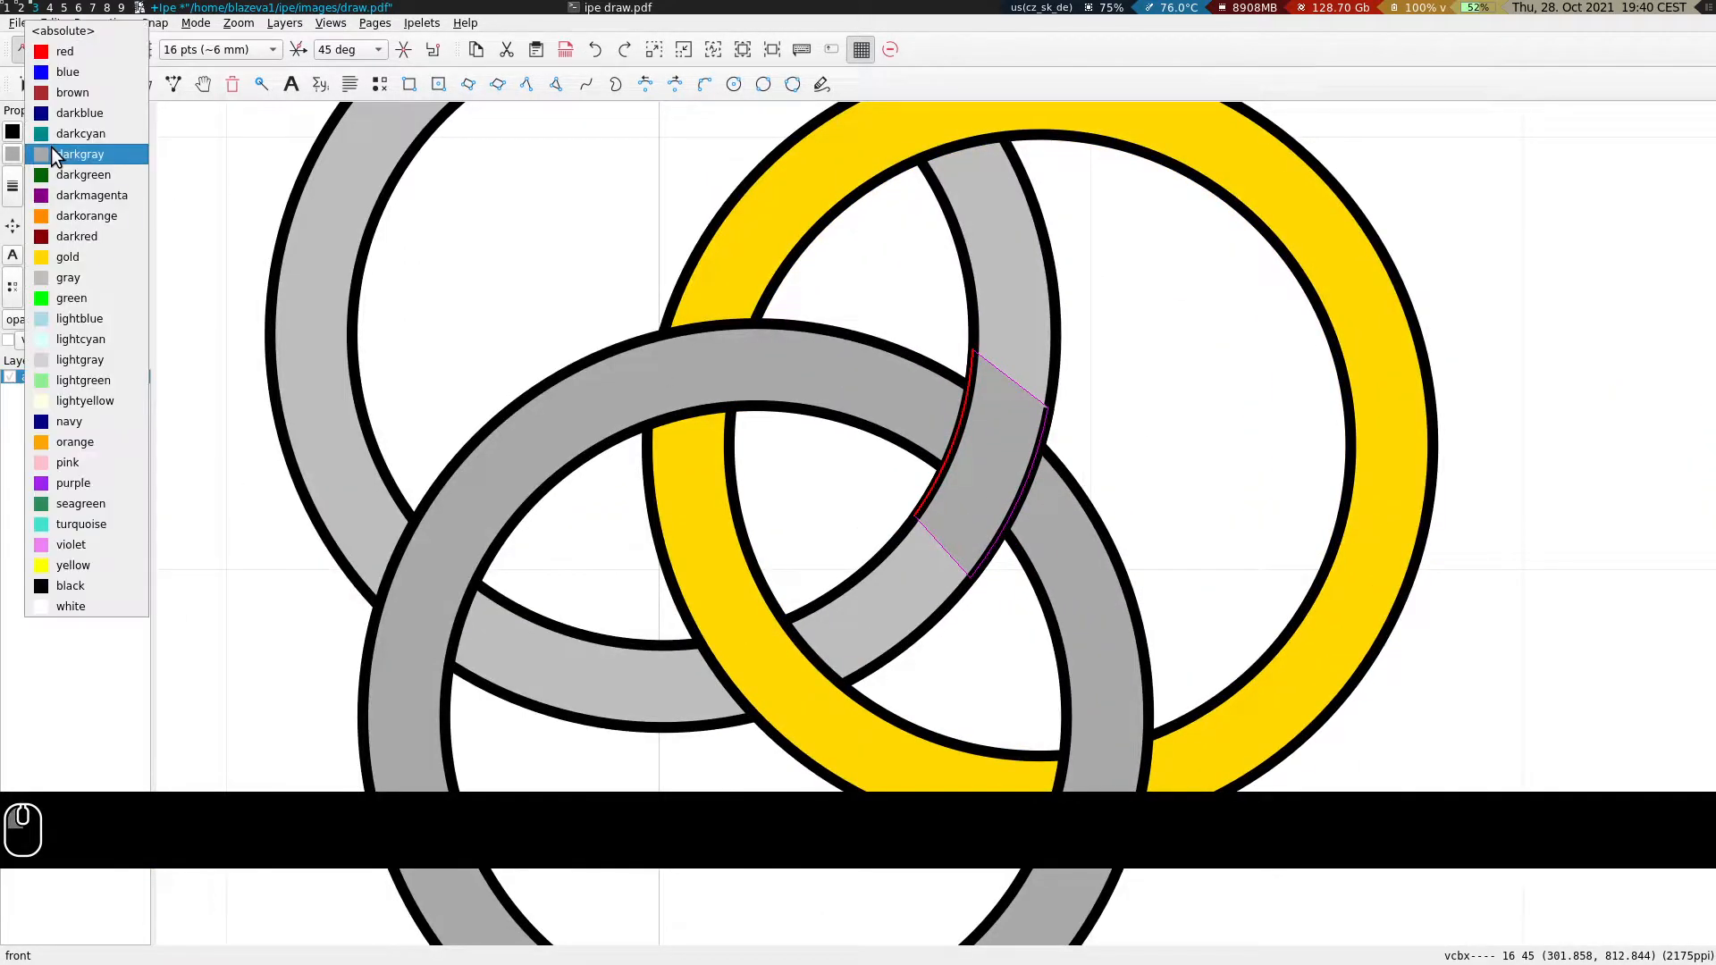
click(68, 257)
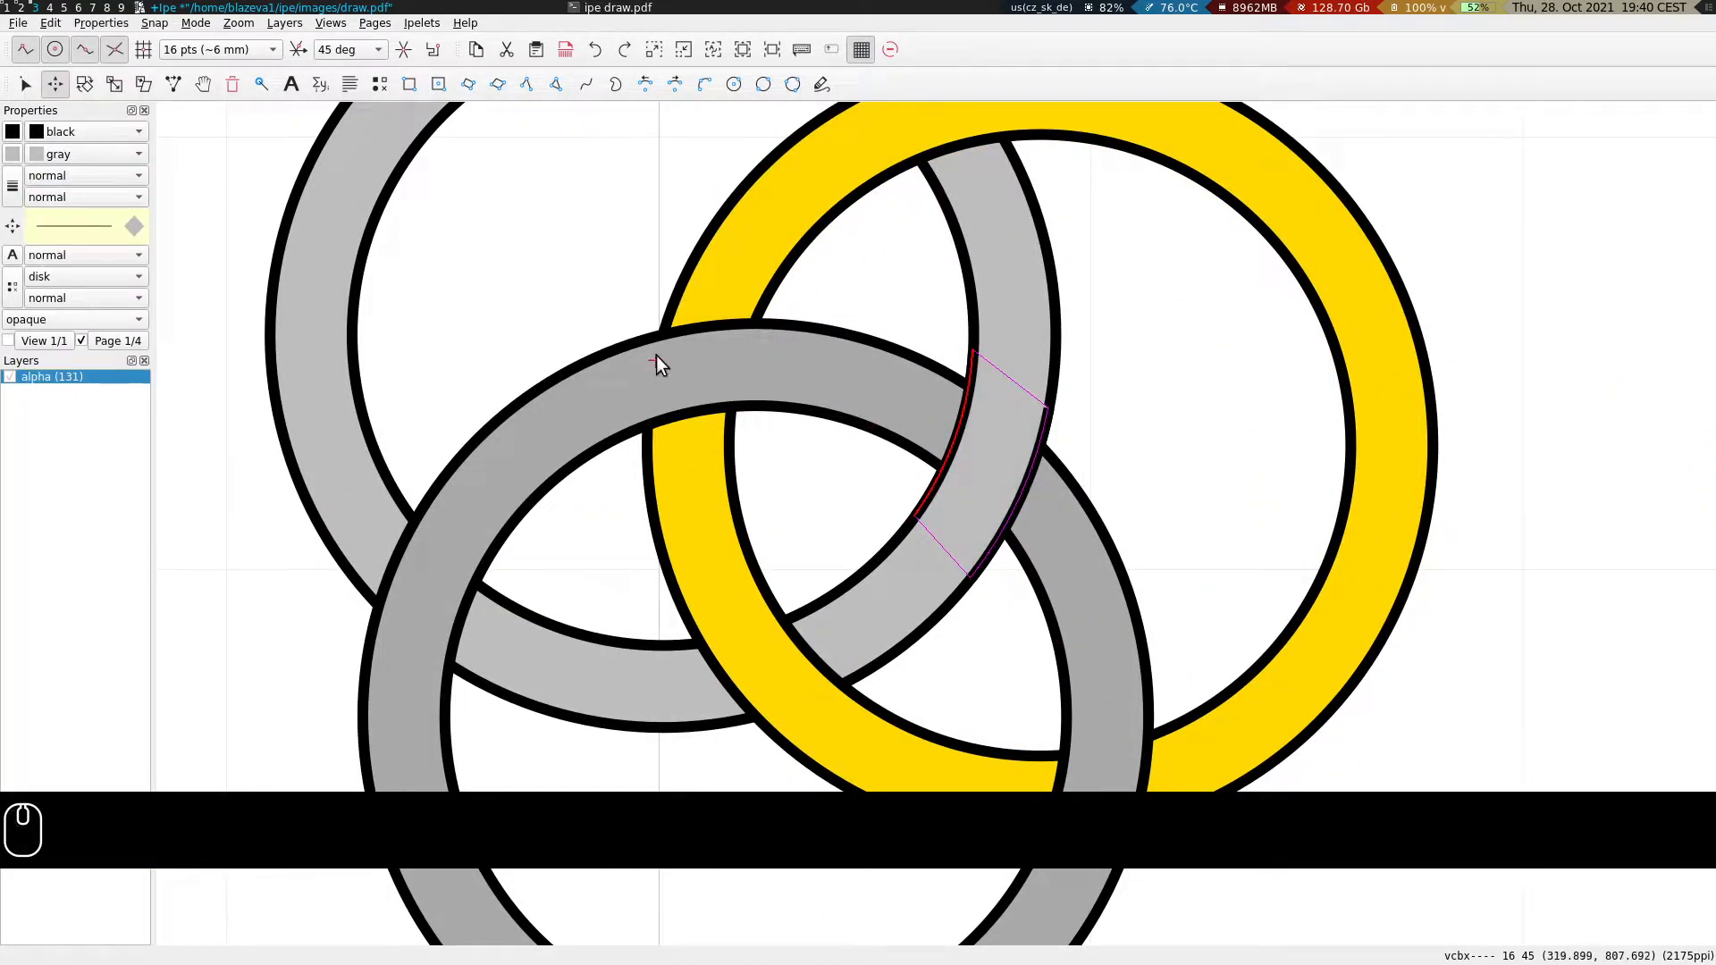
Paste a copy of the patch and rotate it about the gray ring's center onto the lower-left crossing with the dark gray ring.
key(ctrl+c)
key(ctrl+v)
key(F1)
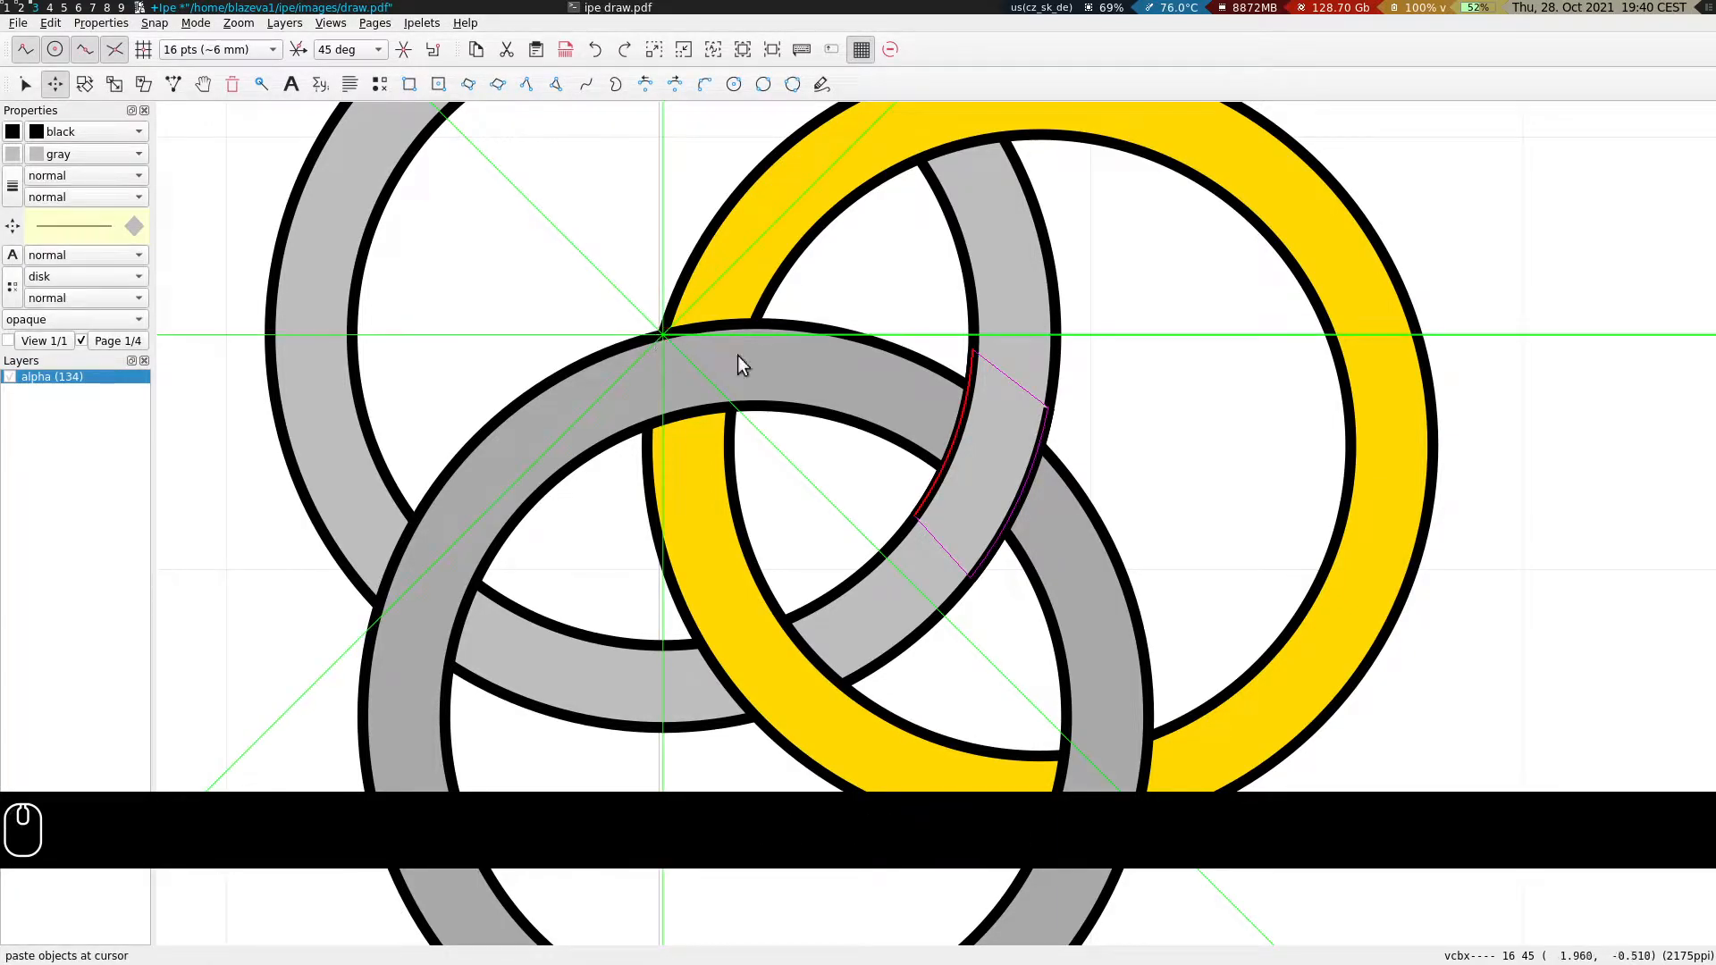
key(r)
drag(1166, 284, 610, 728)
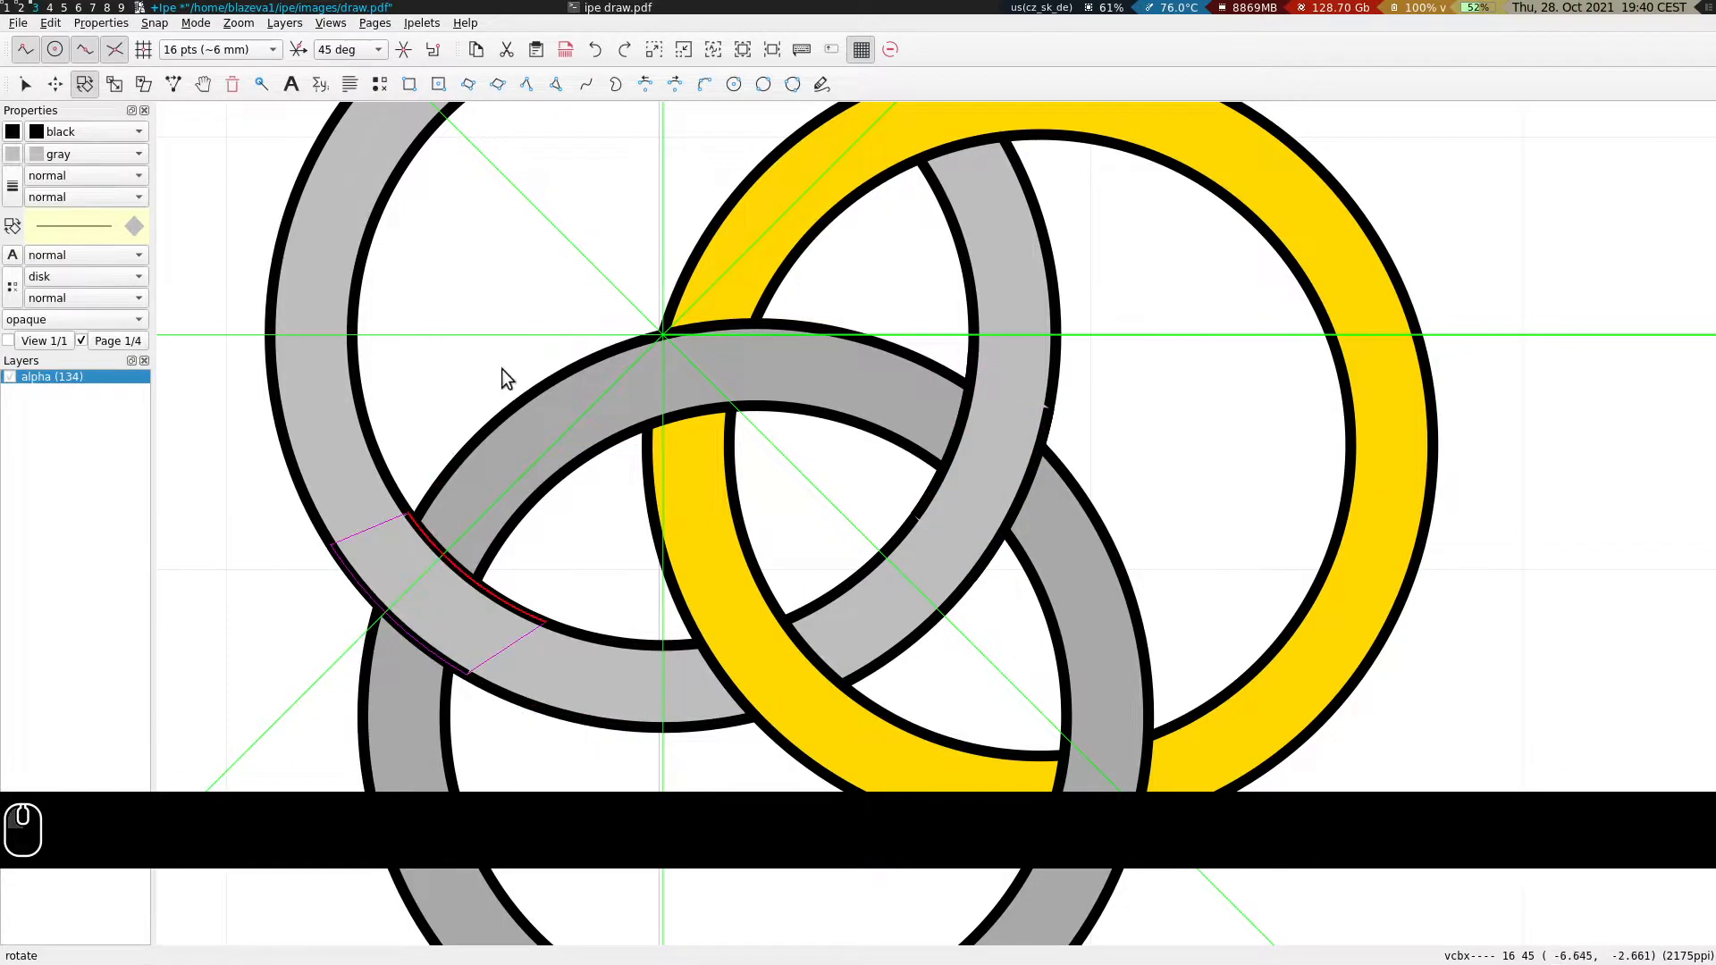
key(s)
click(520, 311)
key(s)
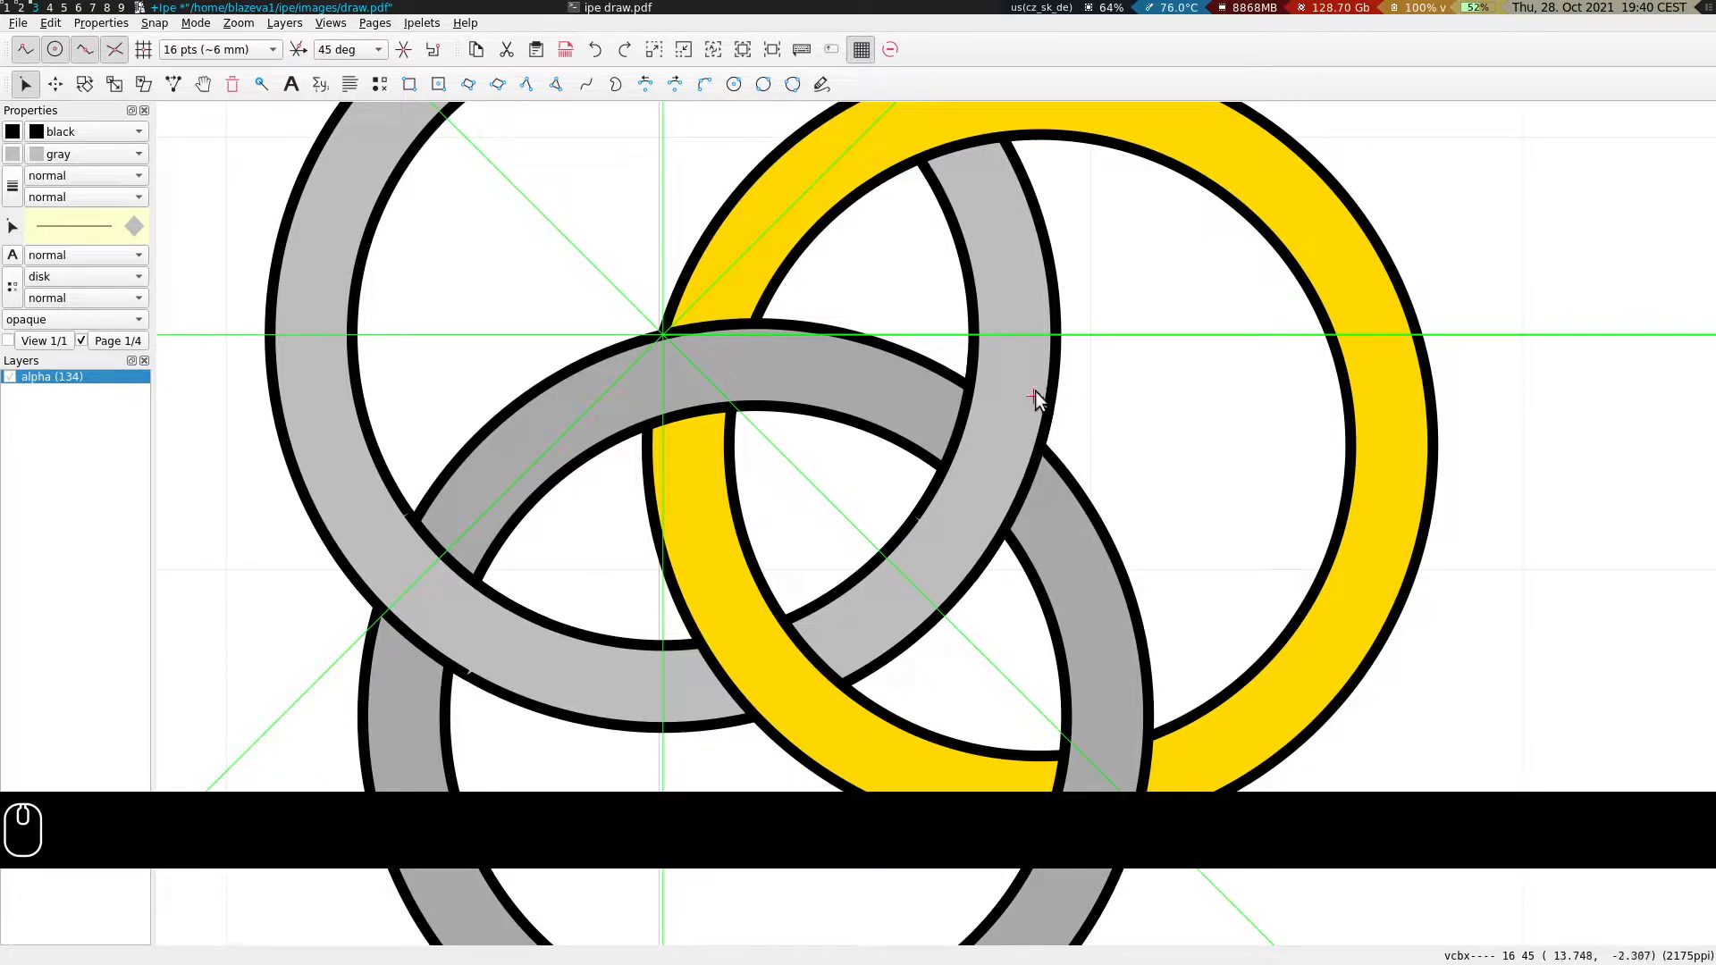
Try to extend the right-hand patch by moving its upper outer vertex up along the gray ring's outer edge.
click(1047, 439)
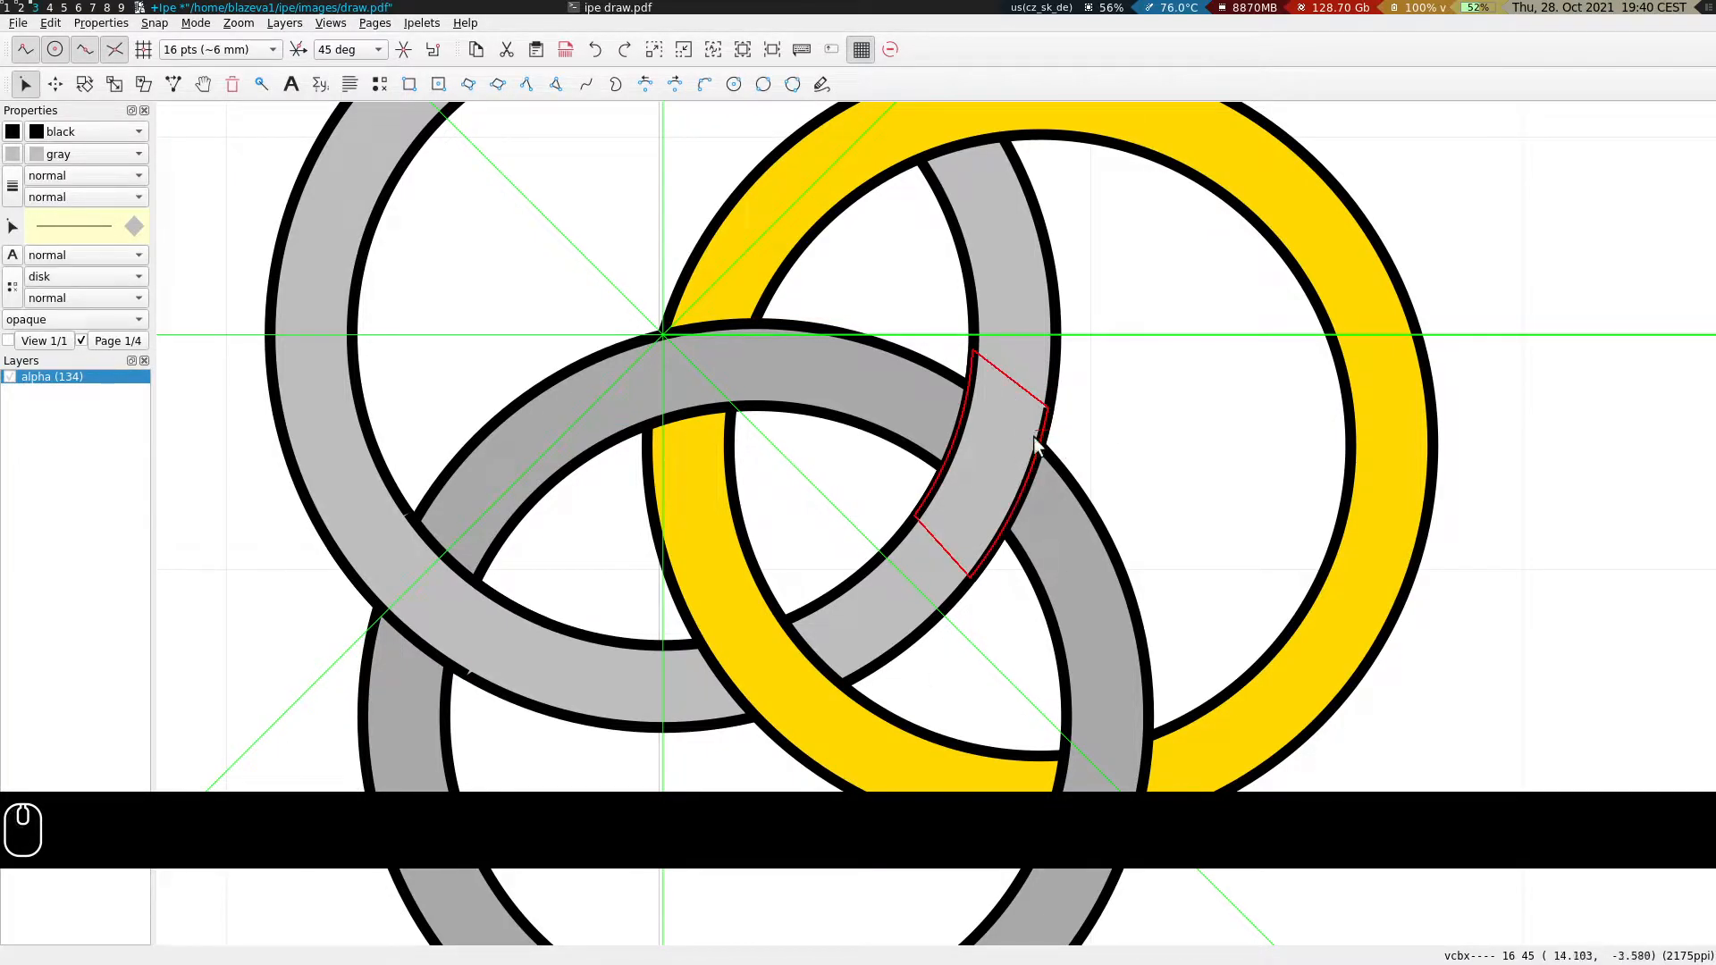
right_click(1046, 428)
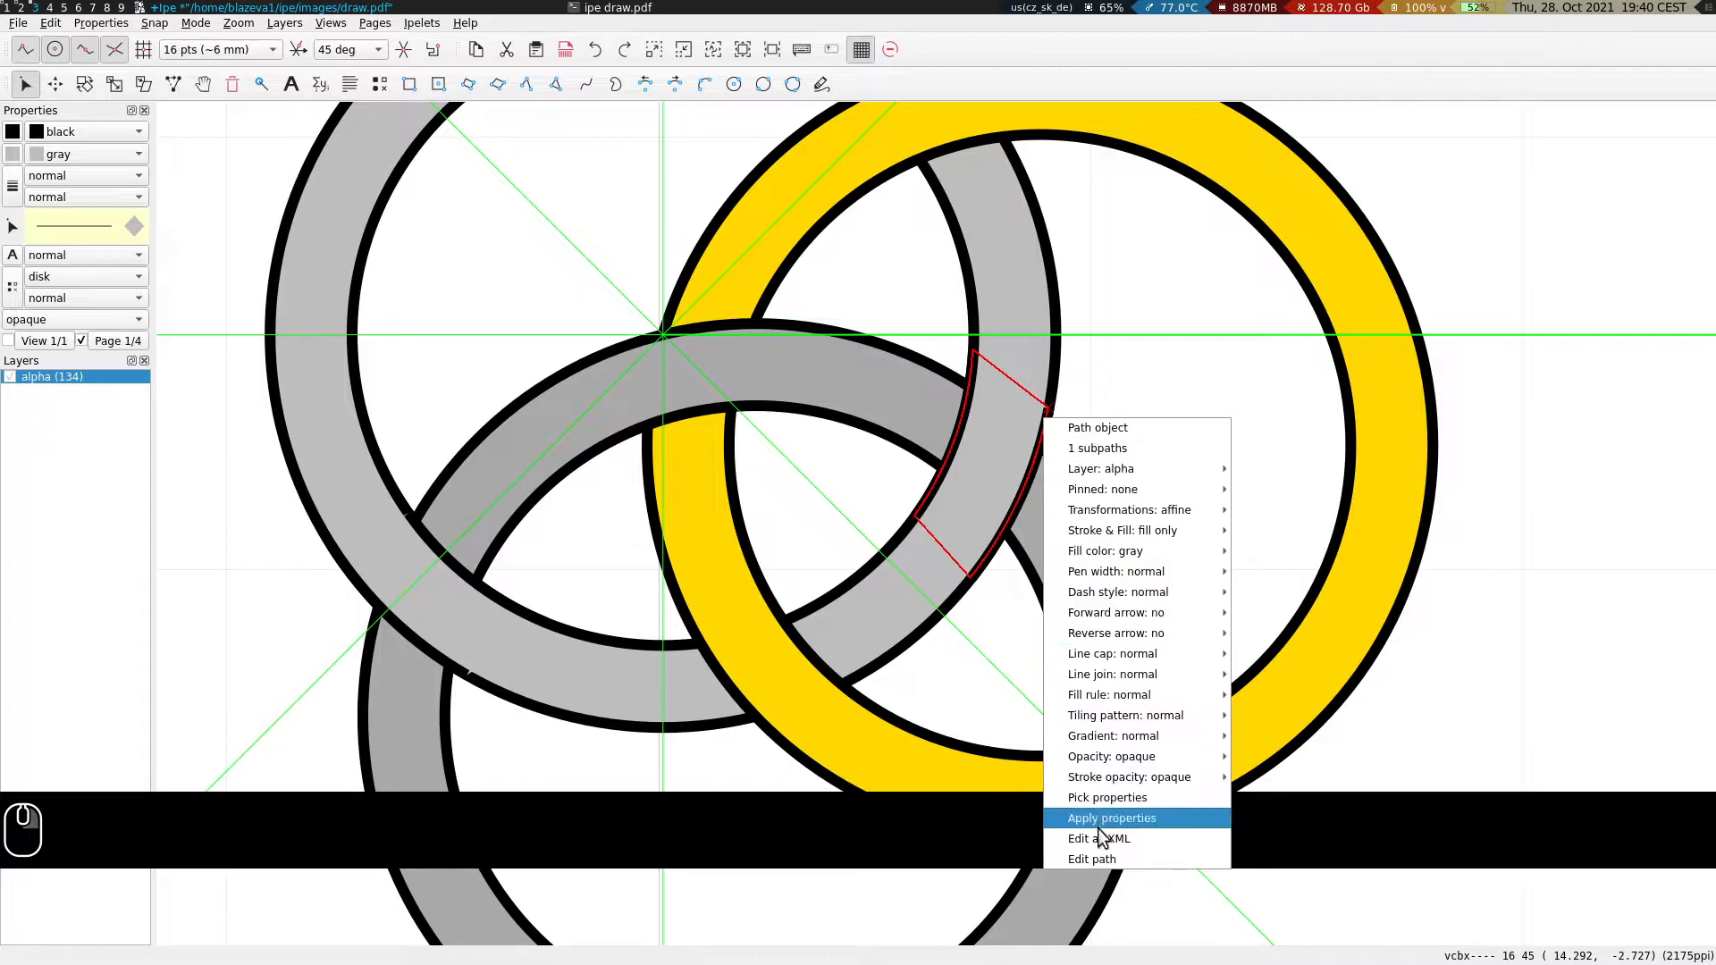
click(1095, 859)
drag(1058, 418, 1076, 363)
right_click(1136, 380)
click(1176, 467)
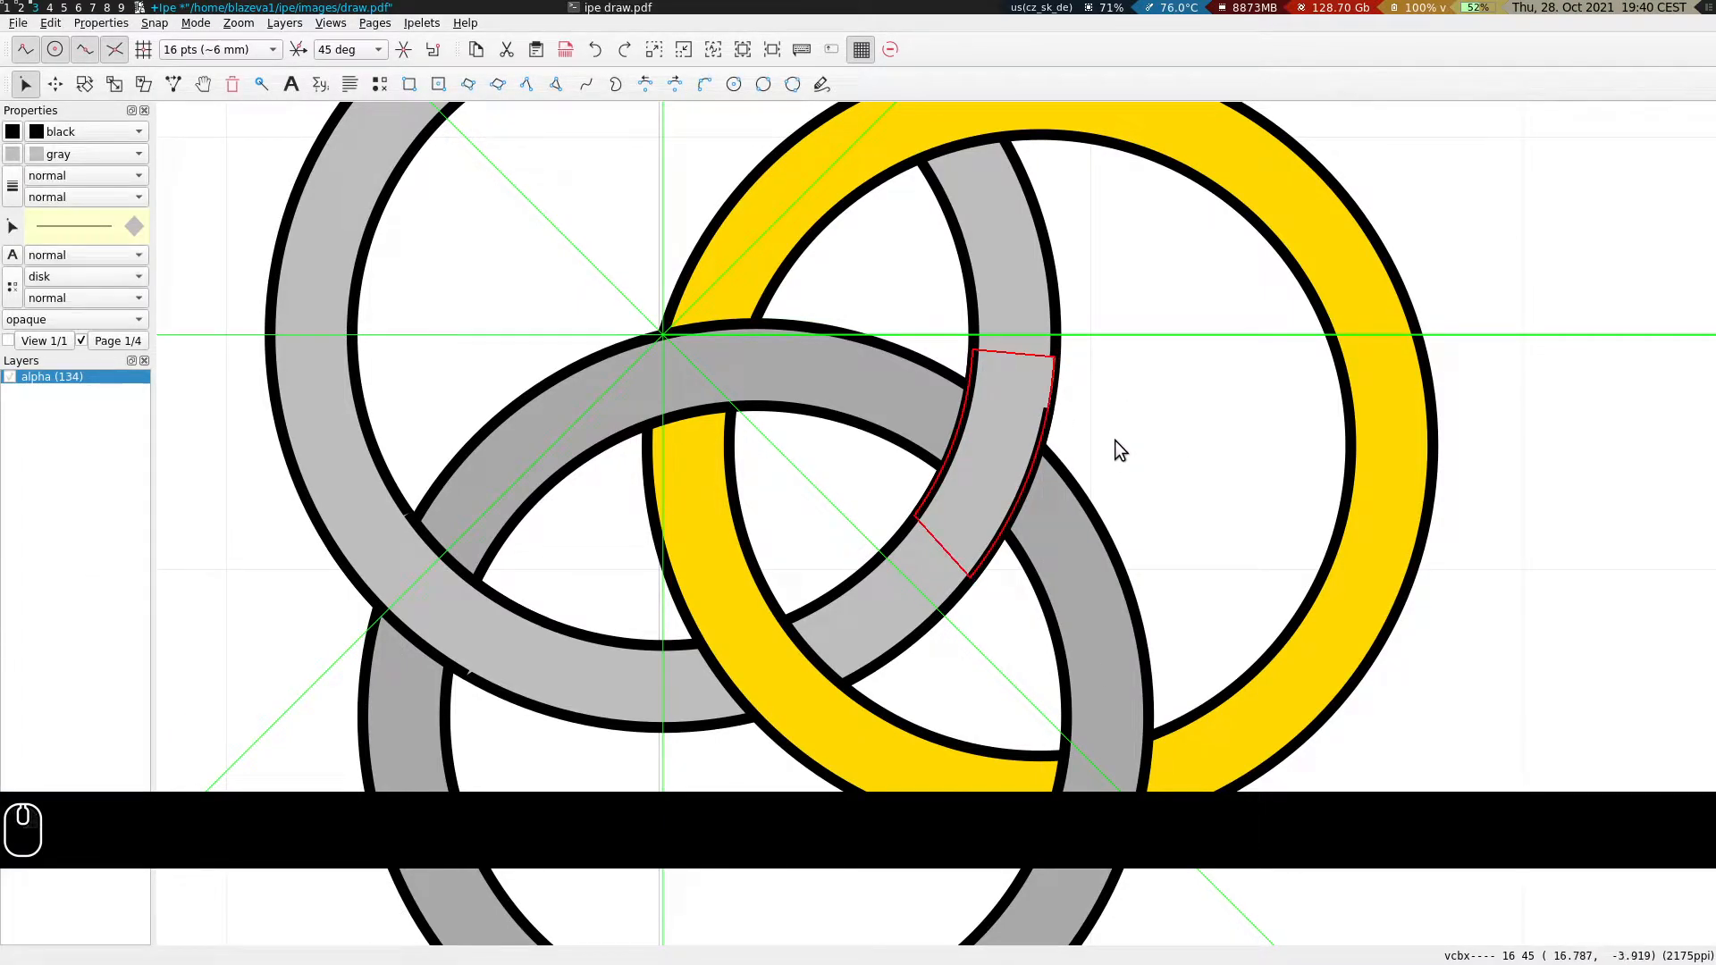
Edit the right-hand patch's path, moving its upper outer vertex down to the gray ring's crossing with the dark gray ring.
right_click(1053, 367)
click(1103, 809)
drag(1054, 357, 1044, 426)
right_click(1122, 418)
click(1177, 447)
Edit the lower-left patch's path, moving its lower outer vertex to where the gray ring's outer edge crosses the dark gray ring.
key(s)
click(416, 656)
click(465, 672)
right_click(473, 677)
click(504, 662)
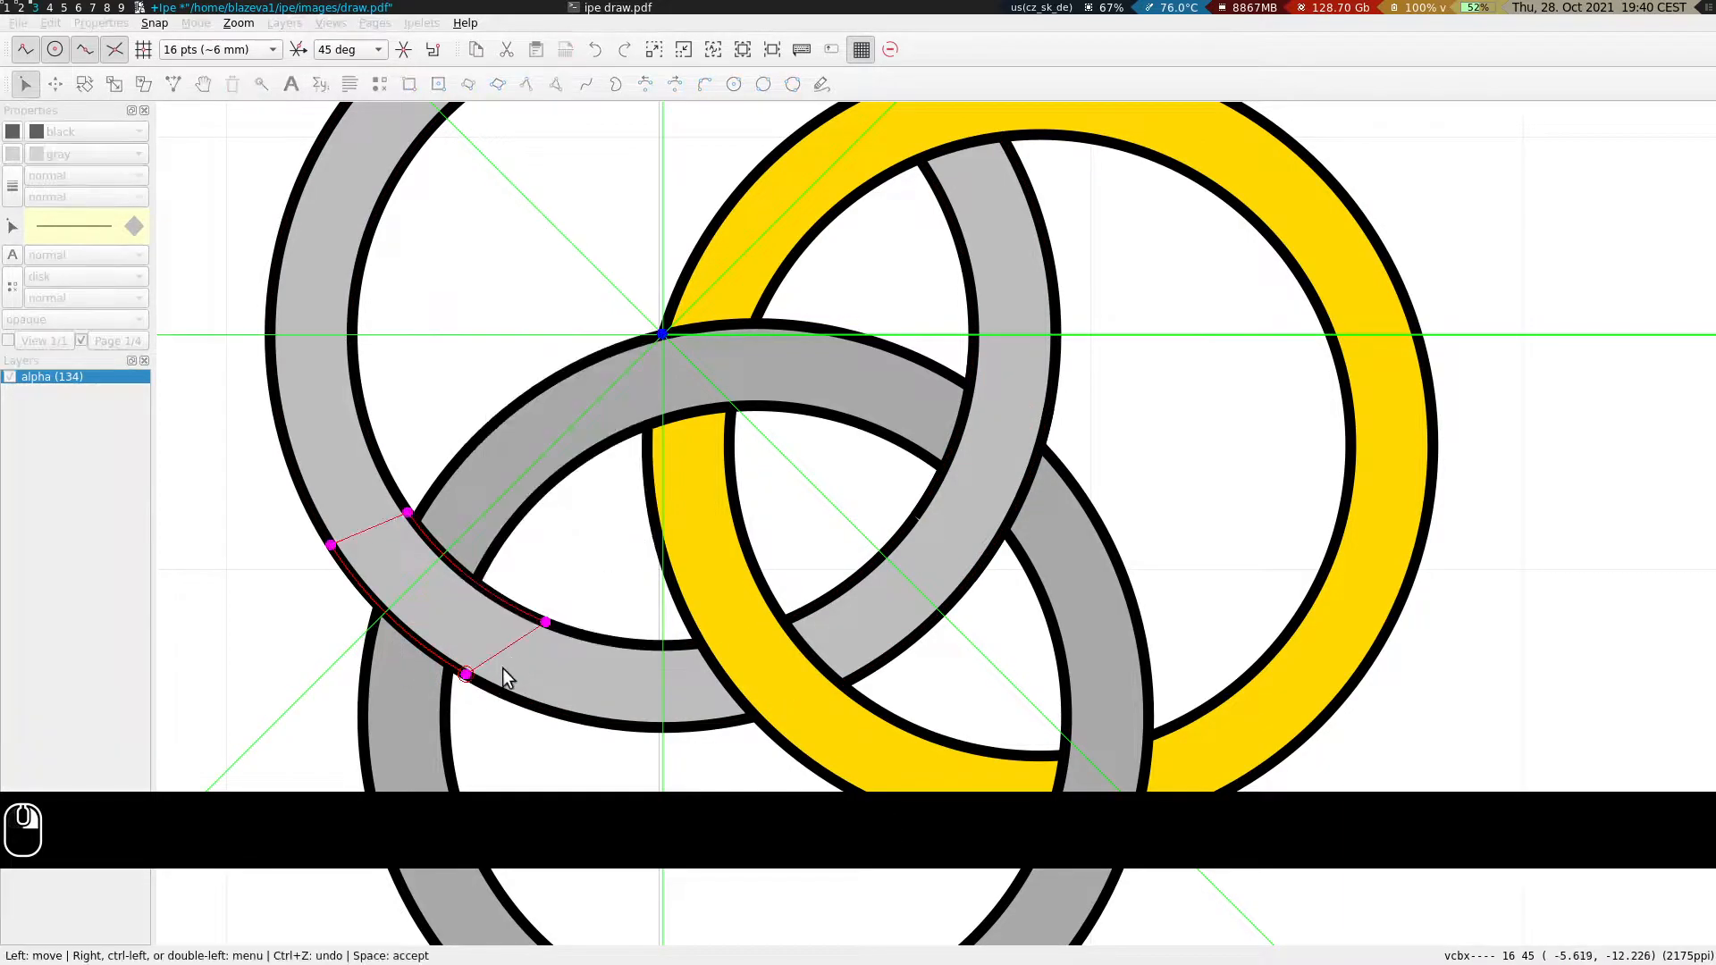
drag(466, 673, 448, 663)
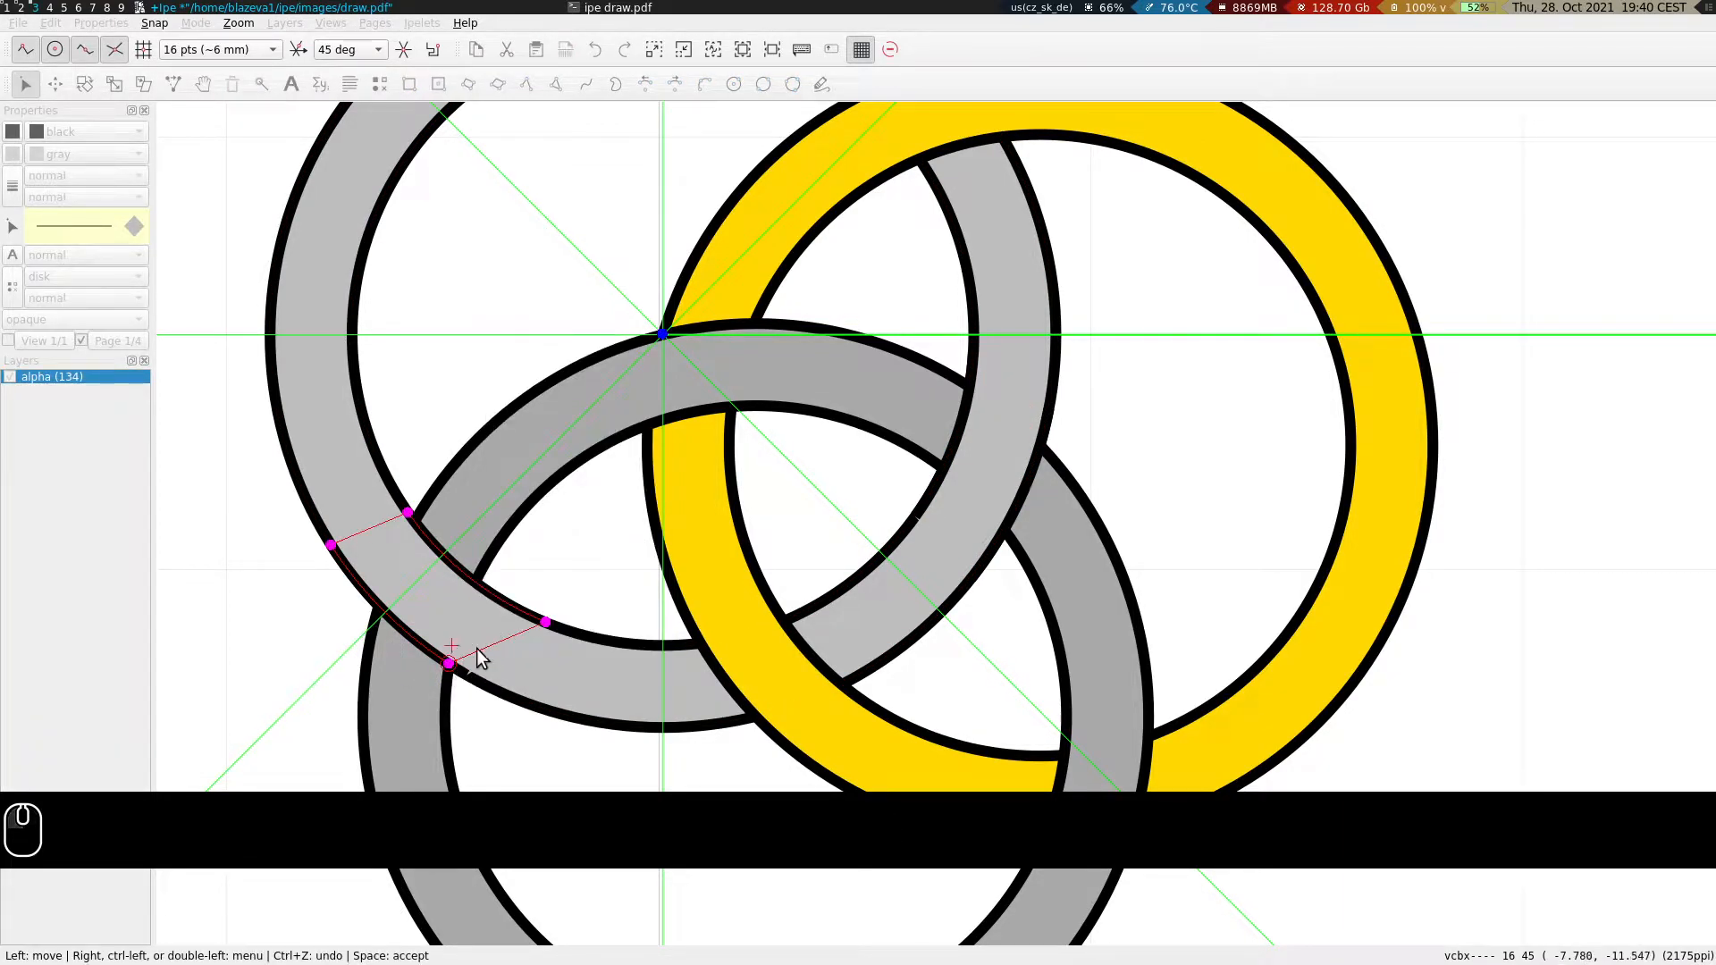
right_click(571, 561)
right_click(345, 663)
scroll(347, 672, up, 5)
drag(651, 592, 700, 612)
right_click(697, 605)
click(756, 675)
key(s)
Hide the coordinate axes.
scroll(805, 277, down, 6)
drag(831, 277, 596, 485)
drag(667, 416, 344, 409)
scroll(399, 395, down, 1)
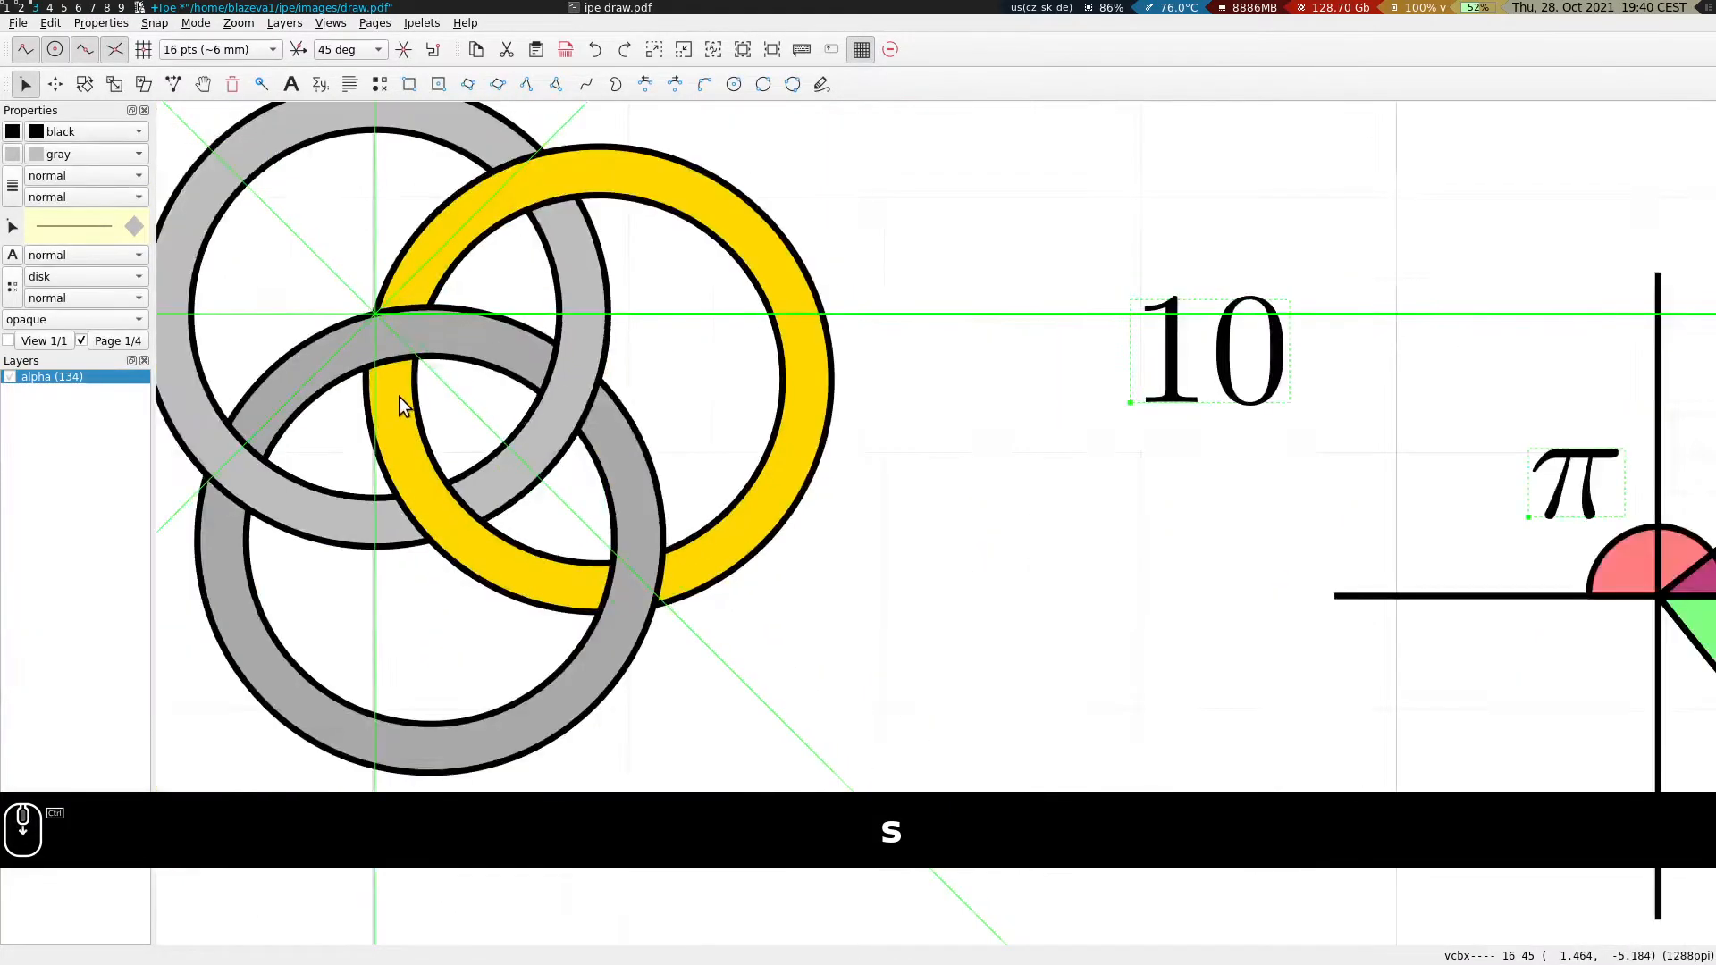
scroll(398, 397, down, 2)
key(s)
drag(791, 417, 1185, 421)
key(ctrl+F1)
drag(994, 568, 1063, 524)
key(s)
scroll(713, 387, down, 1)
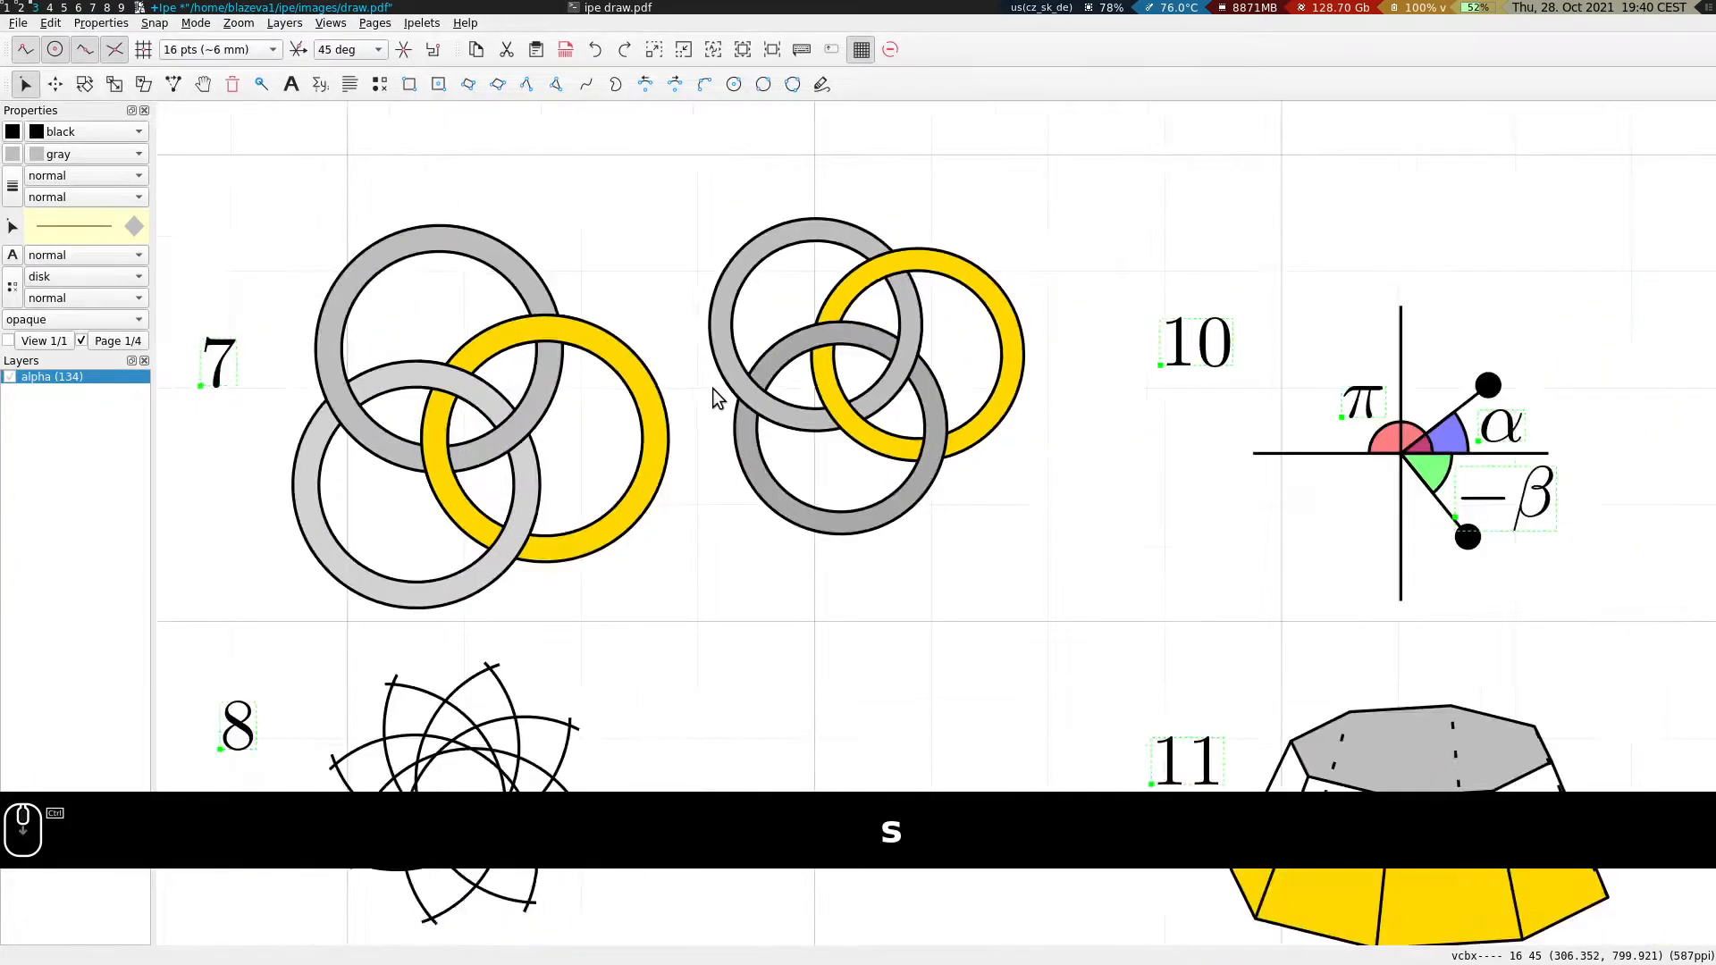
Examine the arc pattern of figure 8 and the empty space beside it.
scroll(713, 388, down, 3)
scroll(784, 416, up, 1)
scroll(770, 554, up, 3)
drag(770, 531, 972, 520)
key(s)
click(947, 495)
drag(956, 461, 958, 469)
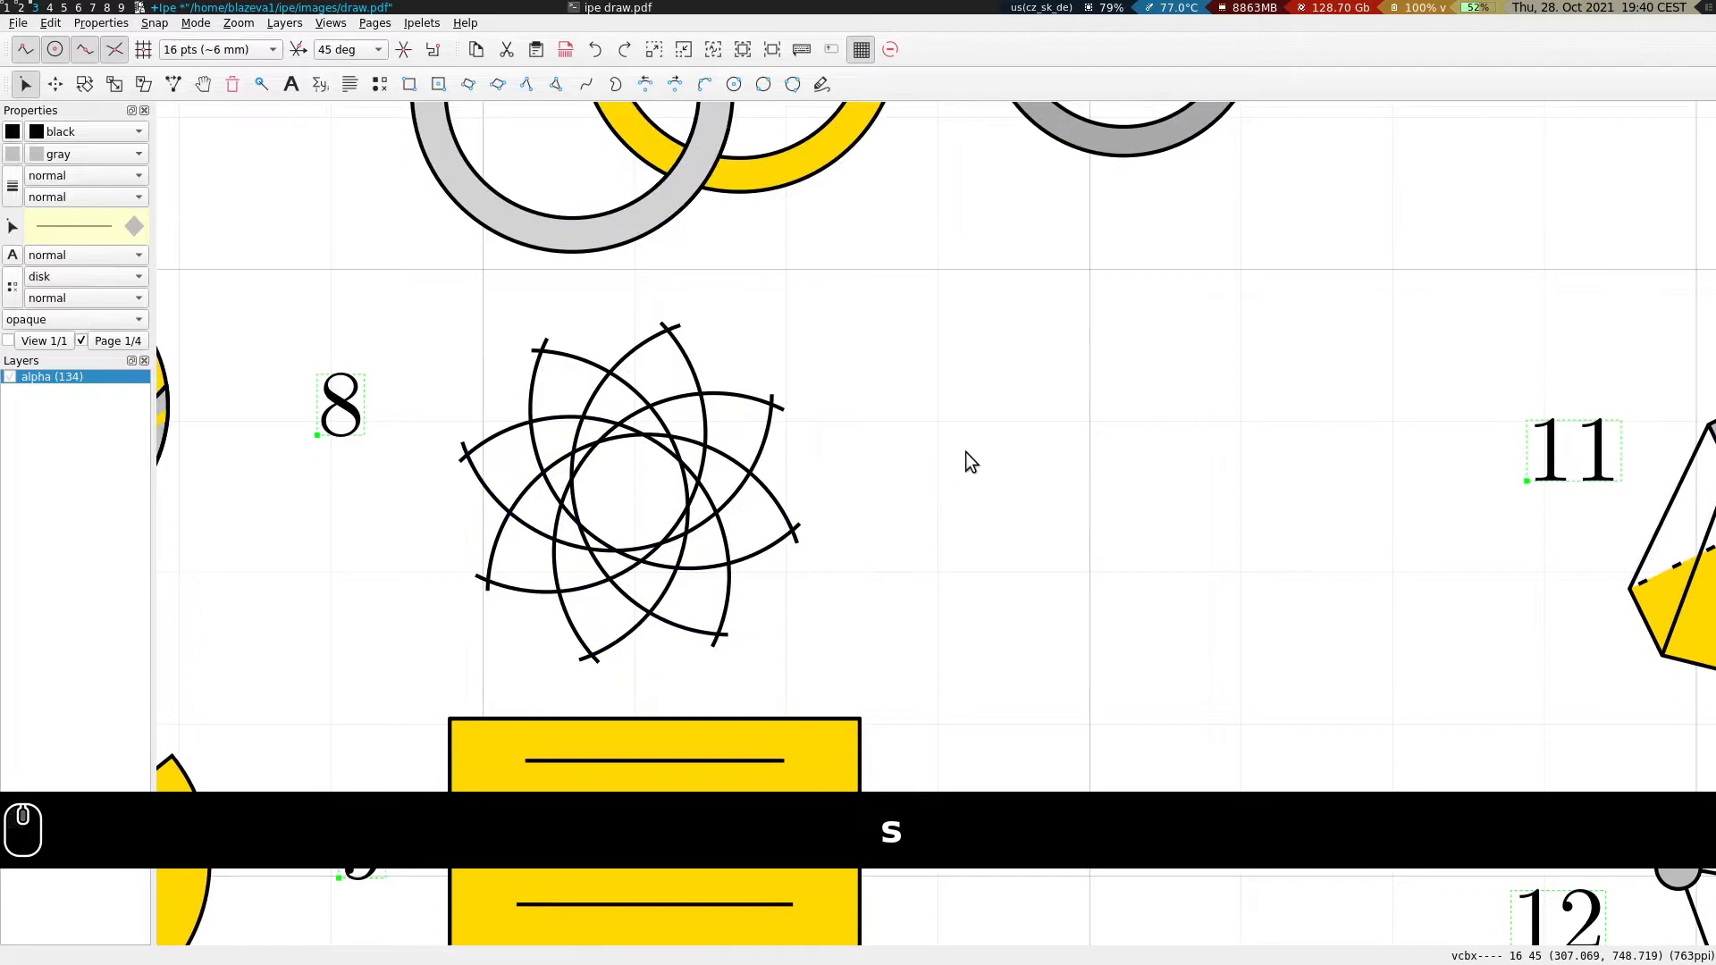
Draw a black circle slightly larger than the arc pattern in the empty space beside figure 8 and make it stroke-only.
click(734, 84)
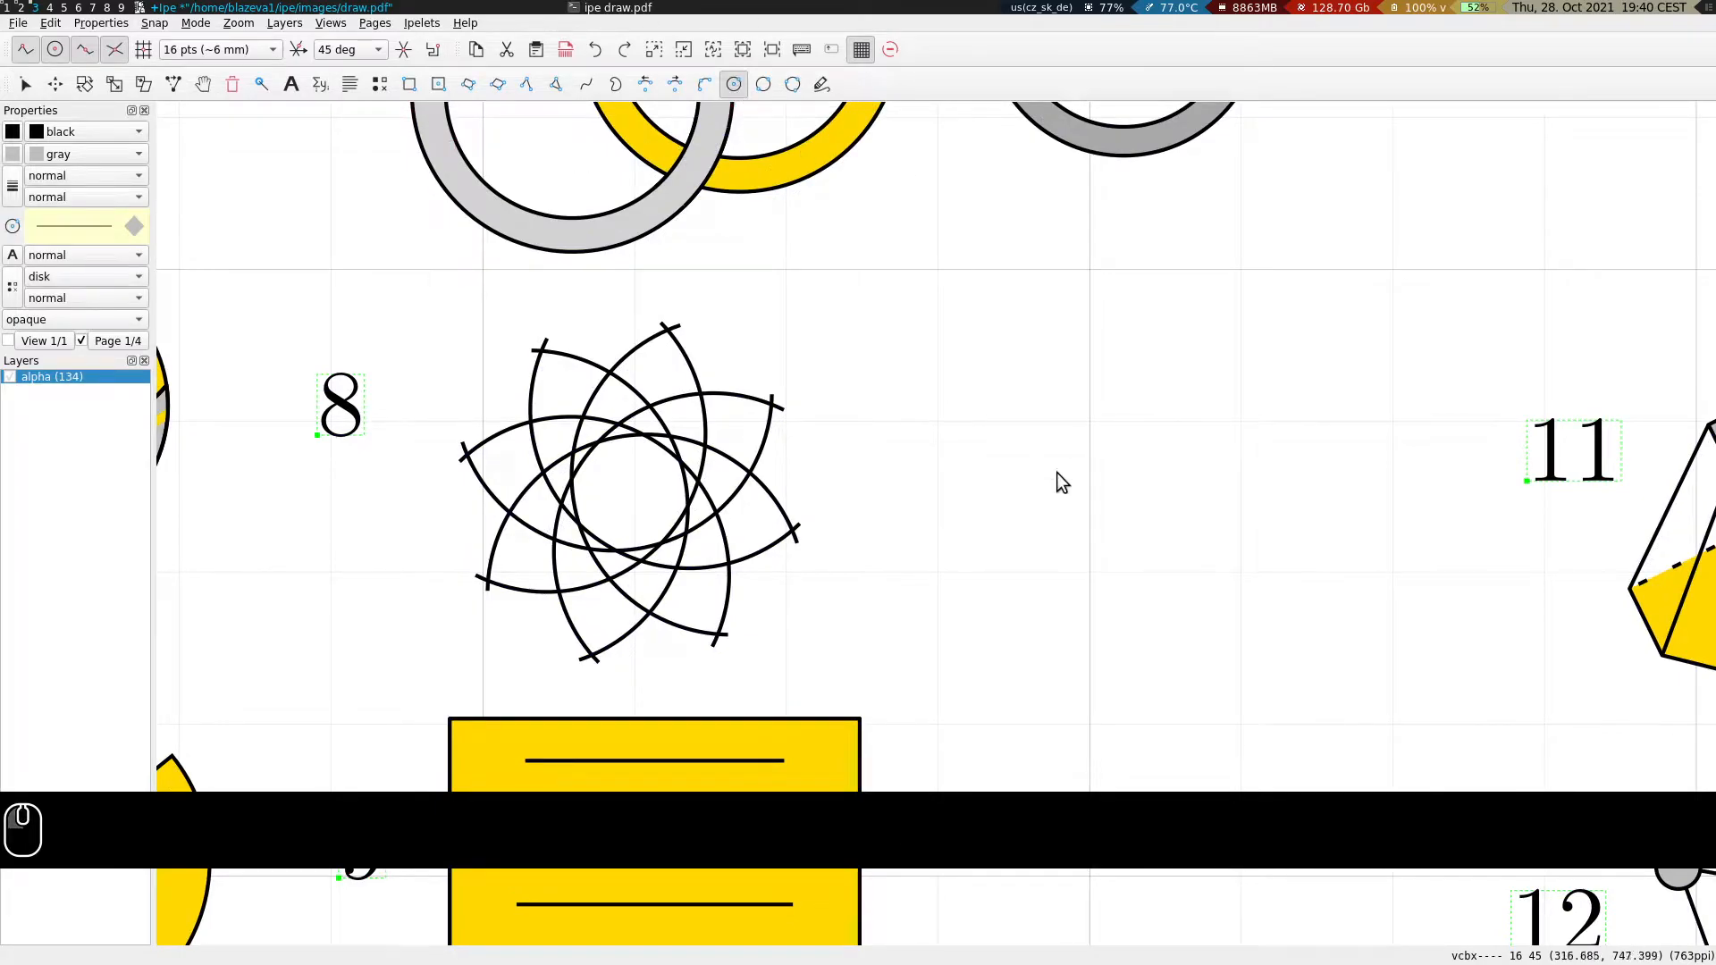
click(1108, 476)
click(1237, 358)
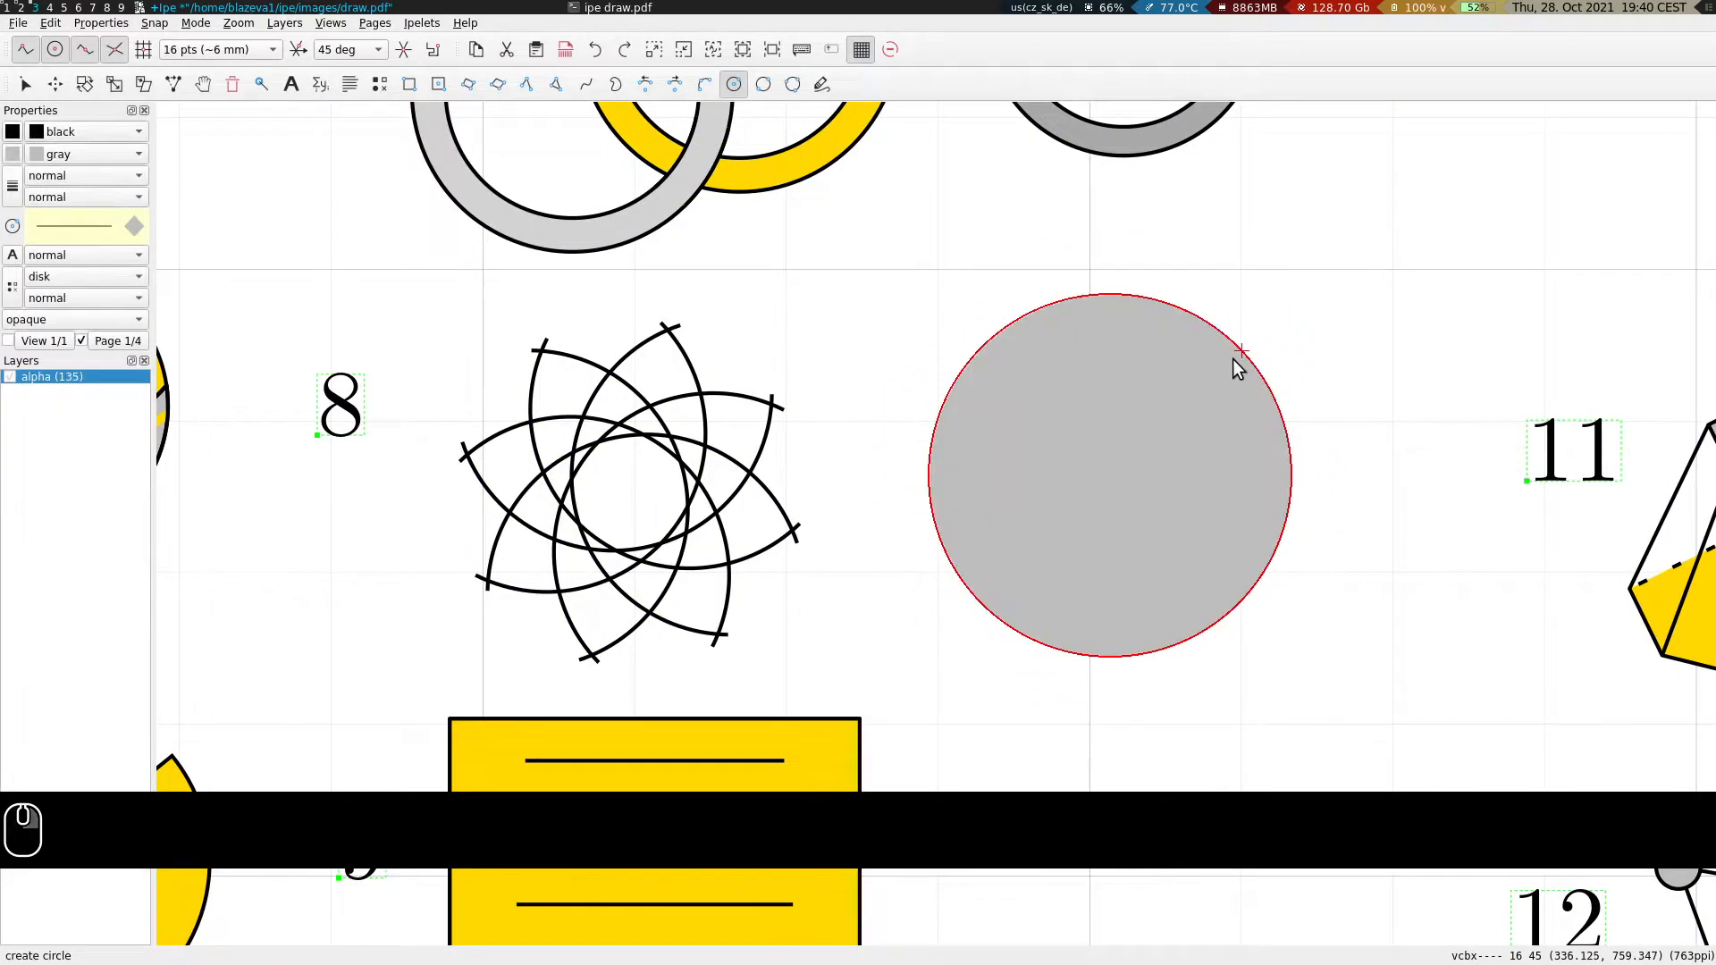
click(134, 226)
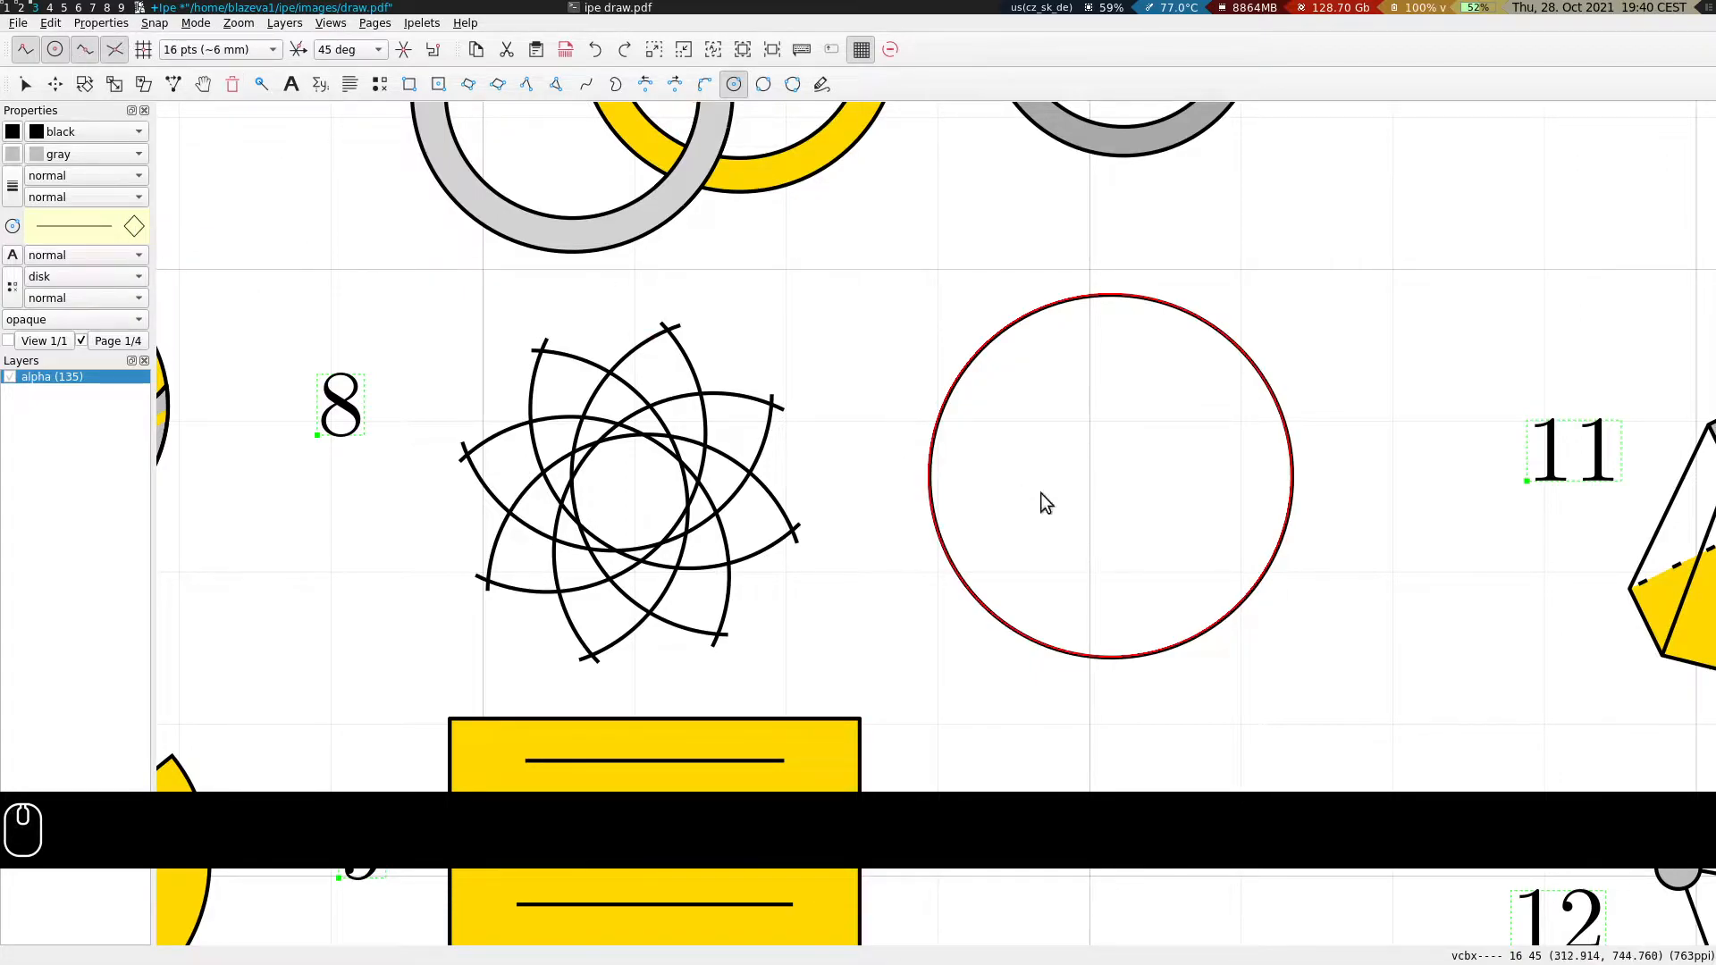
Try out a second circle that overlaps the lower-right part of the large circle.
click(1217, 621)
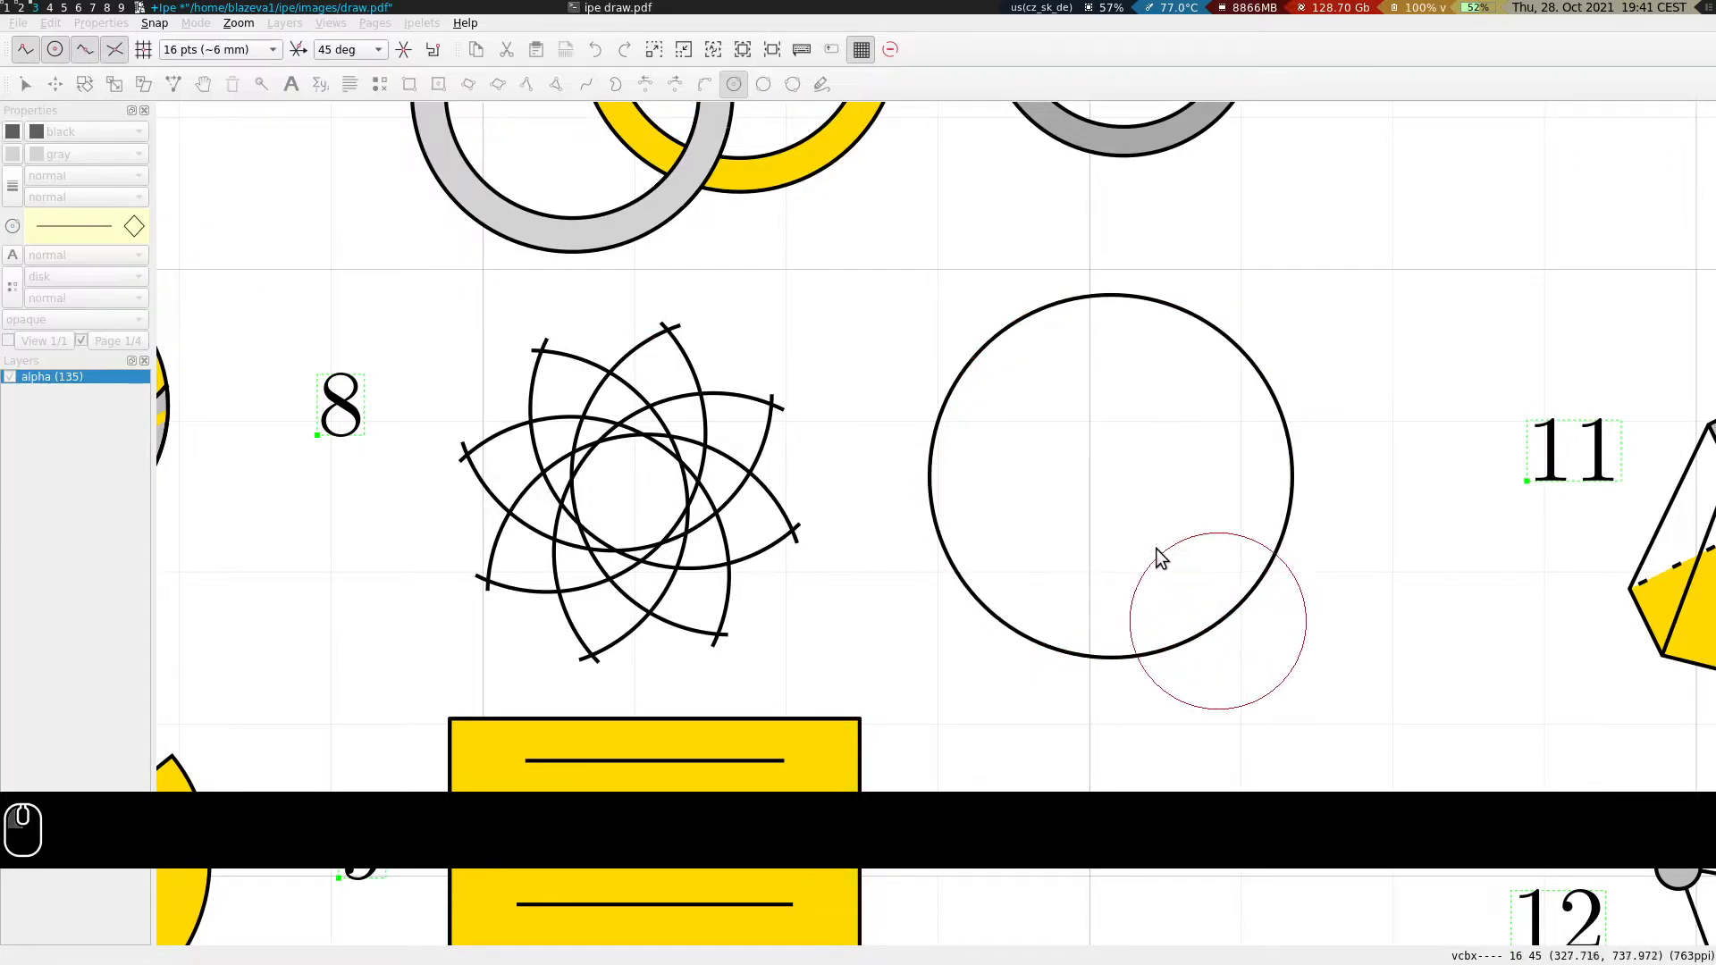
click(1108, 478)
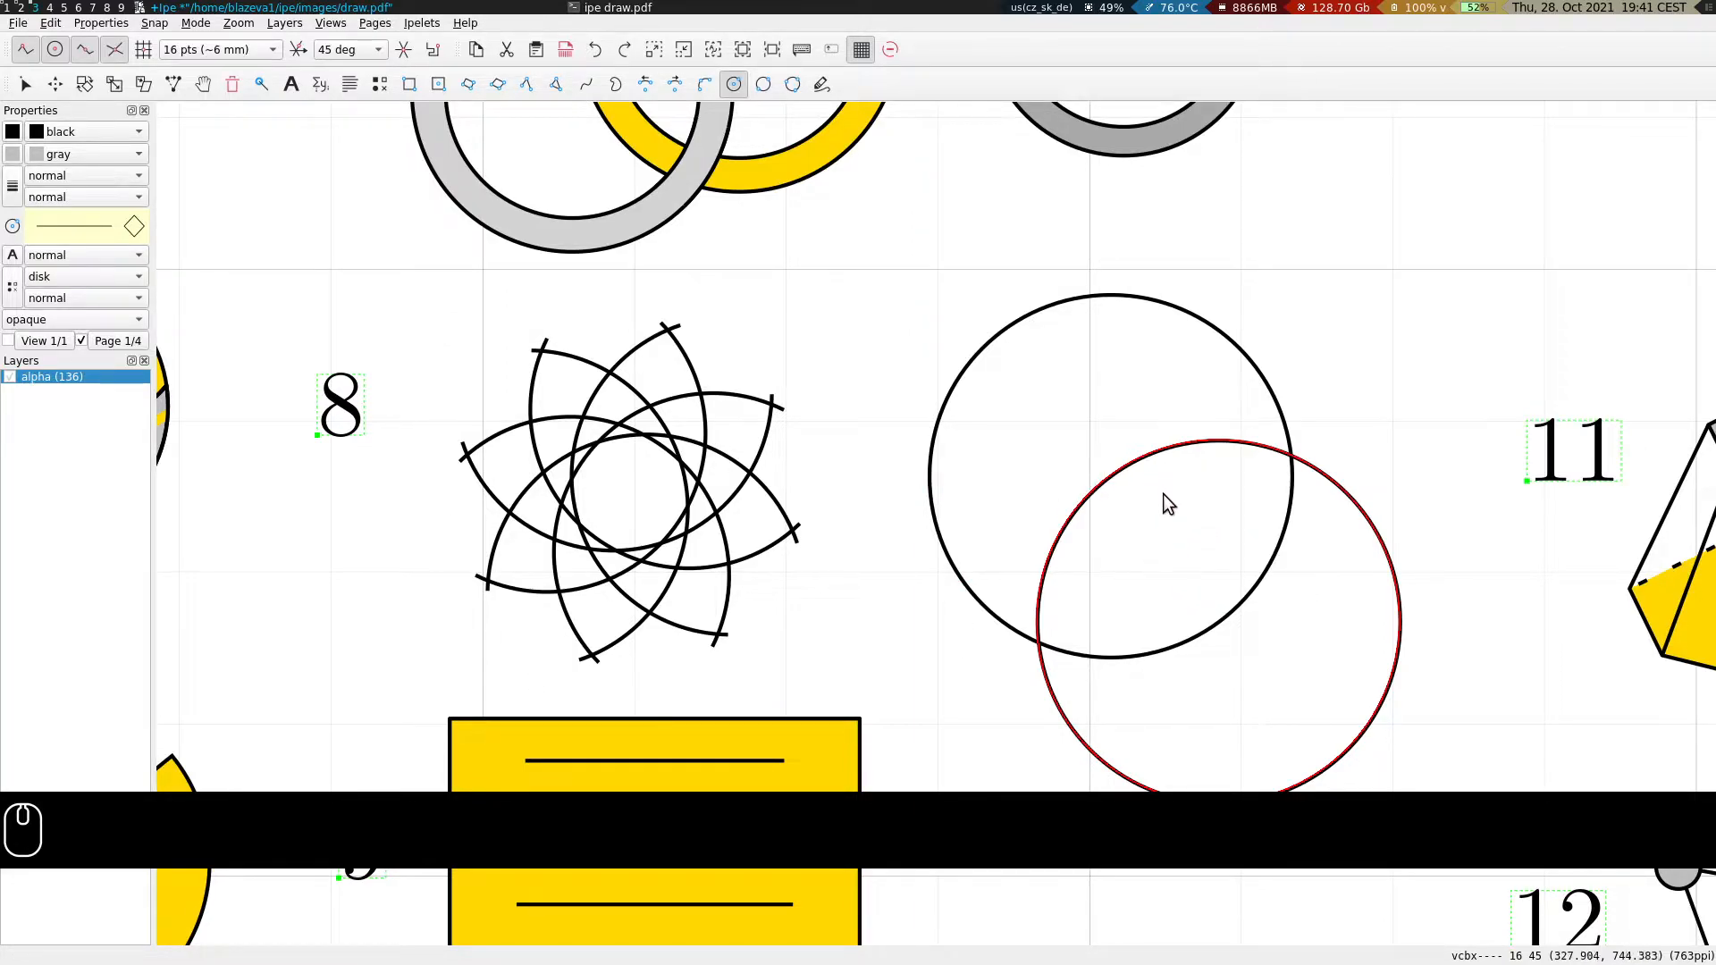
key(Delete)
click(1170, 546)
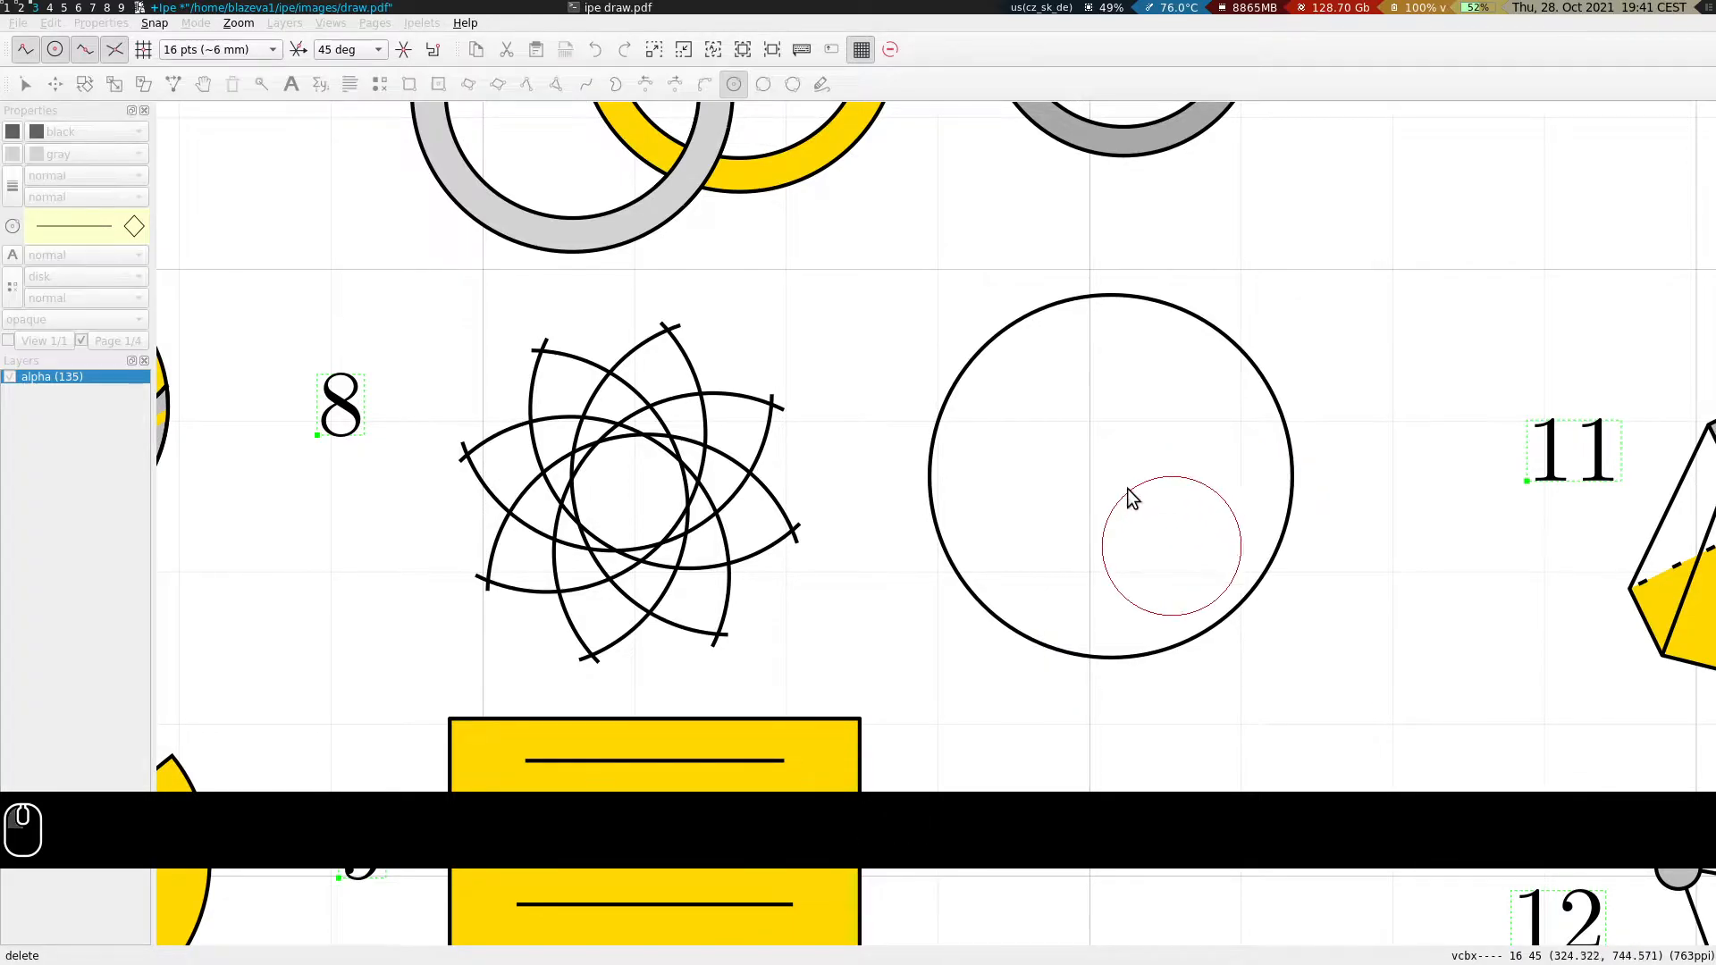
click(1092, 430)
click(1091, 431)
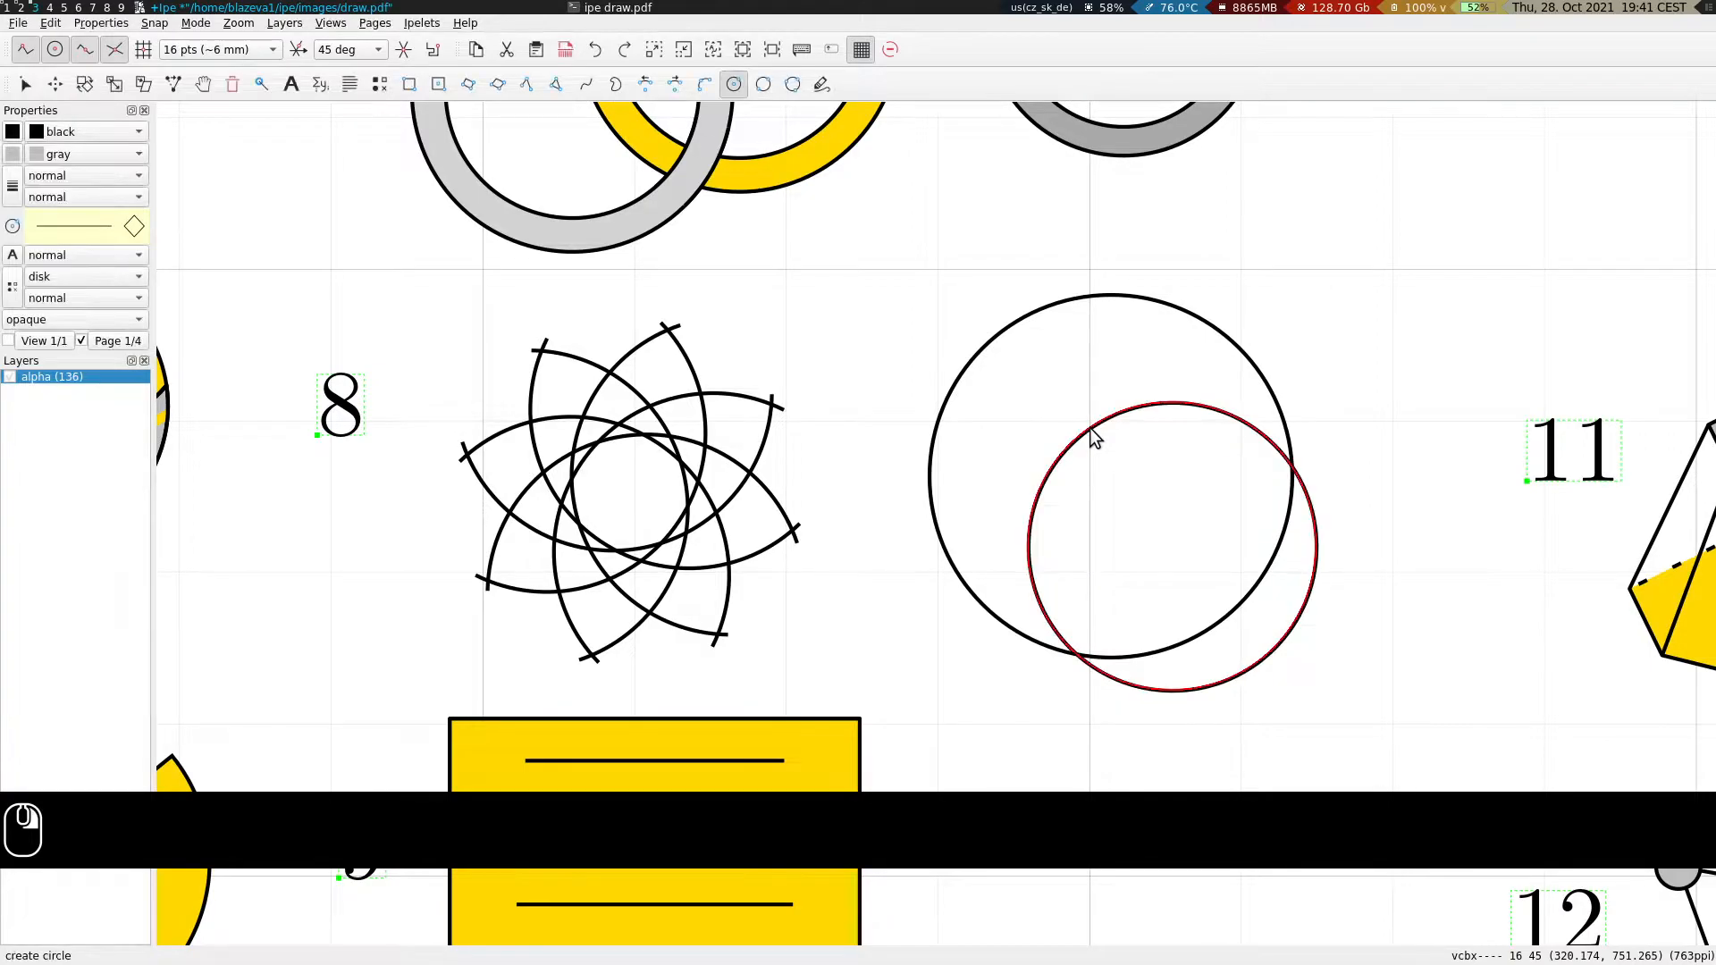
With the origin at the large circle's center, replace the smaller circle with a clockwise arc spanning the large circle from lower left to right.
key(F1)
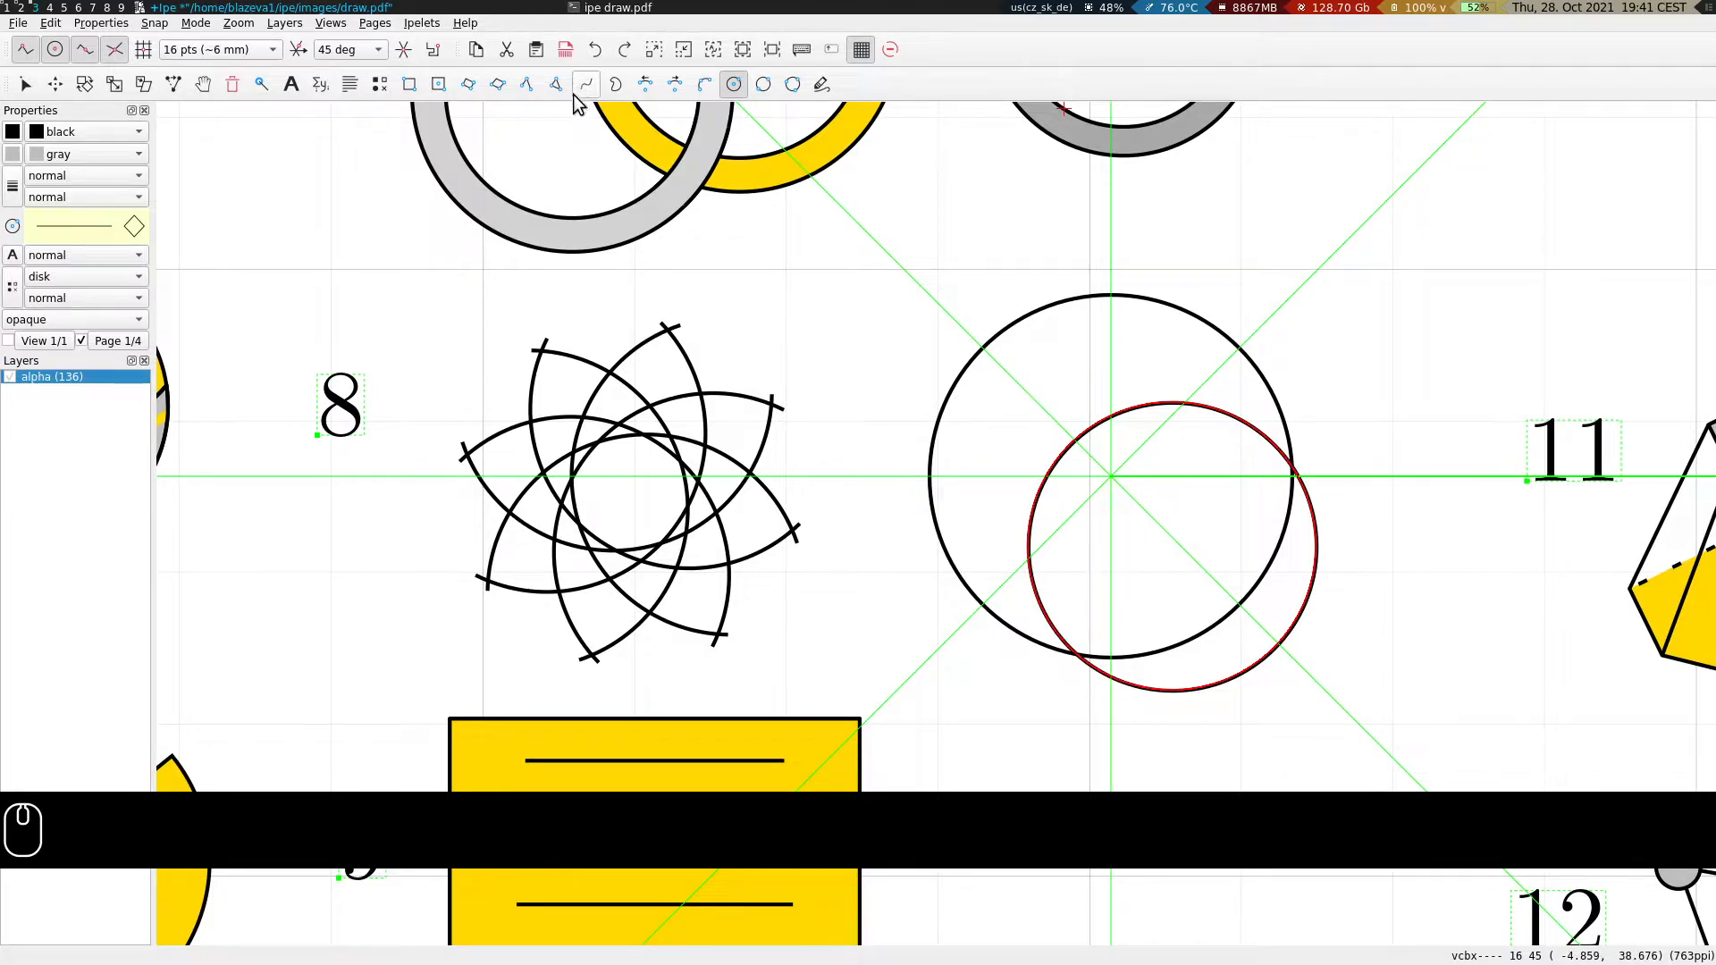
key(Delete)
click(674, 84)
click(1189, 566)
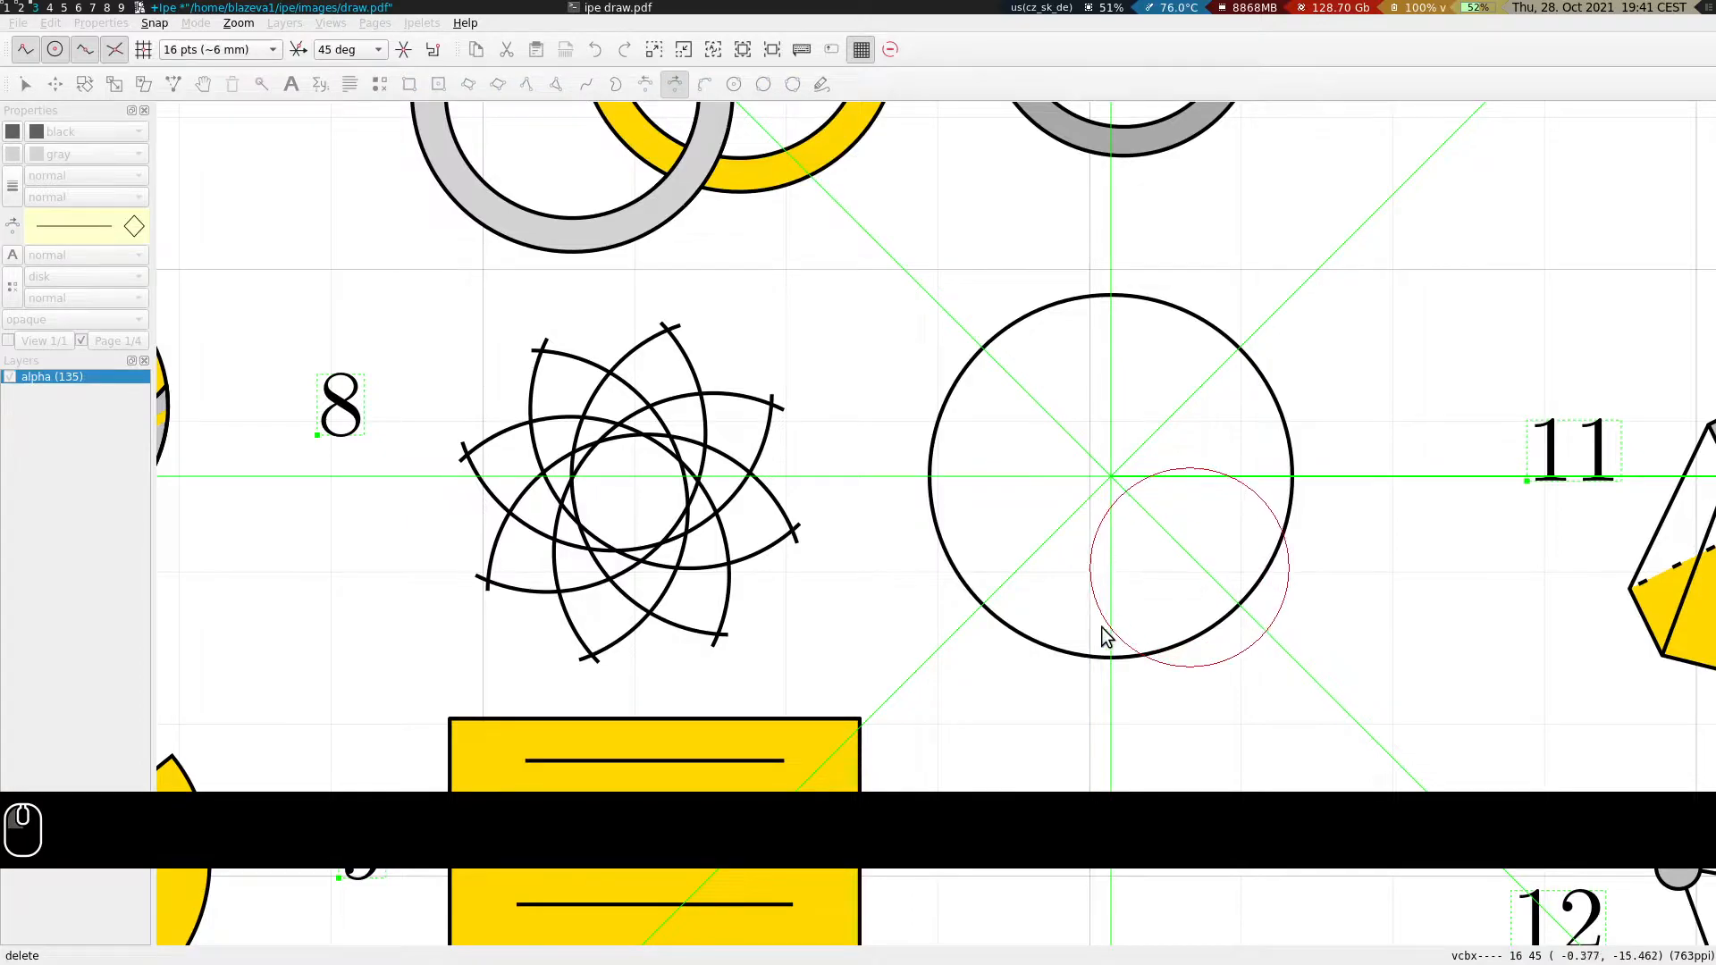
click(1044, 650)
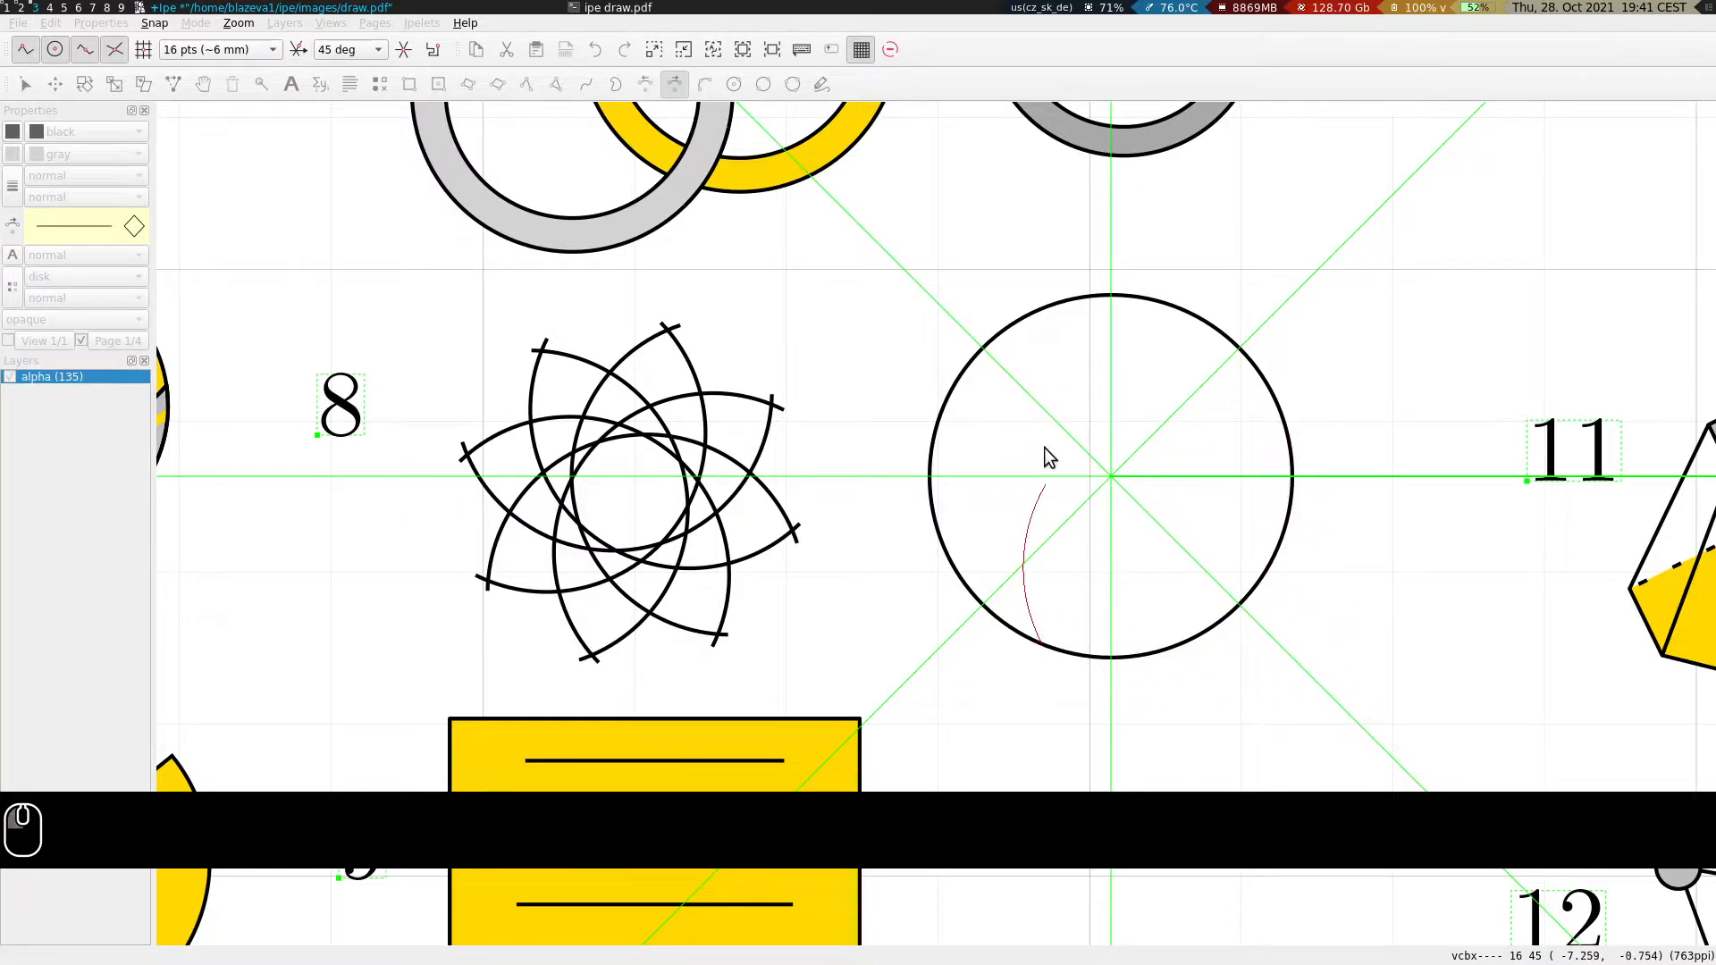
click(1286, 435)
Duplicate the arc in place and turn the copy 180 degrees about the origin.
key(s)
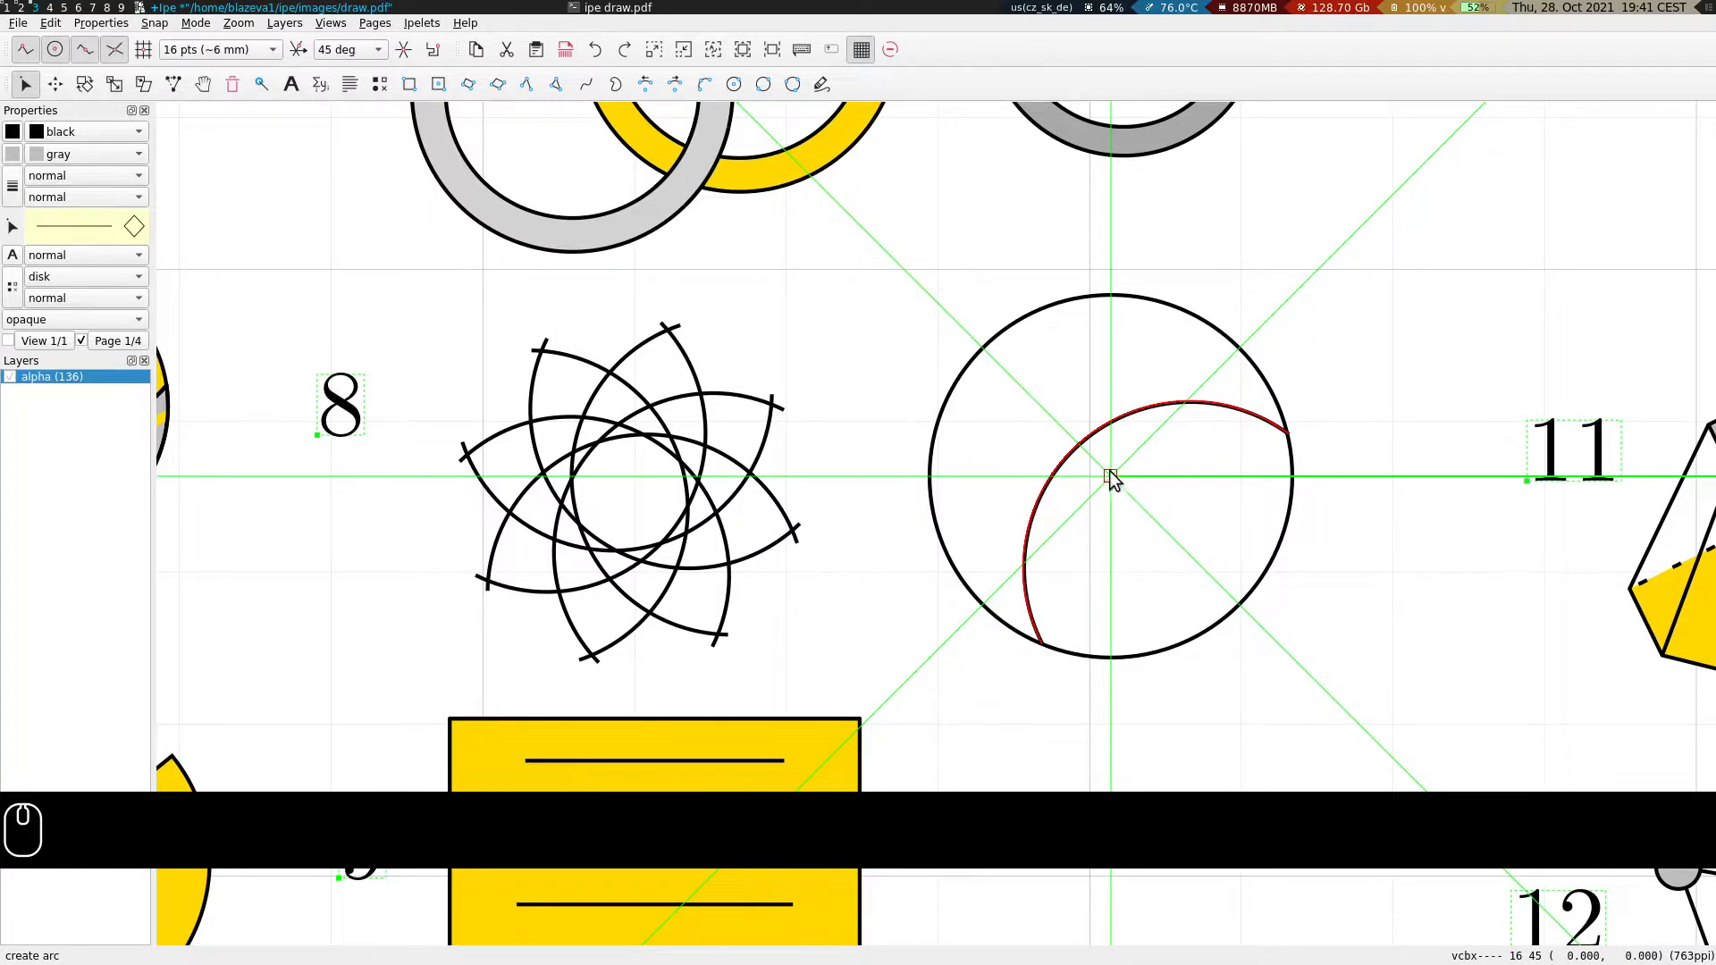
key(ctrl+c)
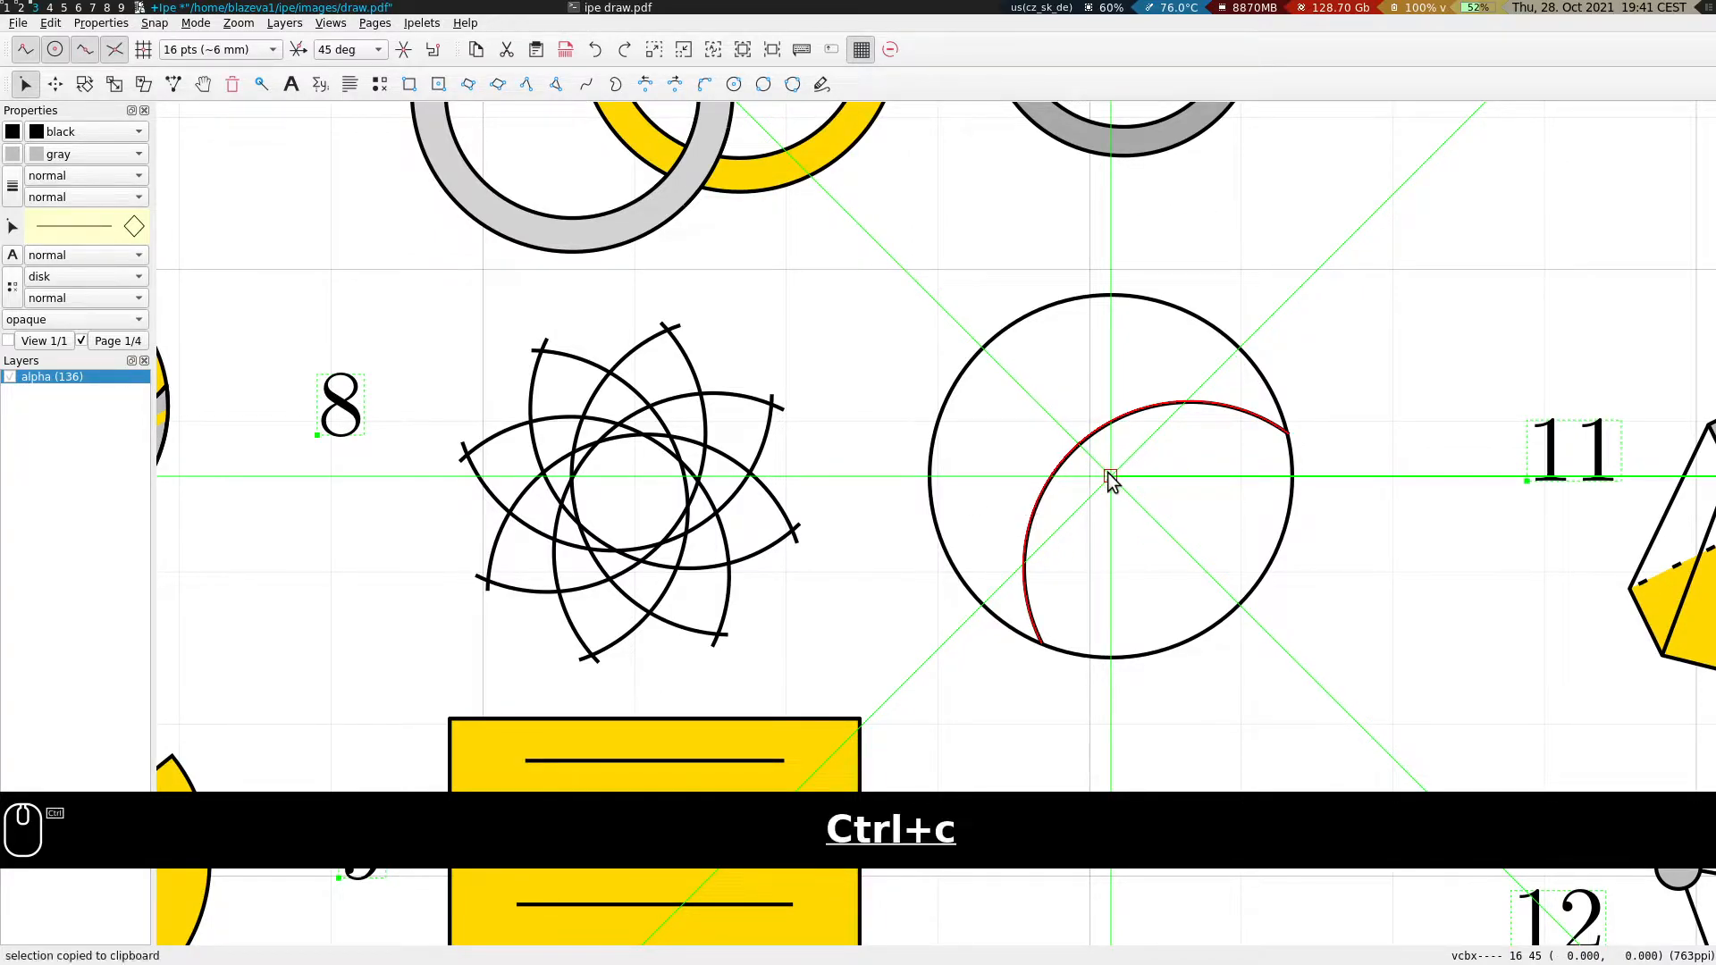
key(ctrl+v)
click(427, 24)
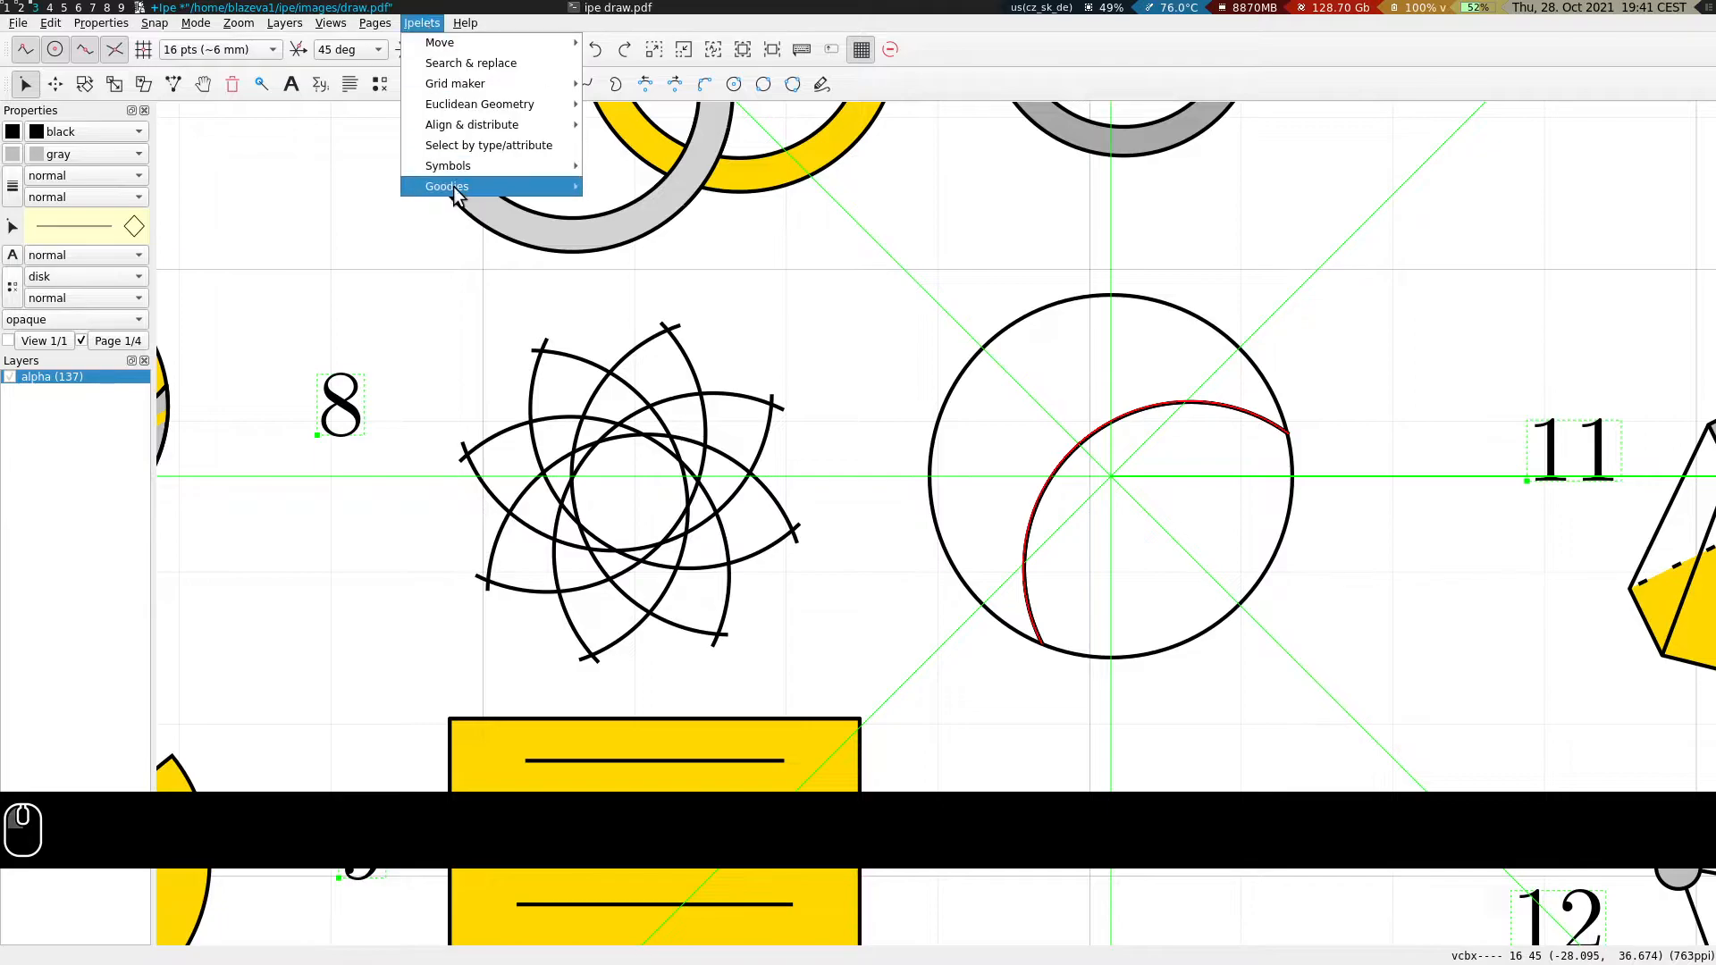
mouse_move(479, 179)
click(692, 282)
Duplicate both arcs in place and turn the copies 90 degrees about the origin.
key(s)
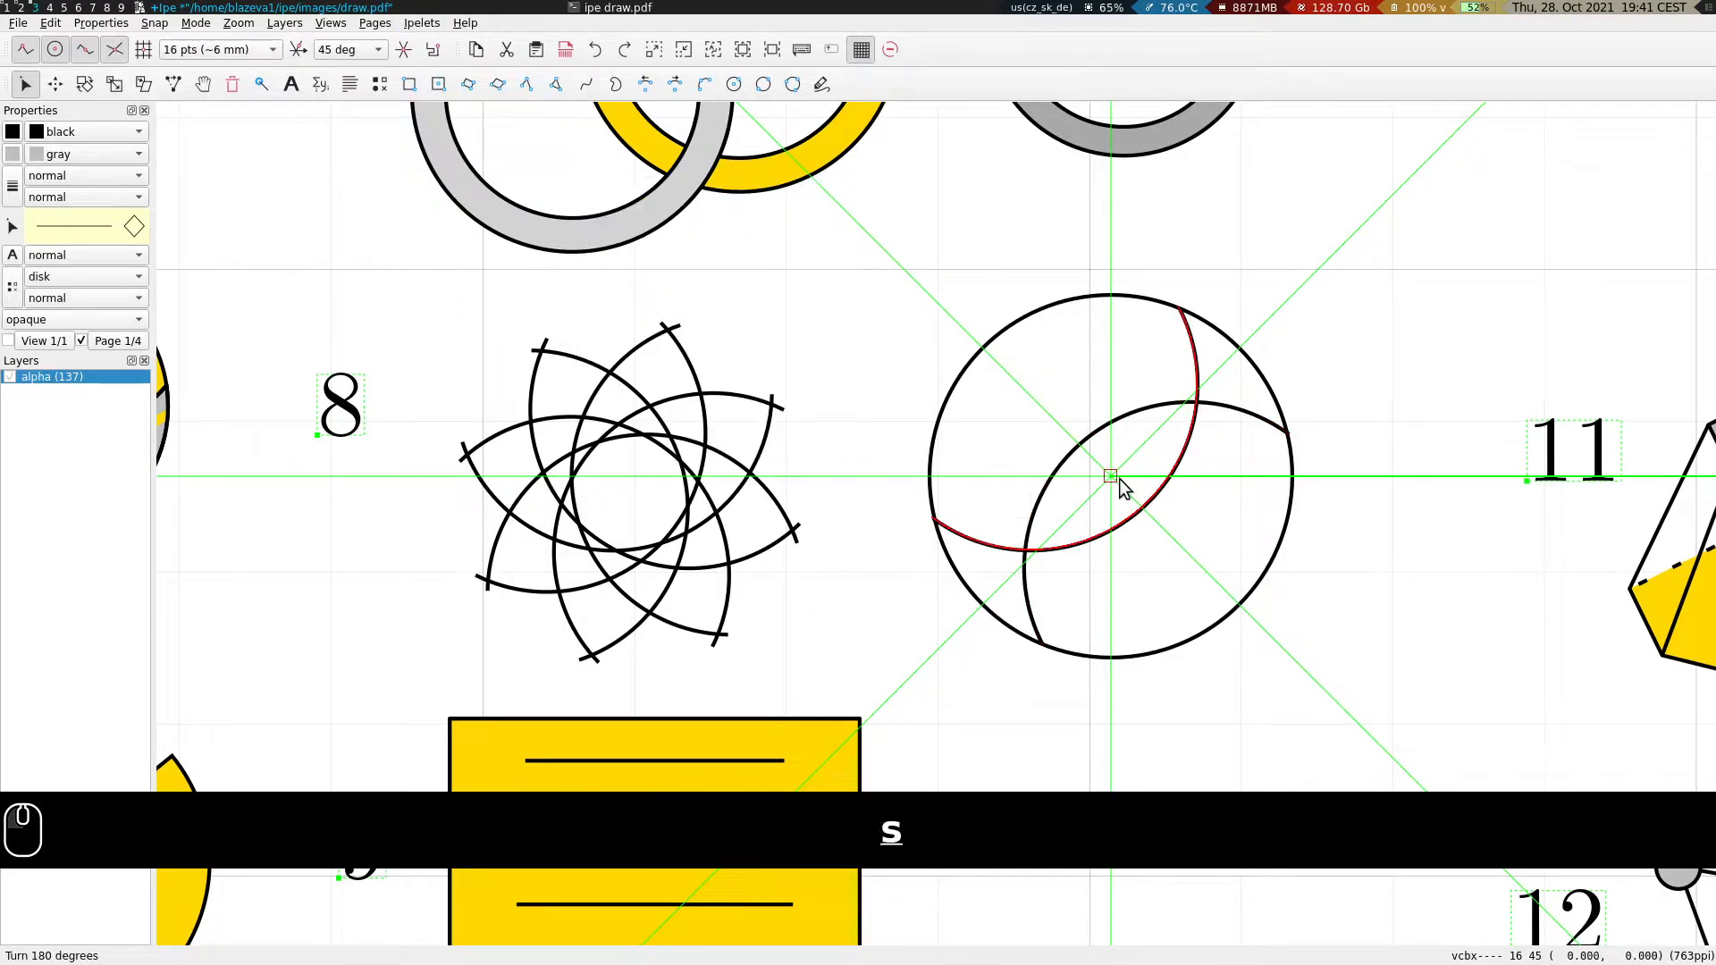
shift+click(1083, 441)
key(ctrl+c)
key(ctrl+v)
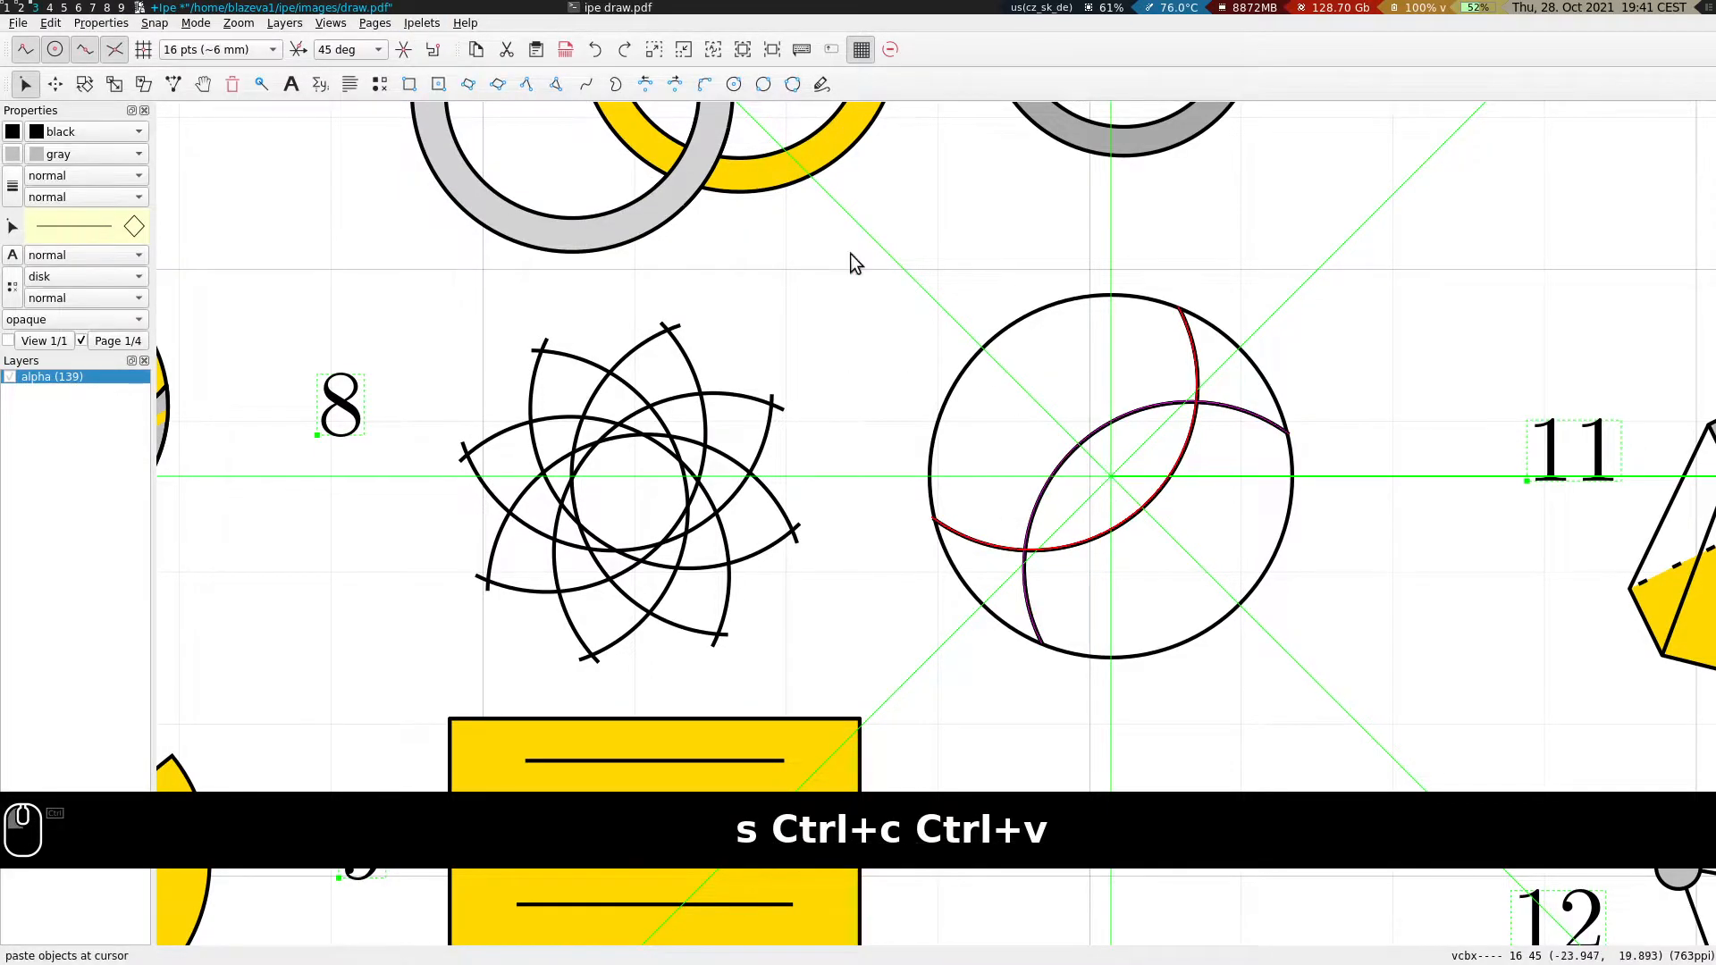
click(421, 23)
mouse_move(533, 185)
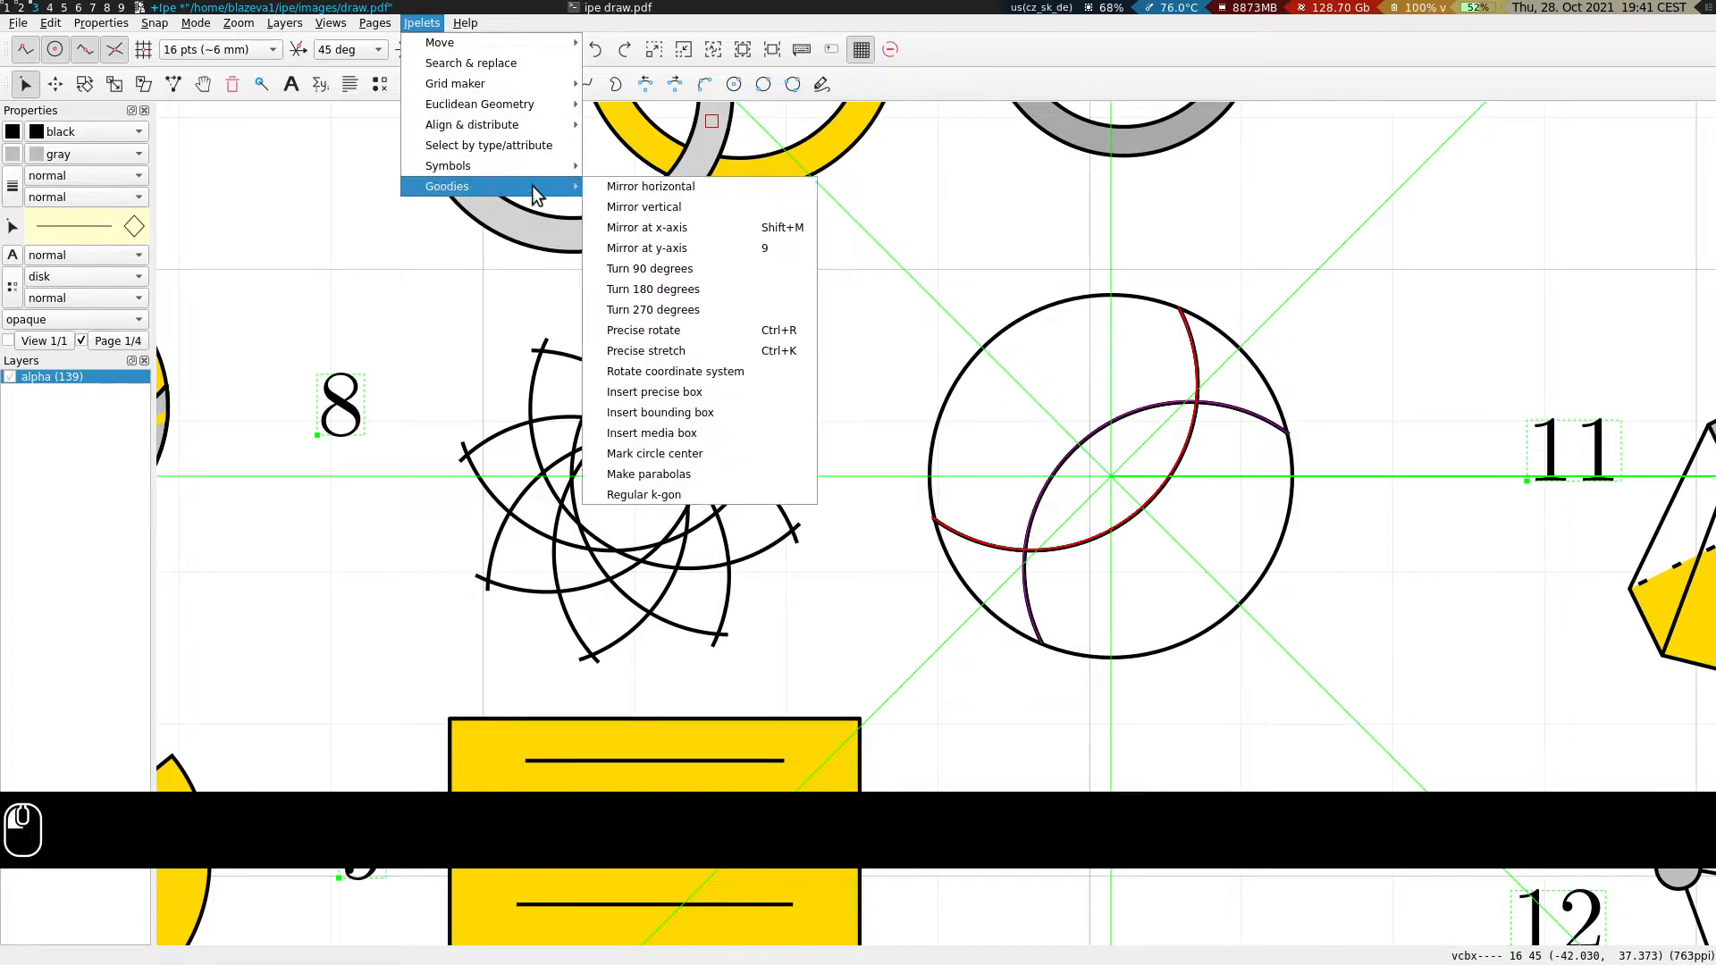
click(646, 268)
Duplicate all four arcs in place and precisely rotate the copies by 45 degrees about the origin.
key(s)
shift+click(1076, 441)
shift+click(1141, 507)
key(ctrl+c)
key(ctrl+v)
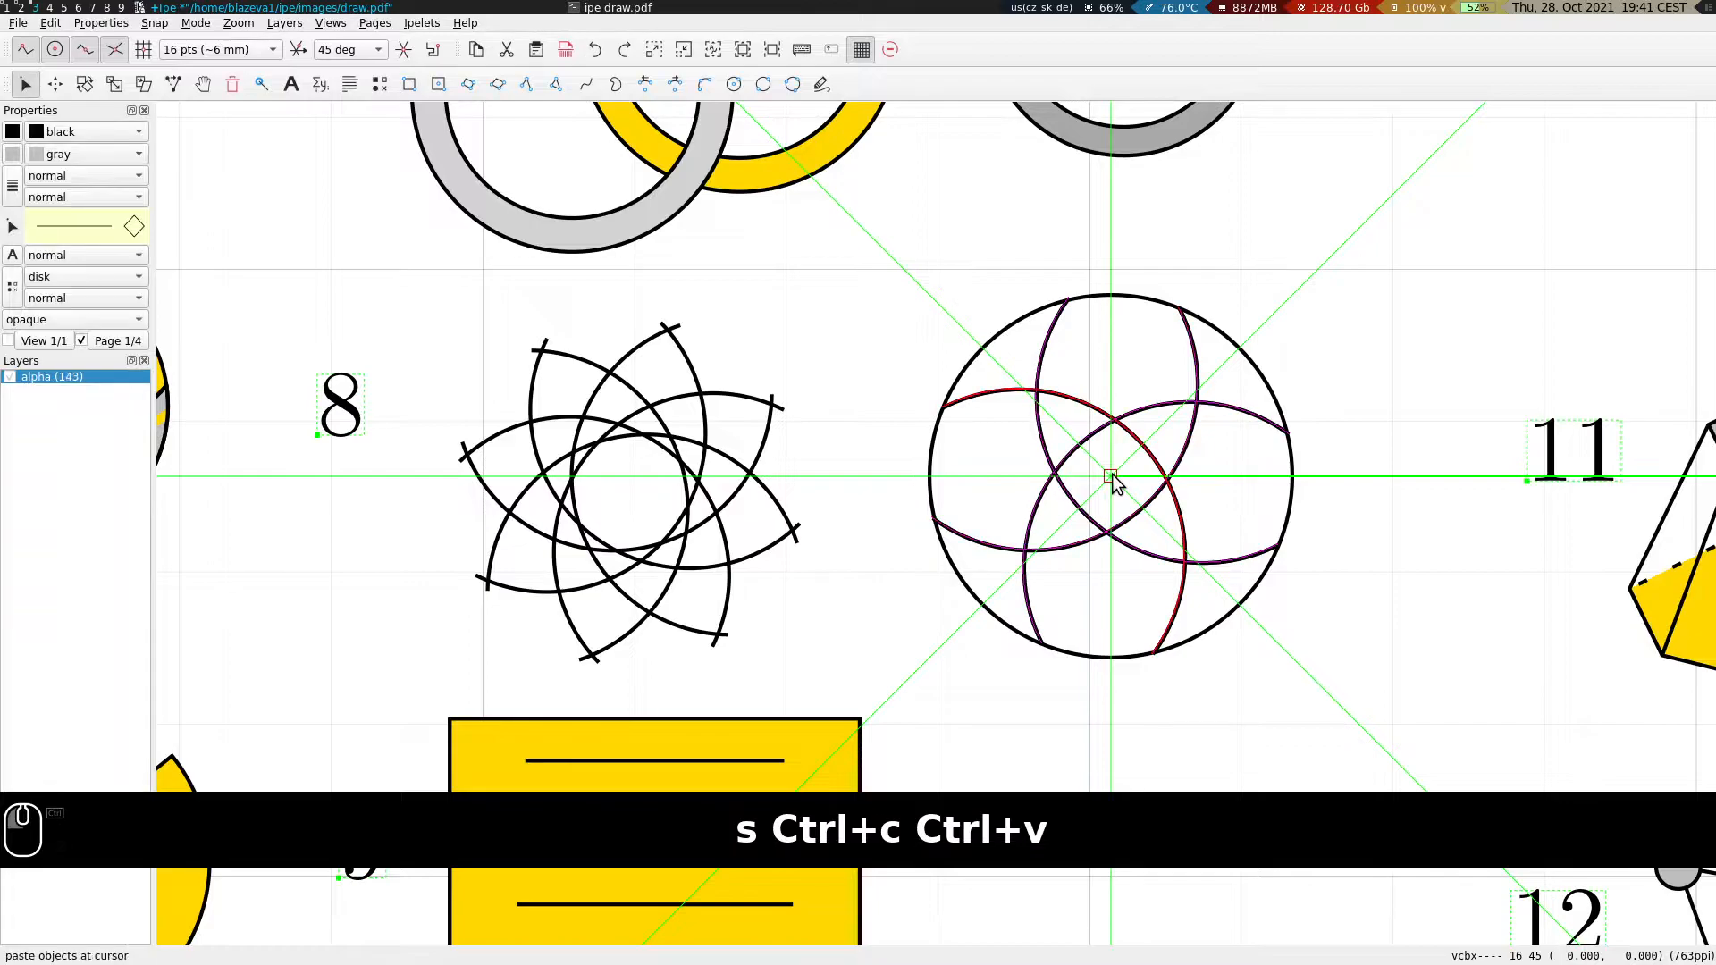
click(374, 24)
mouse_move(421, 23)
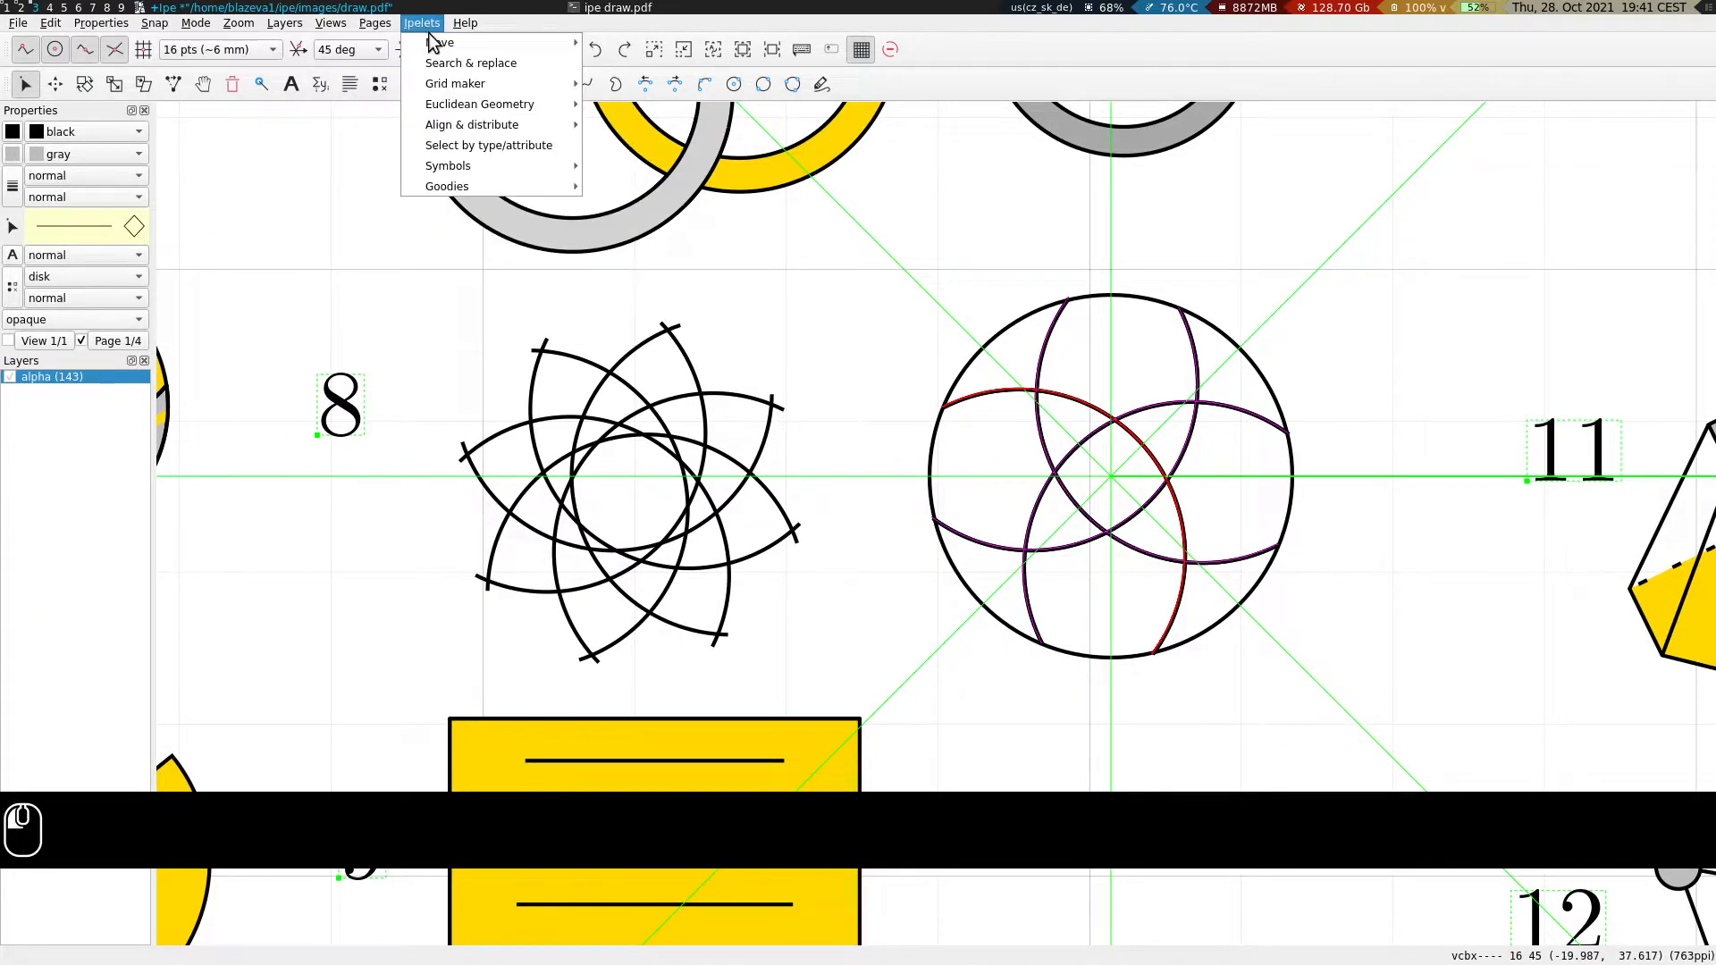
mouse_move(505, 187)
click(677, 331)
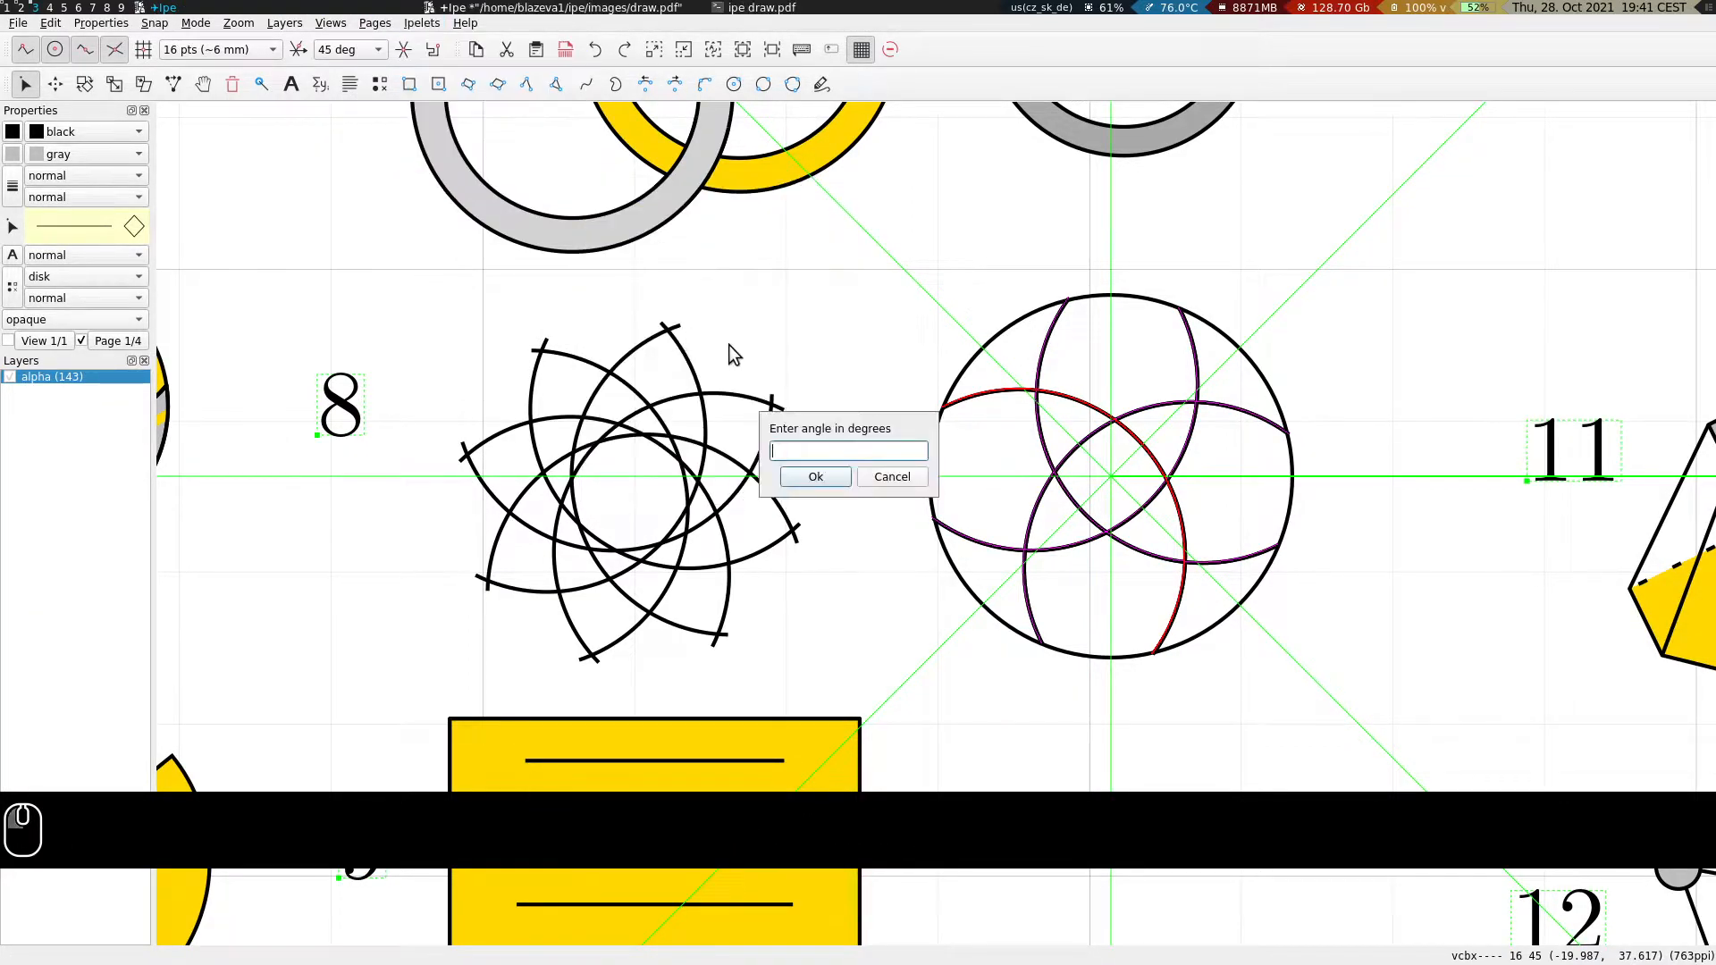
text(45)
click(831, 477)
Delete the construction circle enclosing the new arc pattern.
key(s)
click(990, 339)
key(Delete)
drag(1342, 363, 1163, 325)
key(s)
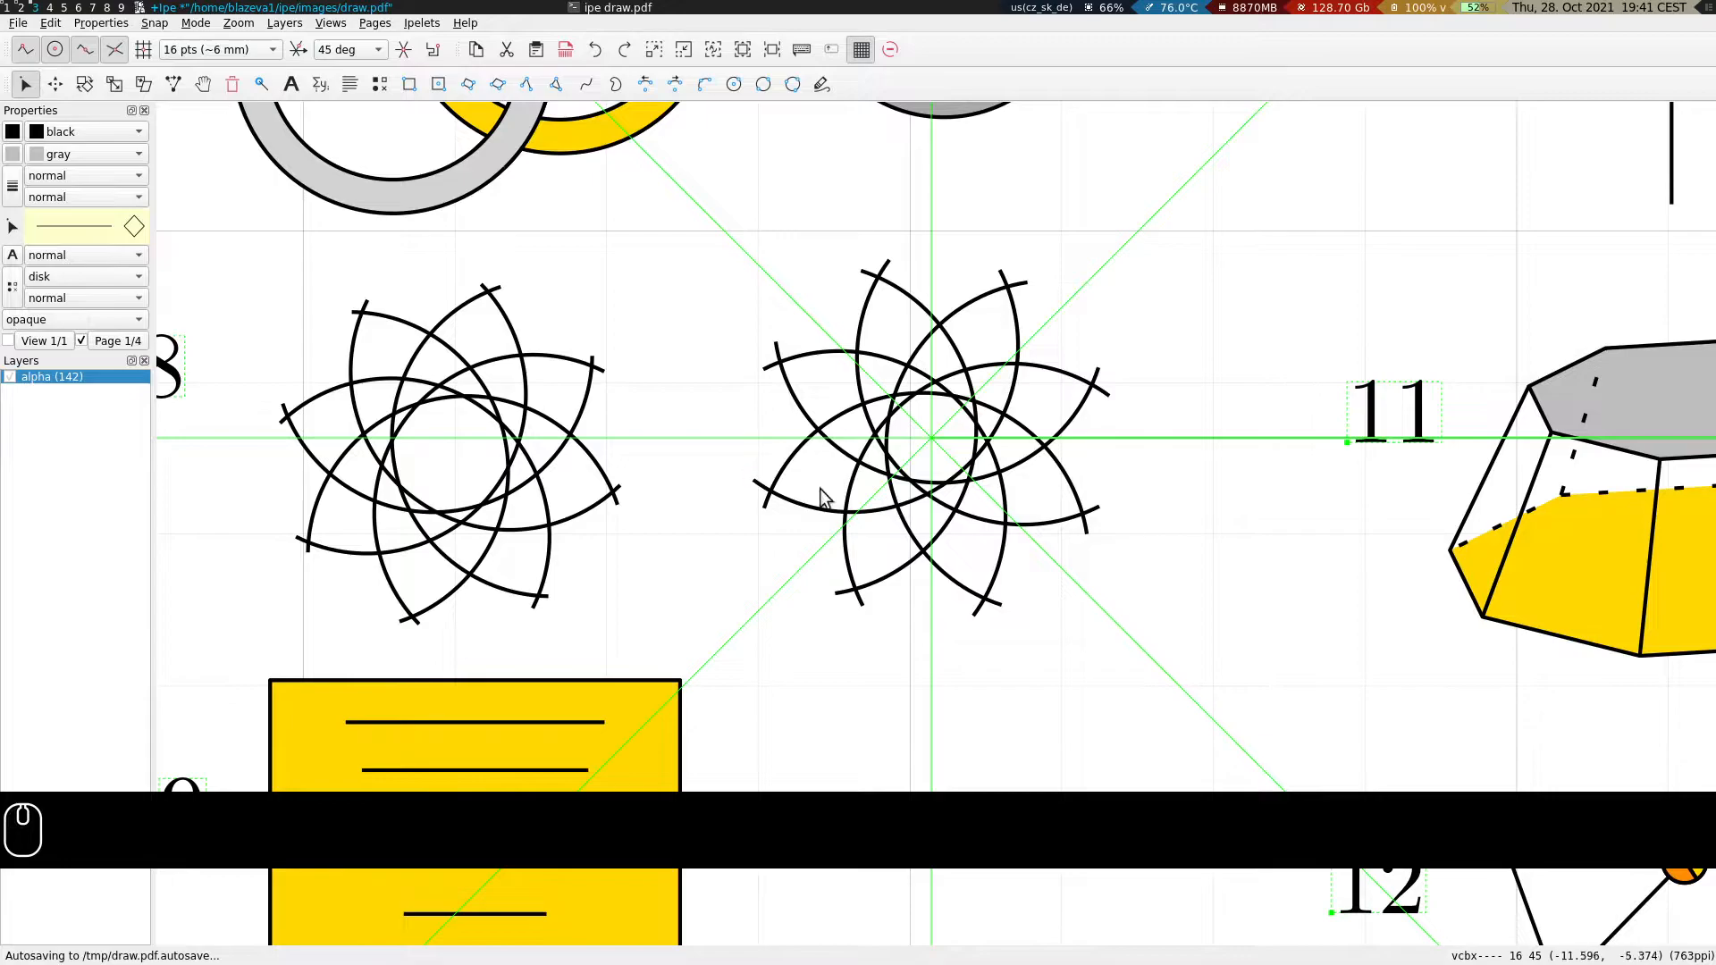
Set the drawing style for figure 9 to stroked and filled, with gold as the fill color.
drag(690, 540, 851, 383)
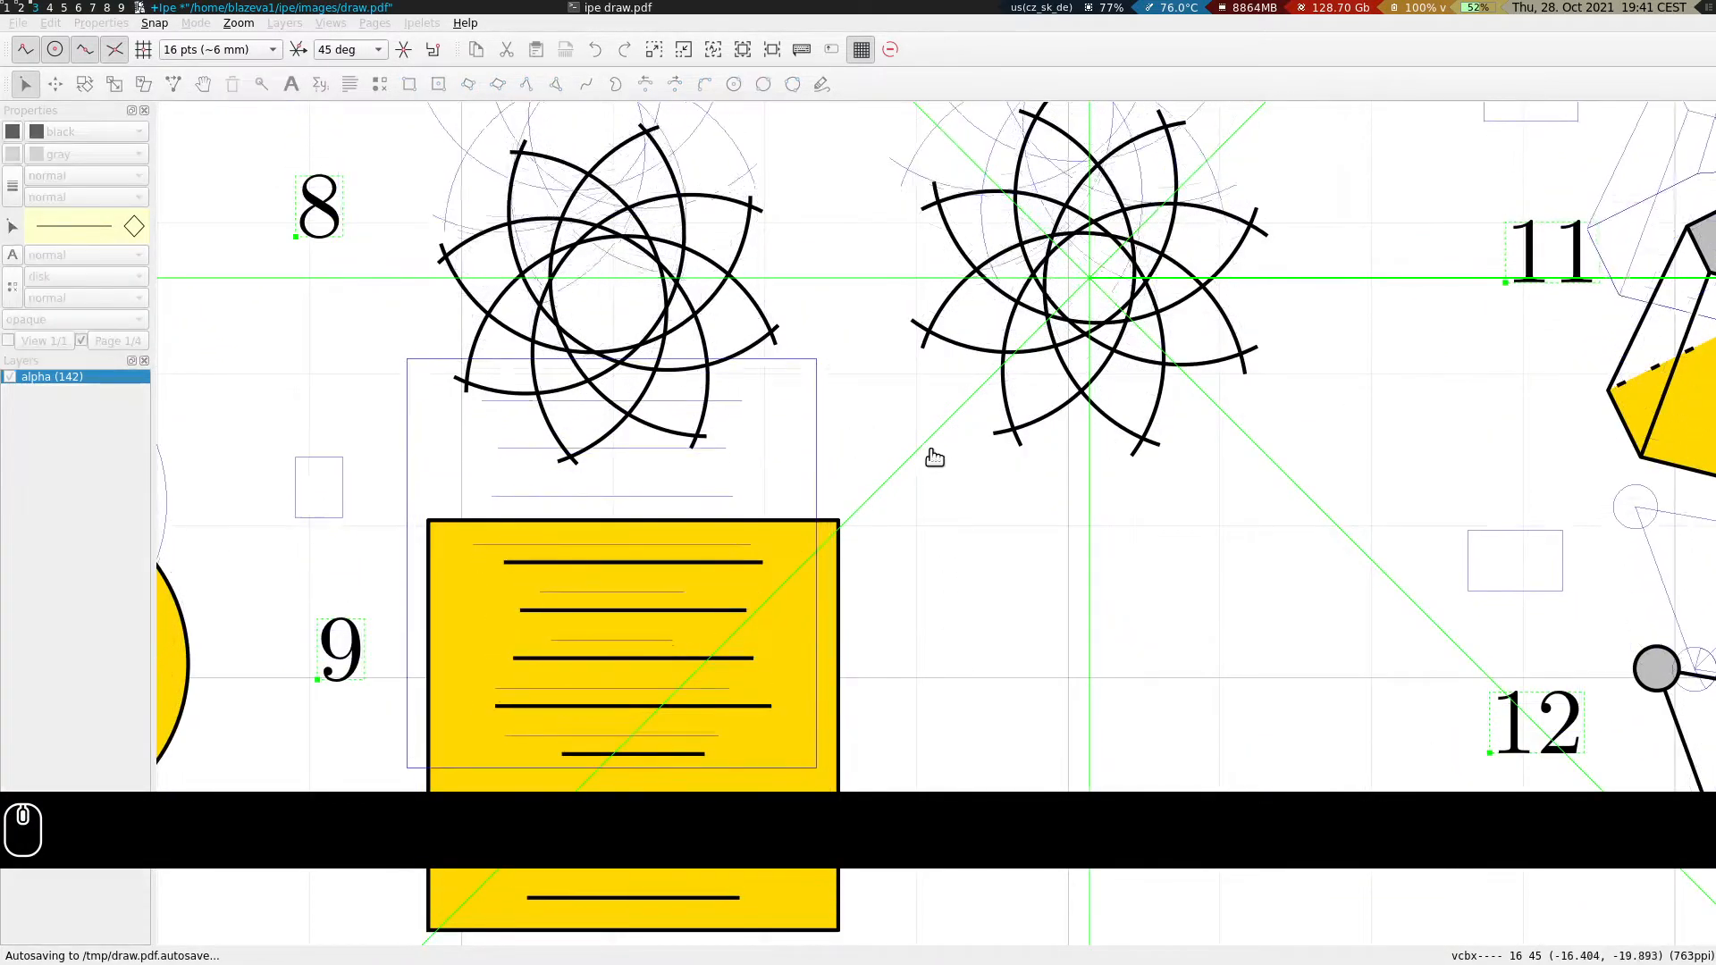
scroll(949, 567, down, 3)
ctrl+scroll(769, 496, down, 1)
ctrl+scroll(768, 496, up, 1)
key(s)
drag(191, 252, 963, 702)
click(893, 556)
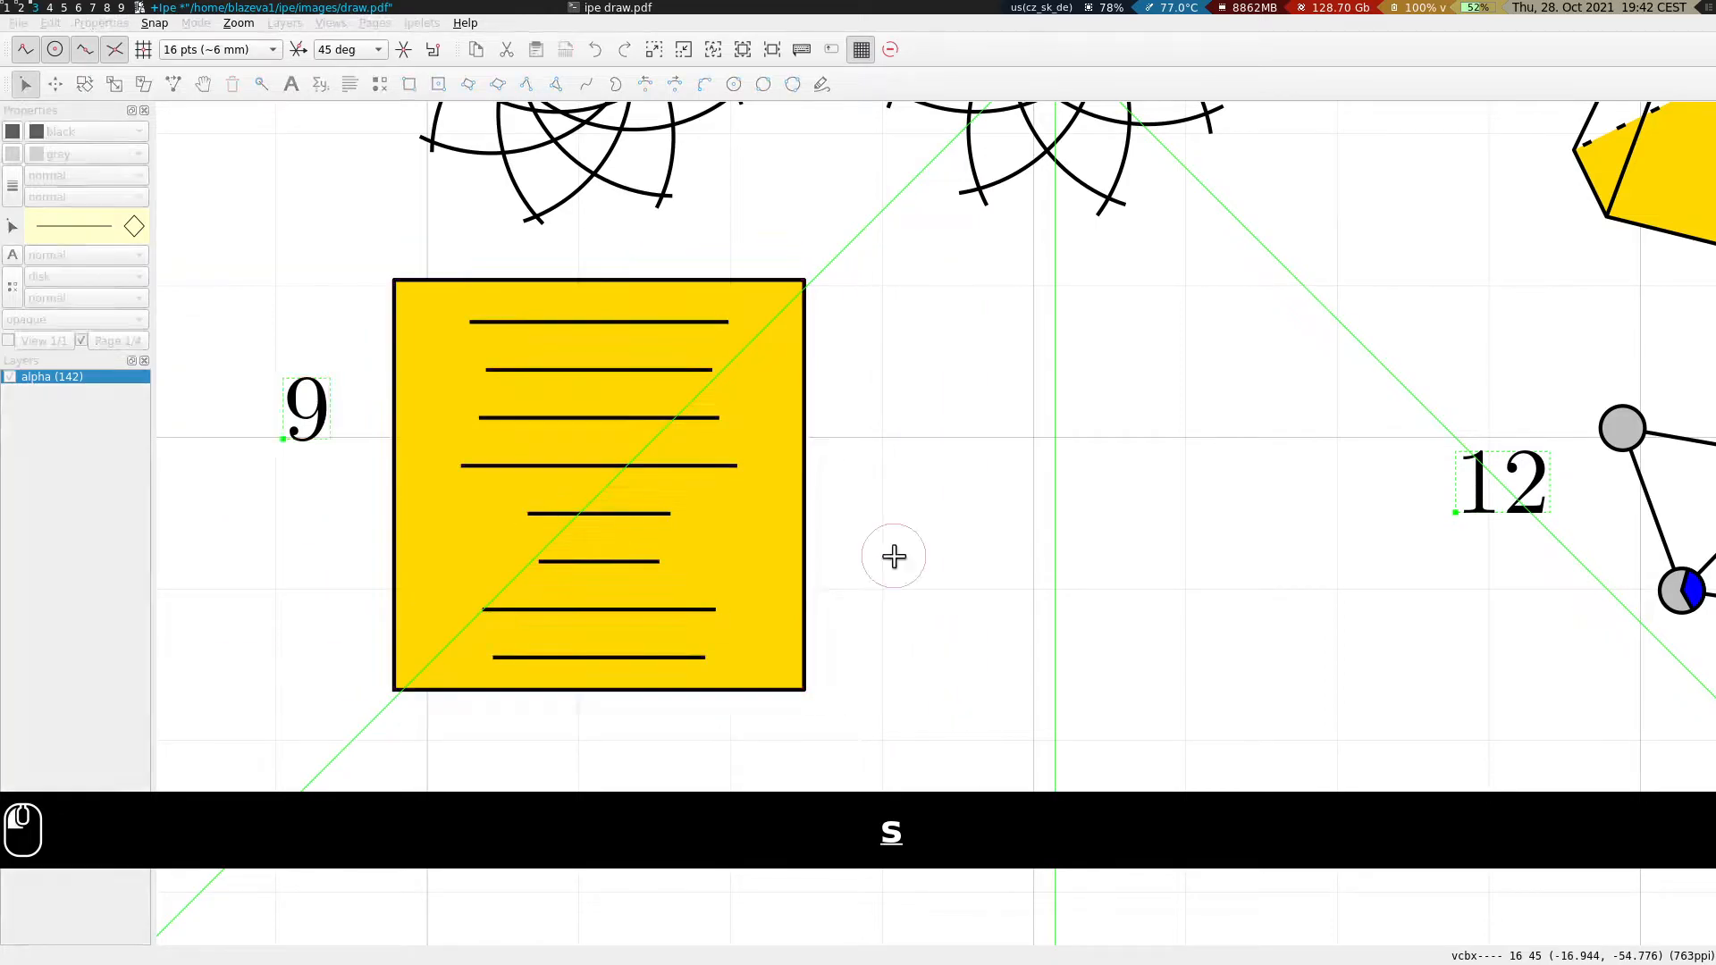
click(411, 85)
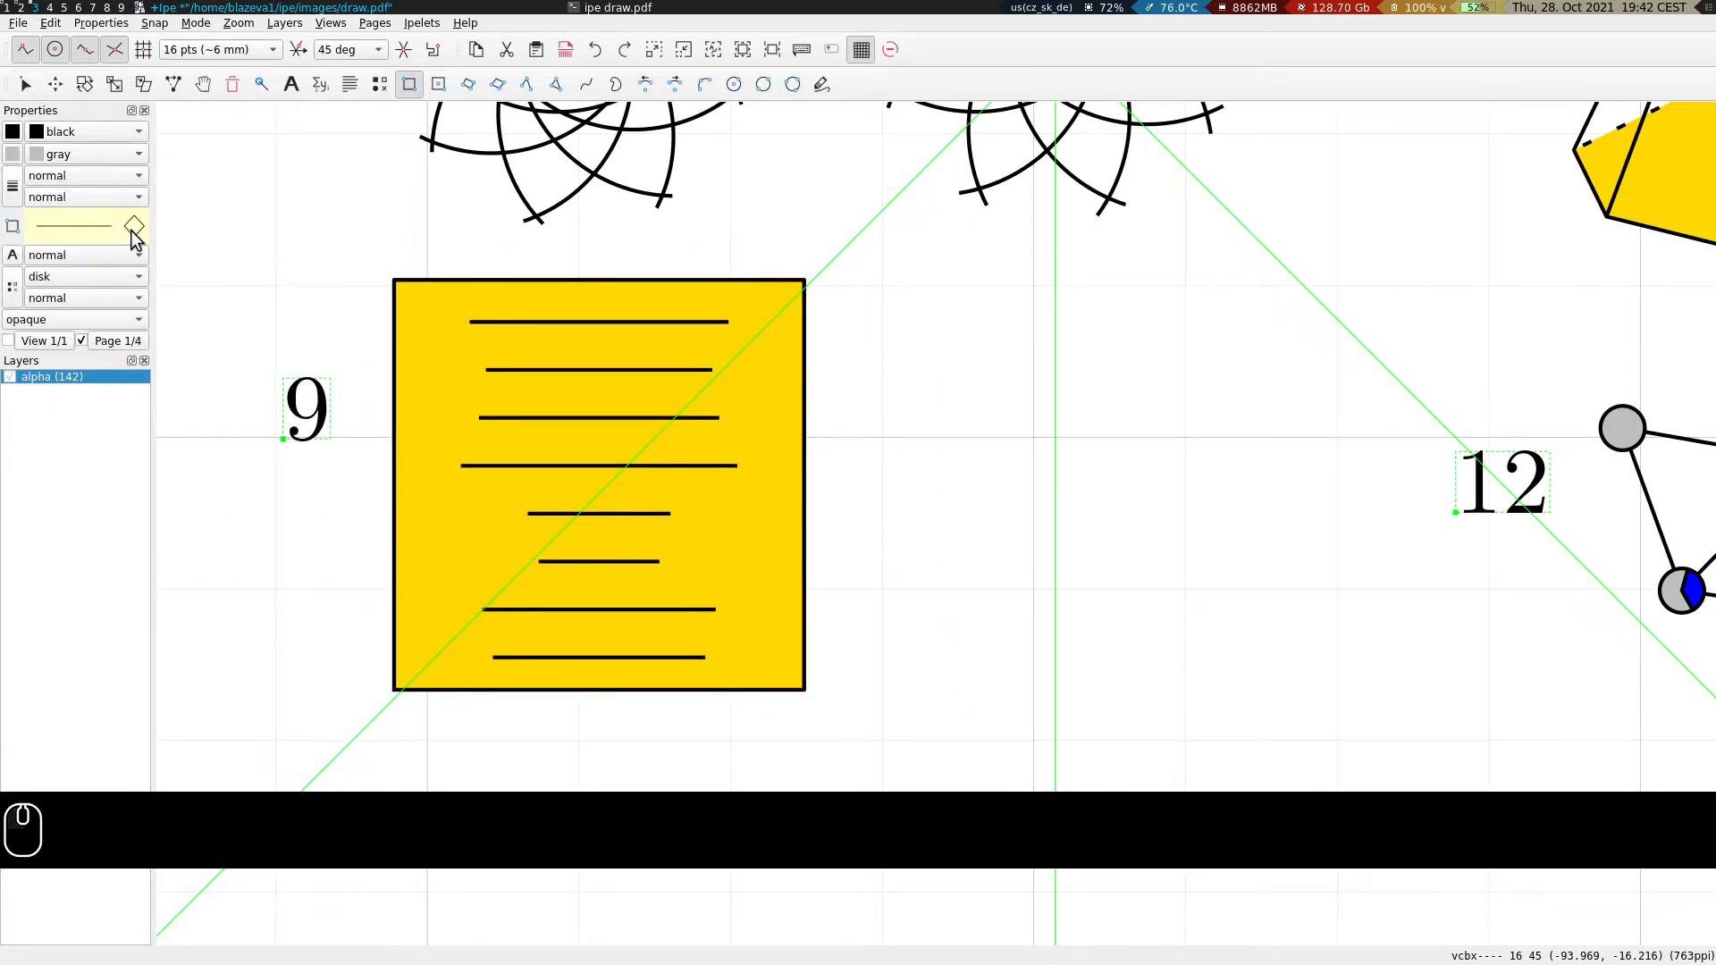
key(s)
click(63, 156)
click(53, 233)
Draw a gold-filled square beside figure 9's original, about the same size as the original.
drag(880, 684, 1165, 399)
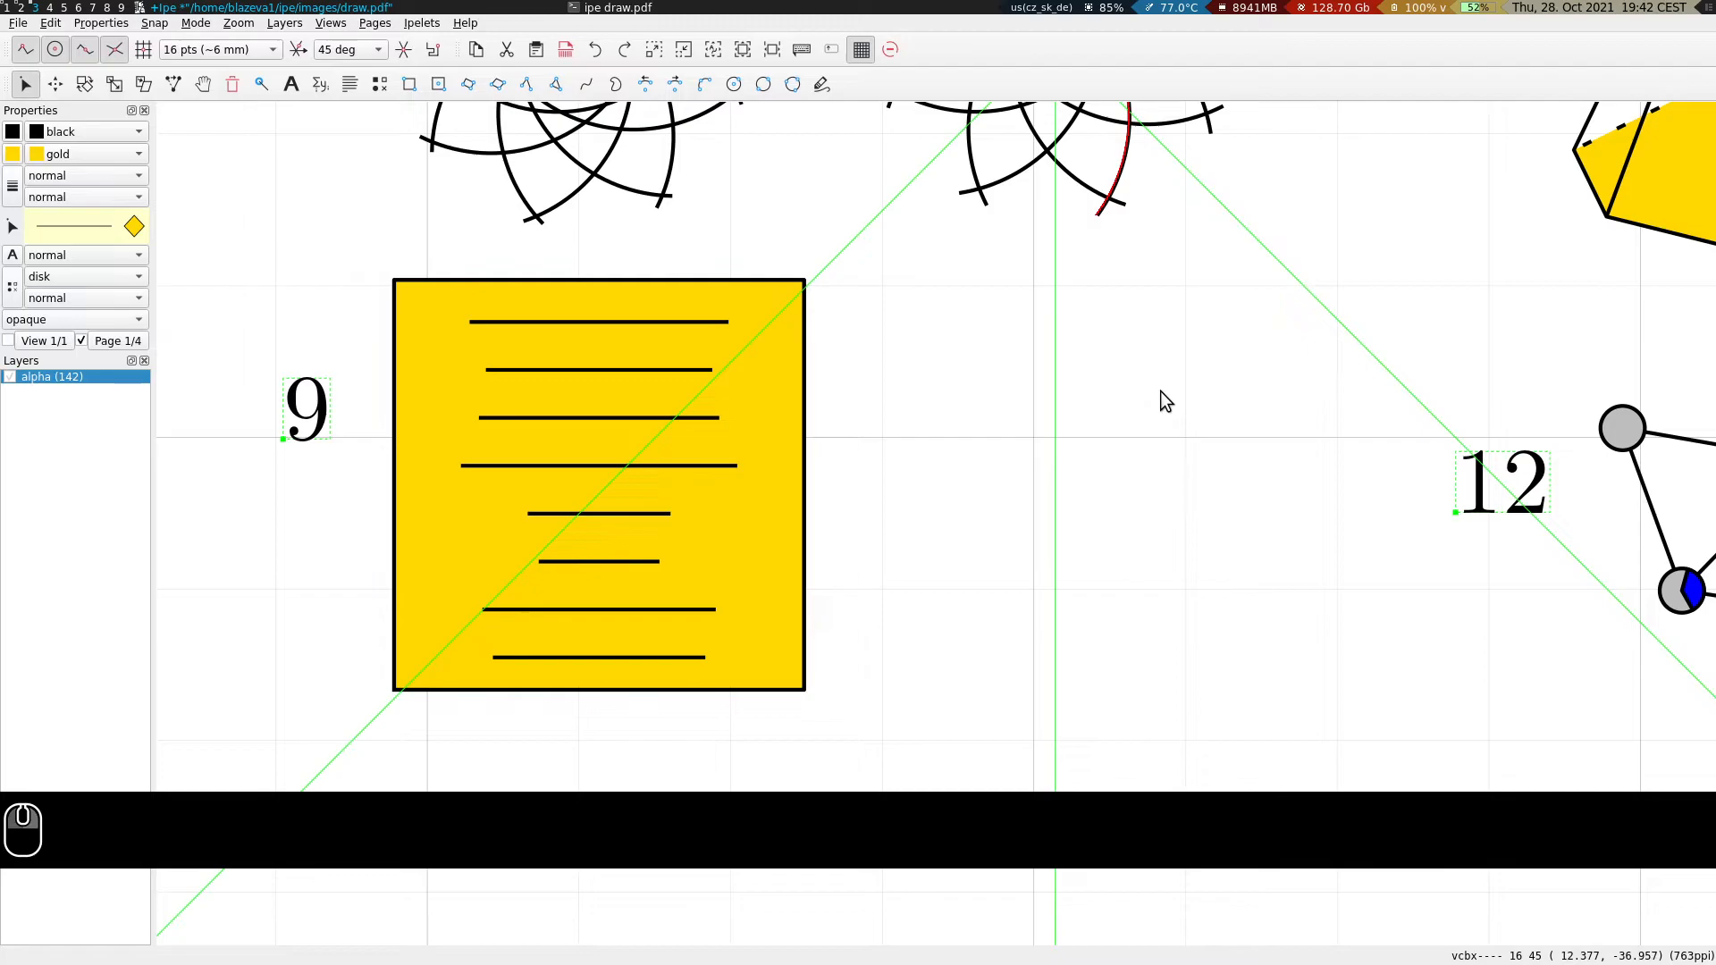
click(410, 84)
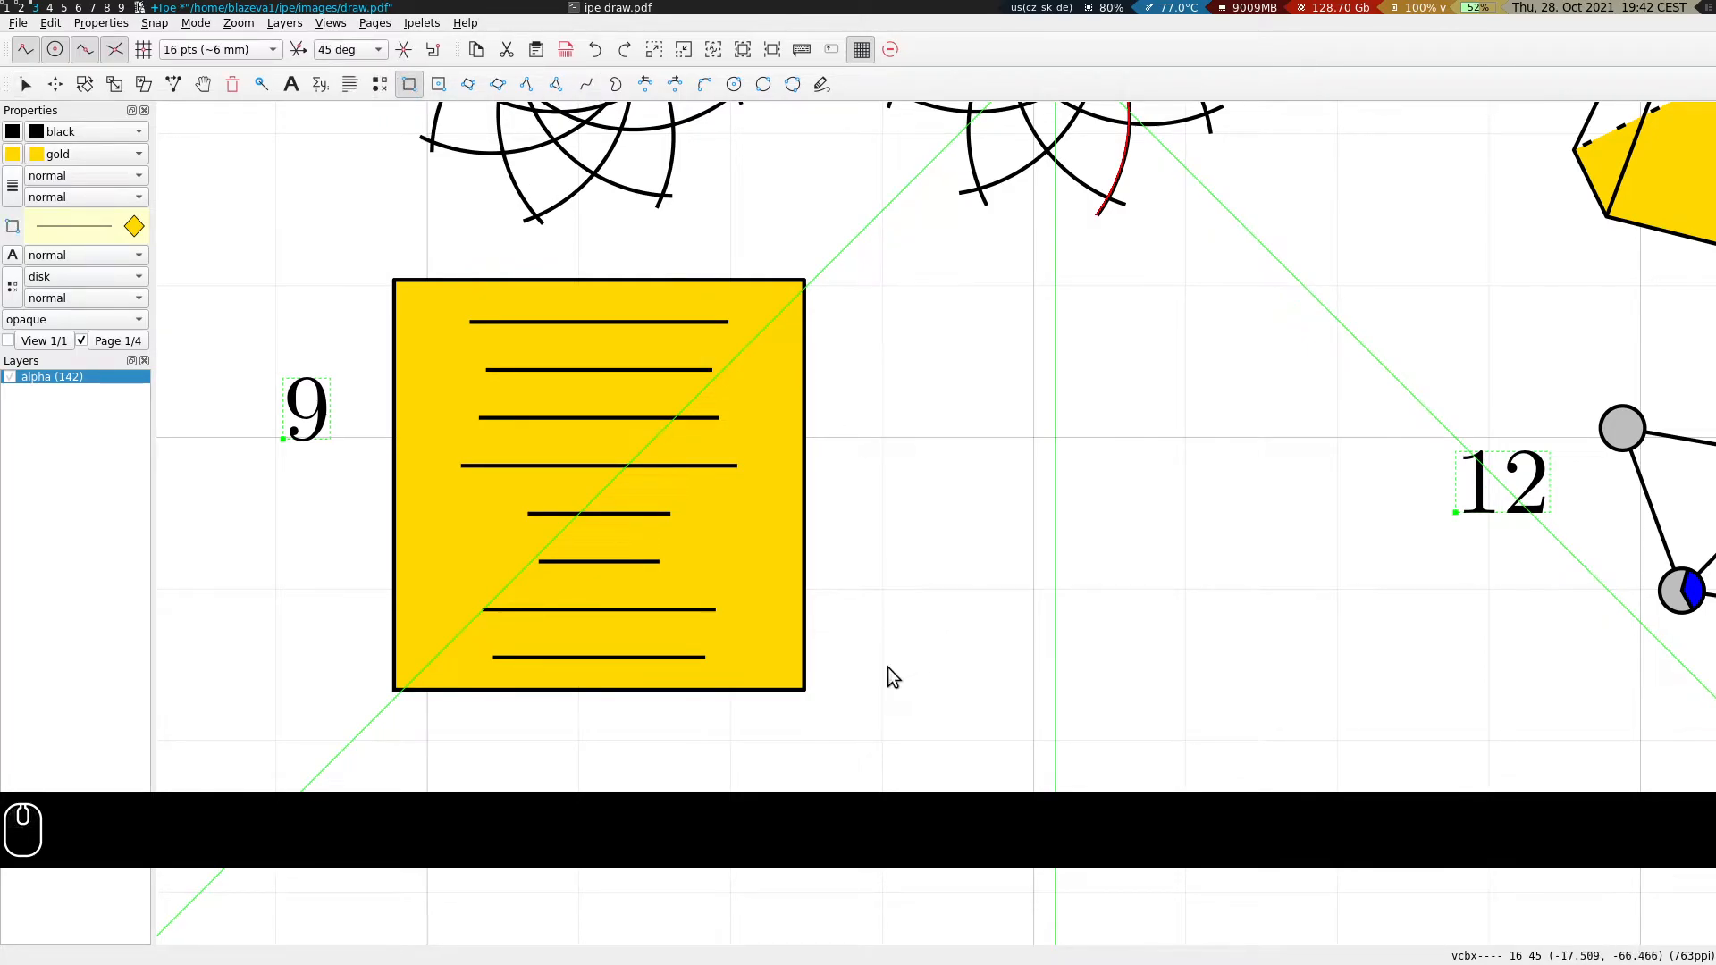
mouse_move(887, 674)
mouse_down()
mouse_move(1131, 373)
mouse_move(1305, 253)
mouse_move(1349, 195)
mouse_move(1333, 395)
mouse_move(1256, 421)
mouse_move(1289, 355)
mouse_up()
key(s)
click(1312, 152)
With automatic angular snapping on, draw eight horizontal lines of varying length and offset inside the new square.
click(527, 84)
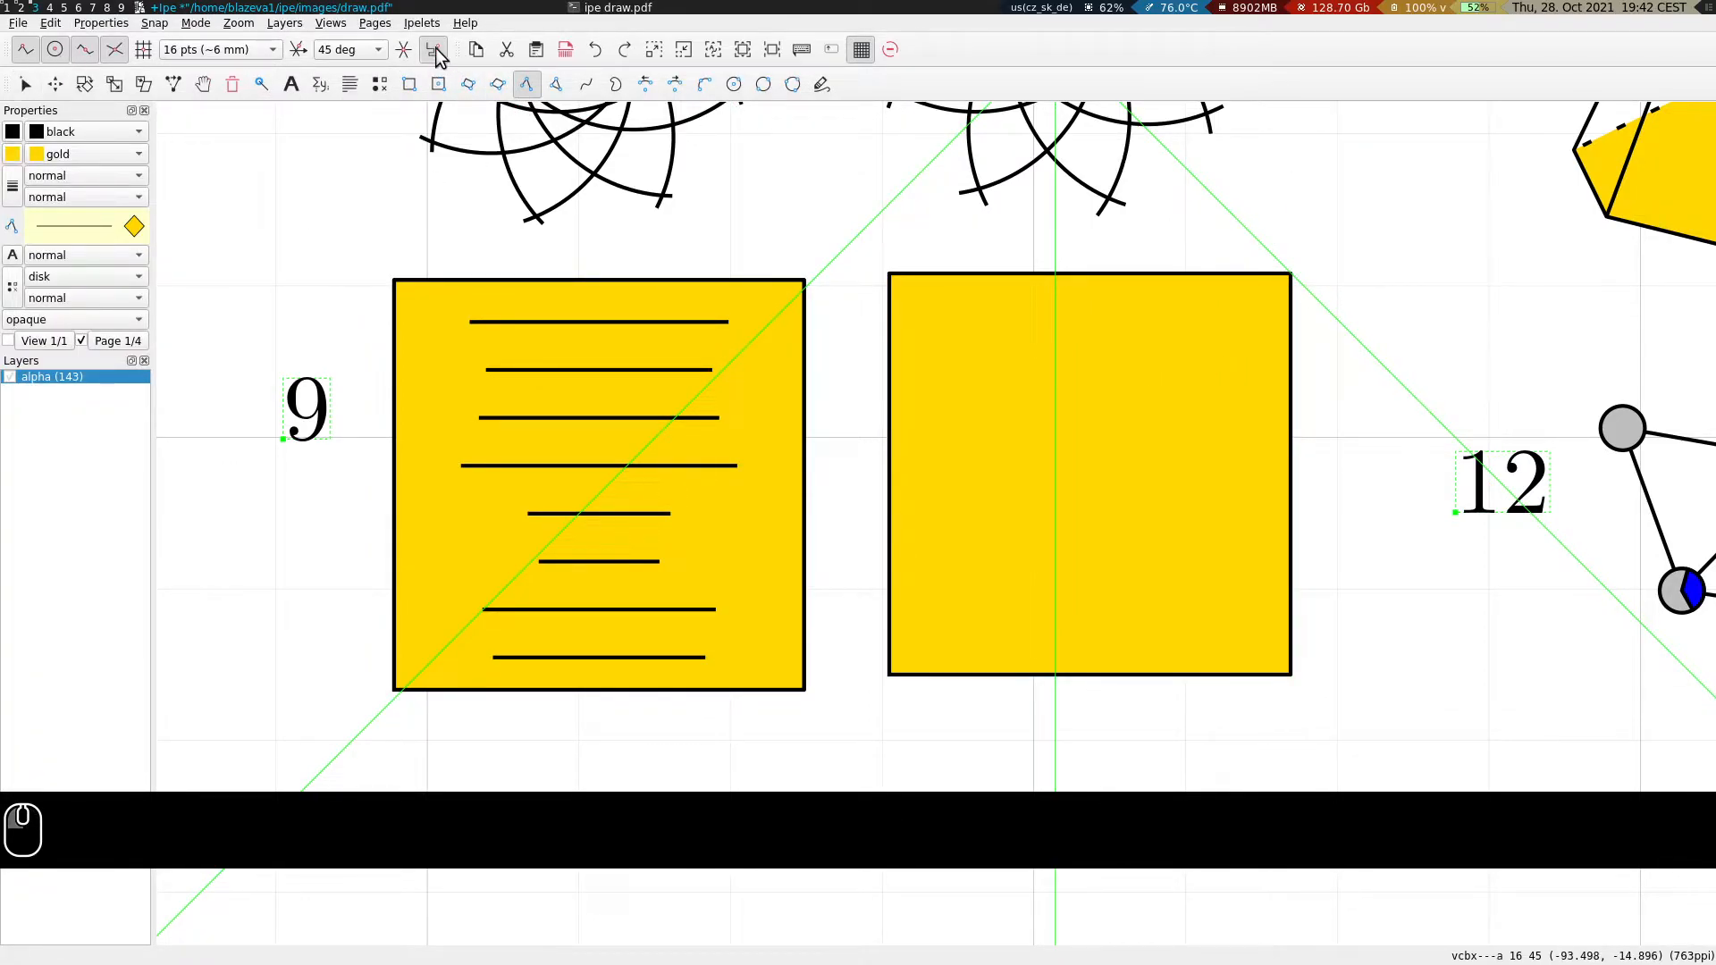
click(987, 339)
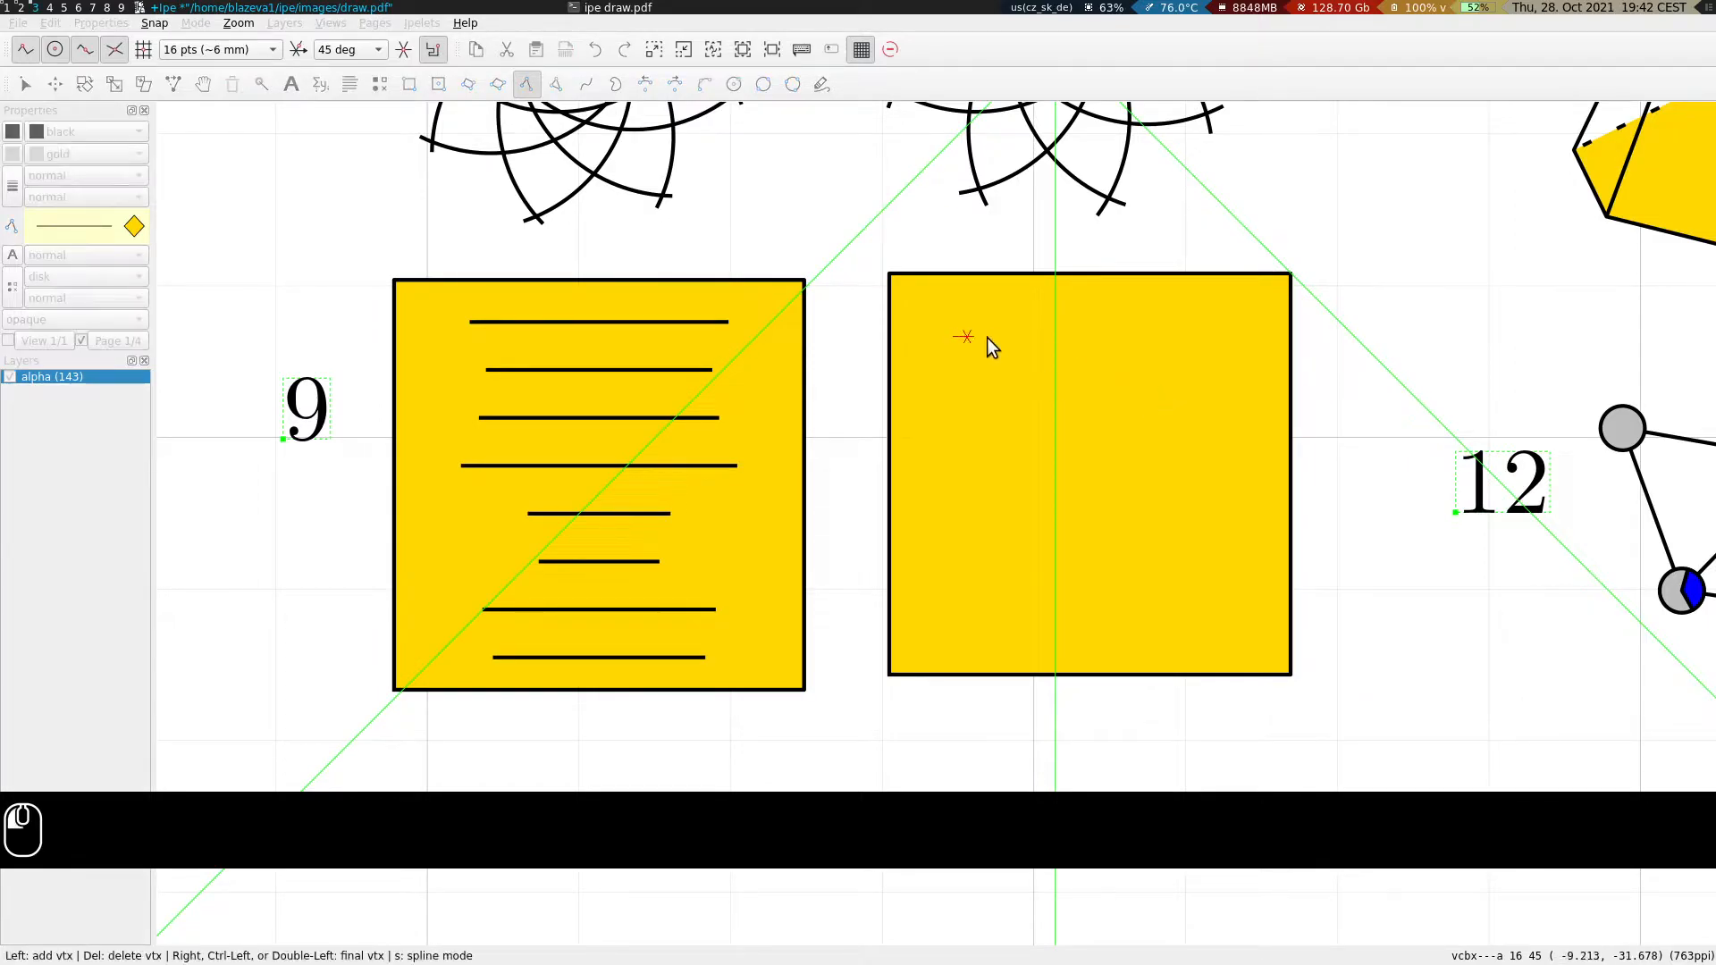
right_click(1182, 337)
click(994, 371)
right_click(1222, 371)
click(968, 410)
right_click(1224, 411)
click(984, 442)
right_click(1185, 442)
click(1038, 532)
right_click(1207, 533)
click(982, 559)
right_click(1183, 559)
click(959, 487)
right_click(1168, 487)
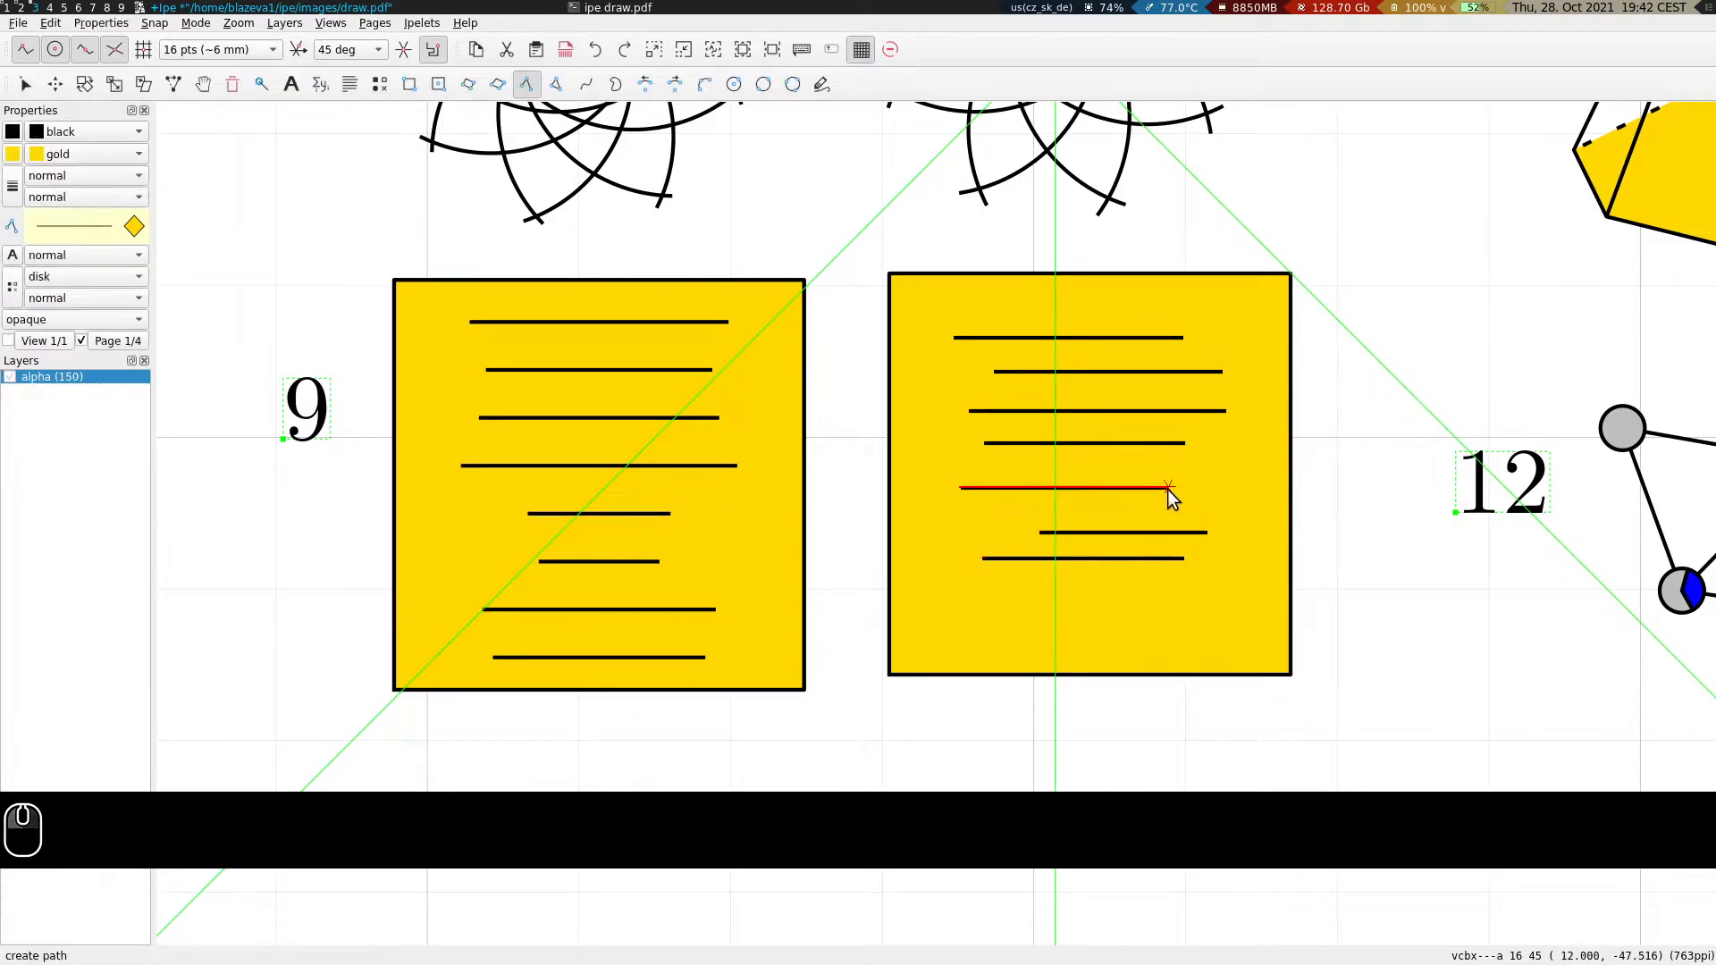
click(1044, 624)
right_click(1237, 620)
Select the eight lines inside the new square and distribute them vertically.
key(s)
drag(922, 303, 1267, 655)
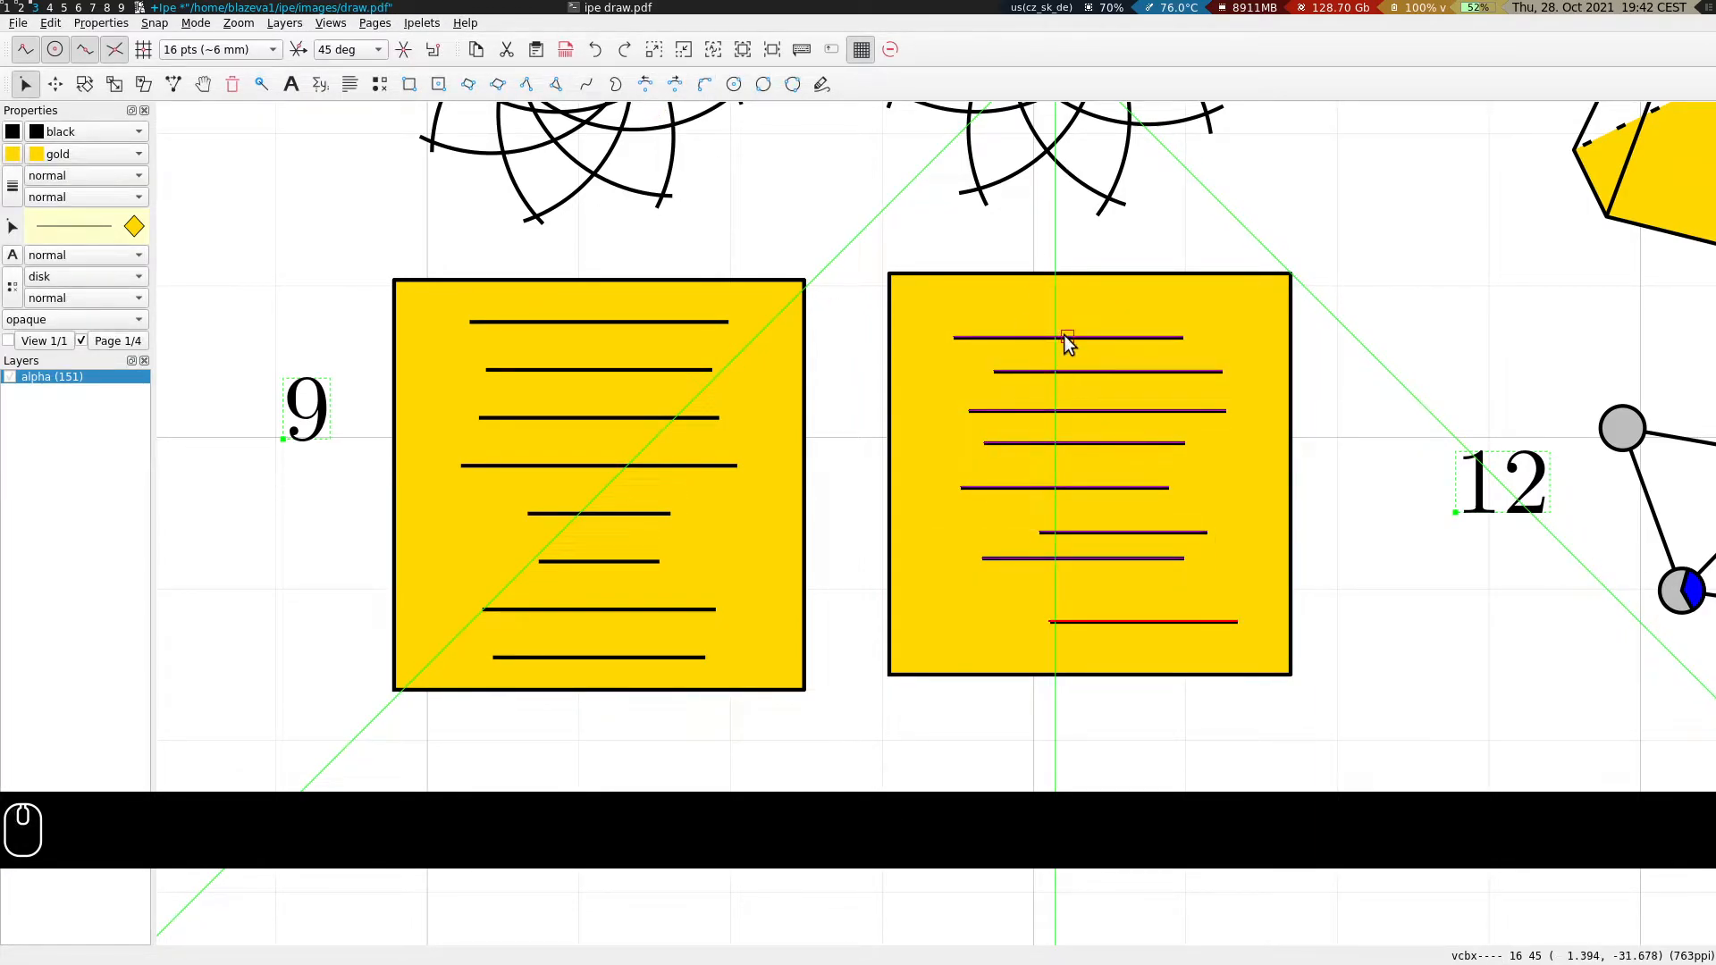
click(417, 24)
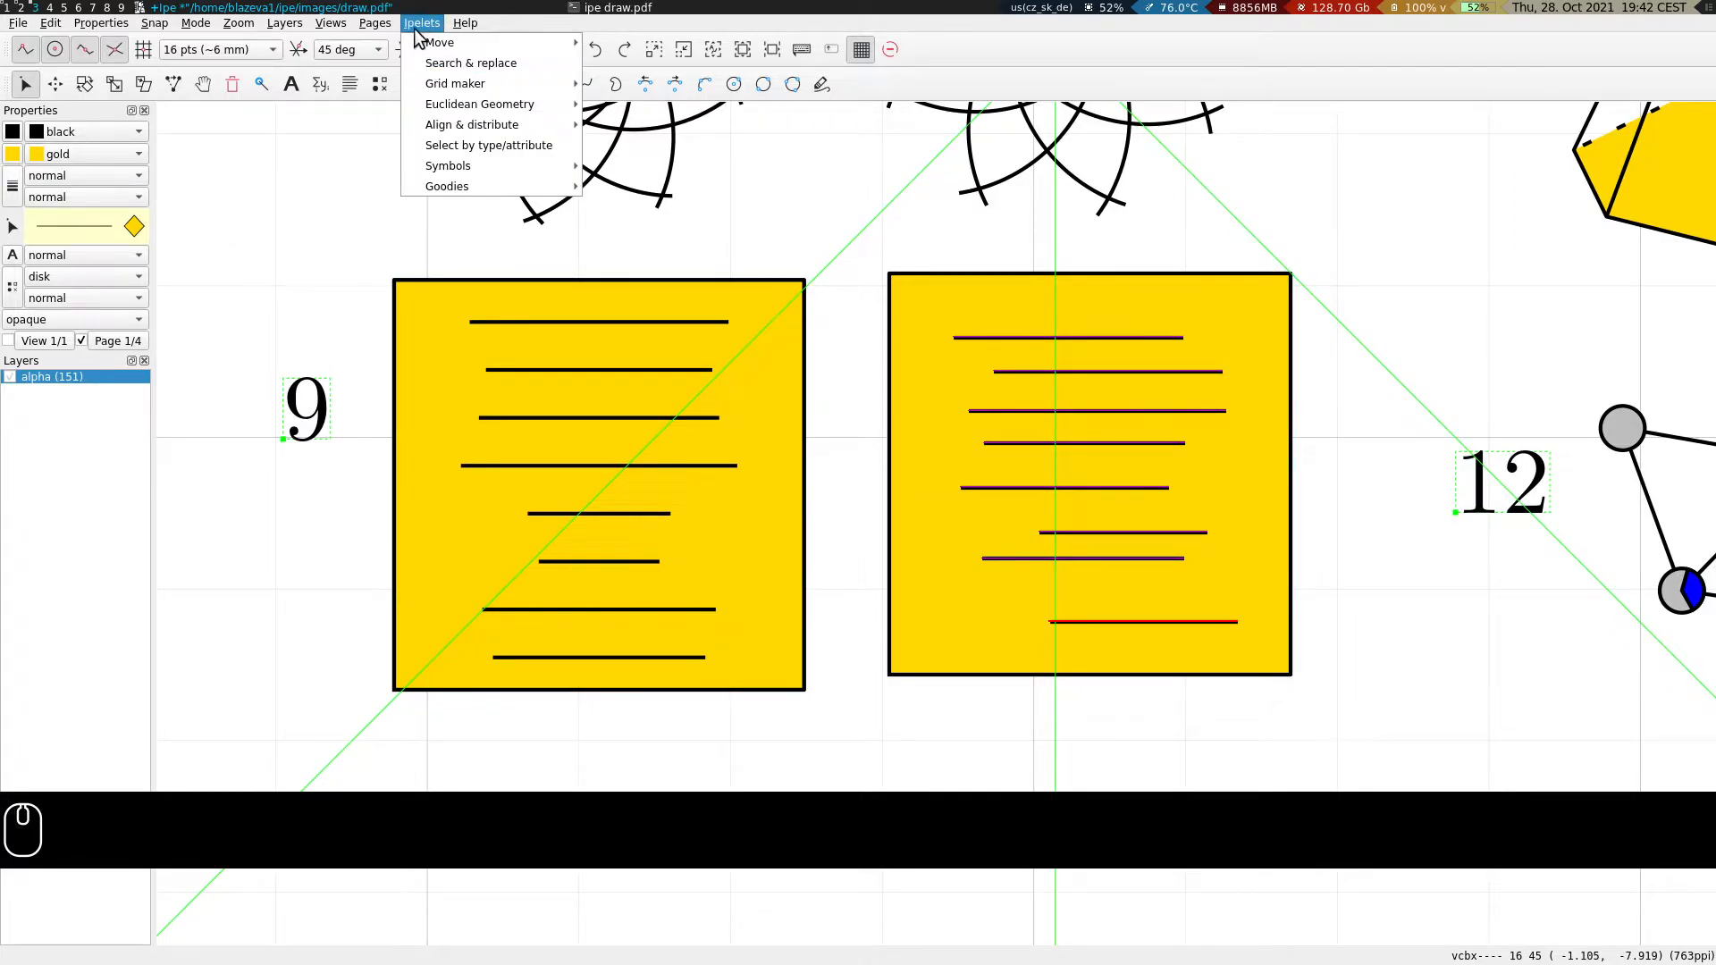
mouse_move(516, 126)
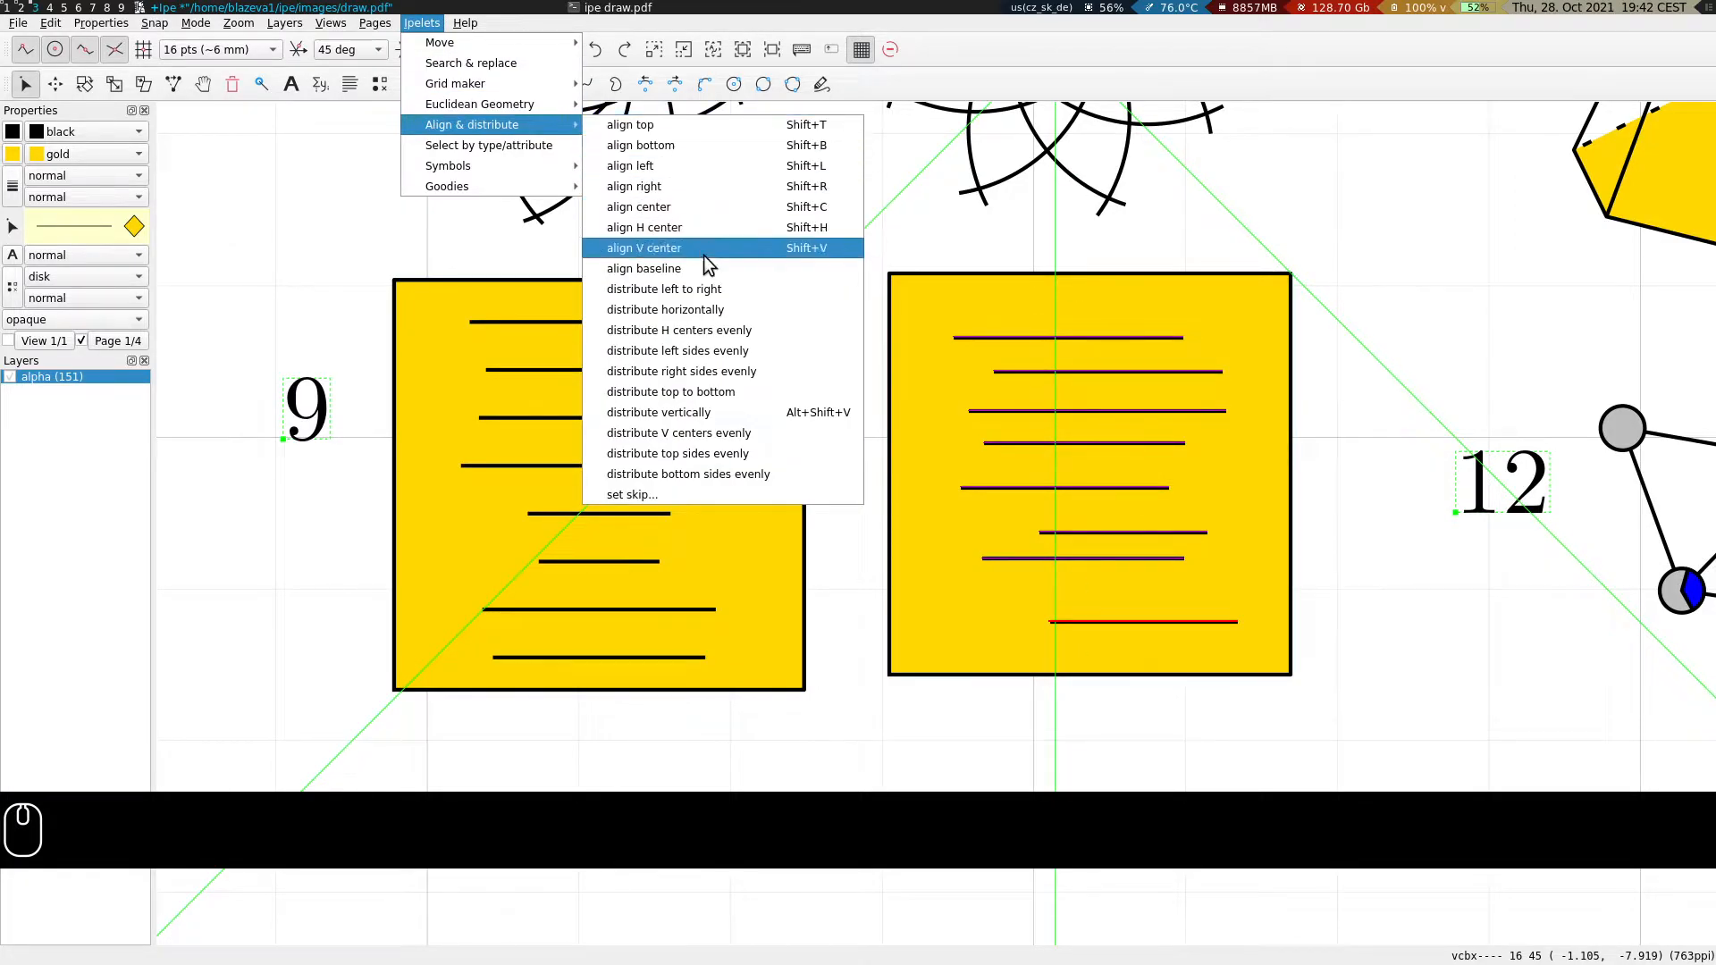
click(681, 416)
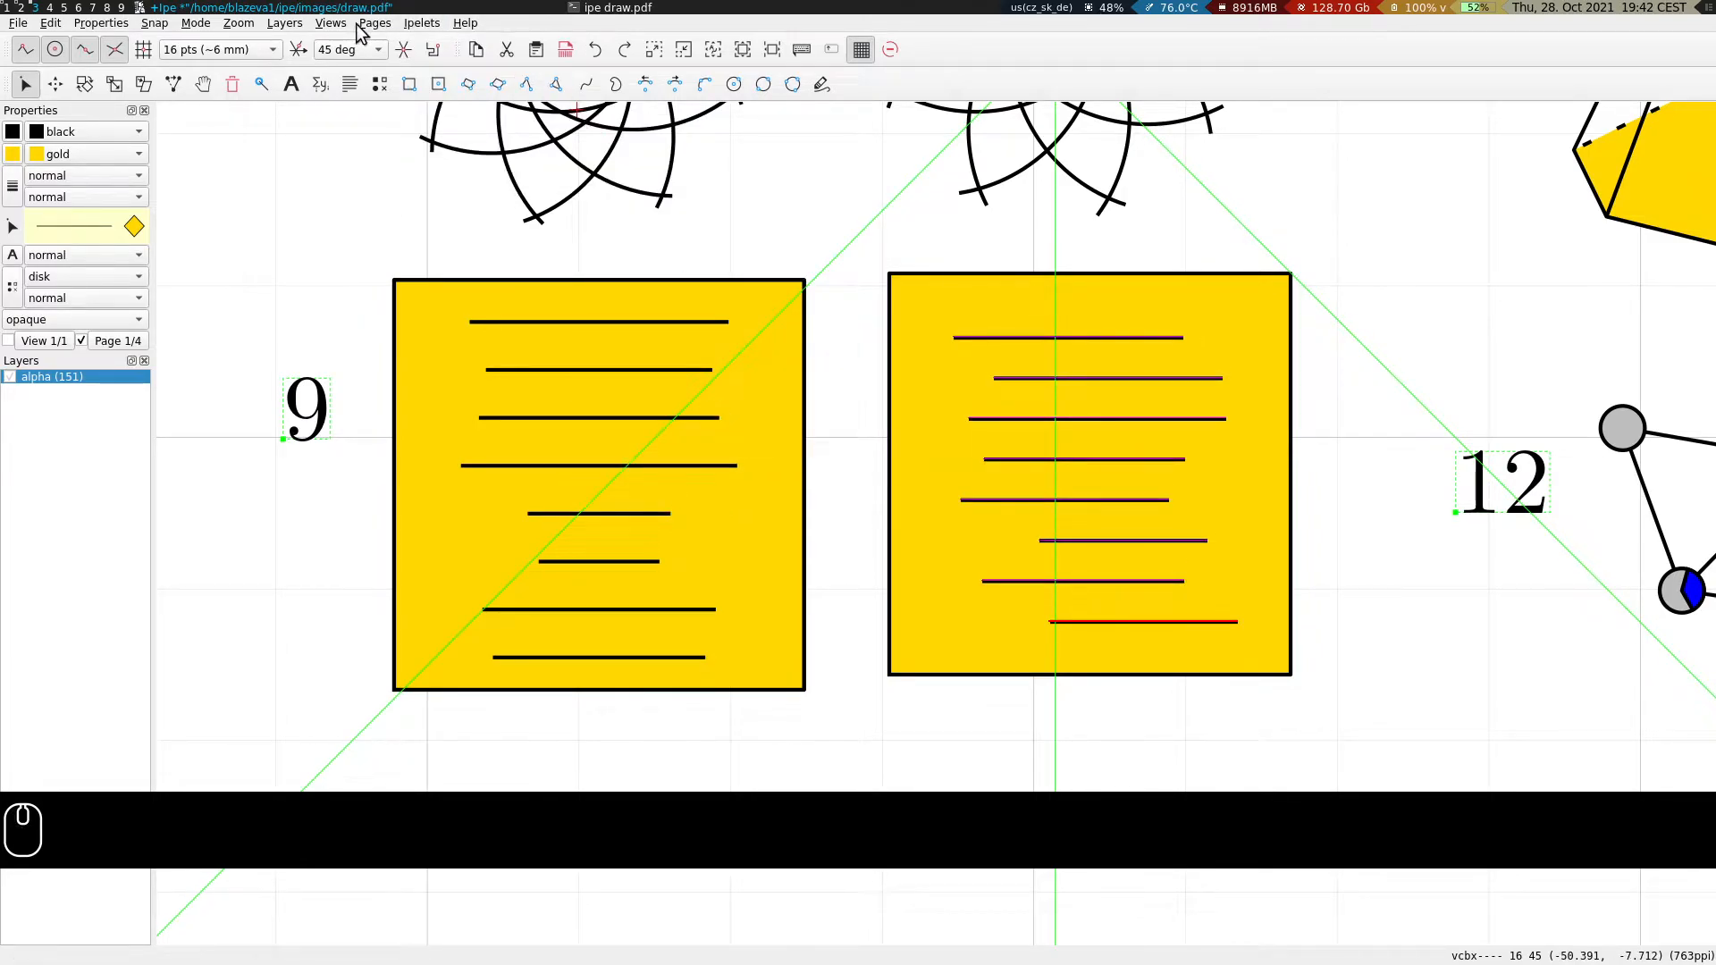
Try aligning the eight lines with the align center command, and undo it.
click(421, 23)
mouse_move(469, 127)
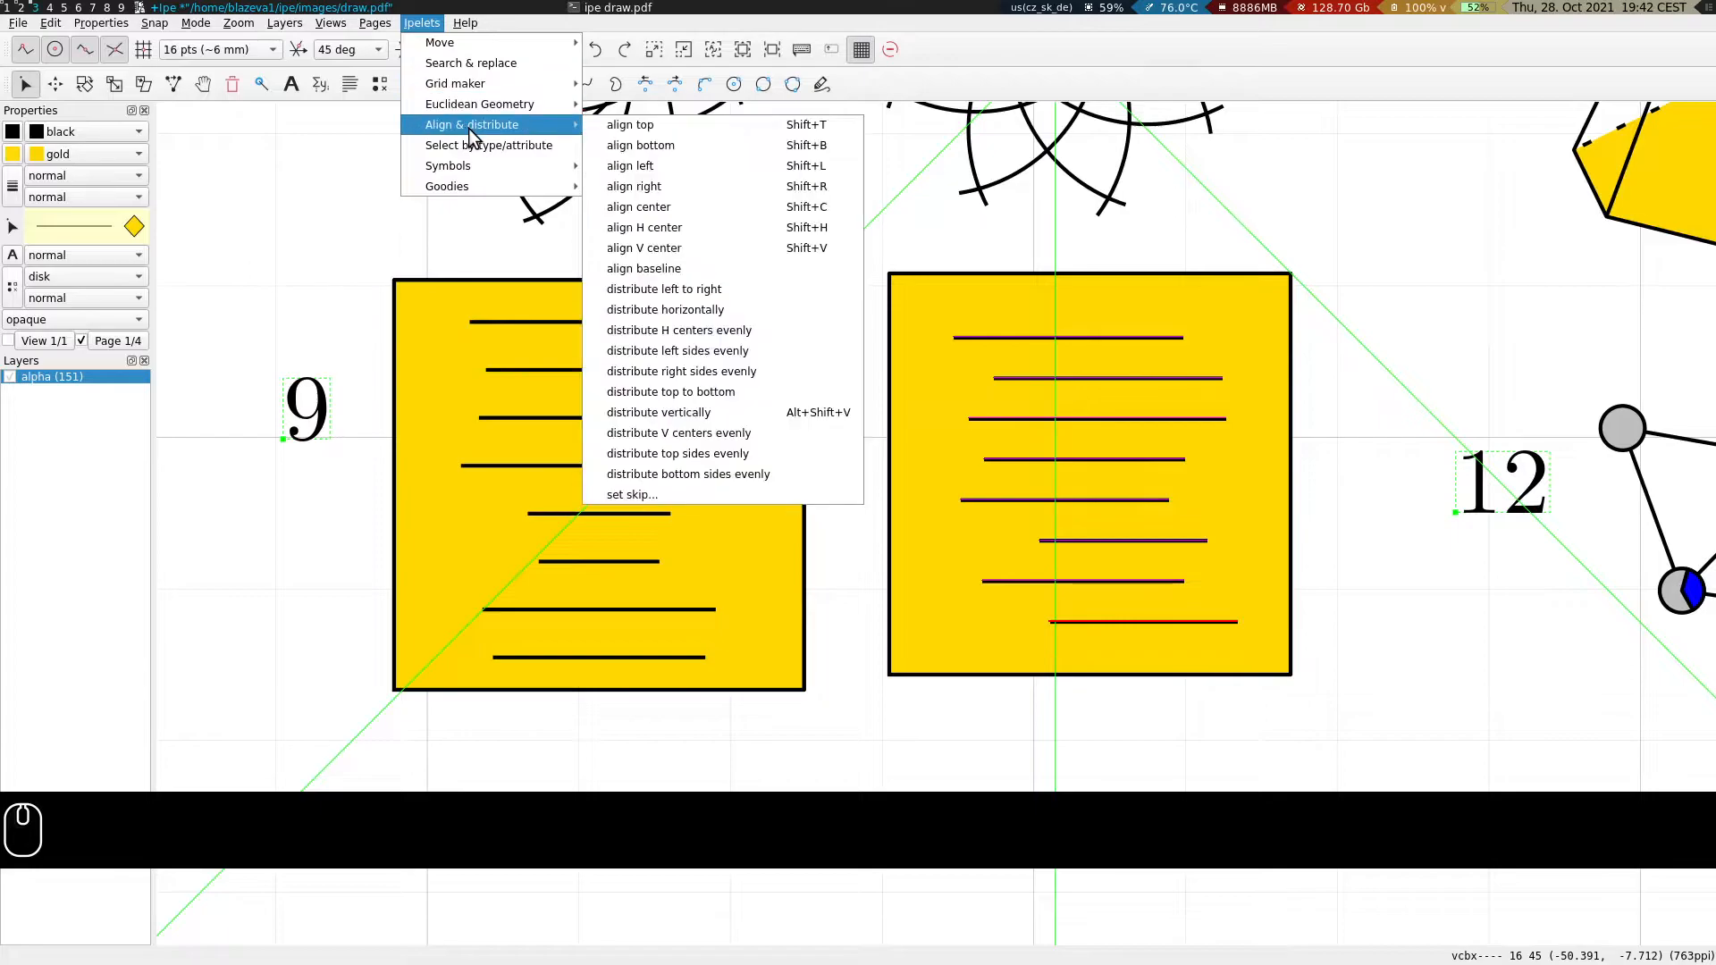
click(700, 207)
key(ctrl+z)
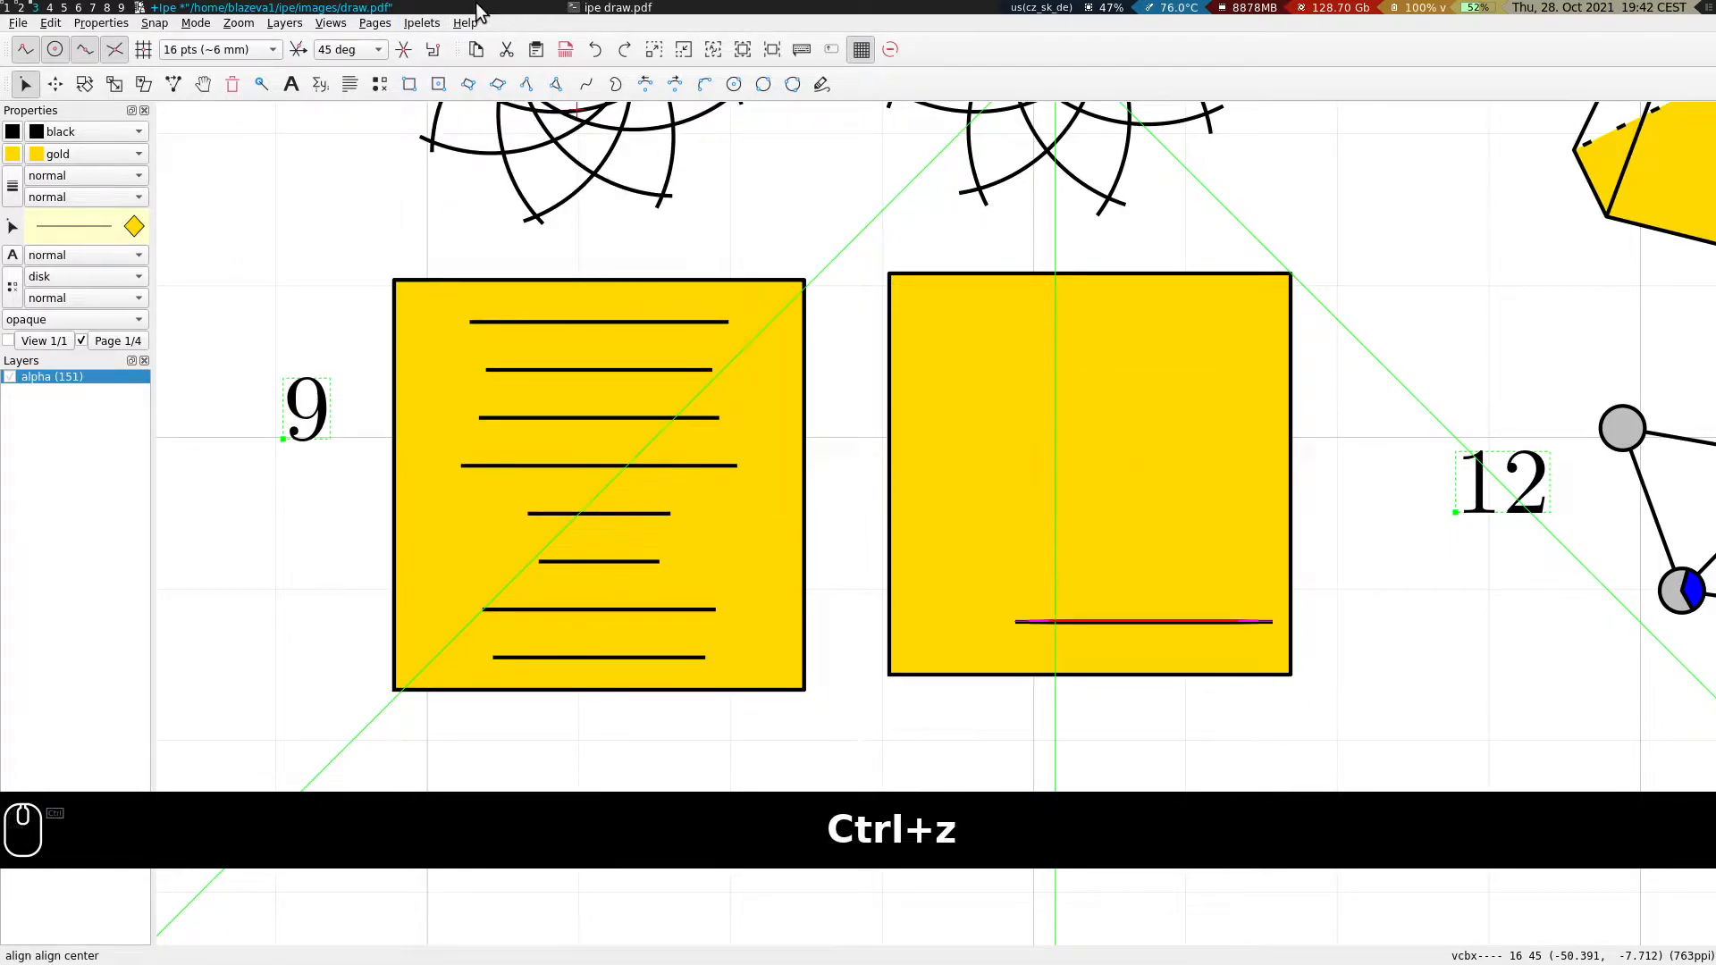
Align the eight lines in the new square with align H center.
click(436, 24)
mouse_move(490, 124)
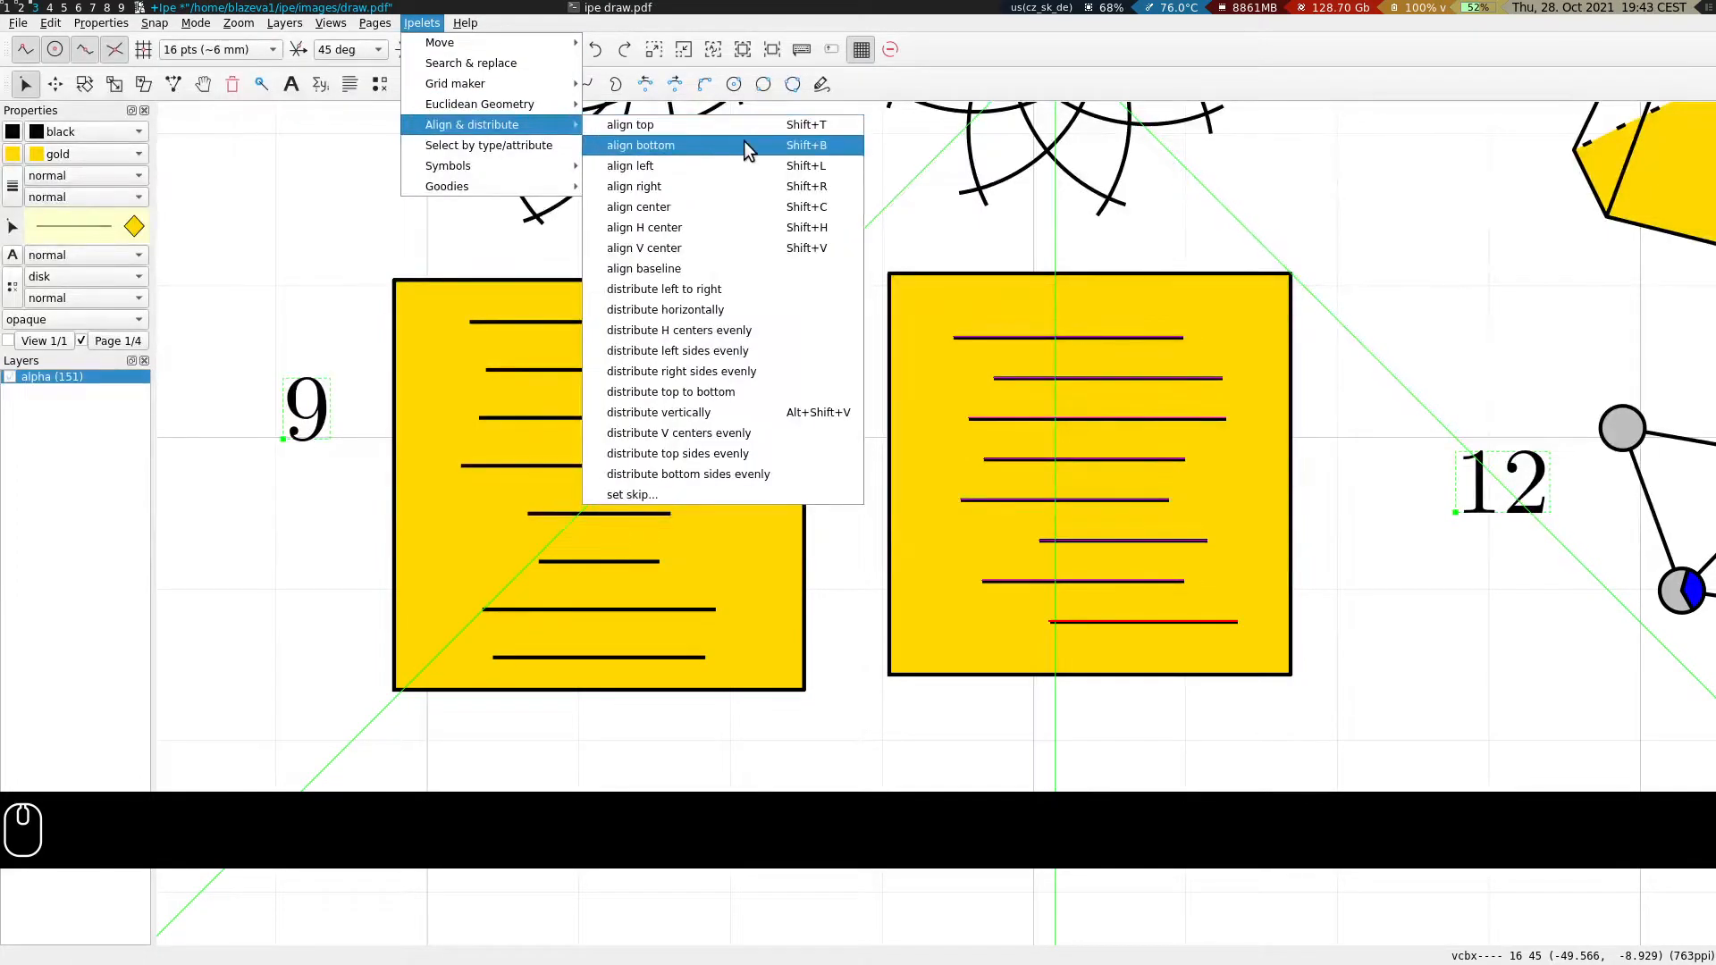
click(732, 229)
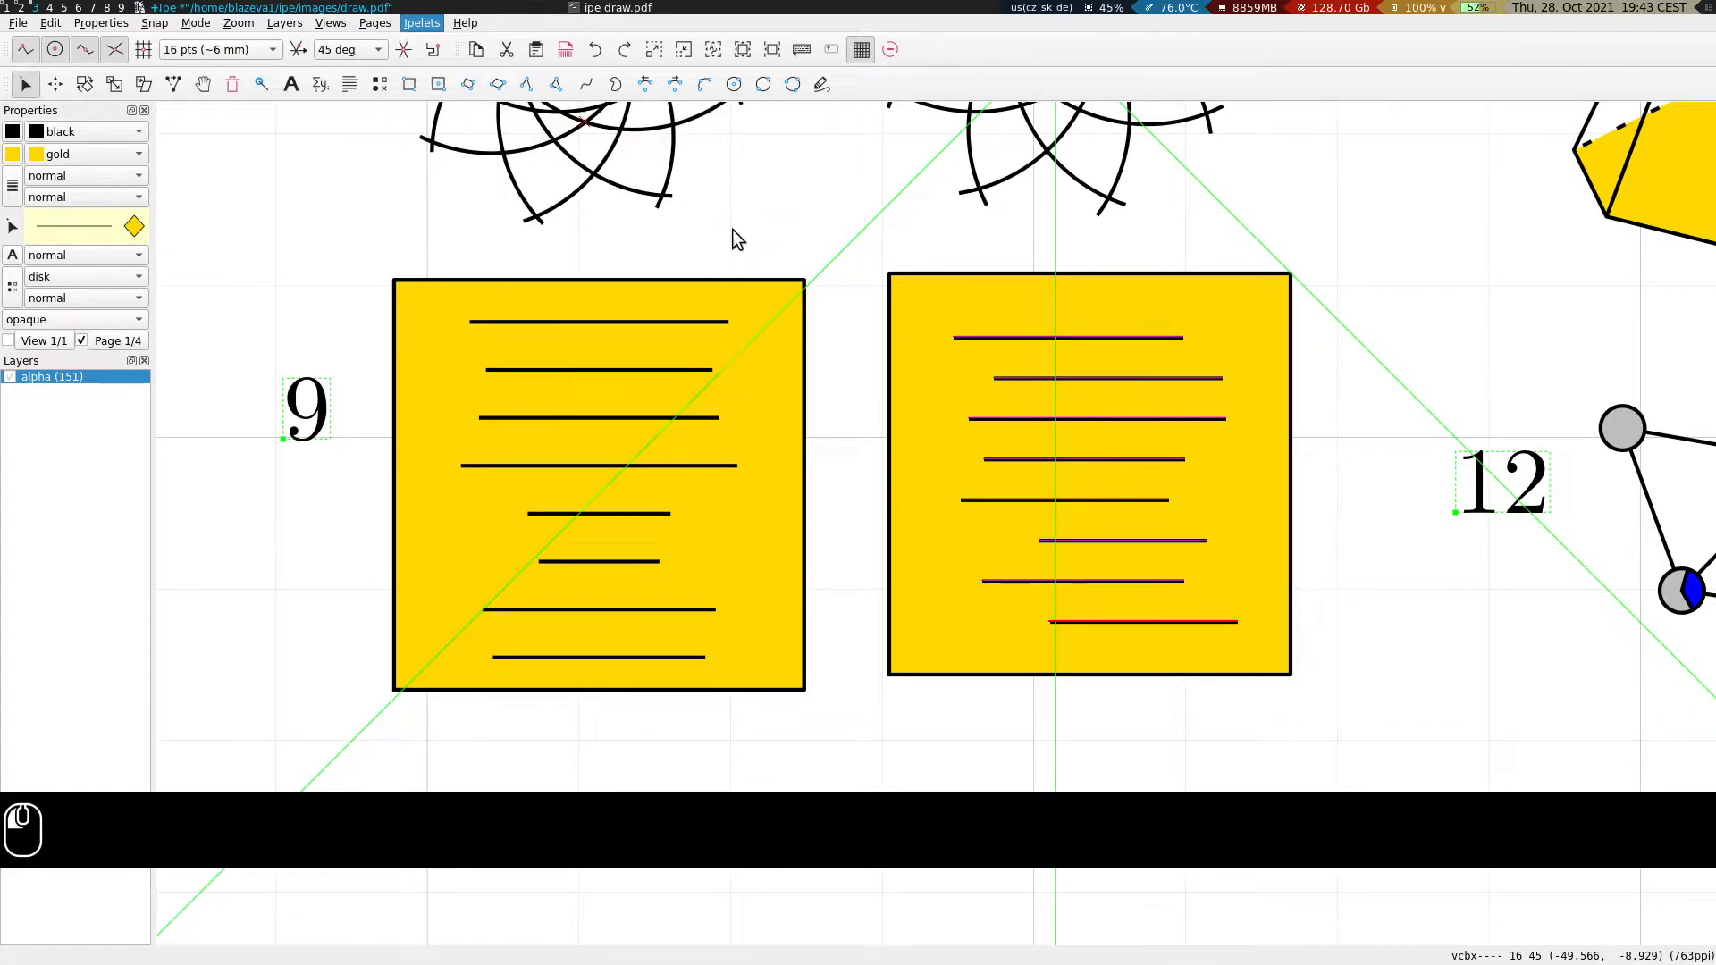
Turn the snapping modes off and move the eight aligned lines to roughly the middle of the new square.
key(t)
drag(1145, 470, 1092, 465)
click(115, 49)
click(85, 49)
click(54, 49)
click(25, 49)
key(t)
drag(1106, 475, 1109, 502)
Select the new square together with its eight lines and align them all with align H center.
key(s)
click(1406, 506)
drag(1322, 489, 1043, 467)
drag(591, 222, 1088, 716)
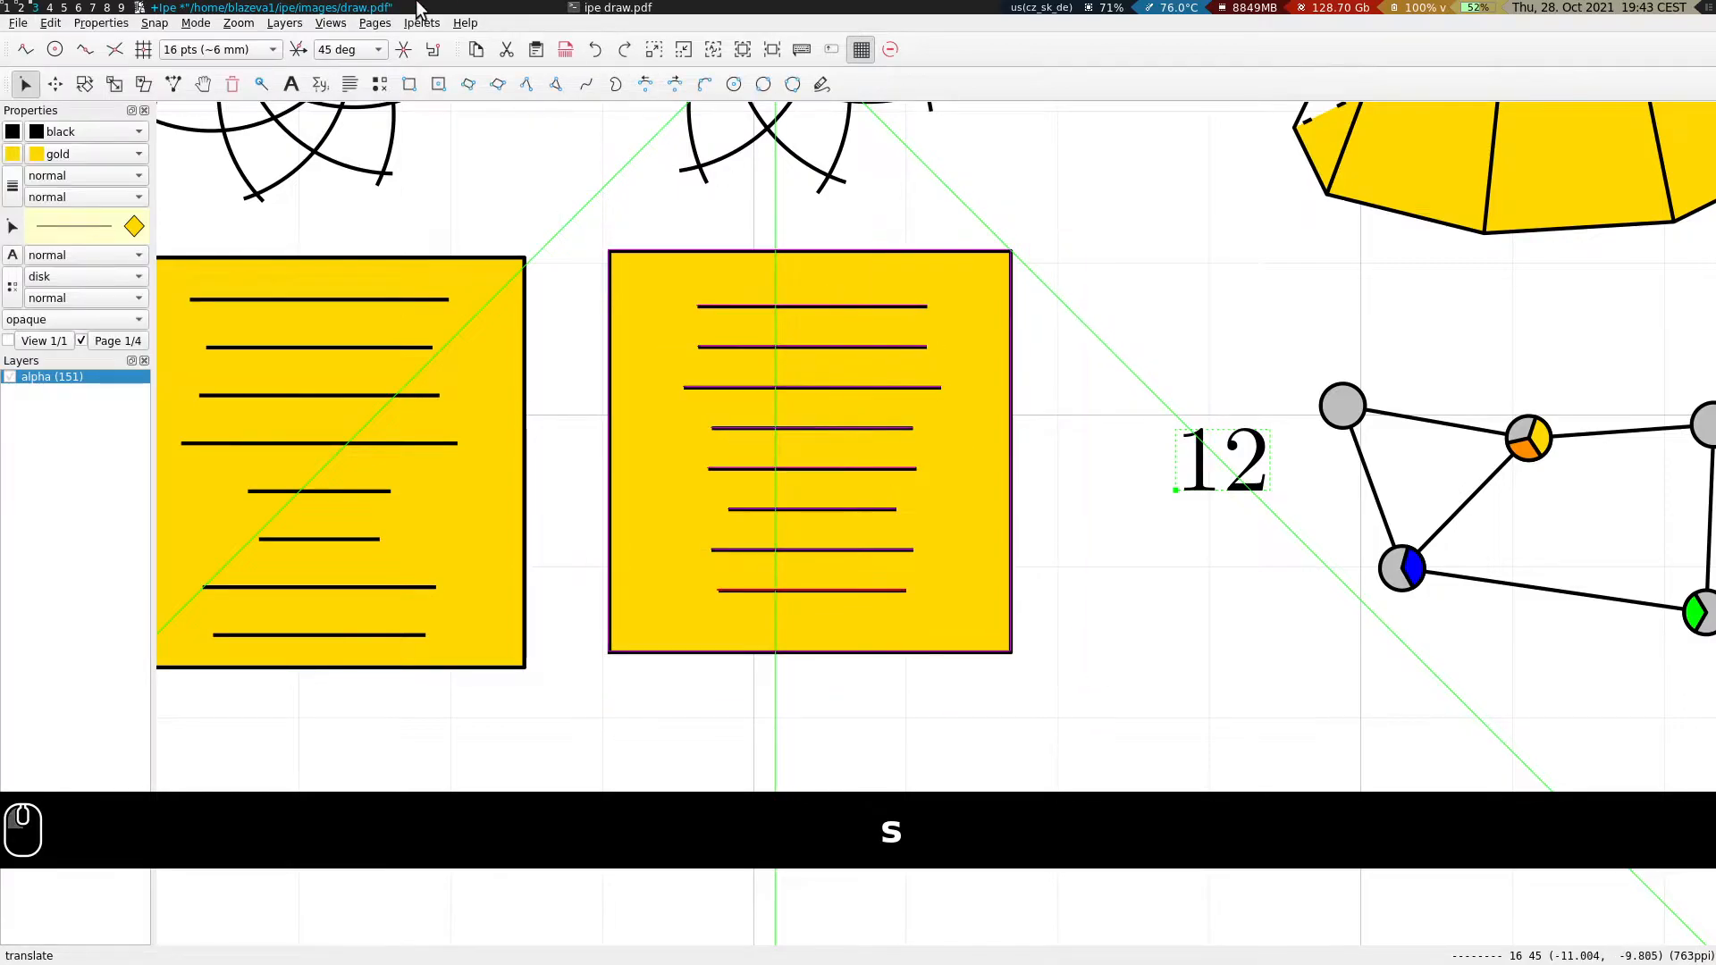
click(371, 23)
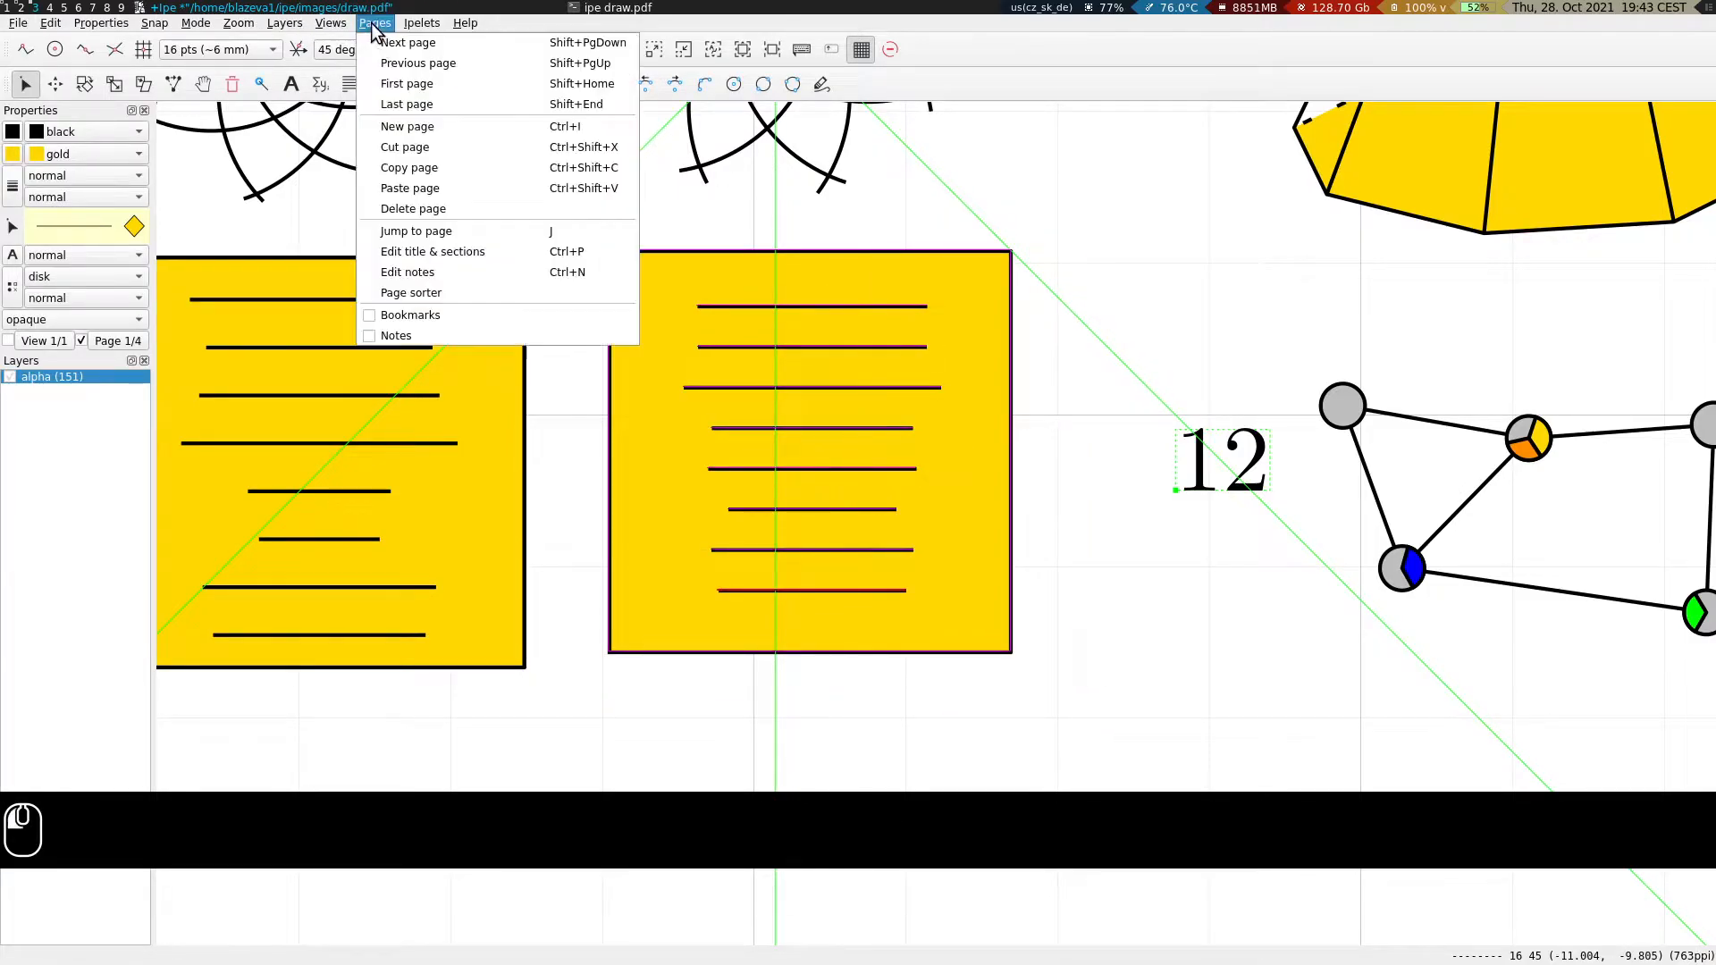
mouse_move(435, 27)
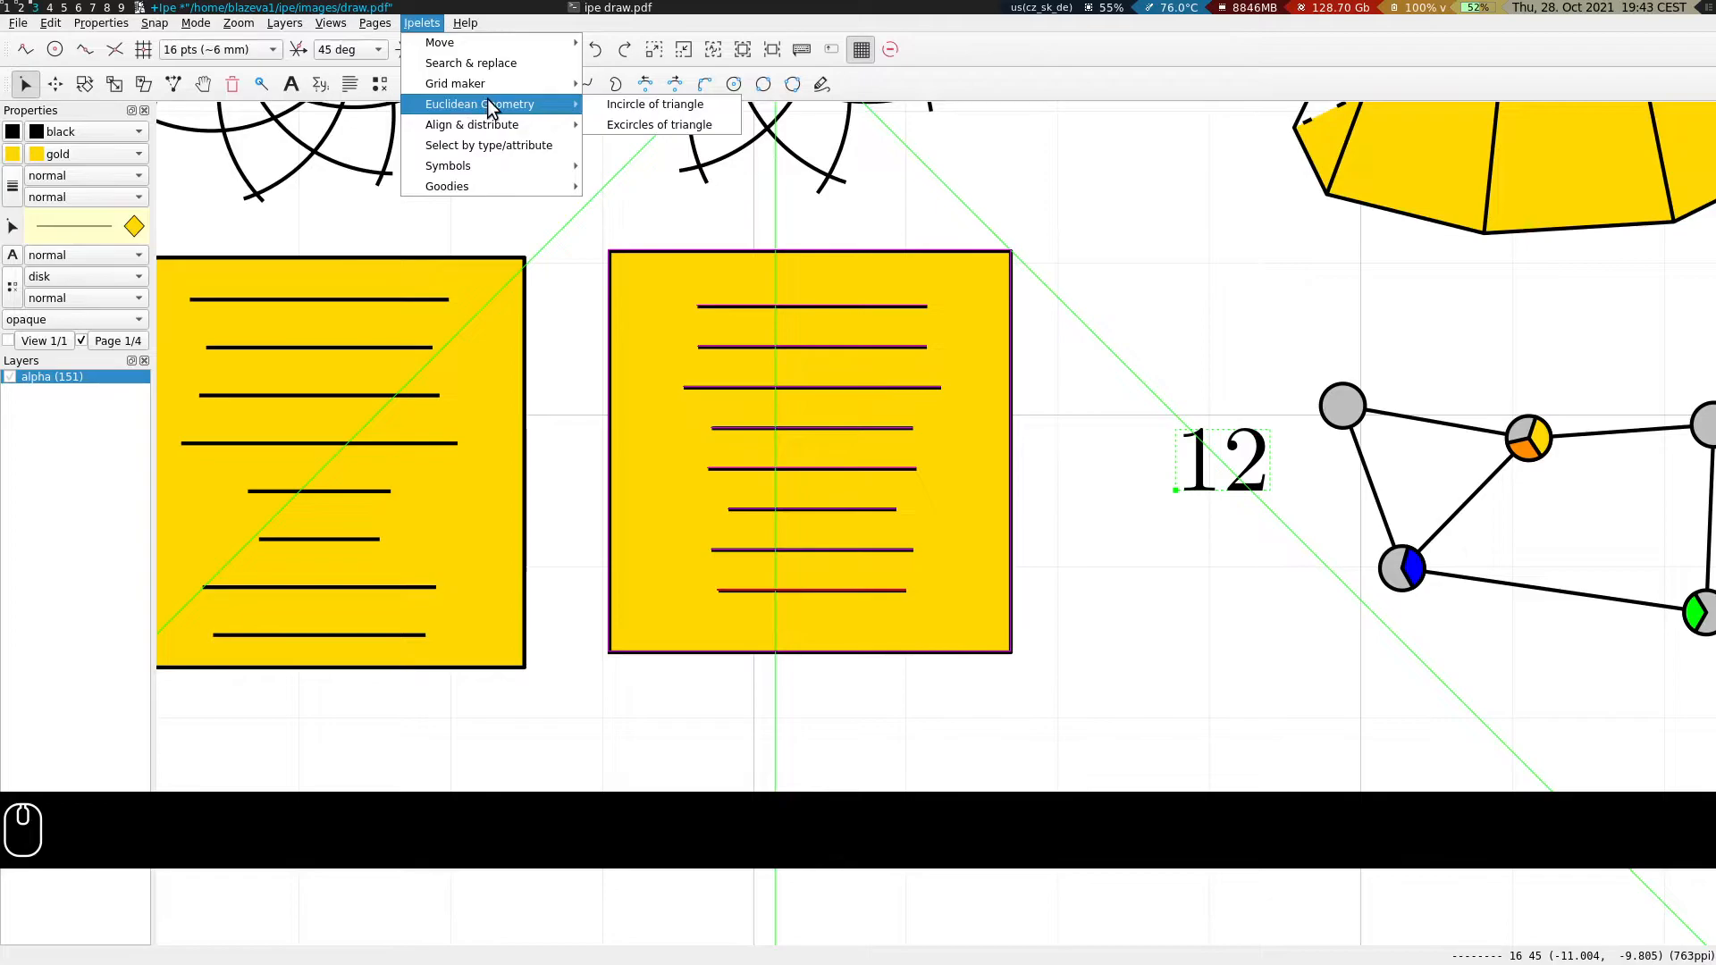
mouse_move(491, 126)
click(644, 227)
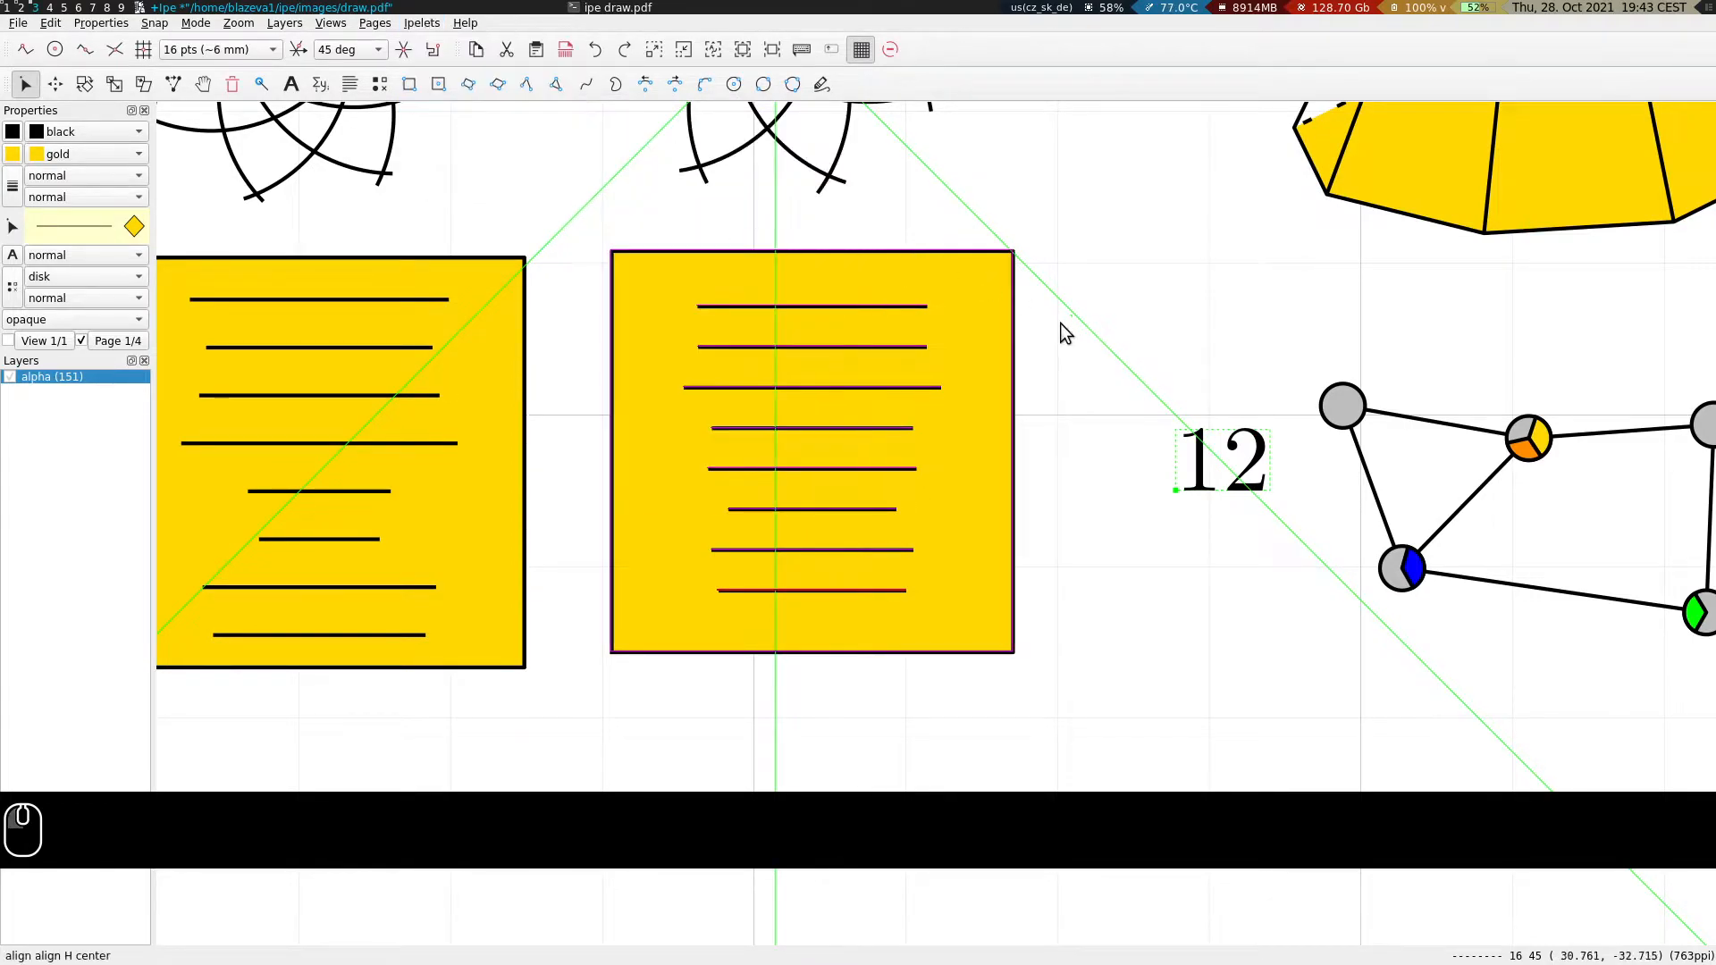
Draw a gold-filled circle beside figure 10's original, about as wide as its axes, and shift it slightly away from the original.
key(s)
scroll(787, 341, down, 3)
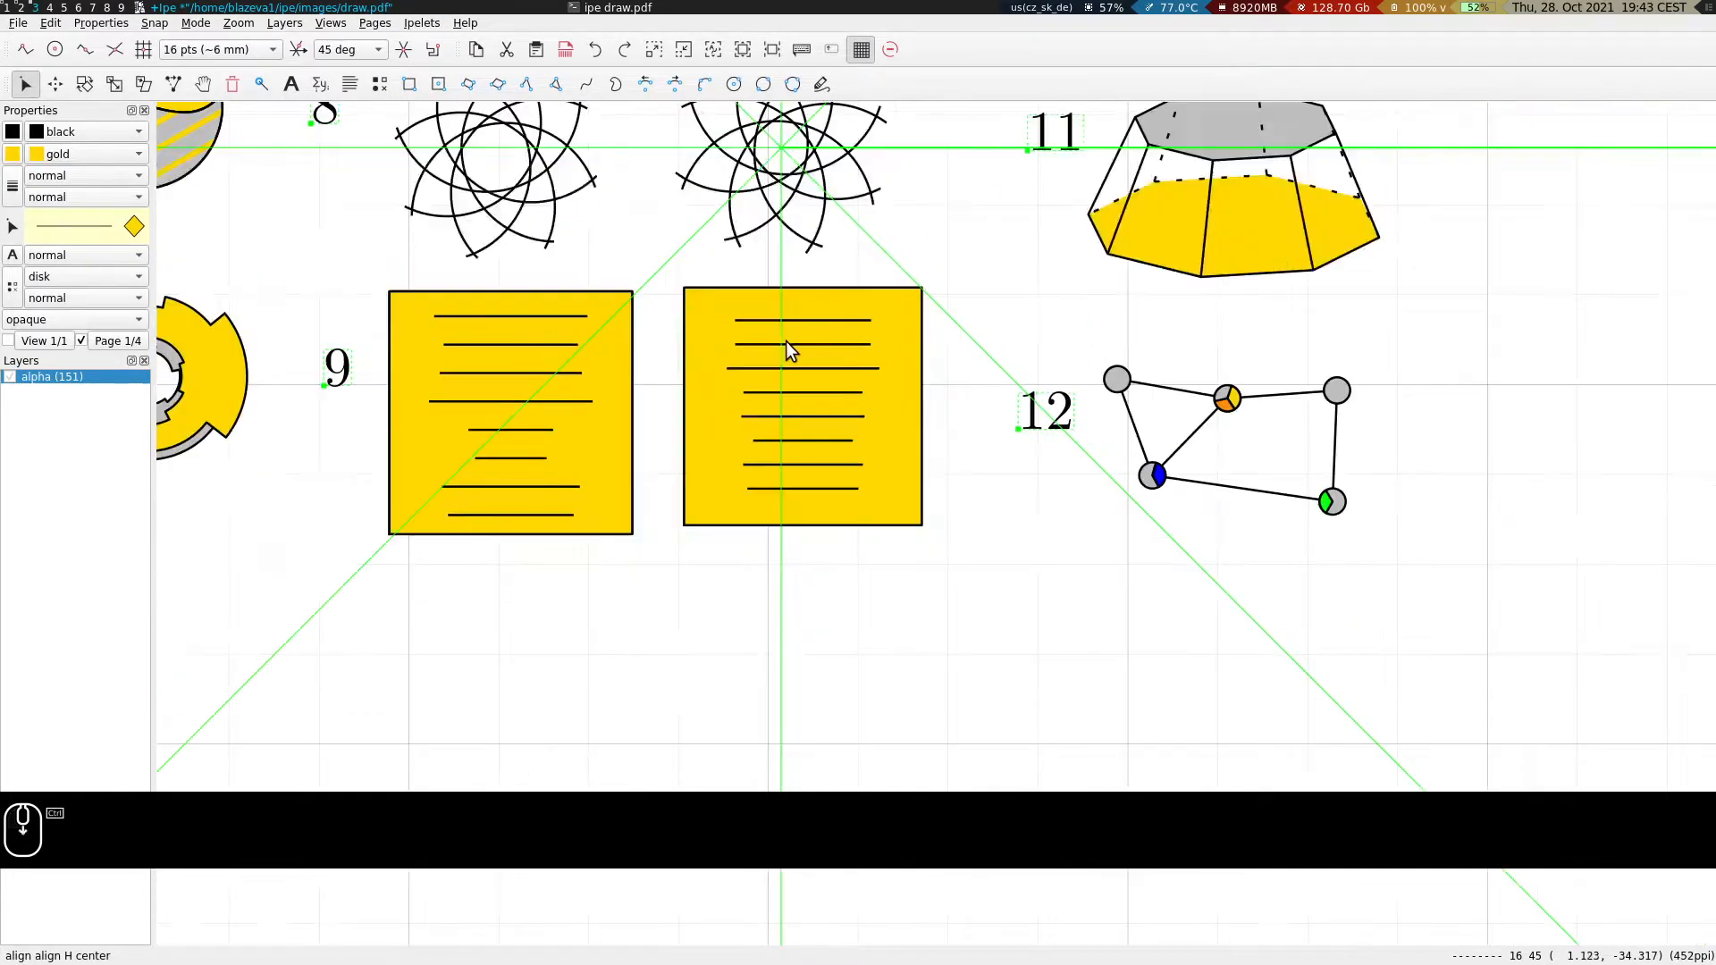
key(s)
drag(867, 319, 786, 636)
scroll(1062, 286, up, 3)
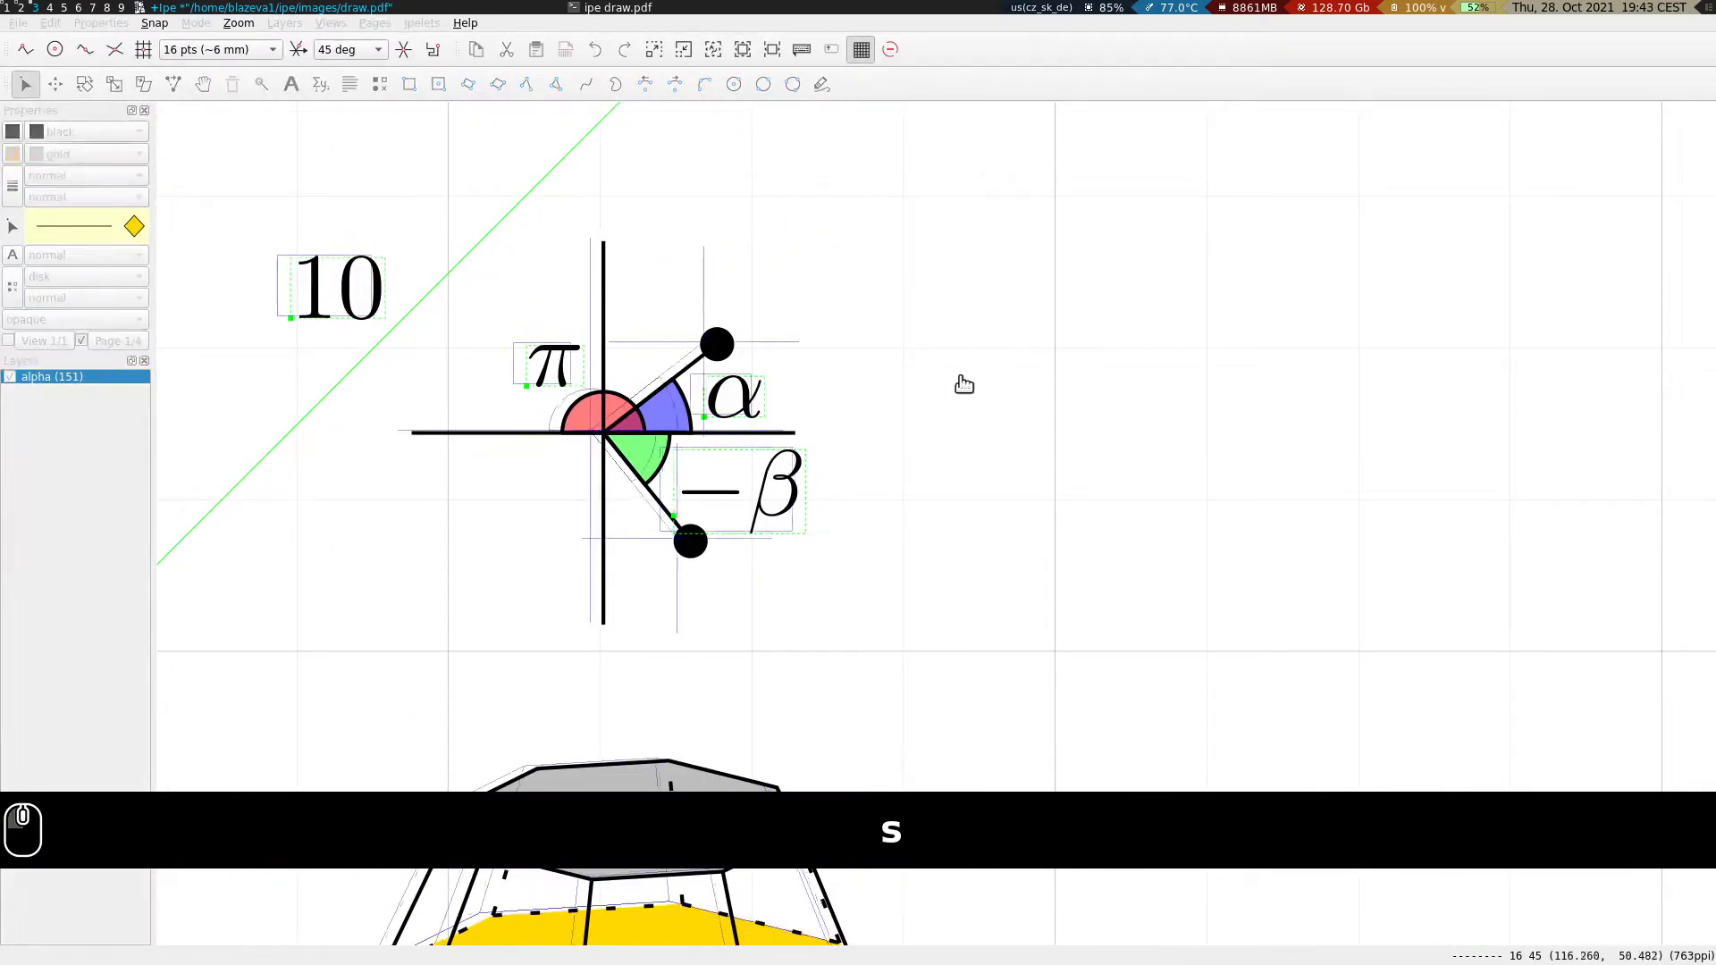
scroll(930, 354, up, 1)
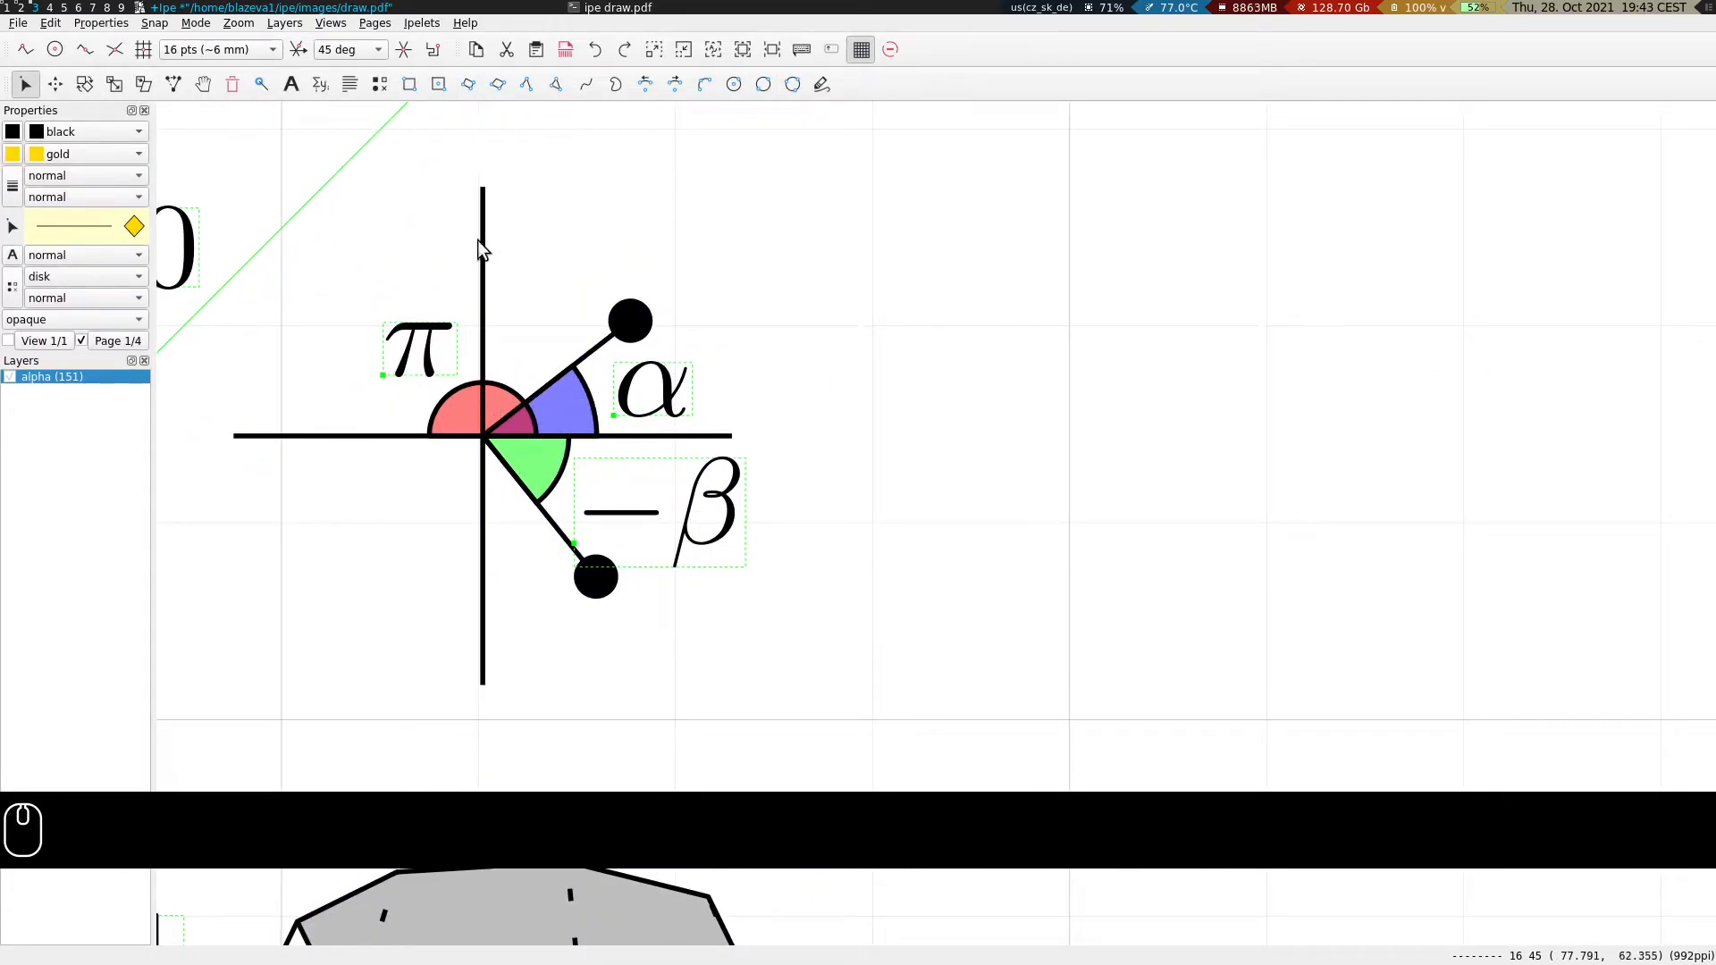
click(734, 84)
click(1043, 430)
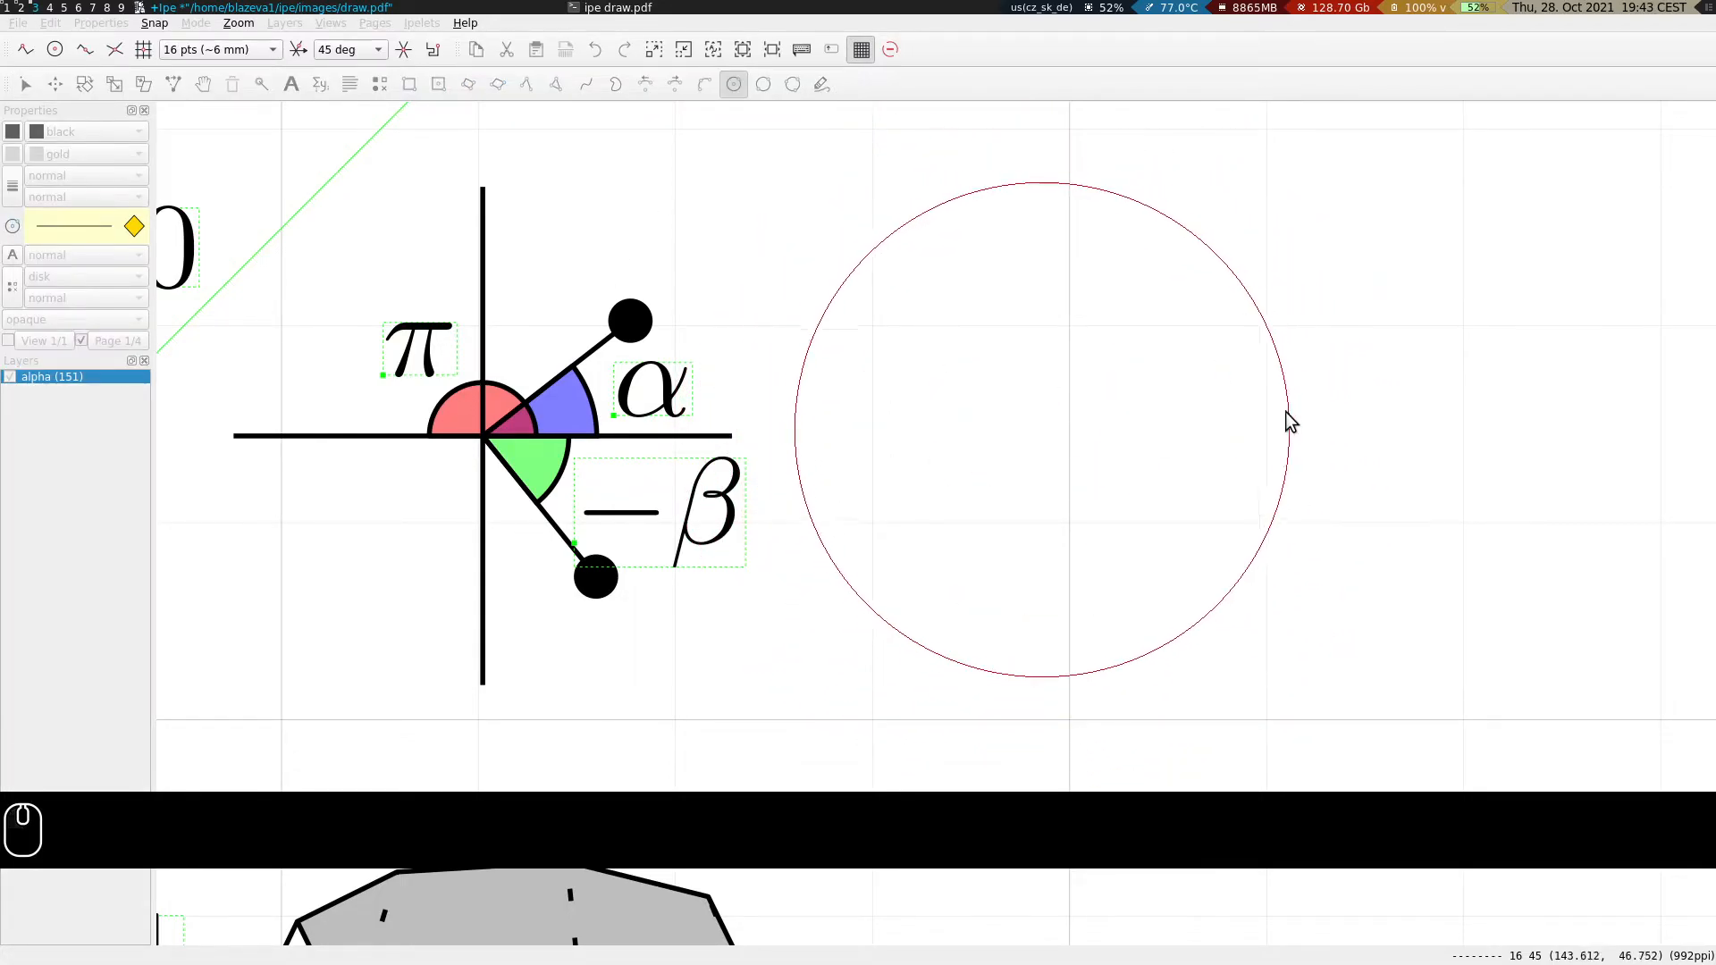
click(1299, 425)
key(t)
drag(1036, 436, 1114, 436)
With center, boundary and automatic angular snapping on, draw a vertical diameter across the circle and delete the first line drawn up from its centre.
click(51, 50)
click(525, 86)
click(1120, 434)
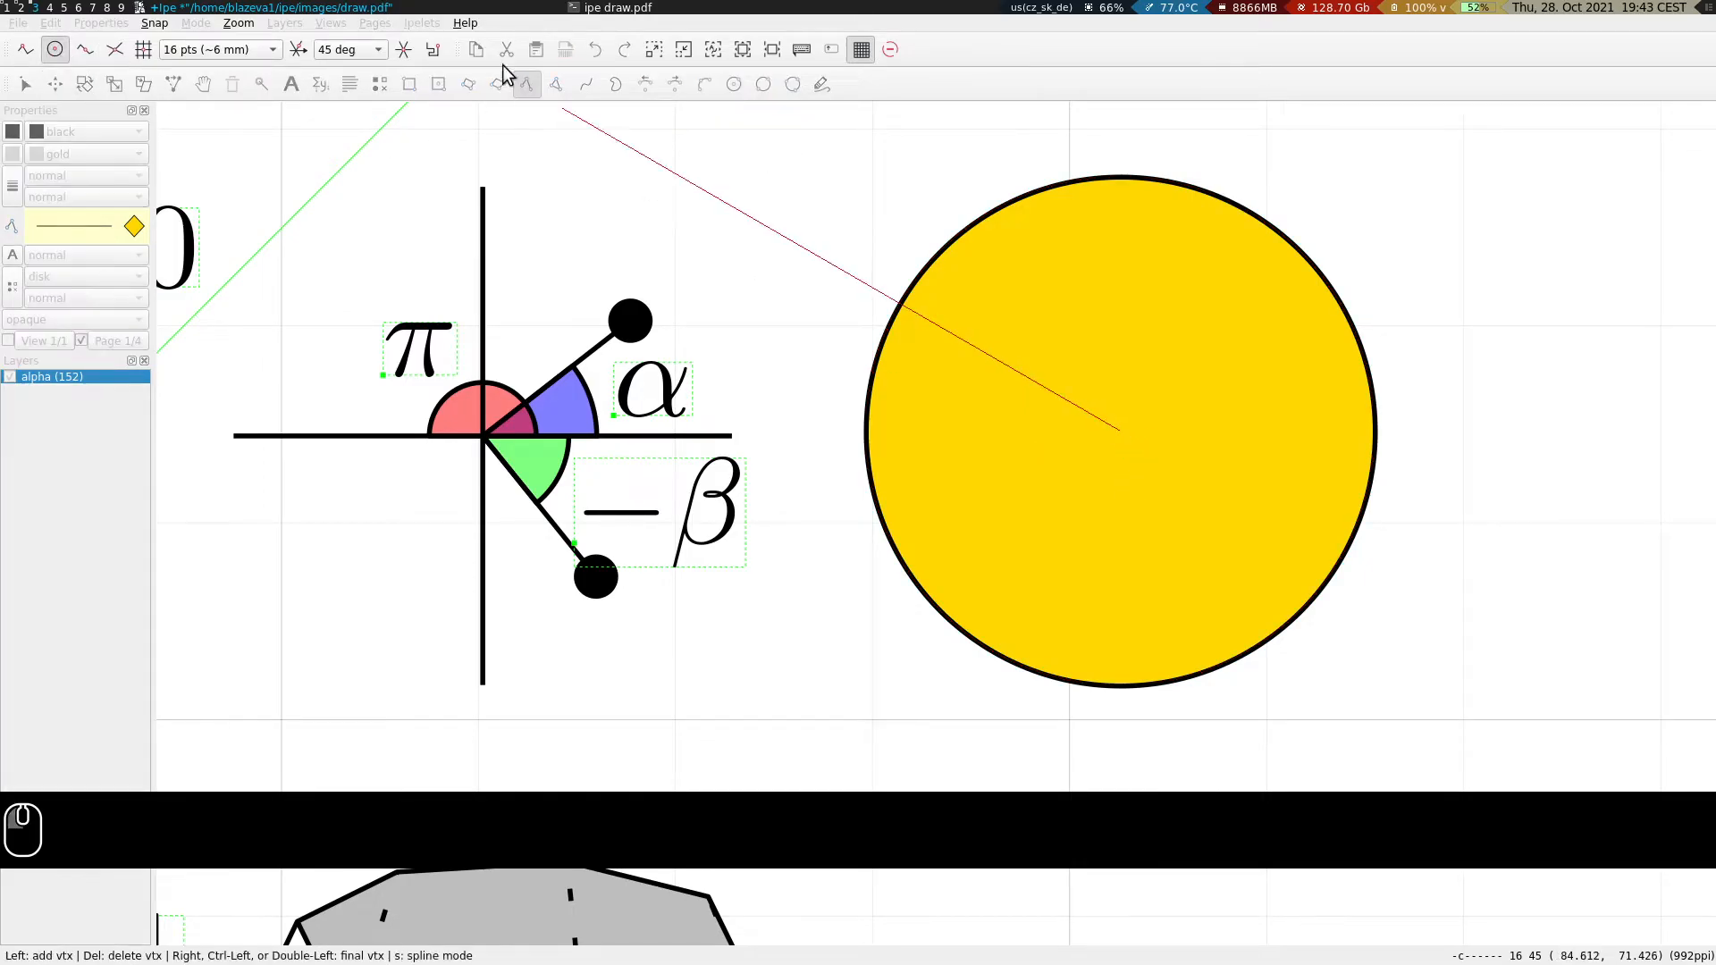
click(434, 51)
right_click(1153, 165)
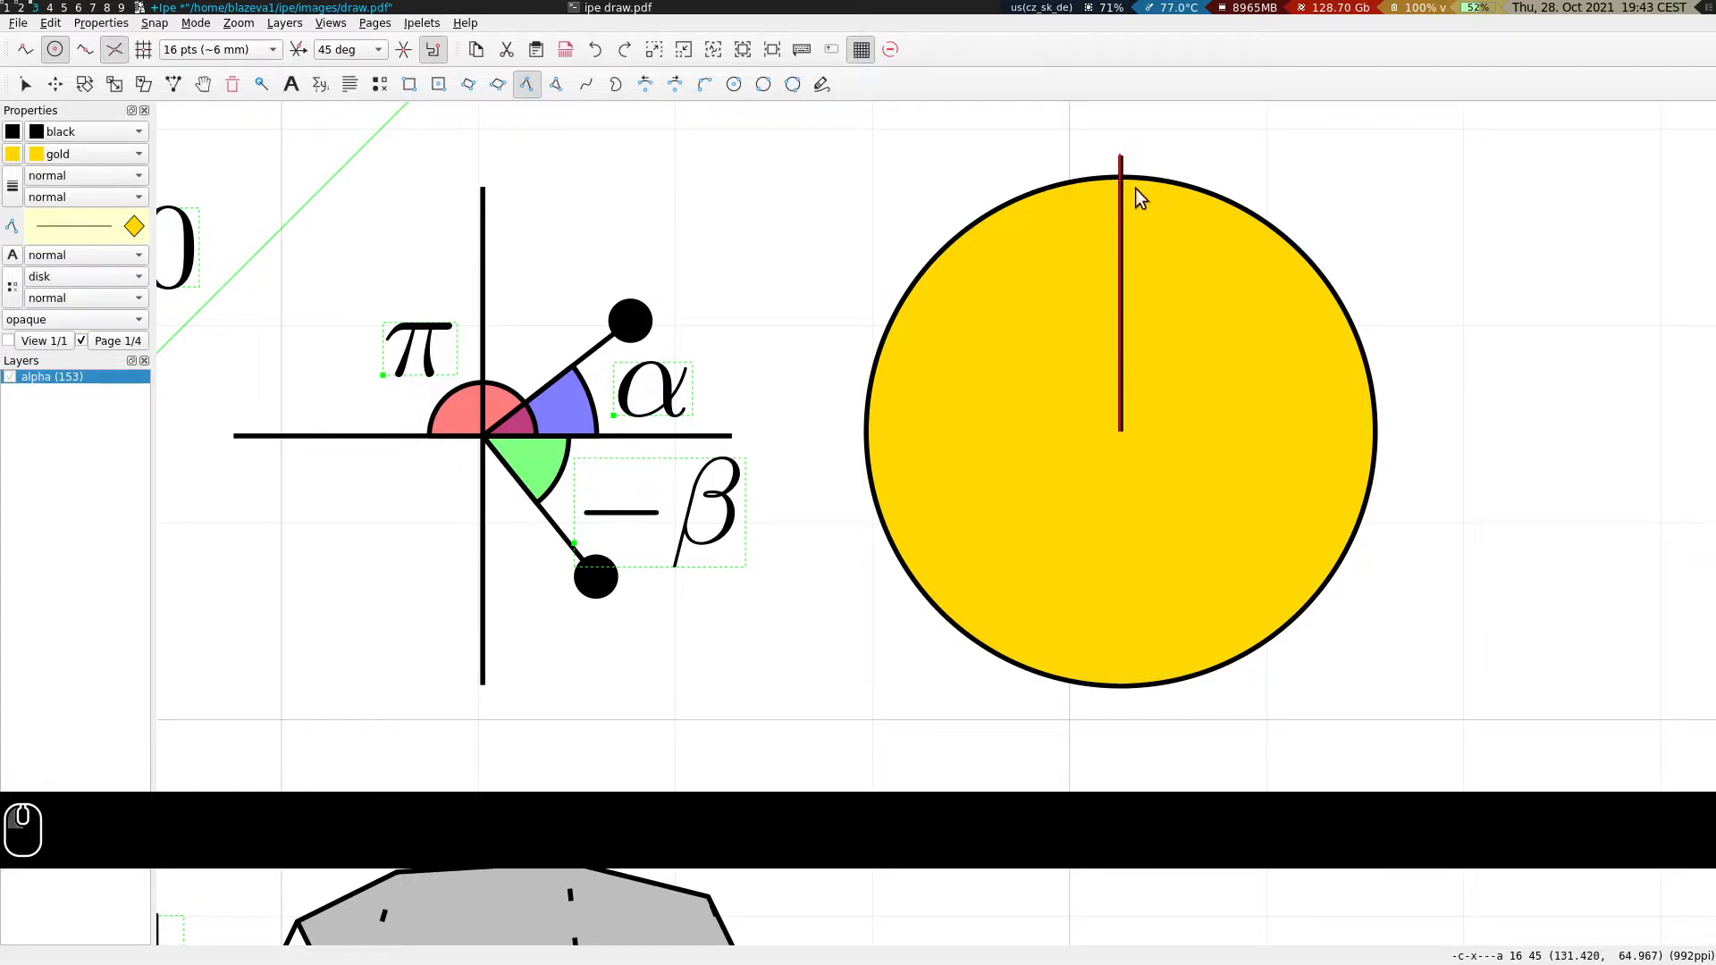
click(1122, 176)
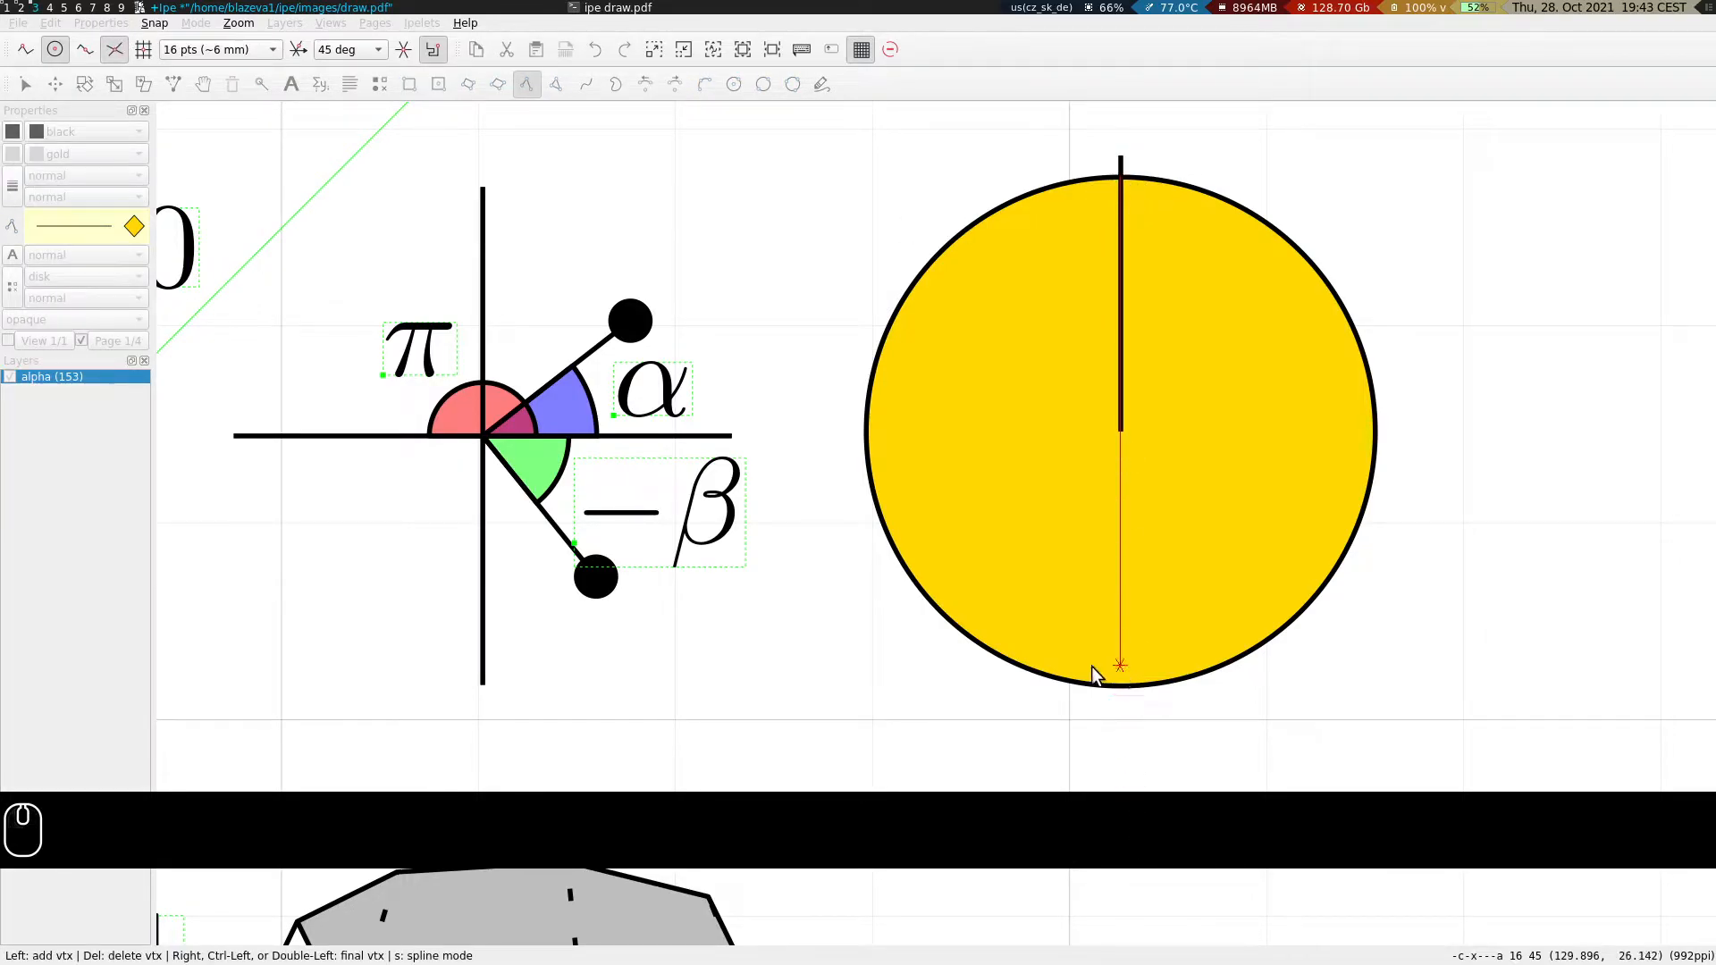
click(85, 49)
right_click(1121, 685)
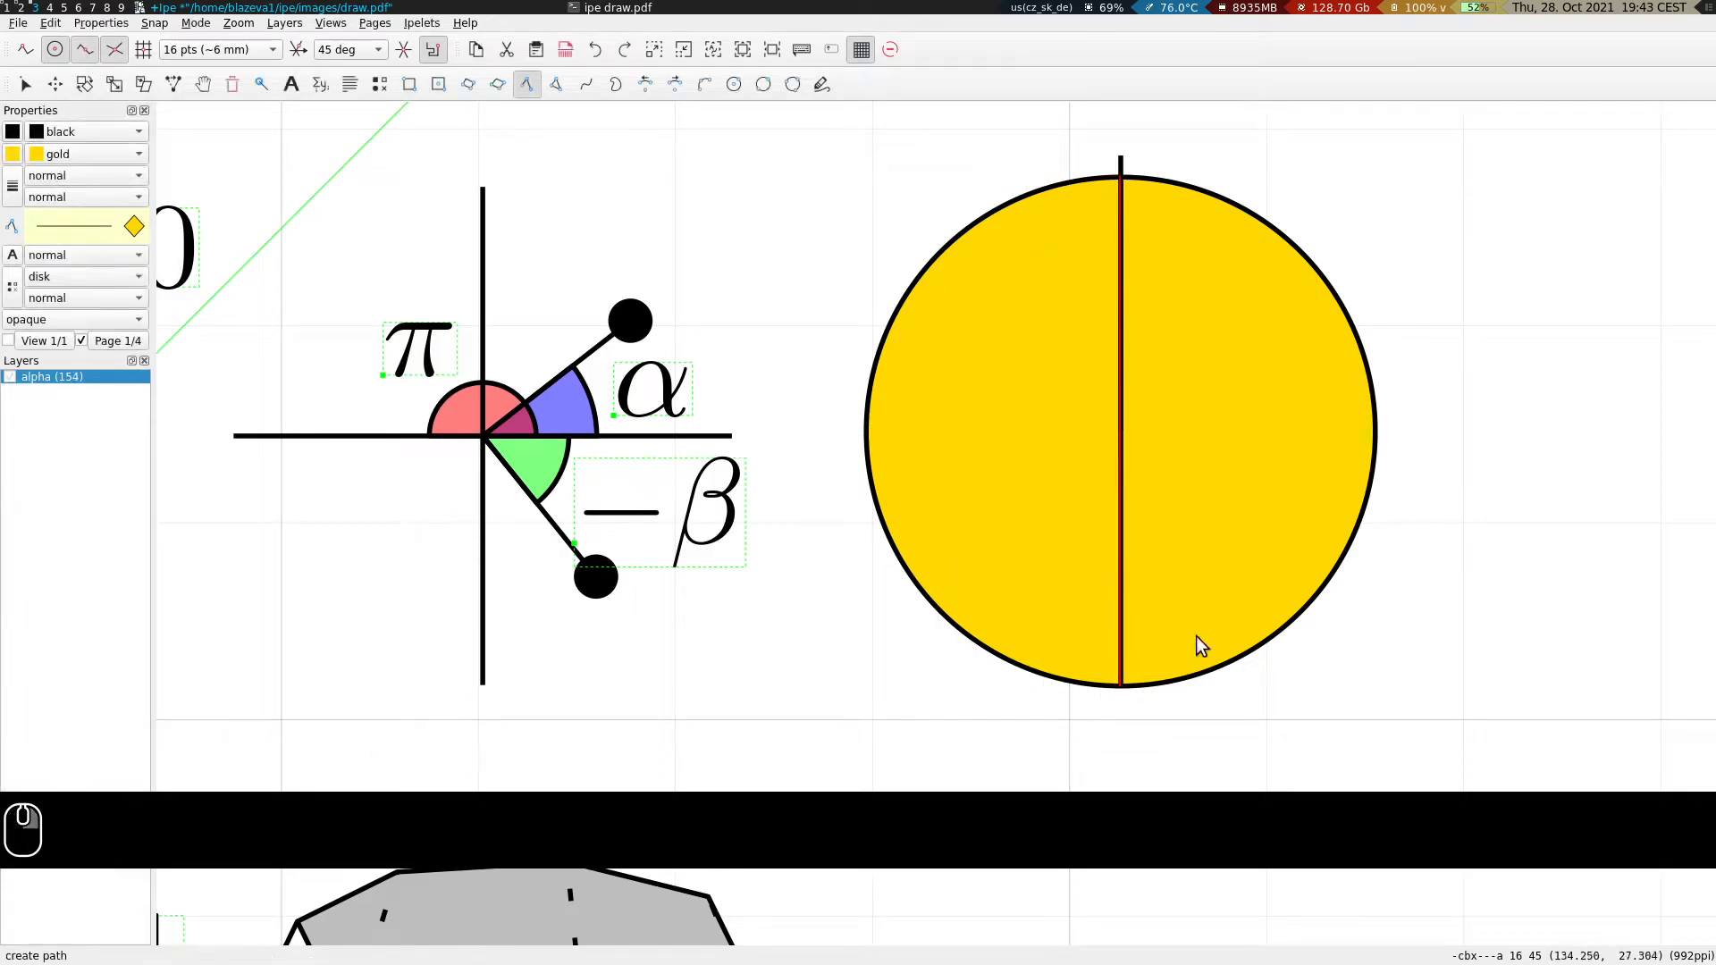
key(s)
key(Delete)
Set the origin at the circle's centre, duplicate the vertical diameter and turn the copy 90 degrees.
key(s)
click(1136, 453)
key(F1)
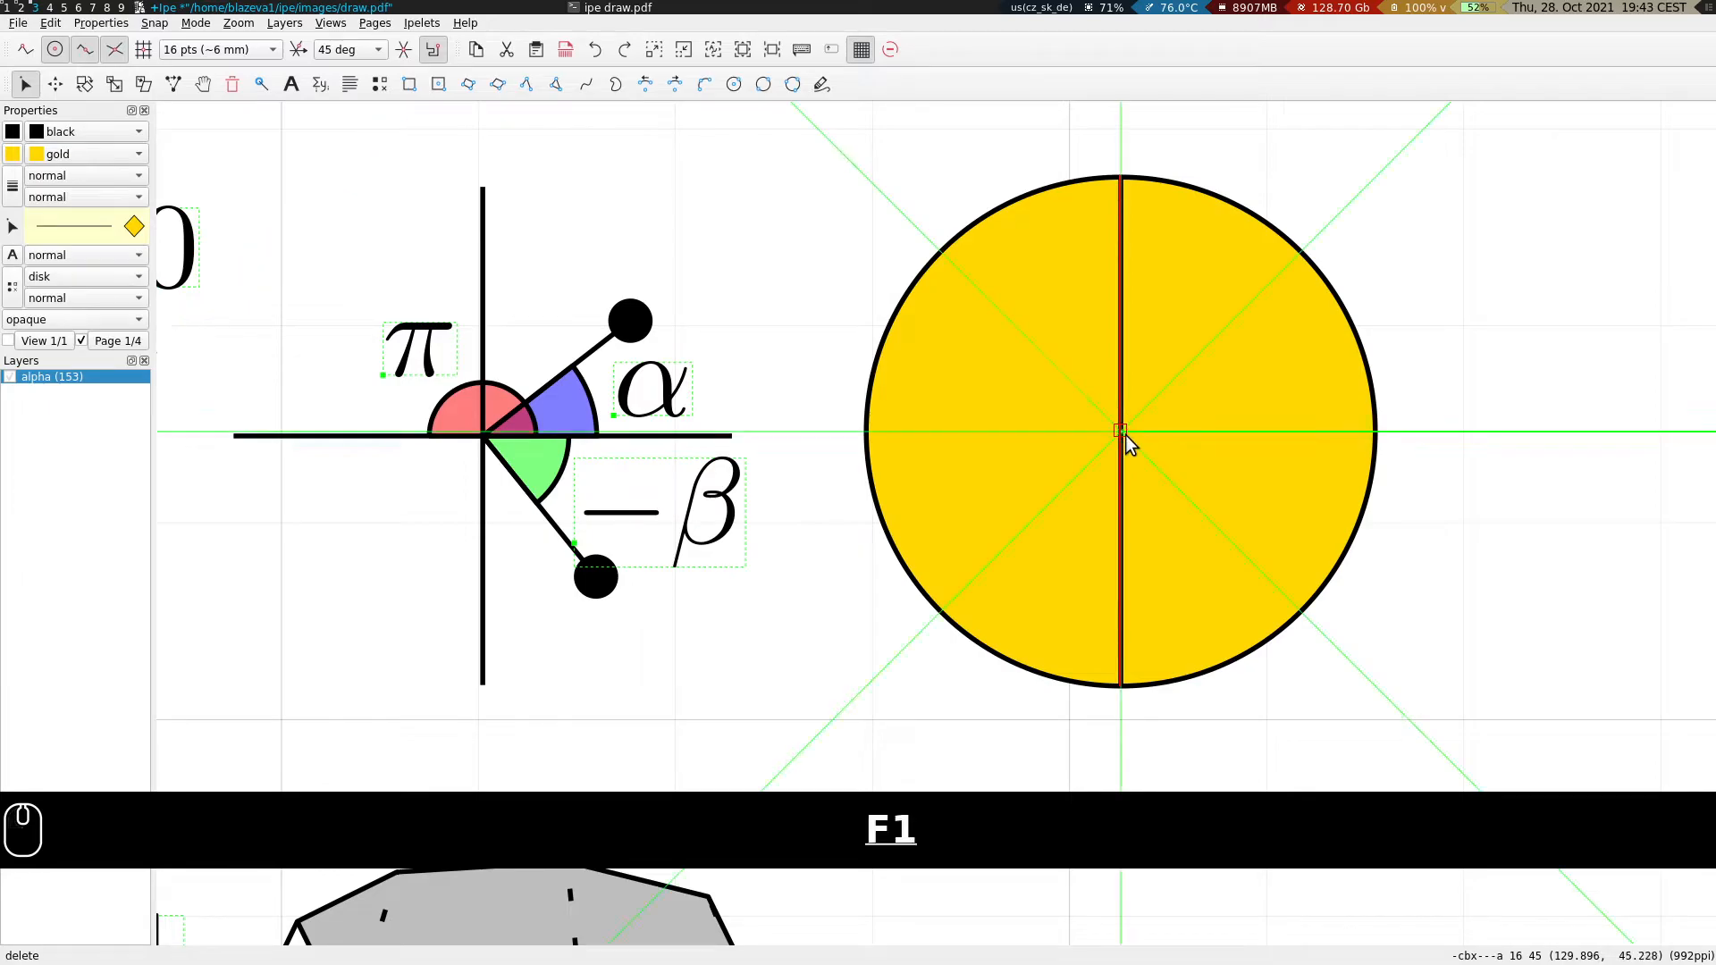
key(ctrl+c)
key(ctrl+v)
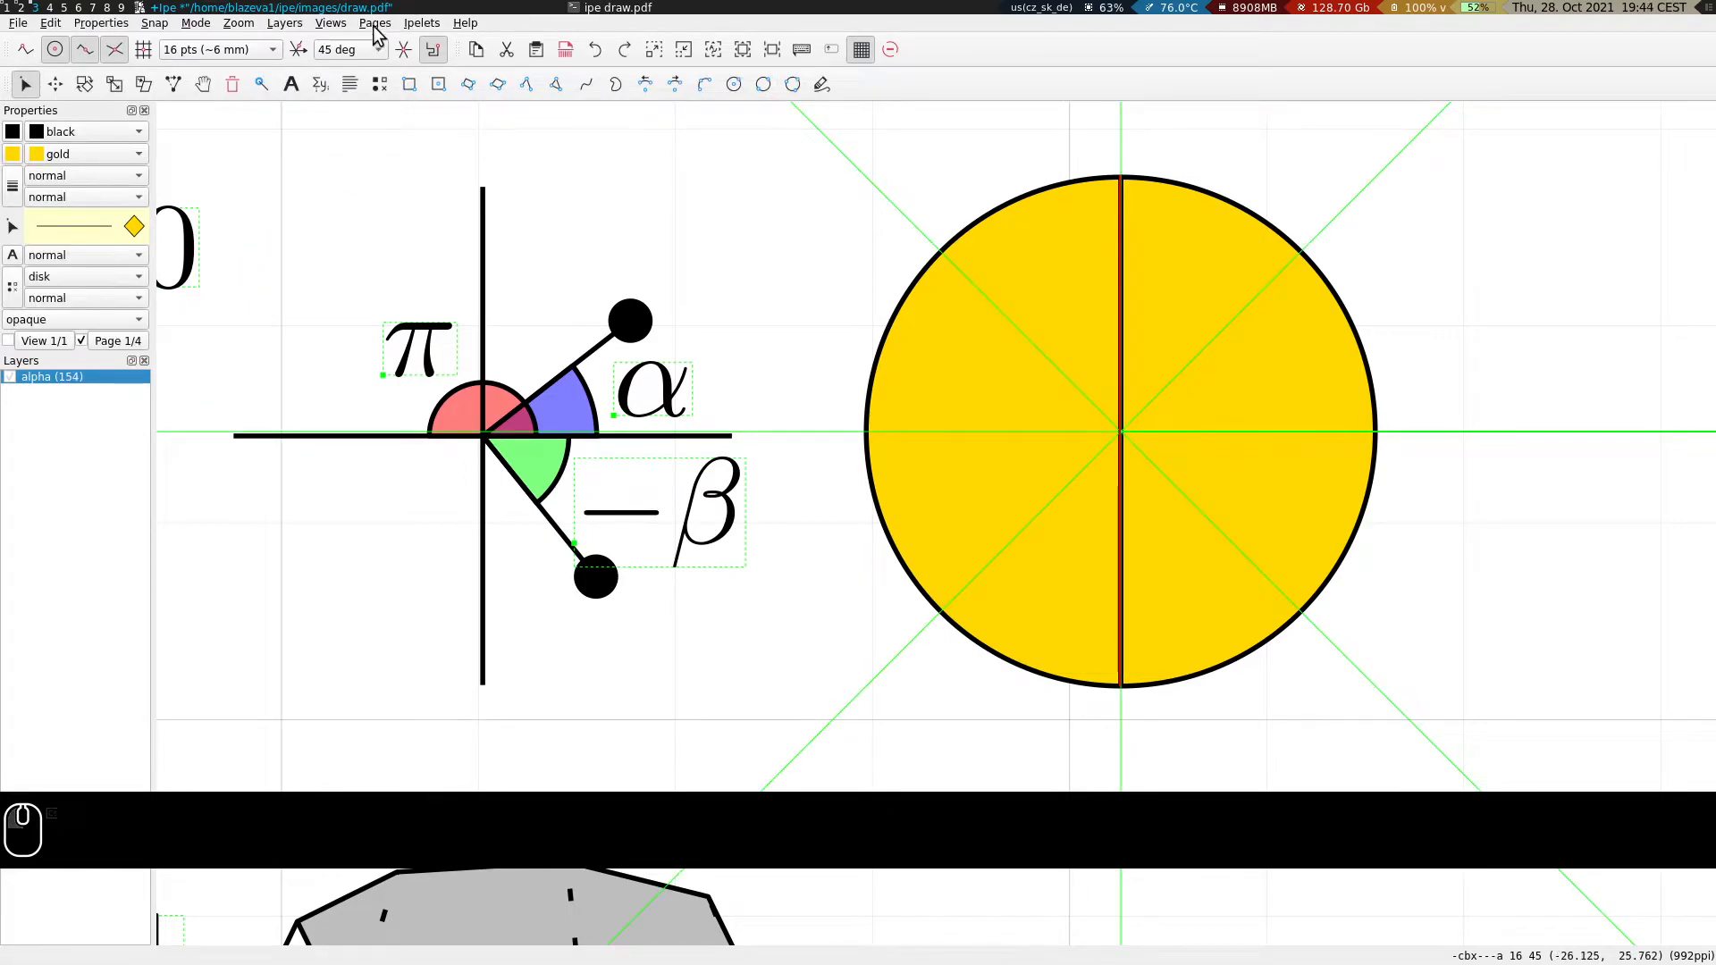
click(421, 22)
mouse_move(521, 187)
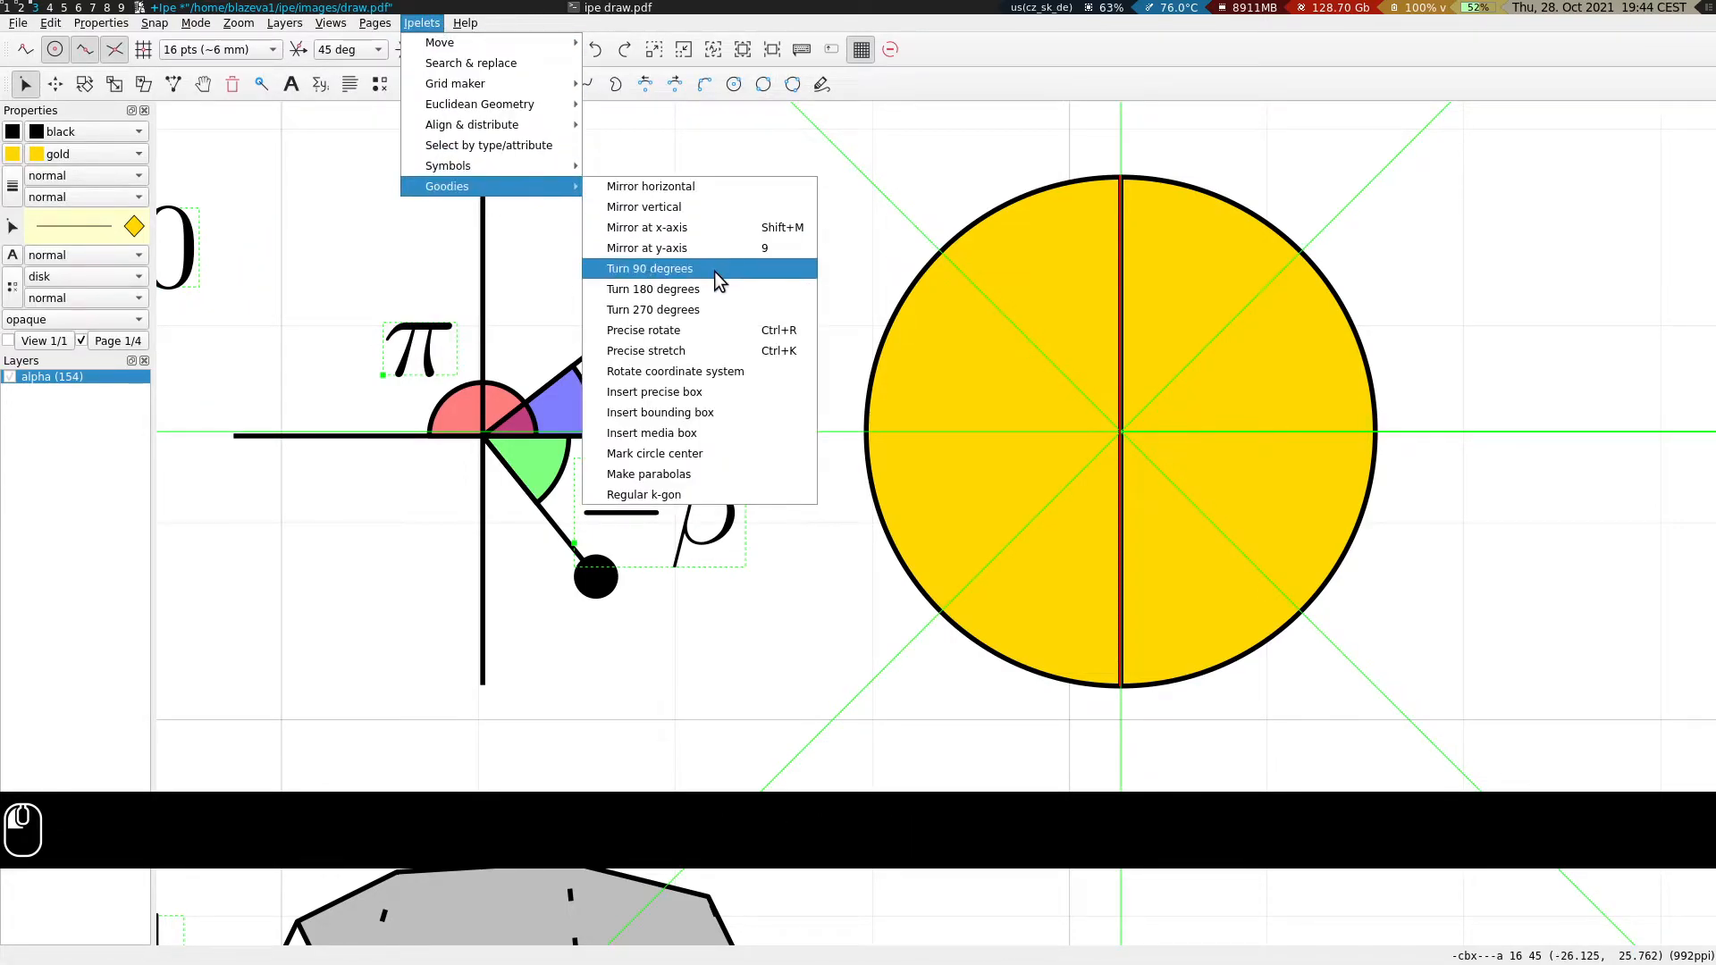
click(679, 268)
Delete the gold circle, leaving the two crossed axes, and hide the coordinate axes guide.
click(1287, 234)
key(Delete)
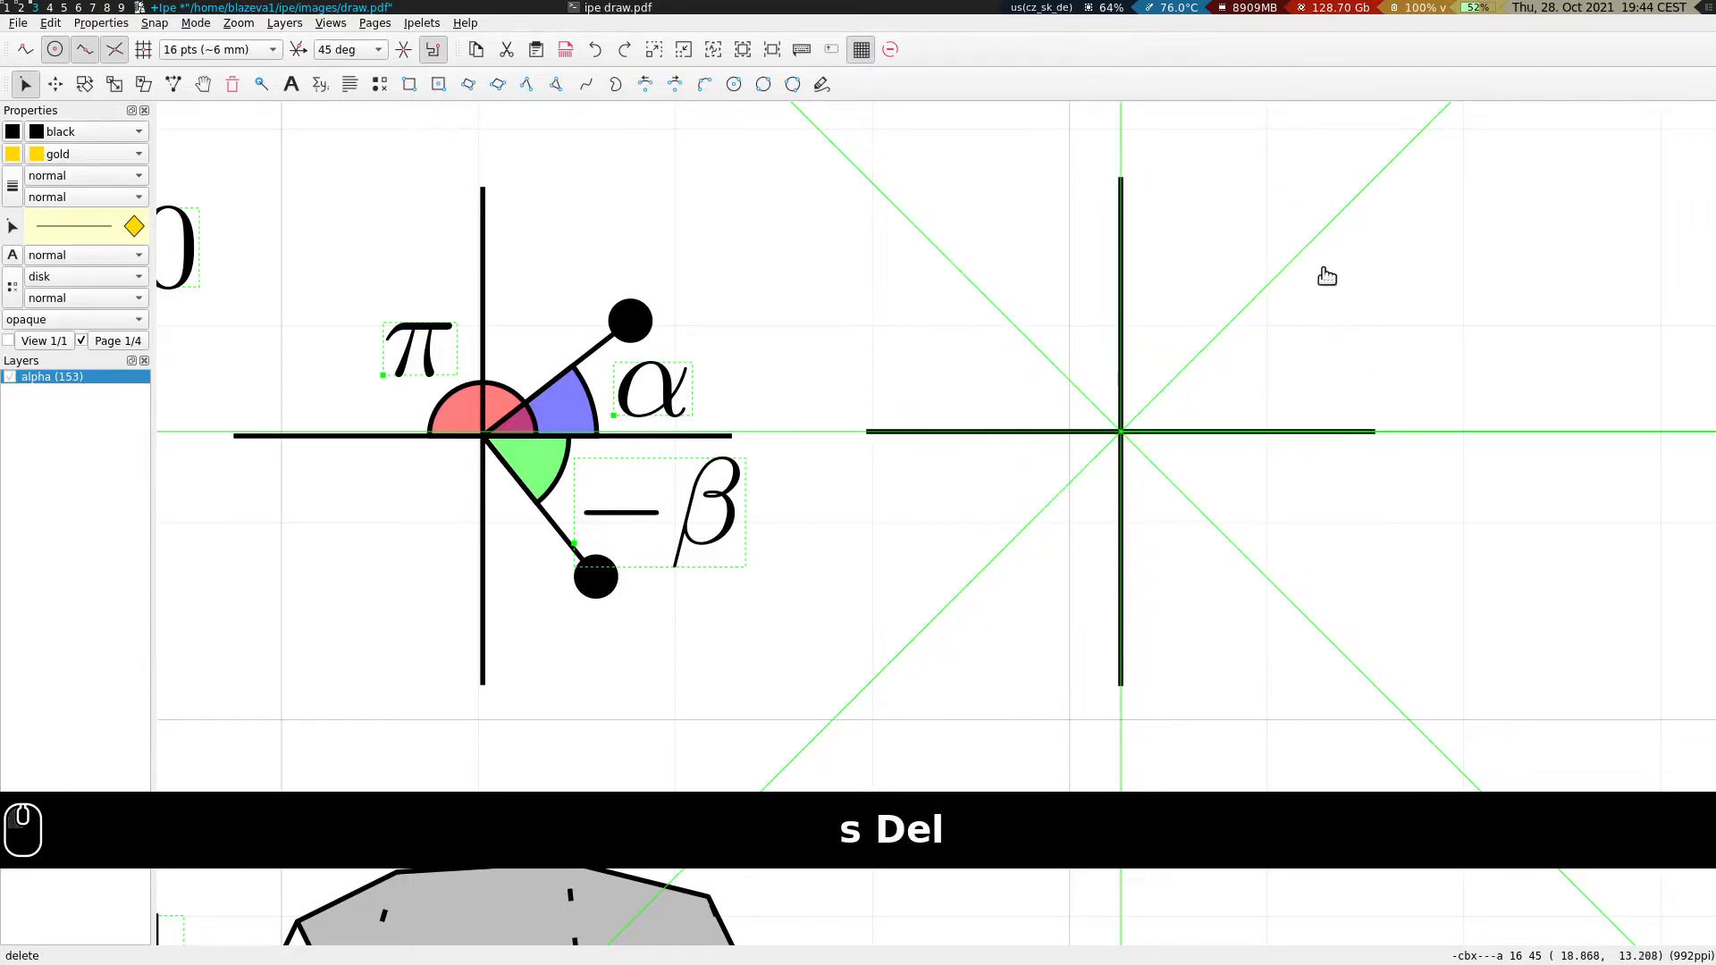
scroll(924, 429, right, 5)
key(ctrl+F1)
scroll(1083, 322, left, 3)
Place two disk marks to the right of the new vertical axis, one above and one below the horizontal axis.
key(s)
drag(639, 238, 676, 249)
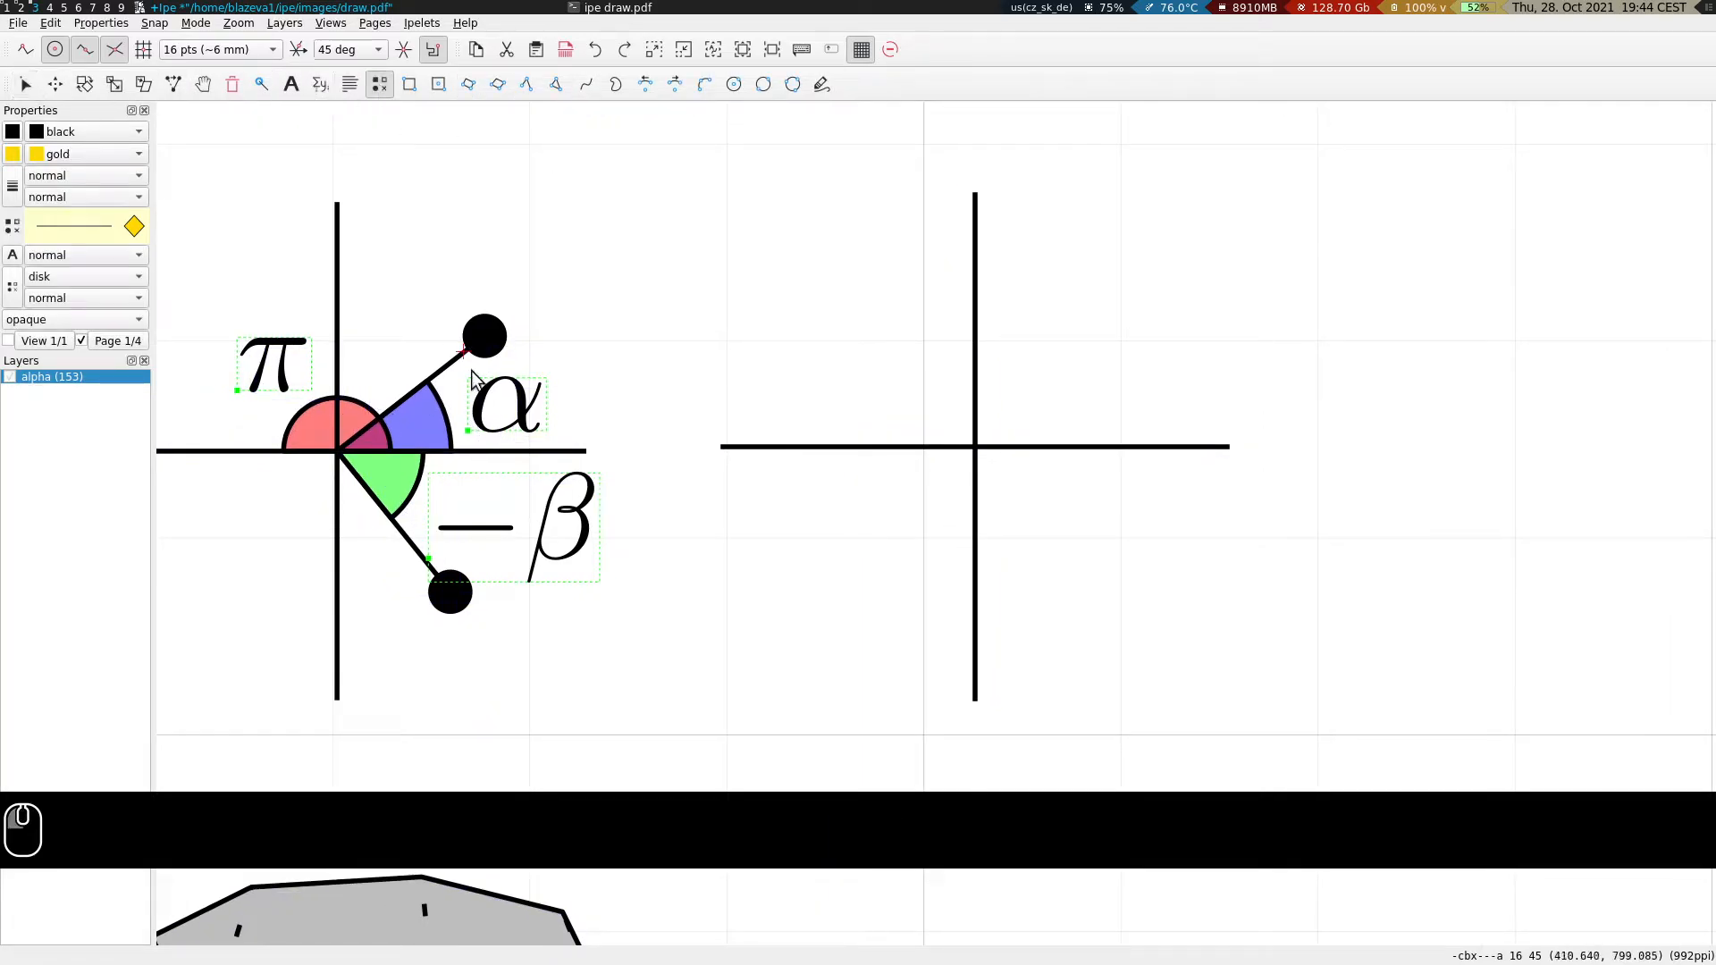
click(1141, 267)
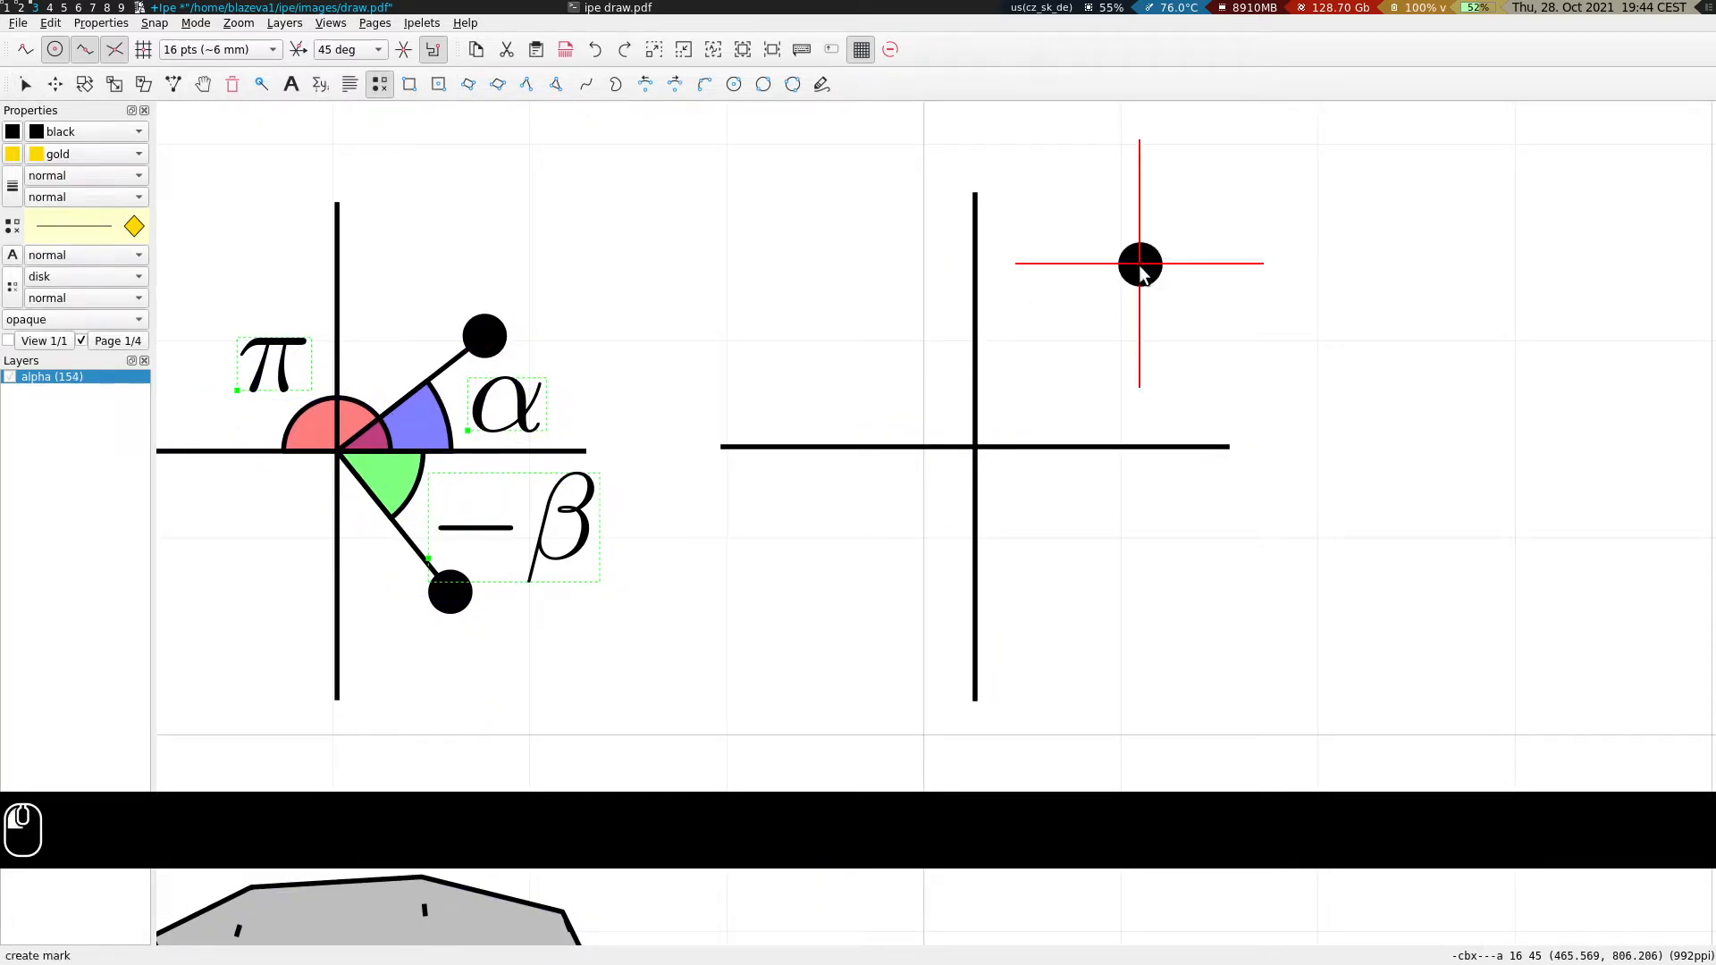
click(1125, 607)
key(s)
click(1425, 379)
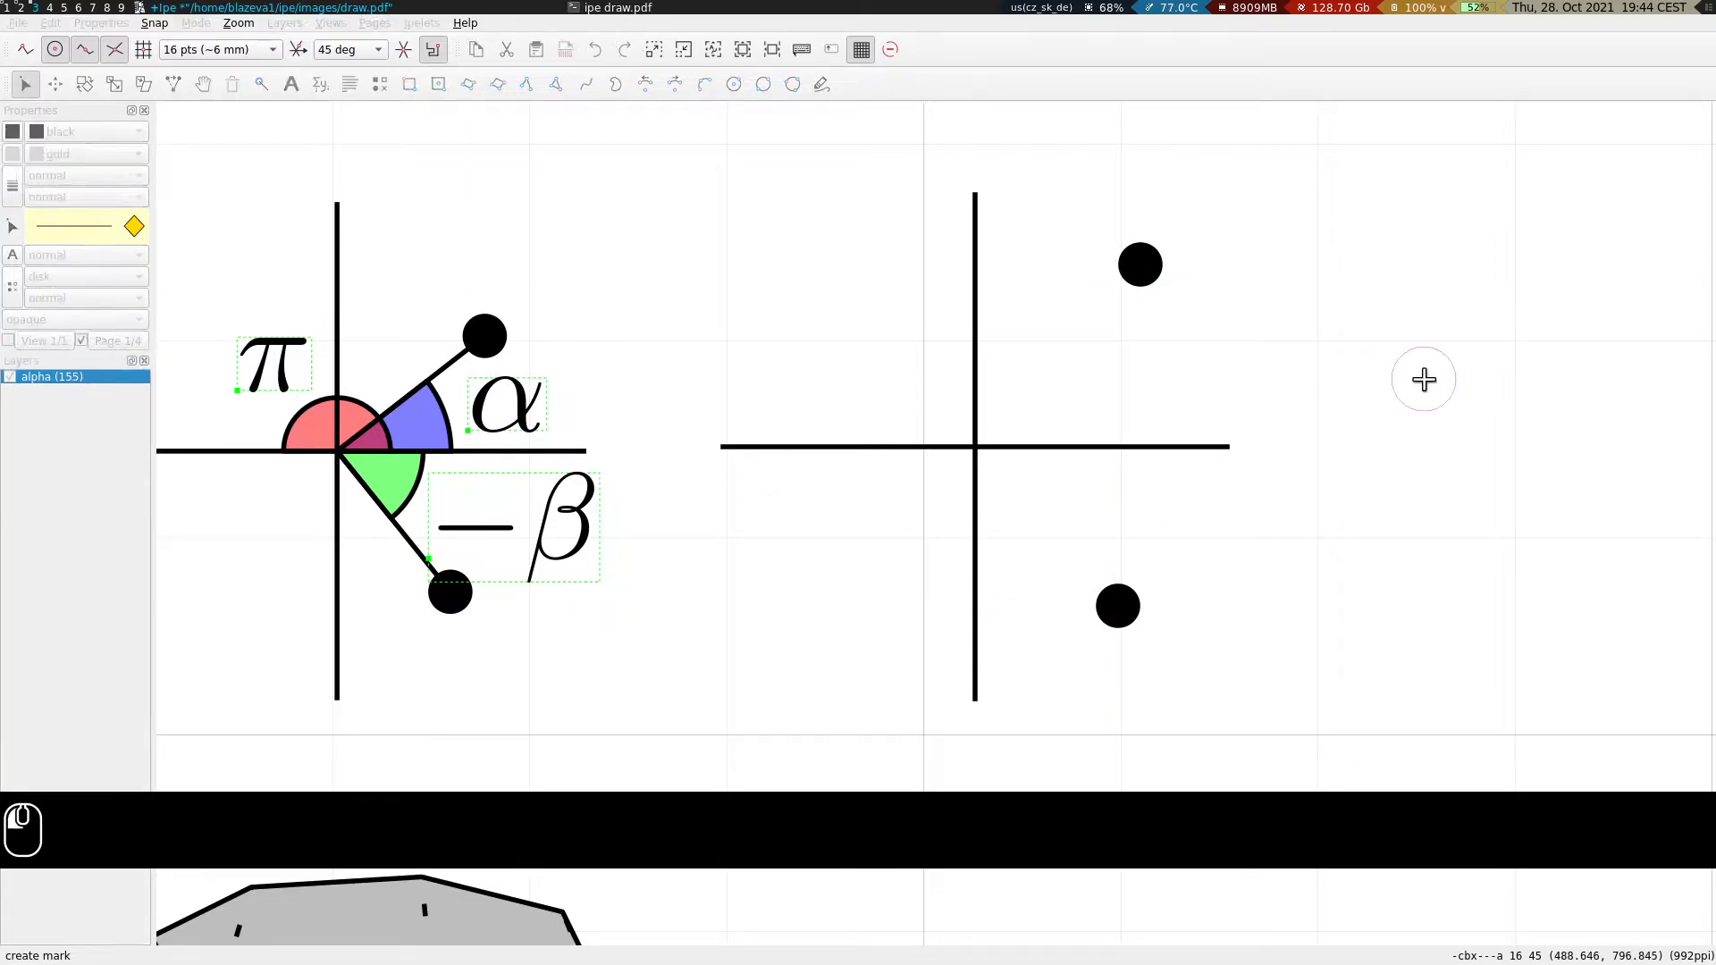
With only vertex snapping on, draw lines from the axes' crossing to each of the two disk marks.
click(525, 84)
click(975, 446)
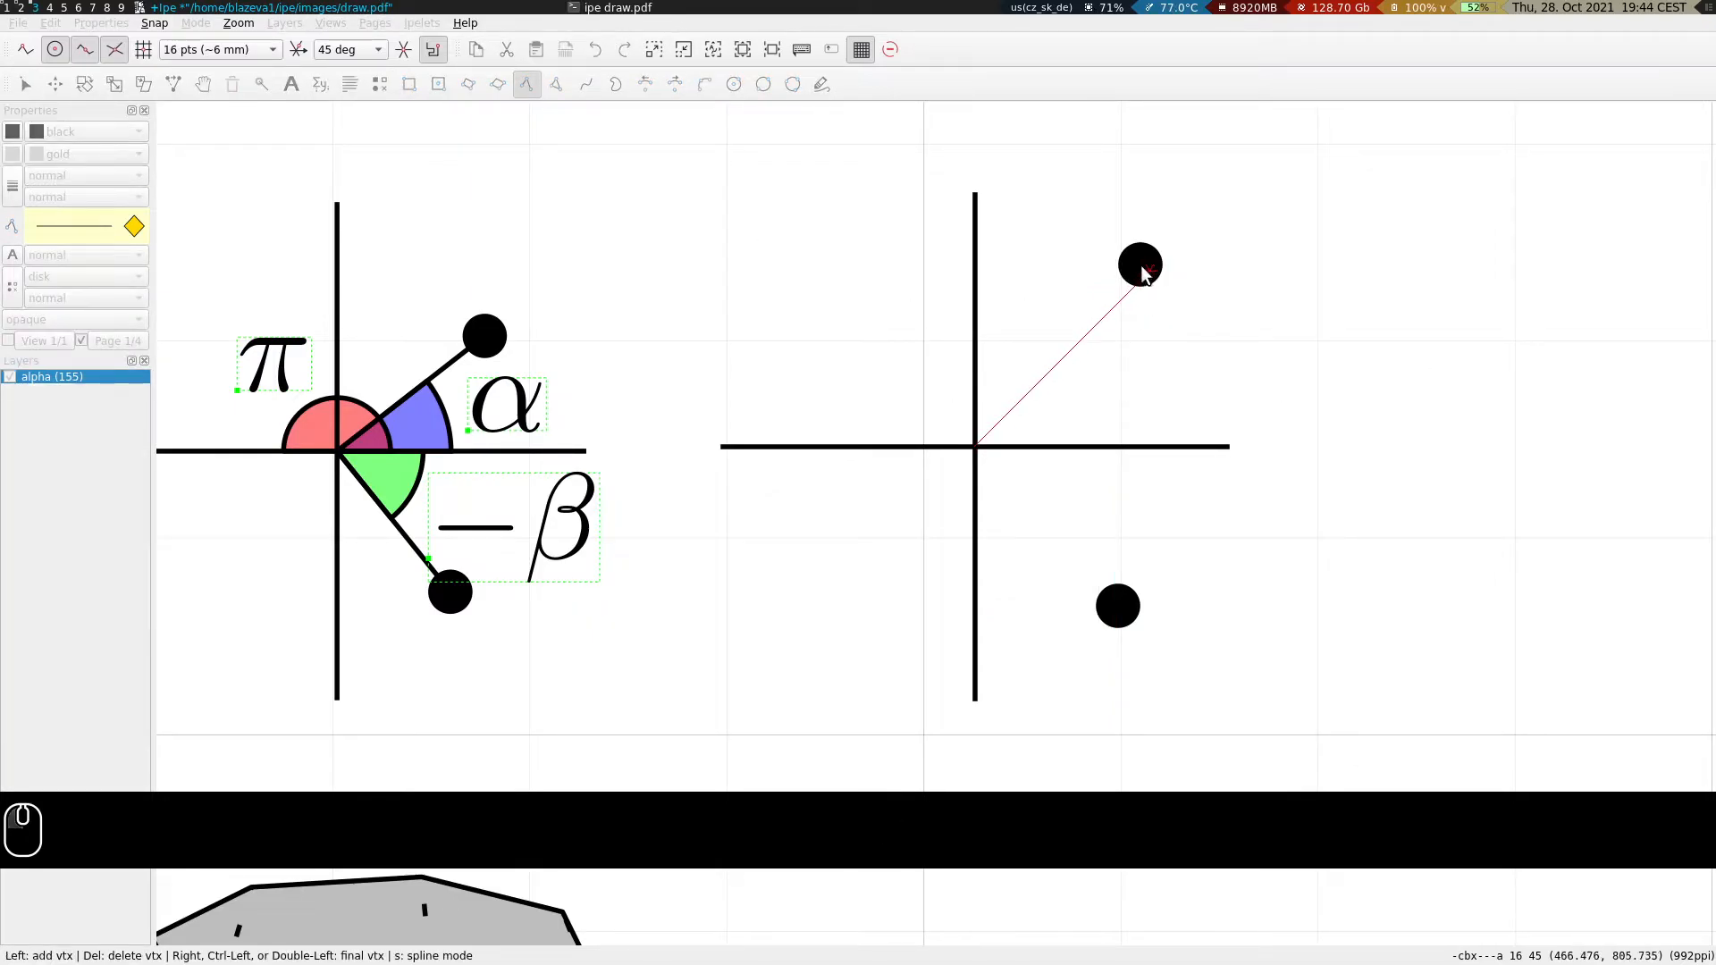
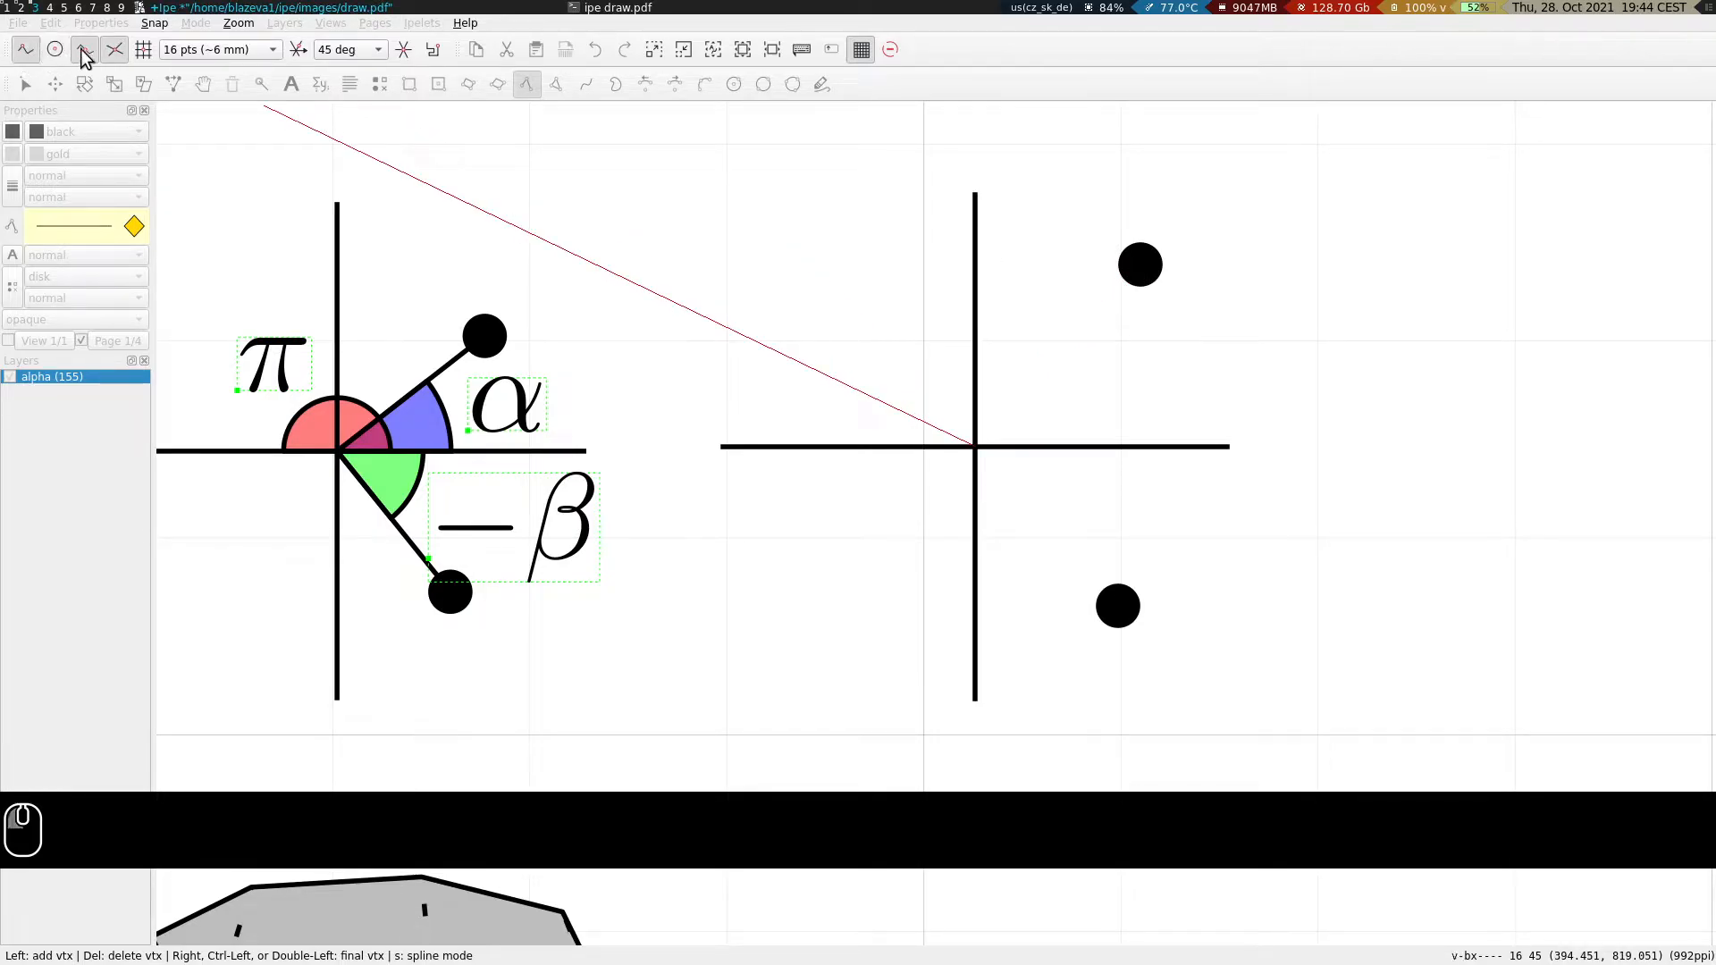
right_click(1139, 264)
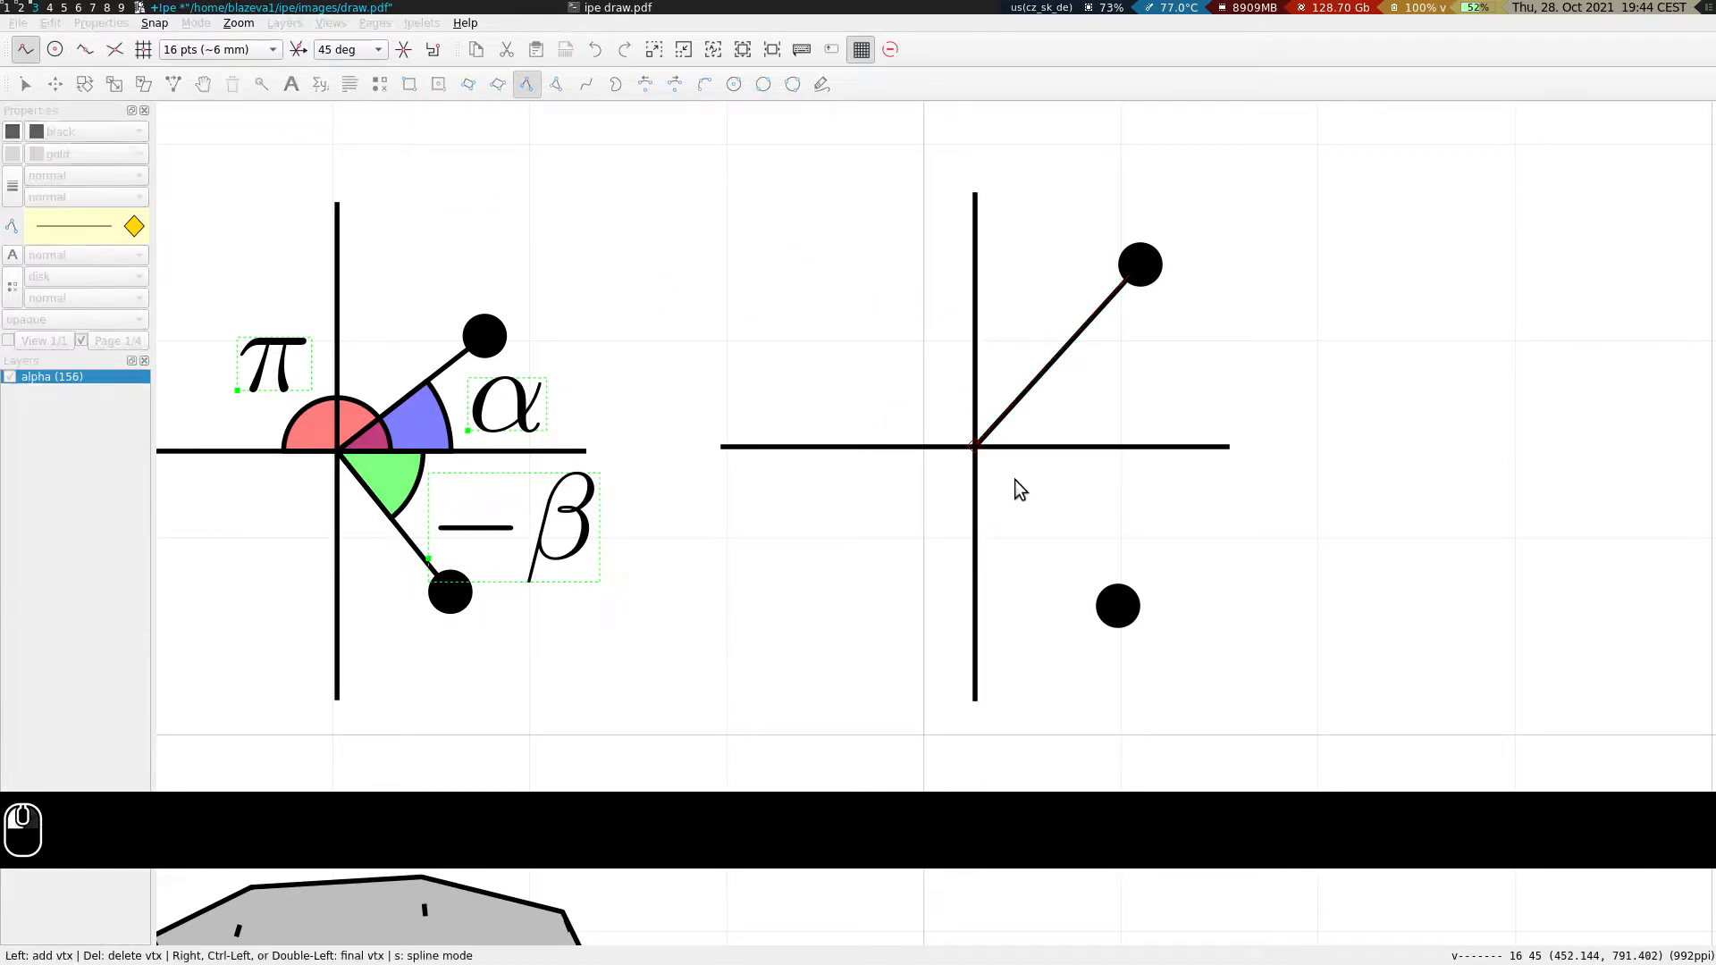
right_click(1118, 605)
key(s)
click(607, 331)
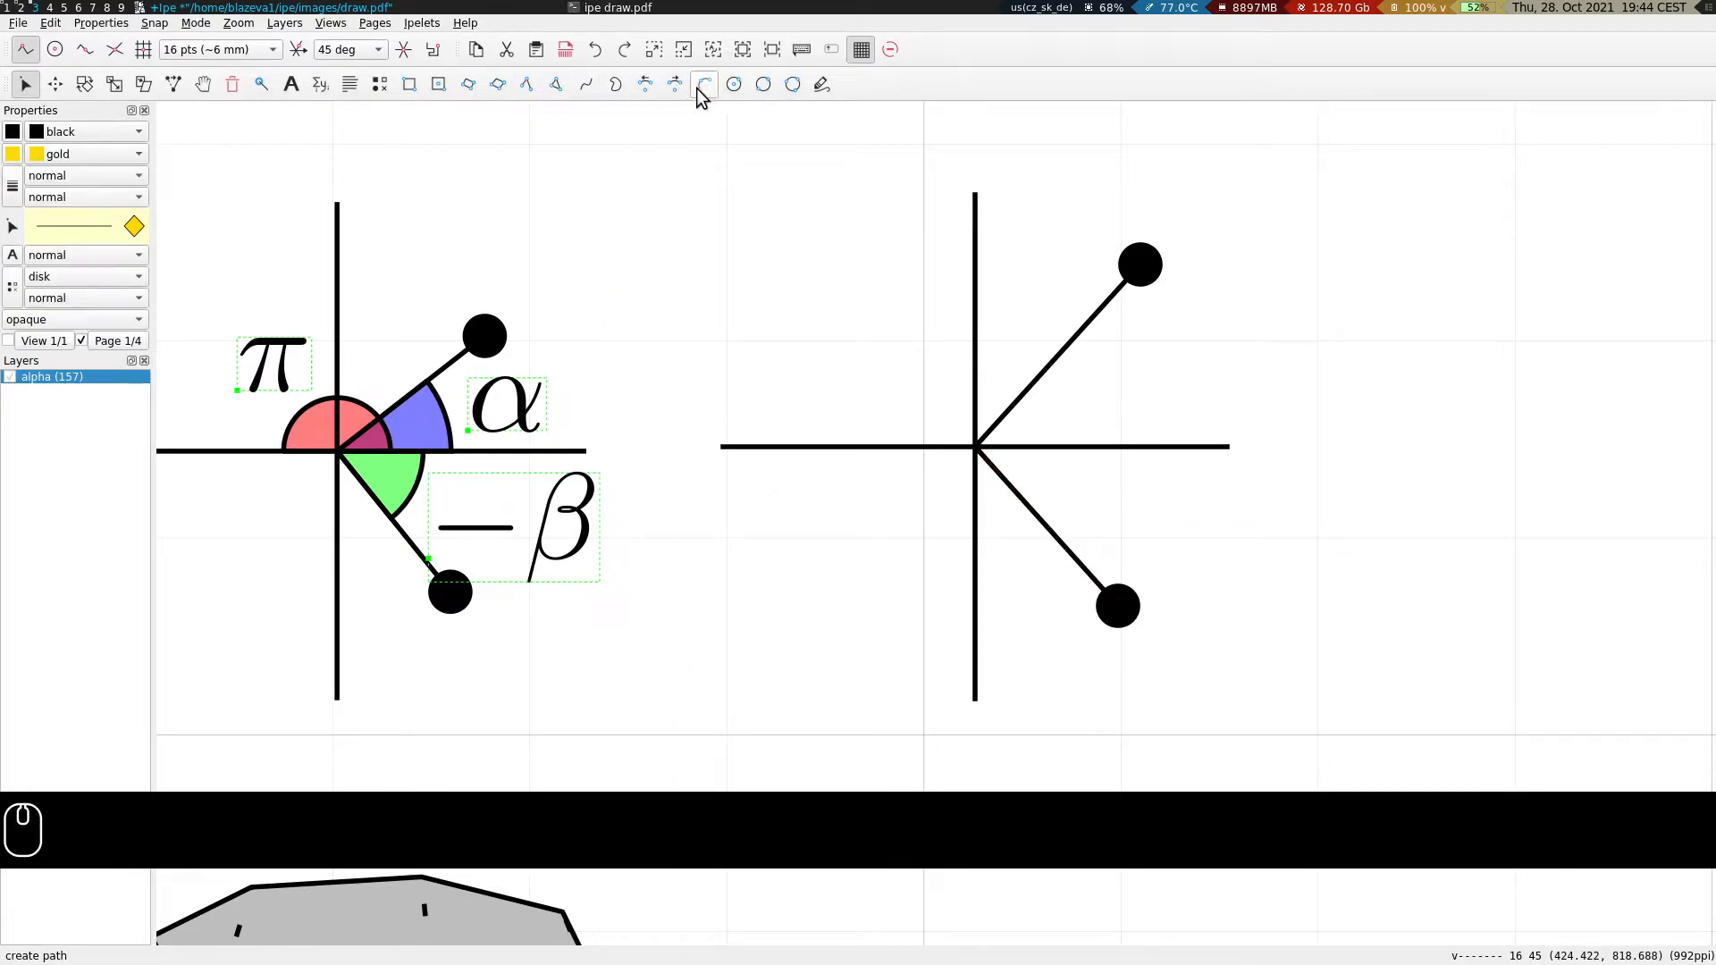
Draw three arcs centred on the axes' crossing: a semicircle above the horizontal axis and one arc between that axis and each slanted line.
click(644, 85)
click(975, 448)
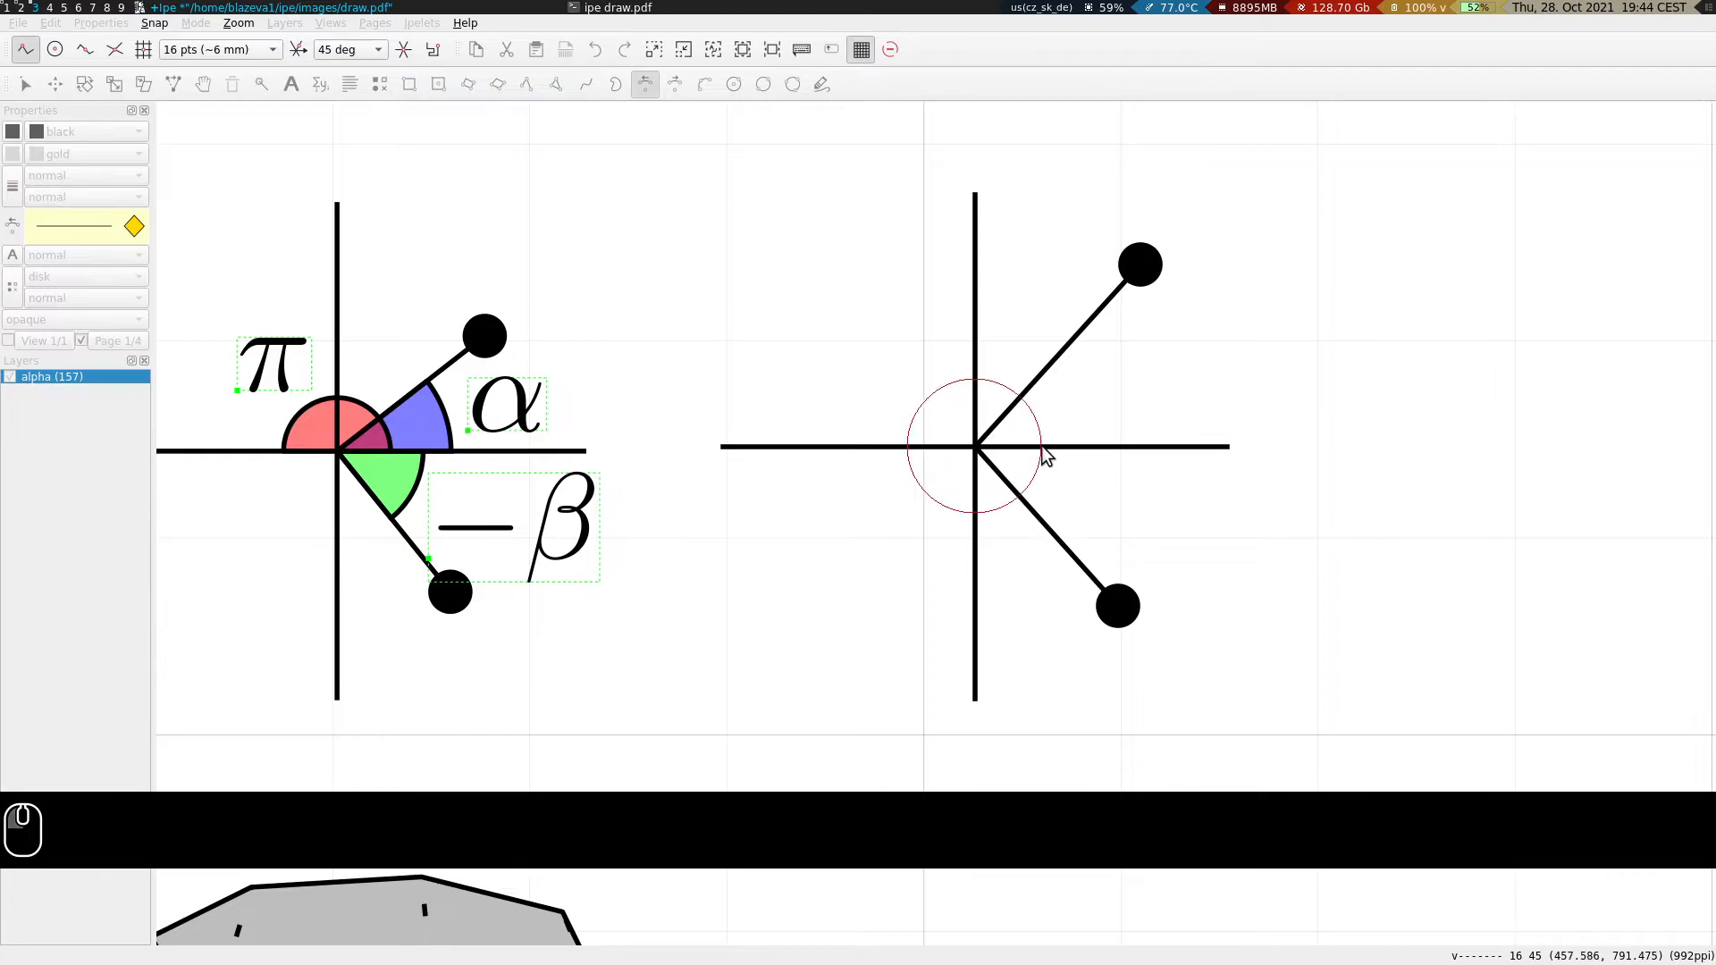
click(1033, 438)
click(923, 440)
click(975, 447)
click(1074, 442)
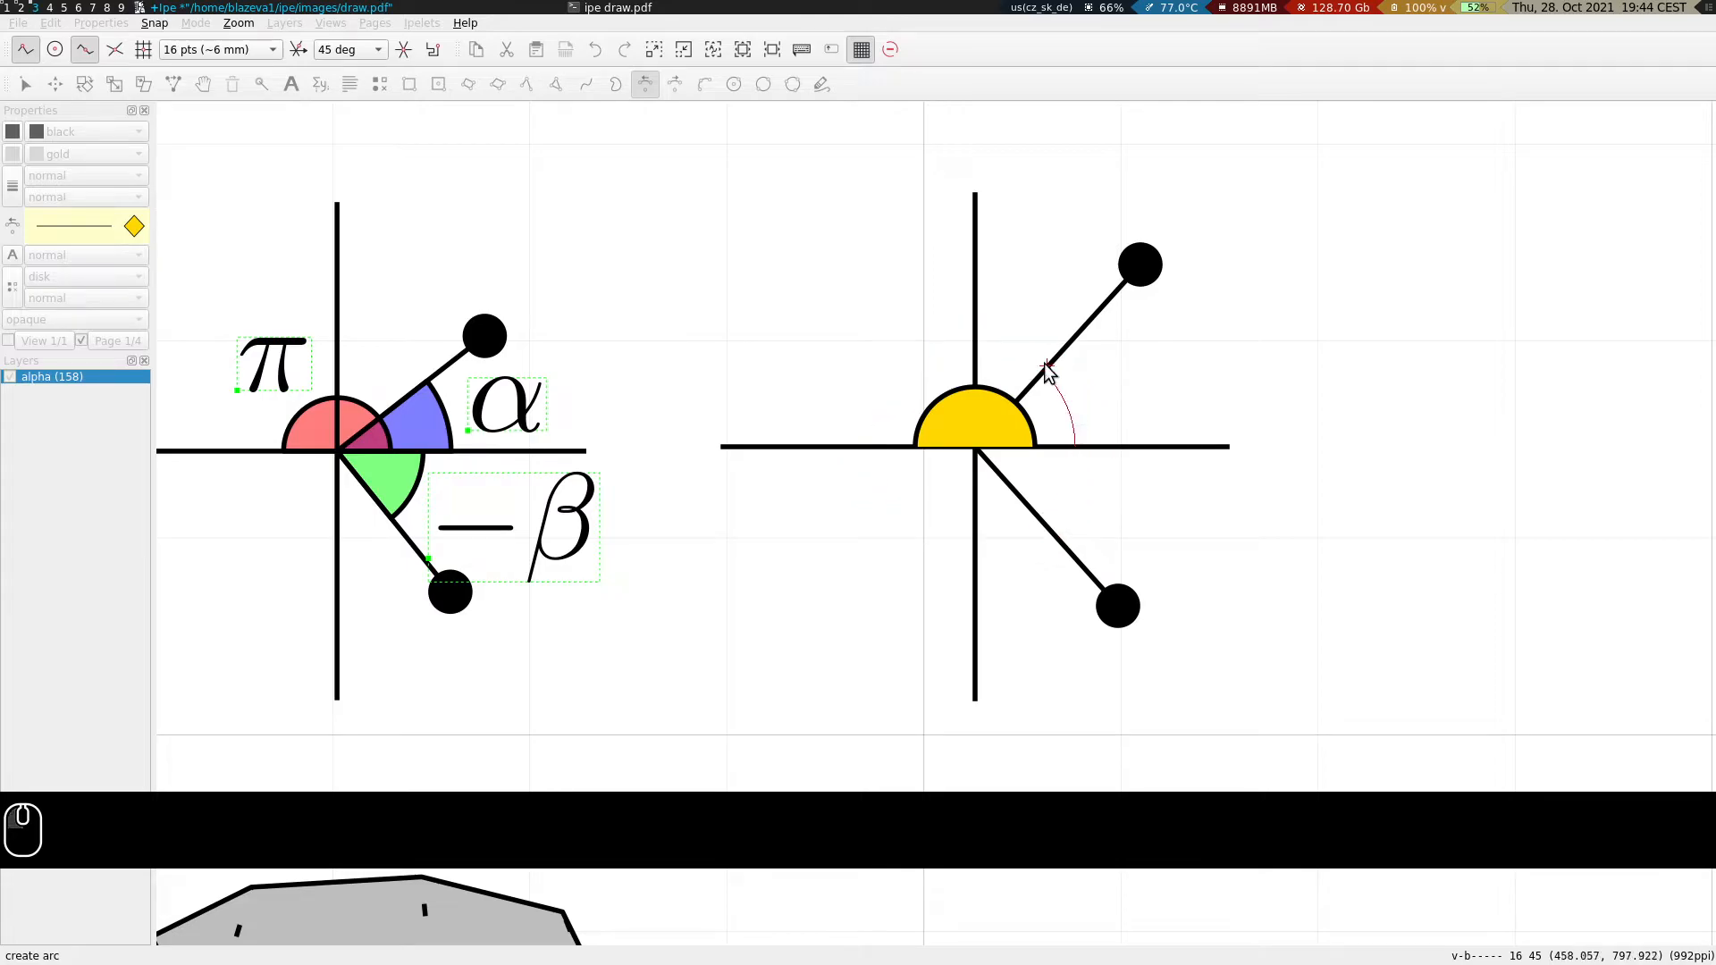
click(1045, 372)
click(975, 447)
click(1064, 541)
click(1150, 446)
Draw a base line between the semicircle's ends, join it with the arc into one path, and send the shape to the back.
key(s)
ctrl+scroll(1034, 438, up, 3)
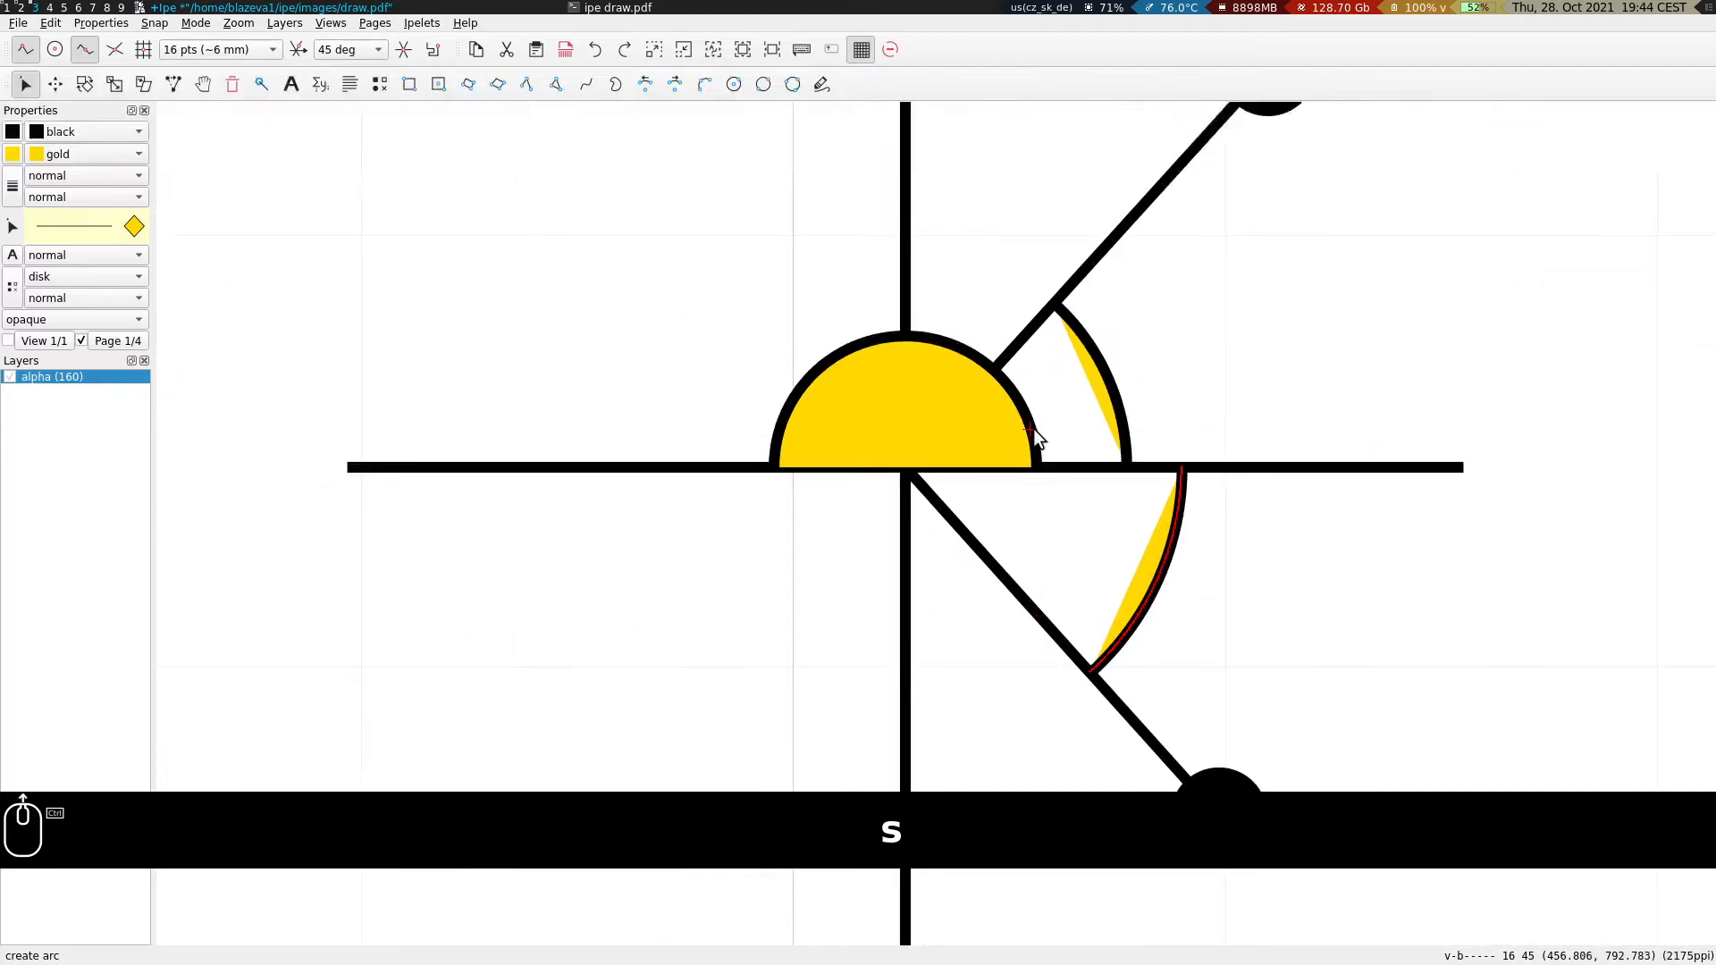
drag(1292, 341, 1248, 366)
click(528, 83)
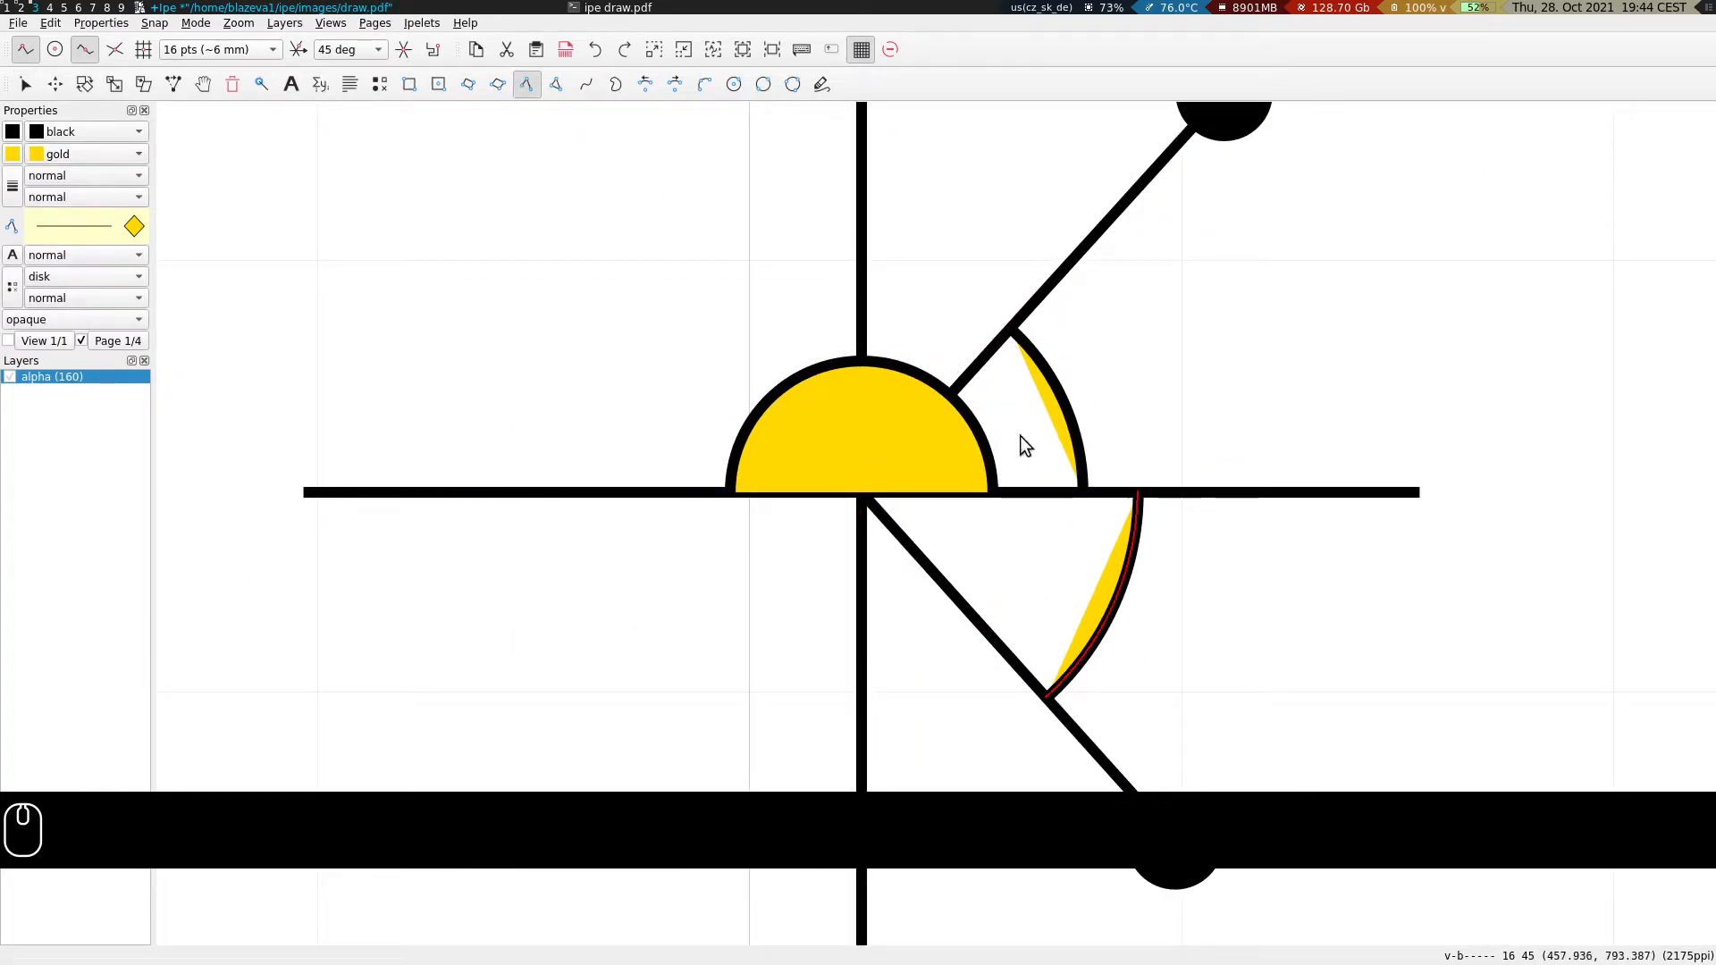
click(730, 494)
right_click(997, 494)
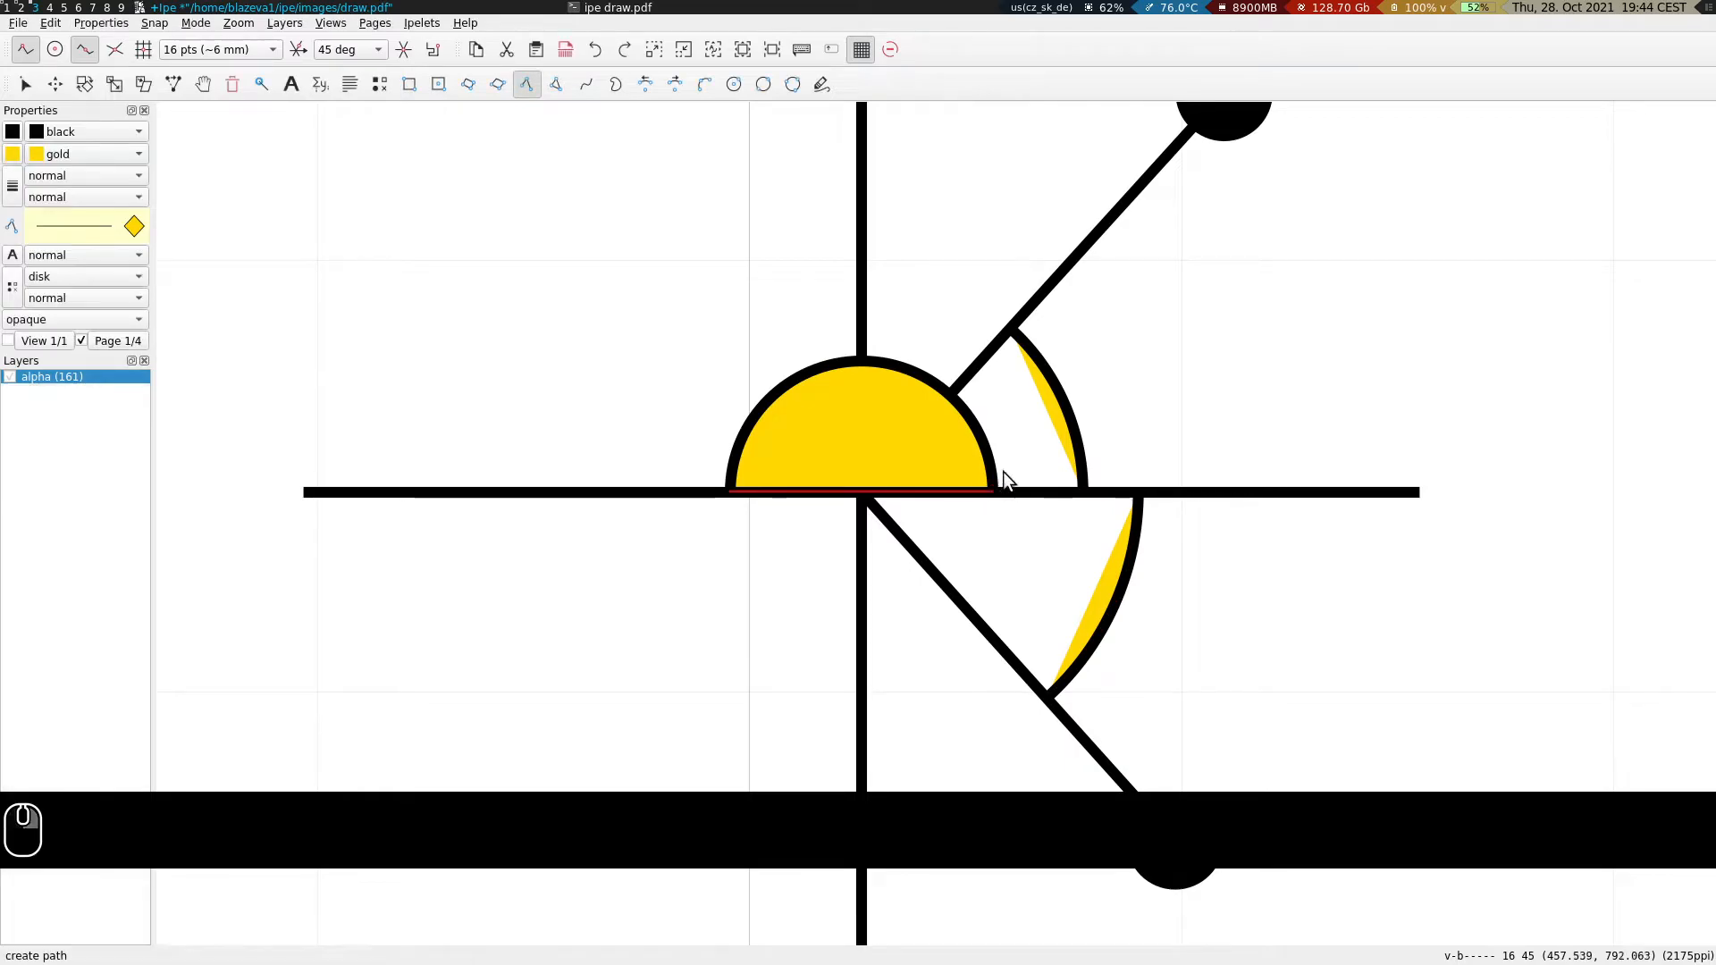
key(s)
right_click(987, 438)
click(1077, 920)
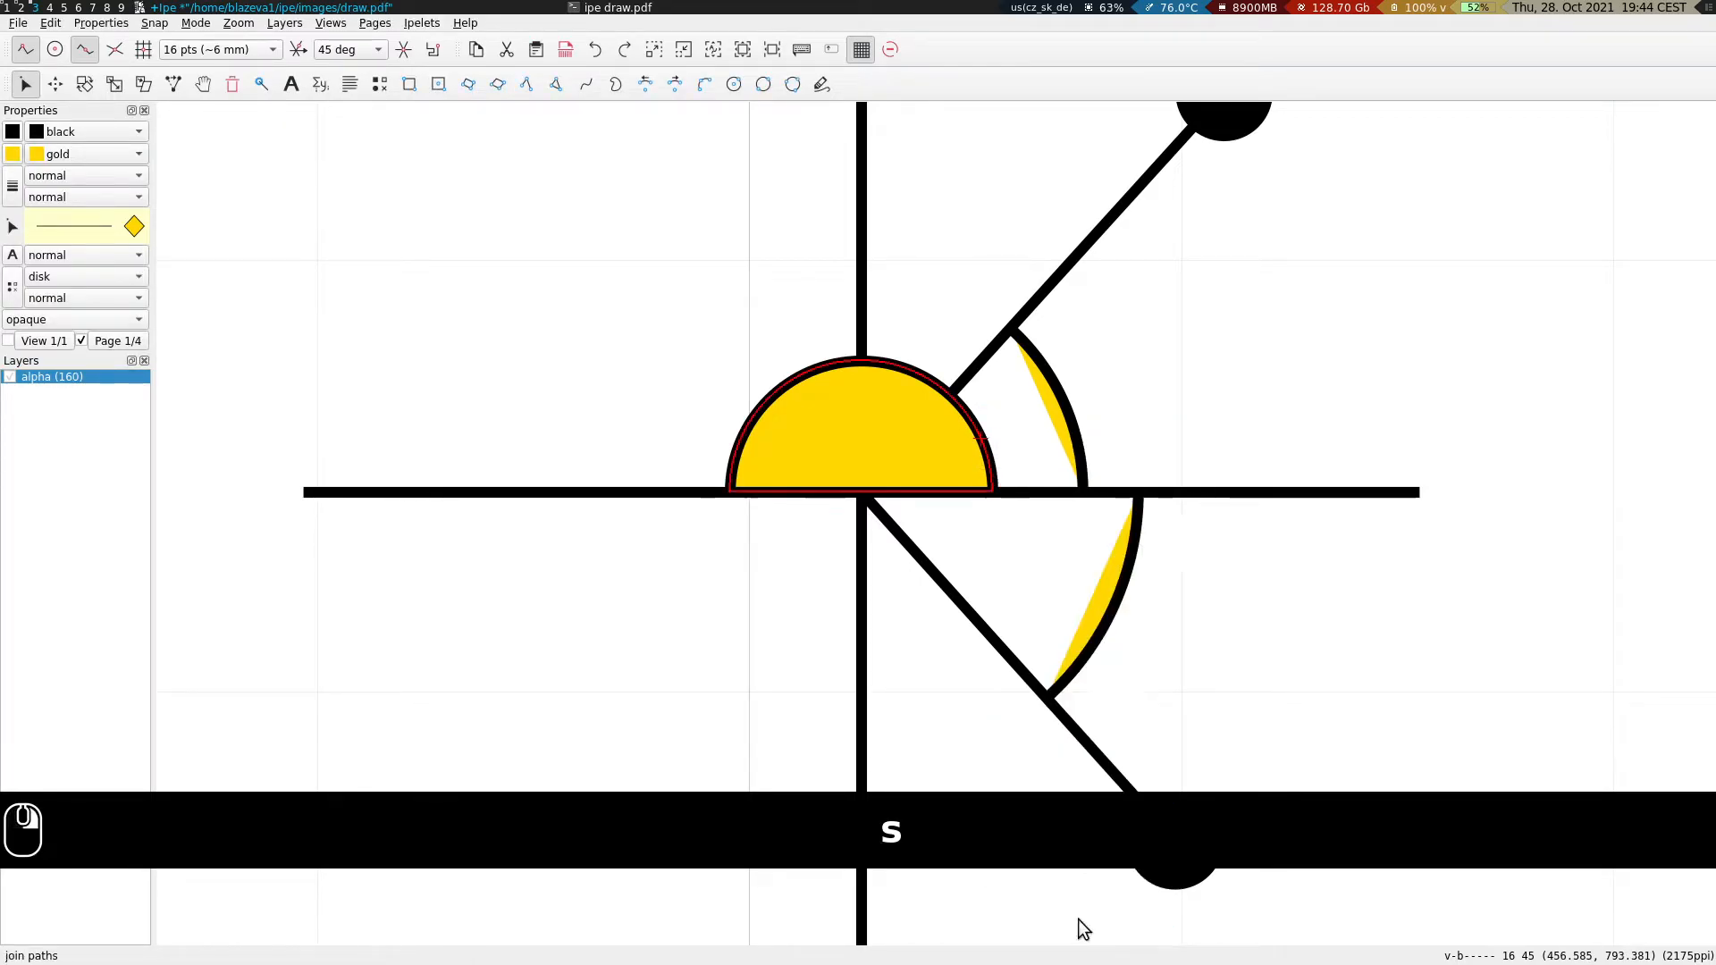
key(ctrl+b)
Connect the upper arc's ends through the axes' crossing, join the paths into a closed sector, and send it to the back.
key(s)
click(1052, 371)
key(s)
click(526, 84)
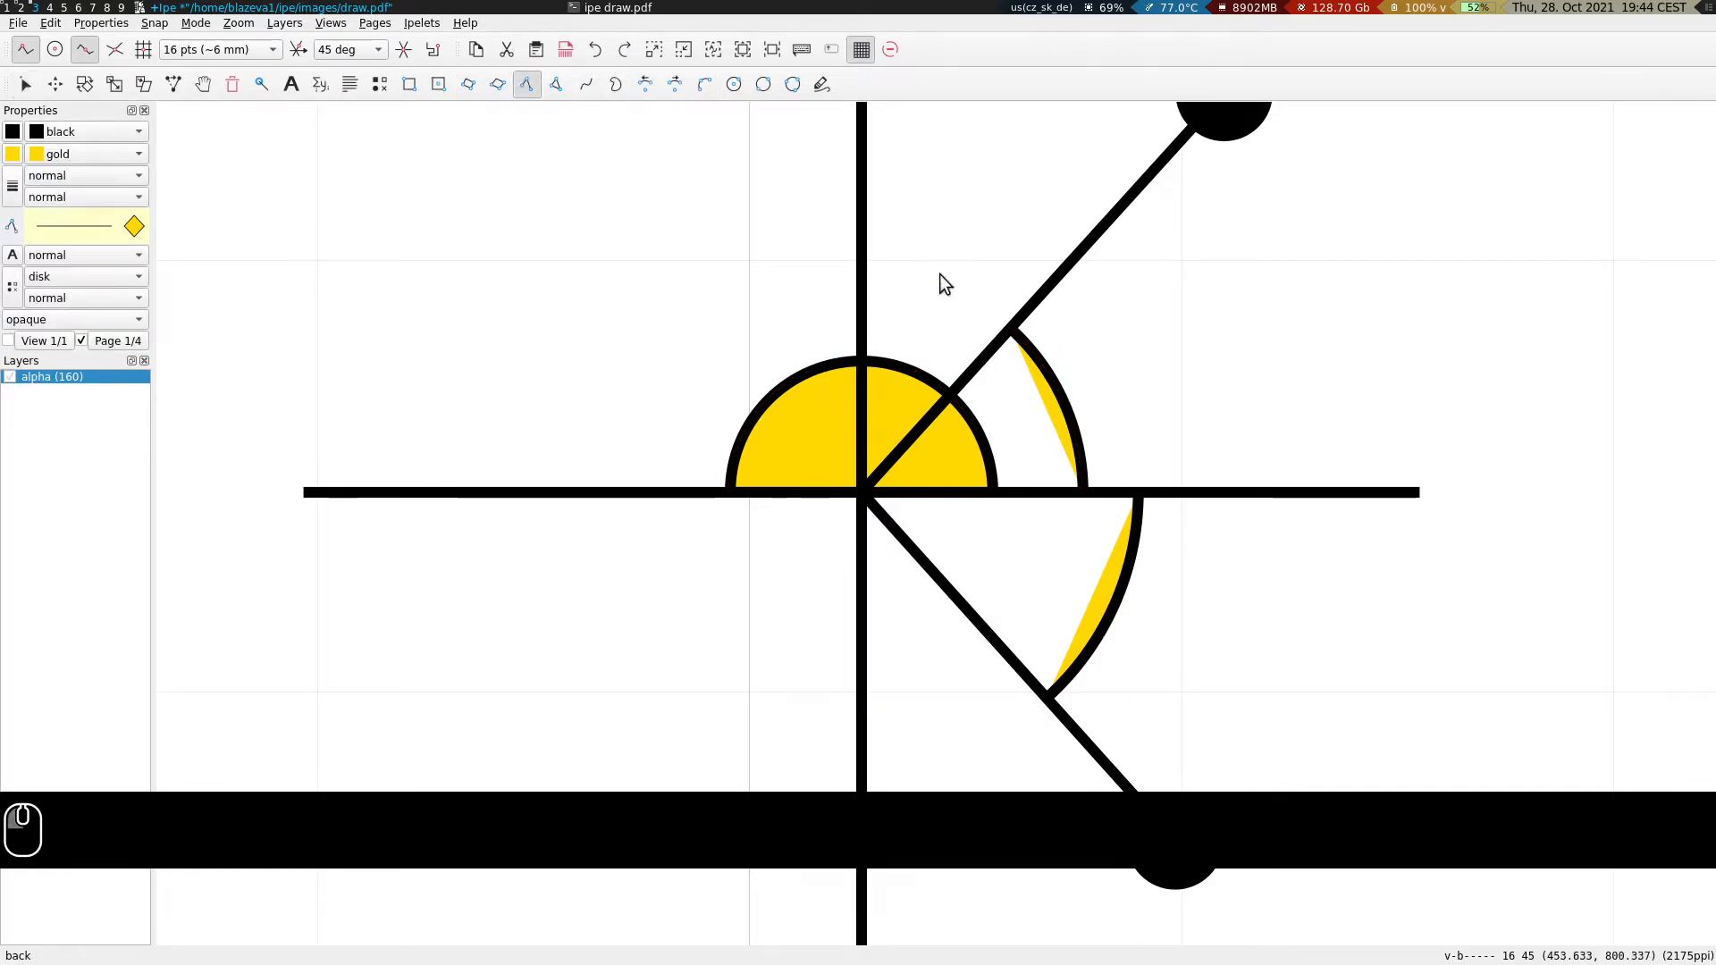
click(1010, 332)
click(860, 492)
right_click(1086, 489)
key(s)
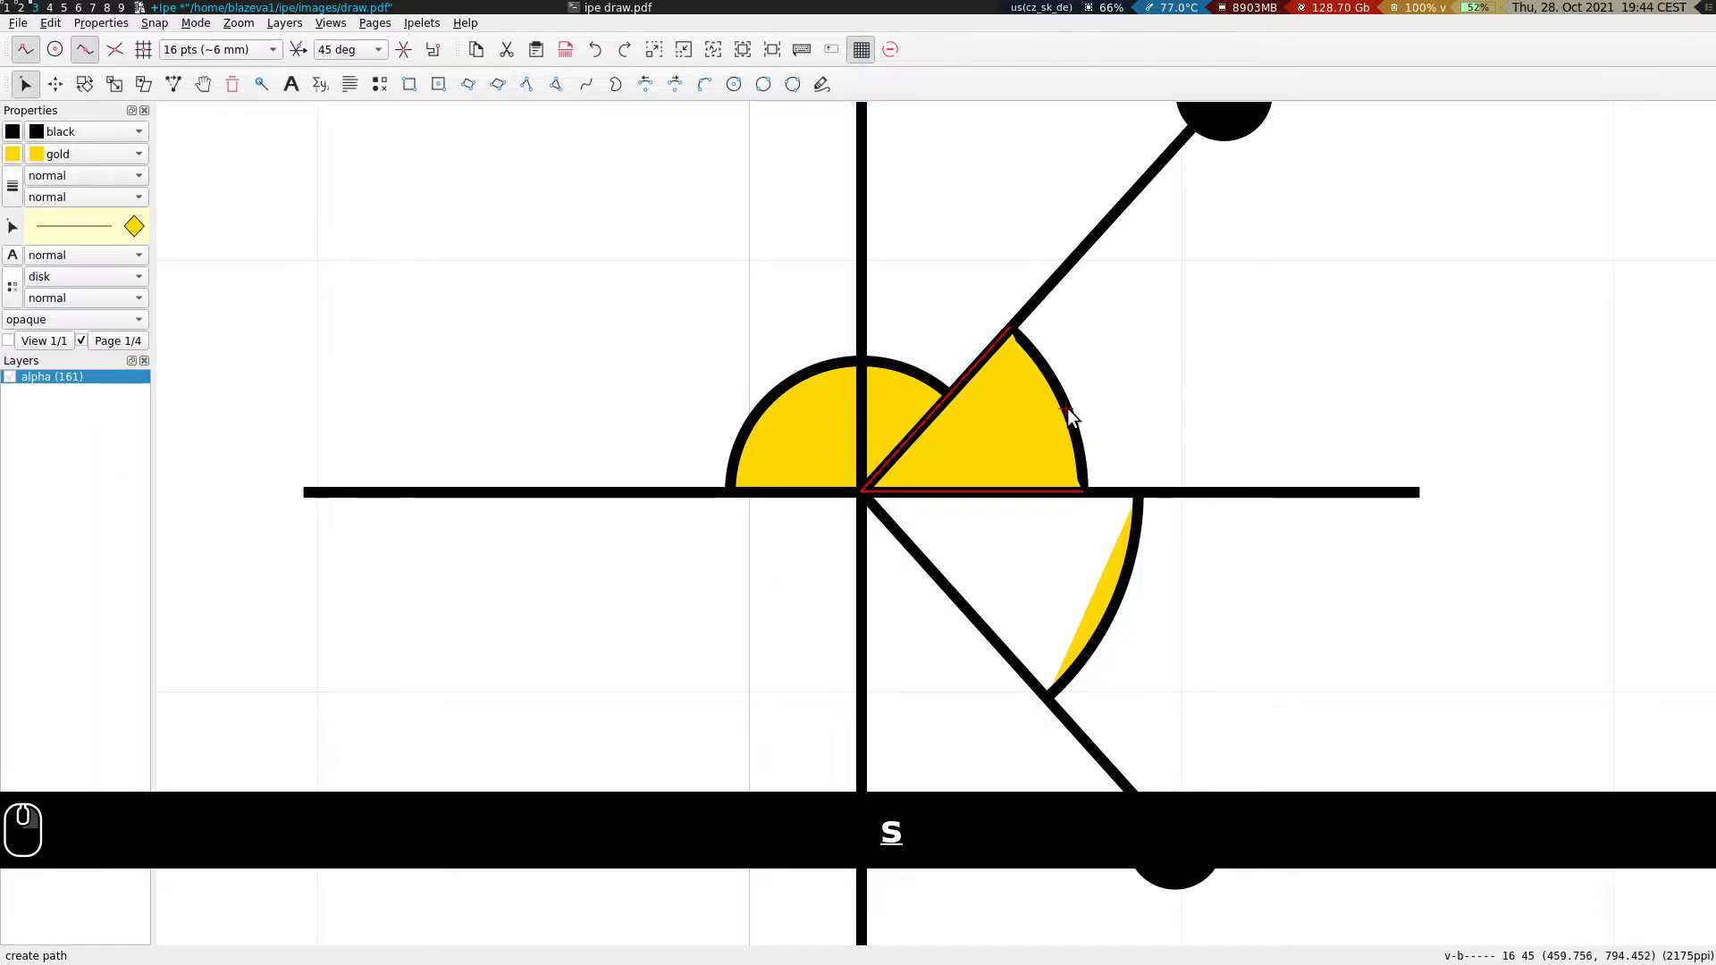
shift+click(1067, 409)
right_click(1103, 383)
click(1208, 868)
key(ctrl+b)
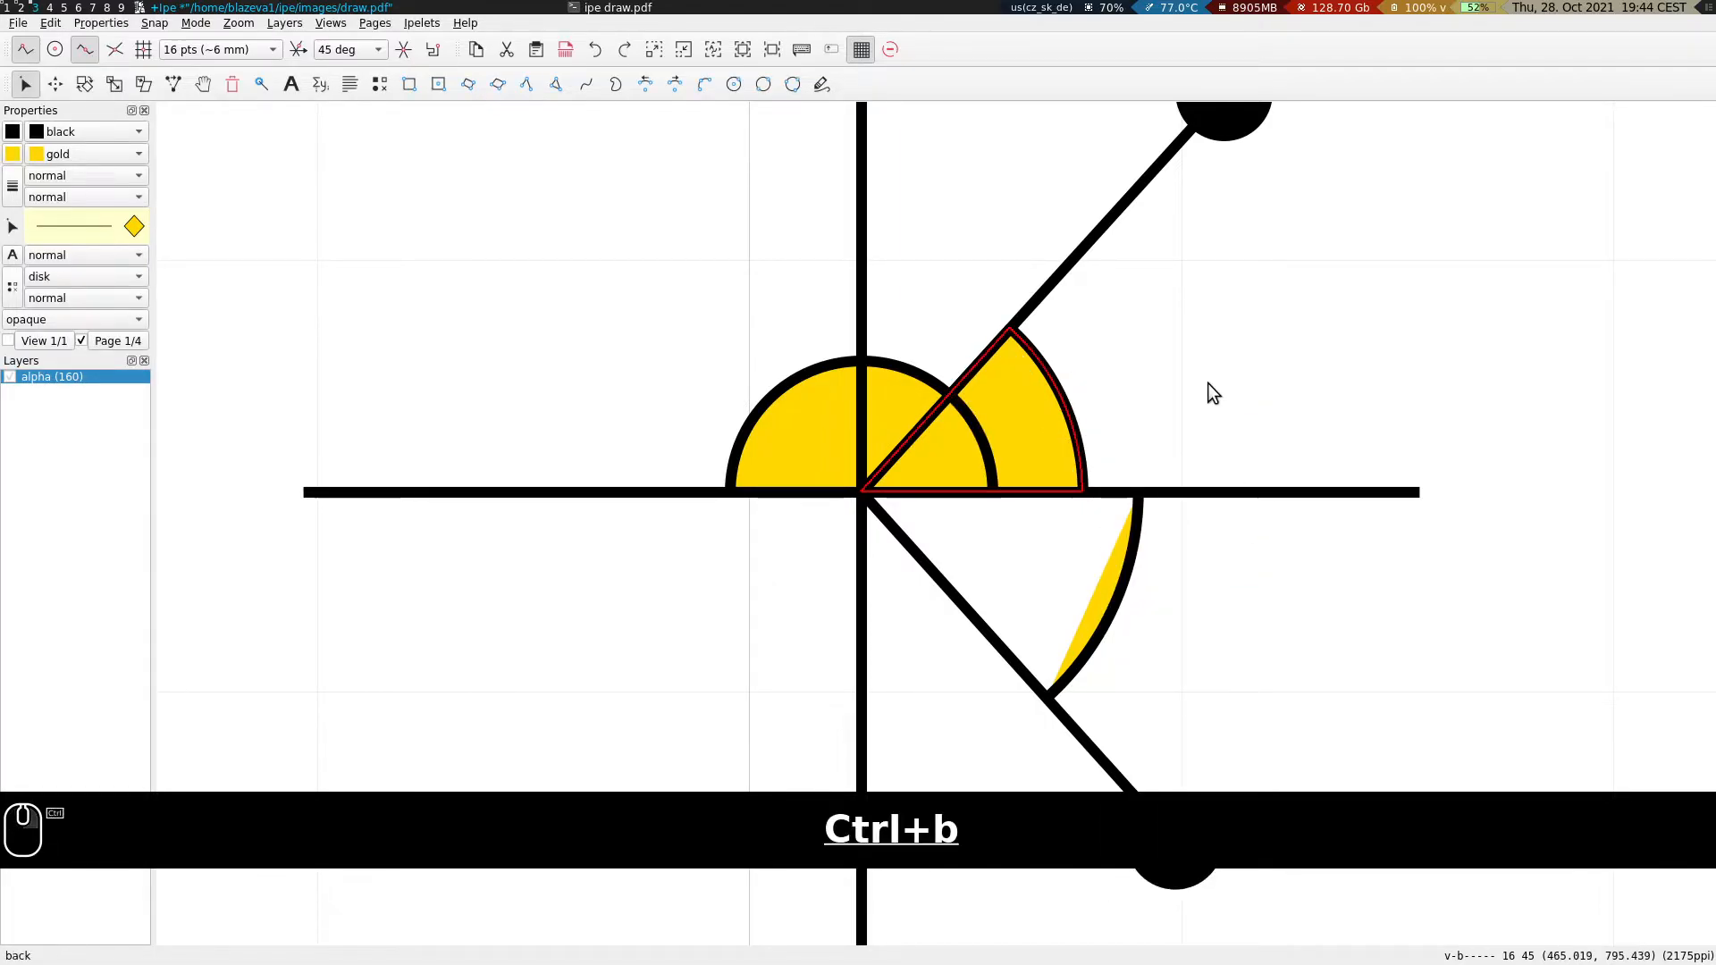
Connect the lower arc's ends through the axes' crossing, join the two paths into one sector, and send it to the back.
key(s)
click(526, 84)
click(1135, 493)
click(863, 494)
right_click(1049, 700)
key(s)
shift+click(1128, 624)
right_click(1178, 596)
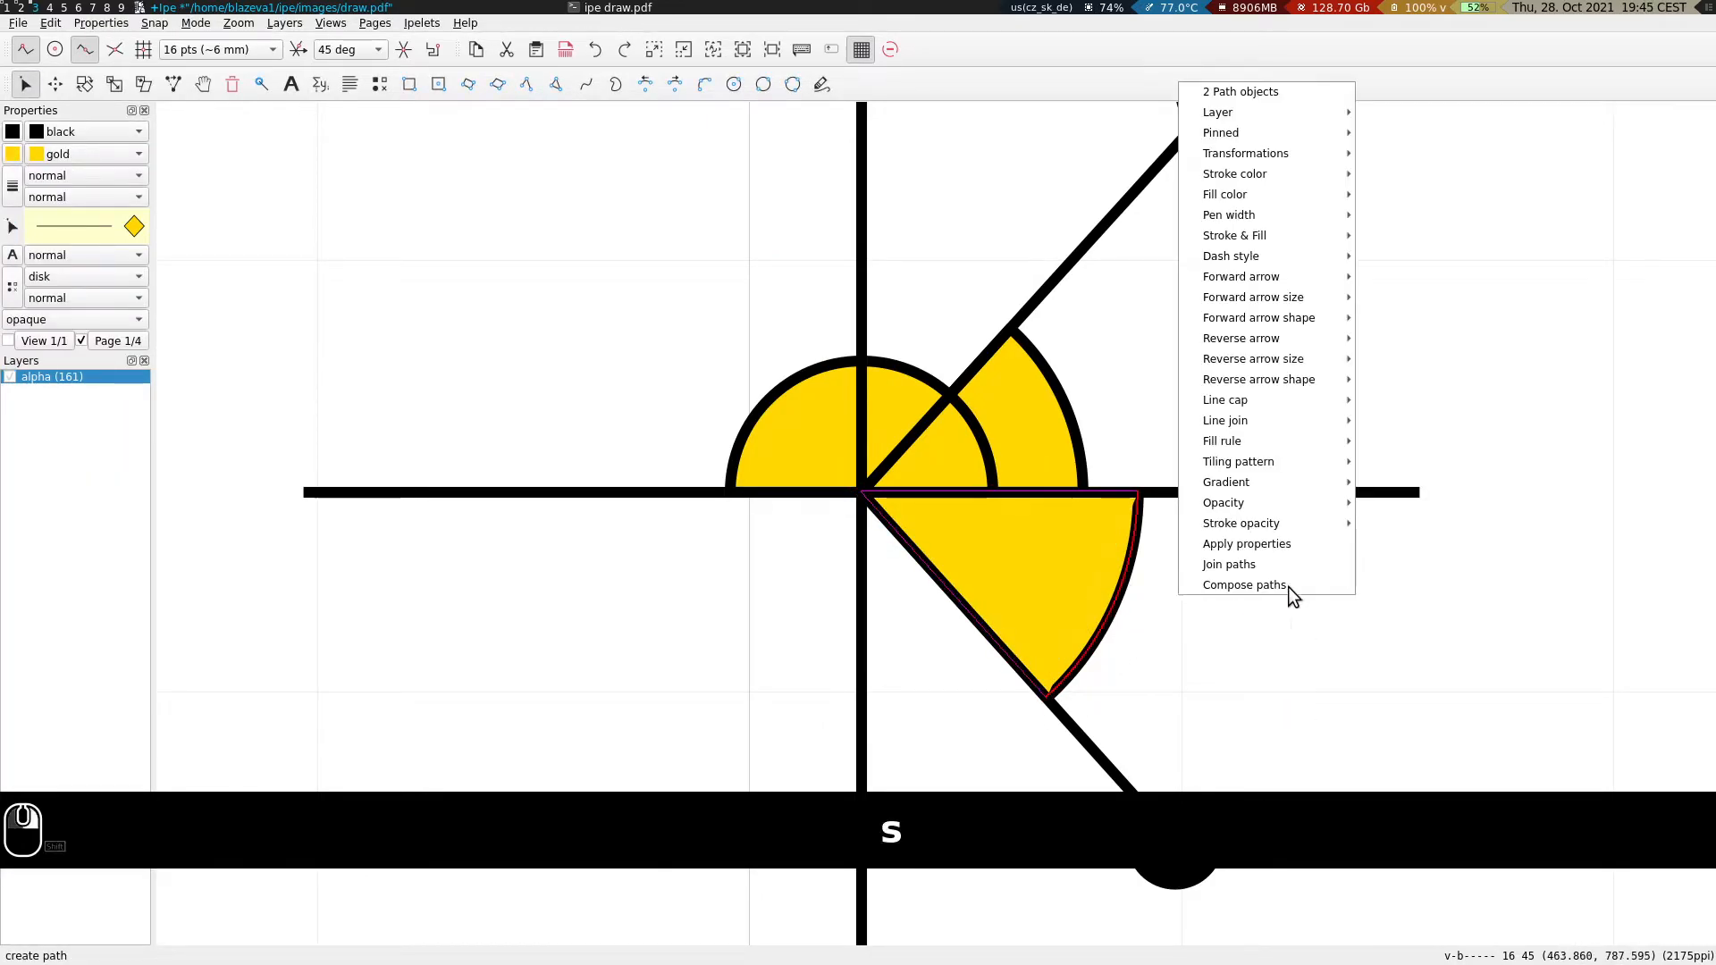
click(1263, 564)
key(ctrl+b)
Set the opacity of the semicircle and both angle sectors to 50%.
key(s)
shift+click(877, 399)
shift+click(1059, 403)
click(62, 319)
click(71, 281)
Fill the sector above the horizontal axis with blue and the sector below it with red.
key(s)
click(1015, 391)
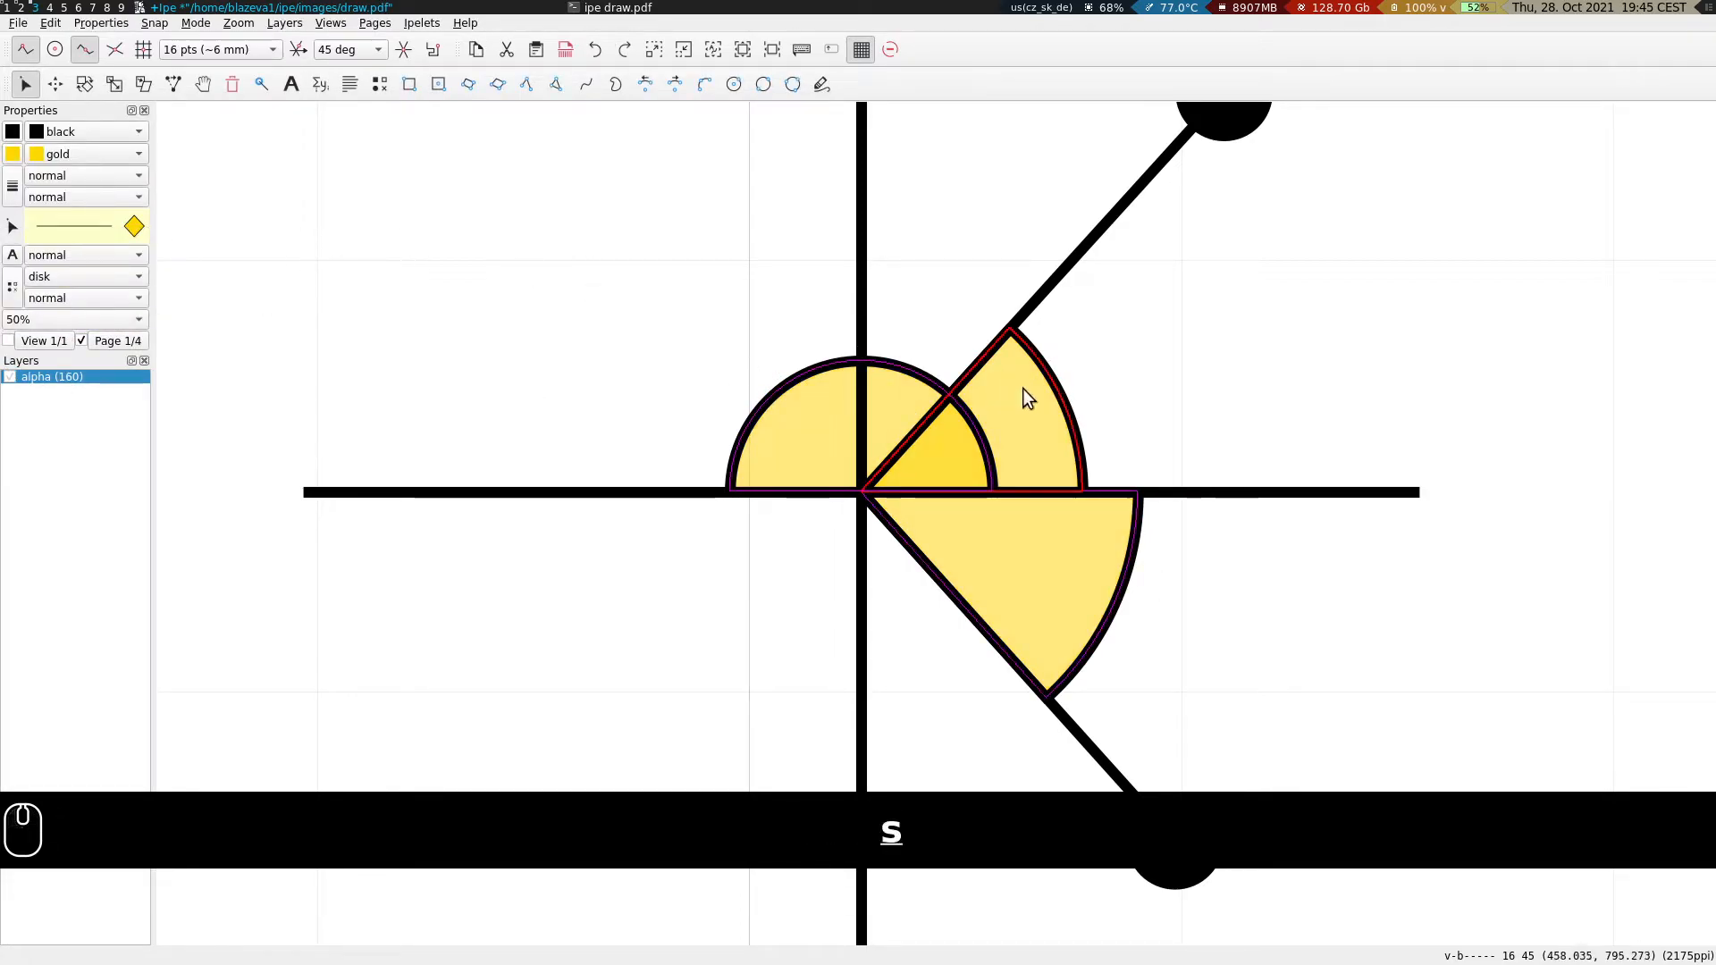
click(61, 155)
click(68, 52)
key(s)
click(1086, 563)
click(86, 154)
click(76, 133)
key(s)
click(630, 308)
Add the math label \pi in the copy of figure 10 and move it above the yellow semicircle's left end.
scroll(616, 309, down, 2)
drag(1005, 296, 1052, 334)
key(s)
click(536, 225)
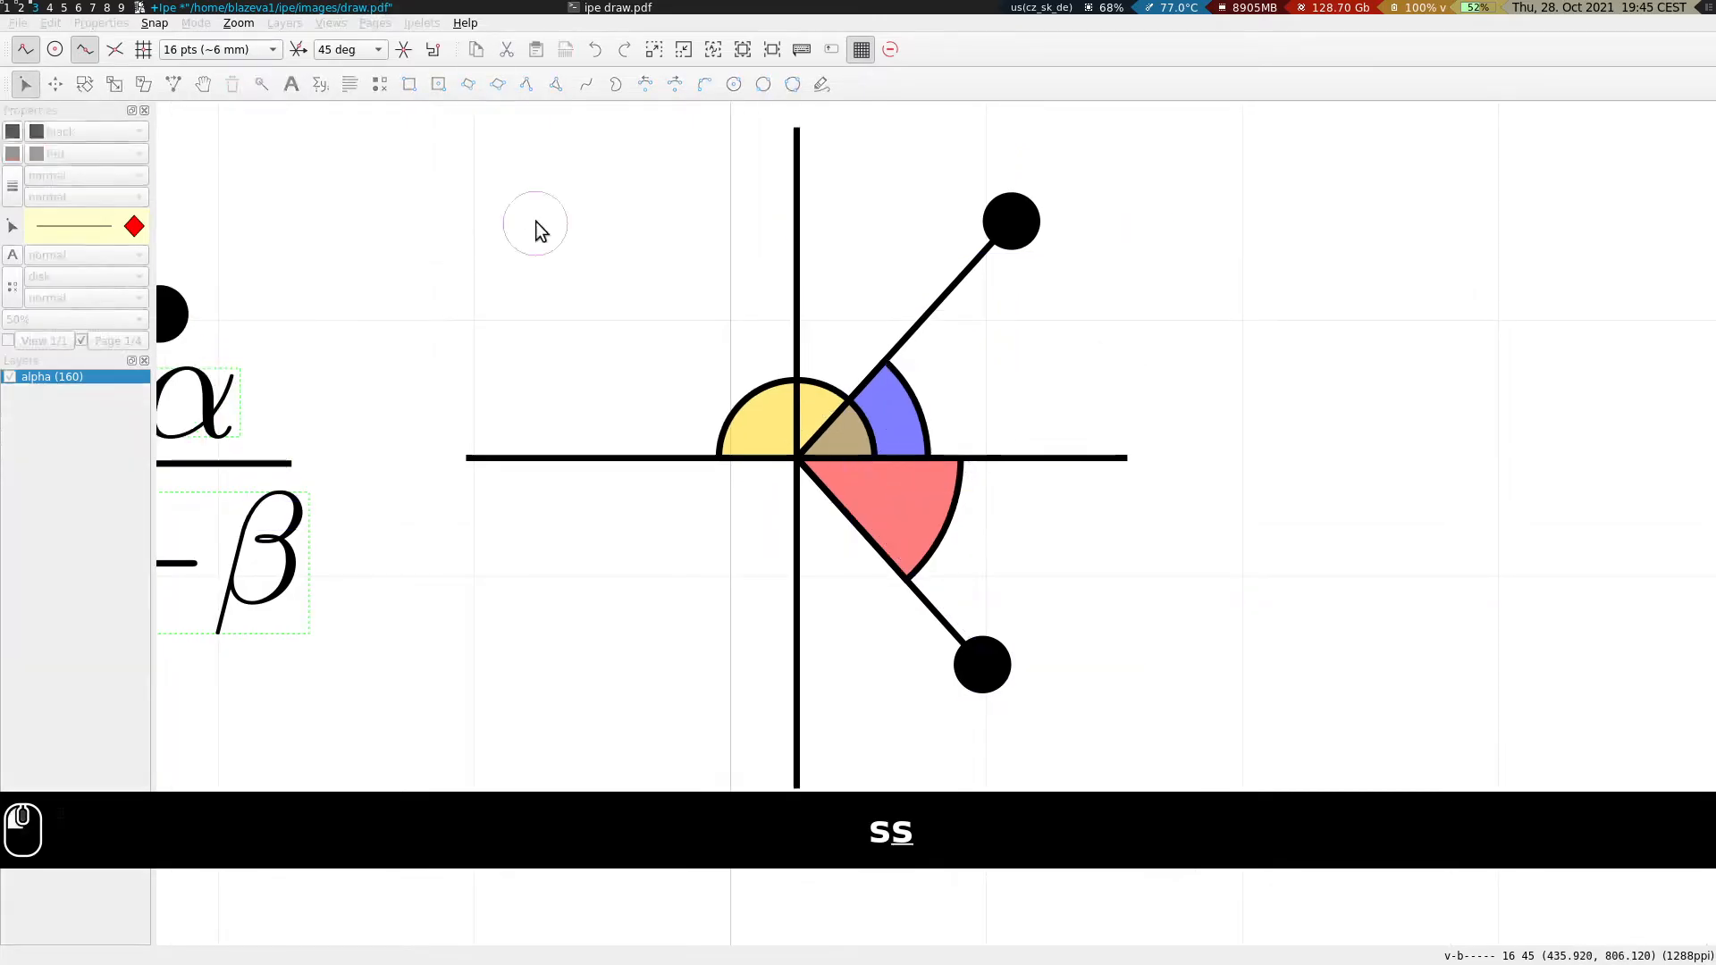
click(319, 83)
drag(401, 199, 711, 220)
scroll(406, 174, down, 3)
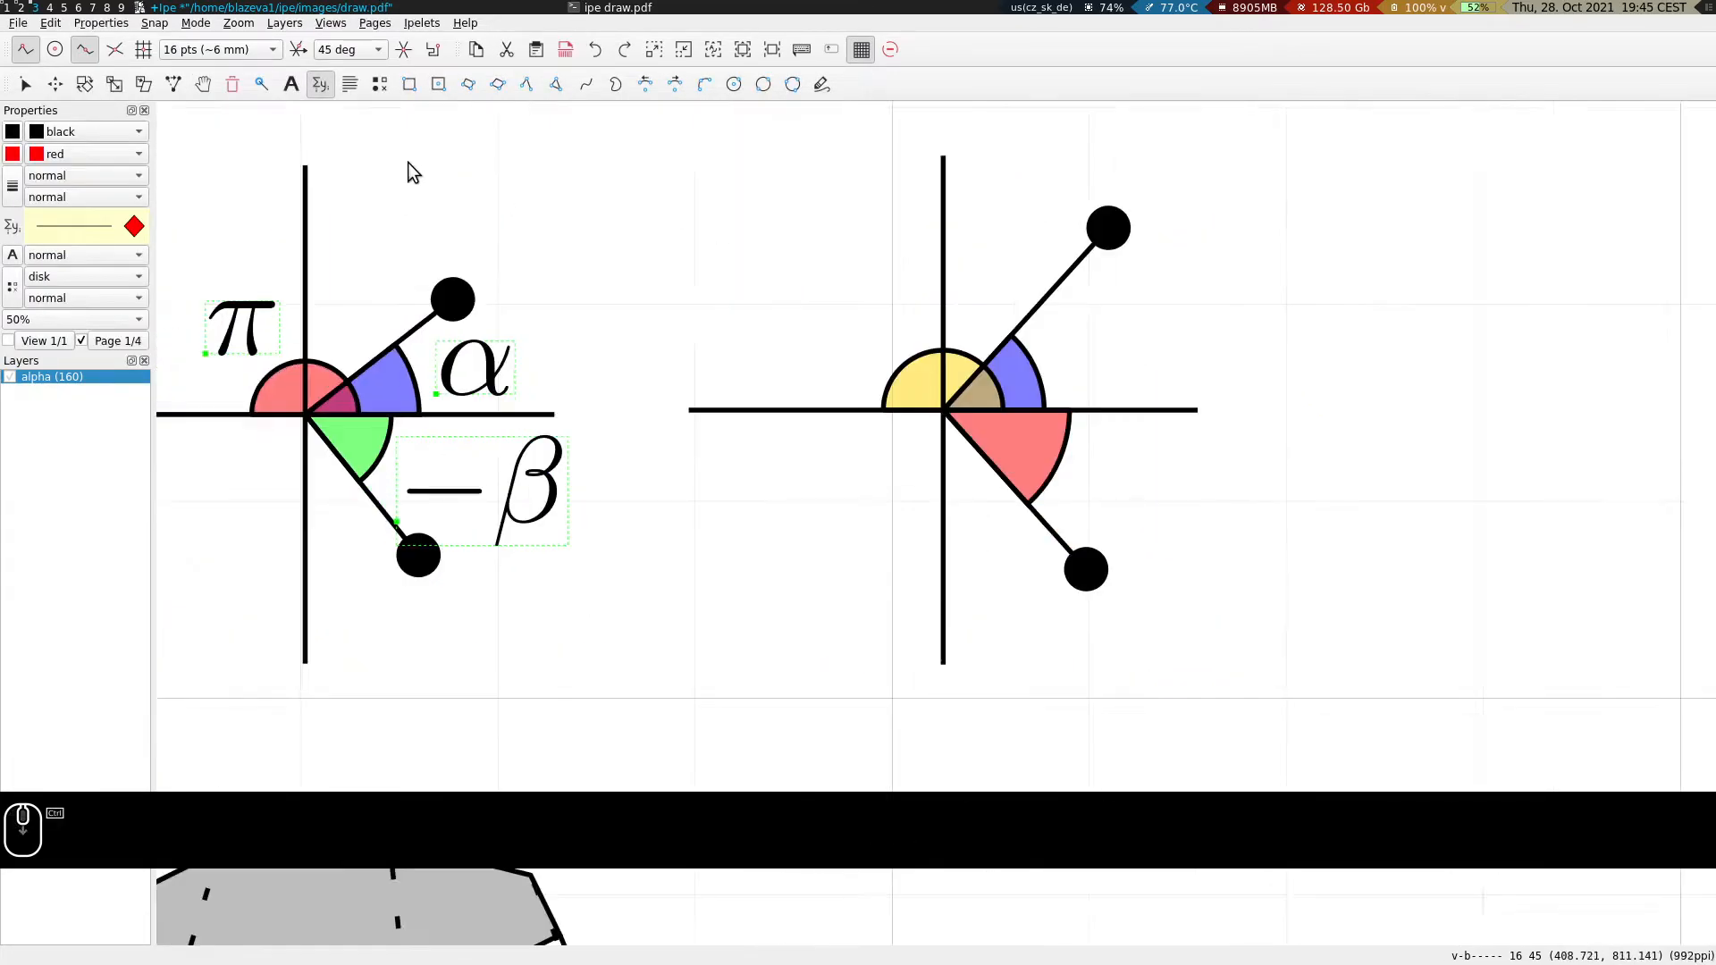
click(855, 324)
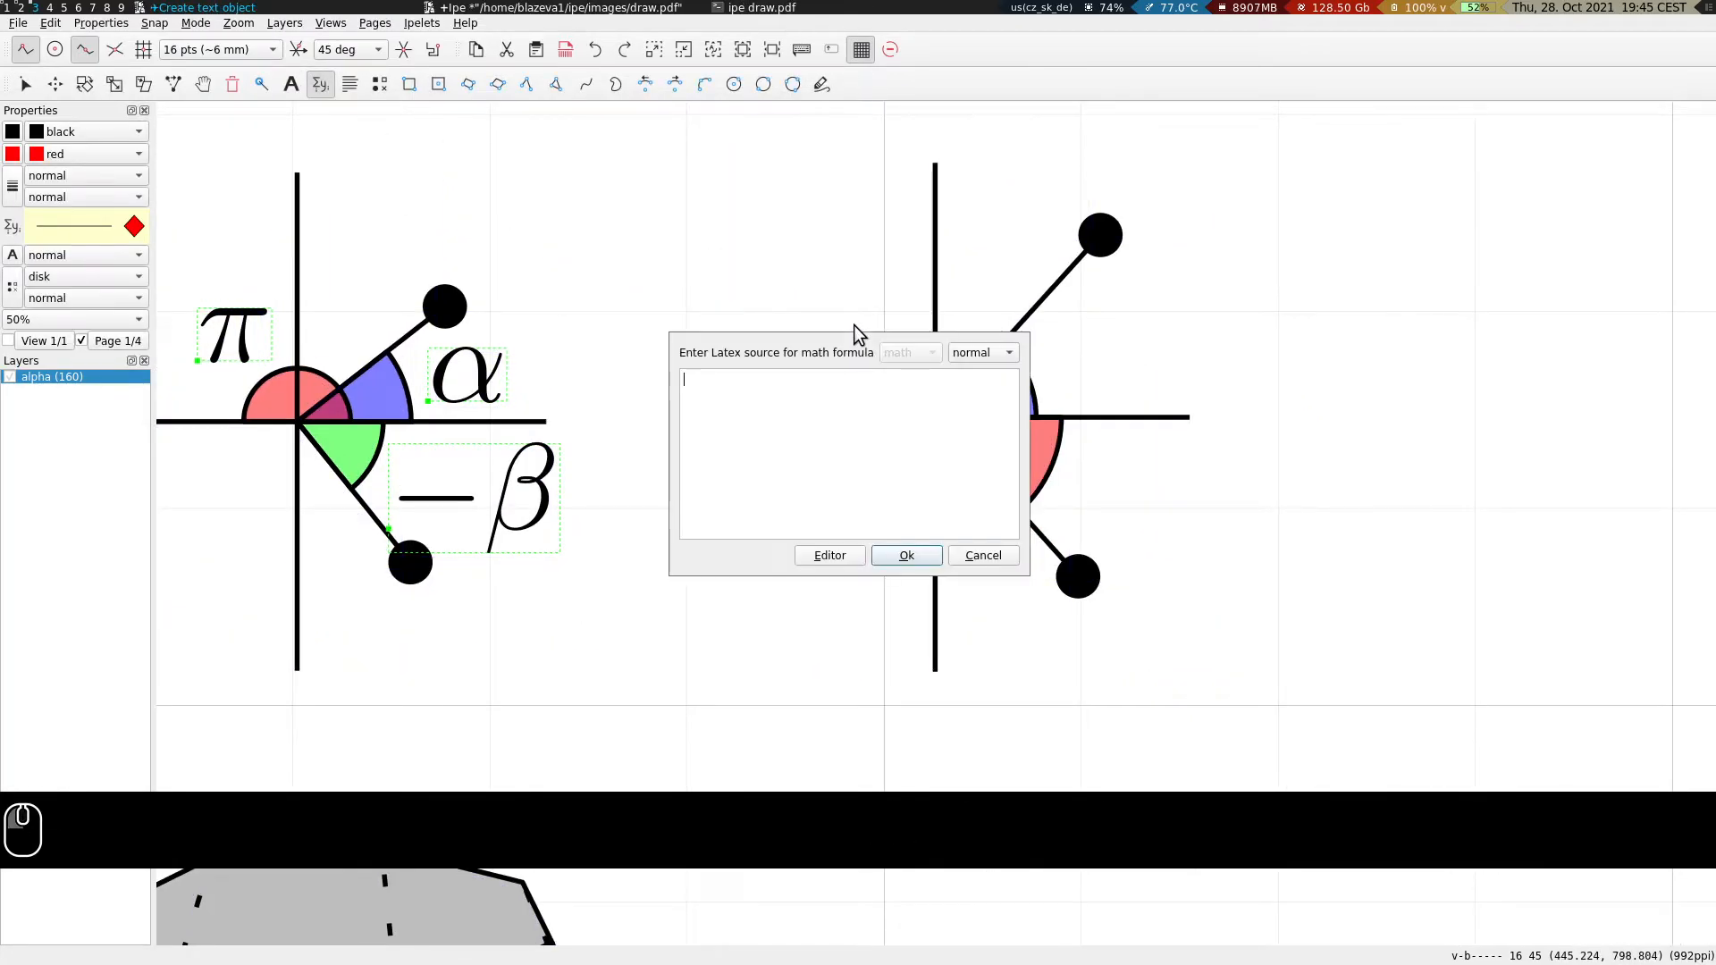
text(\pi)
key(ctrl+Return)
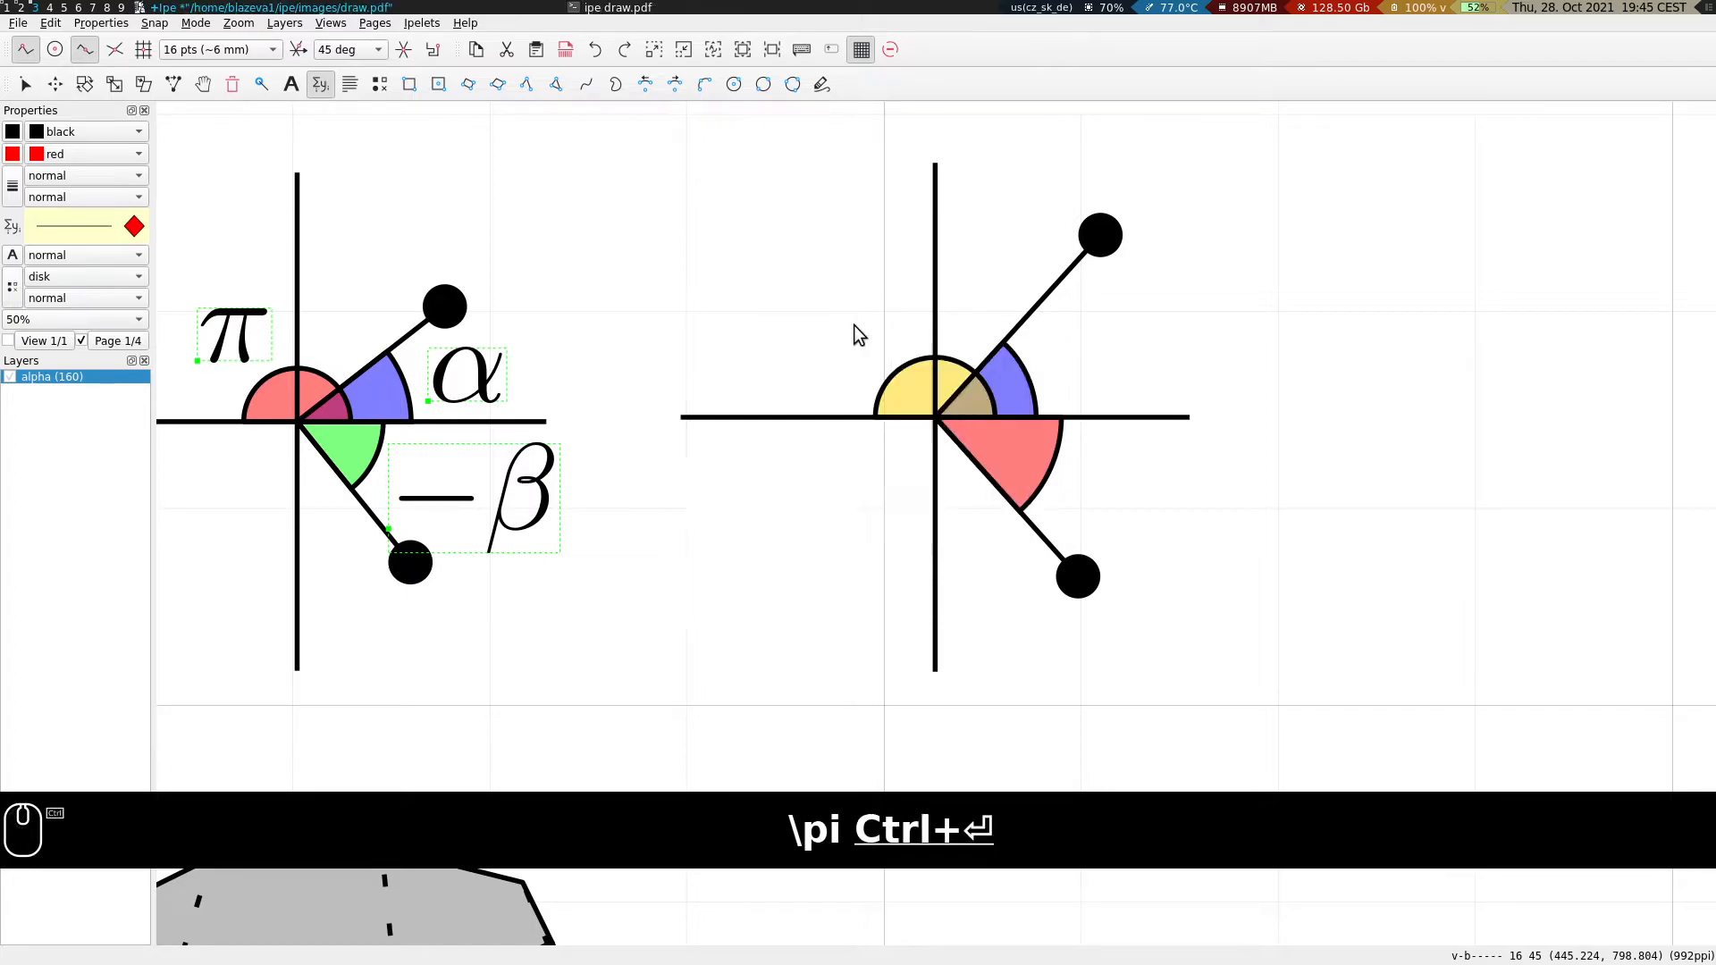
key(t)
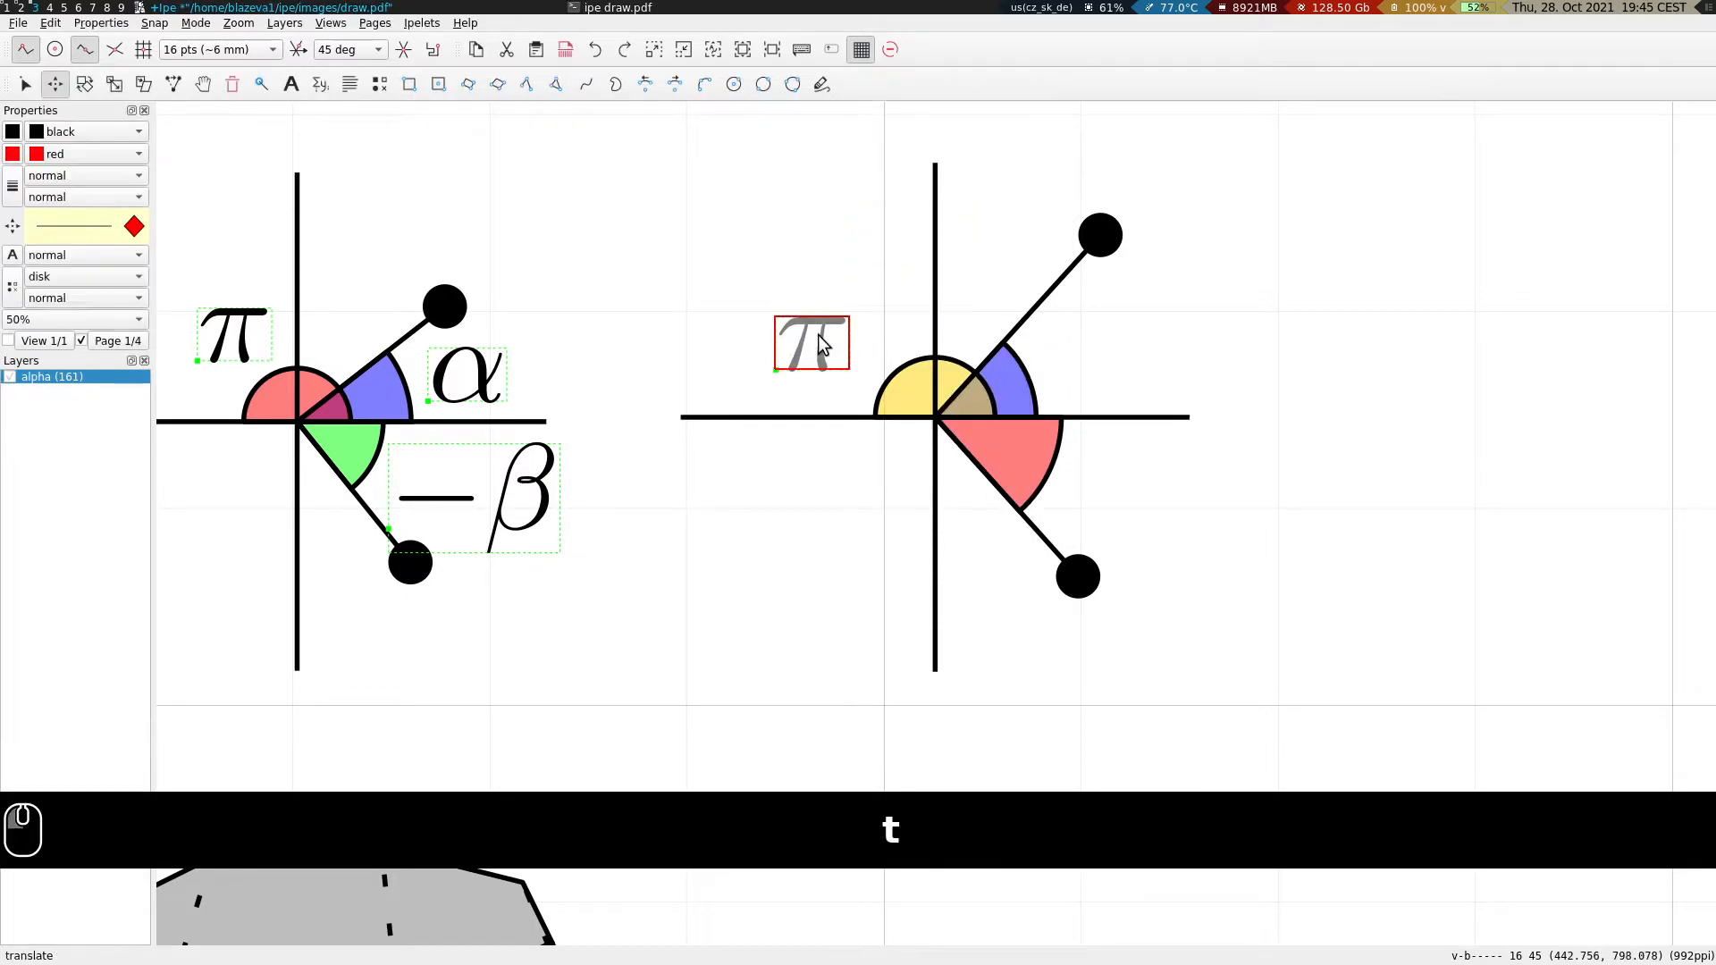
Add the math labels \alpha beside the blue sector and -\beta beside the red sector.
click(313, 84)
click(1075, 369)
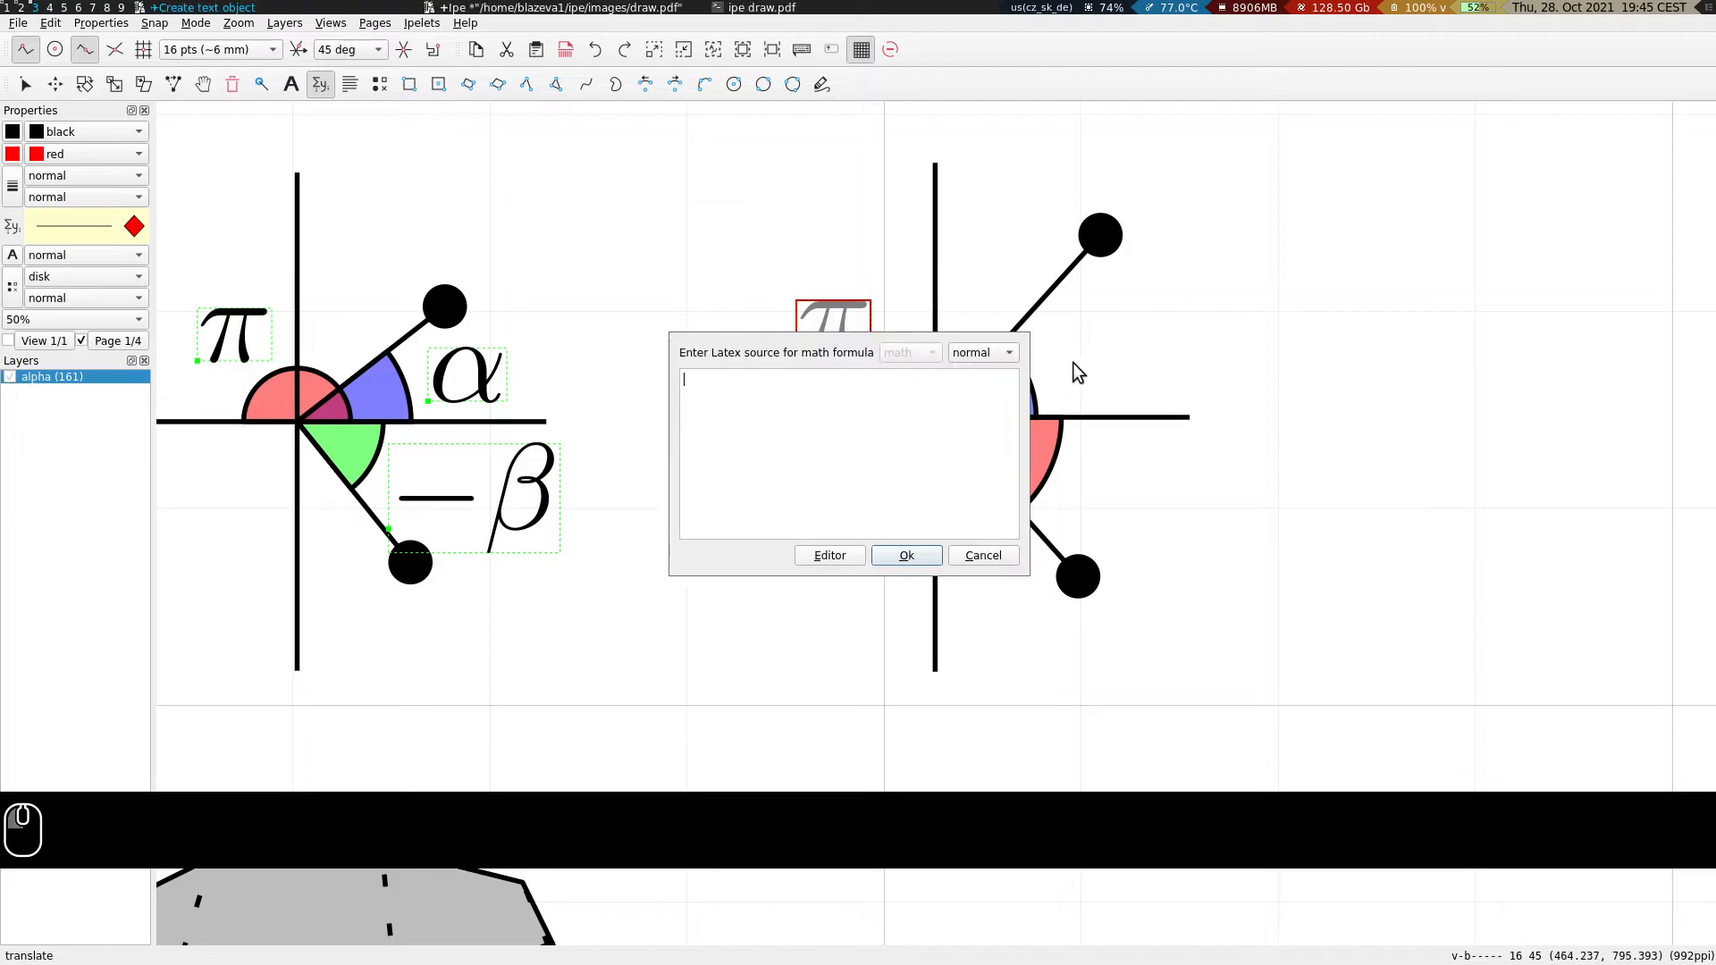
text(\alpha)
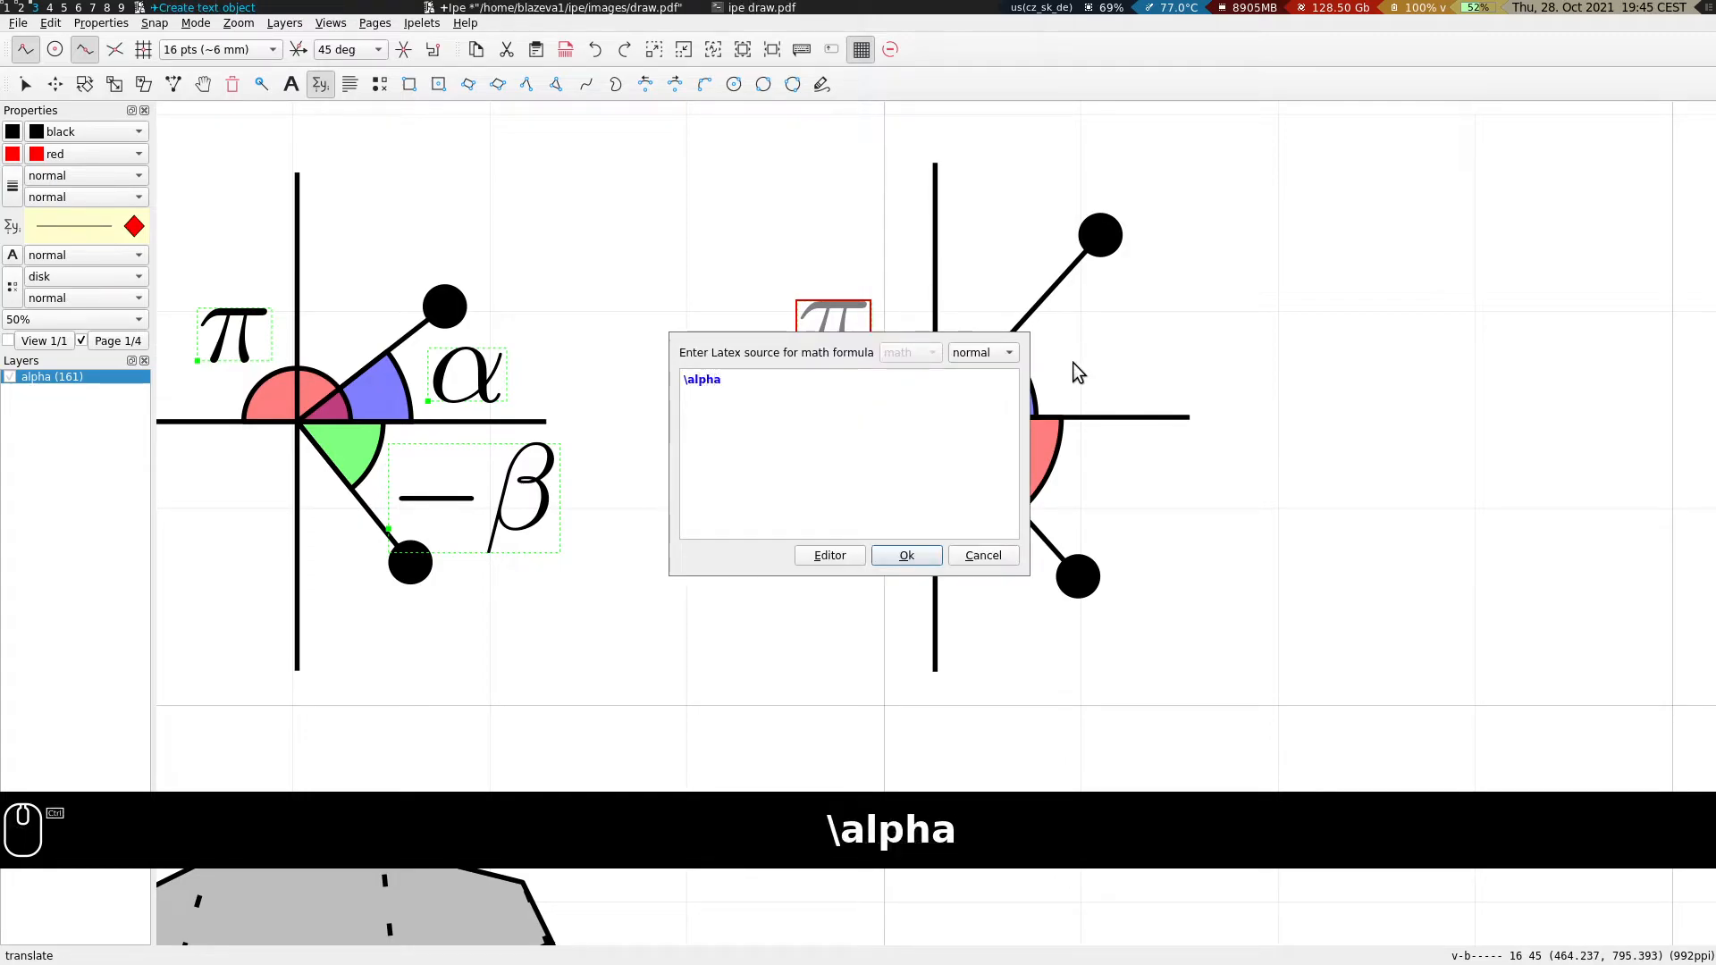
key(ctrl+Return)
click(1103, 464)
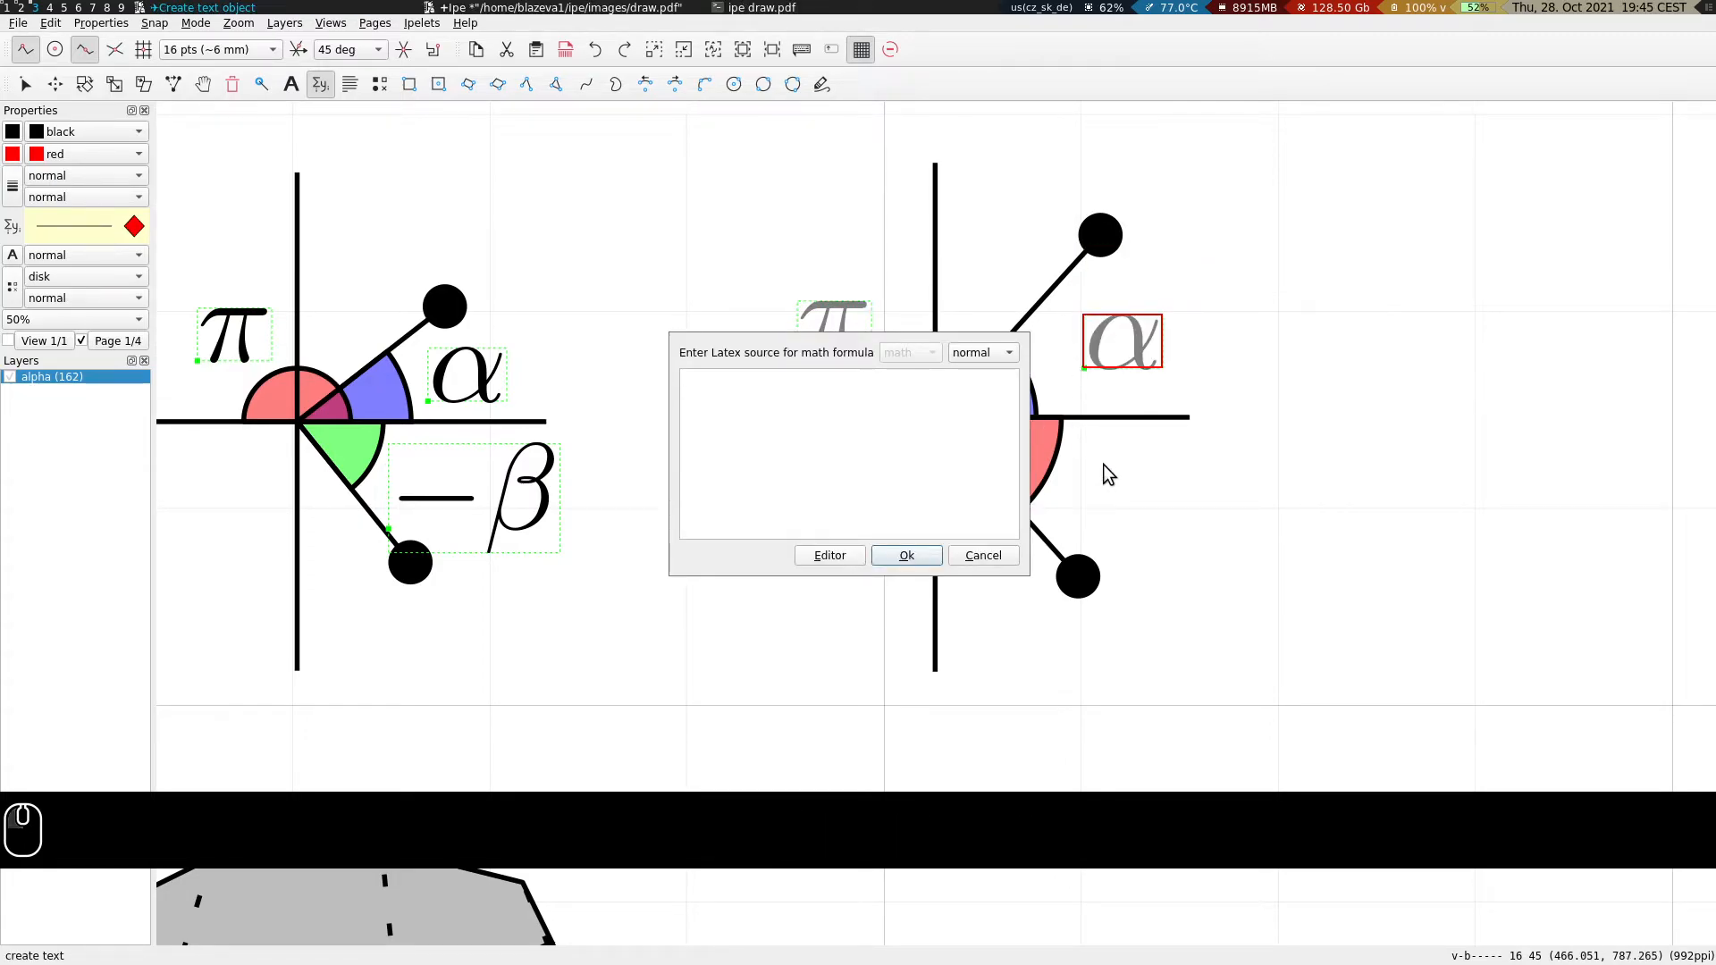
text(-\beta)
key(ctrl+Return)
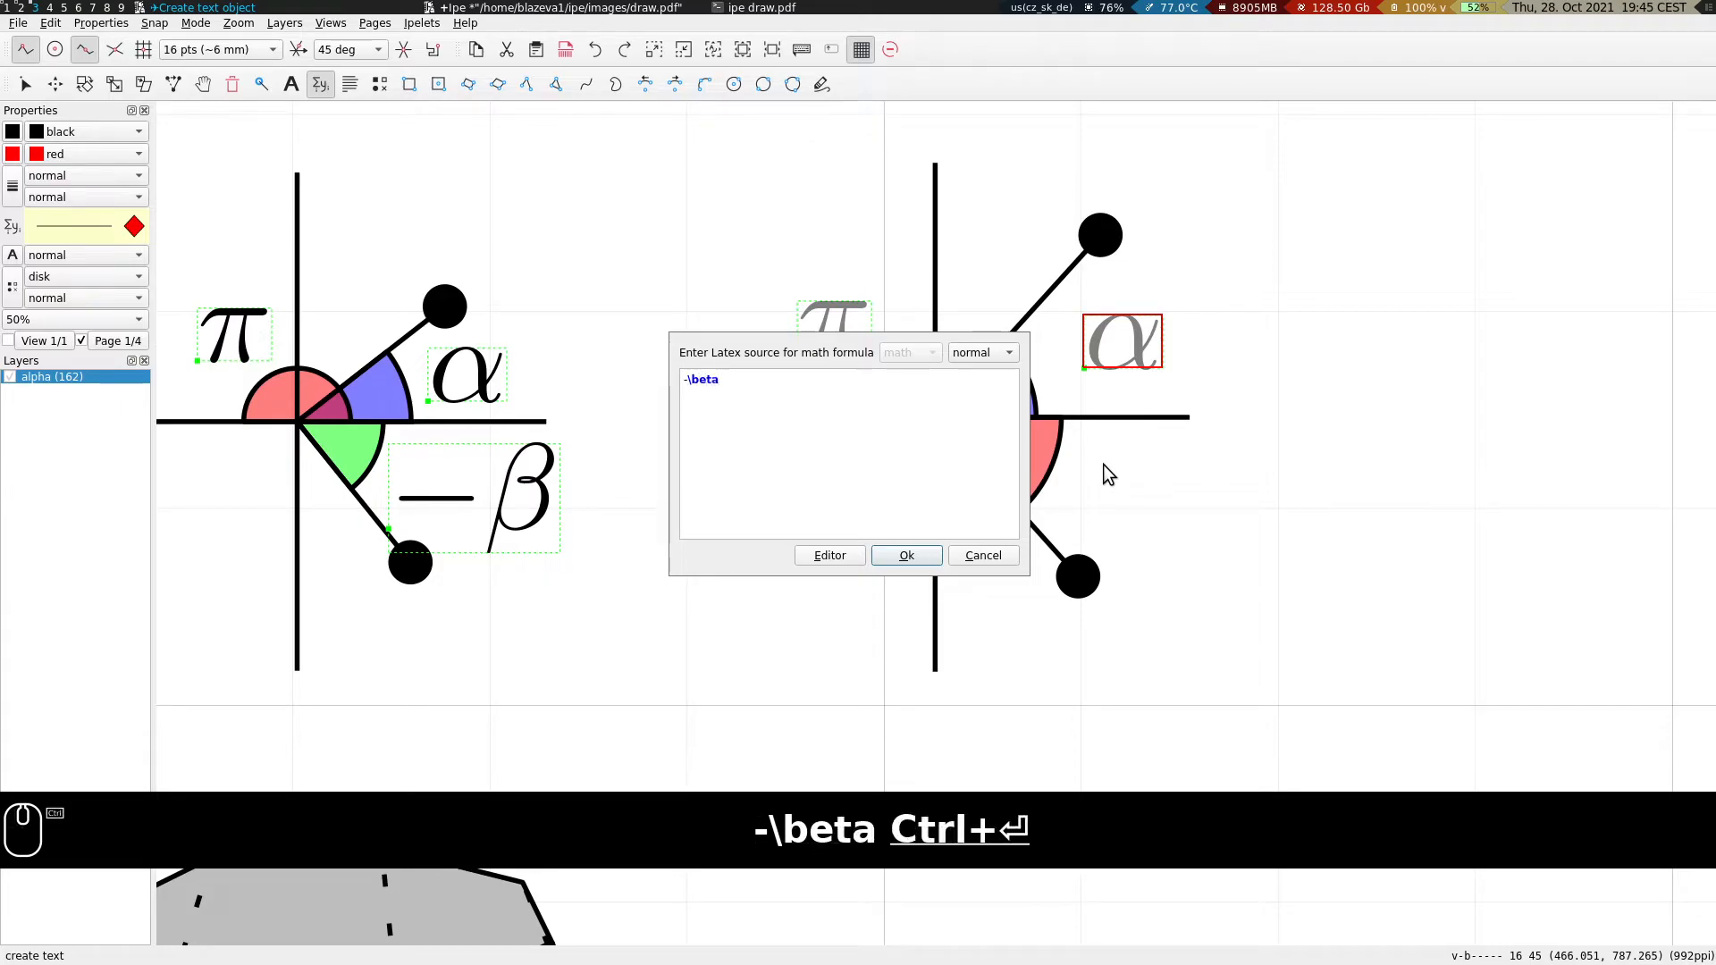
Make the three Greek-letter labels in the copy of figure 10 opaque.
key(s)
shift+click(1149, 330)
shift+click(831, 327)
click(49, 322)
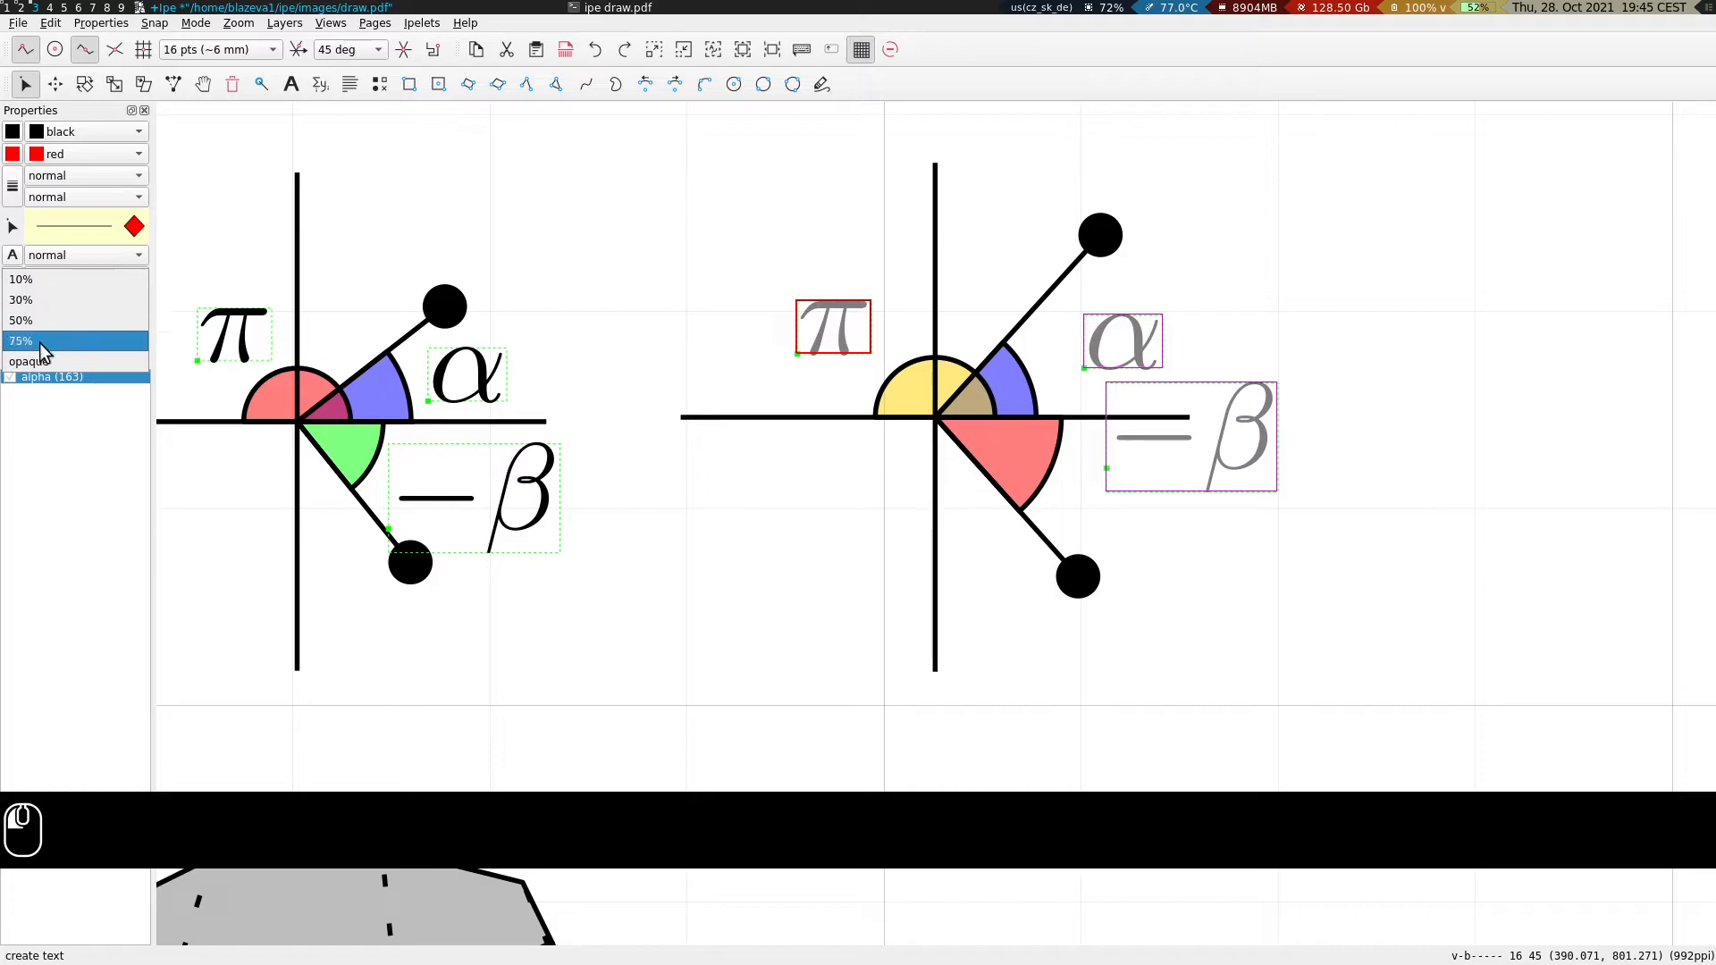
click(41, 344)
Move the −β label below the horizontal axis beside the red sector, and shift the α and π labels closer to their sectors.
key(s)
key(t)
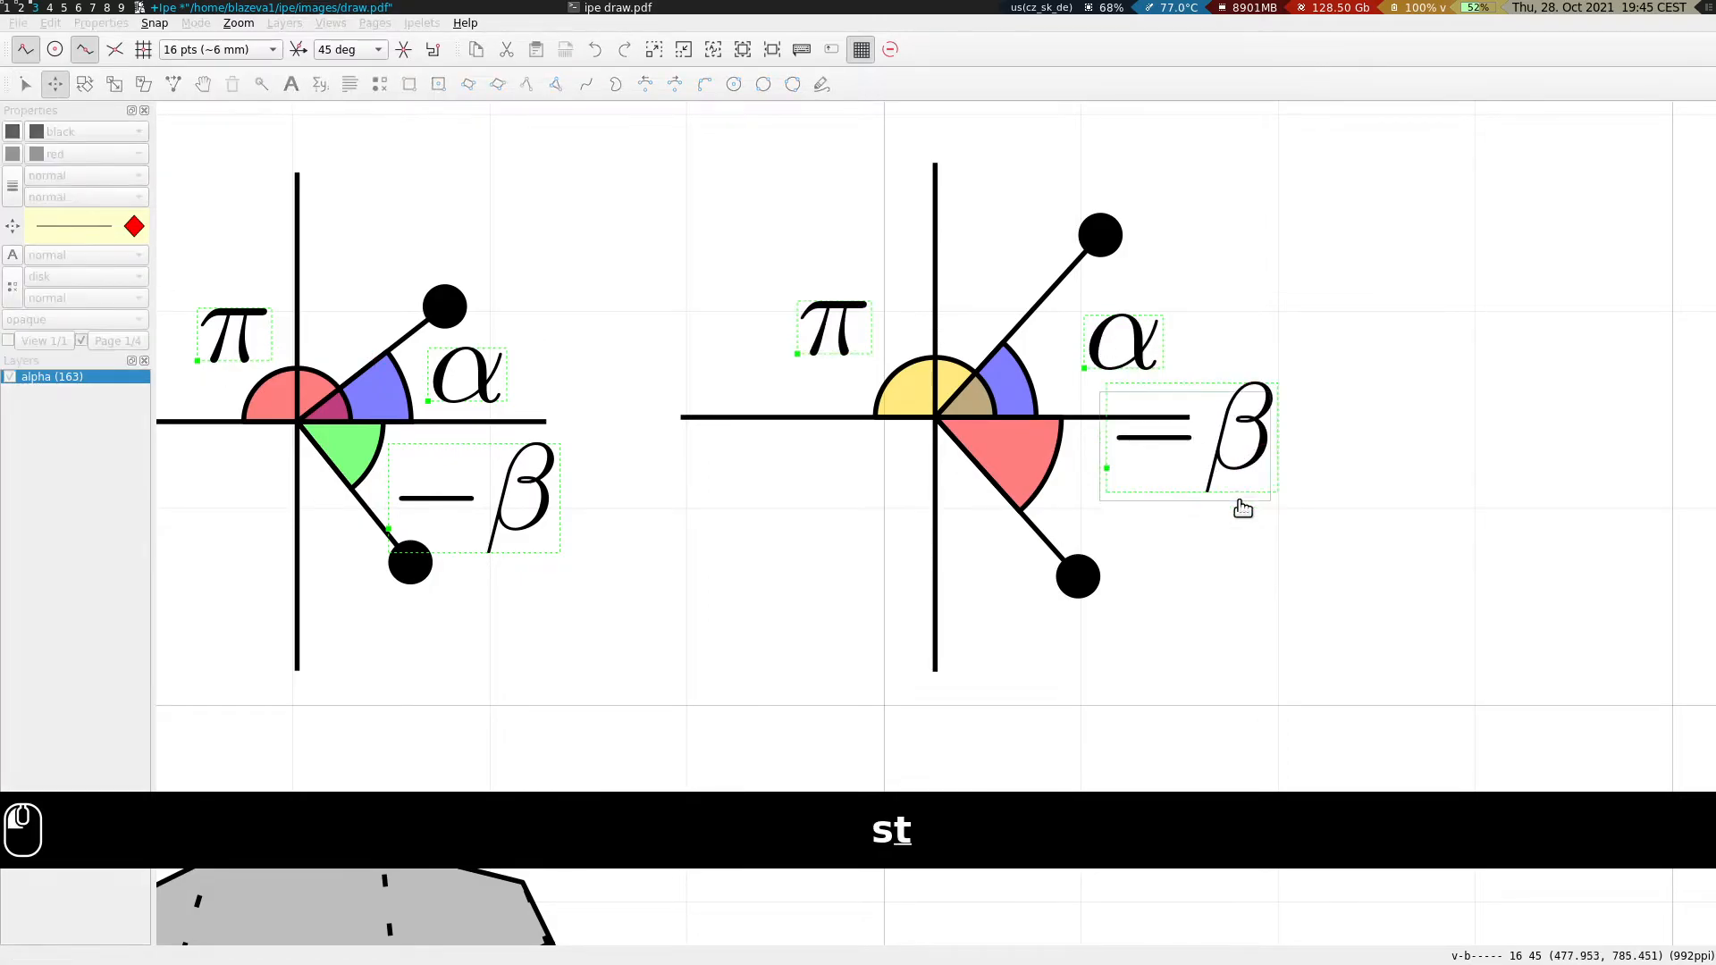
drag(1249, 487, 1225, 530)
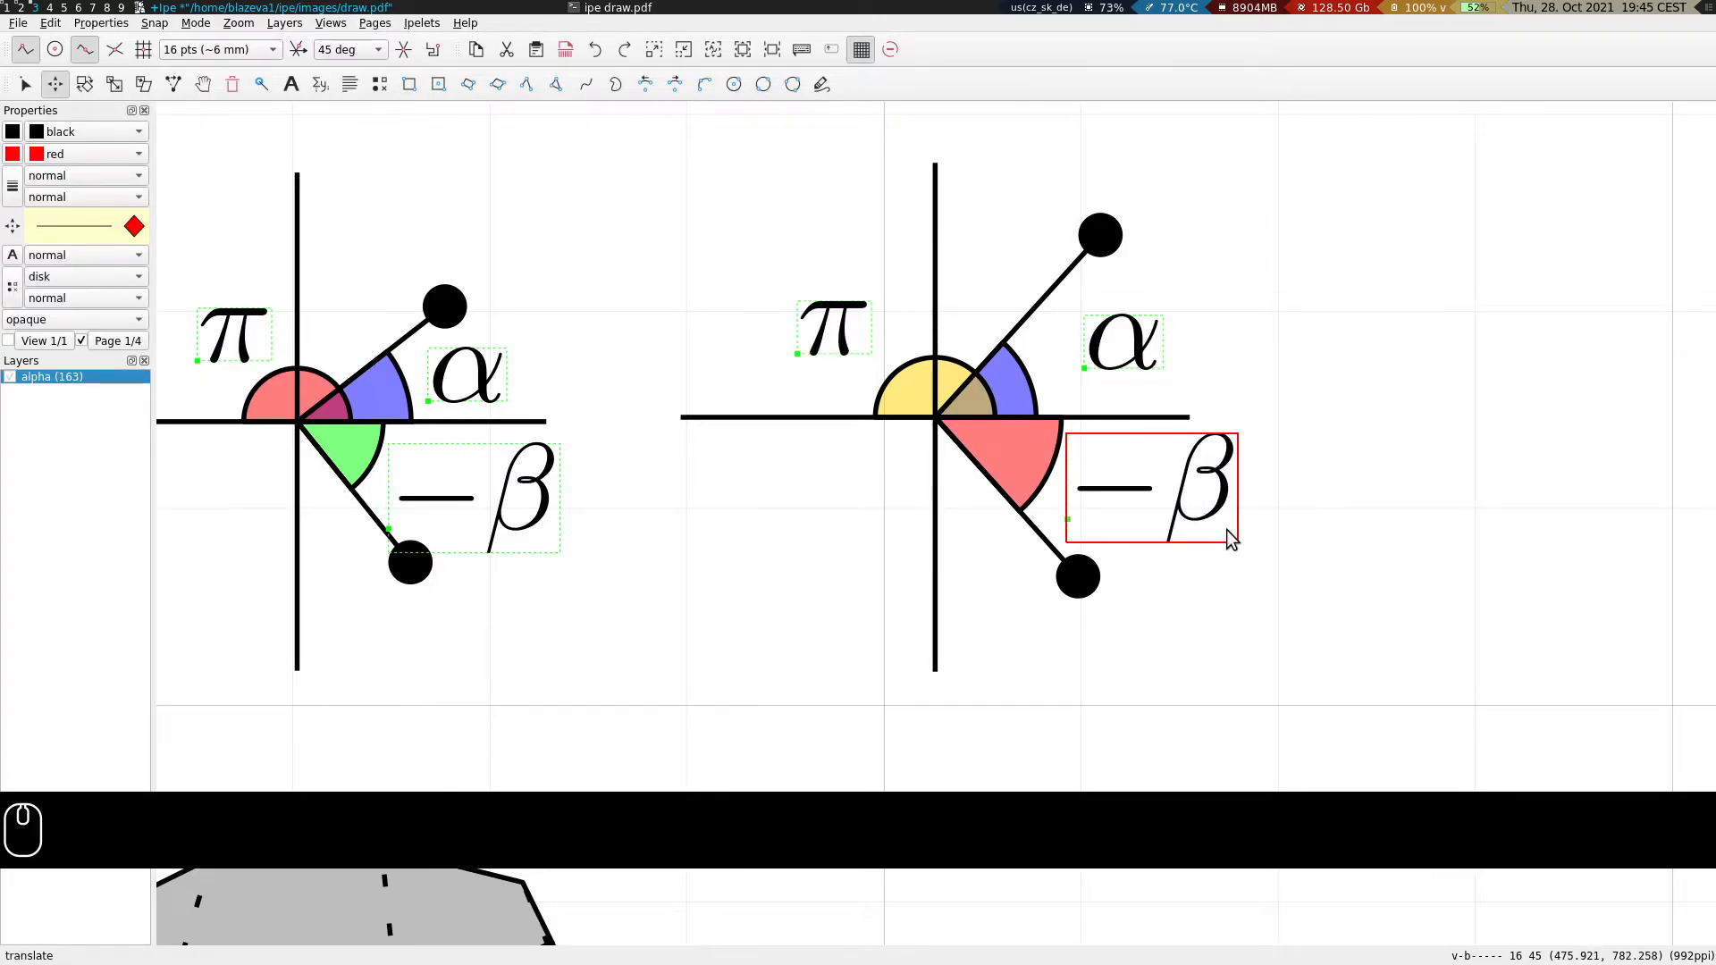
key(s)
click(1133, 369)
key(t)
drag(1133, 368, 1103, 374)
key(s)
click(831, 357)
key(t)
drag(831, 357, 852, 359)
key(s)
click(1208, 525)
key(t)
drag(1201, 528, 1188, 532)
key(s)
click(1341, 331)
Draw a circle beside the original of figure 11 and fill it with gold.
scroll(1353, 303, down, 3)
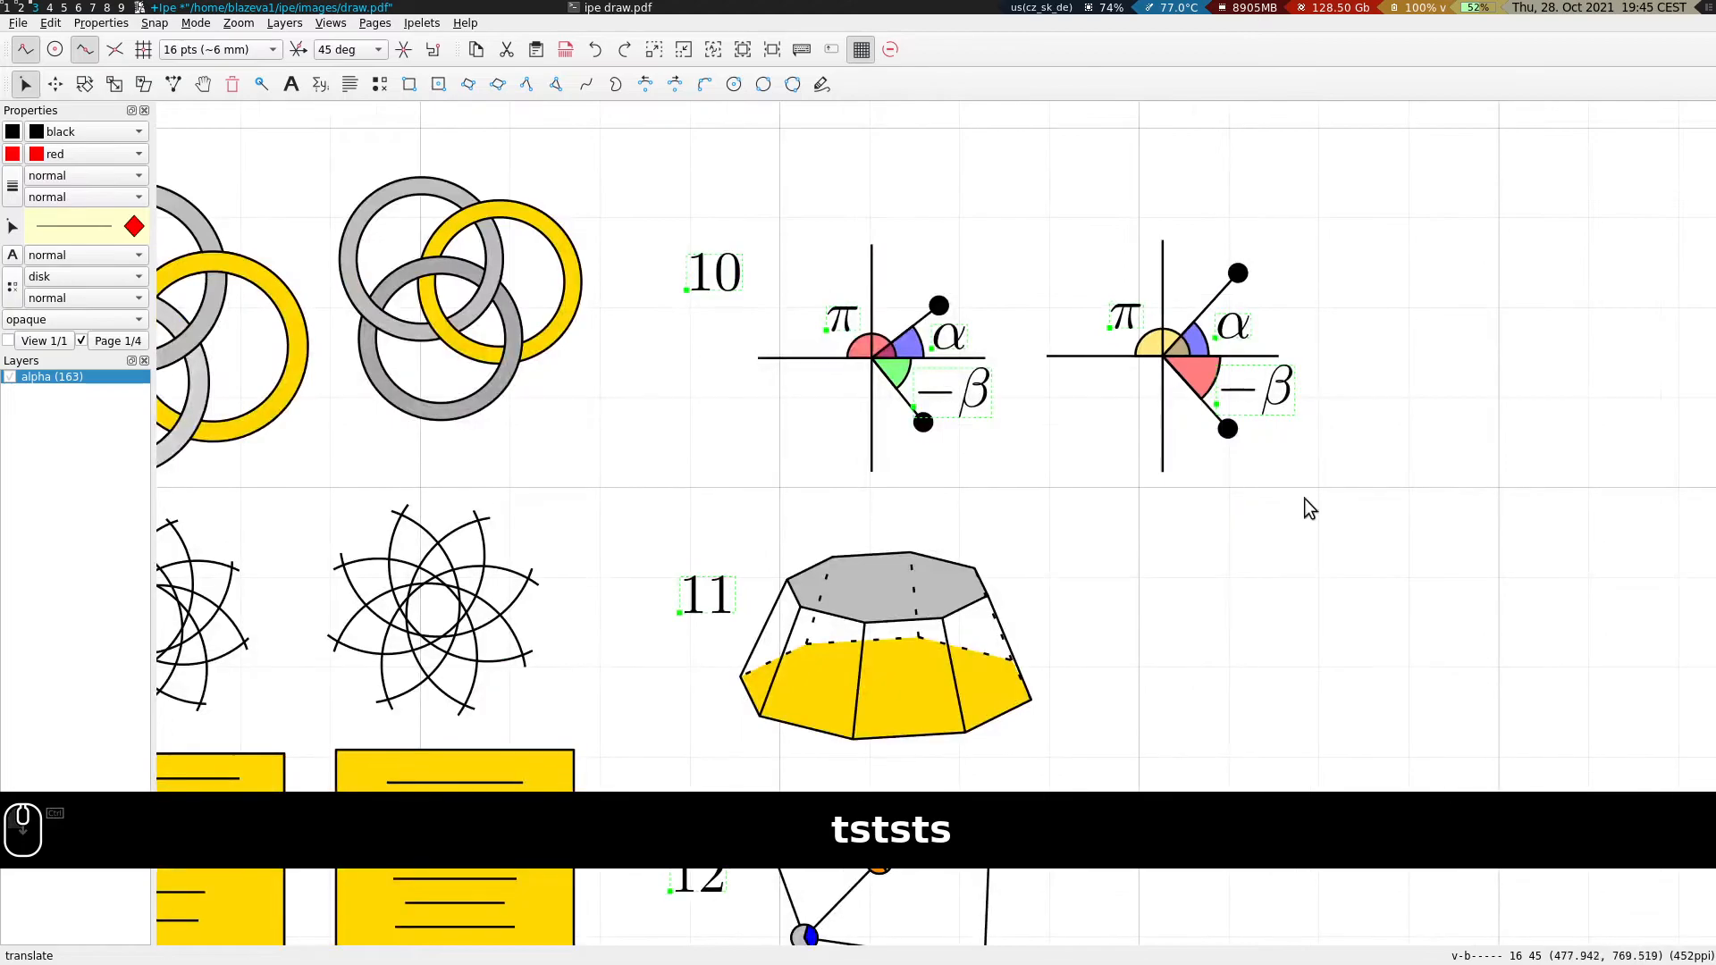
drag(1289, 504, 1239, 131)
key(s)
drag(1228, 294, 1068, 441)
key(s)
scroll(963, 443, up, 1)
drag(981, 391, 1151, 349)
scroll(888, 417, up, 1)
key(s)
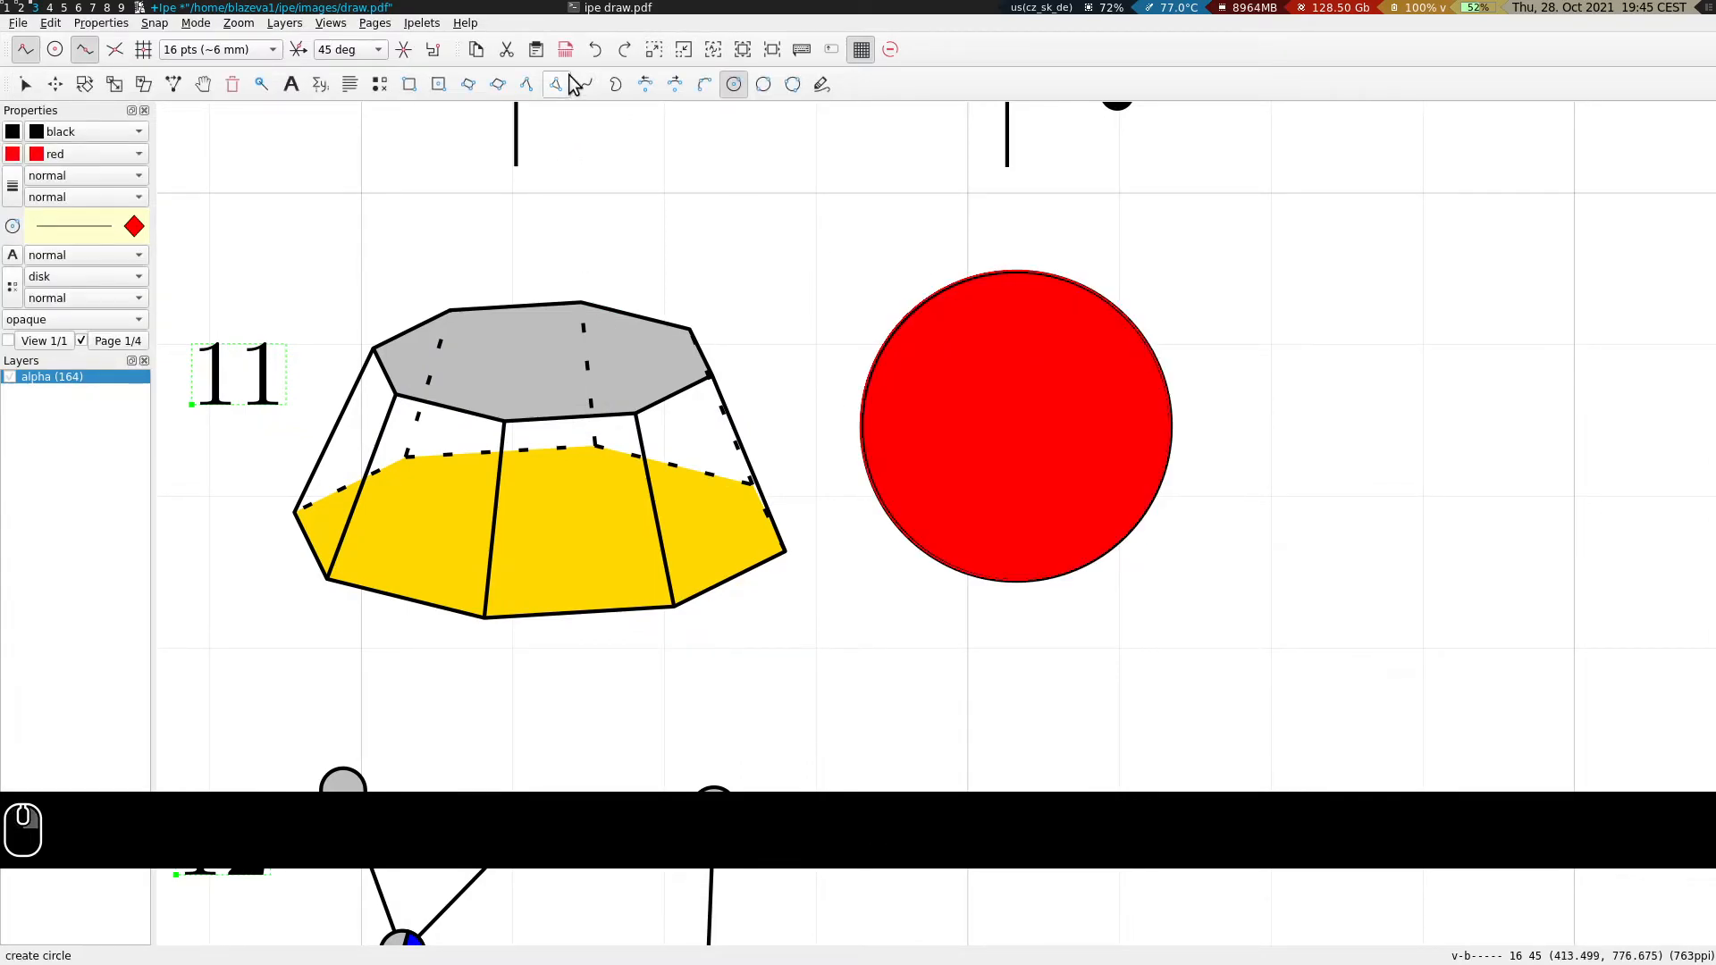
click(34, 156)
click(96, 358)
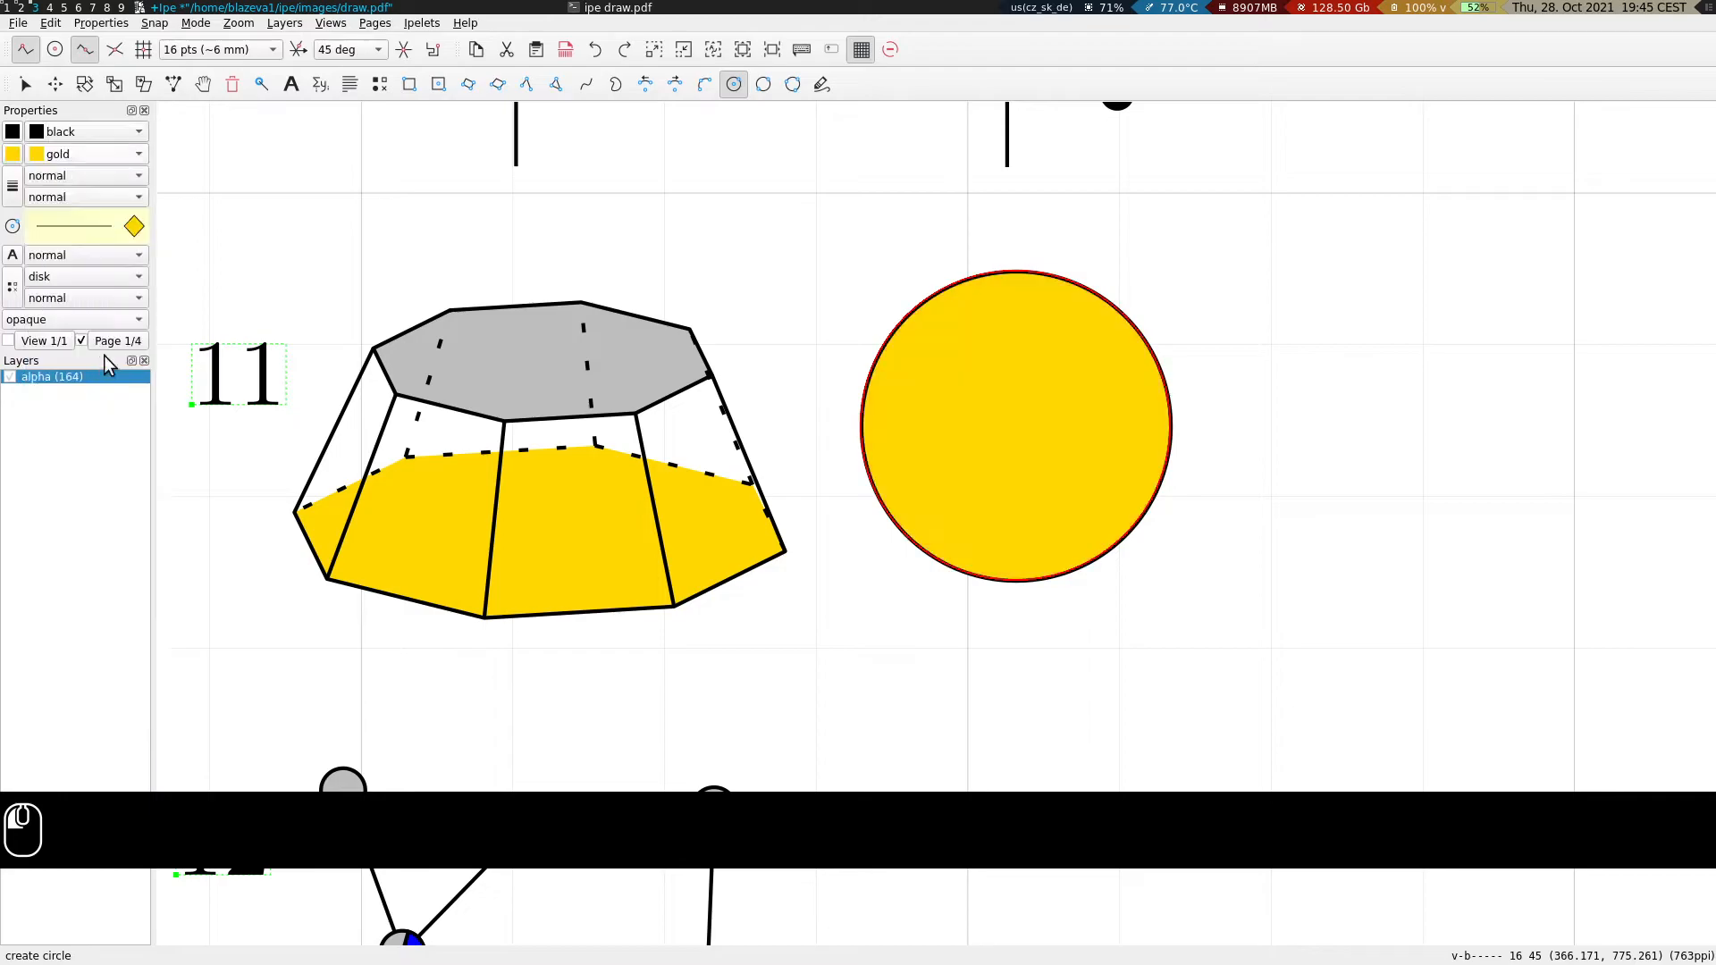
Create a regular polygon with 8 corners from the circle, and delete the circle.
click(379, 25)
mouse_move(423, 24)
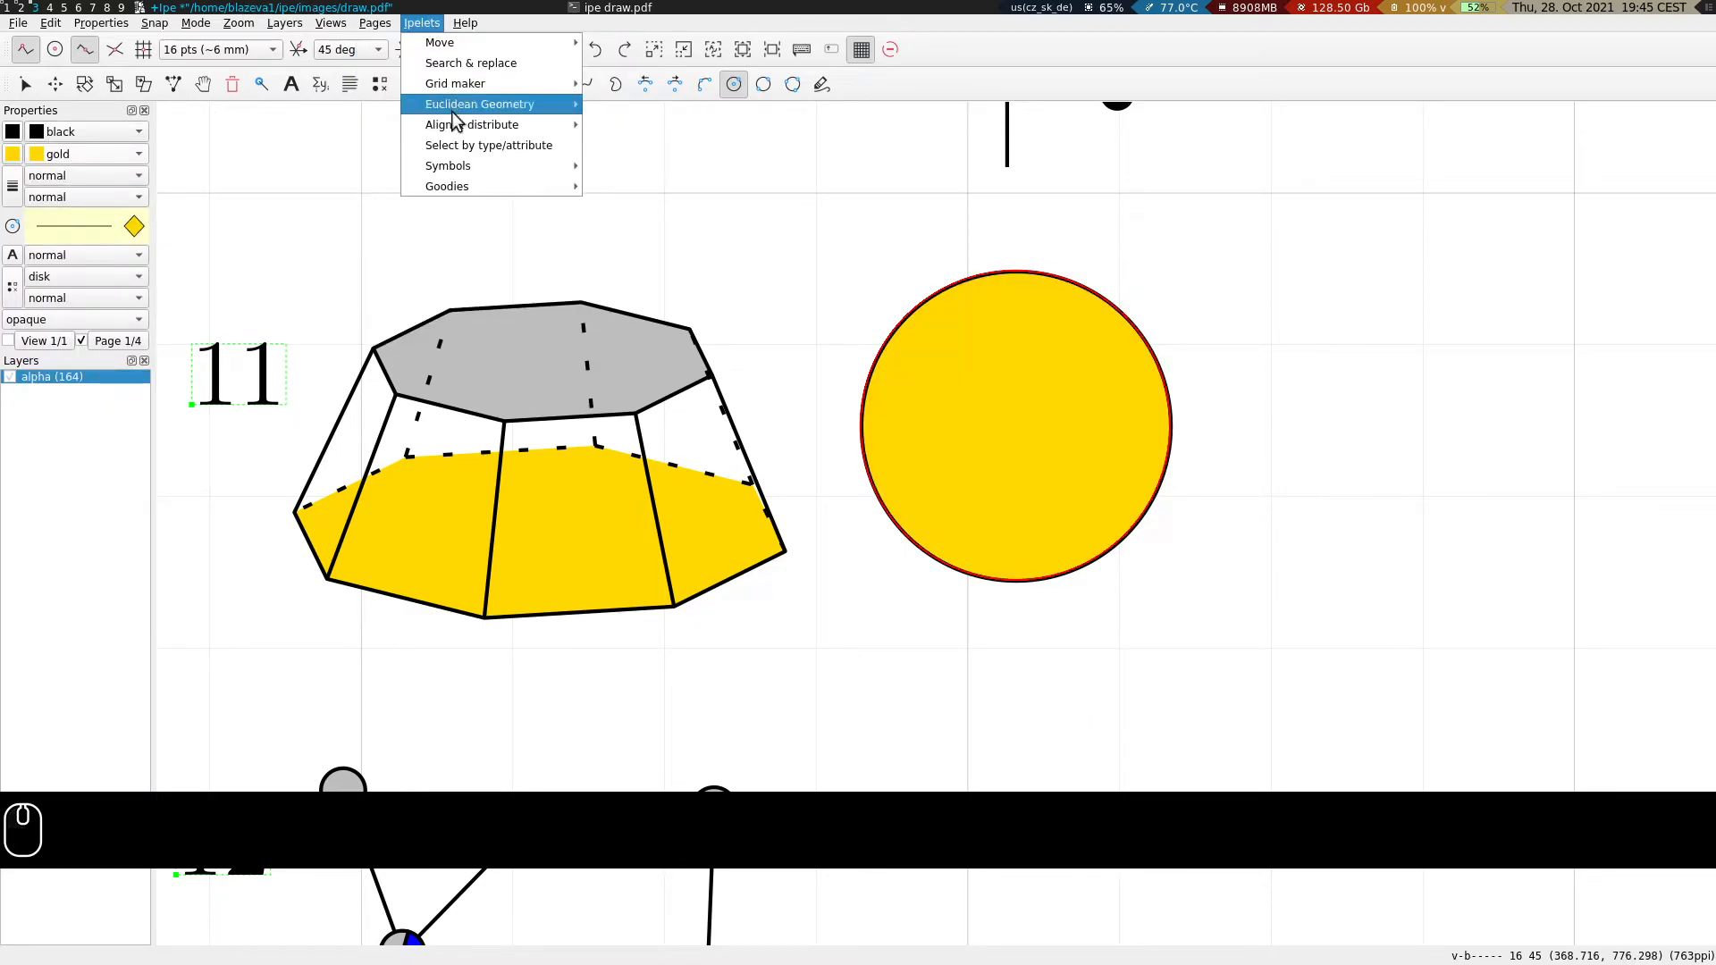
mouse_move(484, 189)
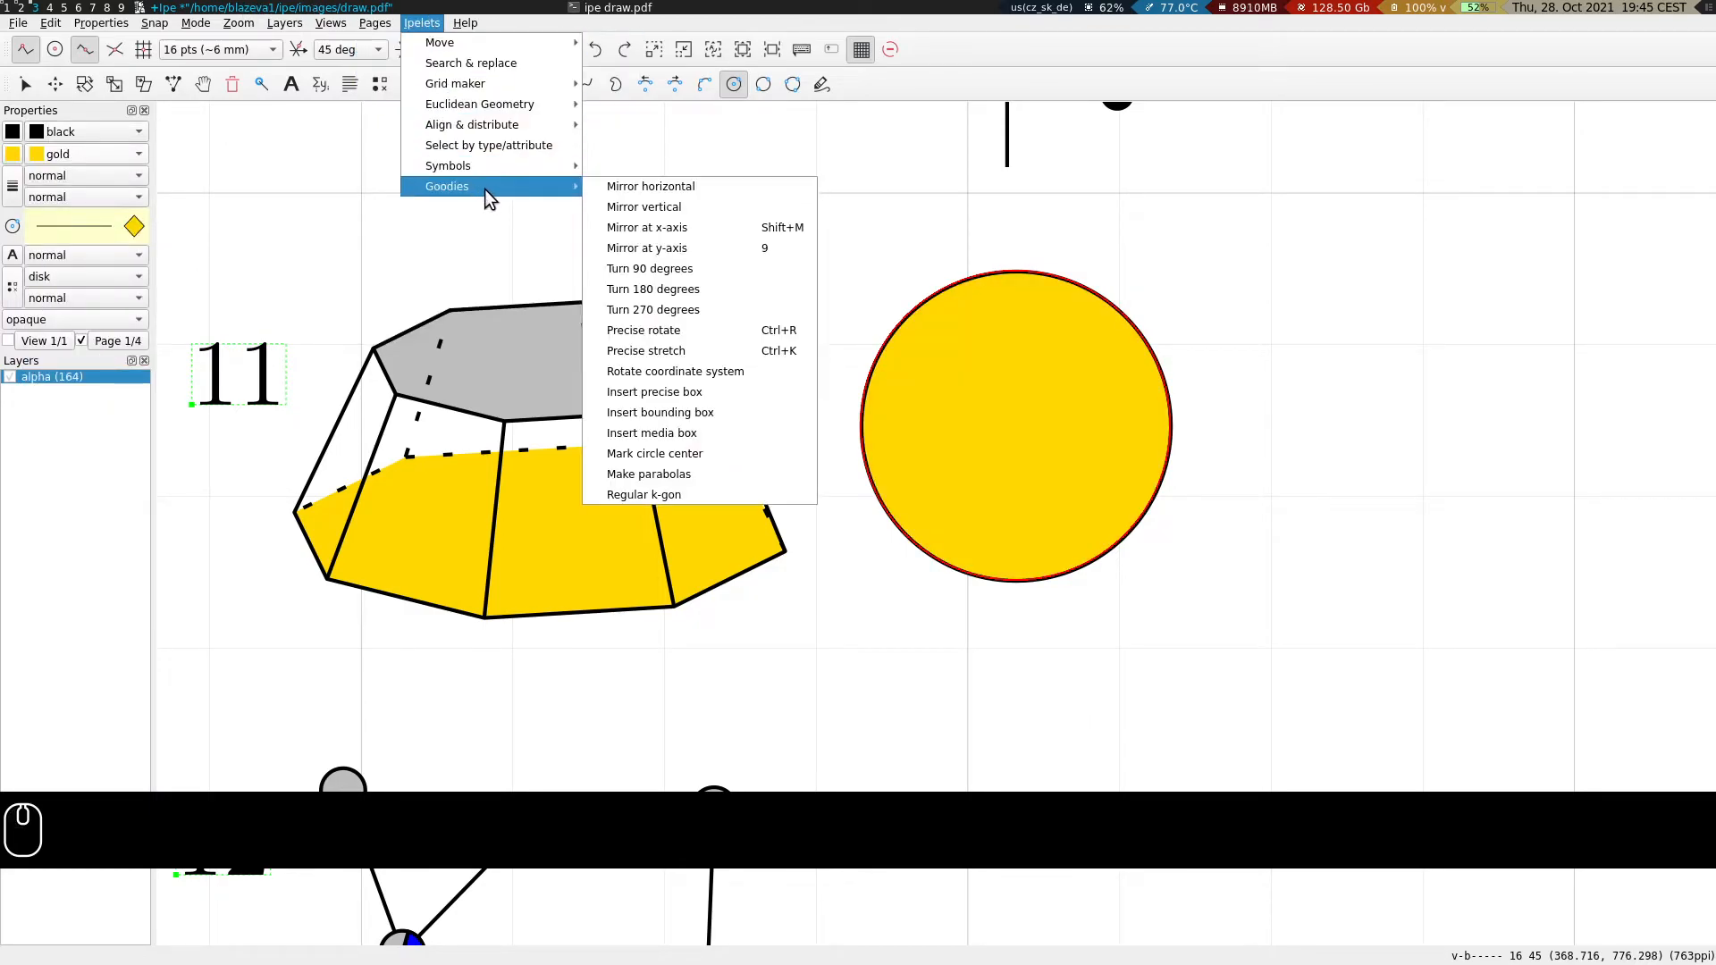
click(741, 497)
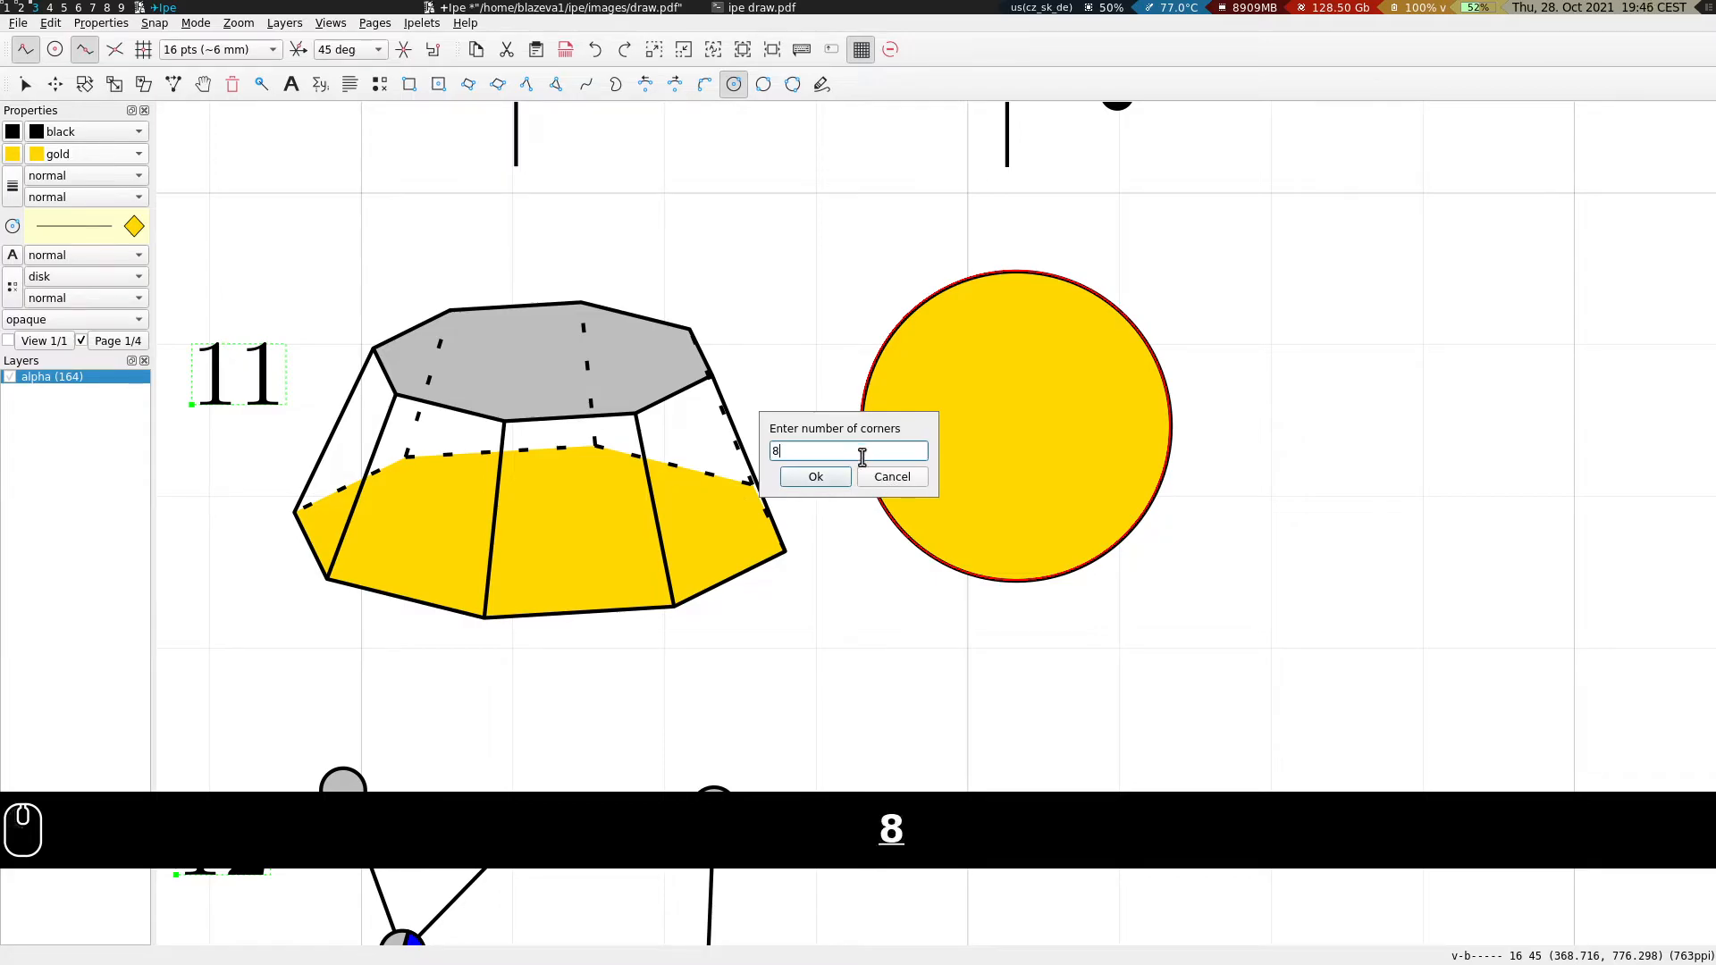
click(823, 482)
key(s)
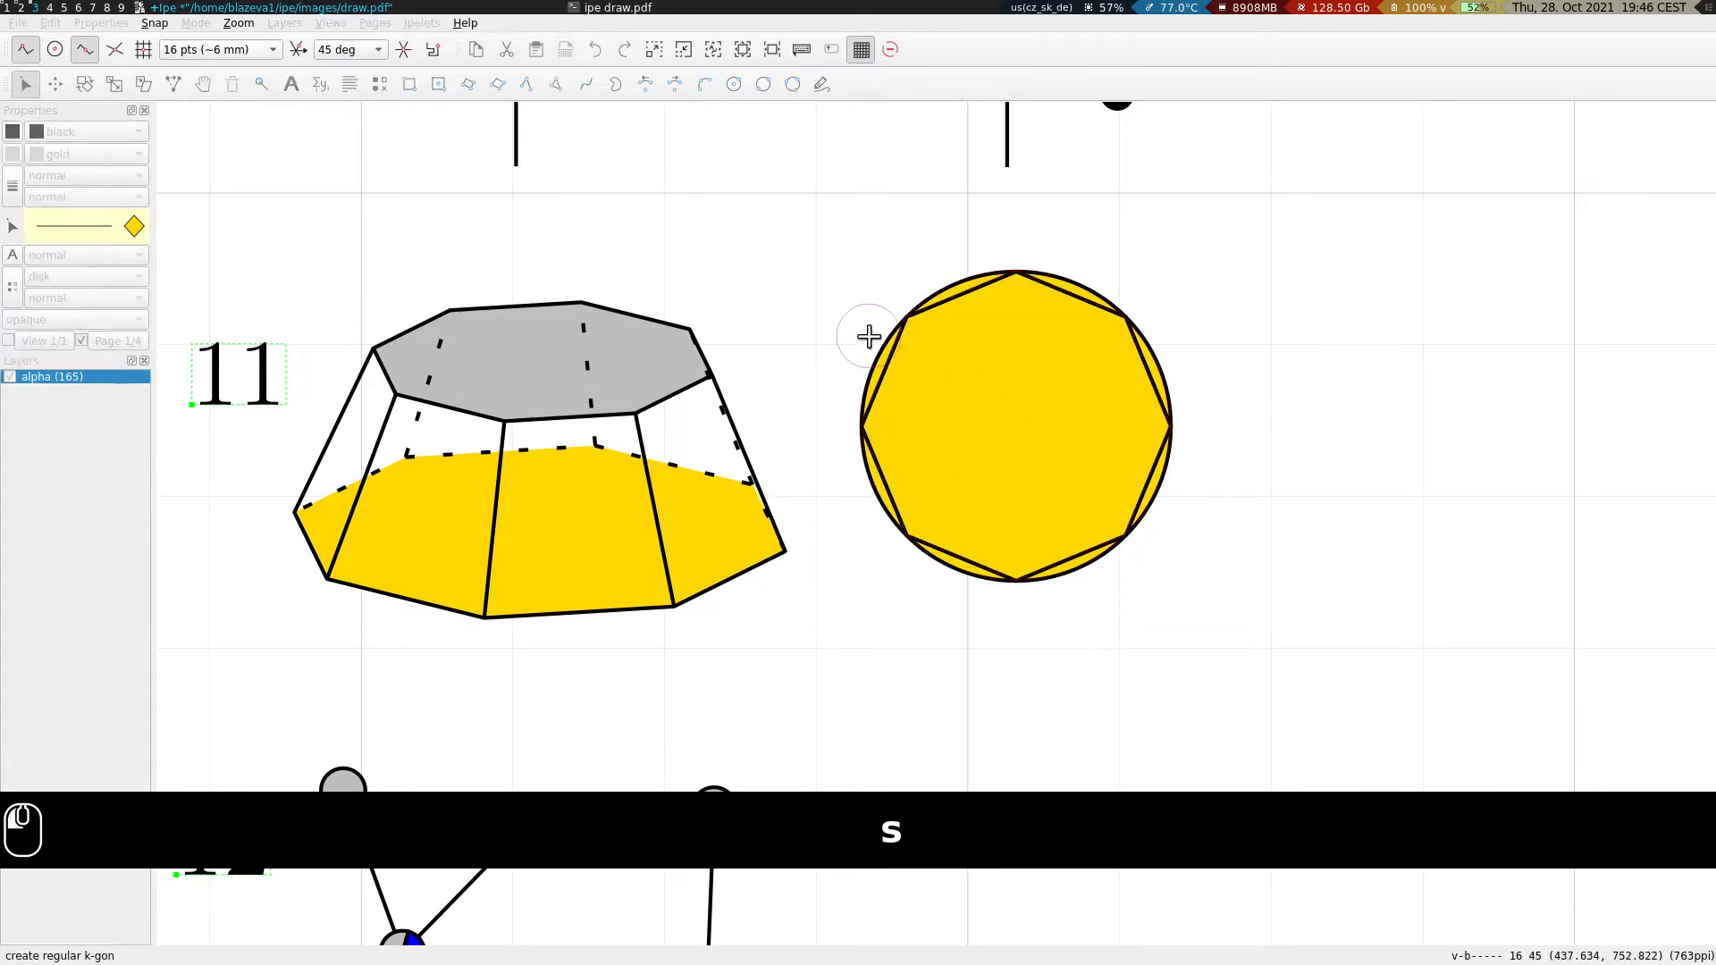
key(Delete)
click(1119, 322)
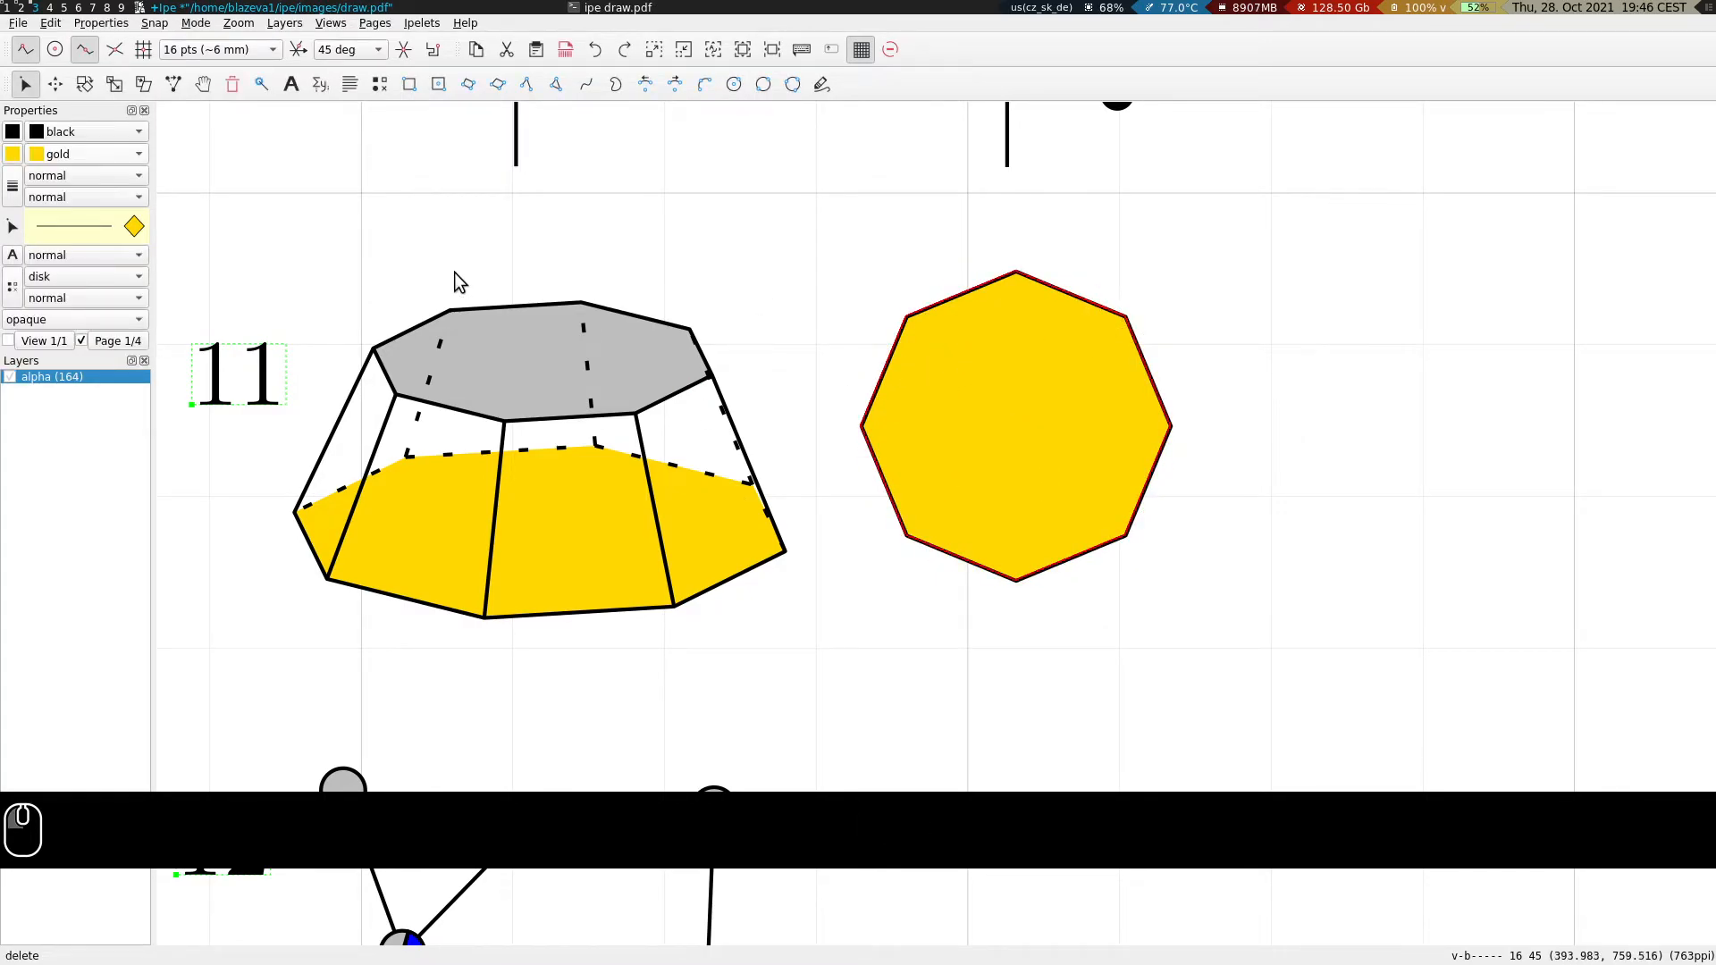
Show the octagon as an outline without fill, and move it up and to the right.
click(134, 226)
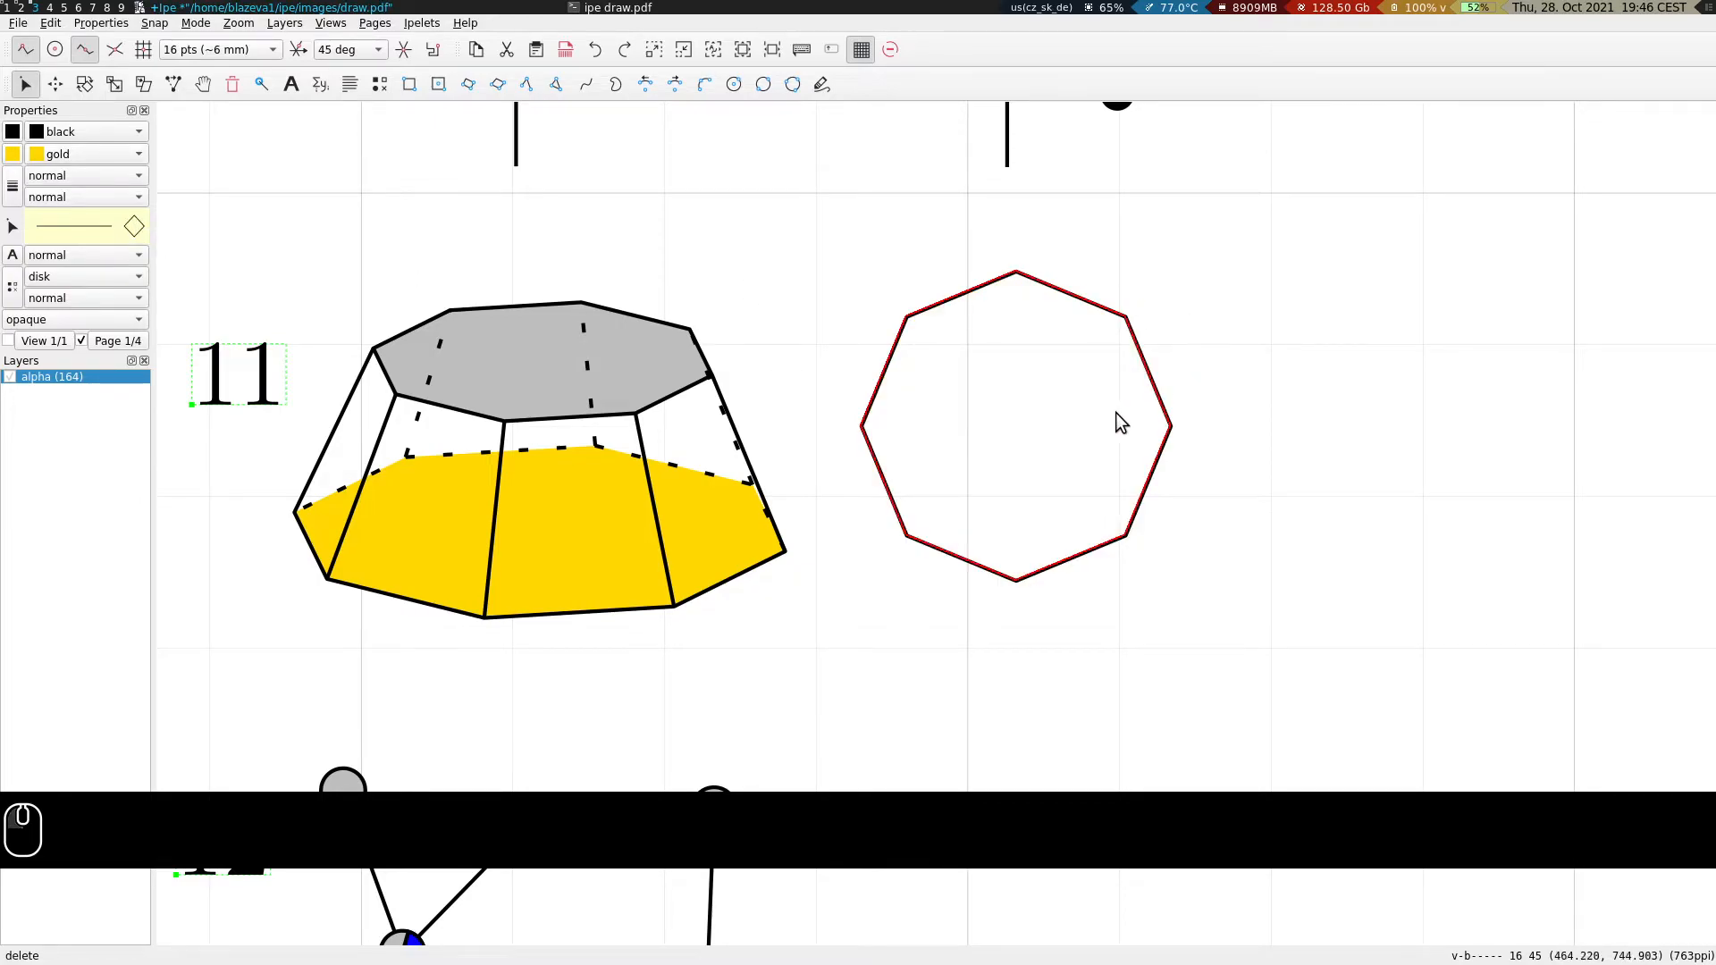
key(t)
key(s)
key(t)
drag(1020, 421, 1092, 346)
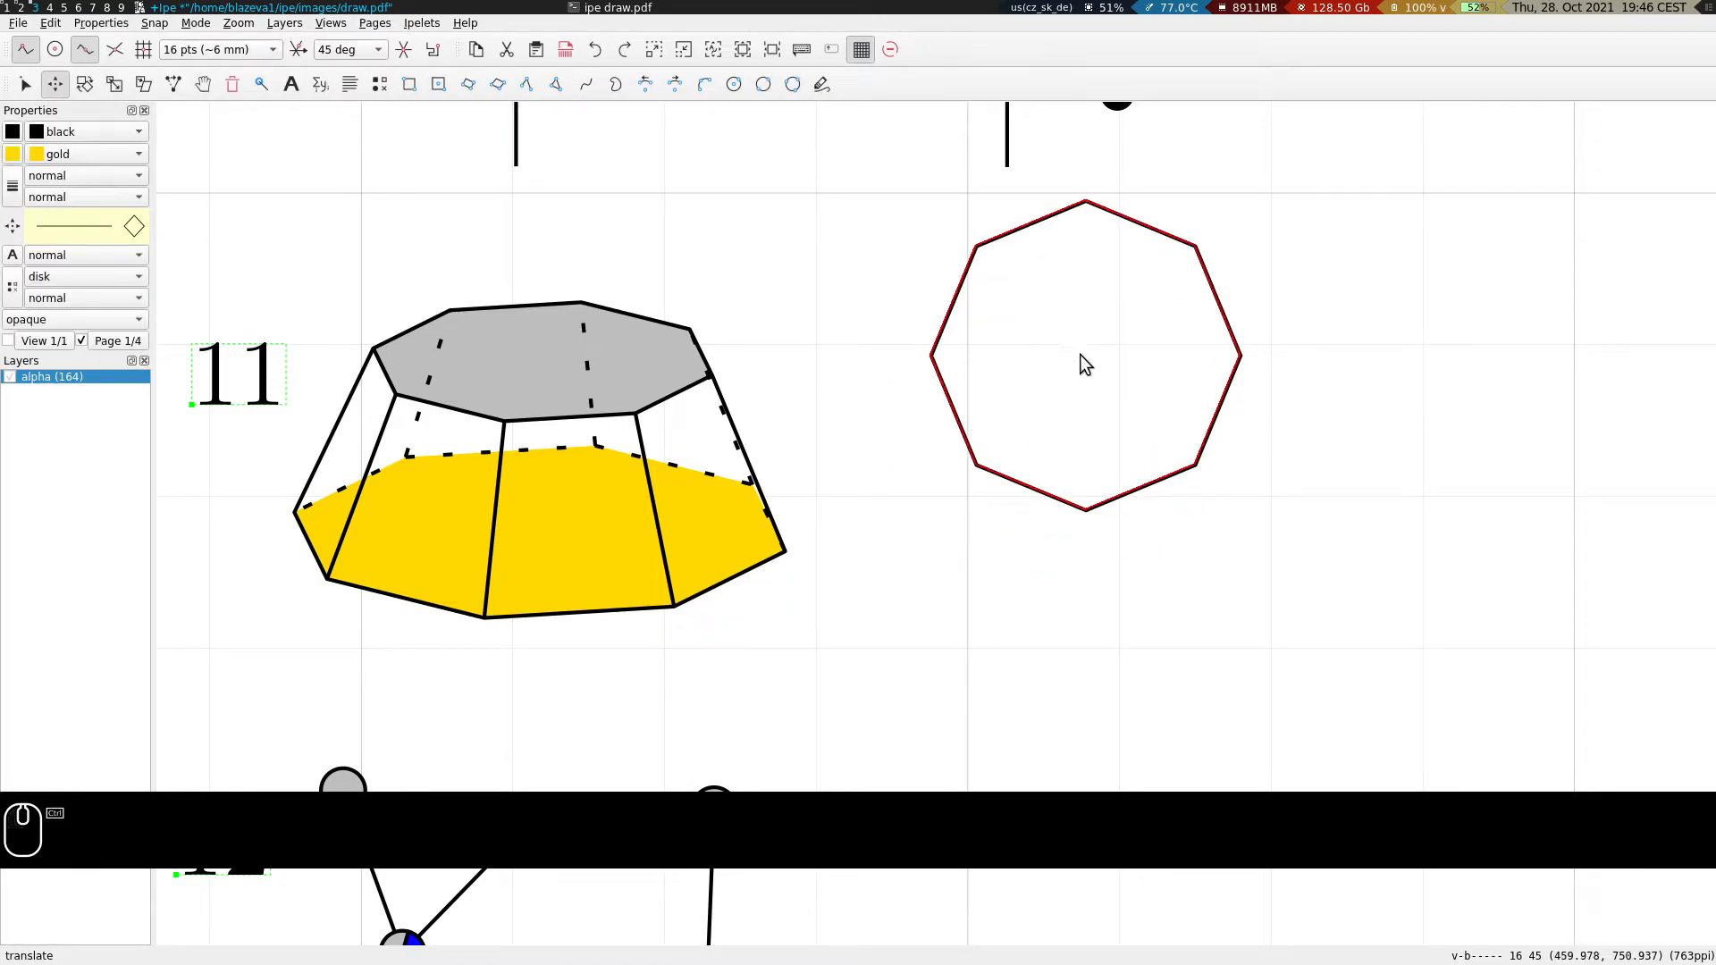
Try to scale up a pasted copy of the octagon, and delete that copy.
key(ctrl+c)
key(ctrl+v)
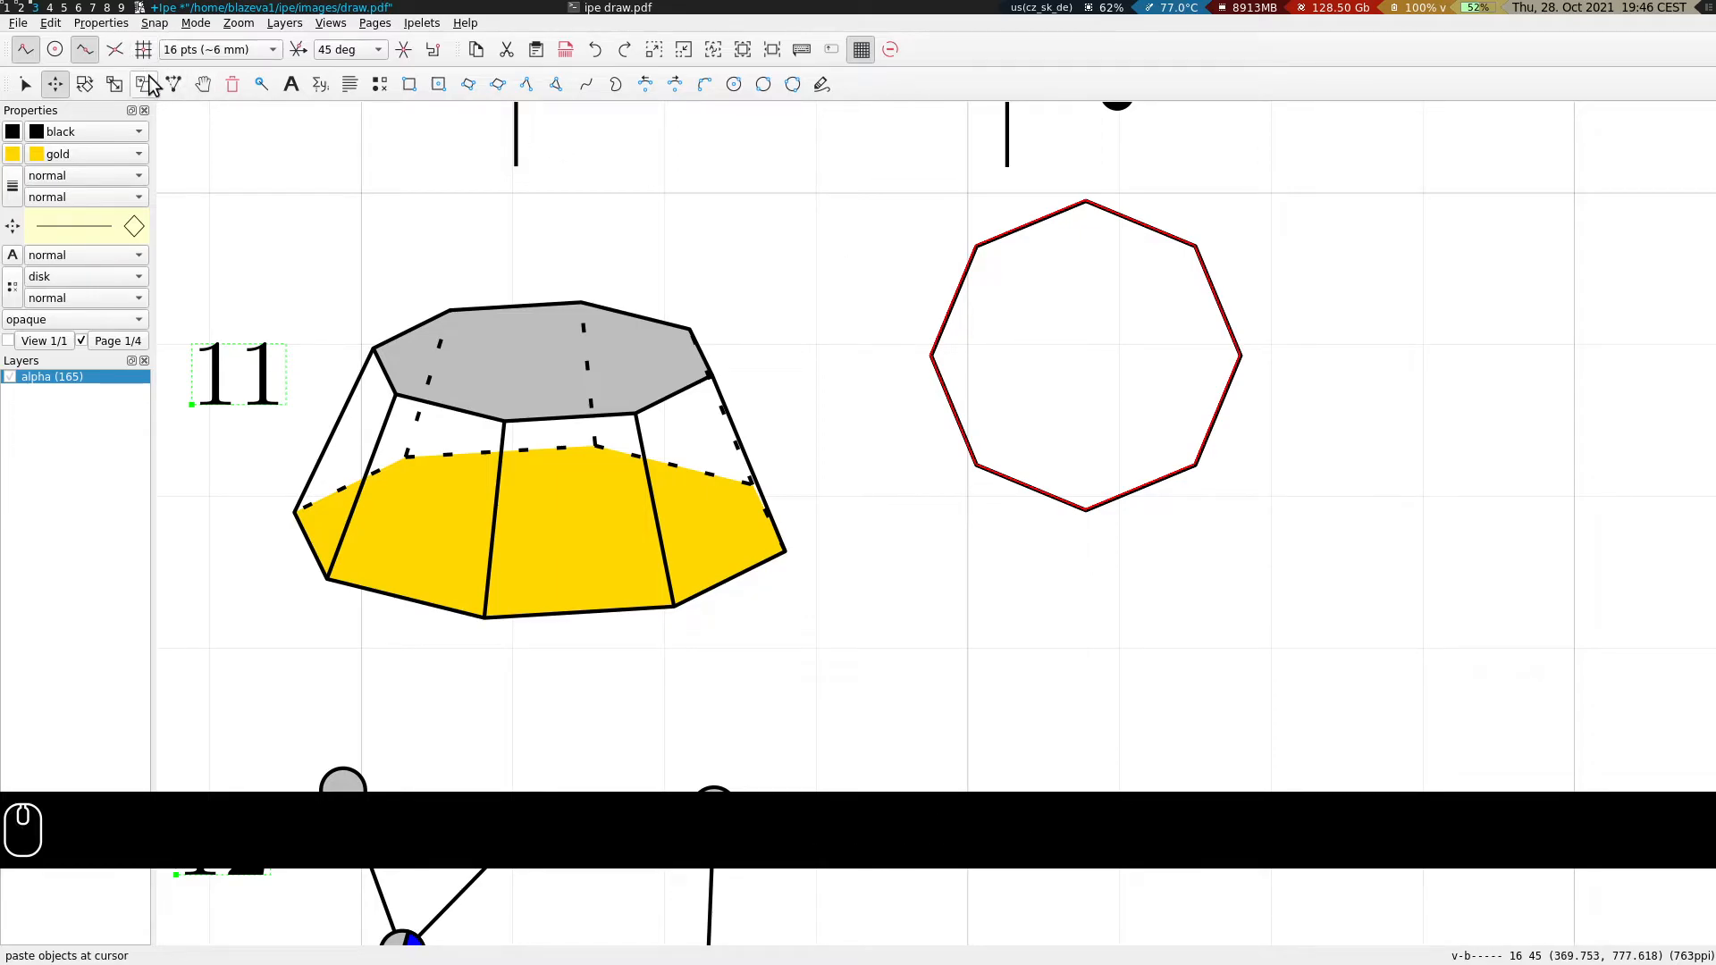
key(e)
drag(1274, 452, 1451, 651)
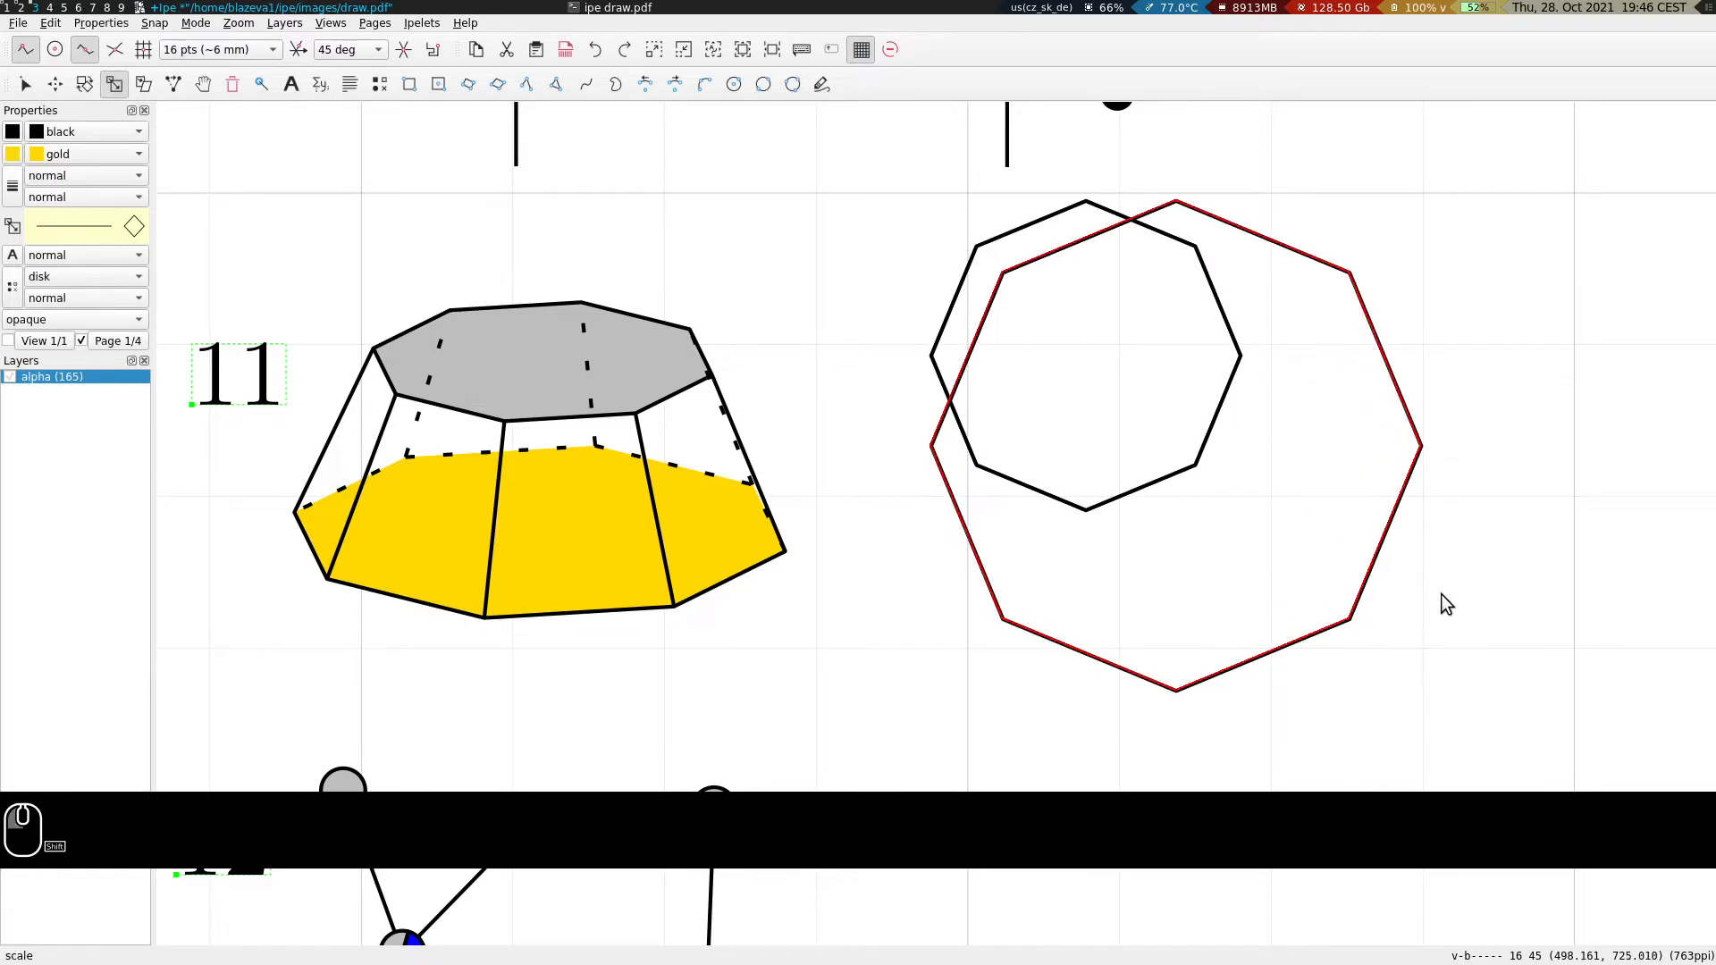
key(Delete)
key(s)
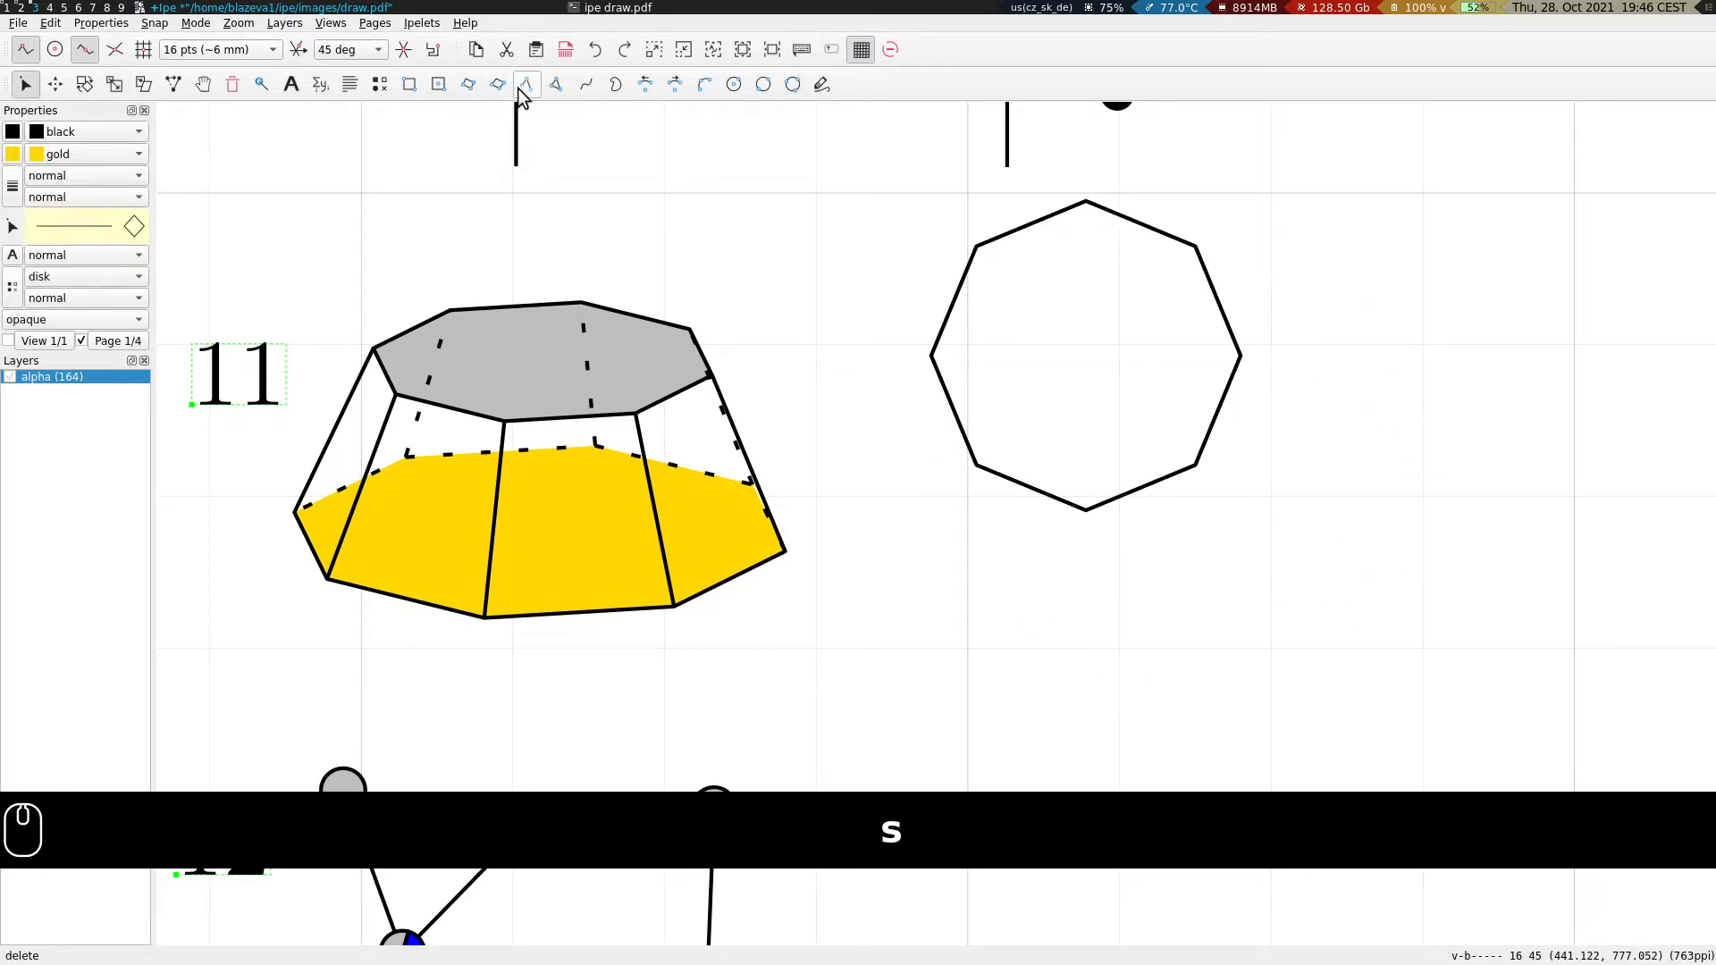
Draw one horizontal and one vertical line between opposite corners of the octagon.
click(1241, 356)
right_click(931, 356)
click(1085, 202)
right_click(1086, 511)
key(s)
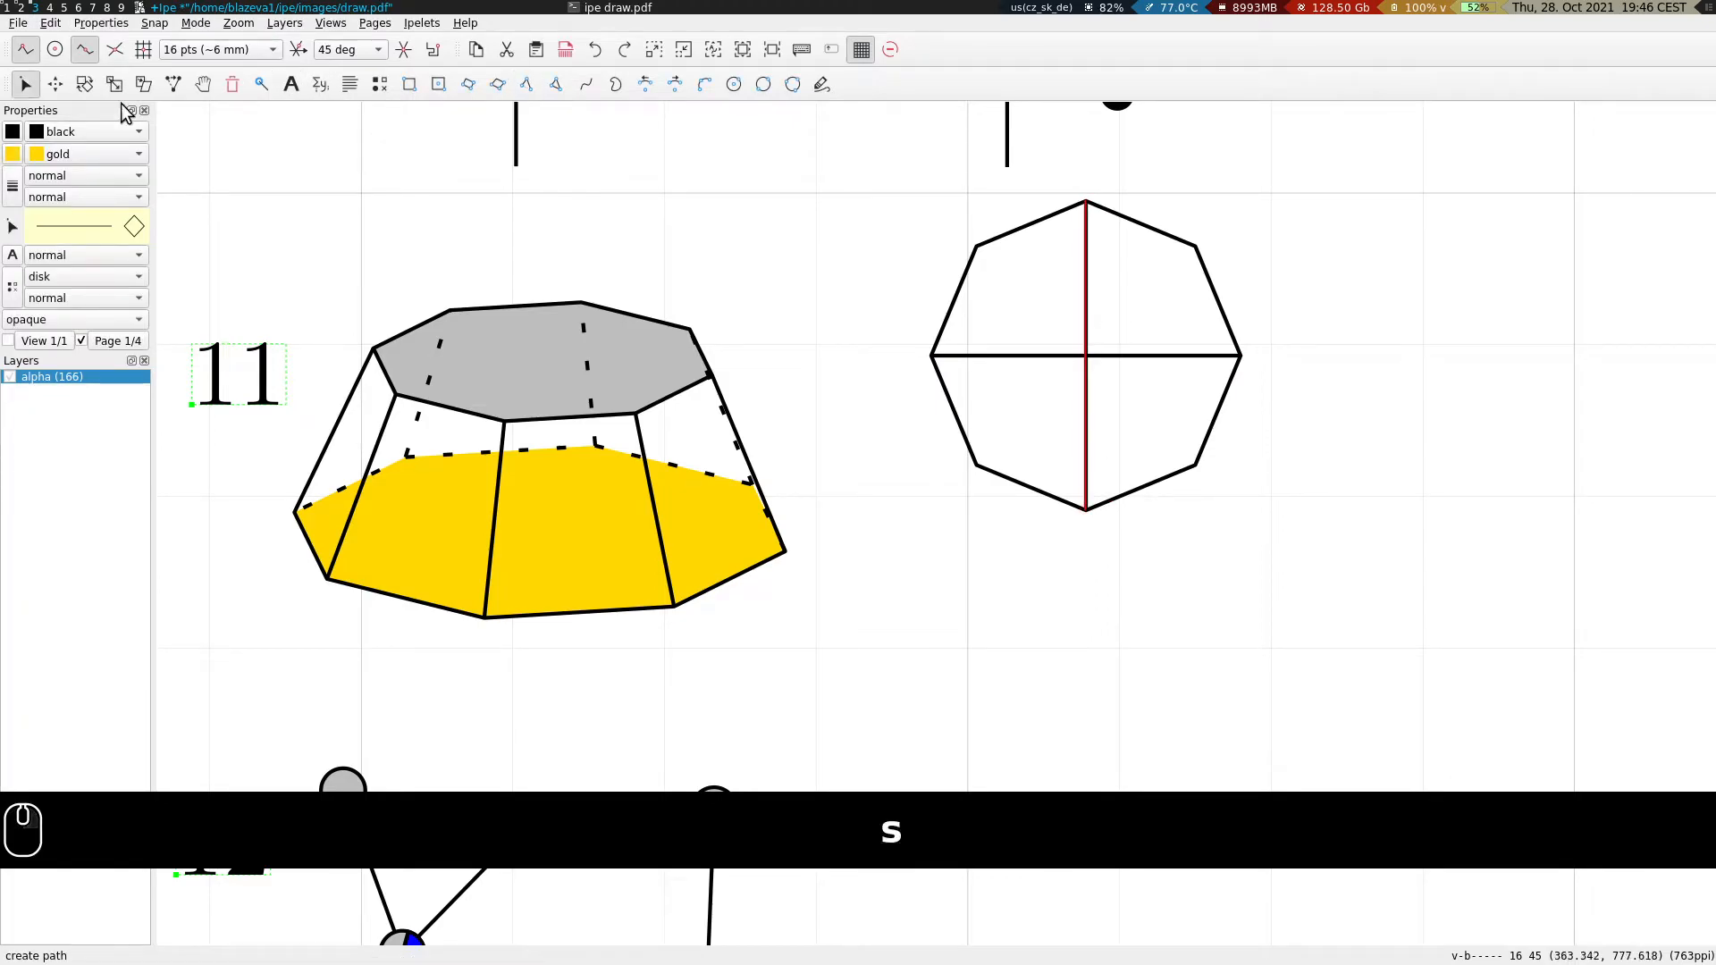
Place a disk mark at the two lines' crossing using intersection snapping, and delete both lines.
click(120, 54)
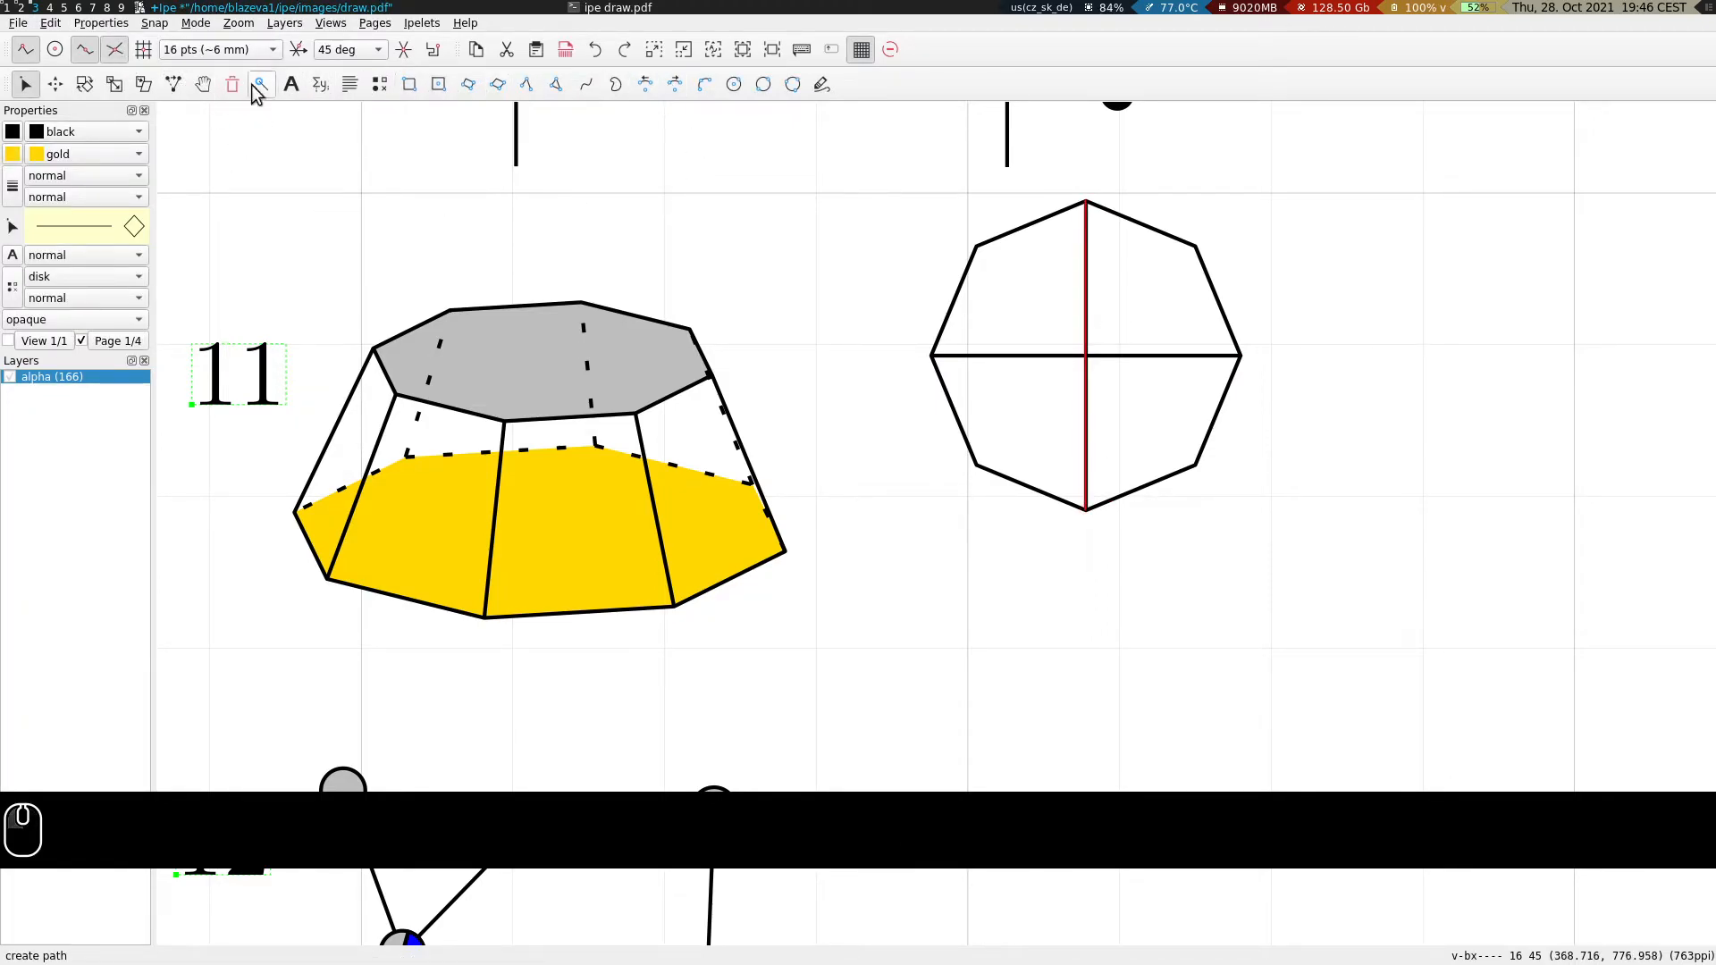
click(1099, 370)
key(s)
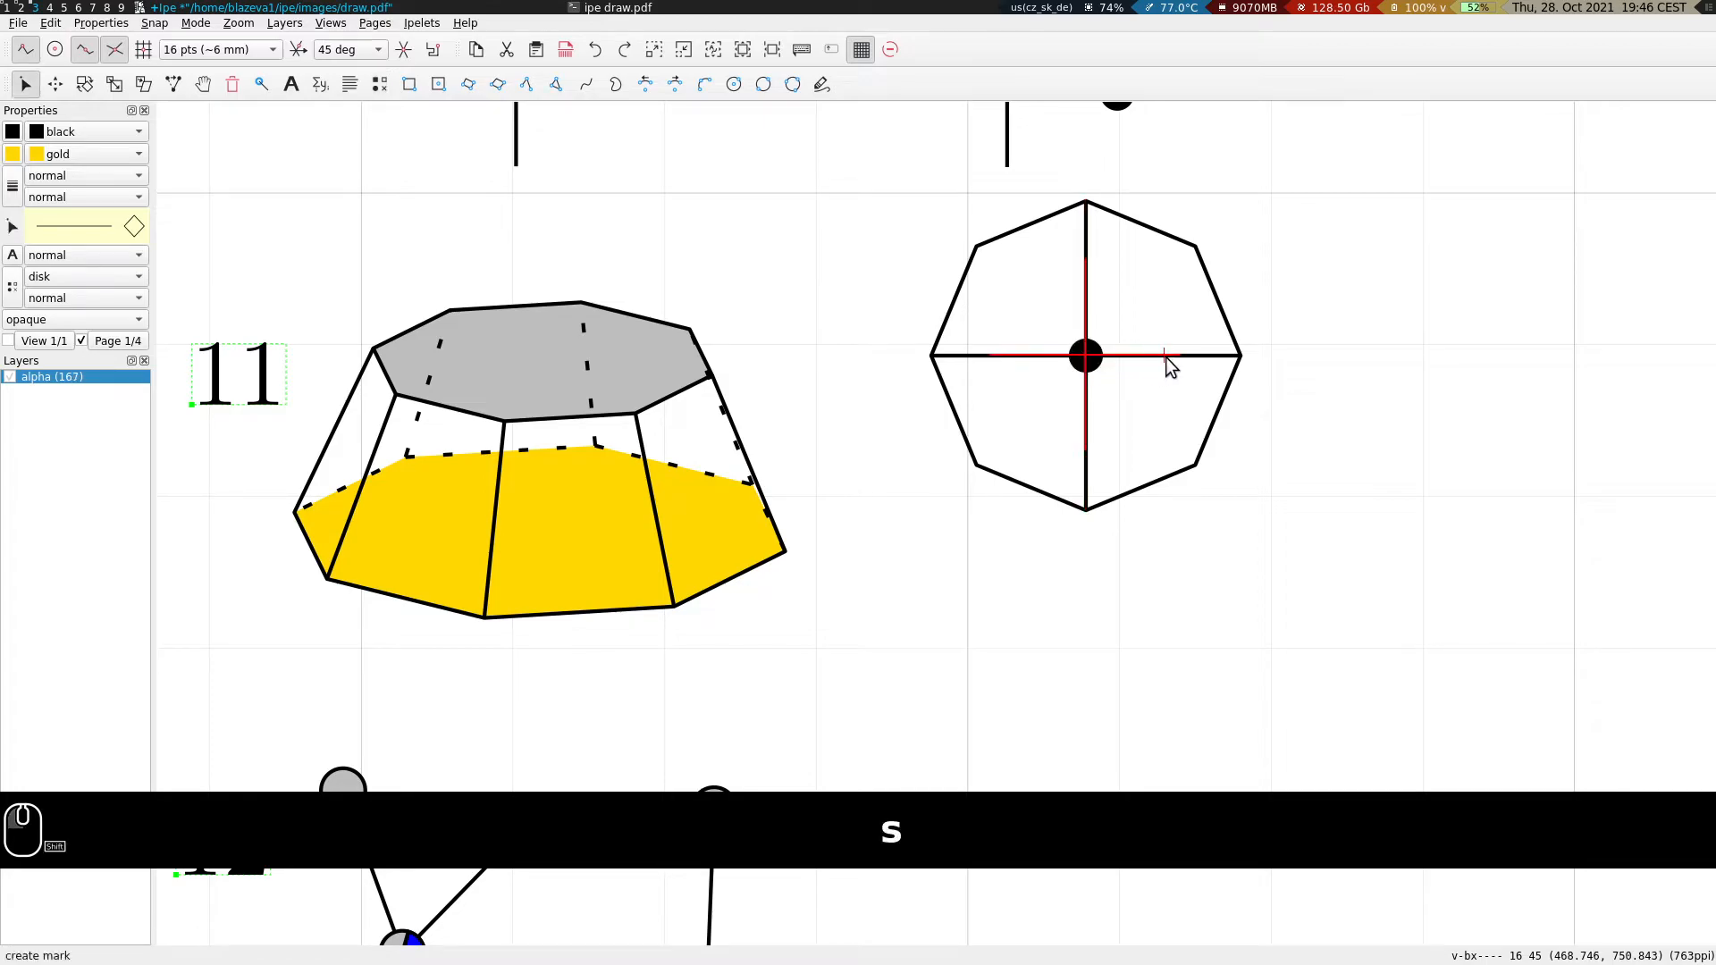
click(1181, 356)
key(Delete)
click(1096, 302)
key(Delete)
Duplicate the octagon with its centre mark in place, and scale the copy up about an origin at the centre.
key(s)
drag(861, 164, 1301, 608)
key(ctrl+c)
key(ctrl+v)
key(F1)
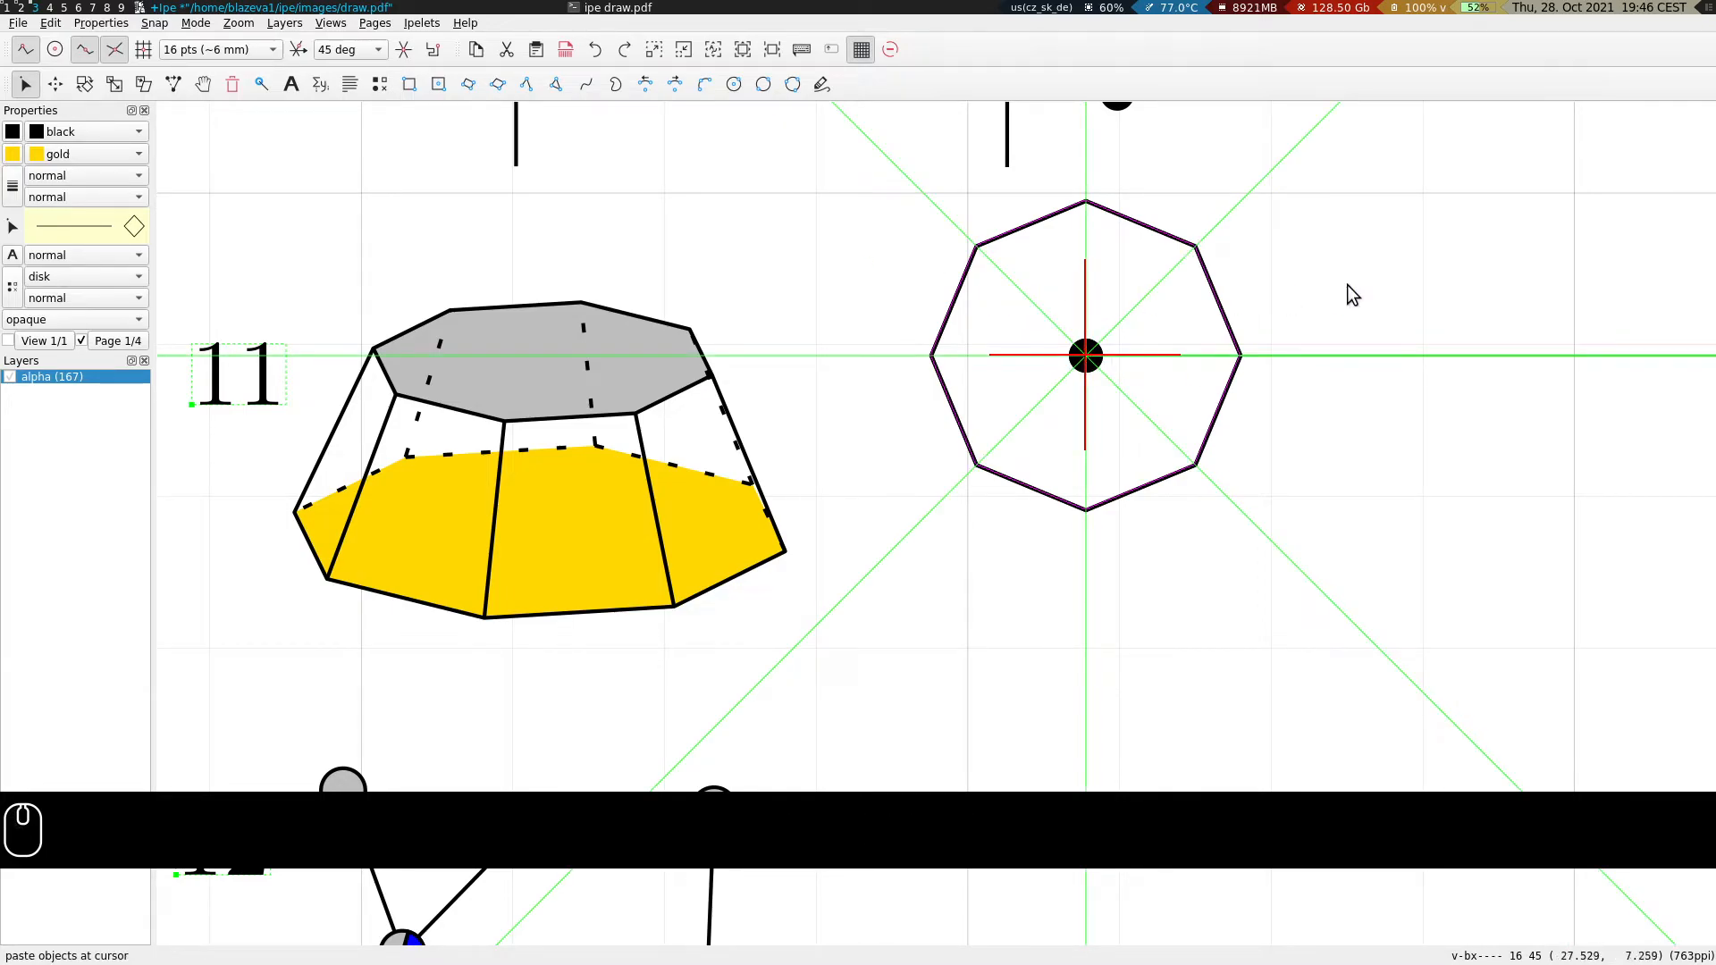
key(e)
drag(1316, 266, 1383, 221)
With automatic angular snapping on, move the larger octagon and its mark straight down until it lies below the smaller one.
key(t)
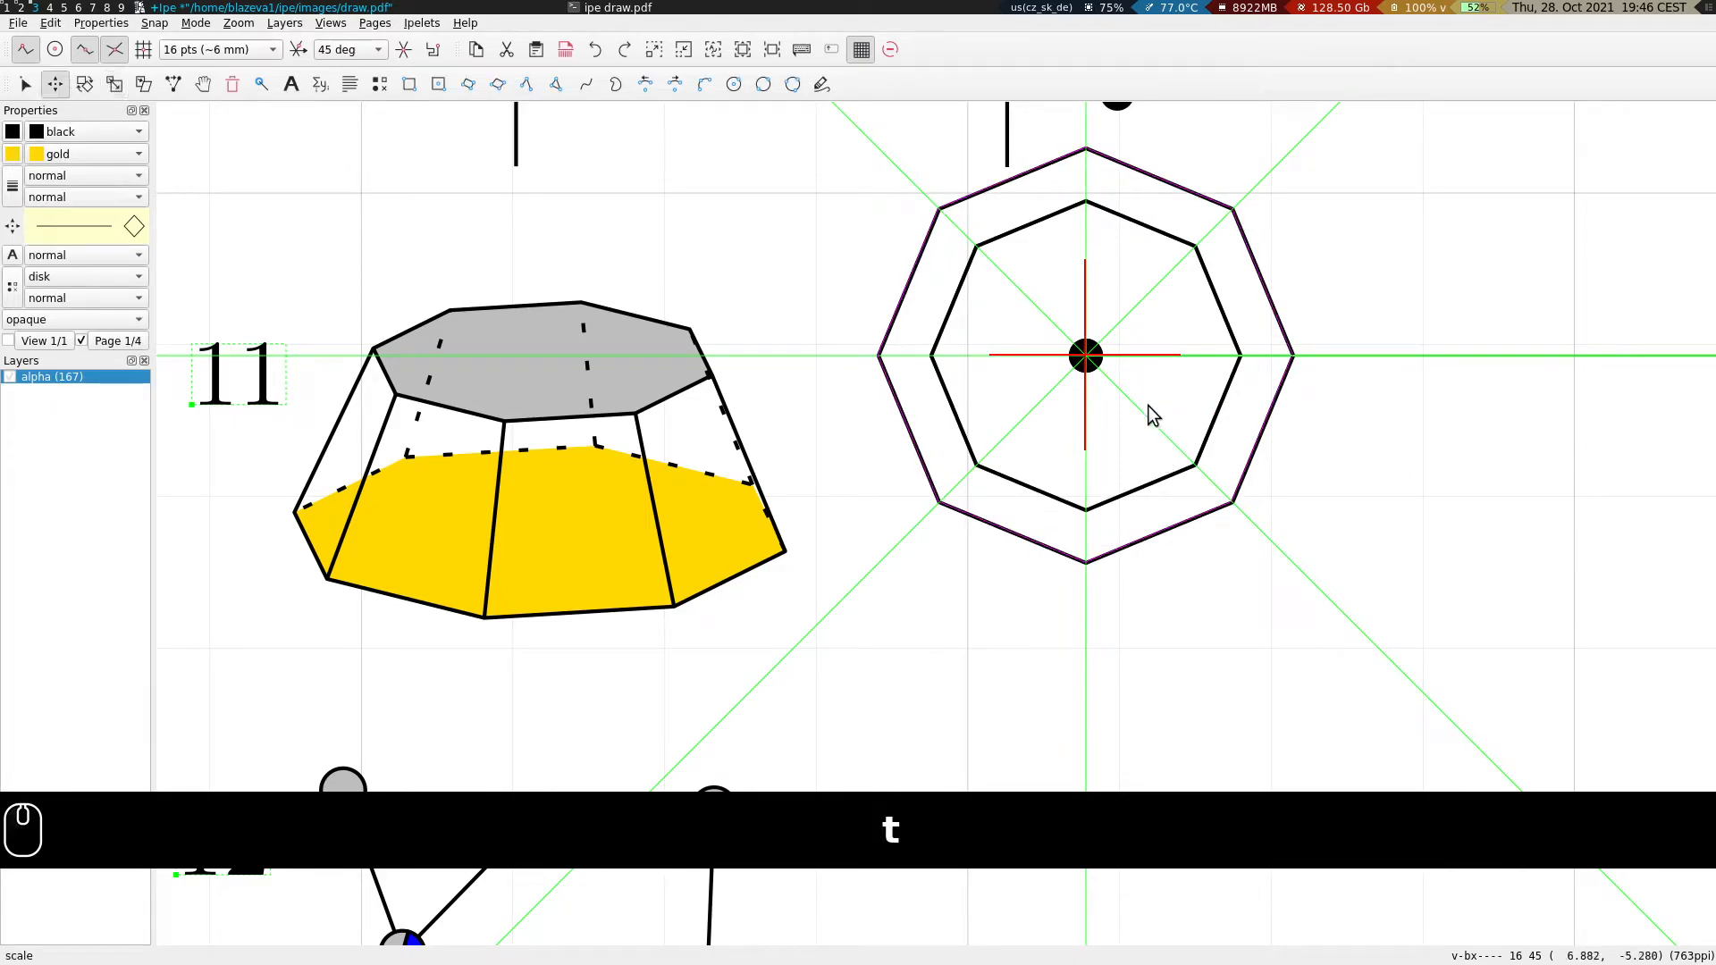
click(433, 52)
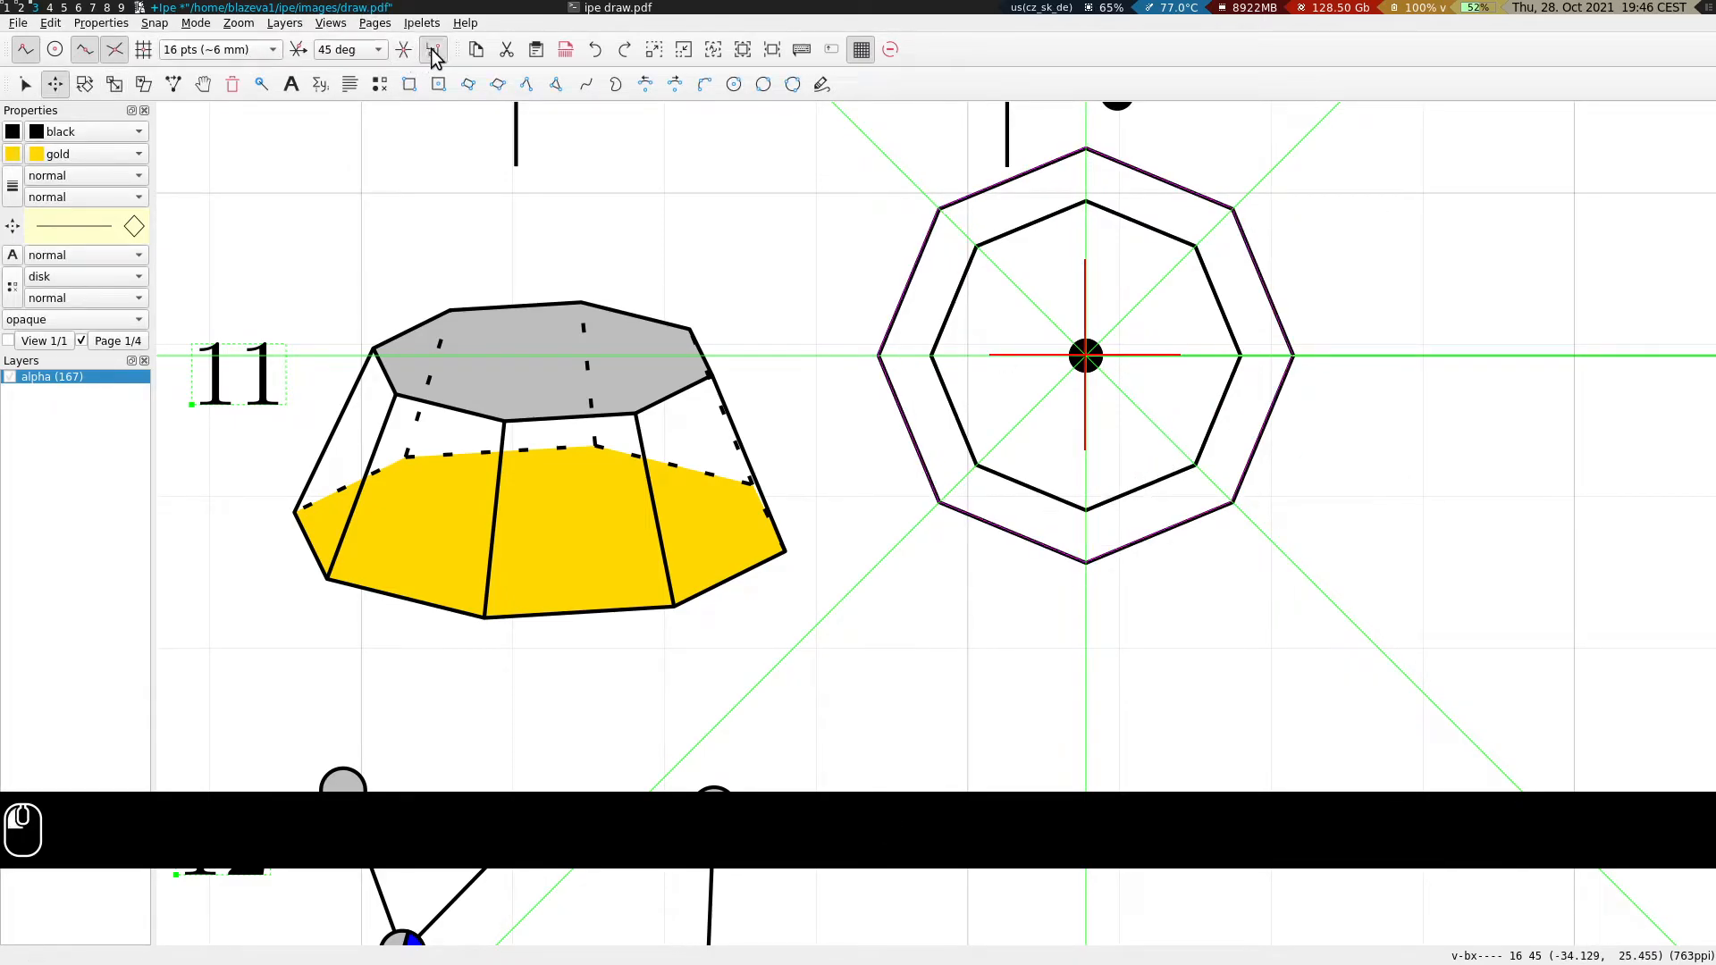
drag(1437, 298, 1390, 554)
drag(1373, 562, 1368, 531)
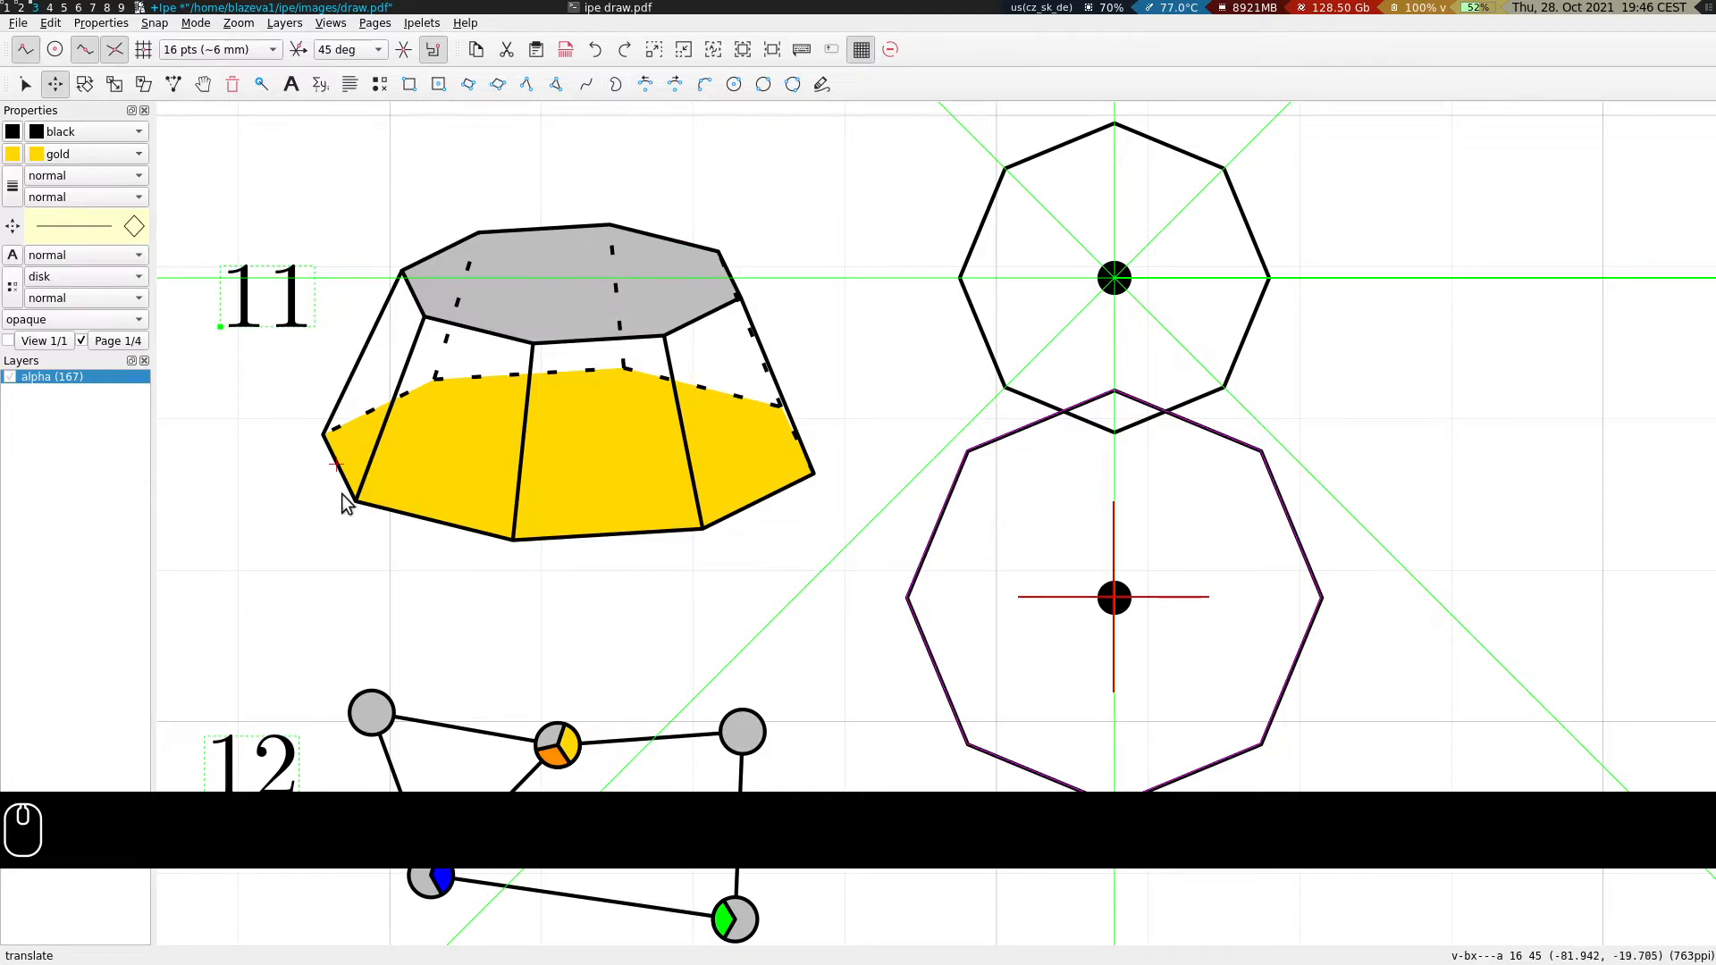
drag(1465, 437, 1459, 522)
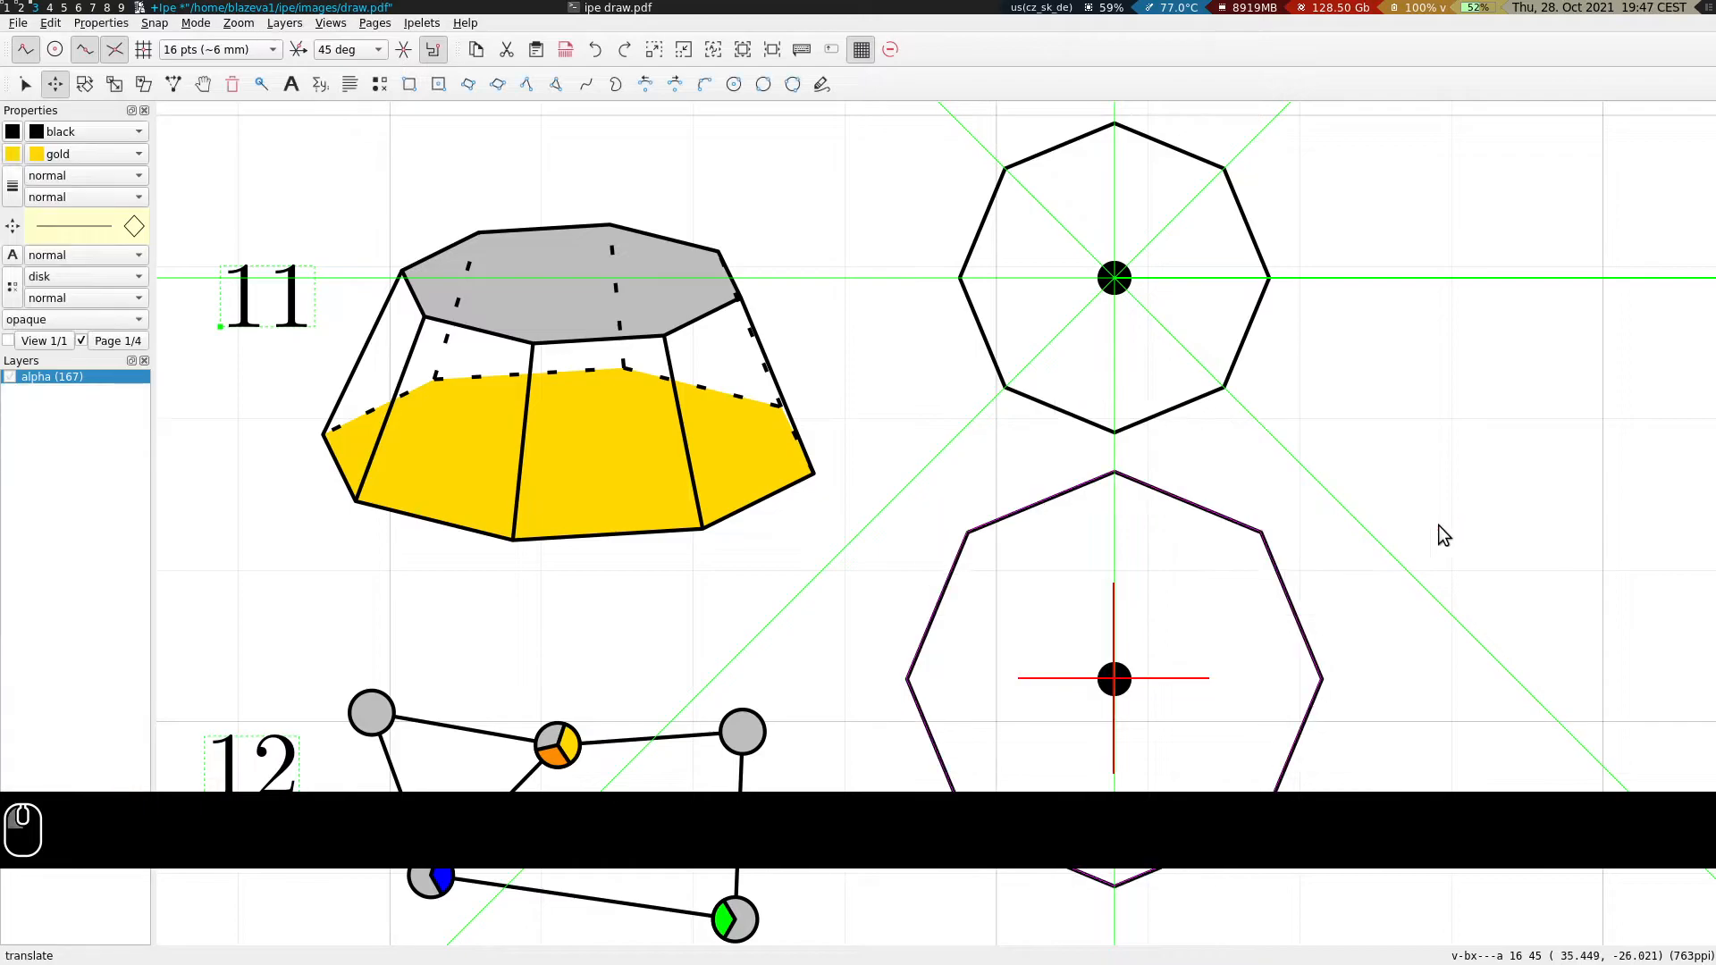
Draw straight lines joining the top and upper-right corners of the small octagon to the matching corners of the large one.
scroll(1337, 572, down, 1)
key(s)
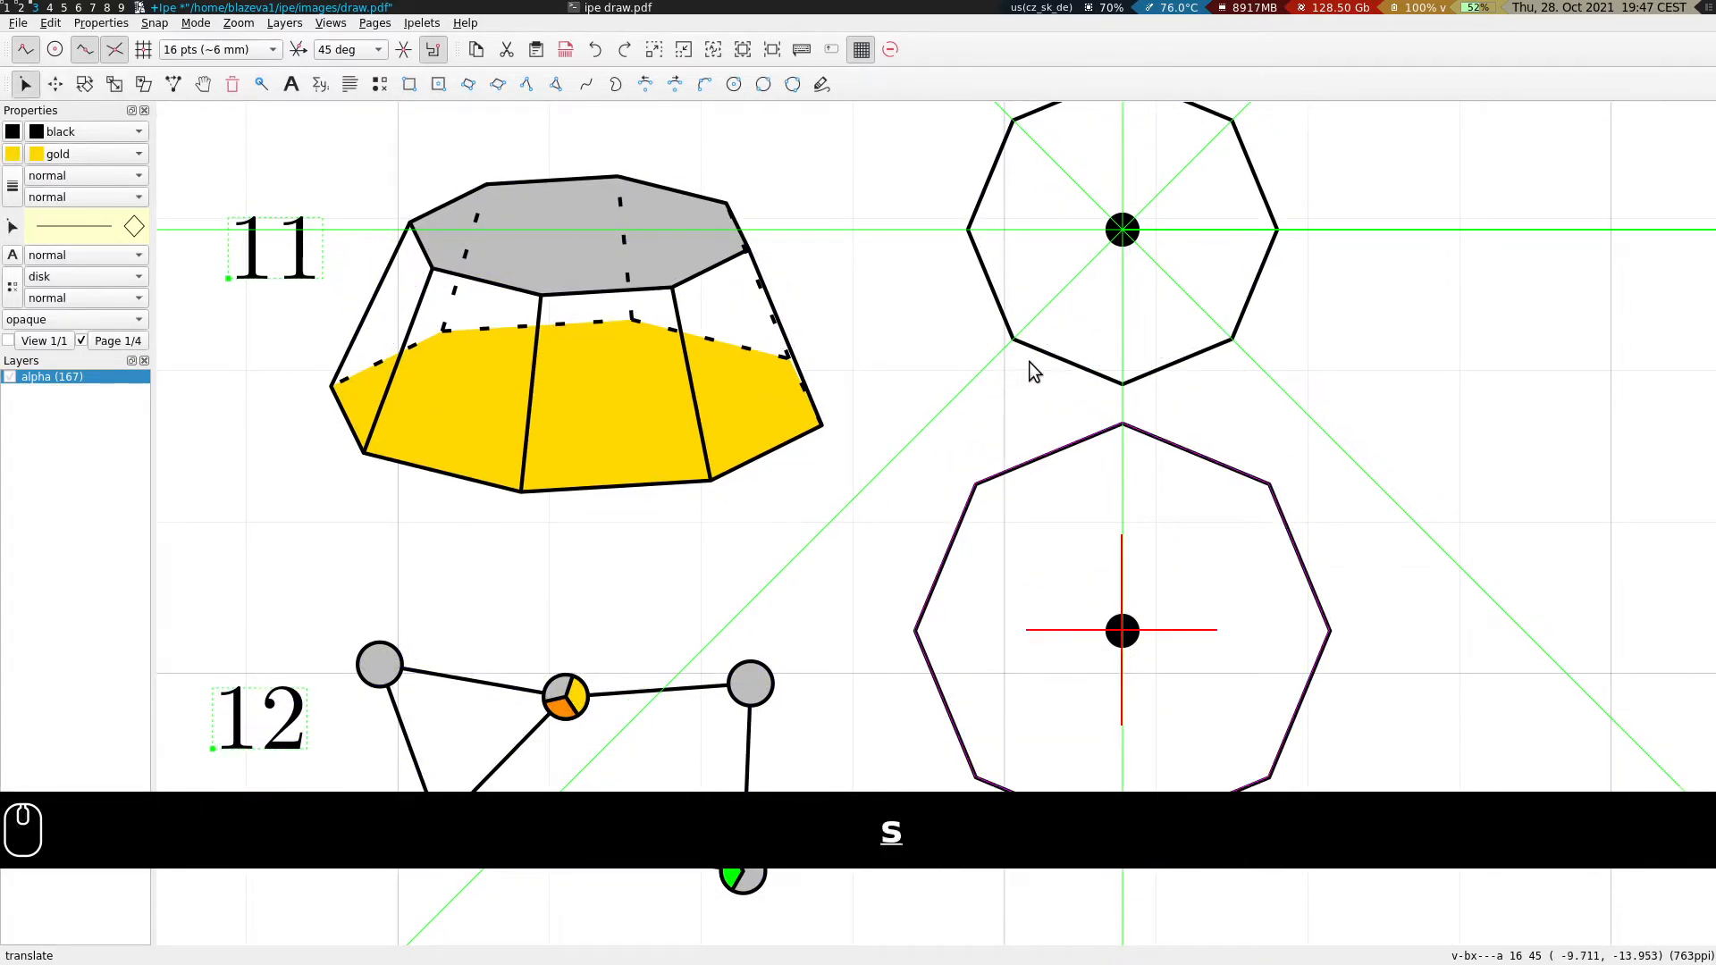
scroll(943, 373, down, 3)
scroll(943, 420, up, 2)
key(s)
click(988, 404)
click(526, 84)
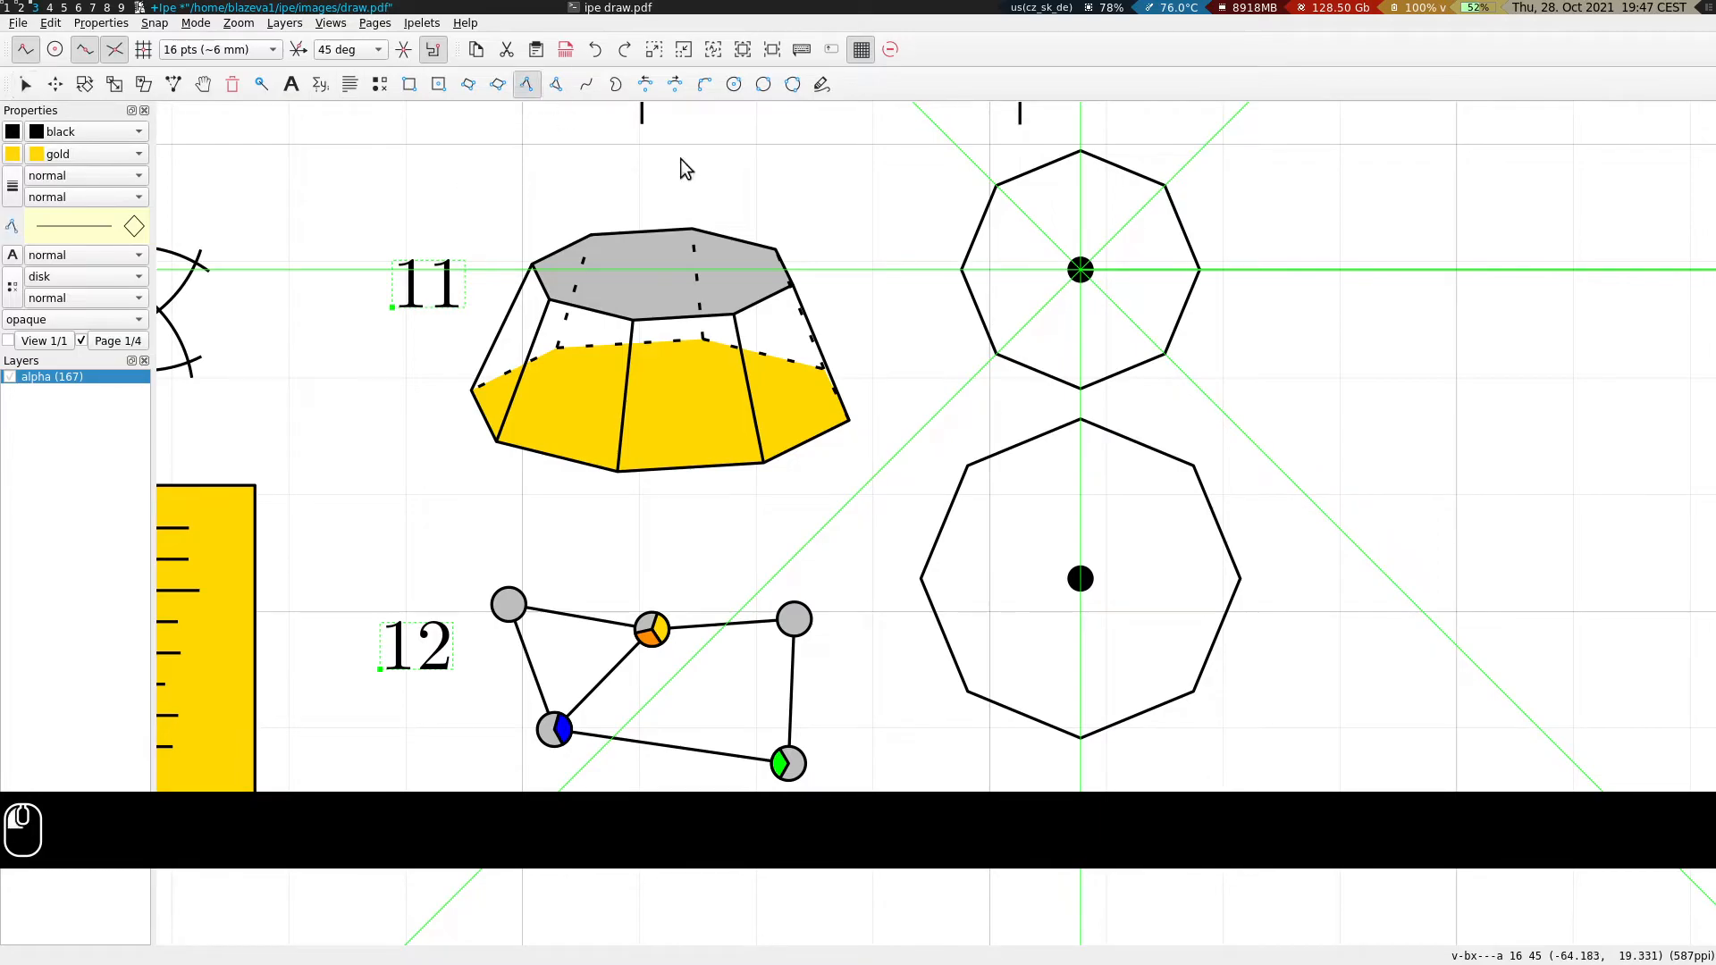
click(1106, 431)
right_click(1084, 153)
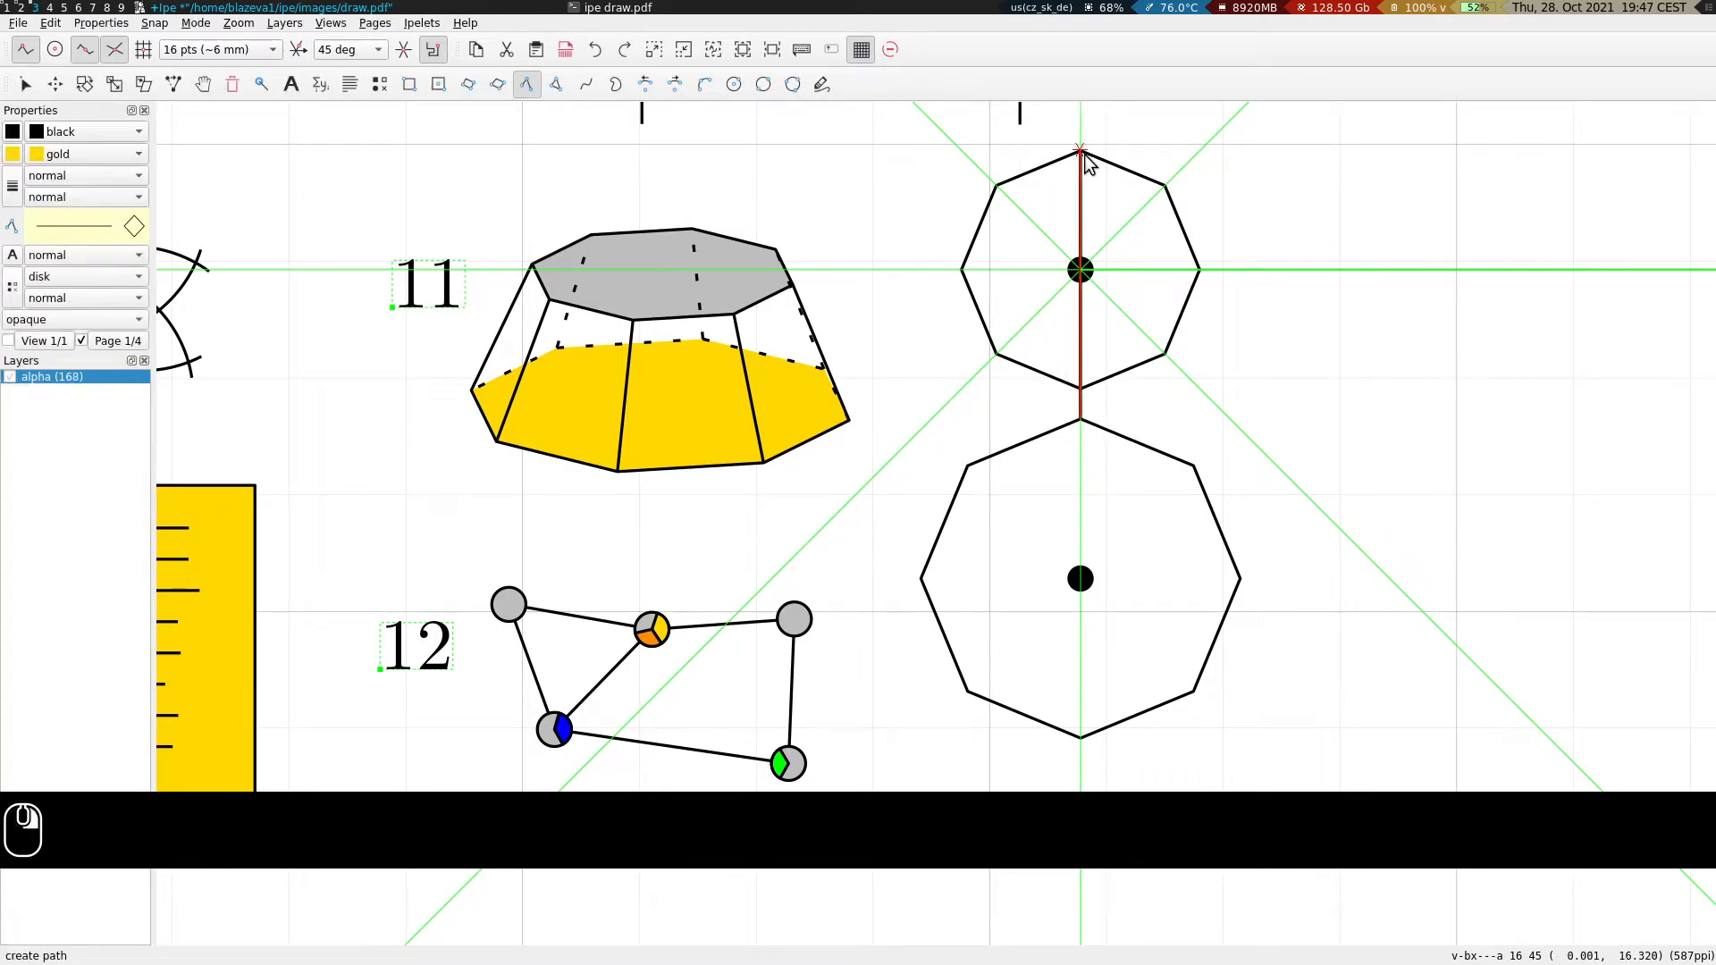
click(1195, 467)
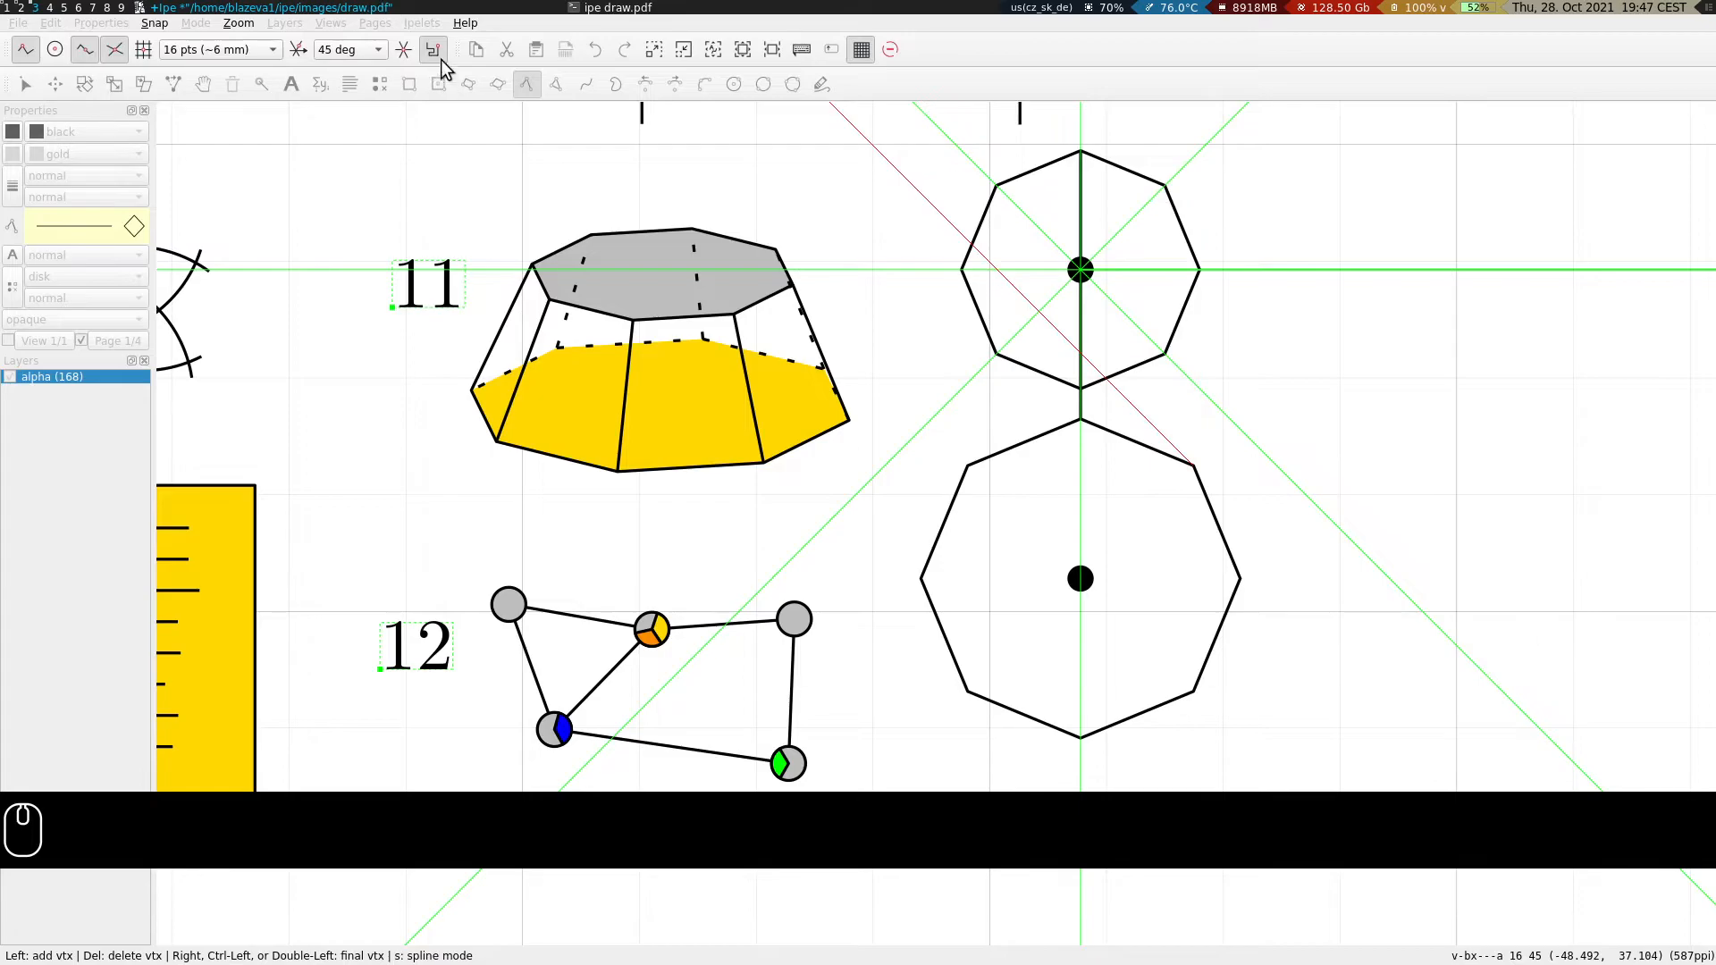
right_click(1164, 185)
Connect the right, lower-right and bottom corners of the large octagon to the matching corners of the small one.
click(1239, 579)
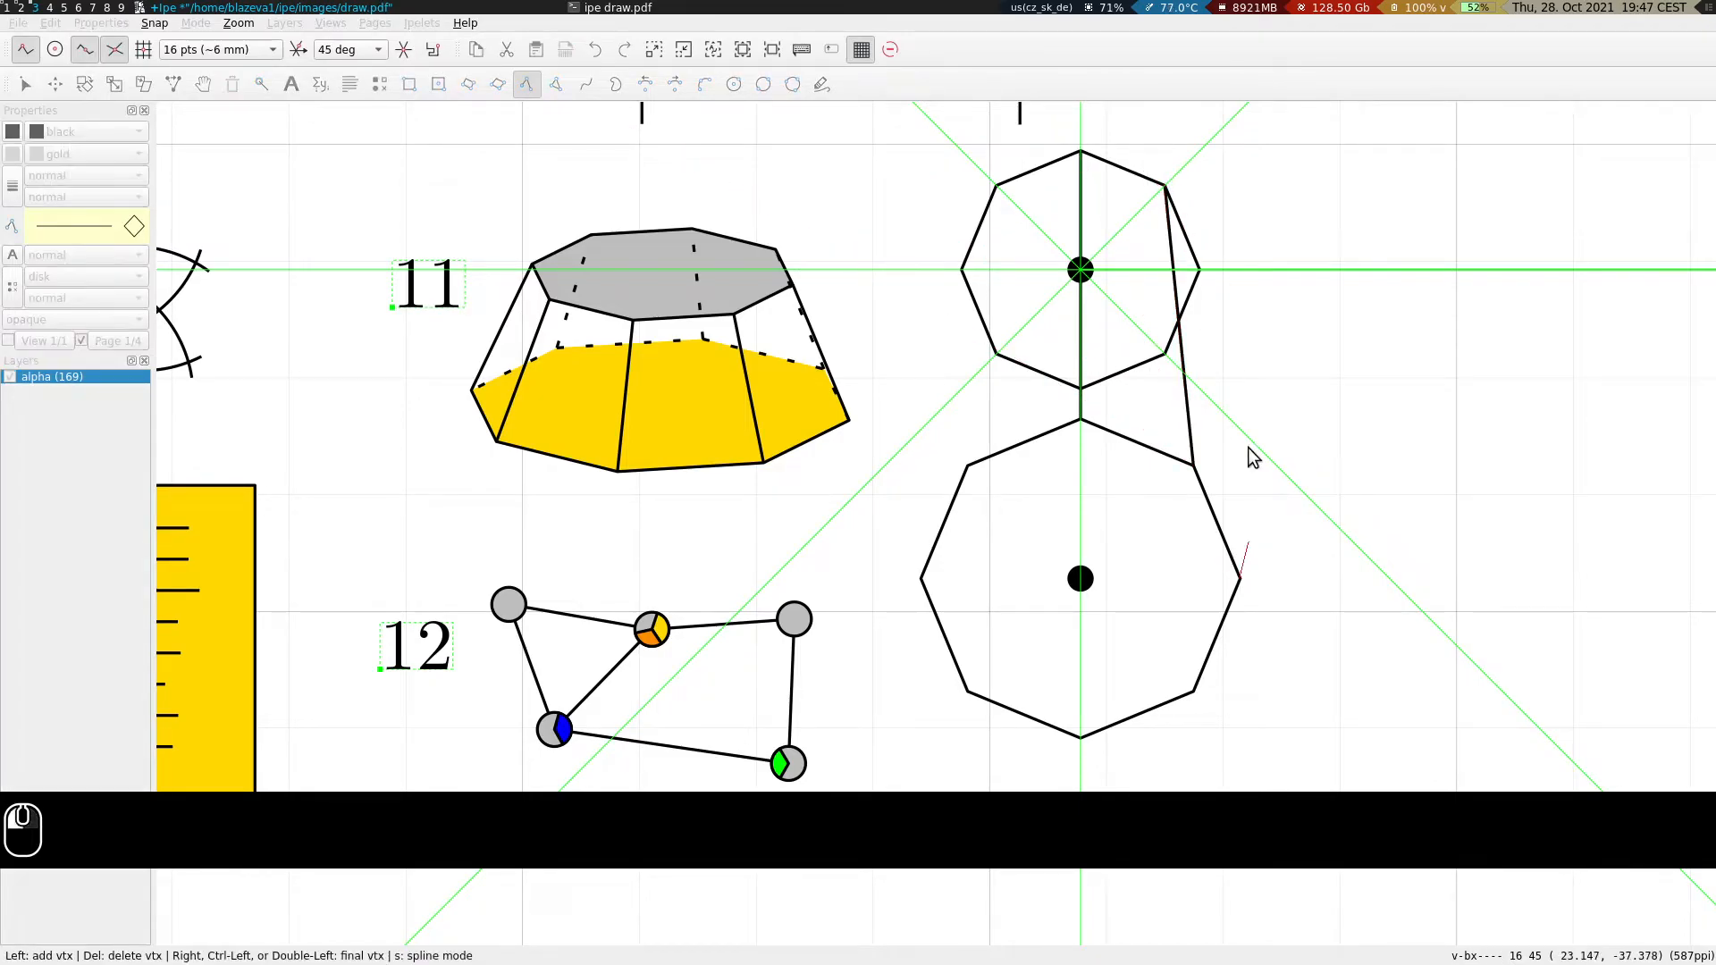
right_click(1198, 269)
click(1193, 690)
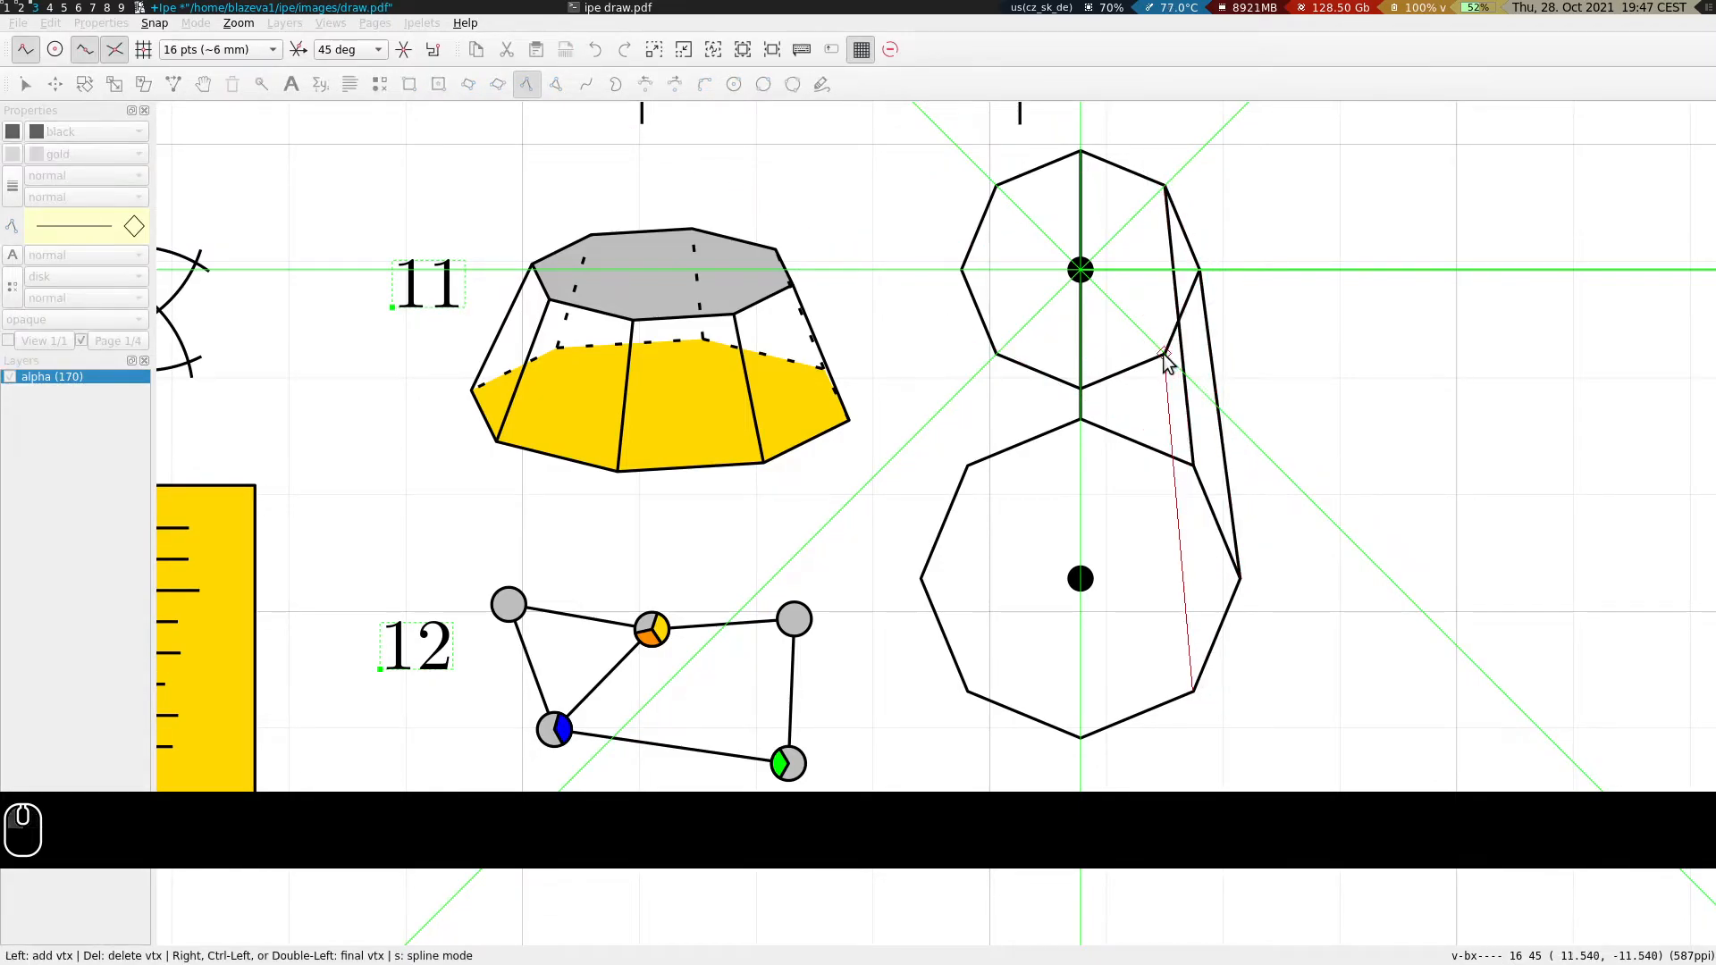
right_click(1165, 355)
click(1080, 738)
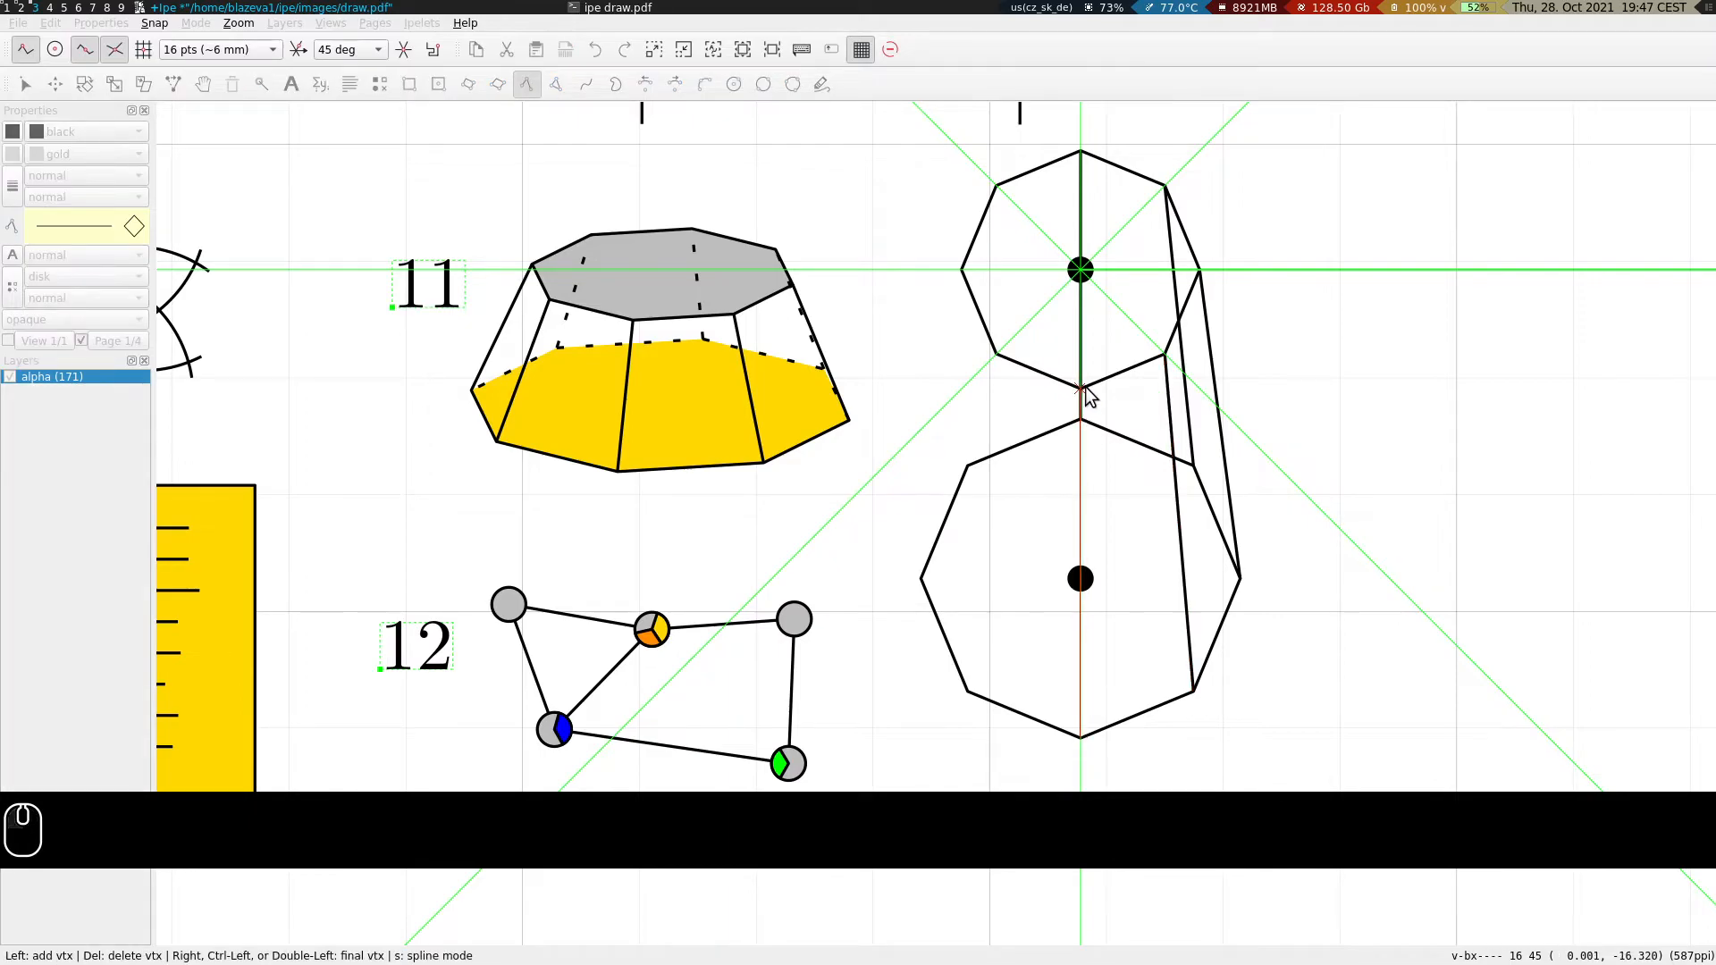
right_click(1081, 418)
Connect the lower-left, left and upper-left corners of the two octagons with straight lines.
click(970, 692)
right_click(995, 355)
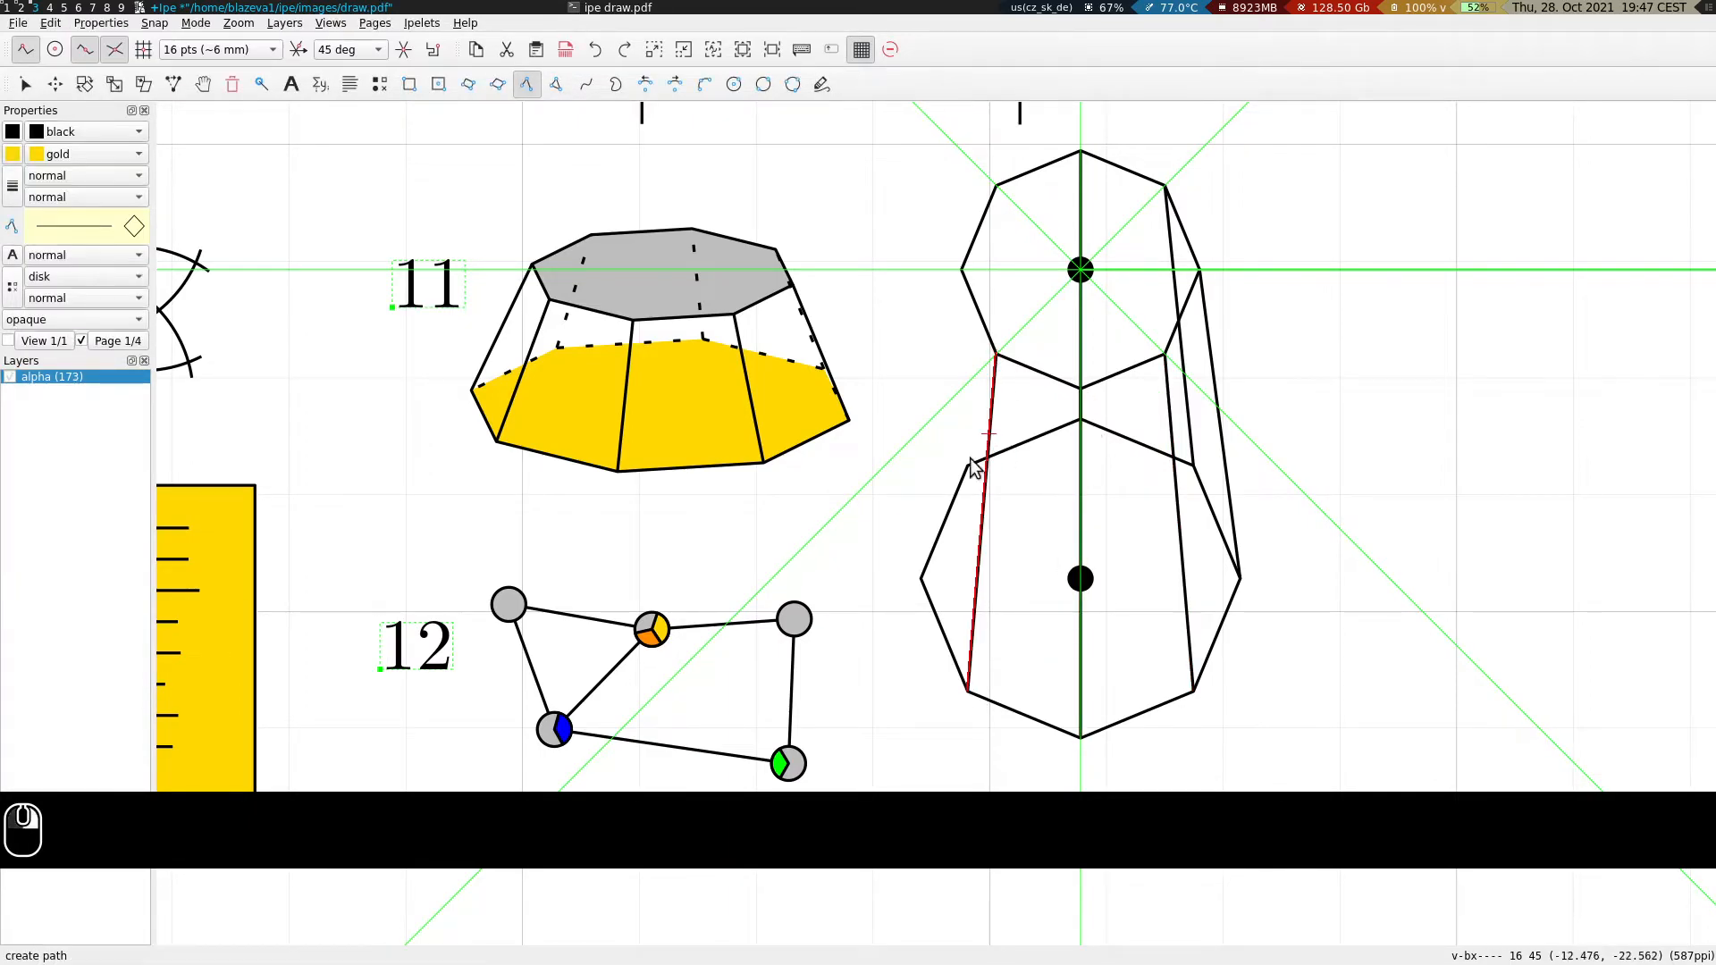
click(924, 579)
right_click(962, 269)
click(968, 464)
right_click(997, 187)
Delete both disk marks at the centres of the octagons.
key(s)
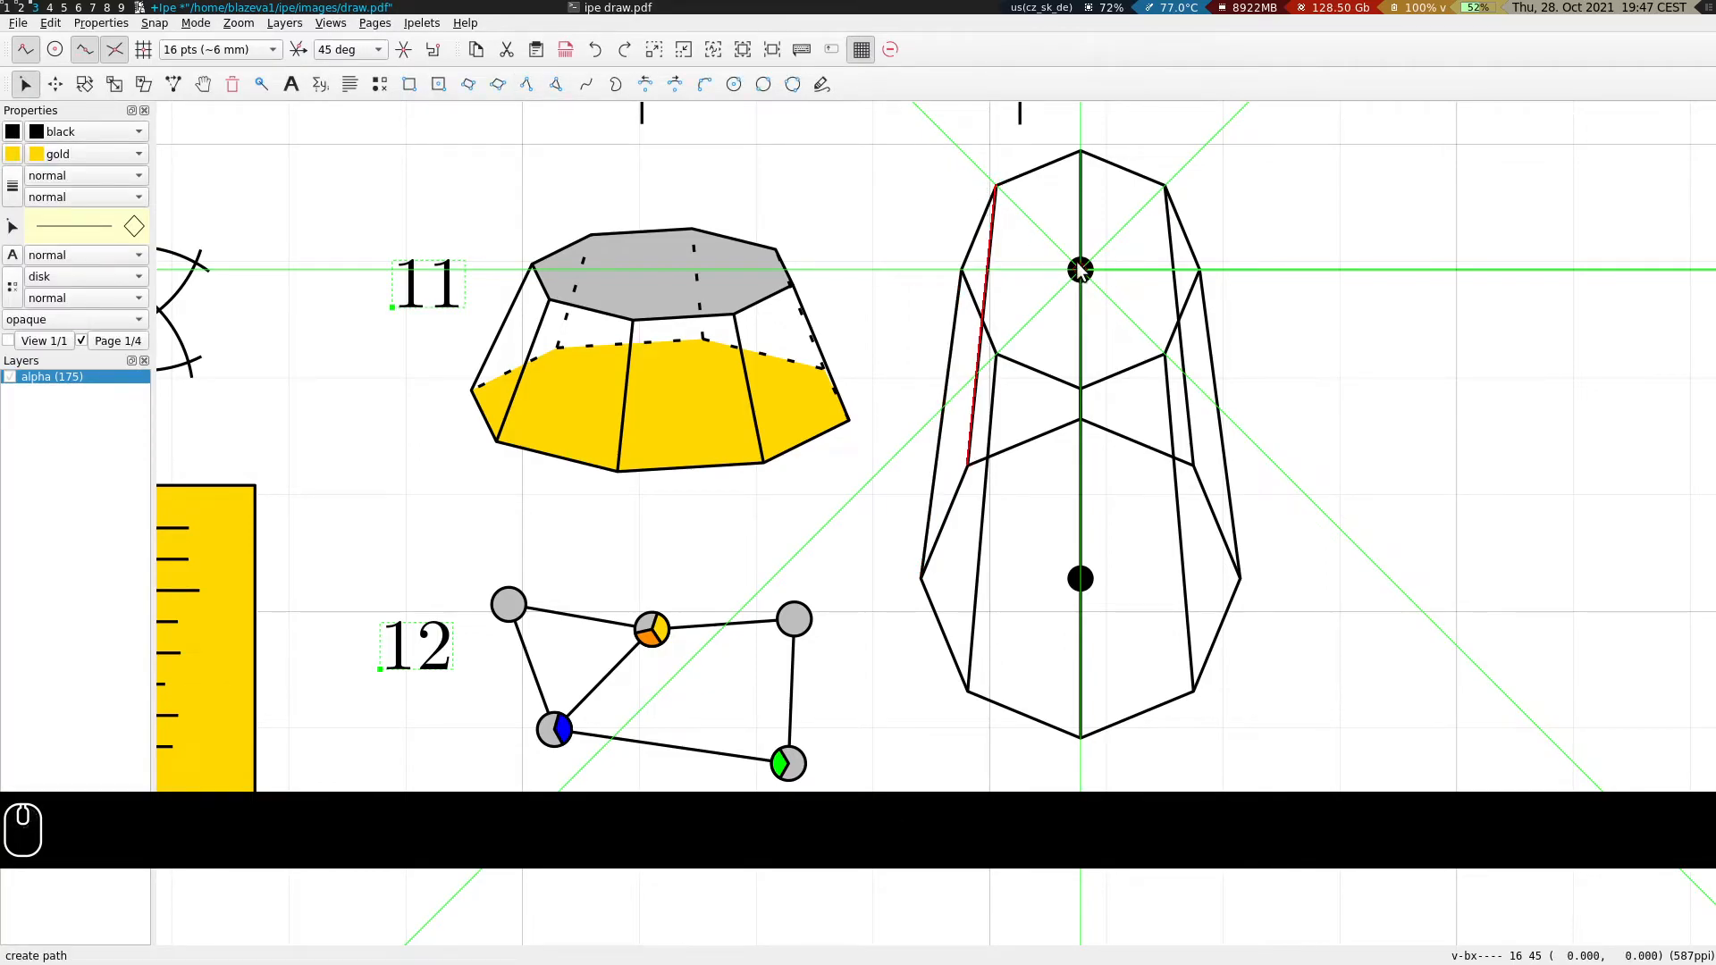
key(Delete)
key(Delete)
Select both octagons with all connecting lines and stretch them vertically into a flattened shape resembling the original figure 11.
key(s)
drag(904, 136, 1430, 747)
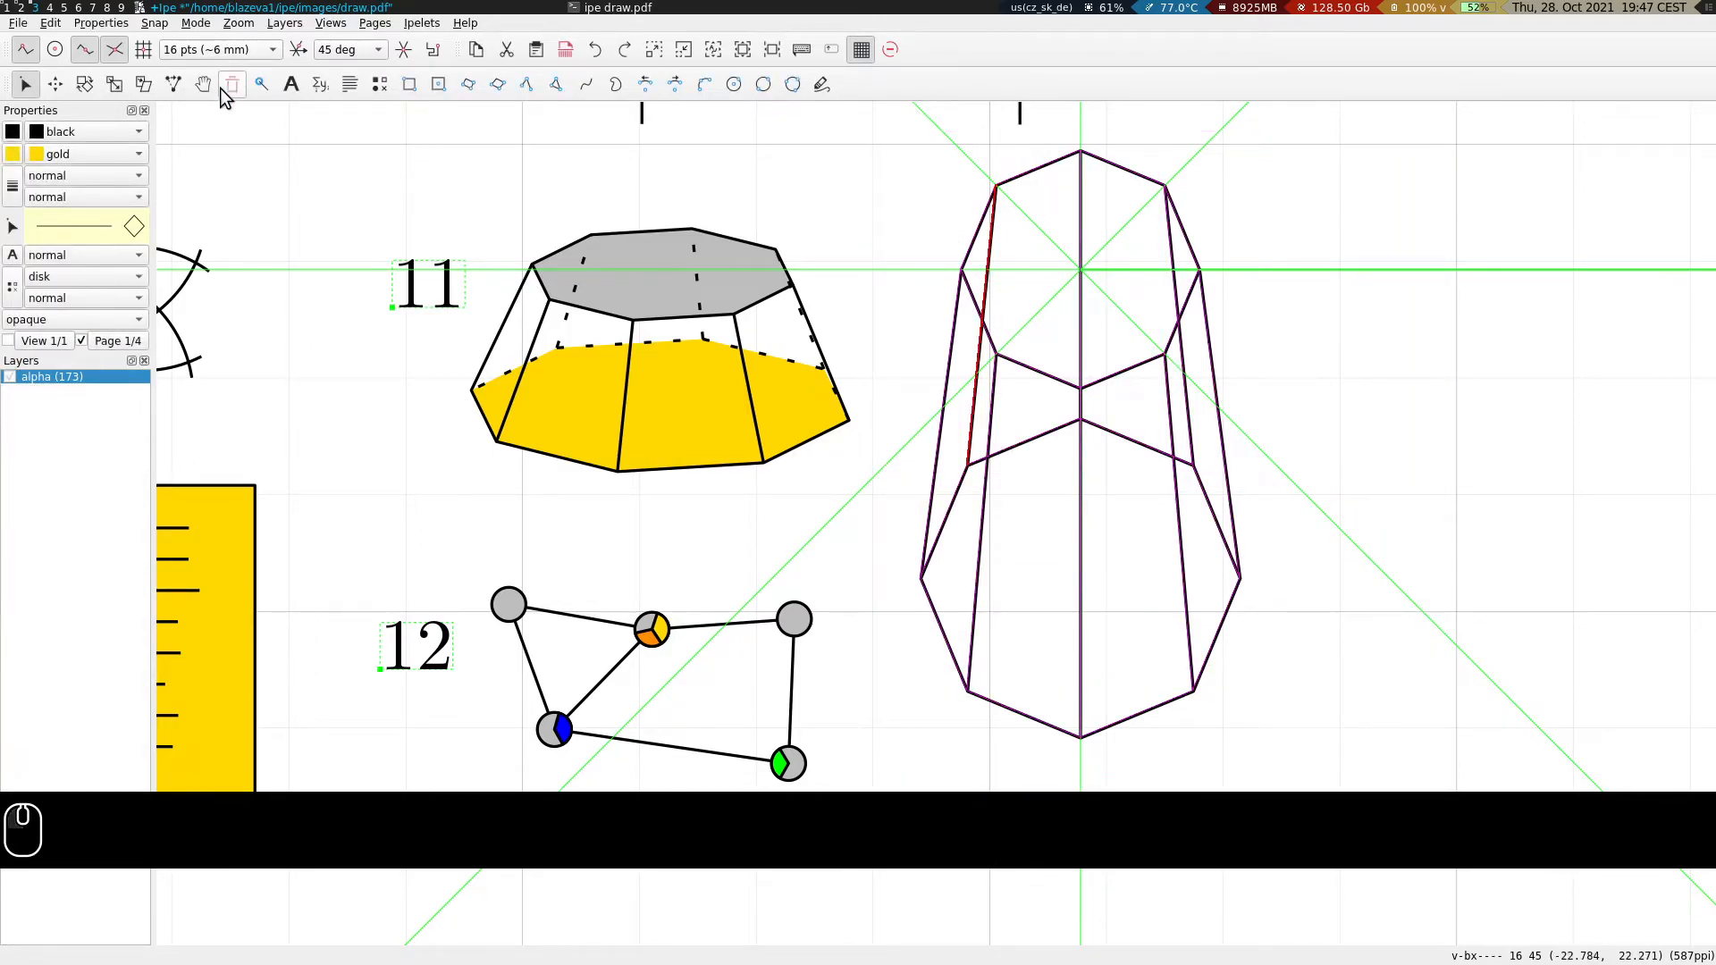
key(e)
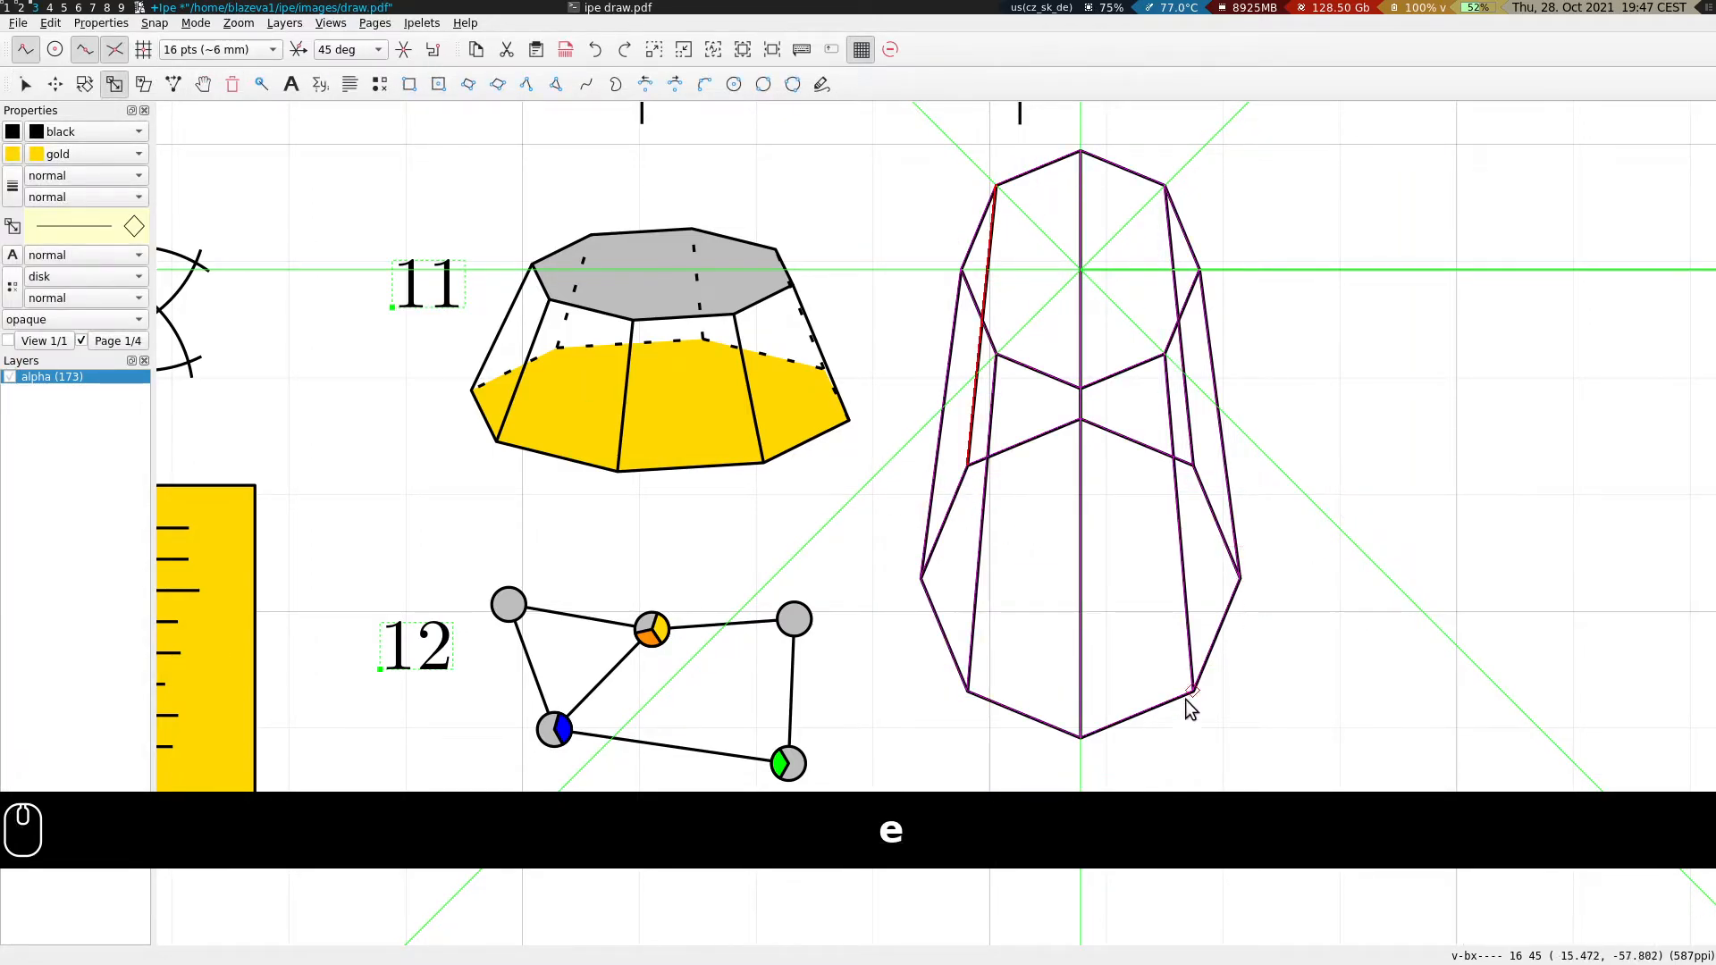
drag(1146, 758, 1166, 576)
scroll(995, 527, up, 1)
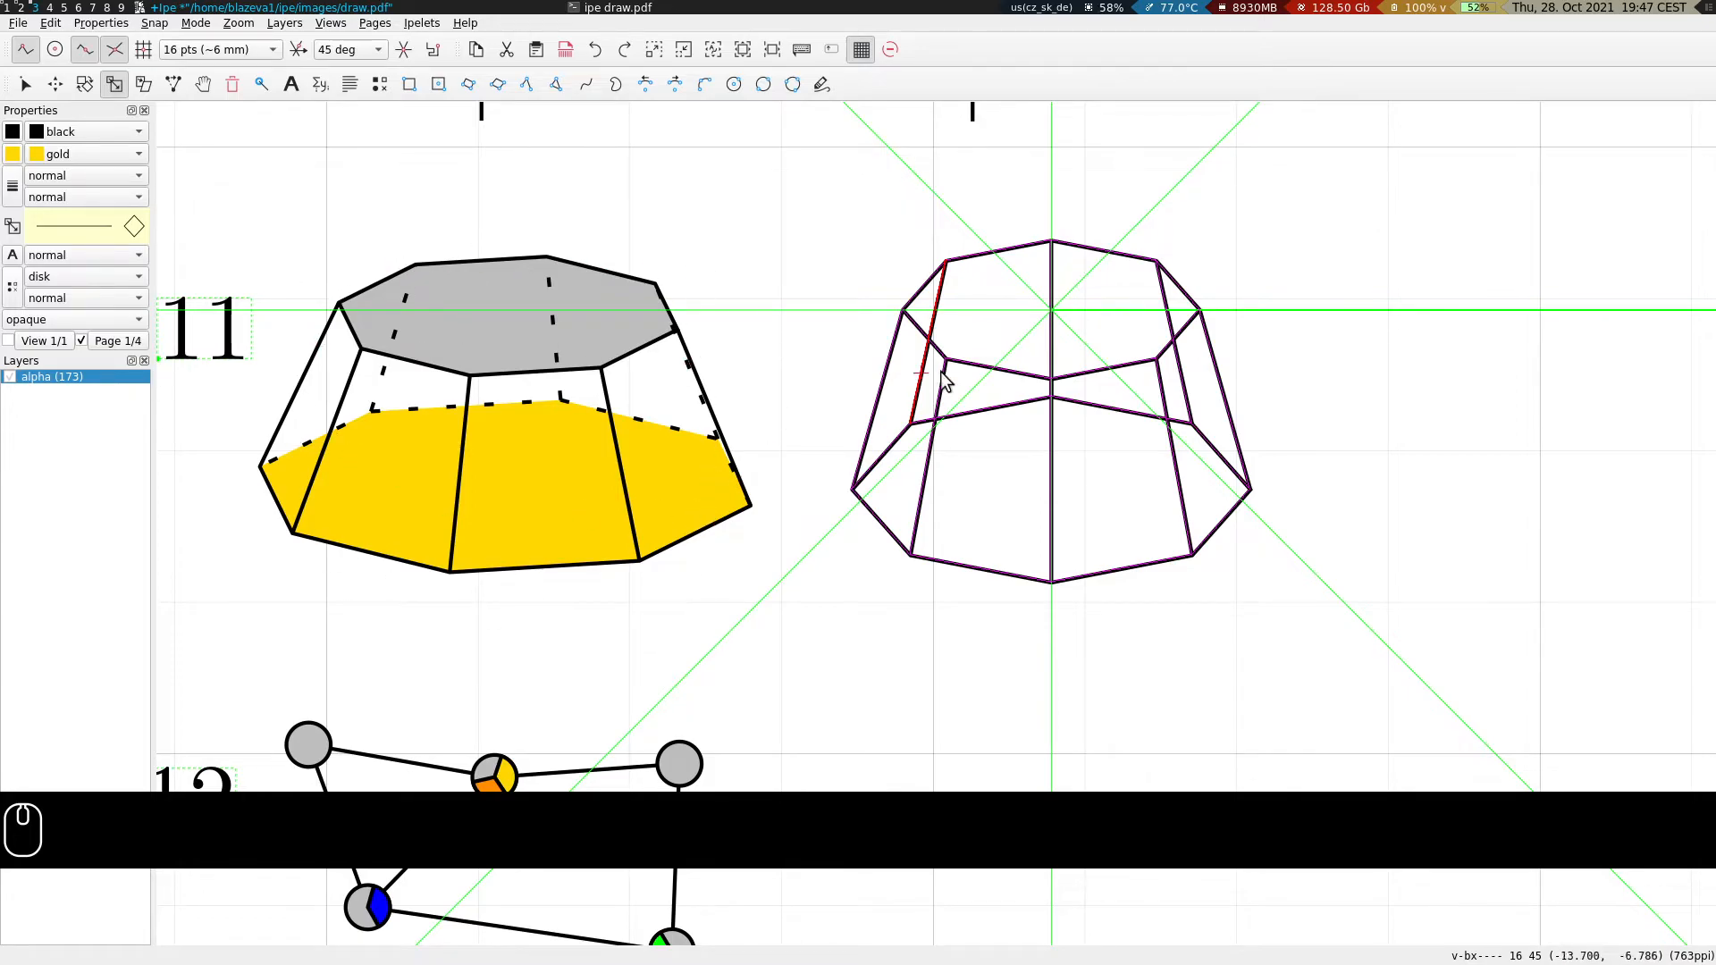
drag(1369, 327, 1298, 407)
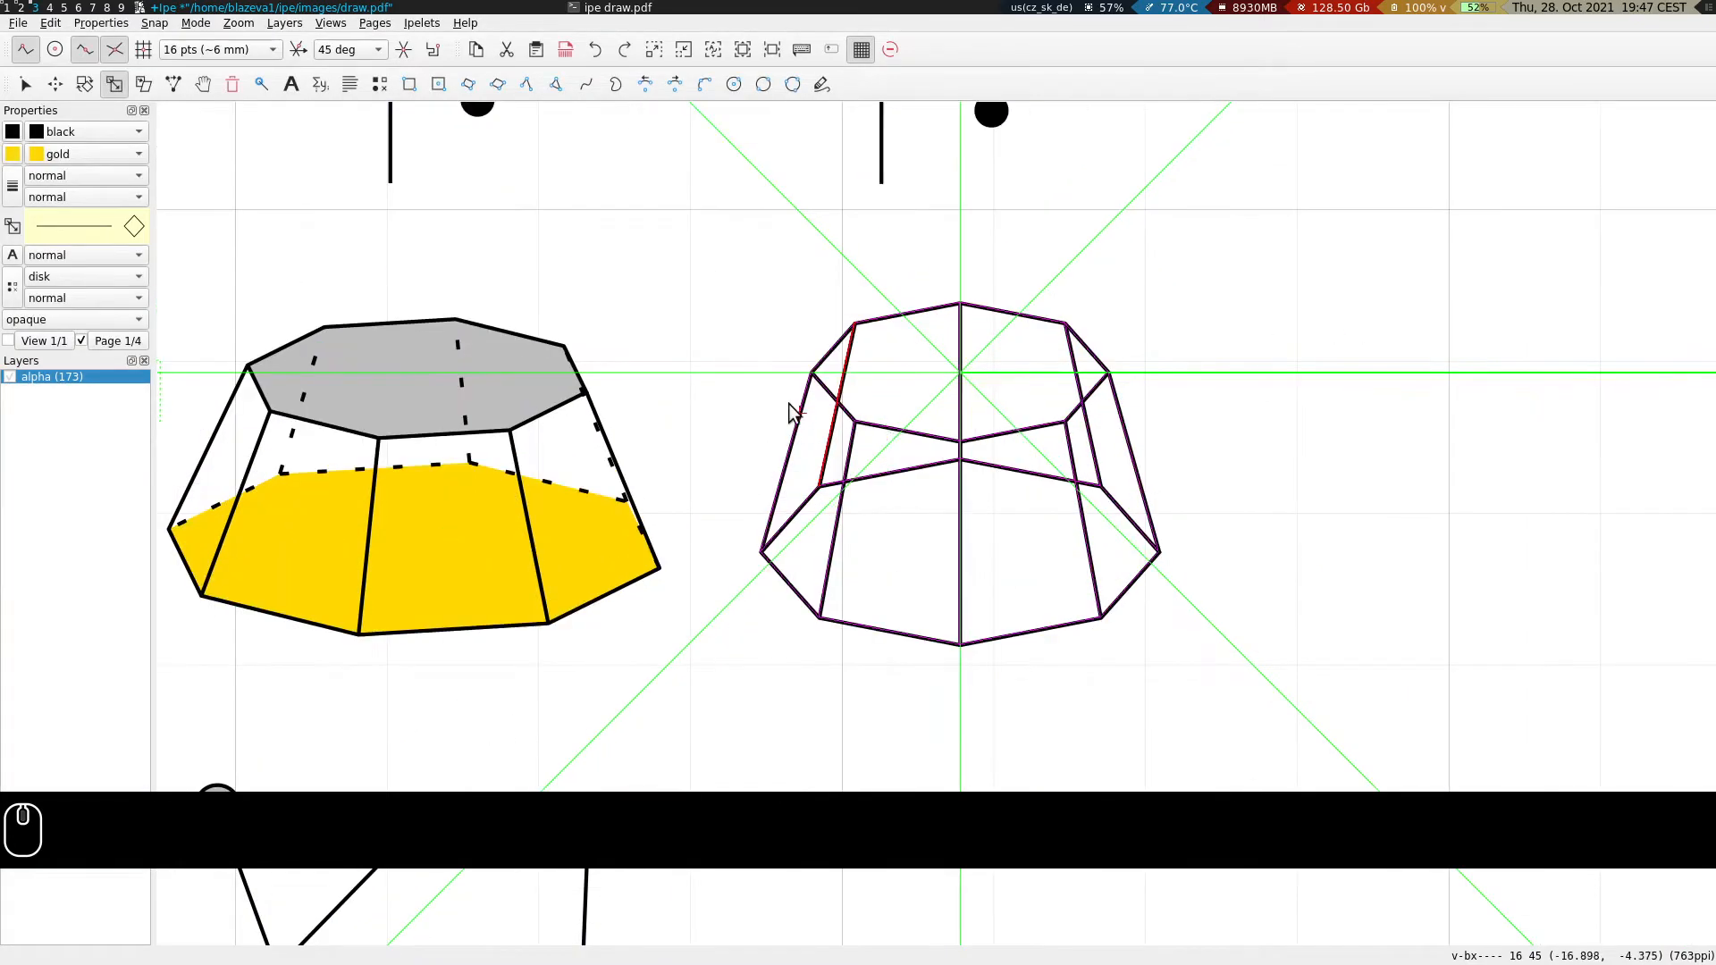
Clear the selection and hide the green coordinate axes.
key(s)
key(s)
click(678, 373)
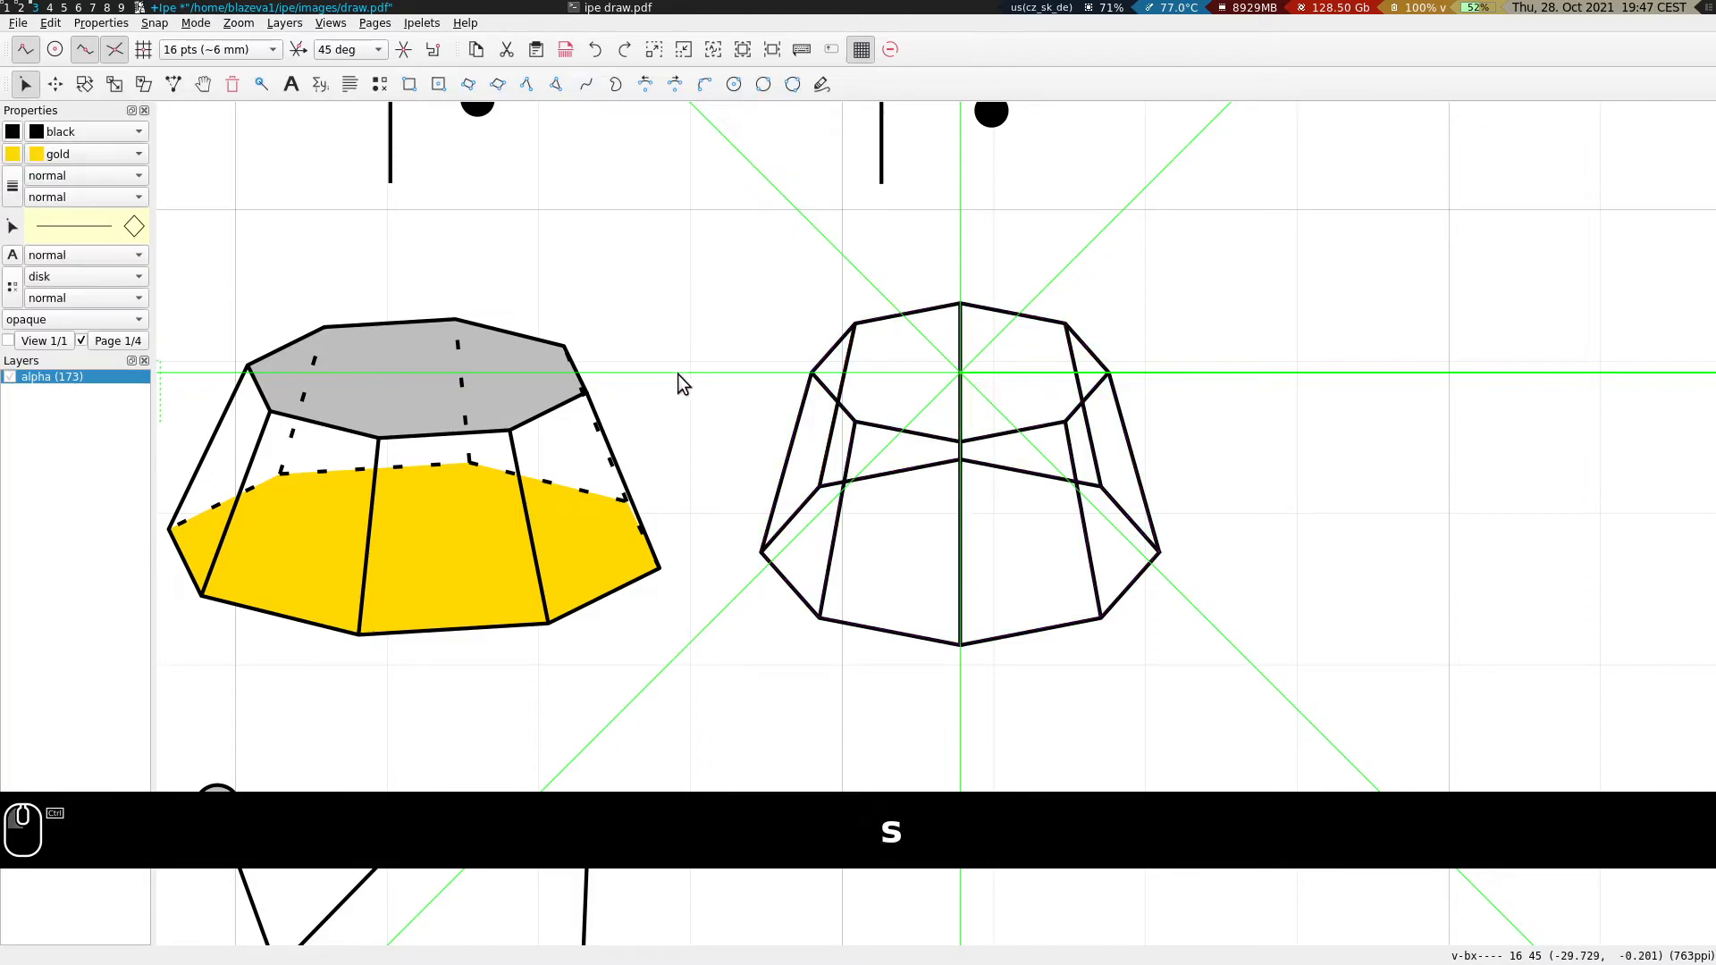
scroll(678, 373, up, 1)
key(ctrl+F1)
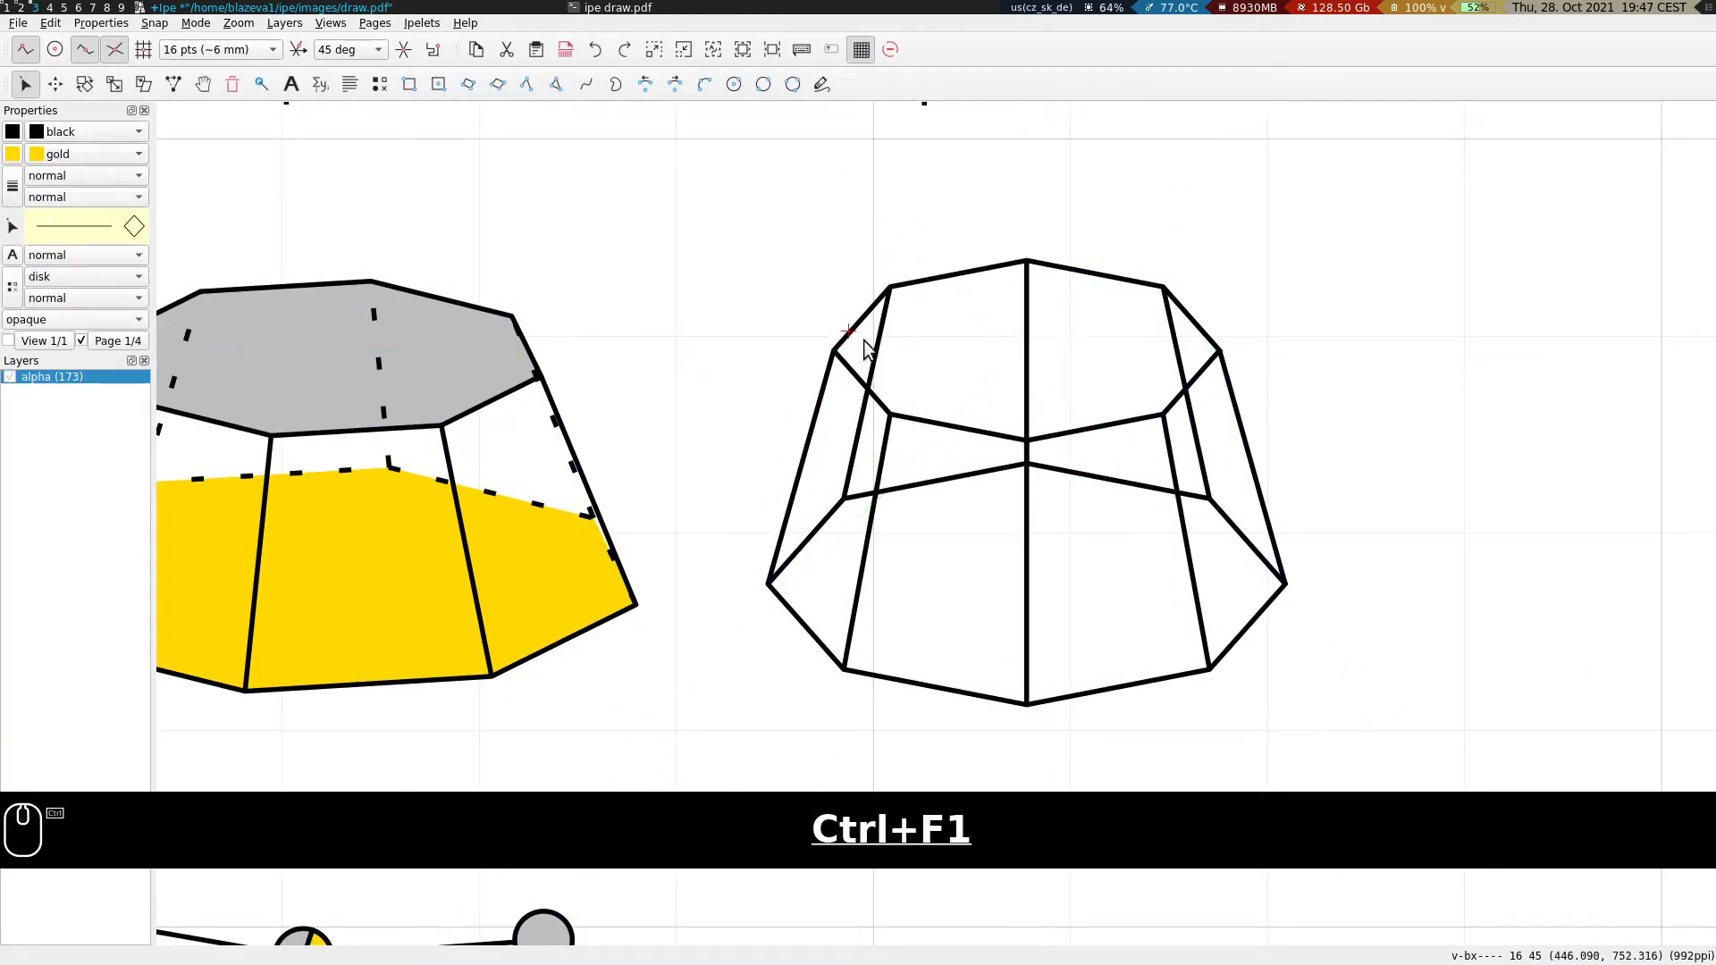
Set the three rear connecting edges of the frustum to the dotted dash style, and clear the selection.
key(s)
click(877, 348)
shift+click(1027, 380)
shift+click(873, 356)
shift+click(1173, 352)
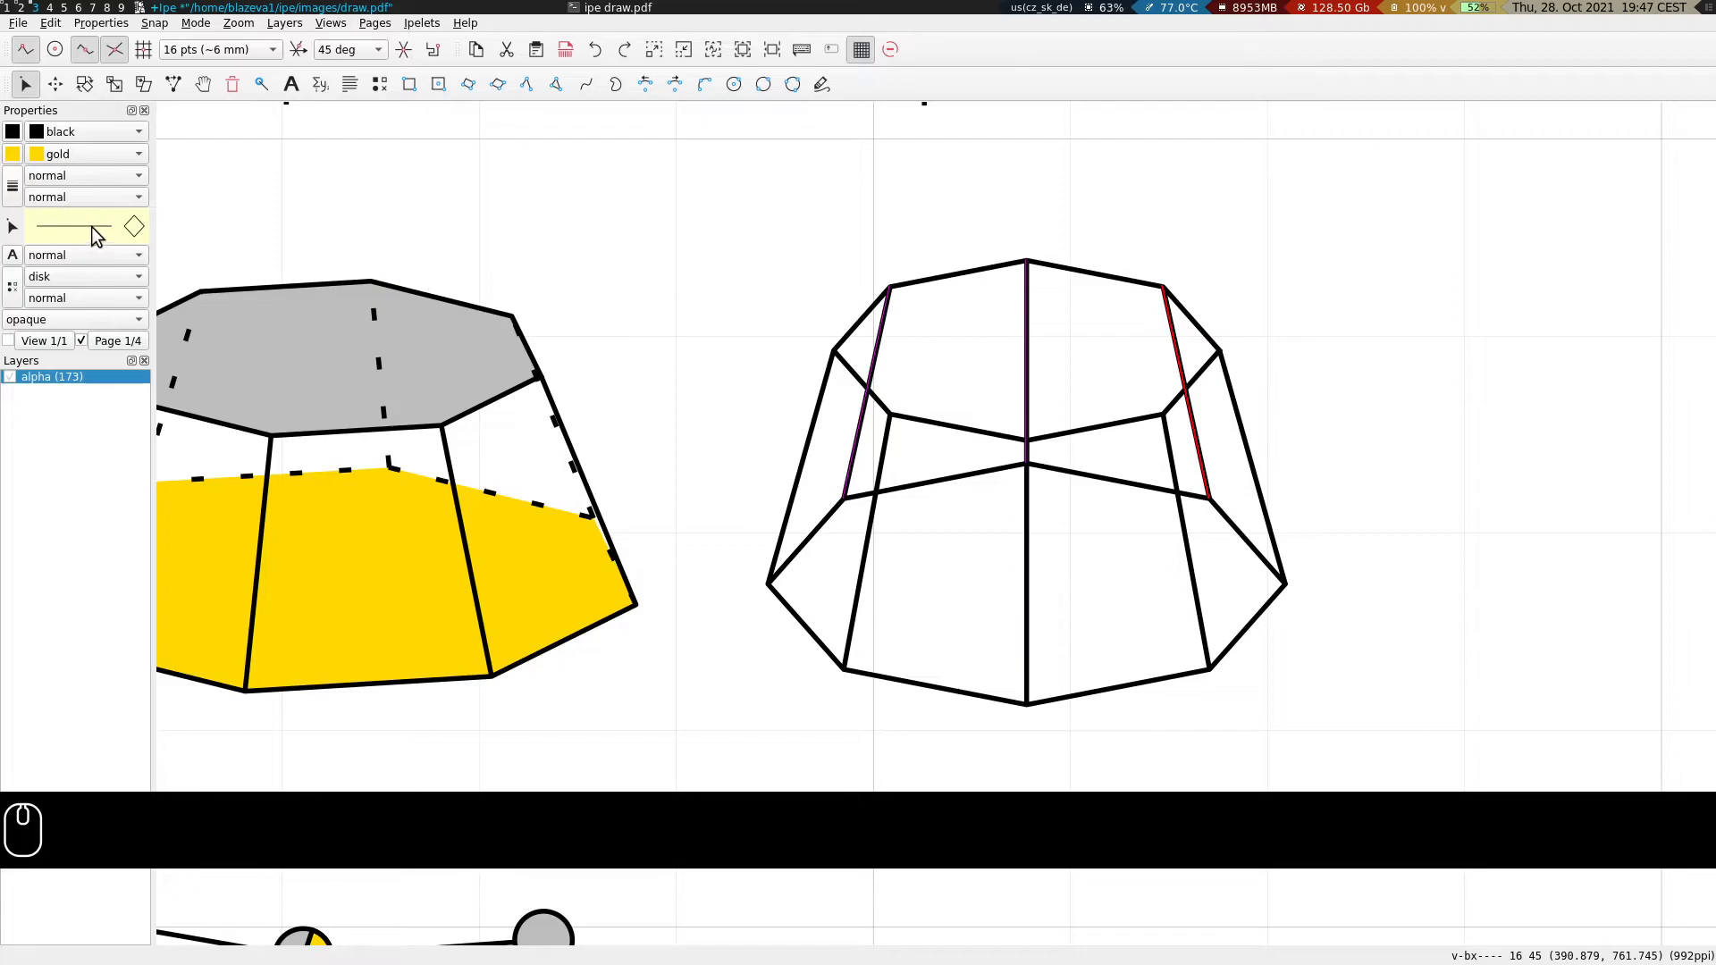
click(99, 196)
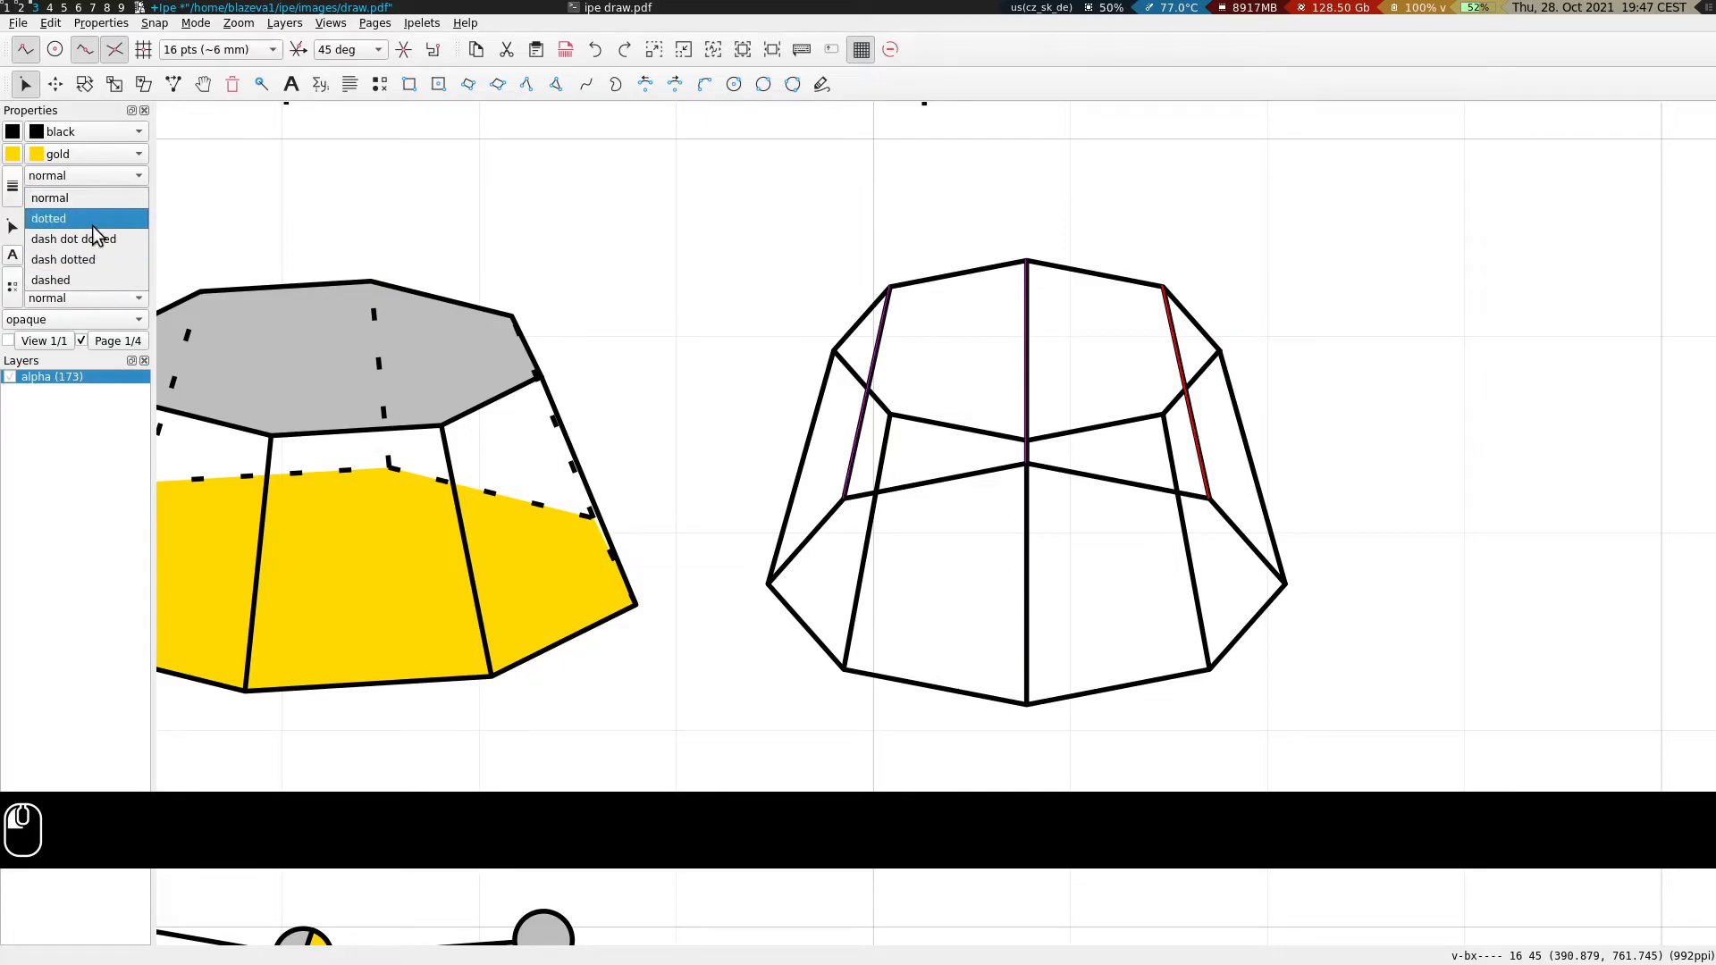
click(97, 222)
key(s)
click(794, 207)
drag(749, 240, 802, 195)
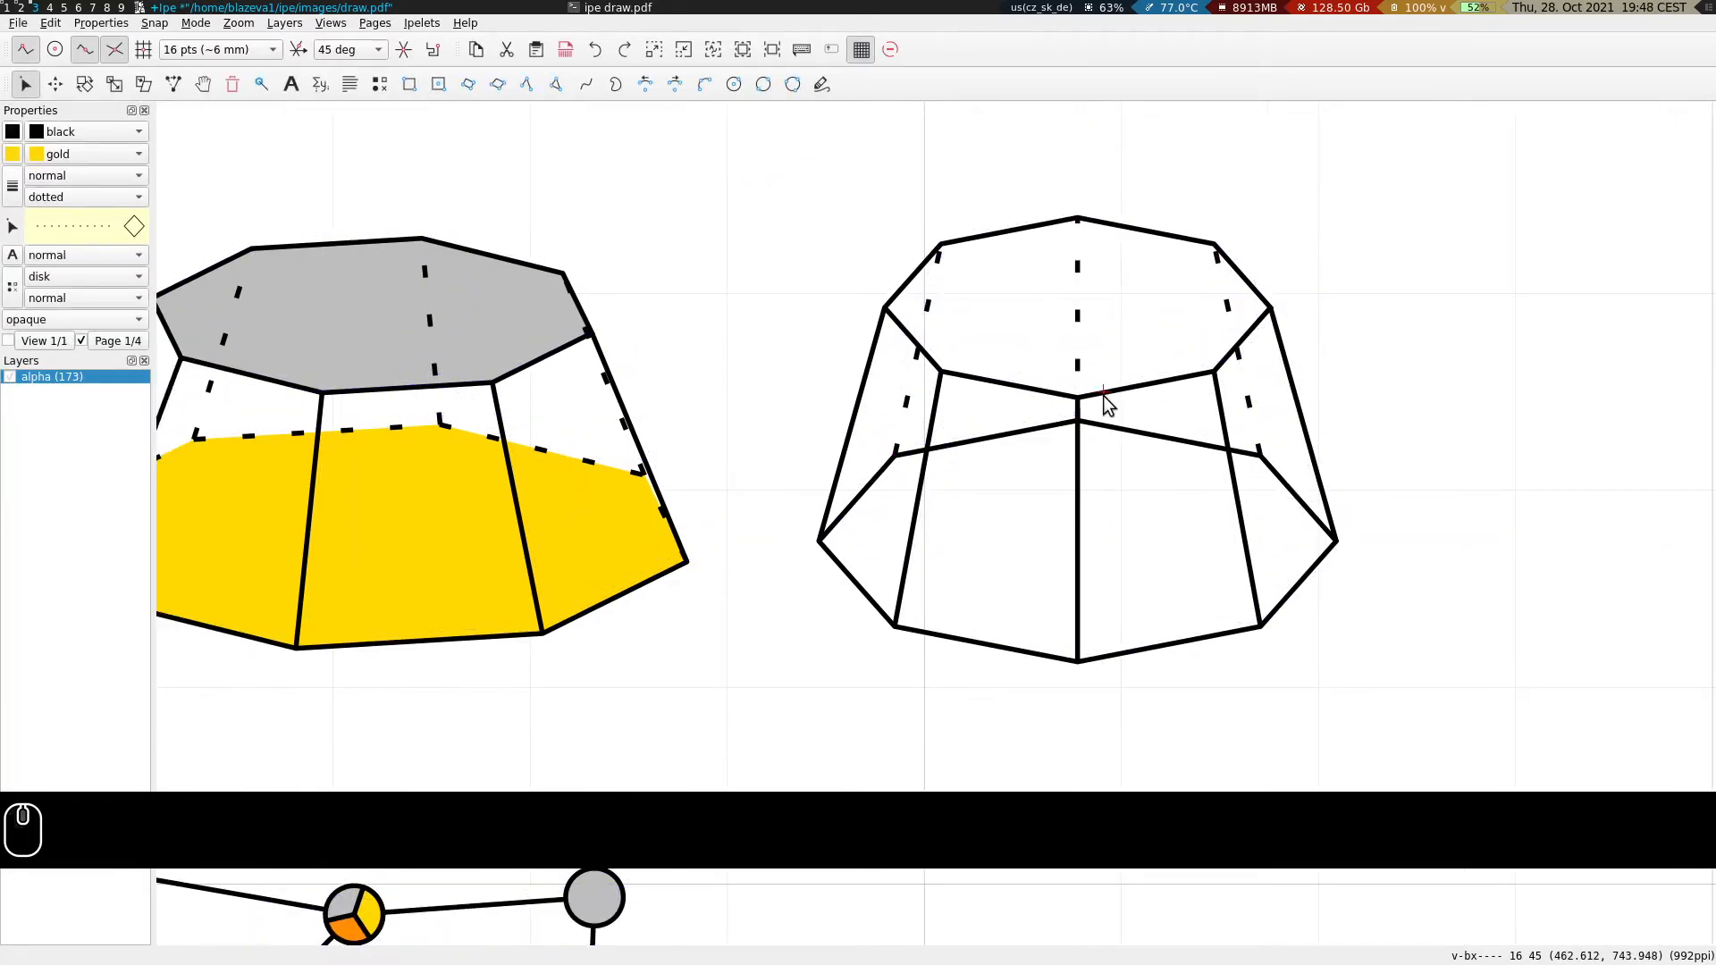
Edit the path of the base octagon, cutting it at its leftmost and rightmost vertices, and accept the edit.
click(1175, 440)
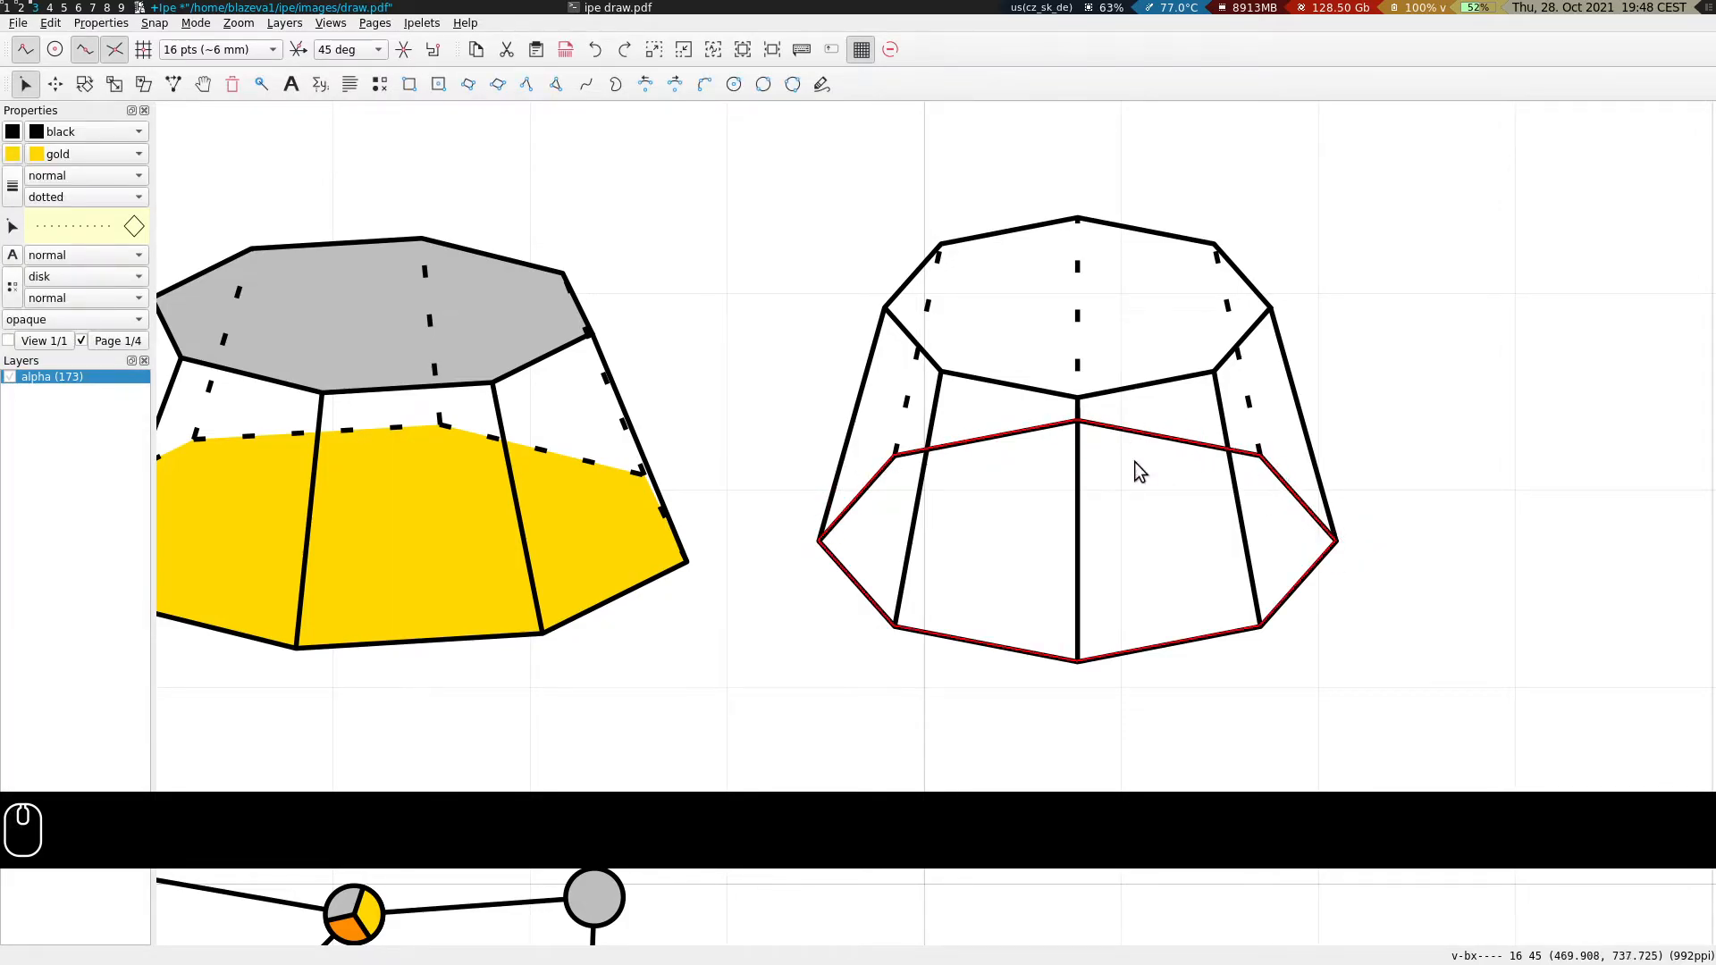
key(ctrl+c)
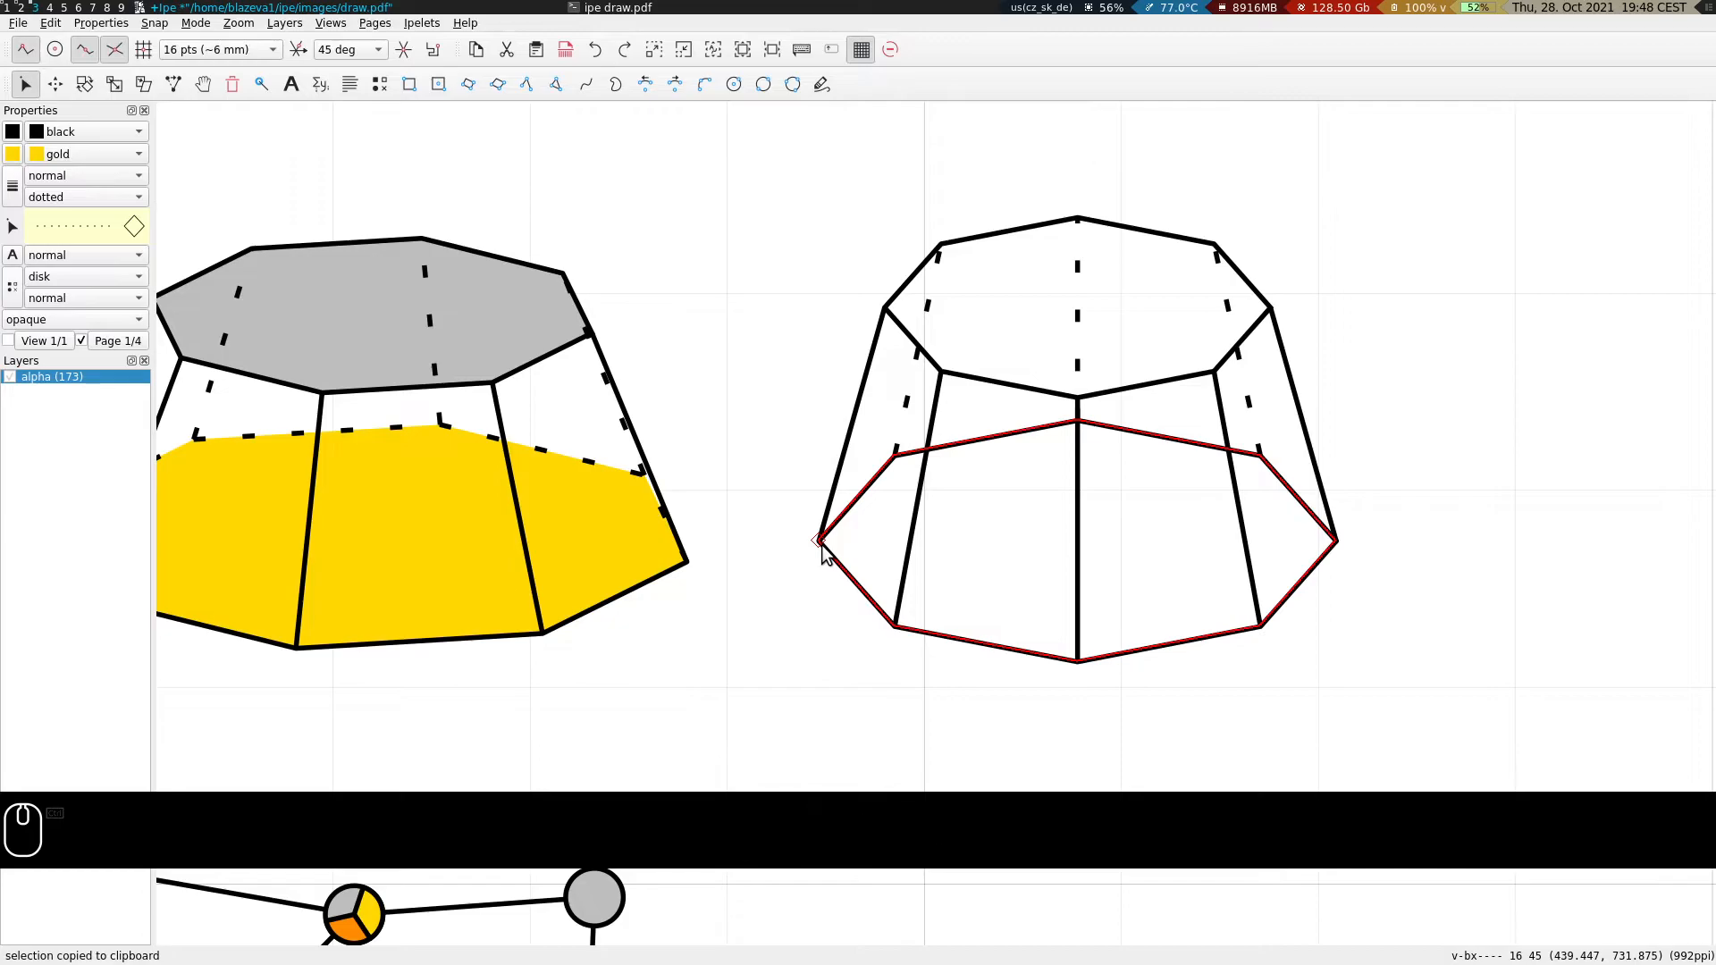
right_click(822, 545)
click(876, 949)
right_click(819, 542)
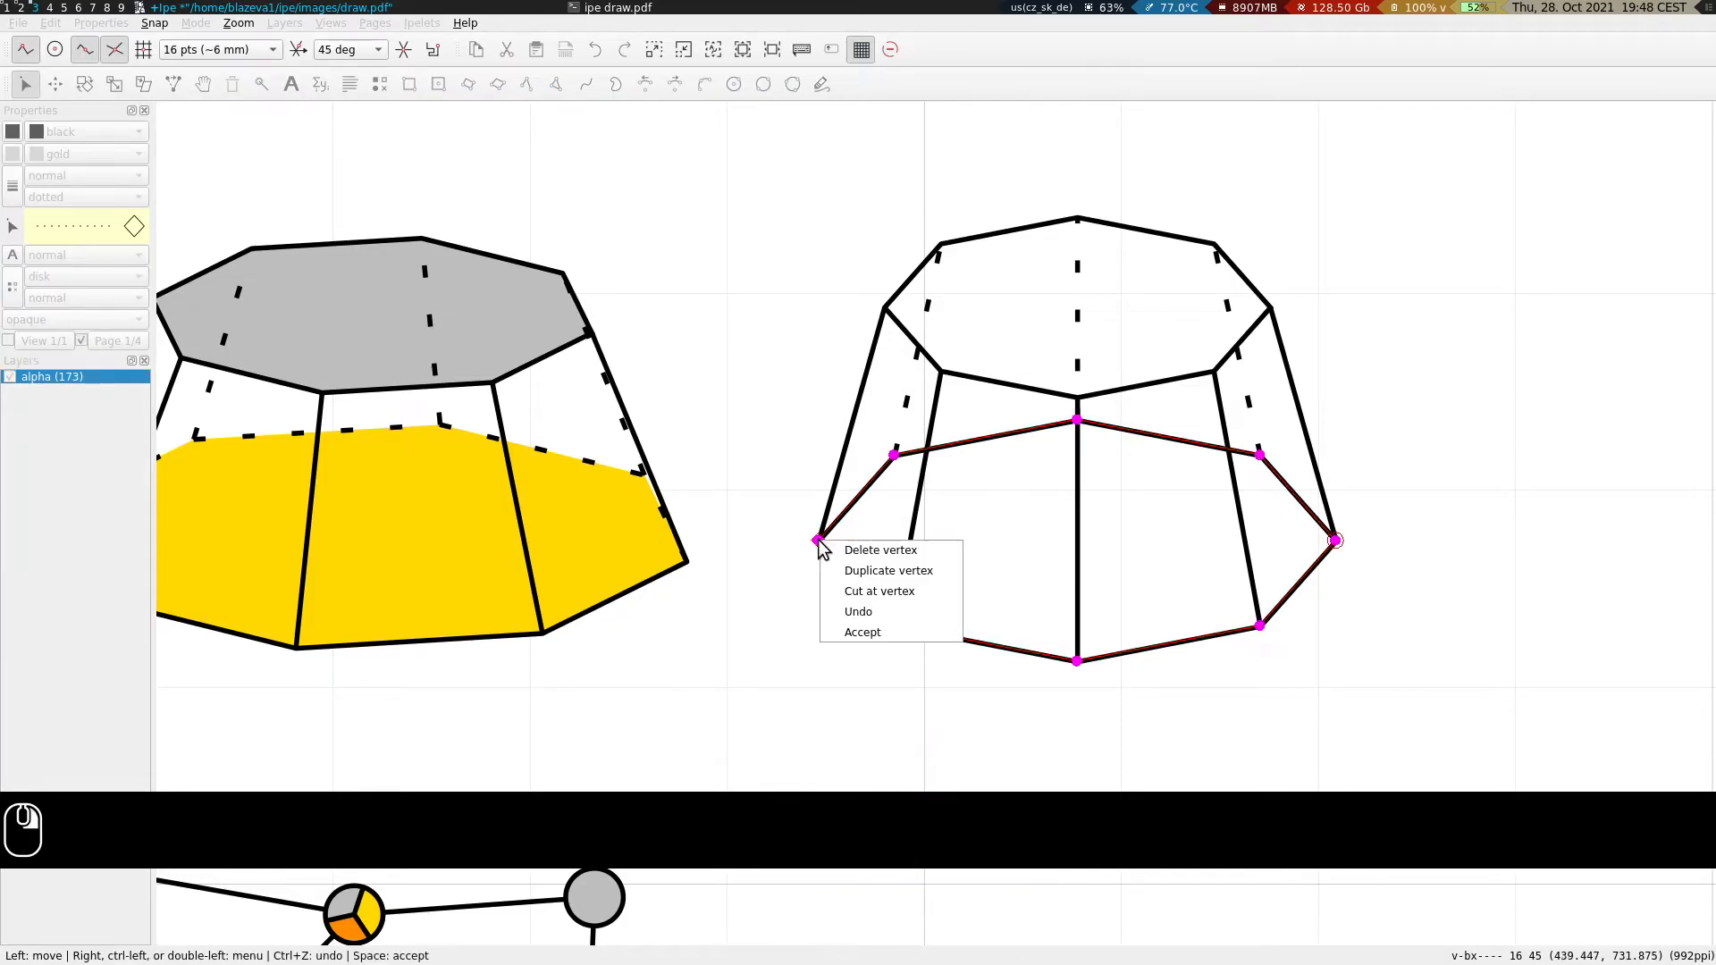
click(909, 593)
right_click(1339, 538)
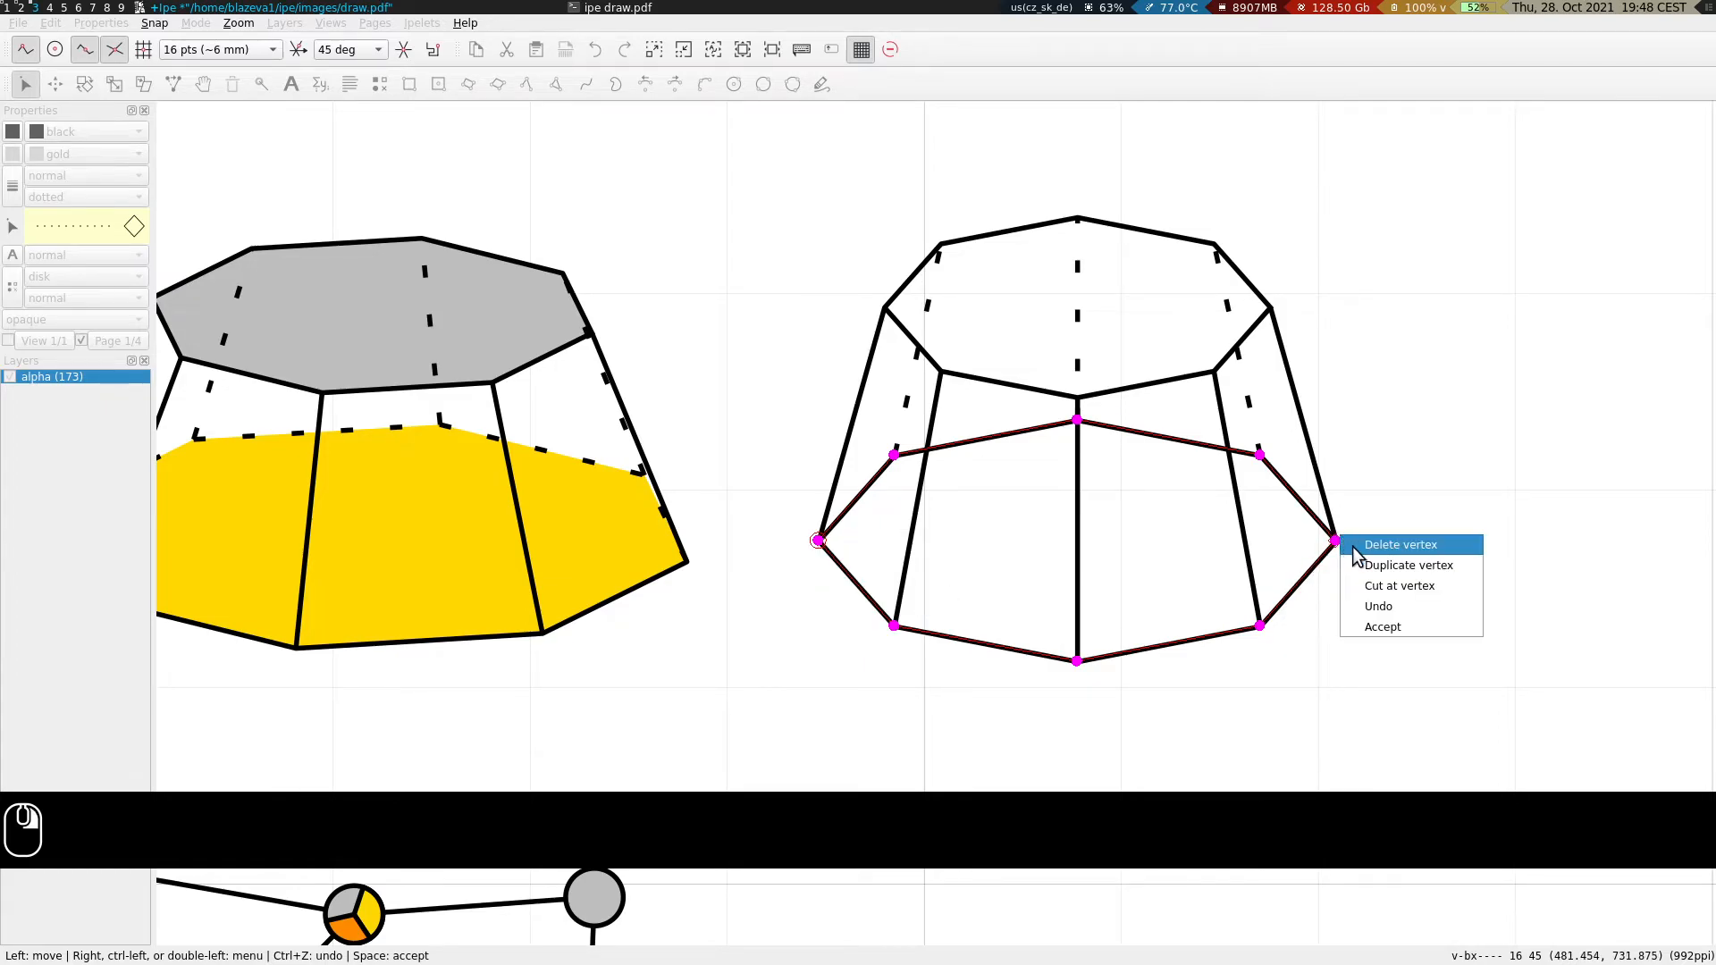
click(1386, 586)
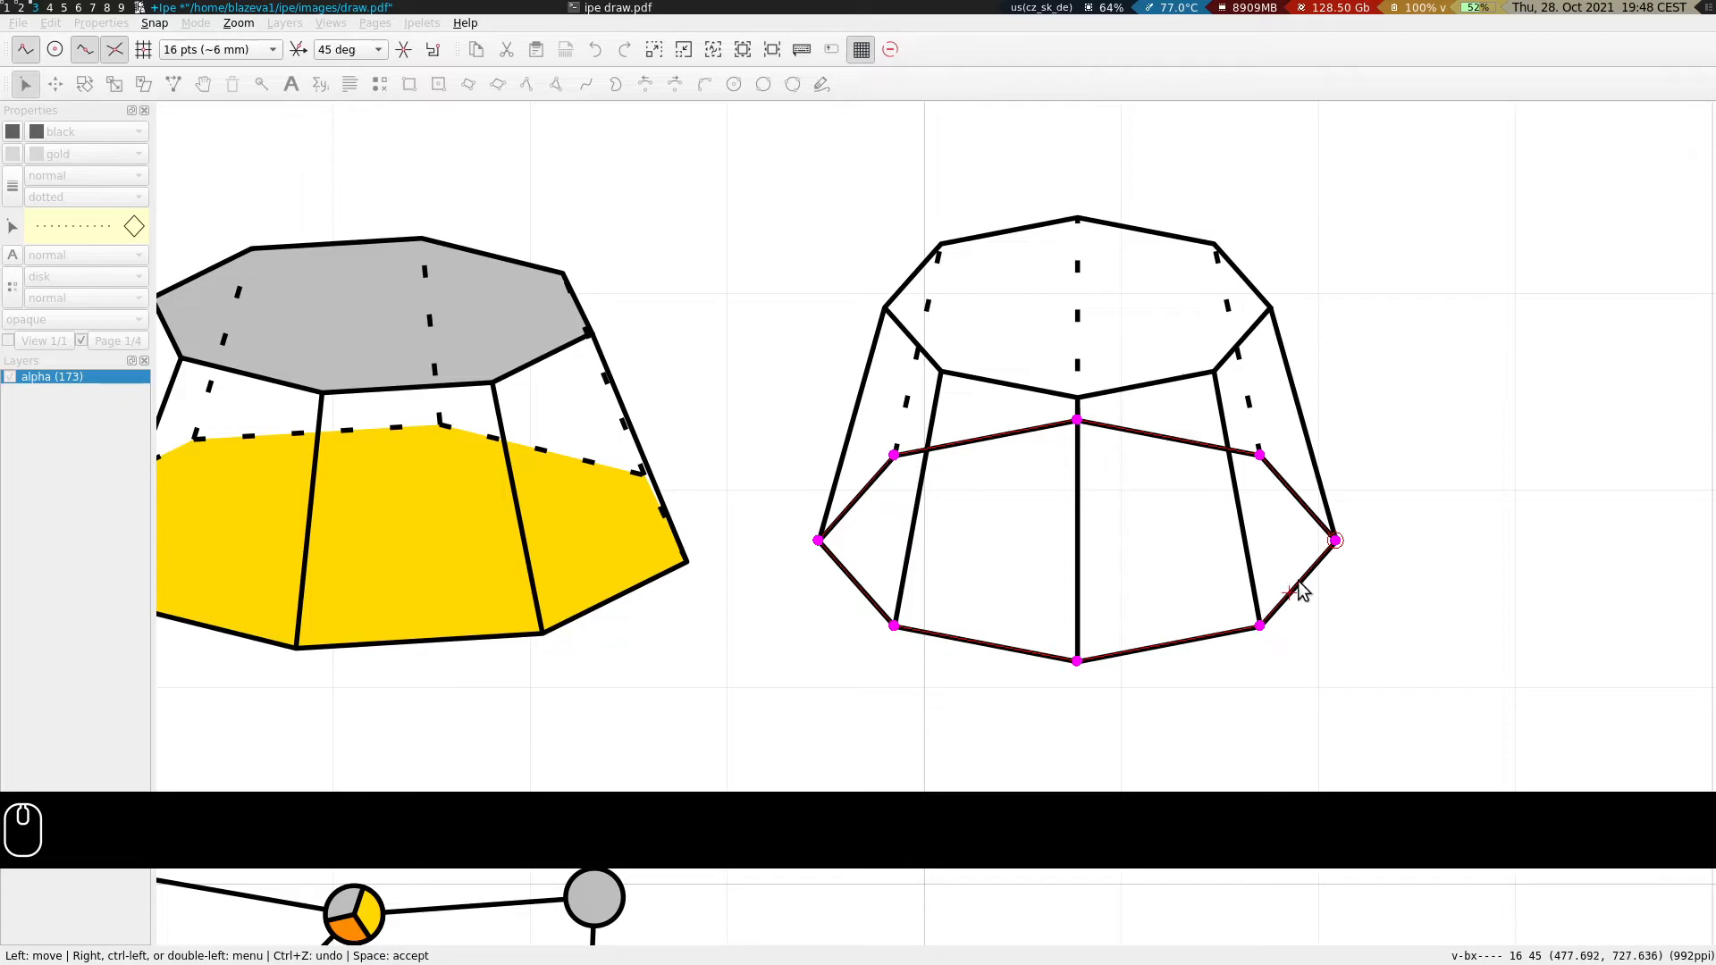
right_click(944, 533)
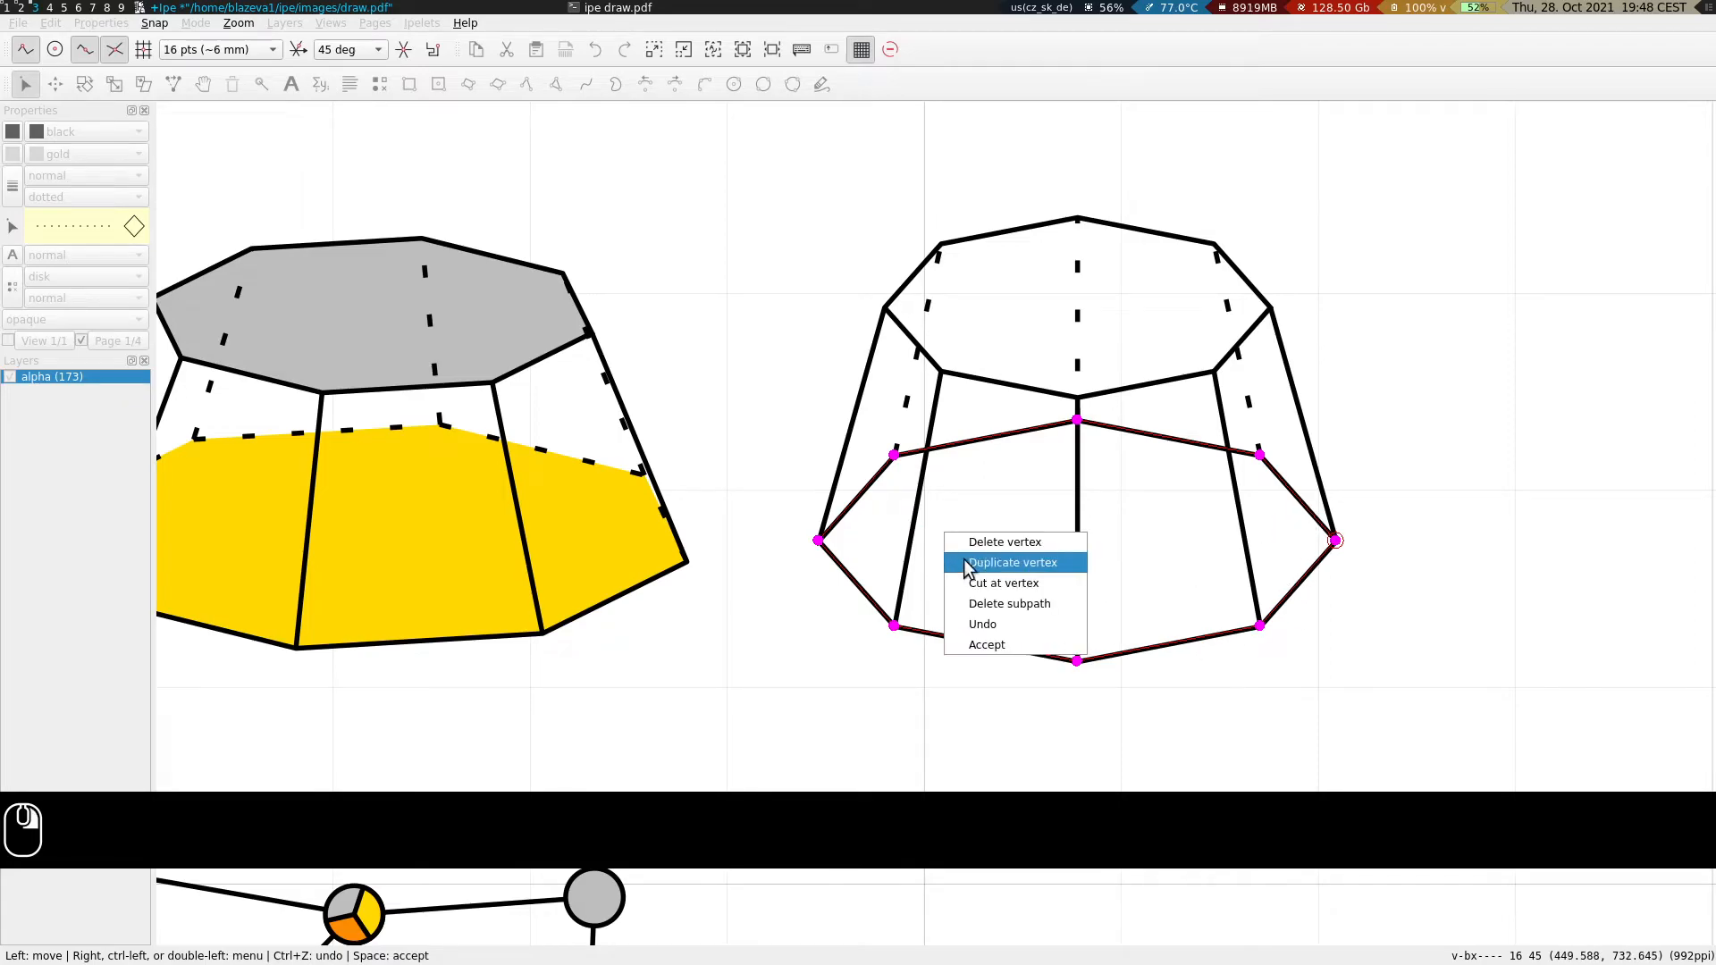
click(987, 644)
Duplicate the split base octagon in place and delete the rear subpath from the copy.
key(ctrl+c)
key(ctrl+v)
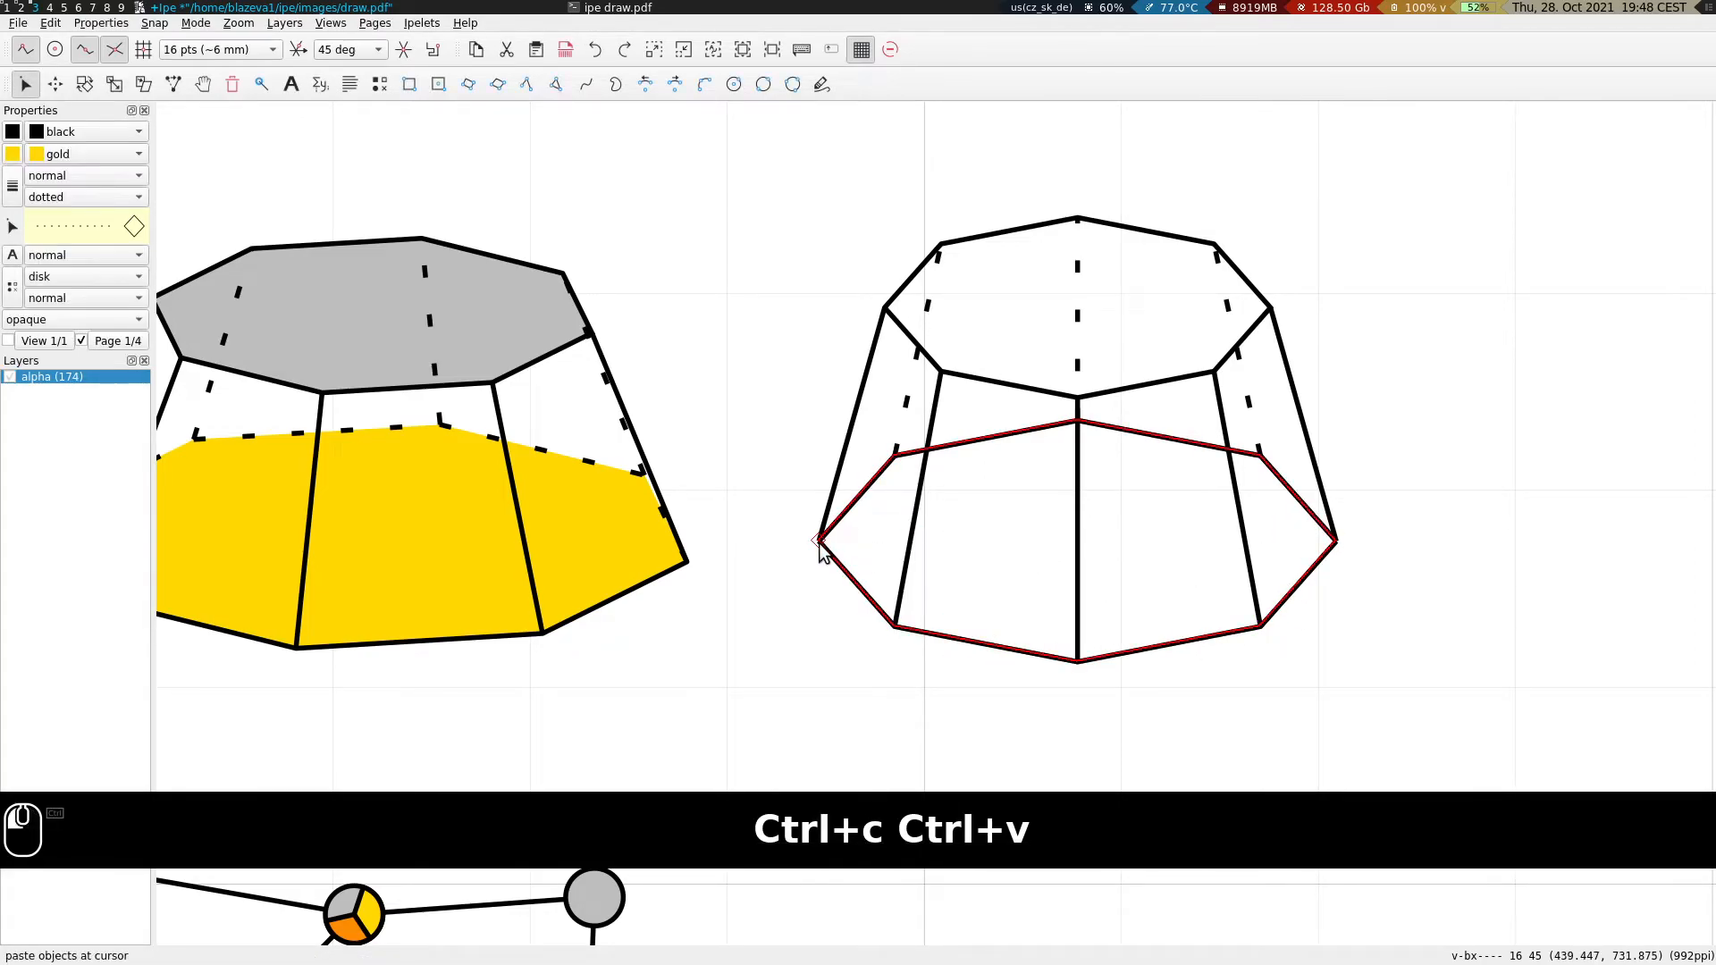
right_click(855, 516)
click(894, 930)
right_click(956, 442)
click(1042, 511)
right_click(1014, 475)
click(1041, 564)
Delete the front subpath from the original base octagon so only its rear half is kept.
key(s)
click(867, 494)
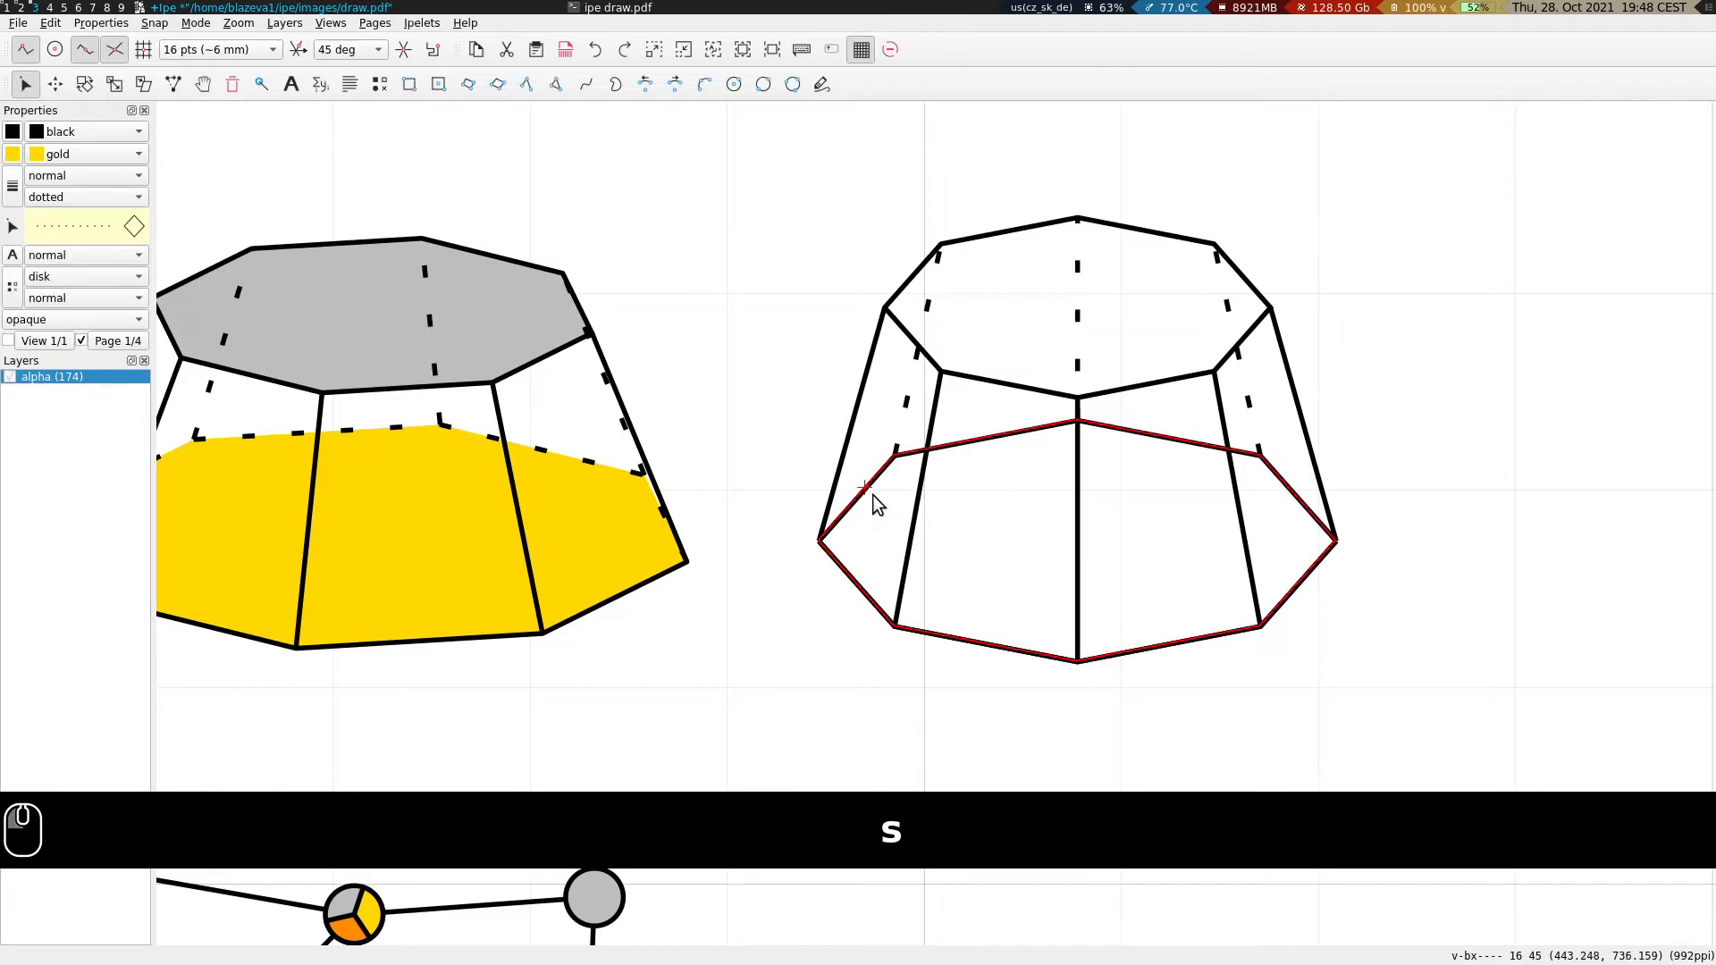
right_click(886, 492)
click(938, 913)
right_click(919, 621)
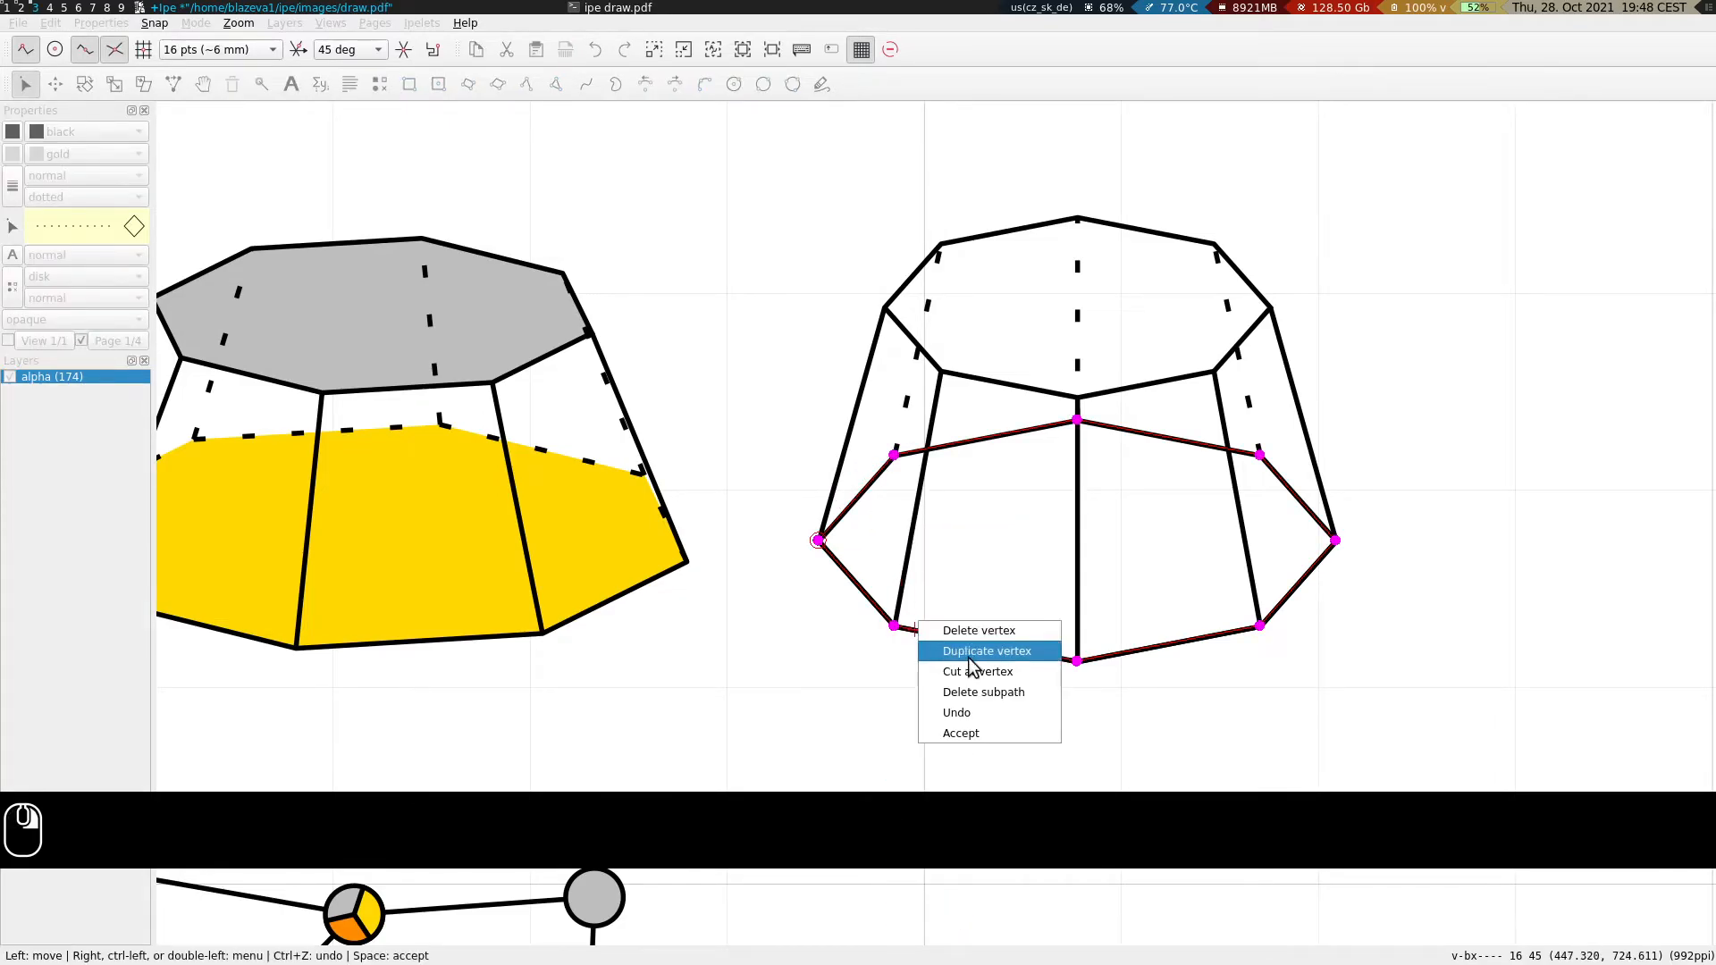
click(1001, 691)
right_click(1013, 493)
click(1117, 600)
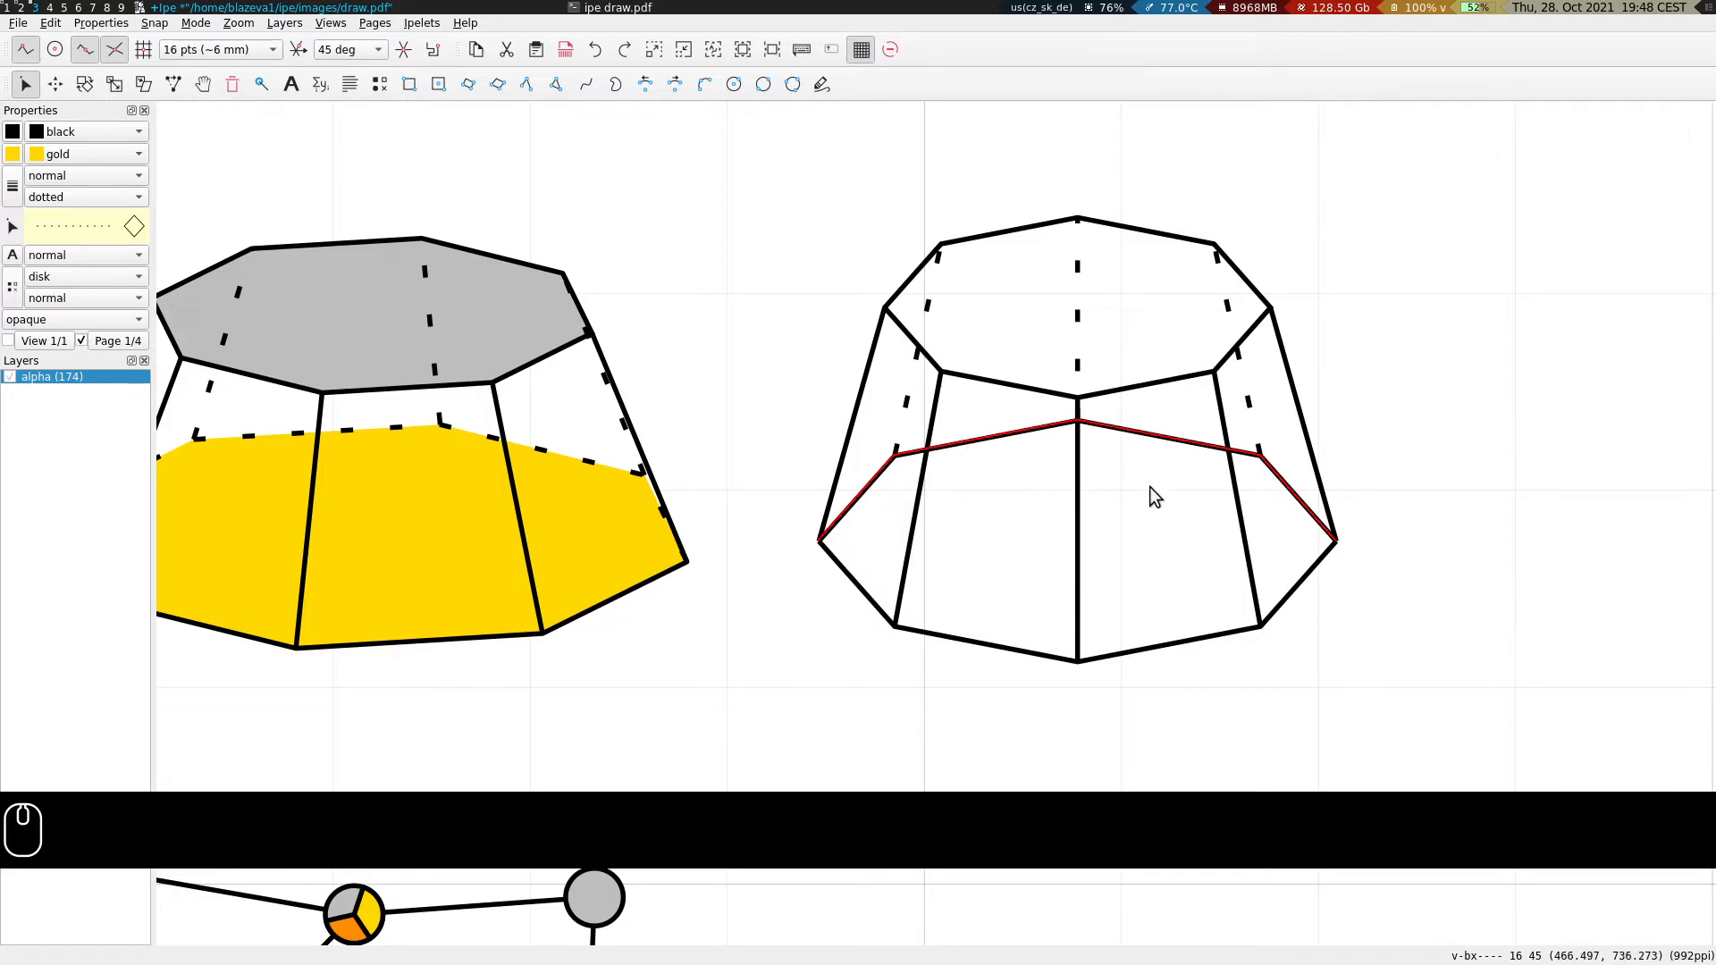
Move the rear half of the base outline away from the figure, and undo the move.
key(t)
drag(1192, 487, 1421, 257)
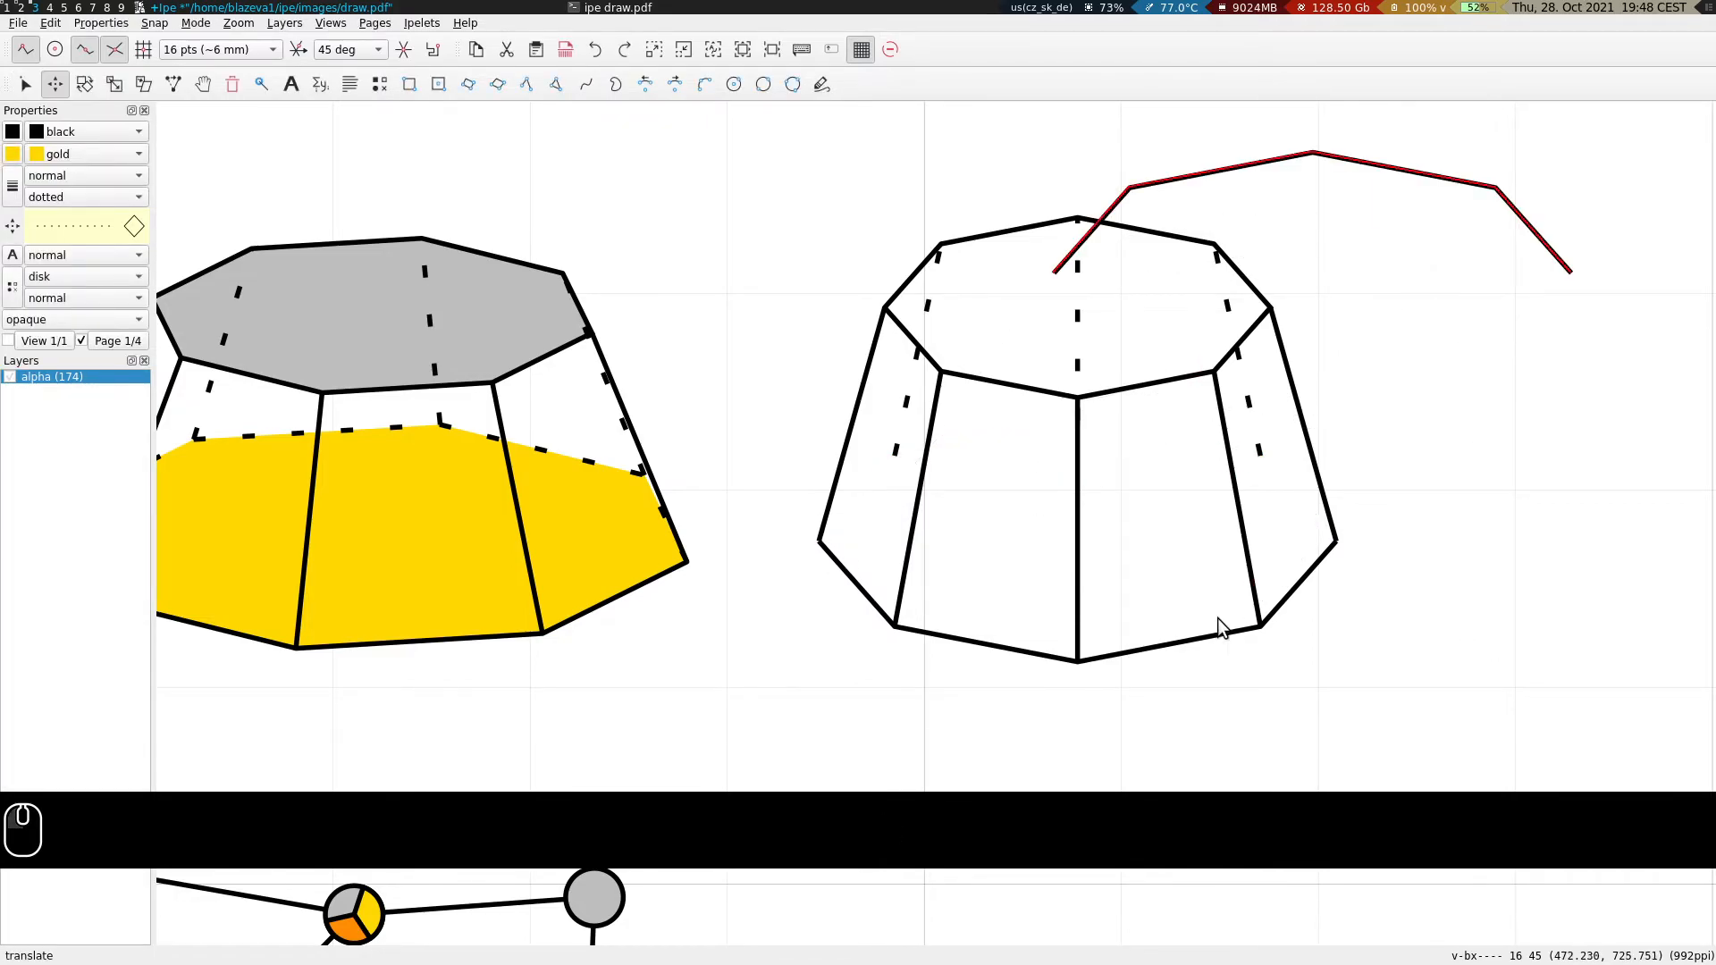
key(ctrl+z)
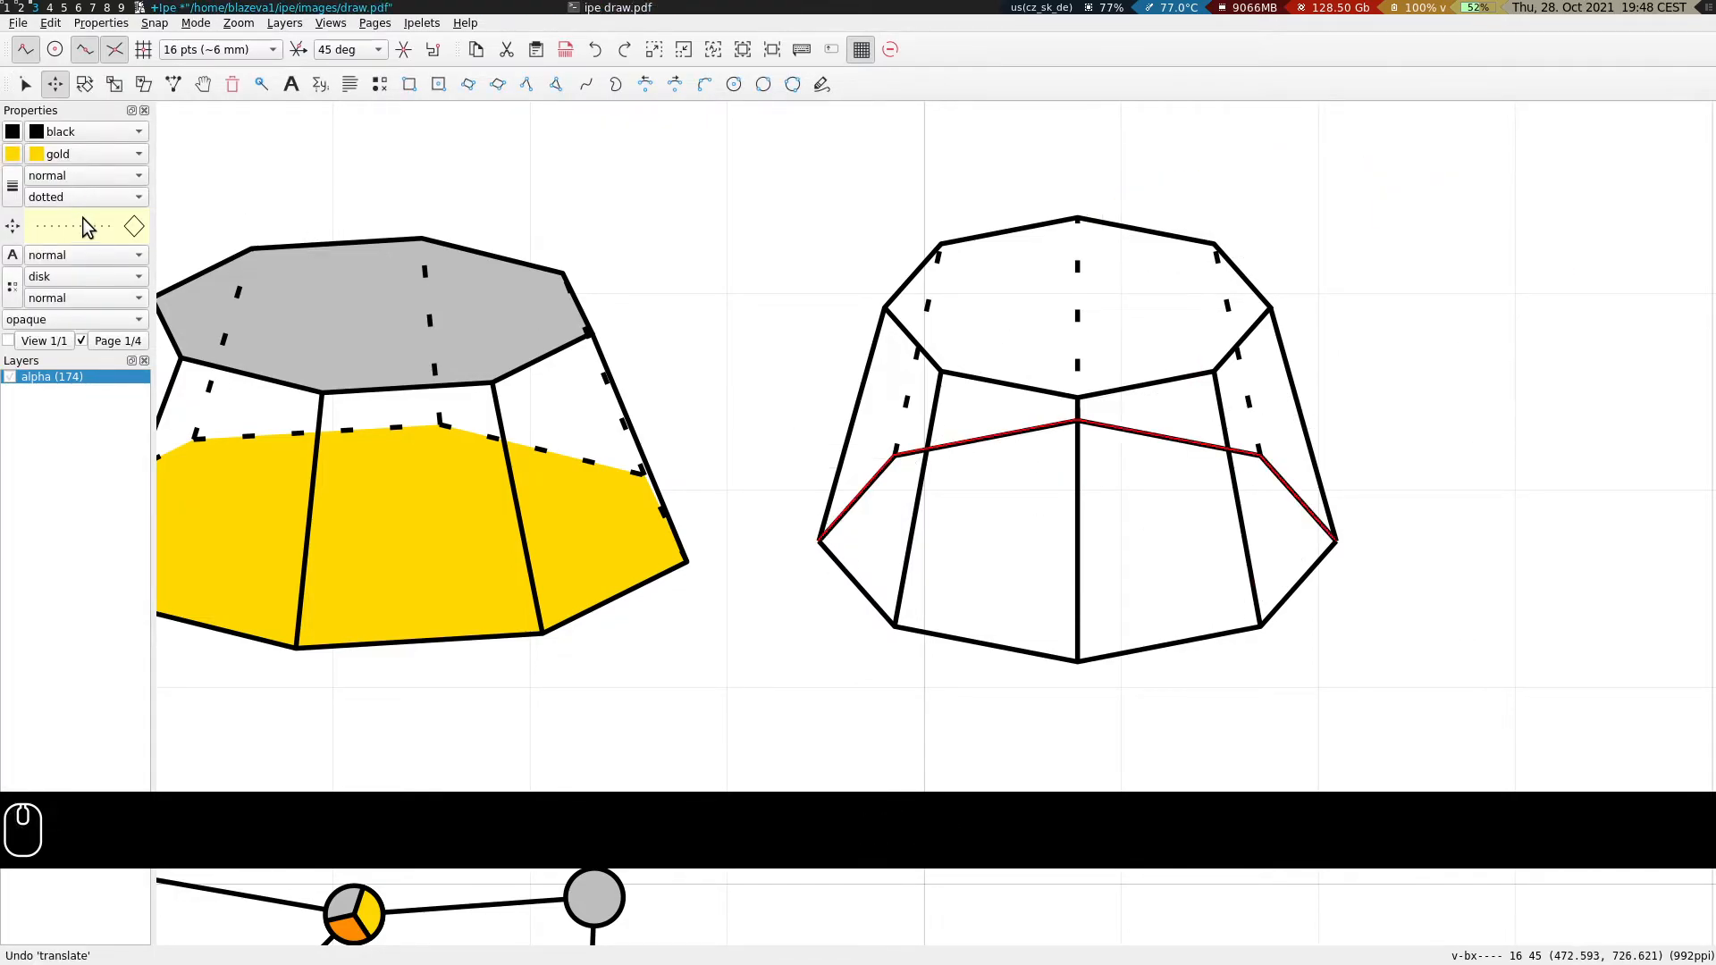
Set the rear half of the base outline to the dotted dash style, and clear the selection.
click(55, 198)
click(56, 198)
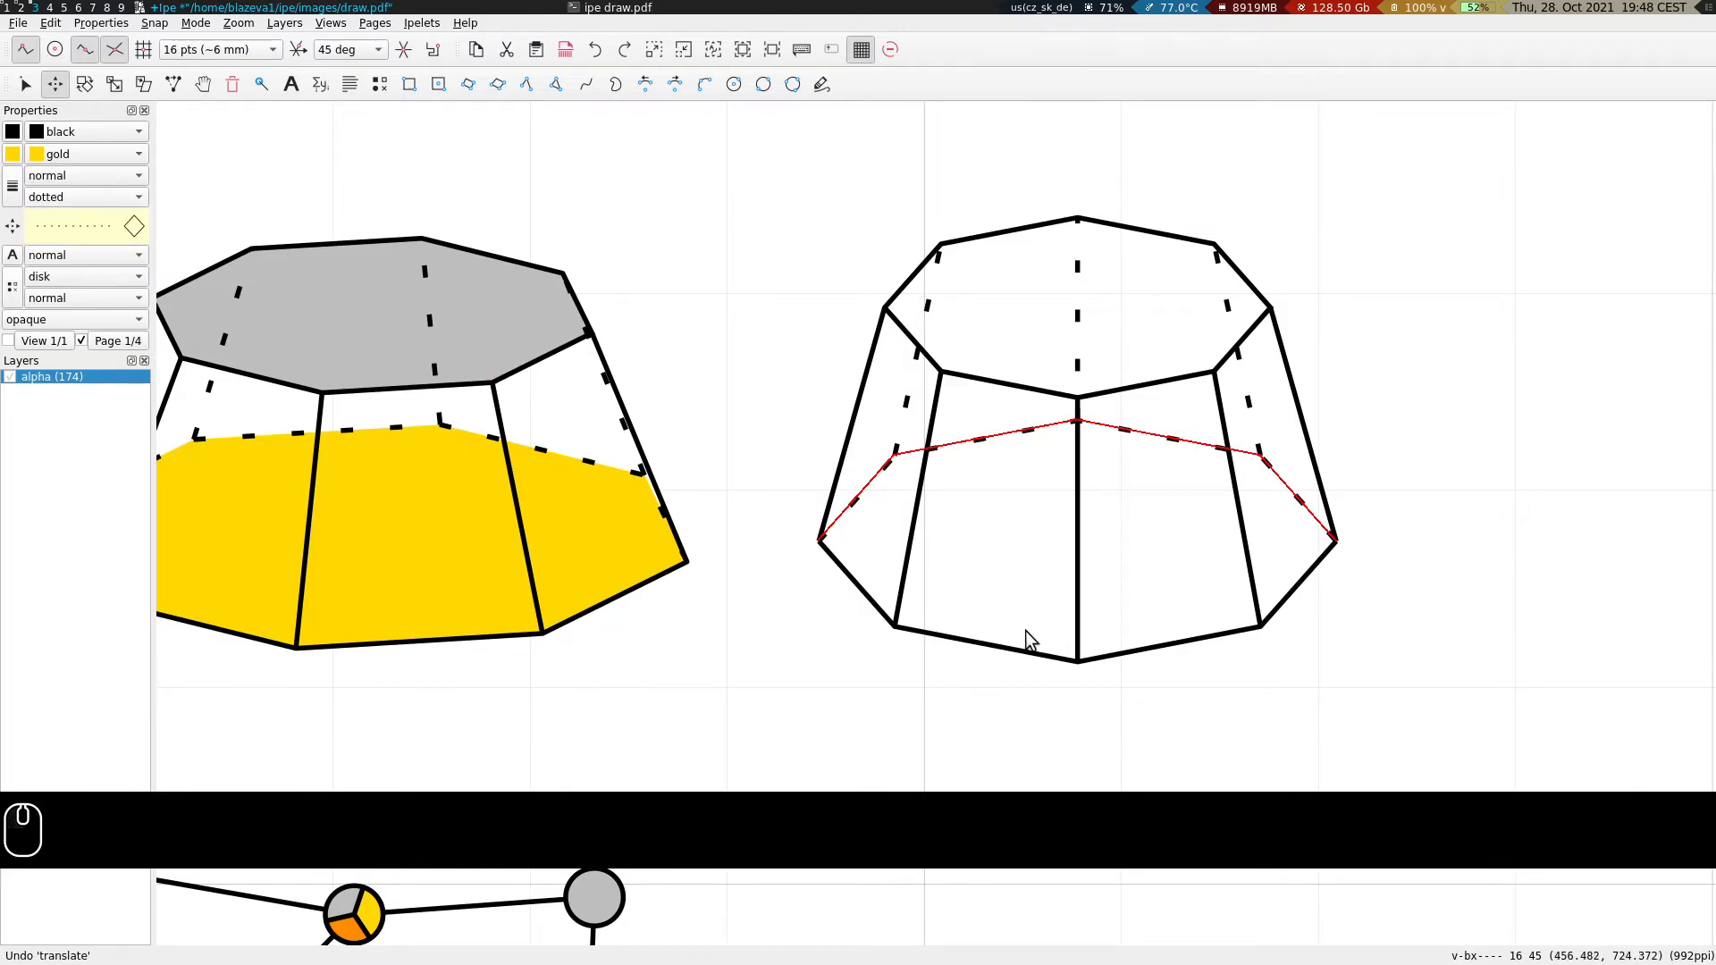
key(s)
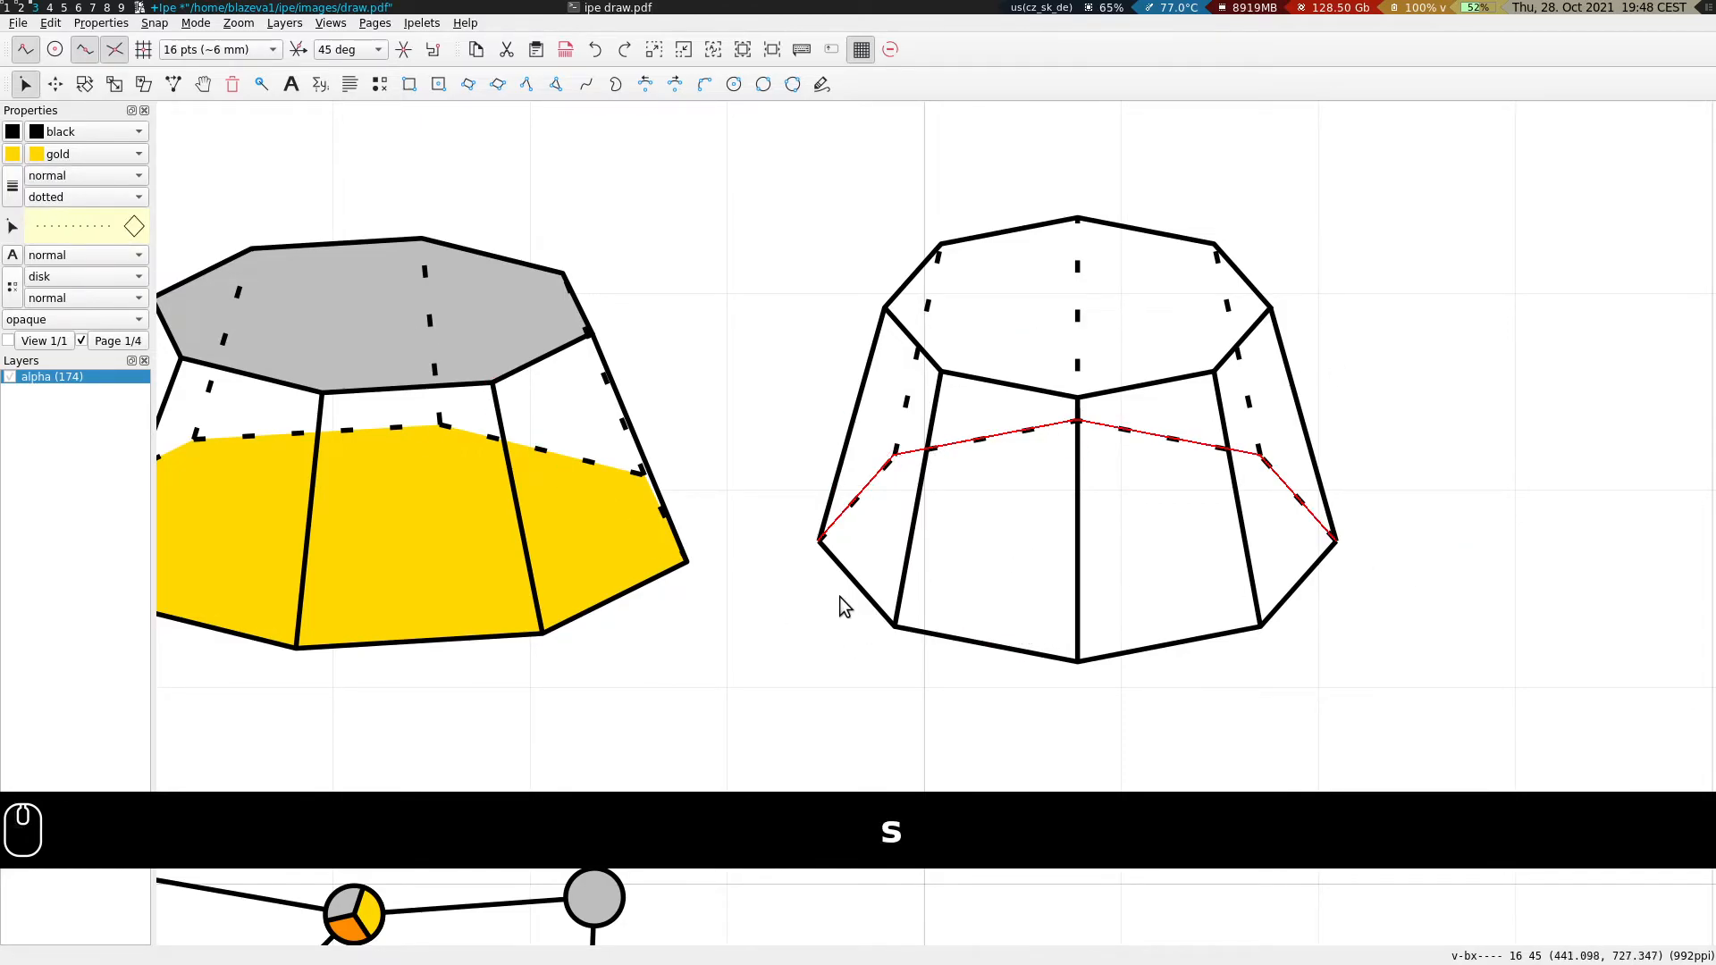
click(1387, 383)
Join the front base outline and the two outer side edges of figure 11's copy into one path, and clear the selection.
scroll(1152, 727, up, 2)
mouse_move(1568, 485)
mouse_down()
mouse_move(1166, 512)
mouse_move(1102, 558)
mouse_up()
scroll(988, 501, up, 6)
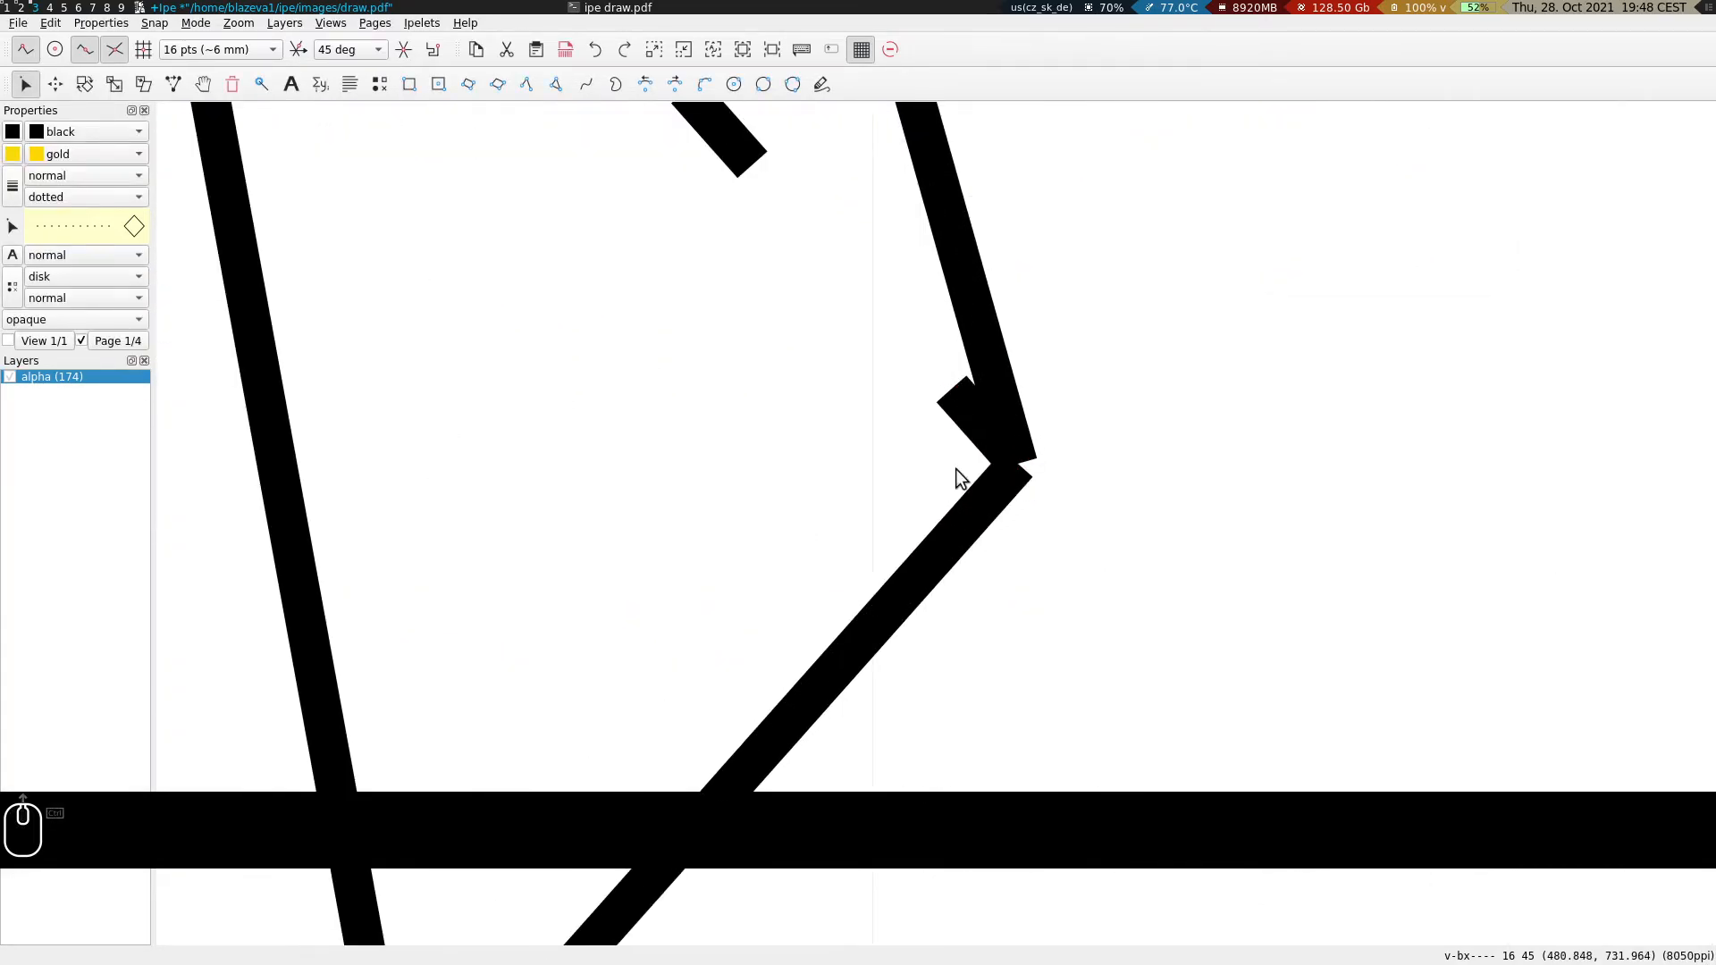
scroll(1127, 350, down, 7)
drag(1152, 368, 1183, 540)
click(1010, 547)
shift+click(1022, 300)
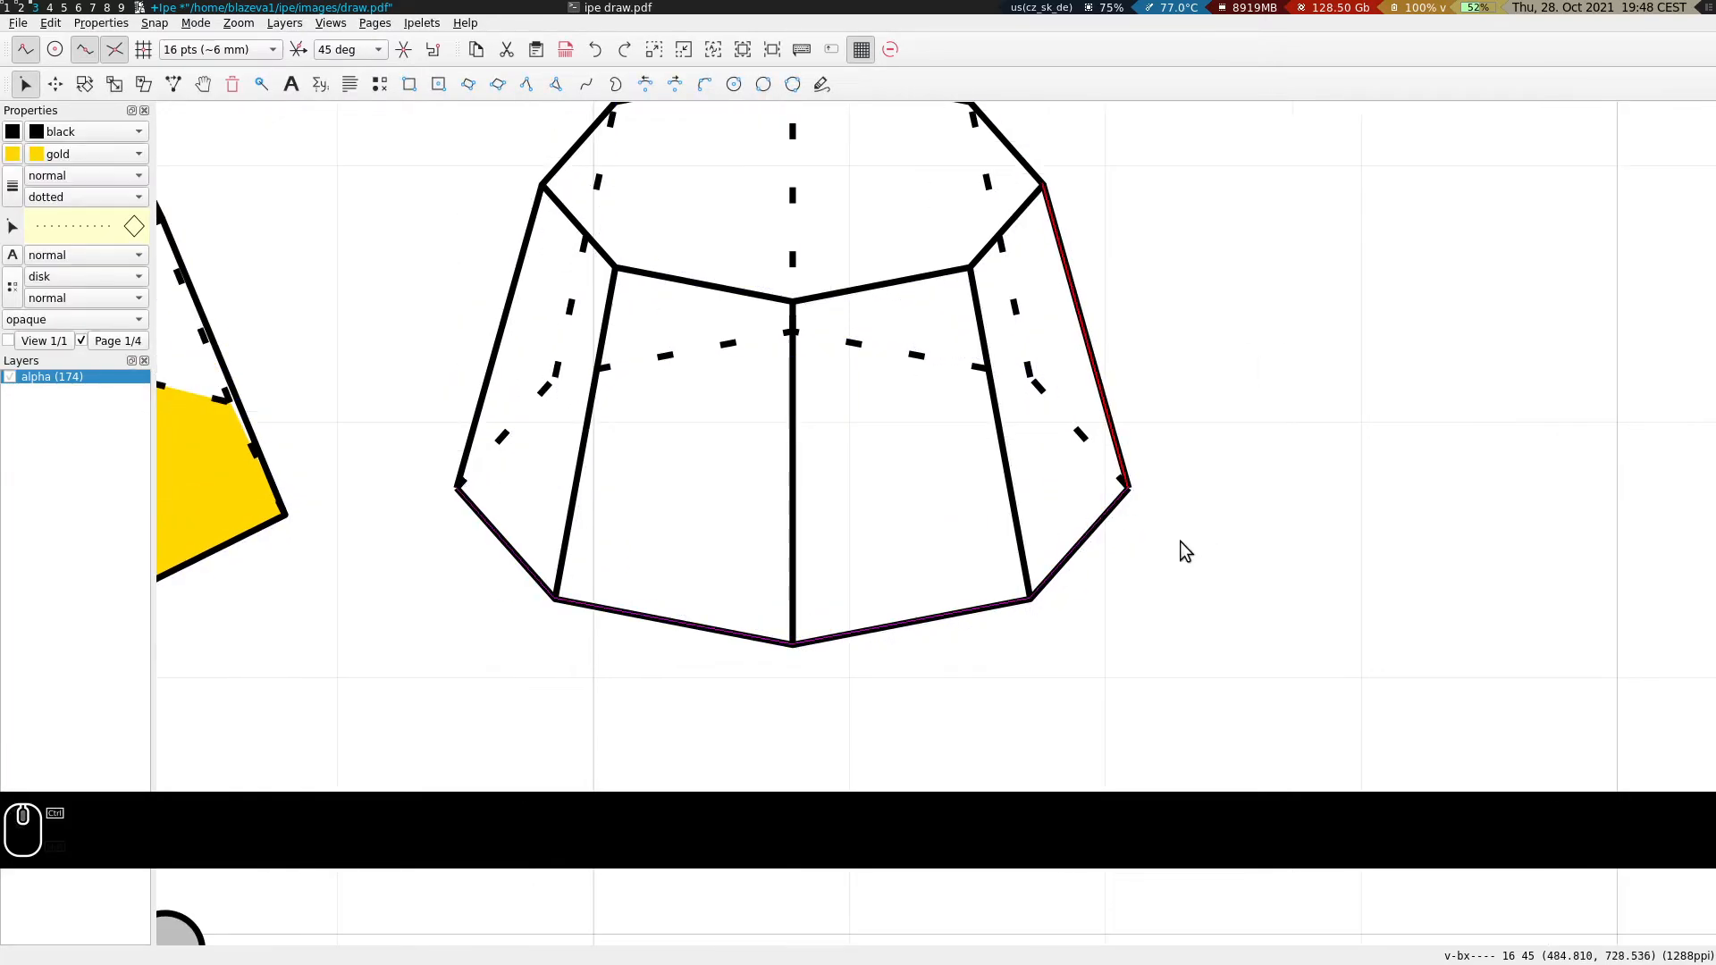
scroll(1173, 499, up, 6)
scroll(1182, 424, down, 6)
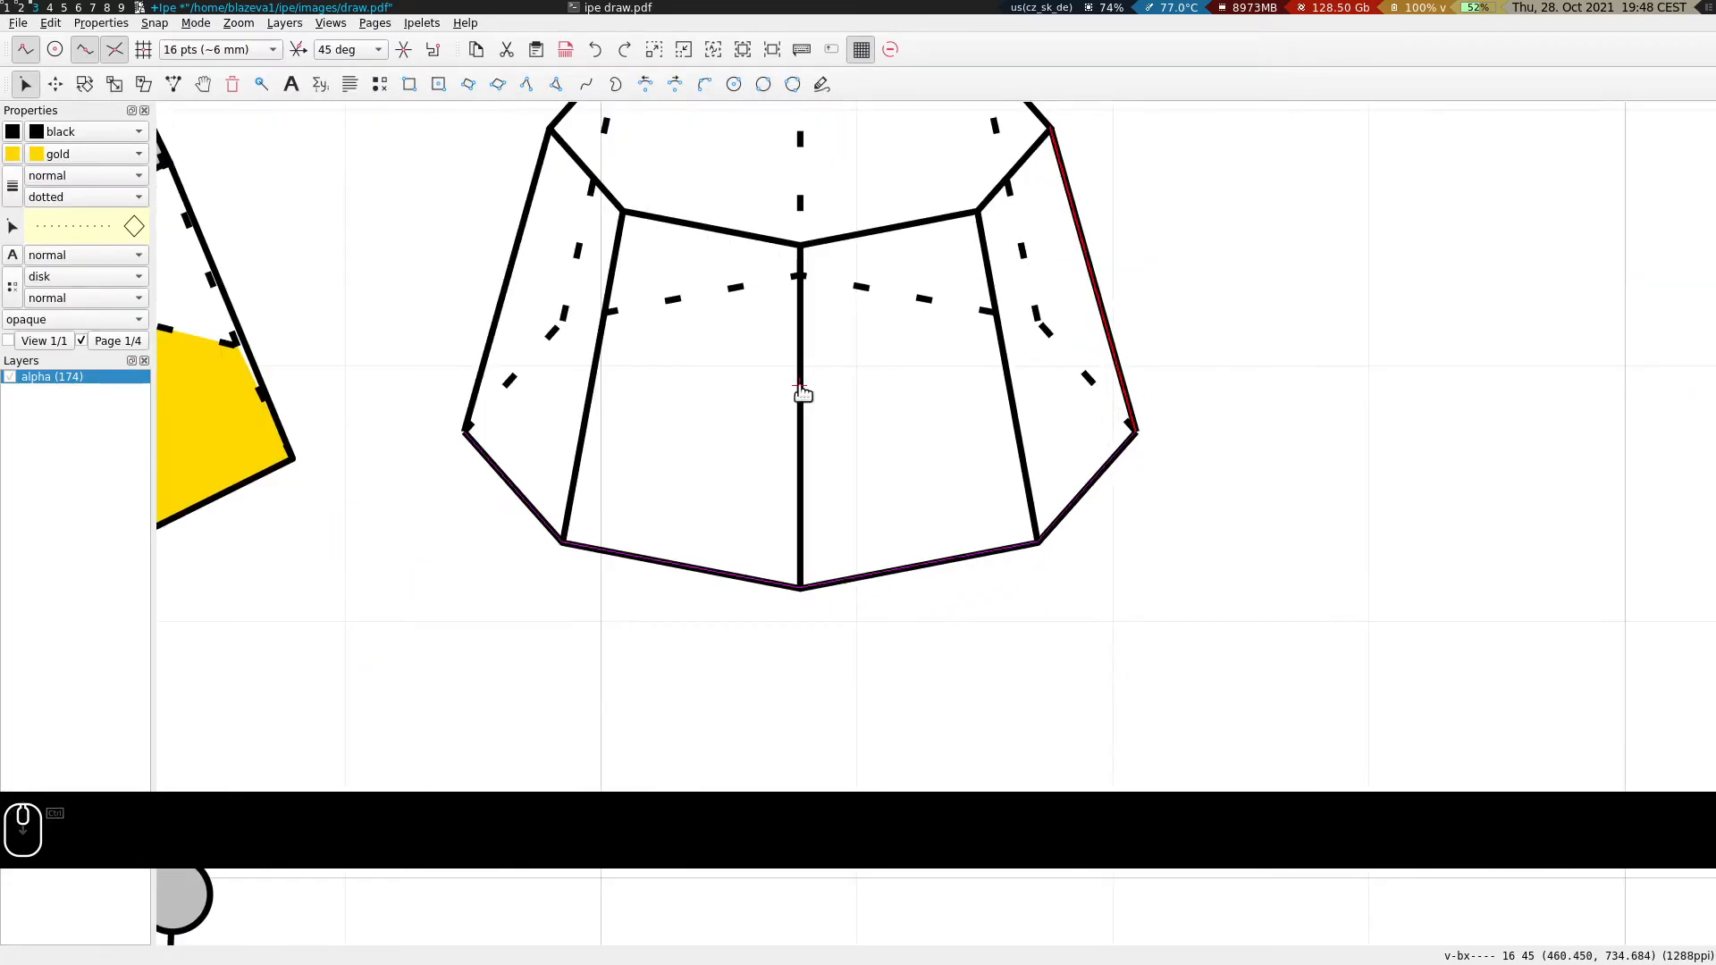
drag(776, 381, 1066, 461)
shift+click(794, 338)
right_click(794, 338)
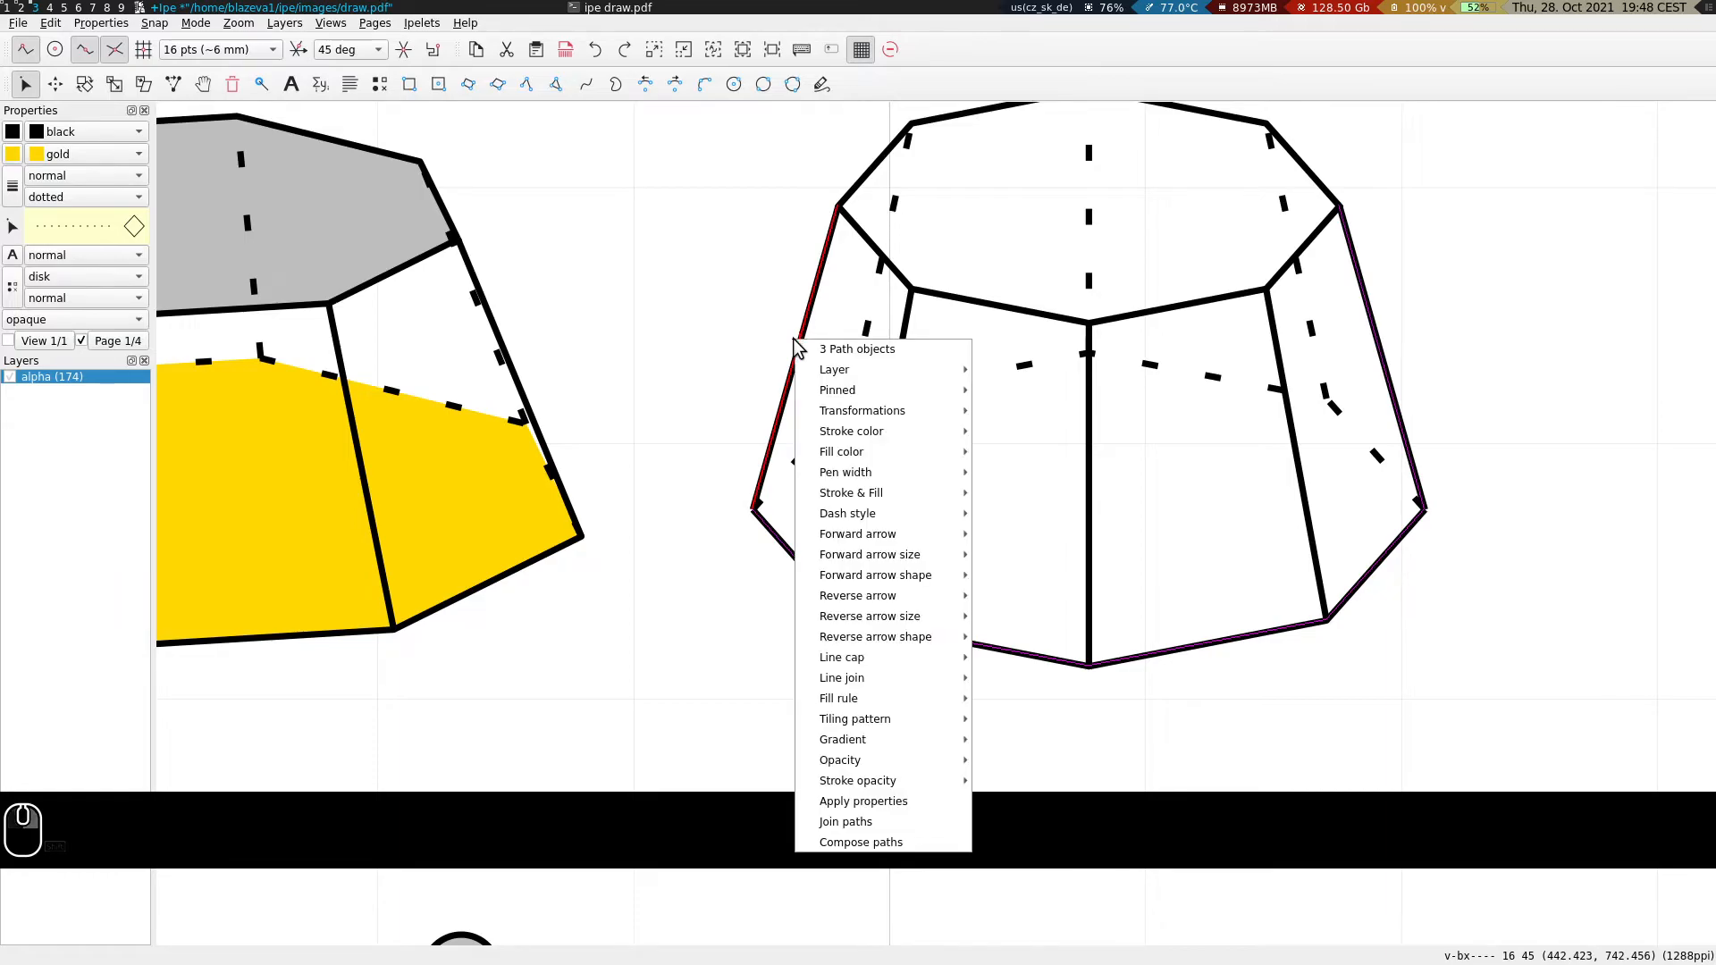
click(851, 818)
key(s)
click(1456, 531)
Examine the joined corners of figure 11's copy and select its outer outline to check that it is a single path.
scroll(1427, 513, up, 7)
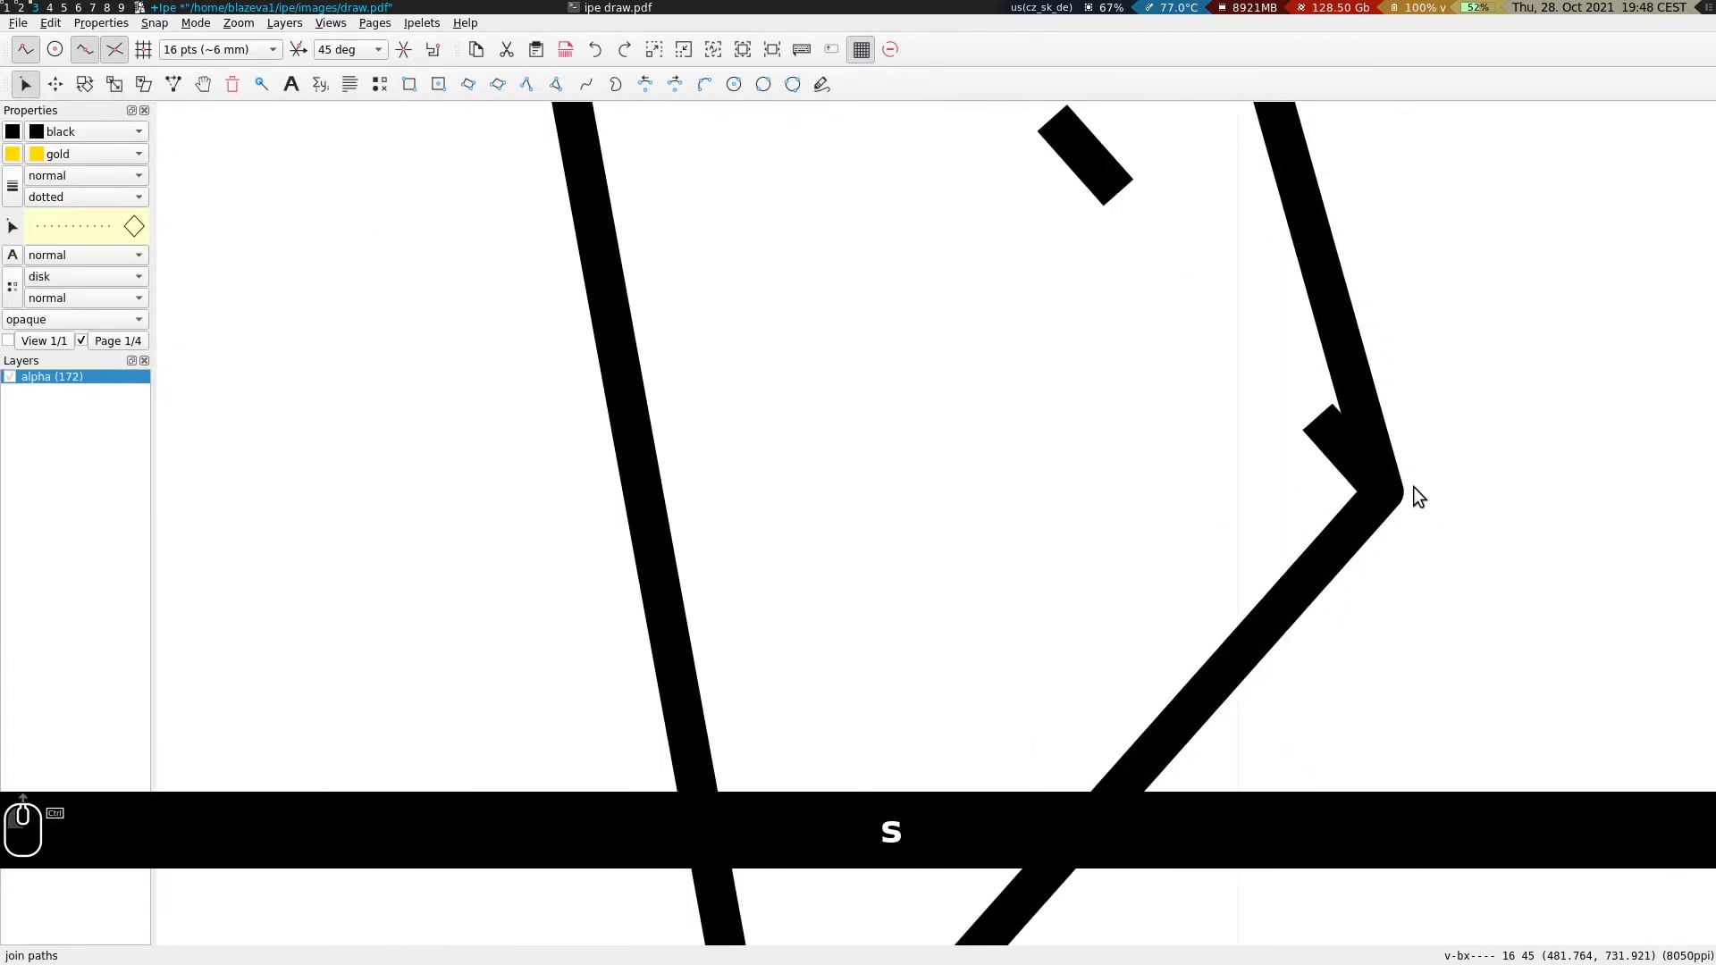
scroll(1400, 480, down, 5)
scroll(1399, 479, down, 2)
drag(1415, 241, 1370, 361)
drag(1376, 302, 1407, 296)
scroll(770, 345, down, 3)
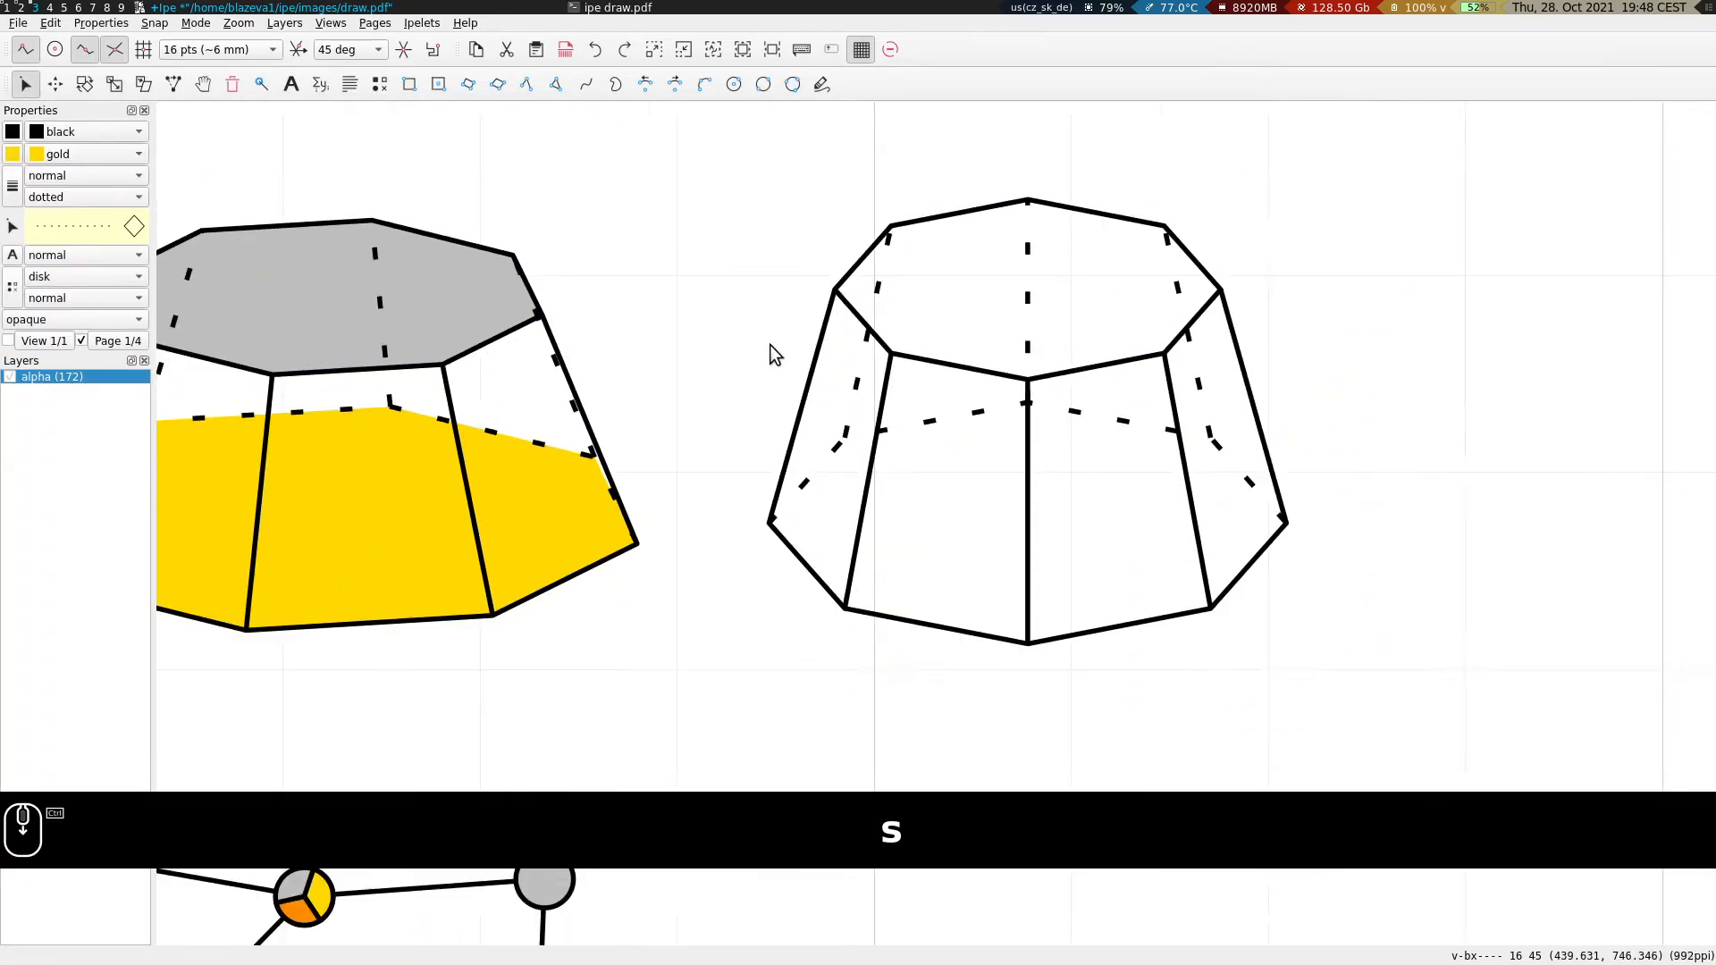
scroll(963, 554, up, 3)
drag(976, 524, 1026, 655)
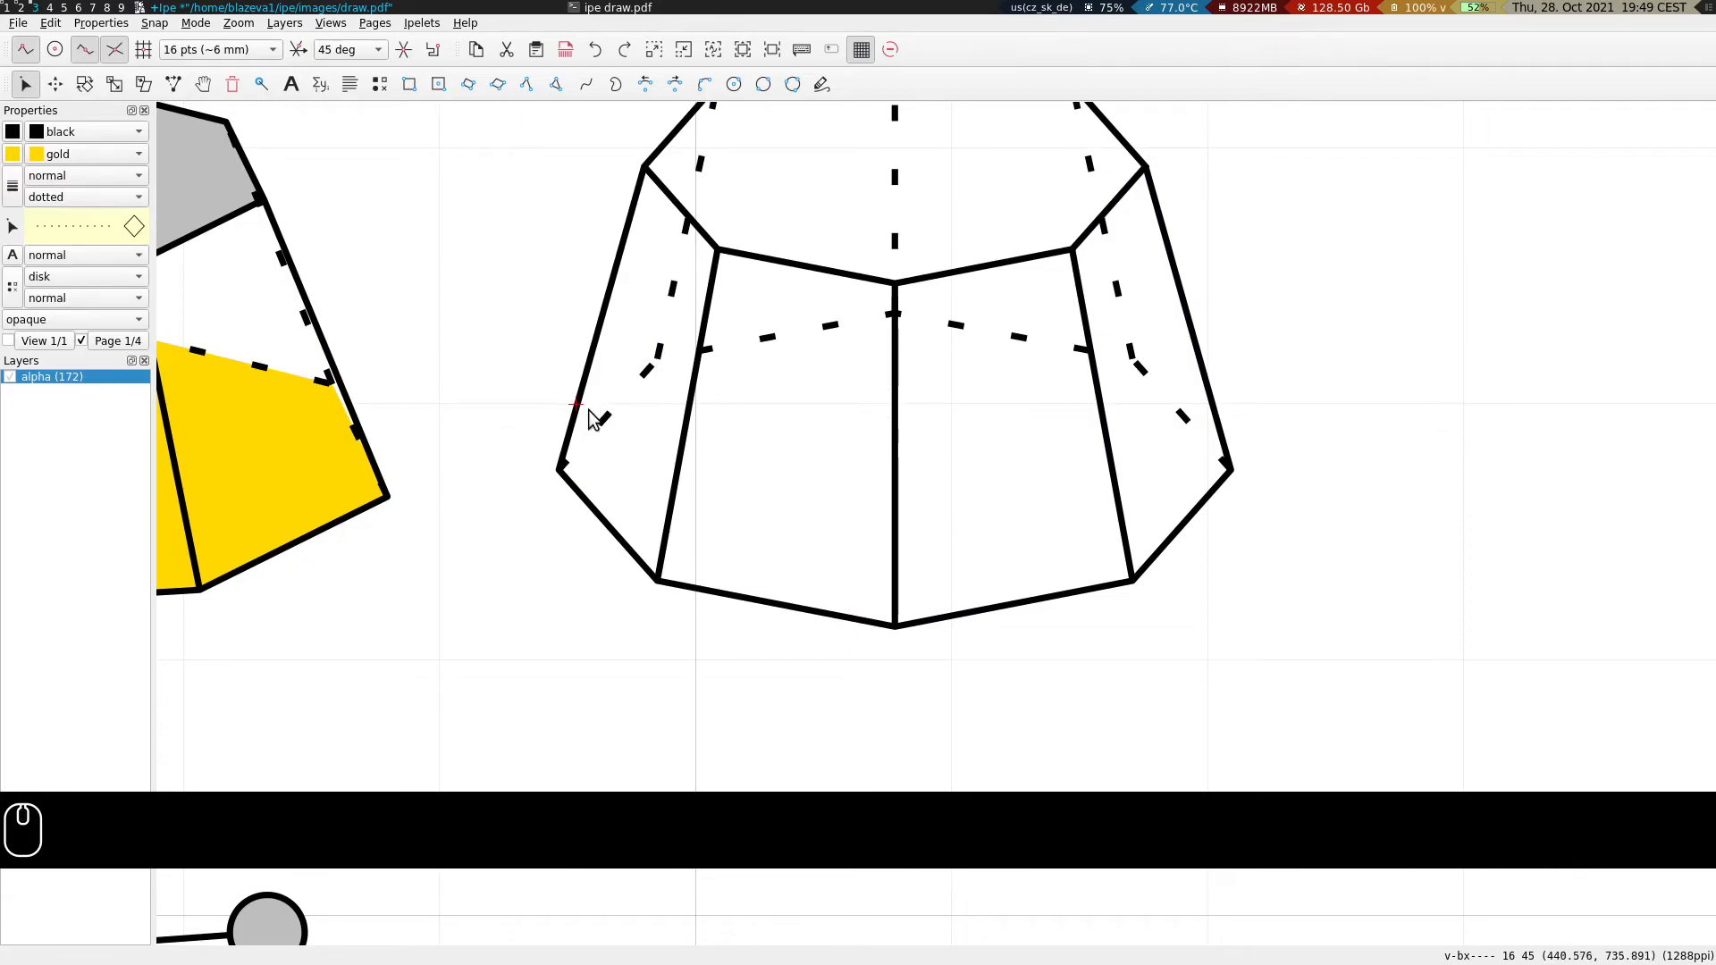
click(588, 517)
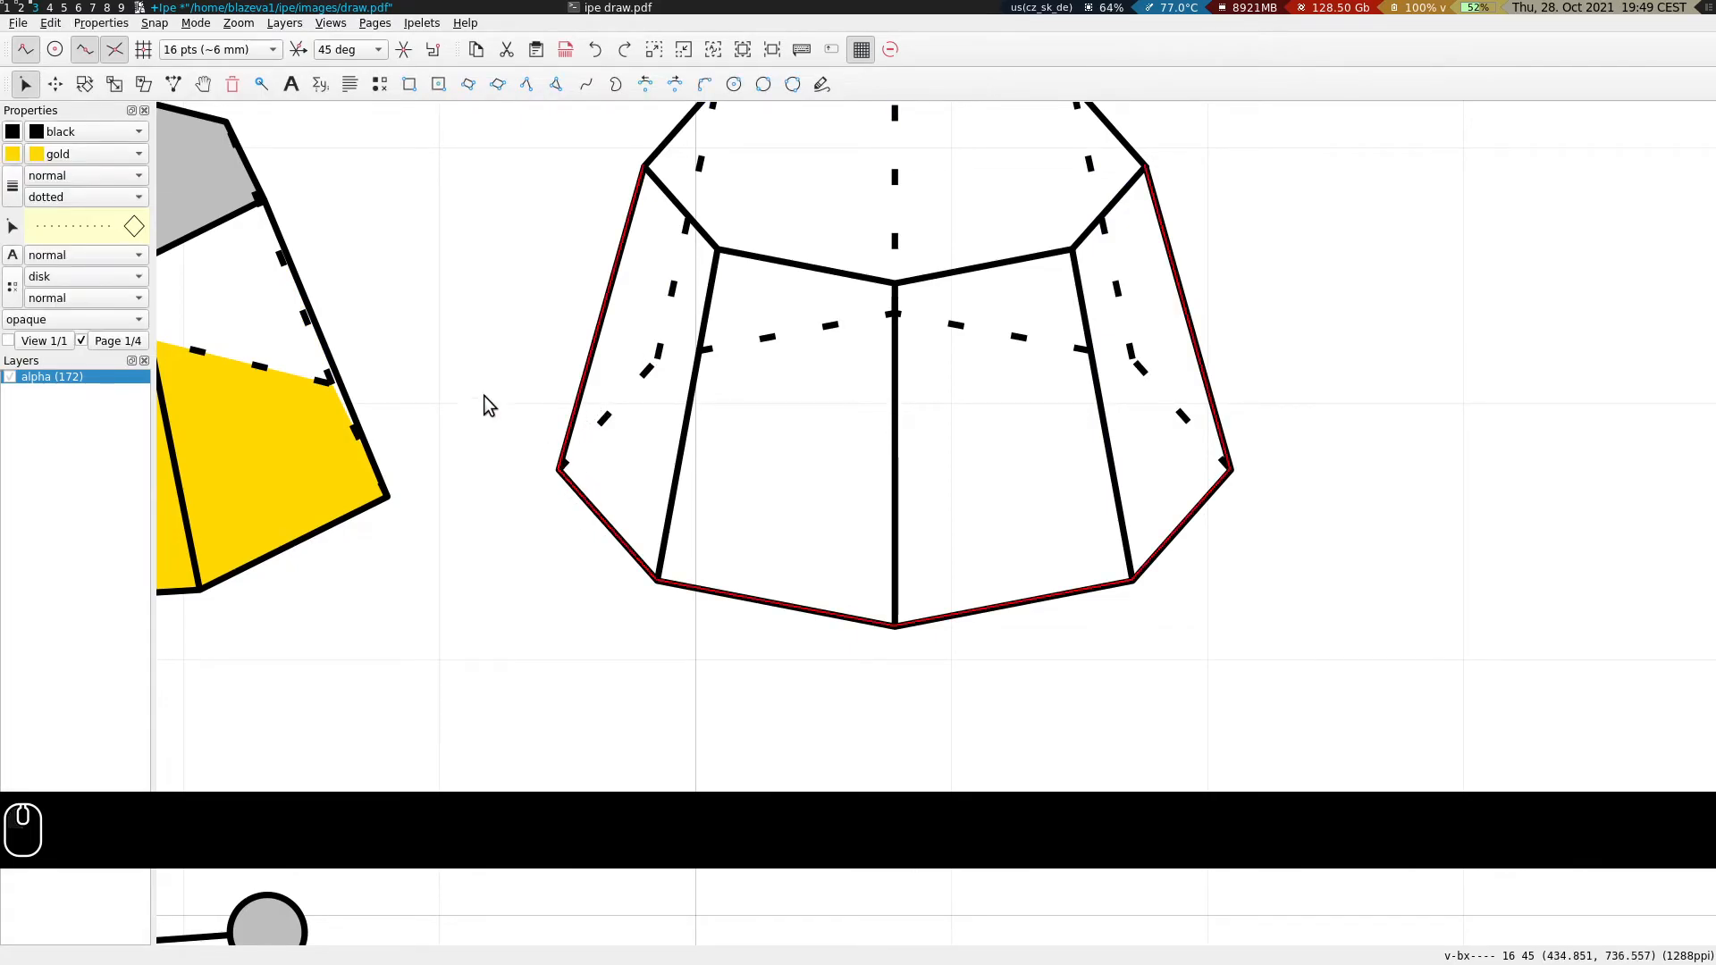
drag(573, 381, 601, 581)
Fill the frustum copy's top octagon with gold.
key(s)
click(841, 468)
click(141, 223)
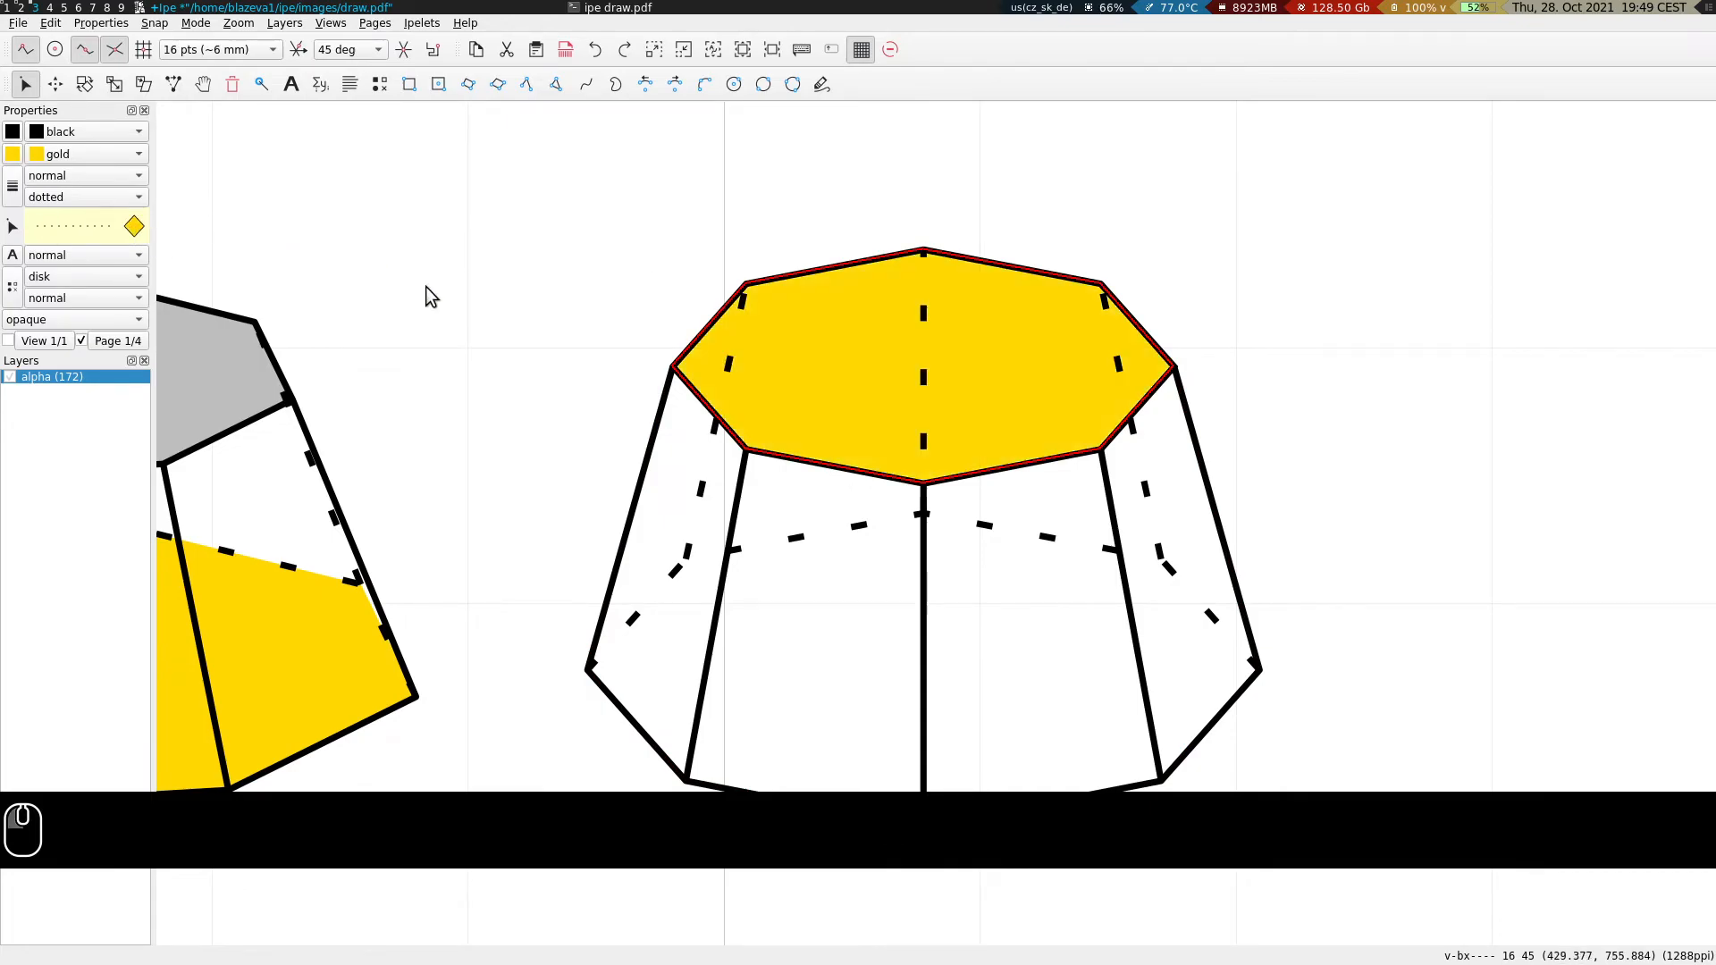
Bring the gold top octagon to the front, and send it to the back behind the dotted edges.
drag(460, 327, 536, 235)
key(s)
scroll(648, 221, down, 3)
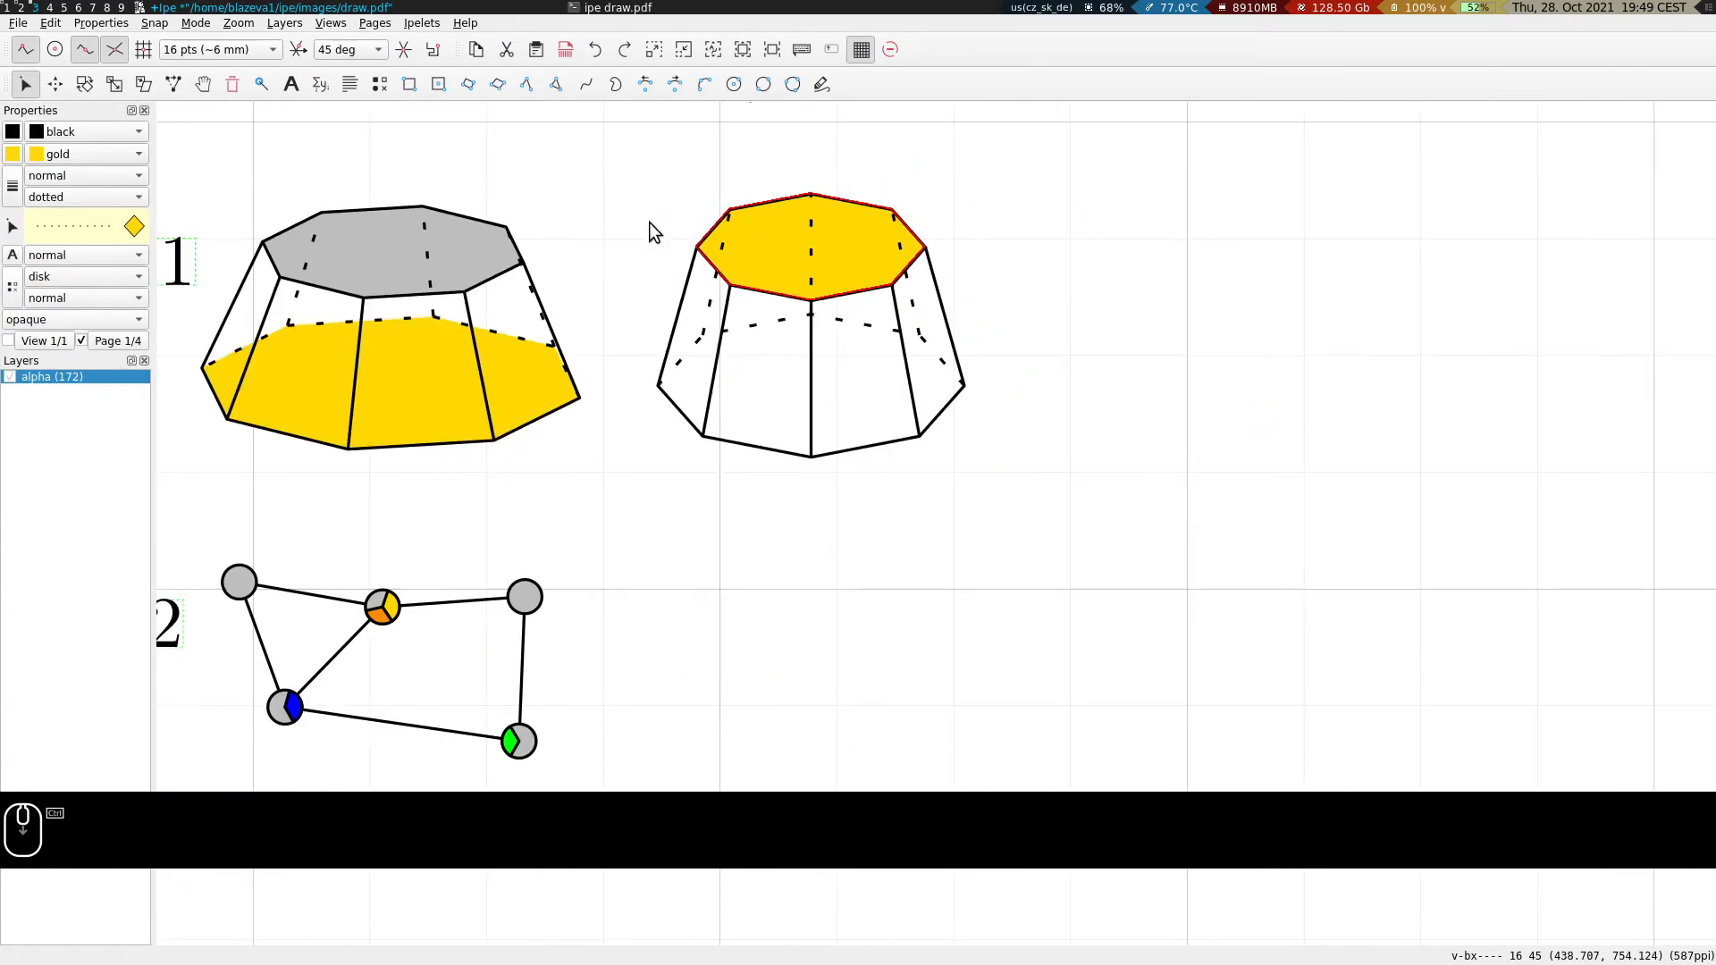
scroll(656, 225, up, 2)
key(ctrl+f)
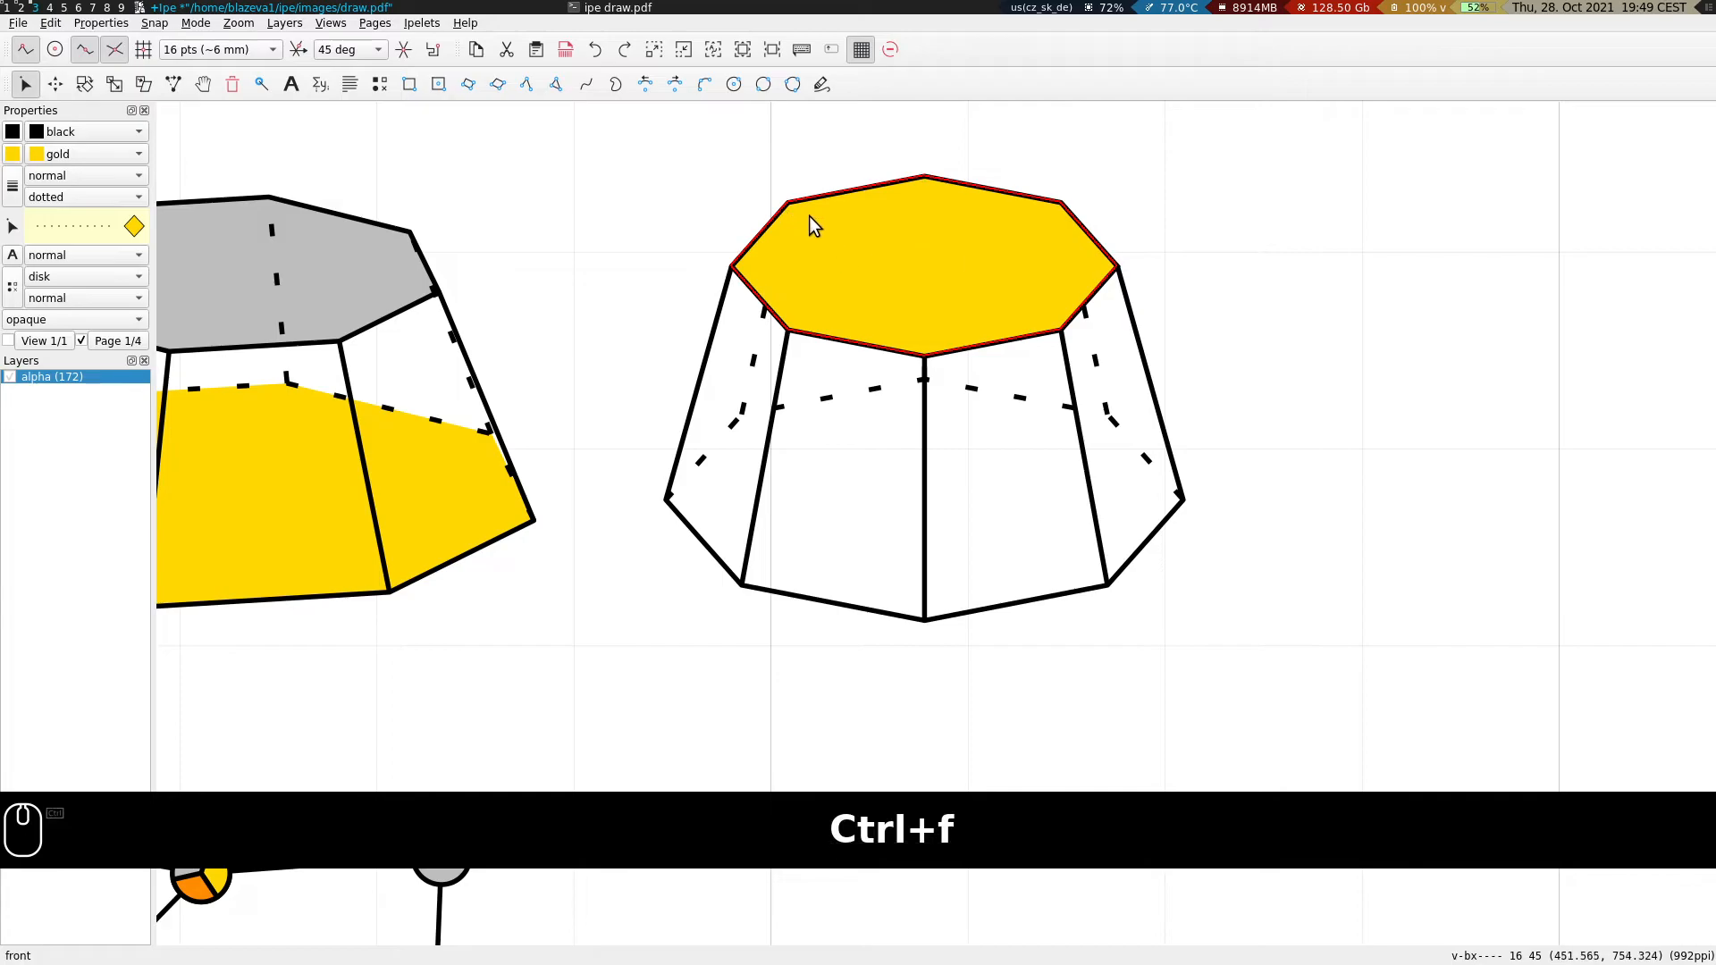
key(ctrl+b)
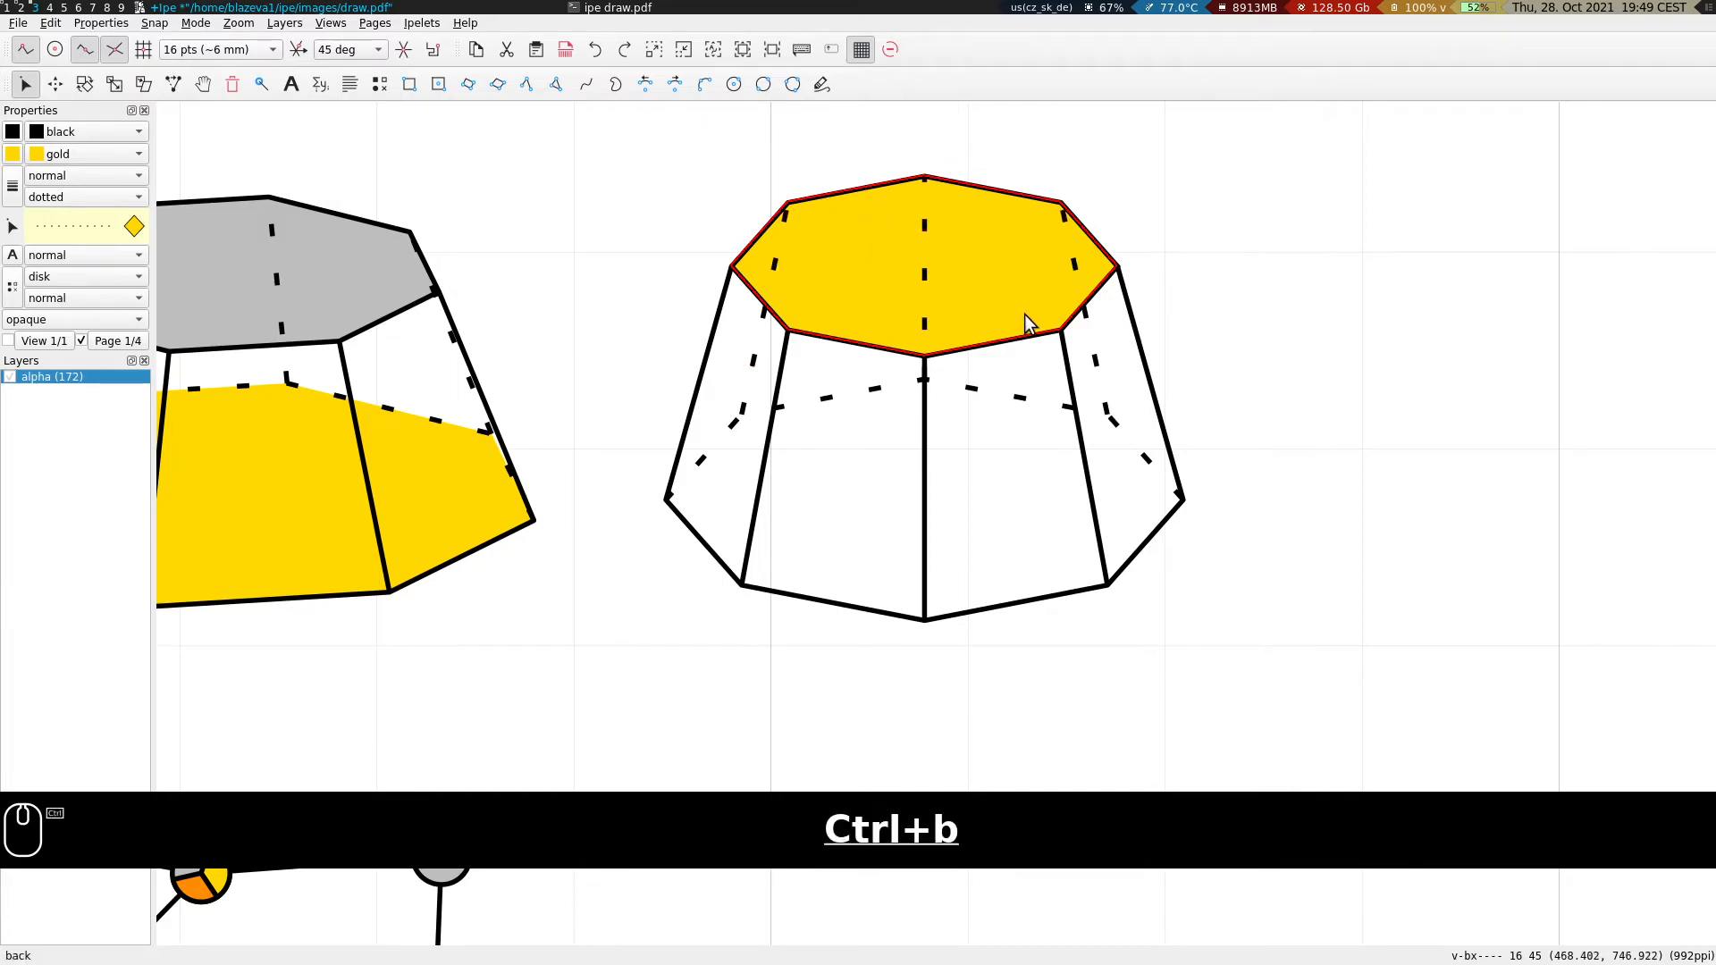
key(s)
scroll(429, 452, down, 3)
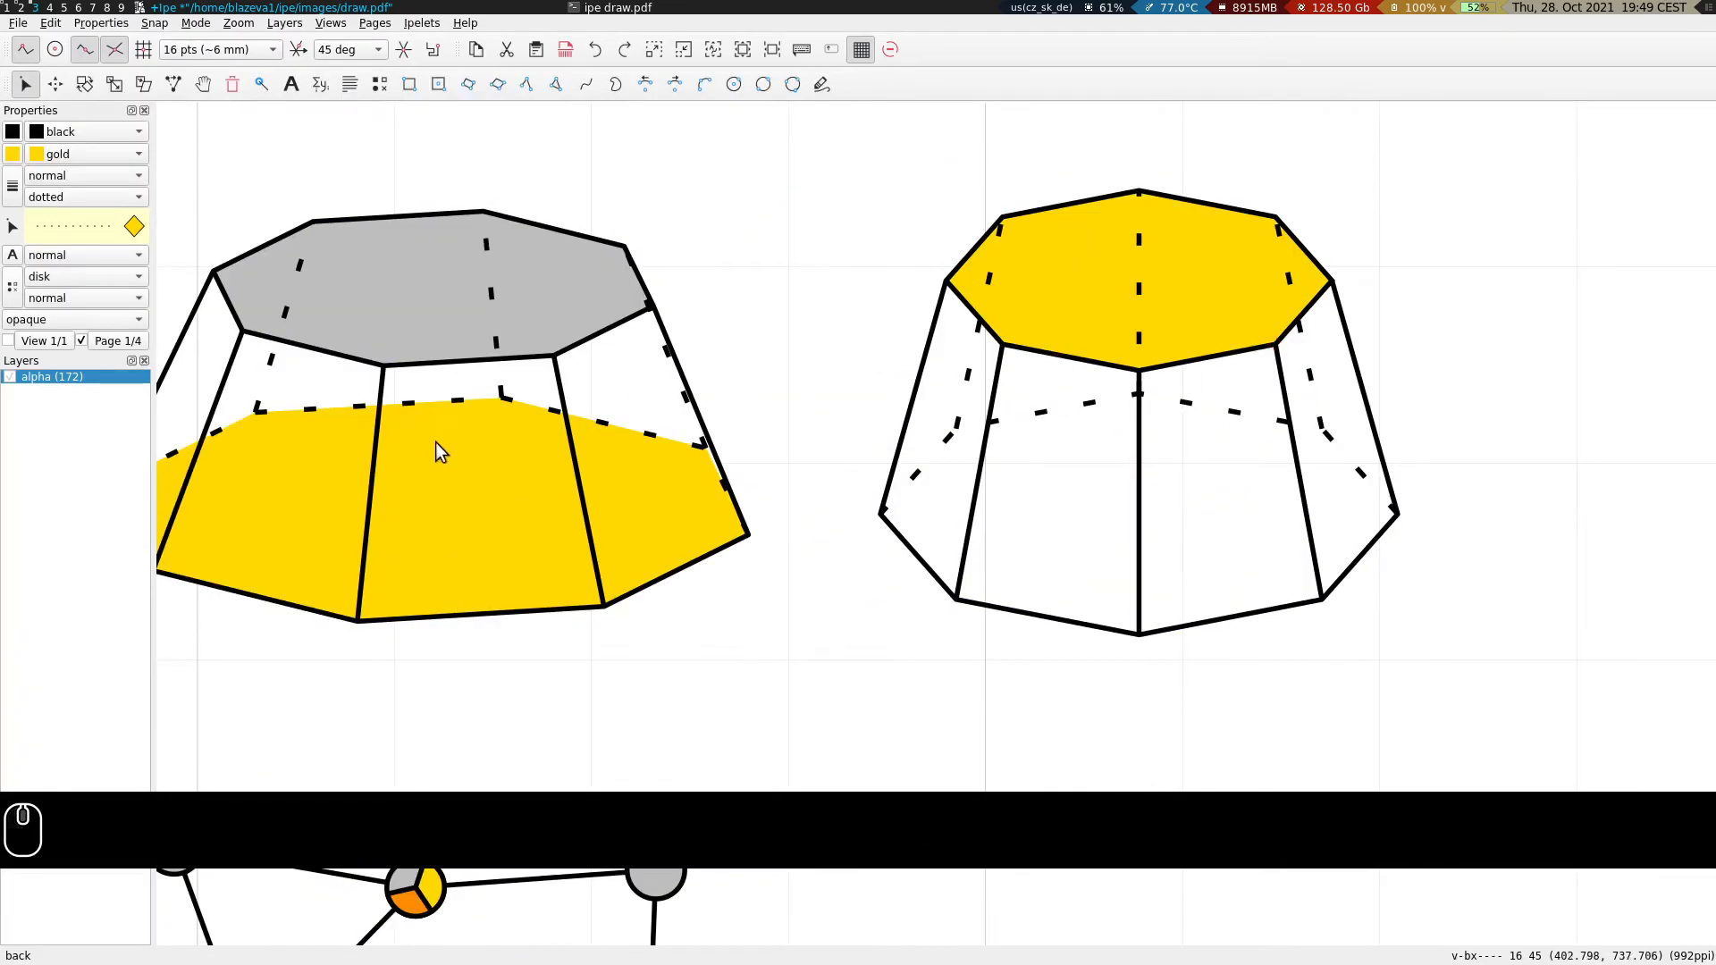
Draw a small circle beside figure 12's graph as the first vertex of its copy.
drag(1150, 614, 1136, 495)
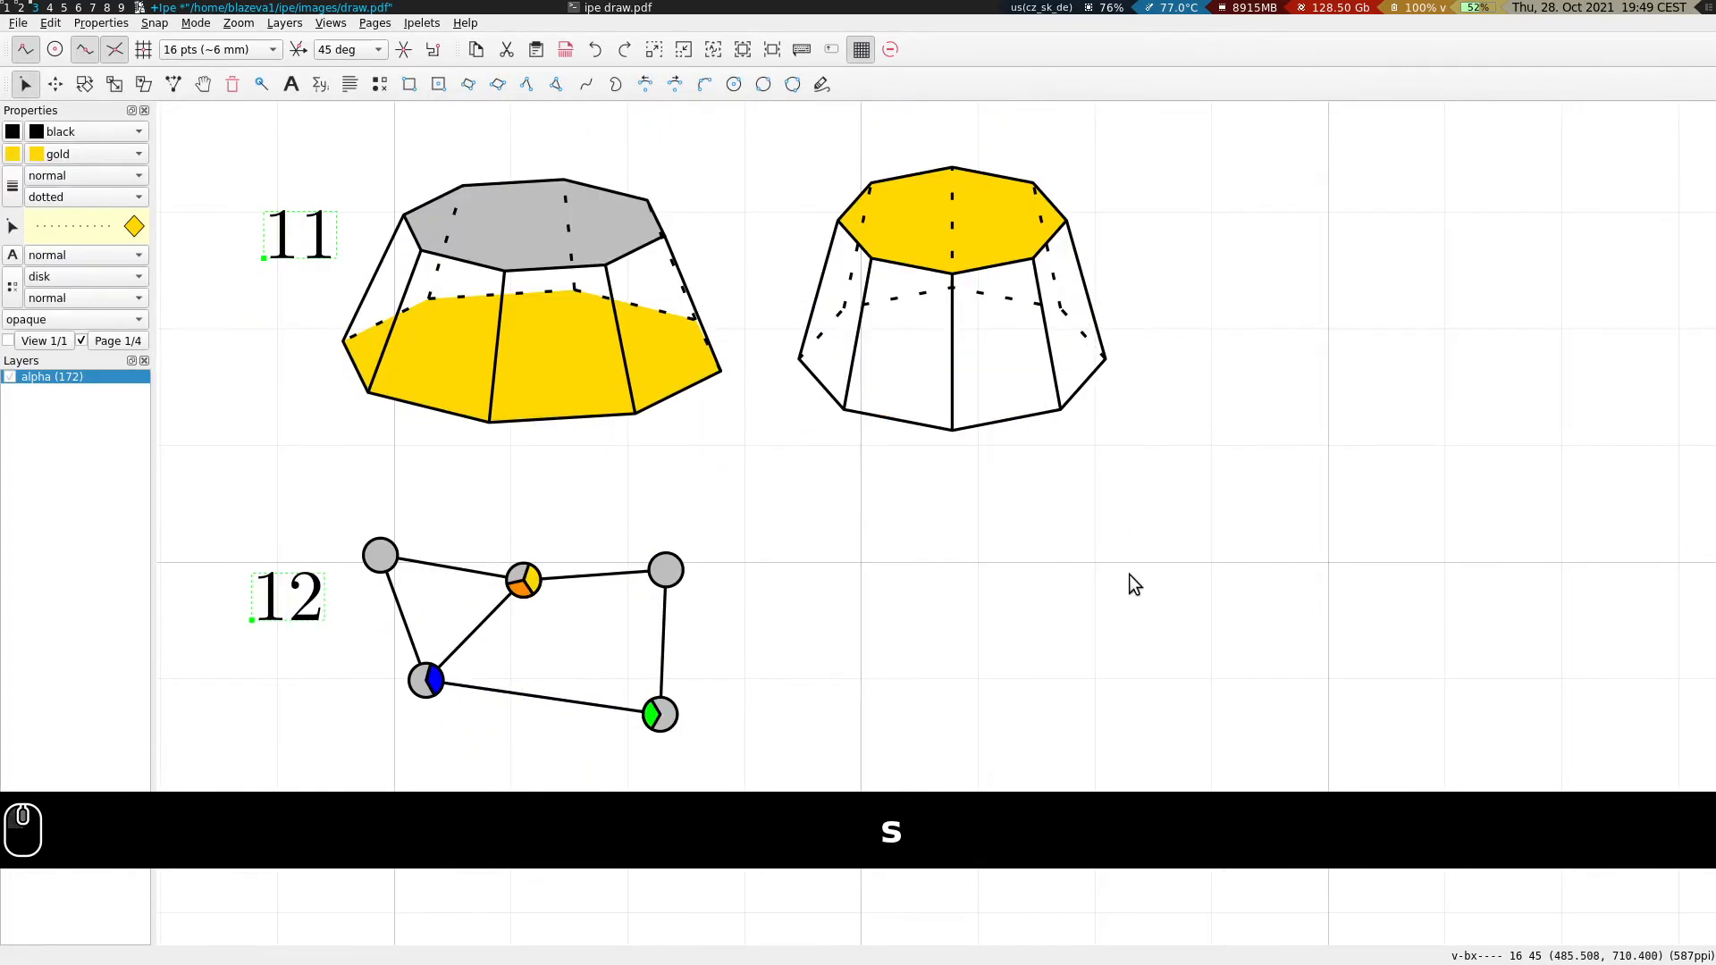
drag(1116, 572, 1130, 526)
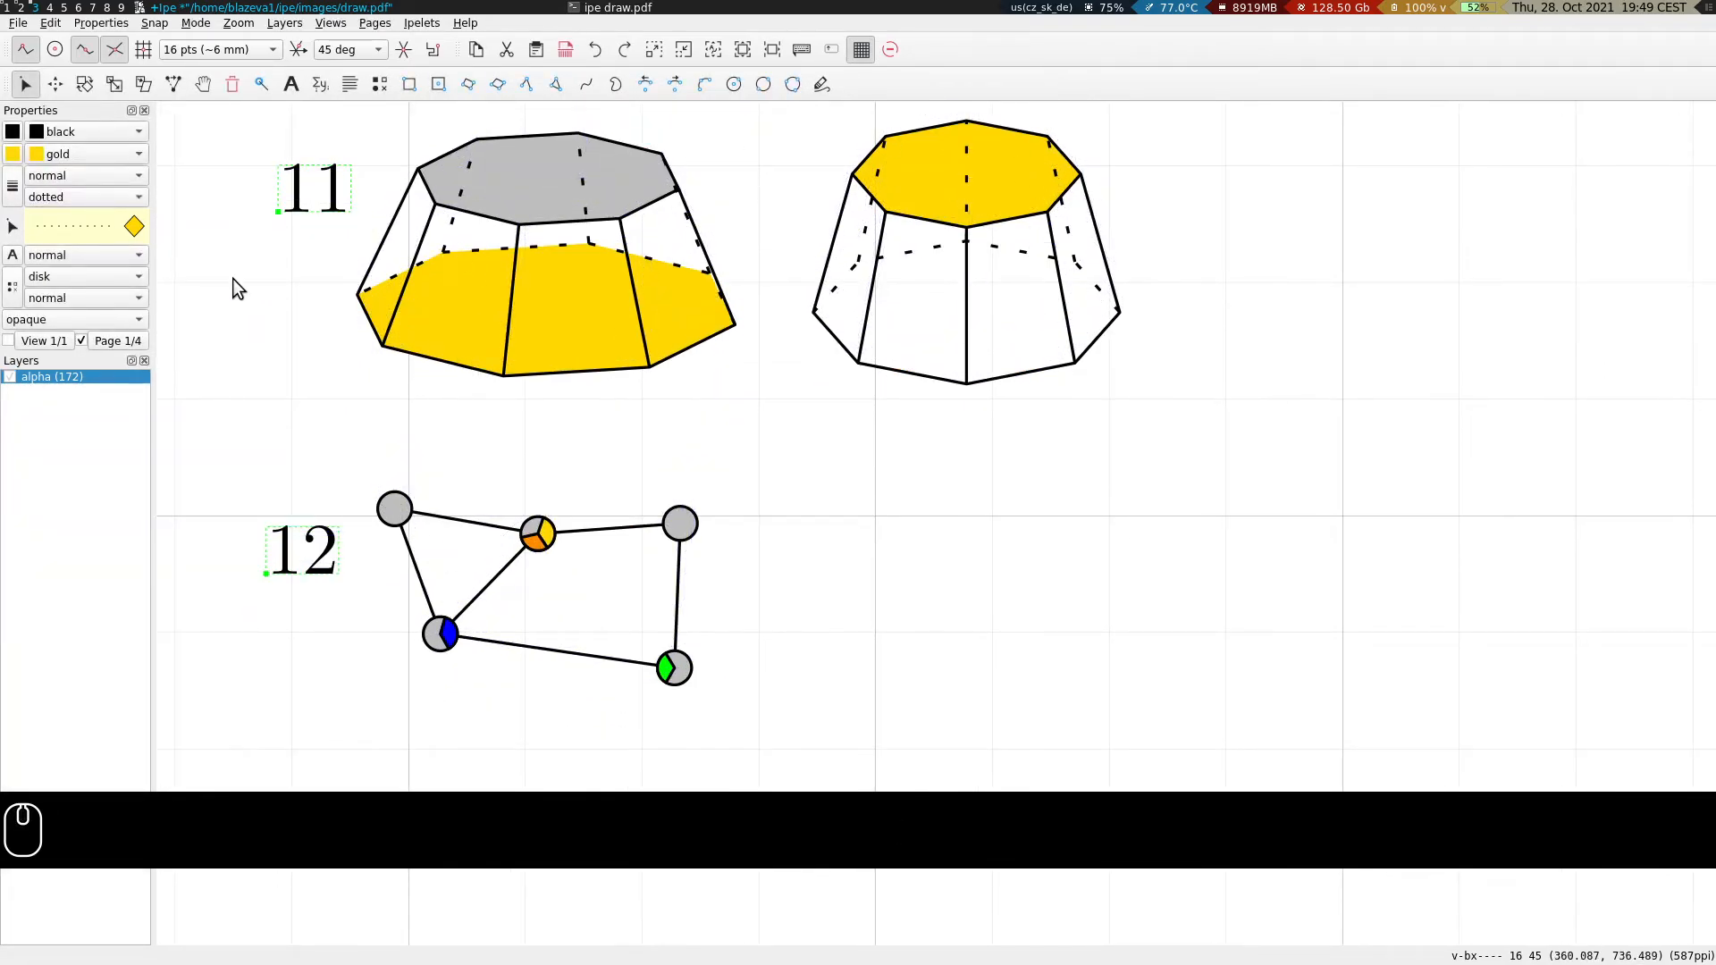
scroll(784, 652, up, 2)
scroll(804, 621, down, 1)
drag(846, 581, 922, 555)
key(s)
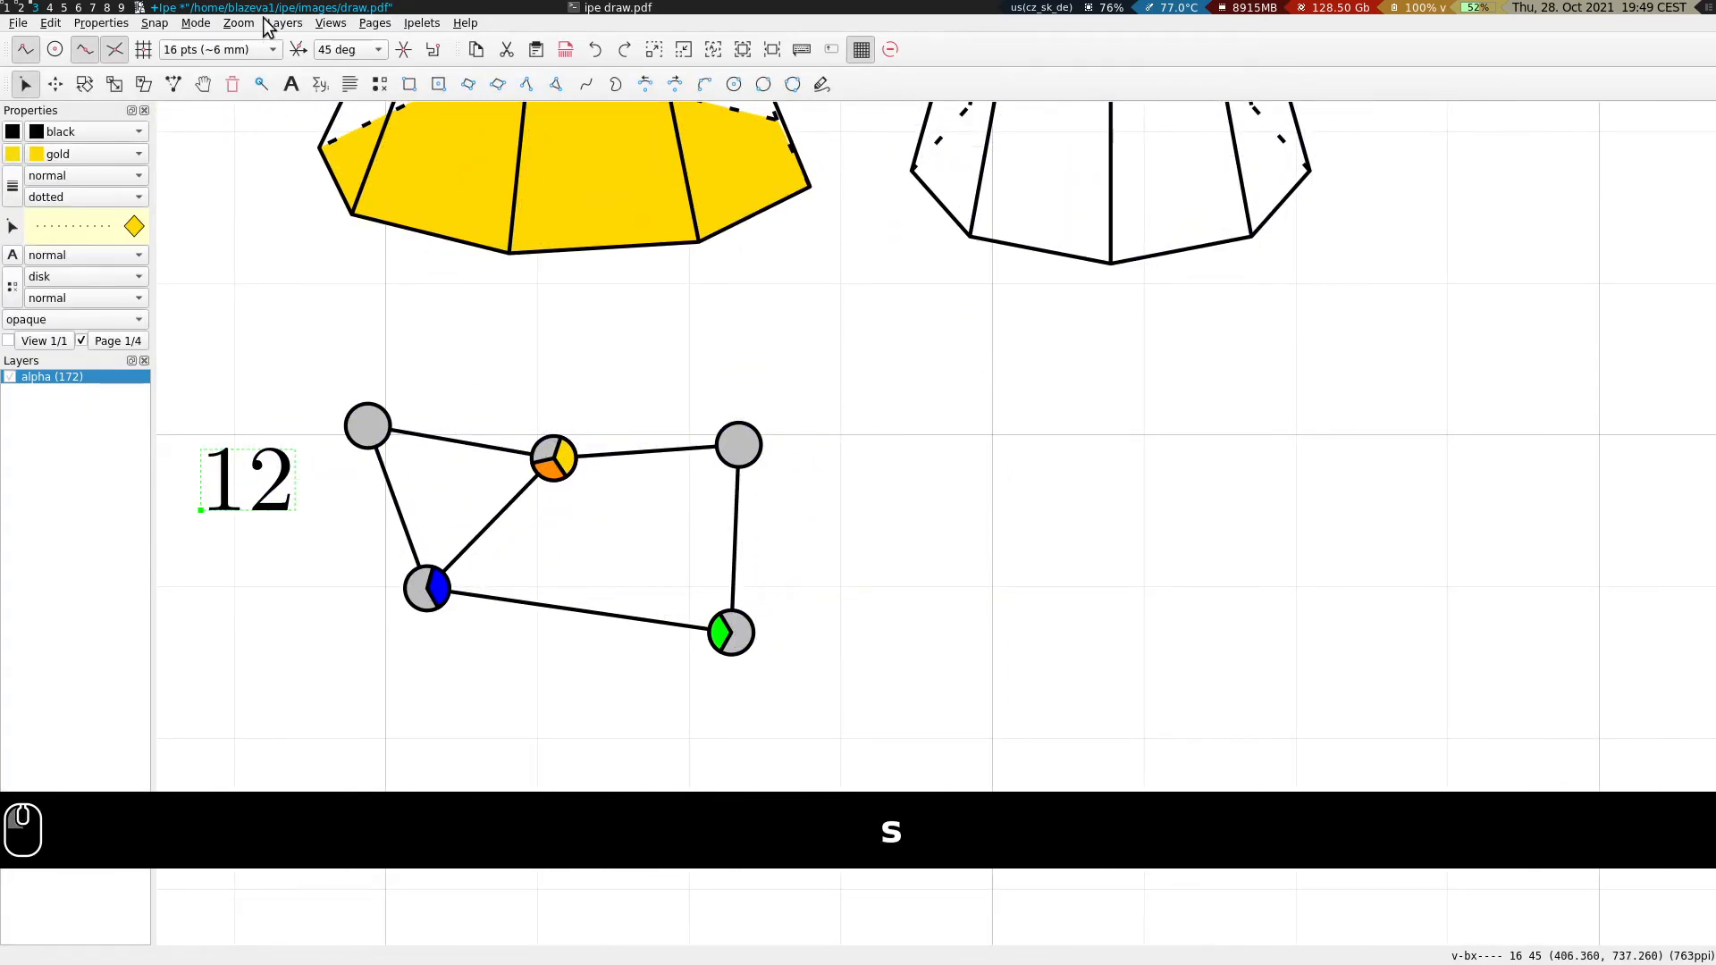
click(734, 84)
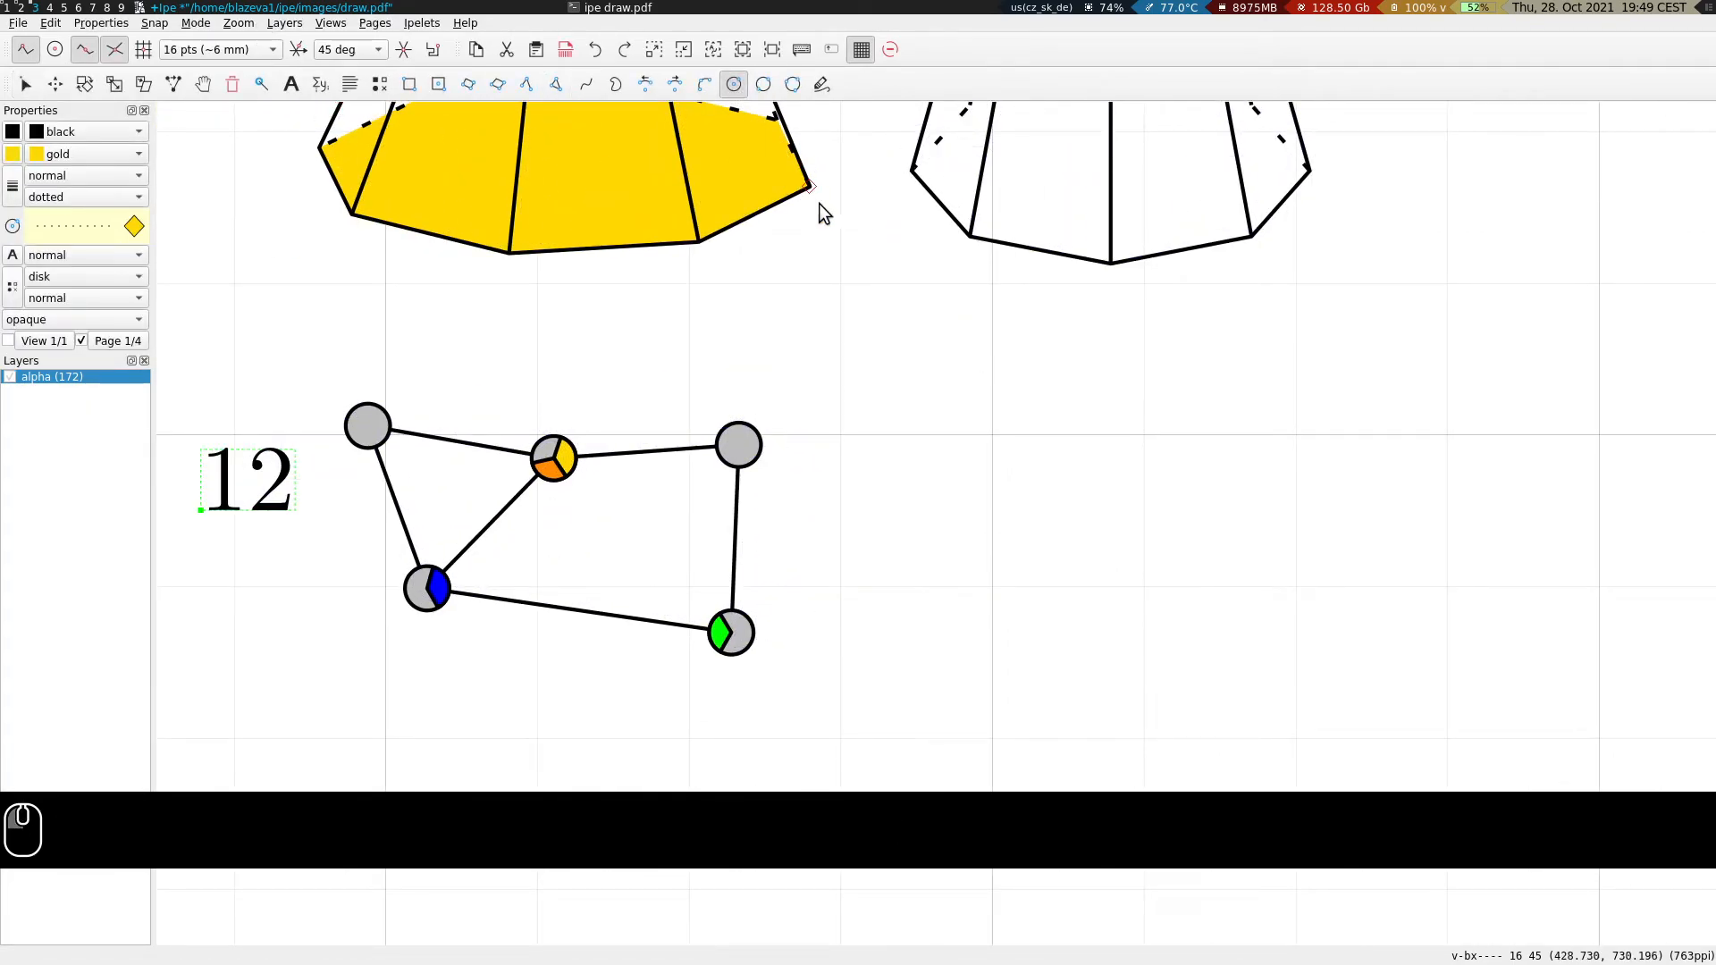
drag(965, 457, 992, 457)
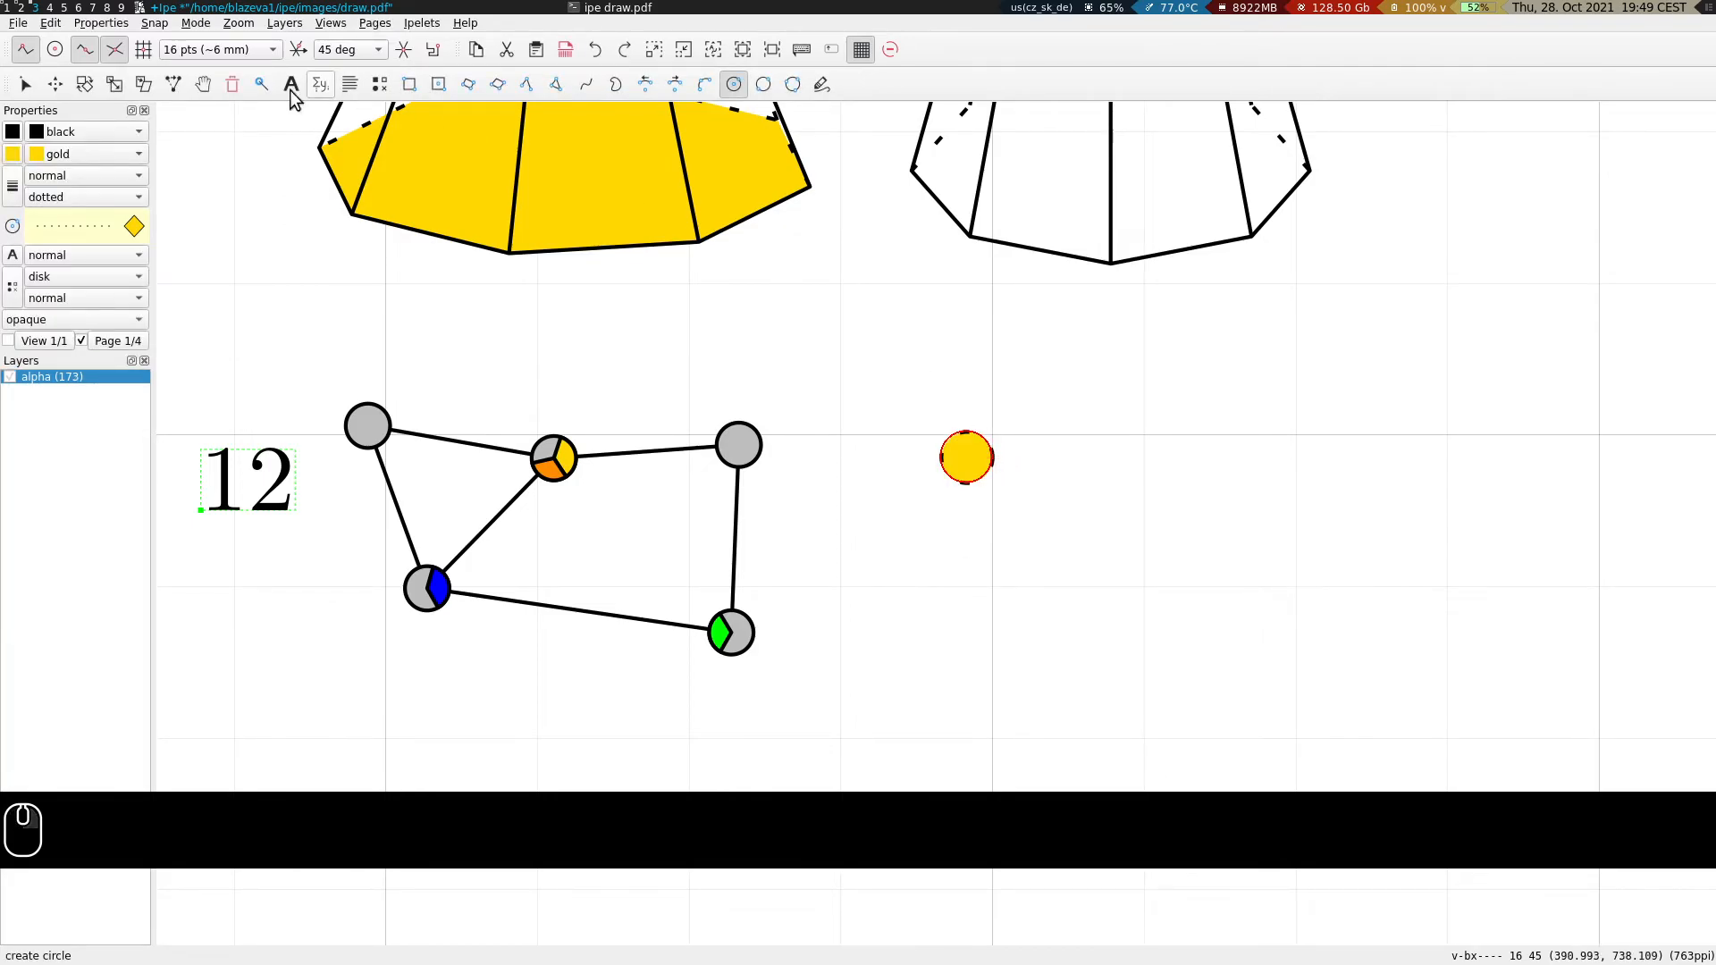
key(s)
right_click(756, 432)
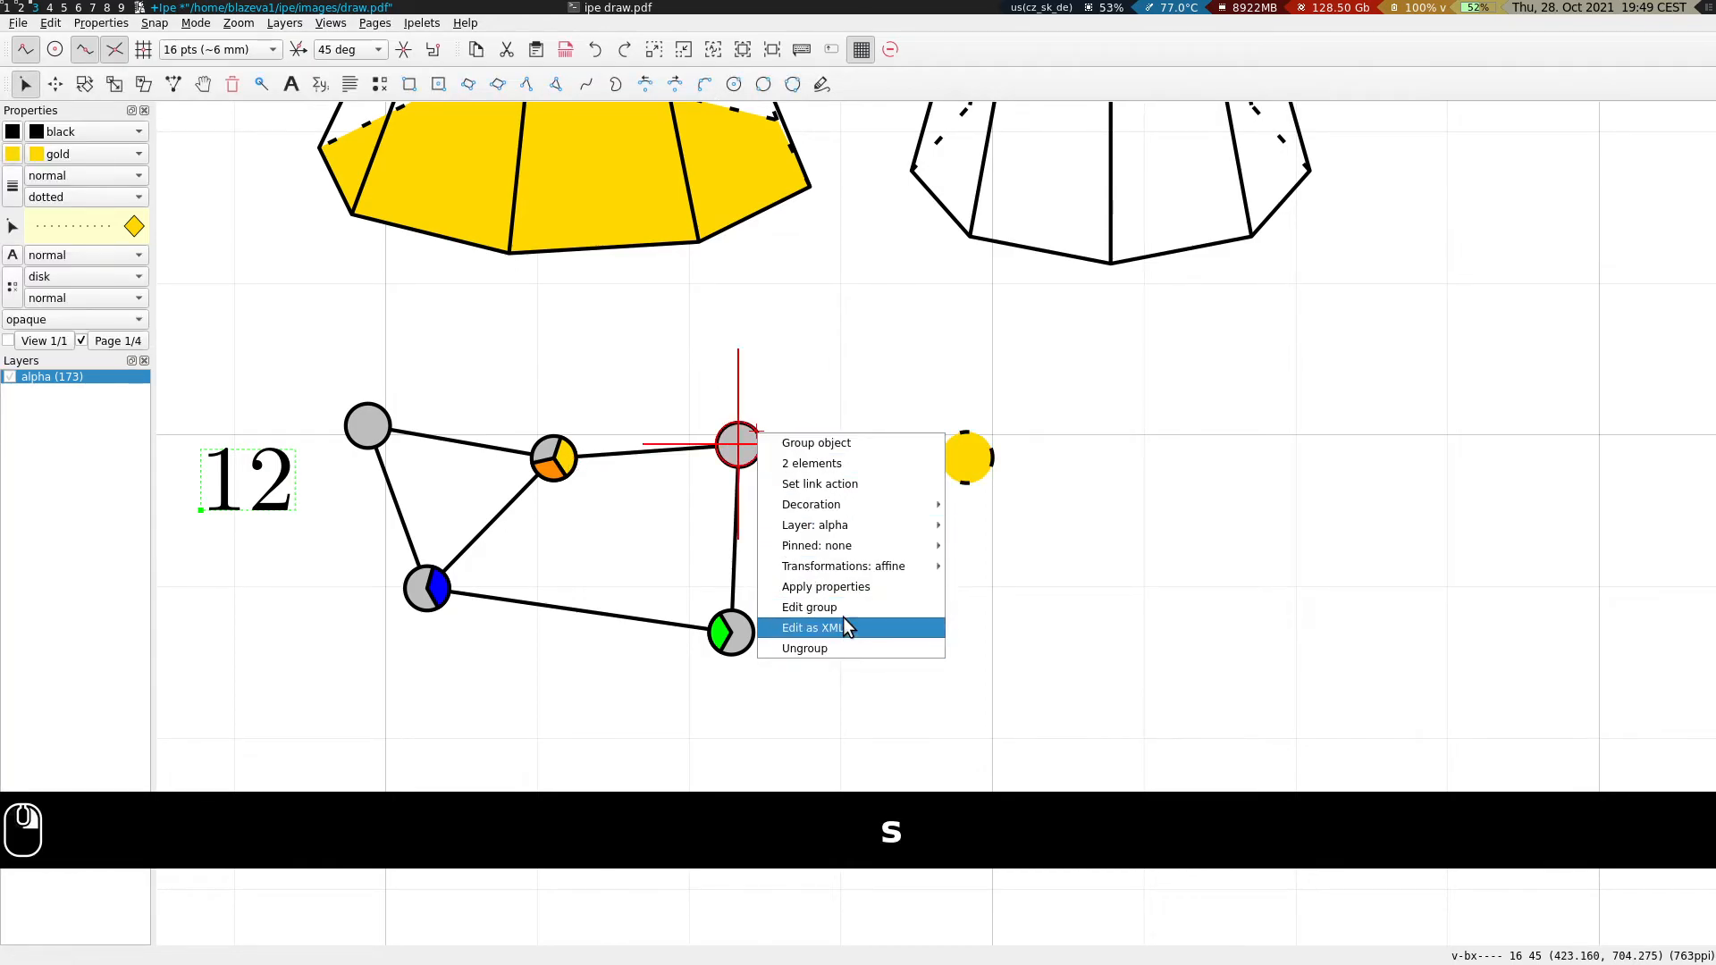
key(Escape)
key(Escape)
Pick the properties of the gray circle at the original graph's lower-right vertex and apply them to the new circle.
key(s)
right_click(785, 641)
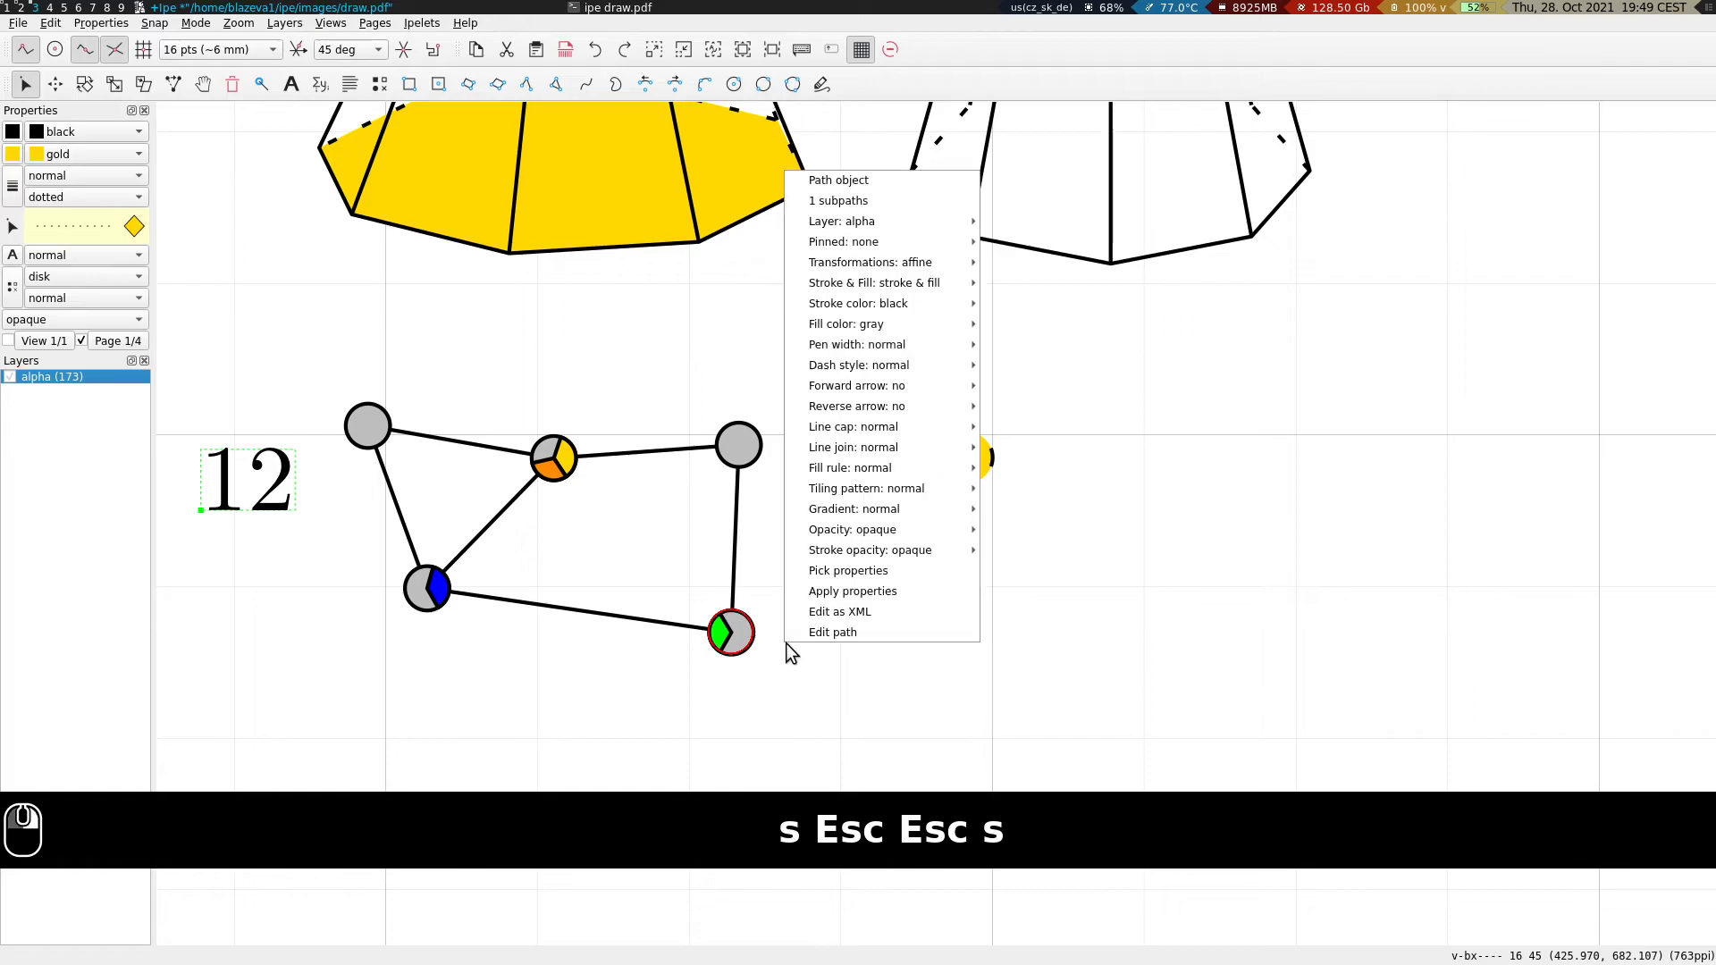
click(883, 575)
key(s)
right_click(969, 467)
click(1038, 886)
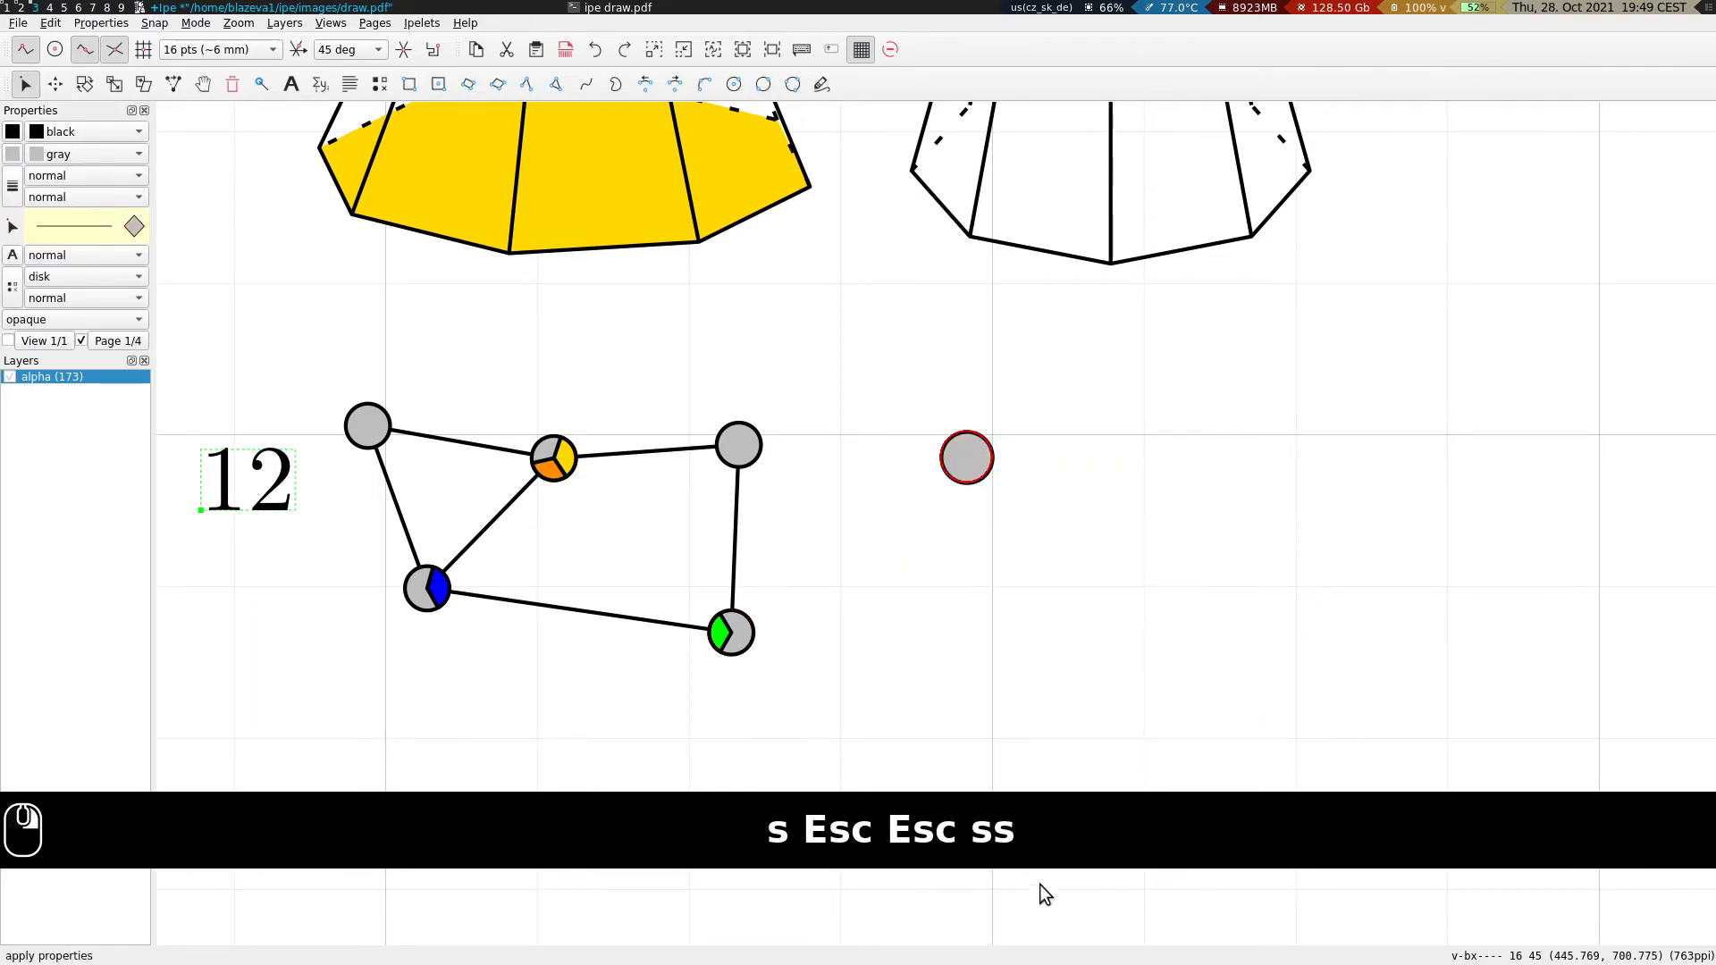
Switch snapping from vertices, boundaries and intersections to control points only.
drag(1039, 474, 917, 503)
click(109, 56)
click(81, 53)
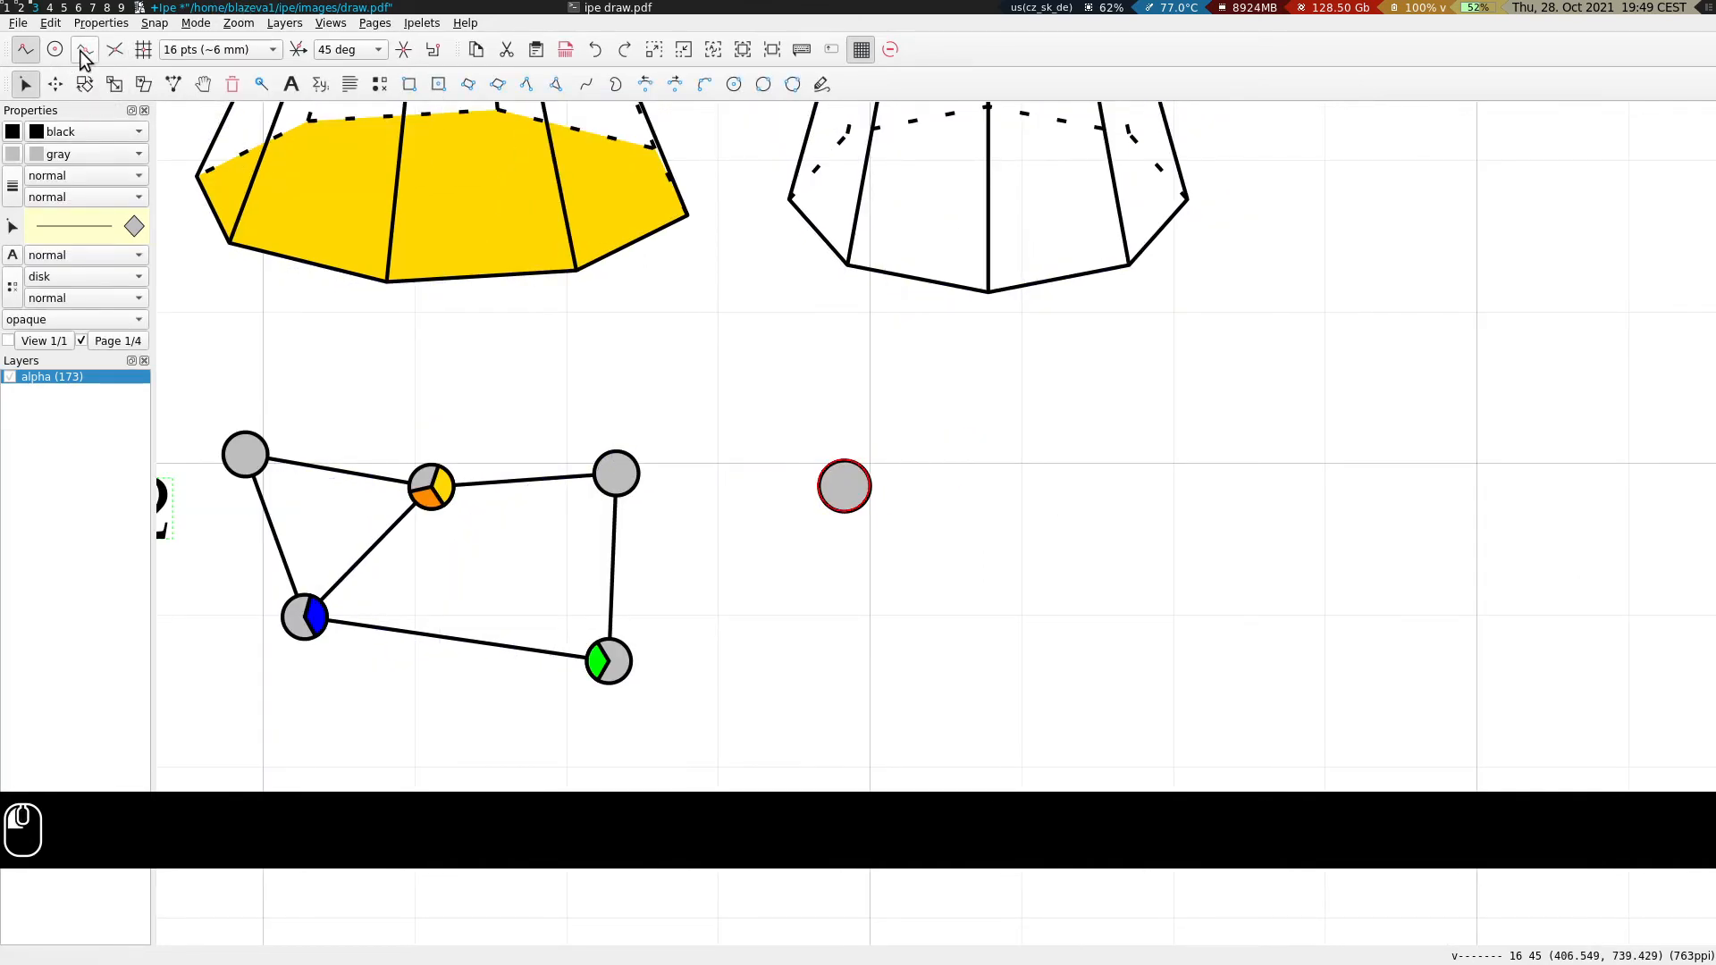
click(24, 51)
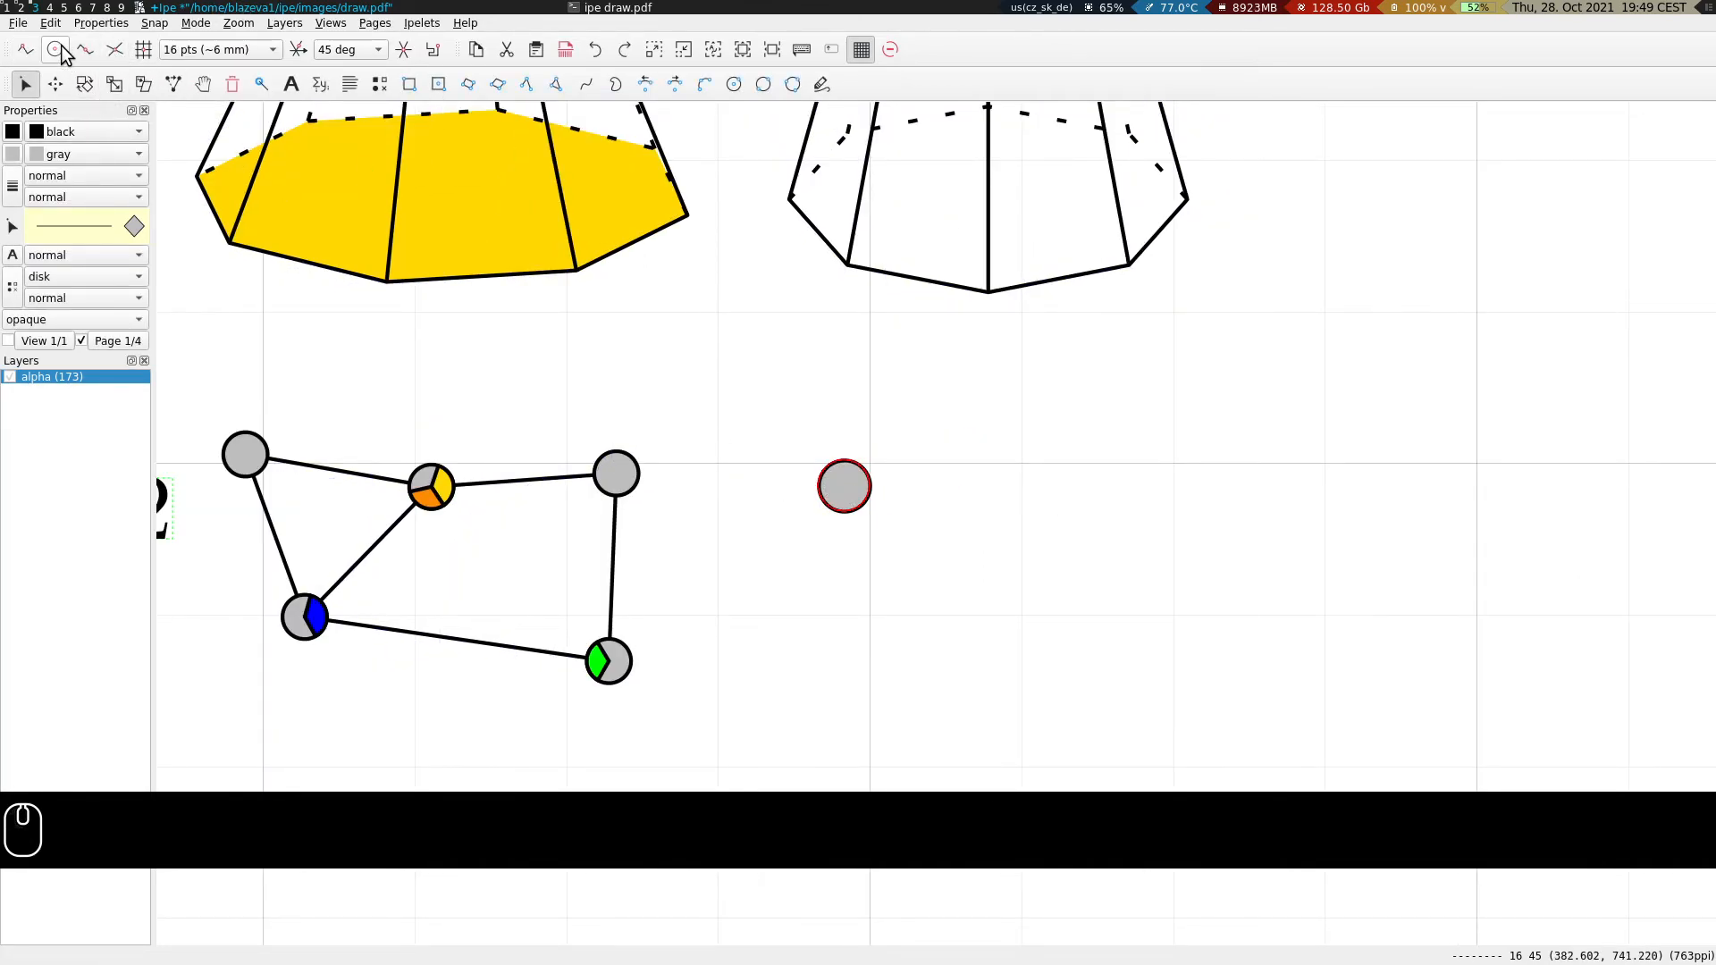
Copy the new gray circle and paste four copies around it as the remaining graph vertices.
key(ctrl+c)
key(ctrl+v)
key(ctrl+v)
key(ctrl+v)
key(ctrl+v)
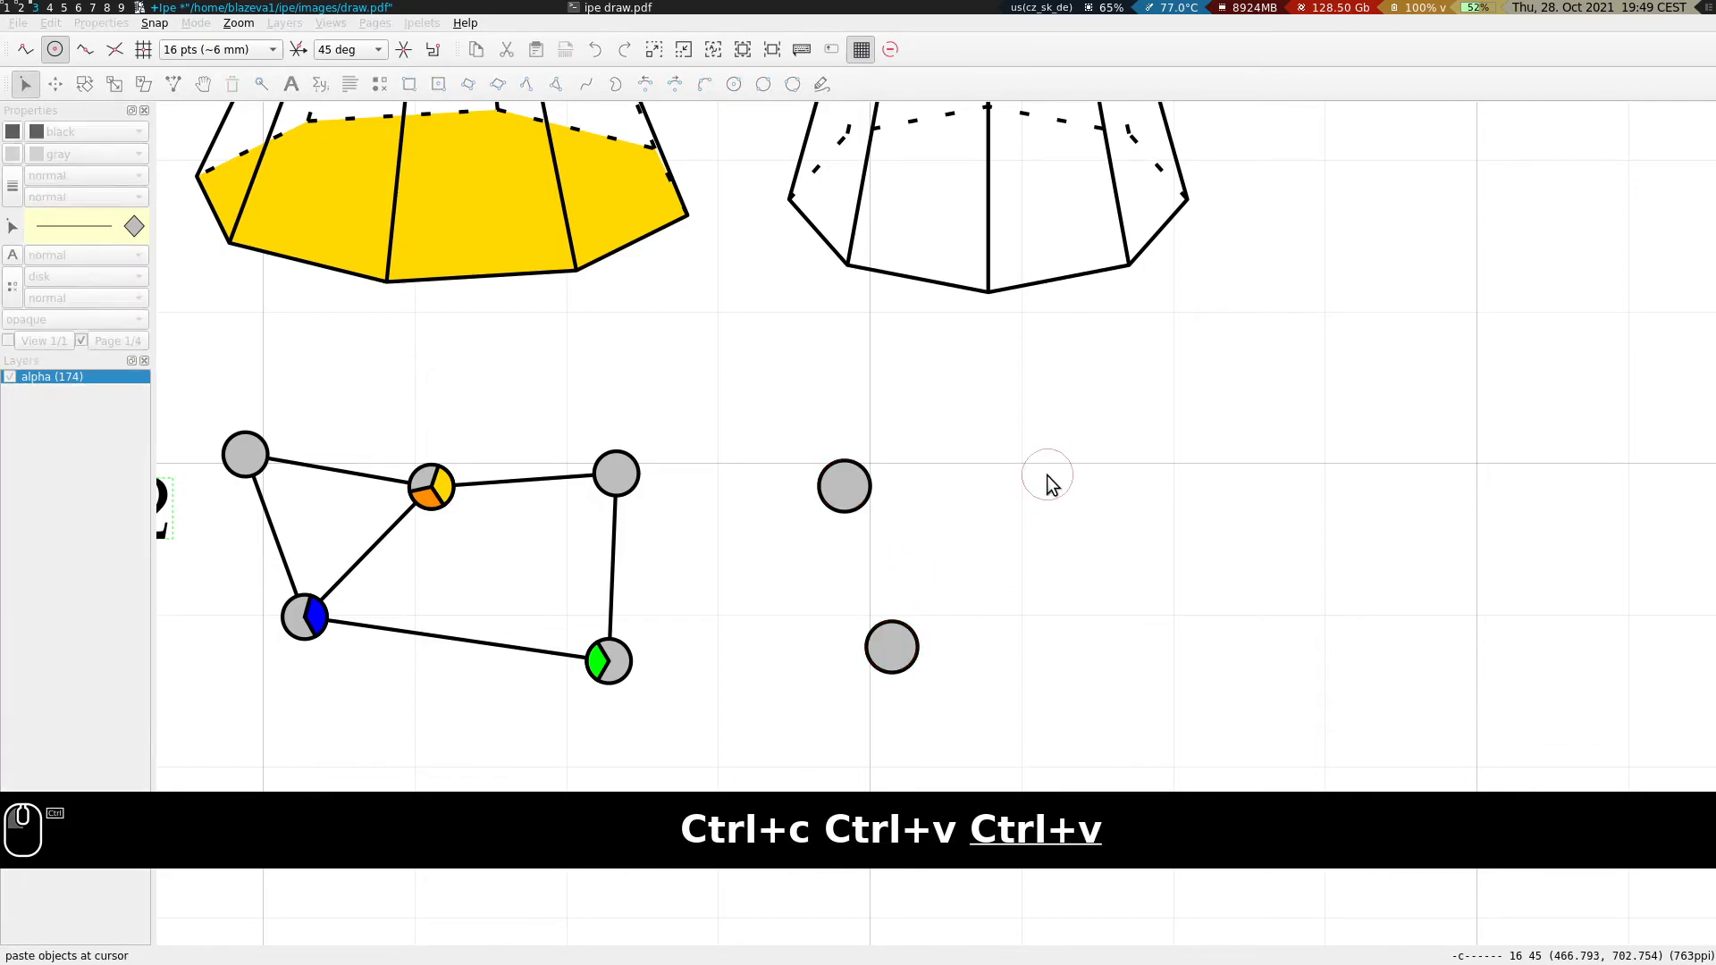
Draw straight edges between circle centres: upper-left to upper-middle, upper-middle to upper-right, upper-right to lower-right, and upper-middle to both lower circles.
click(526, 84)
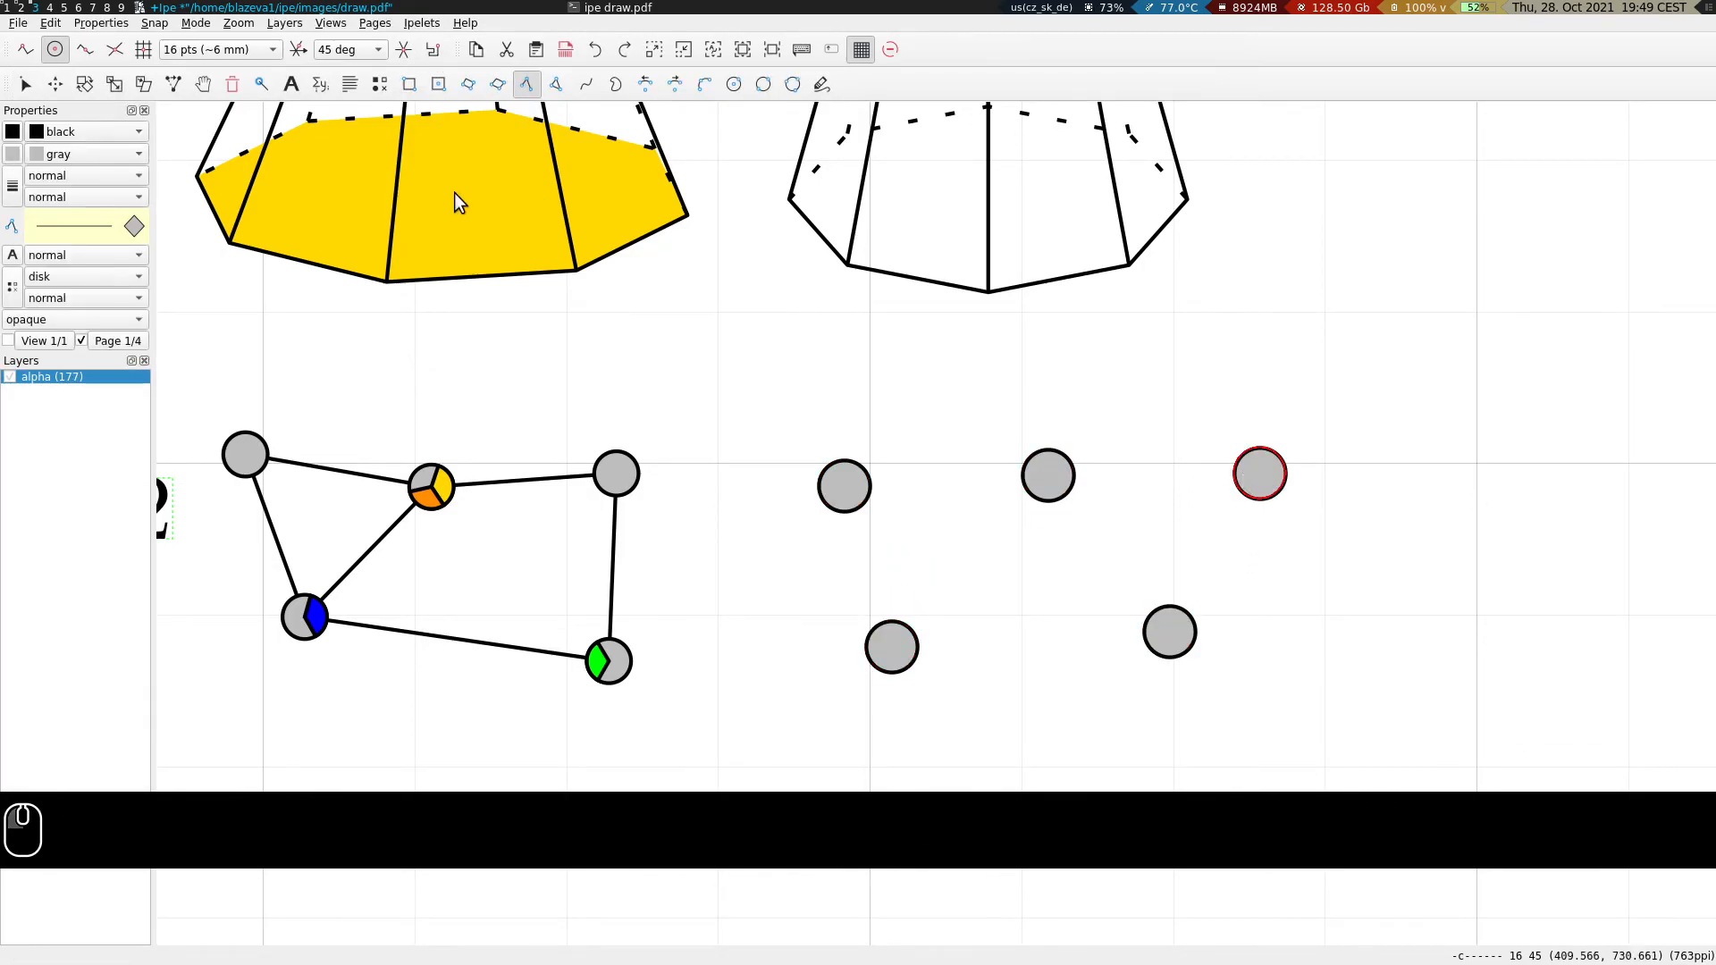
click(843, 487)
click(1048, 475)
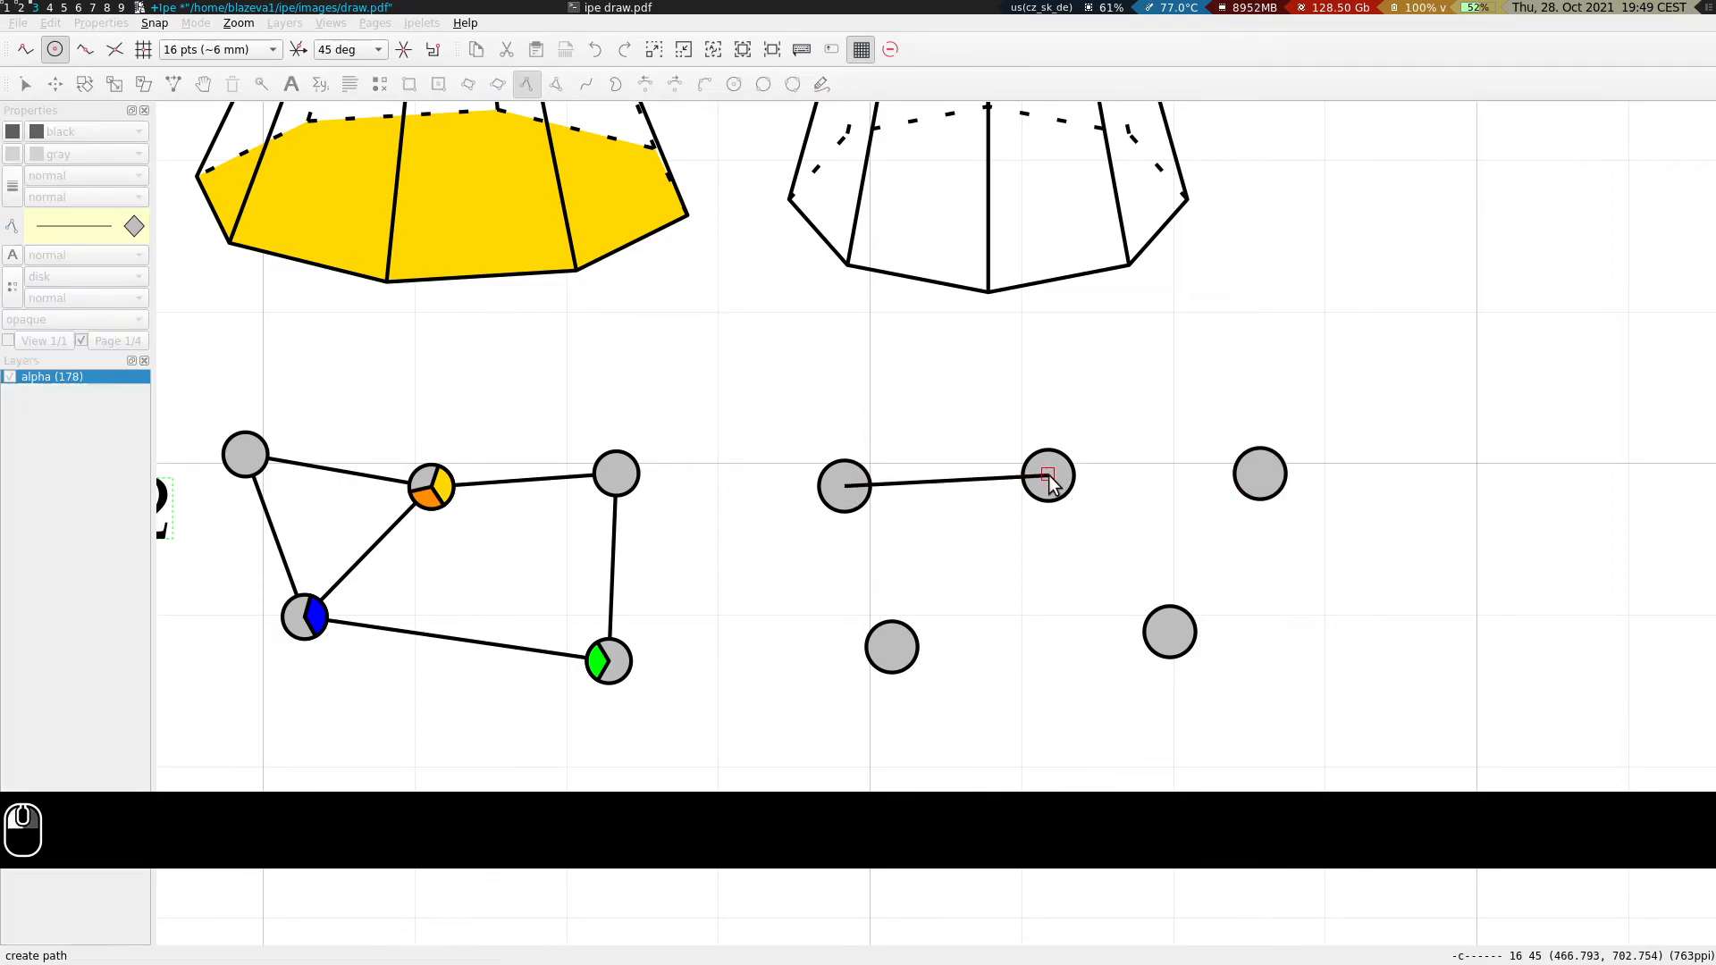
click(1260, 474)
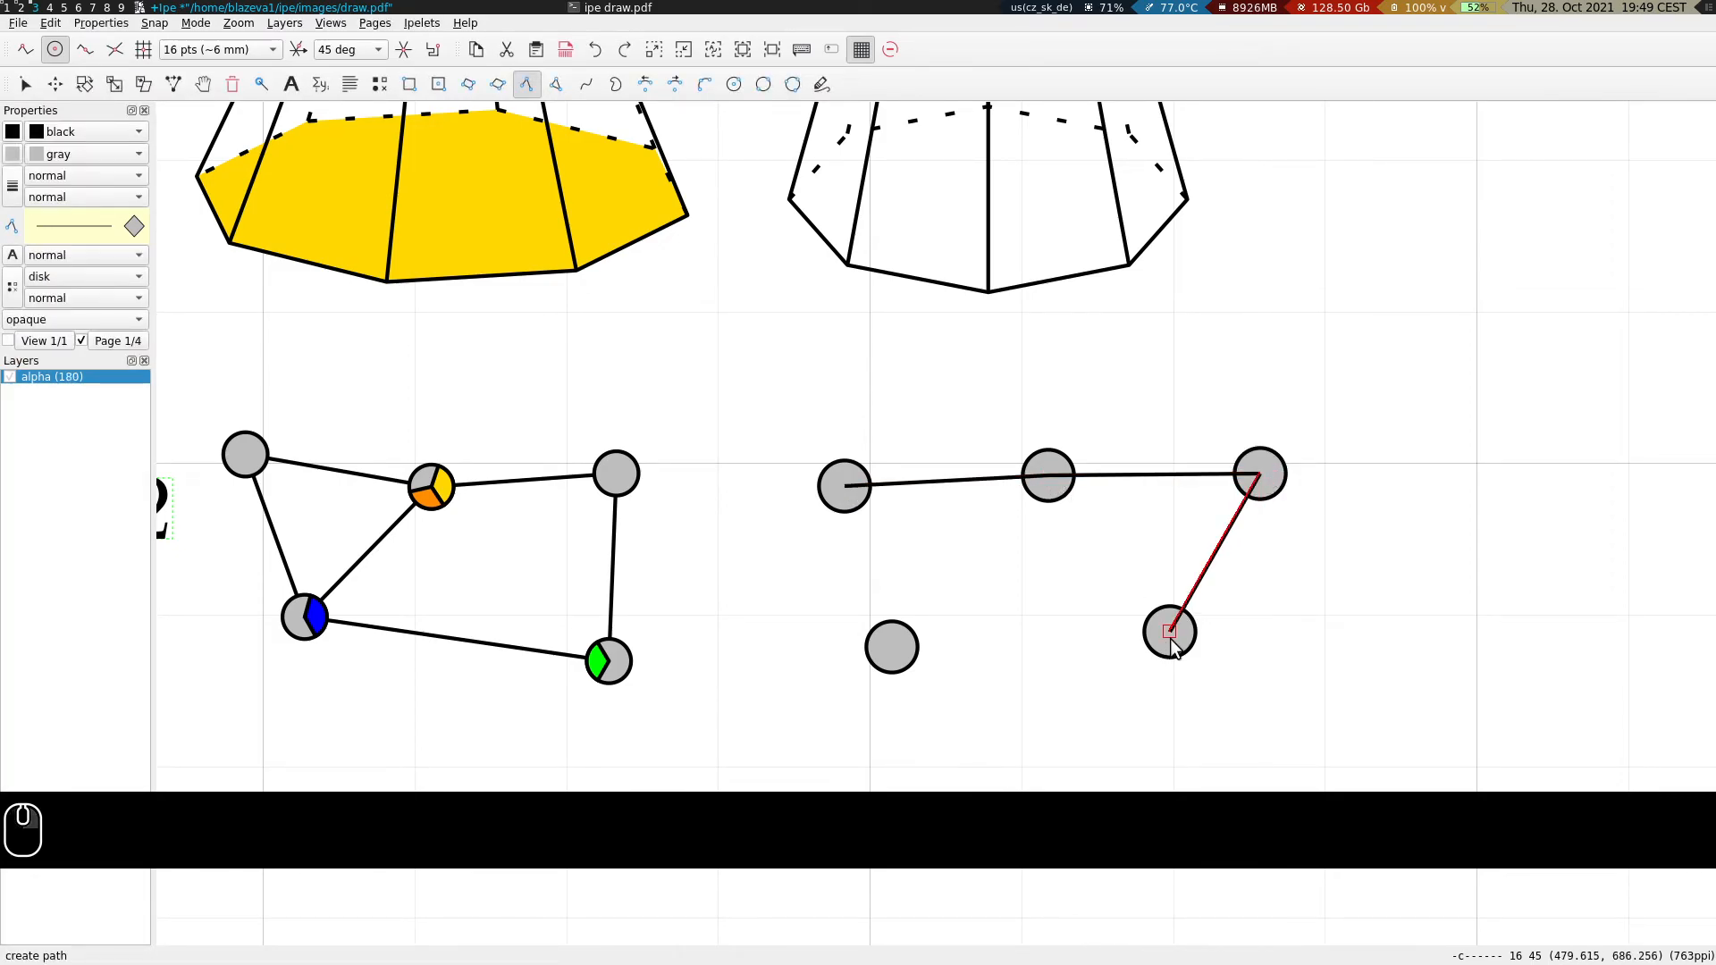
click(1170, 631)
click(1048, 475)
right_click(892, 645)
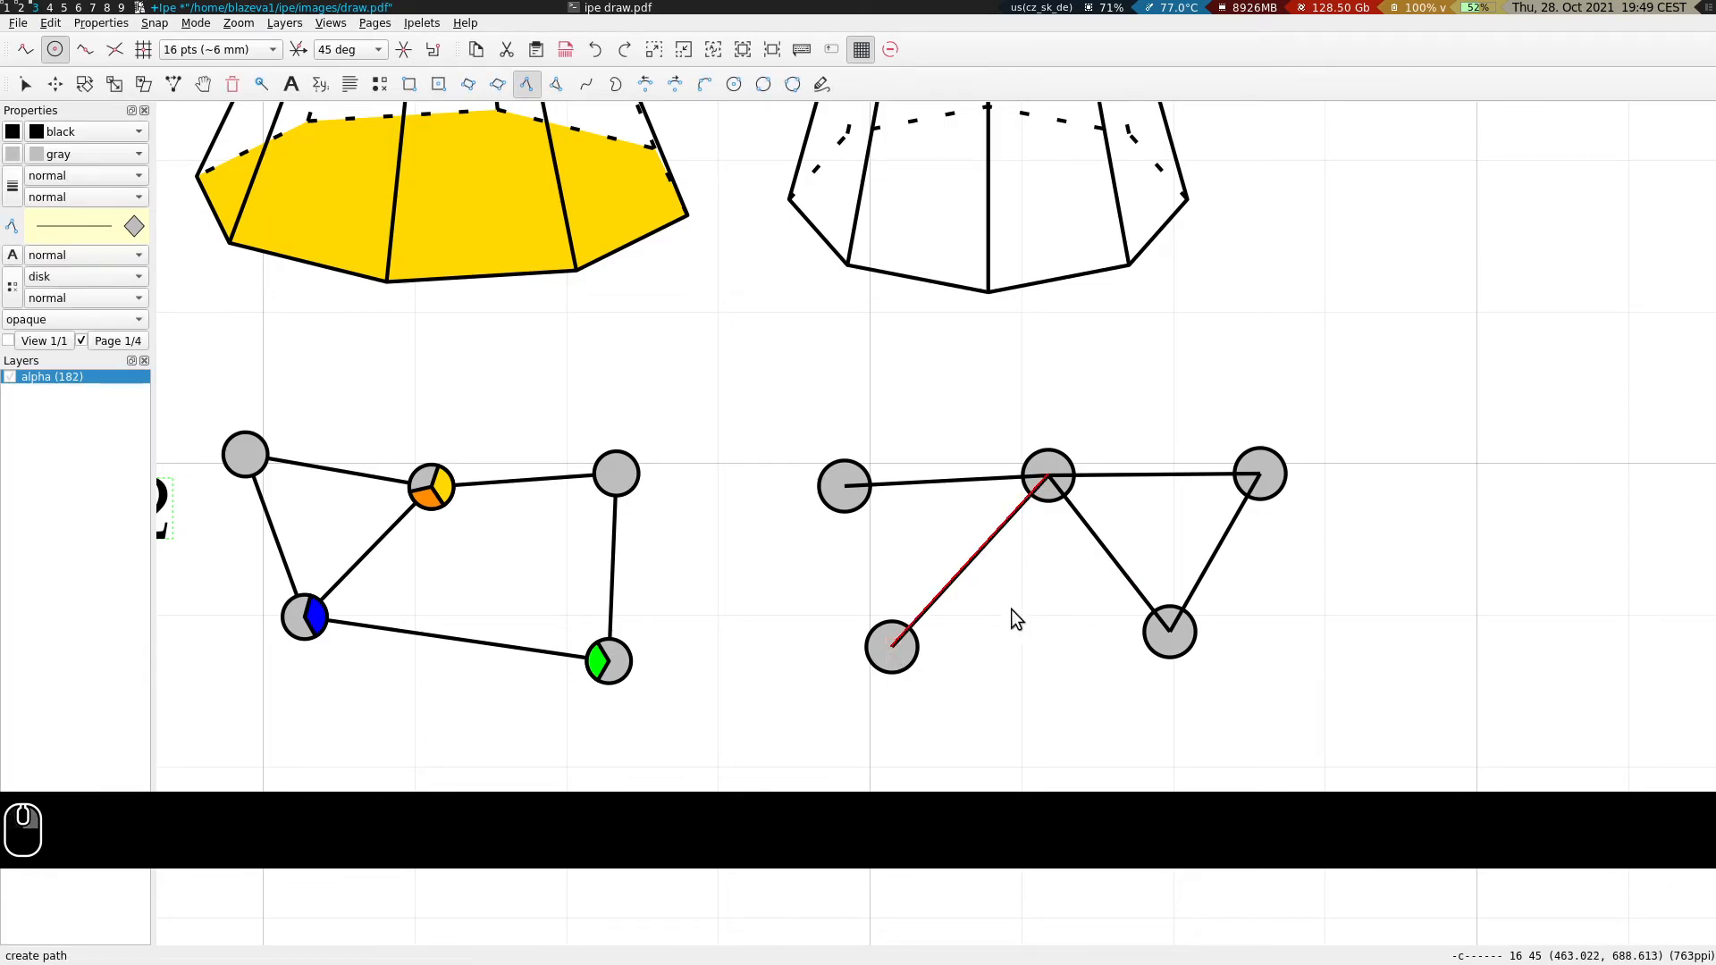
Select the new graph edges and send them to the back behind the vertex circles.
key(s)
shift+click(904, 478)
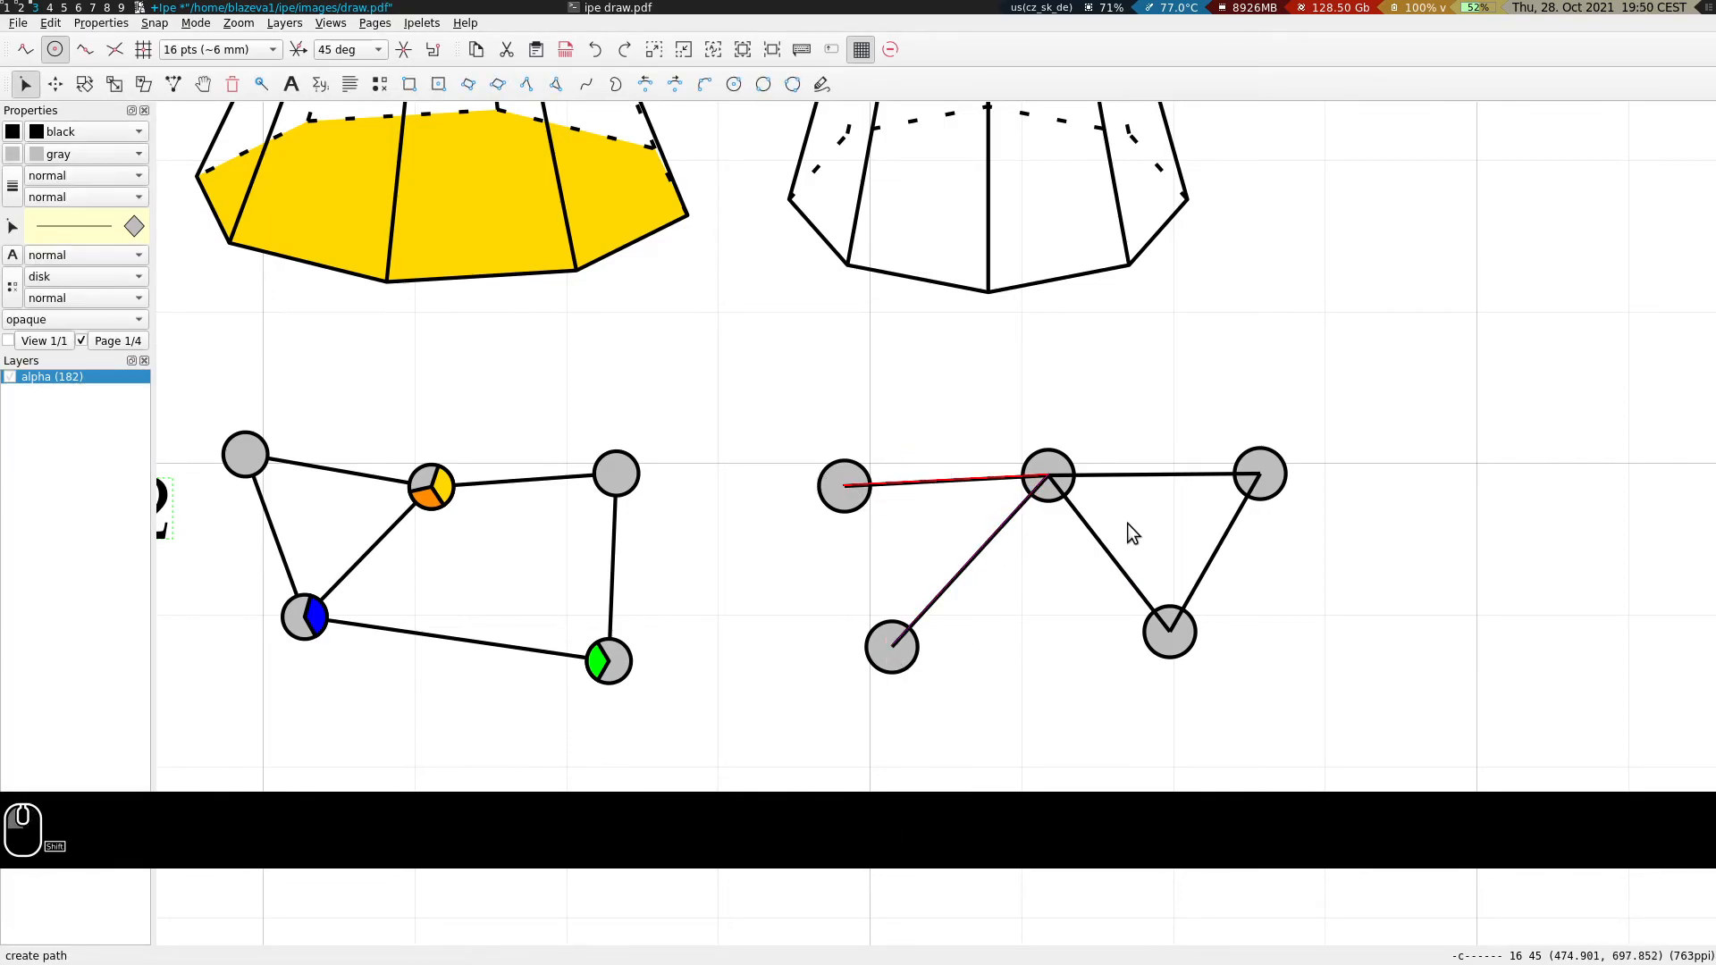
shift+click(1124, 496)
key(ctrl+b)
key(s)
Try moving graph vertices together with their attached edges, including the original graph's upper-right vertex, and undo the moves.
drag(975, 382, 780, 412)
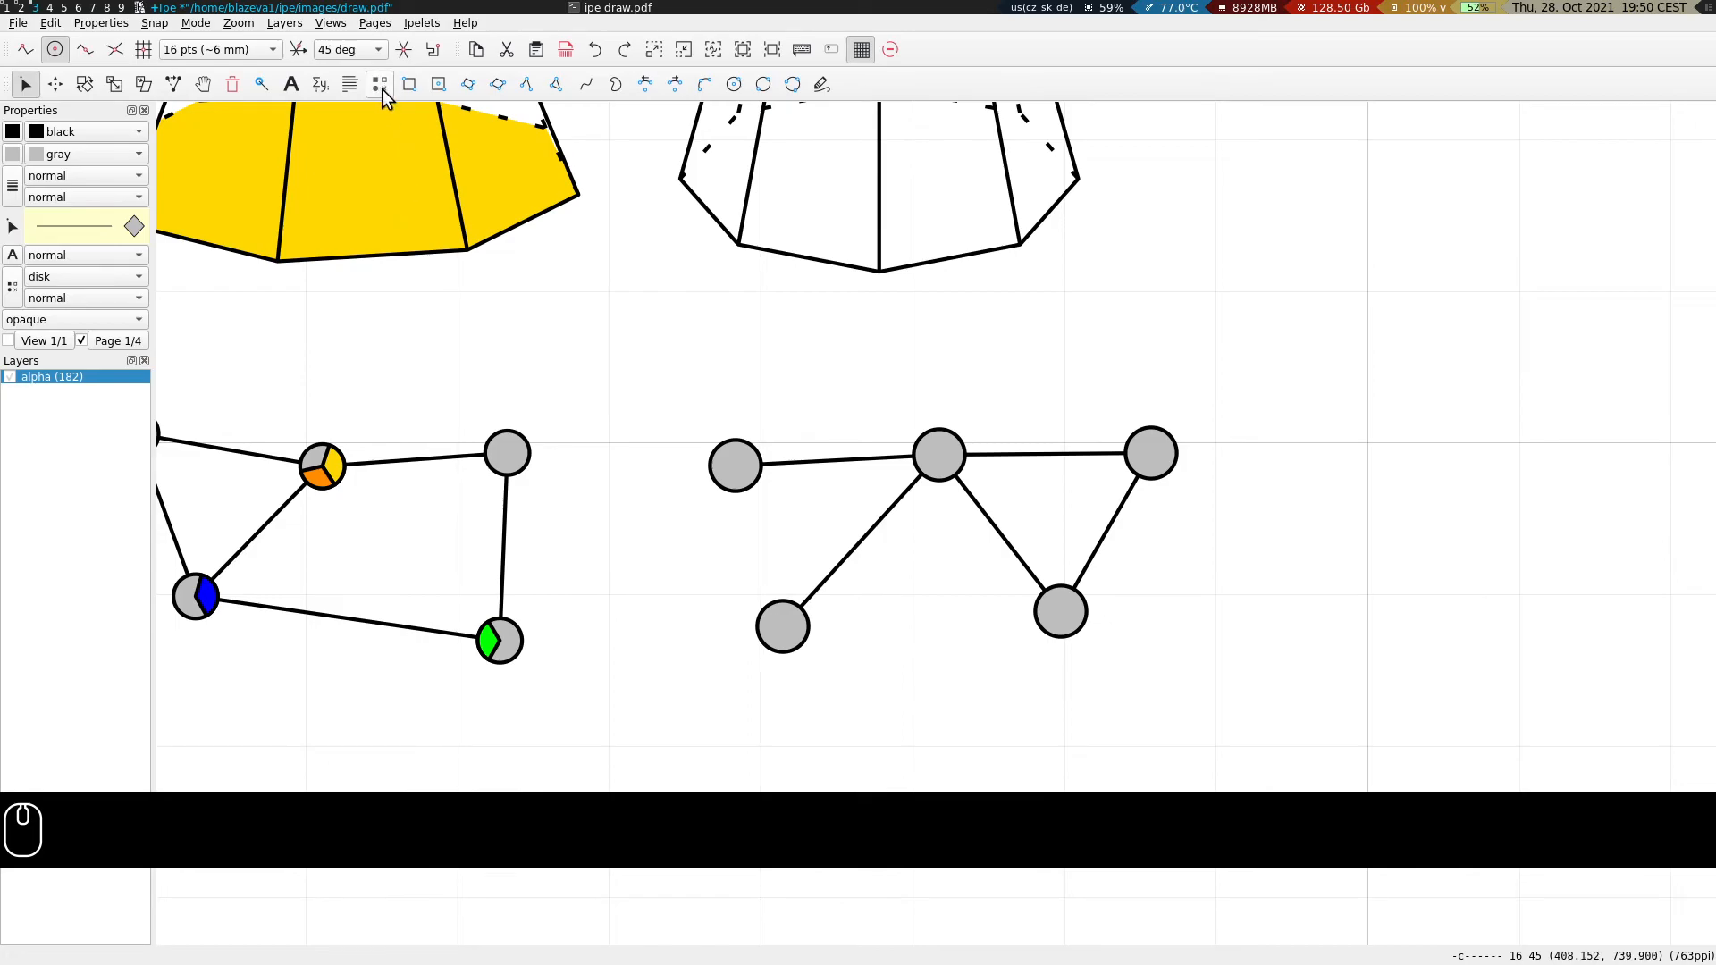
click(173, 86)
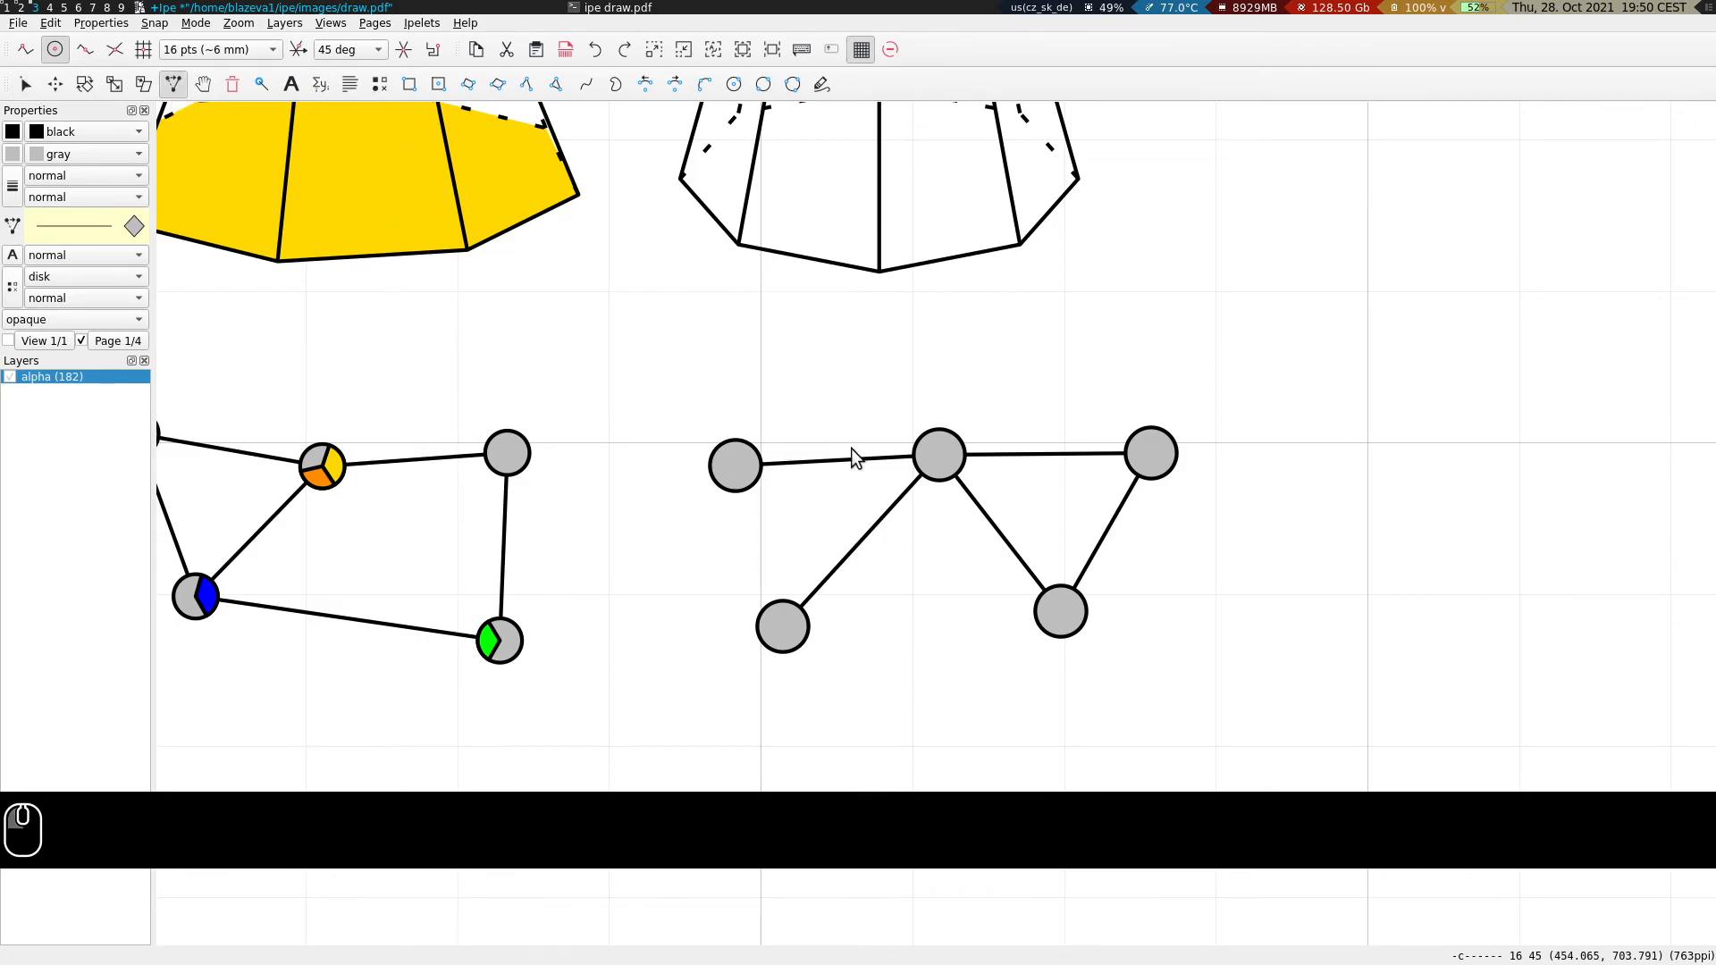
drag(935, 461, 1022, 387)
key(ctrl+z)
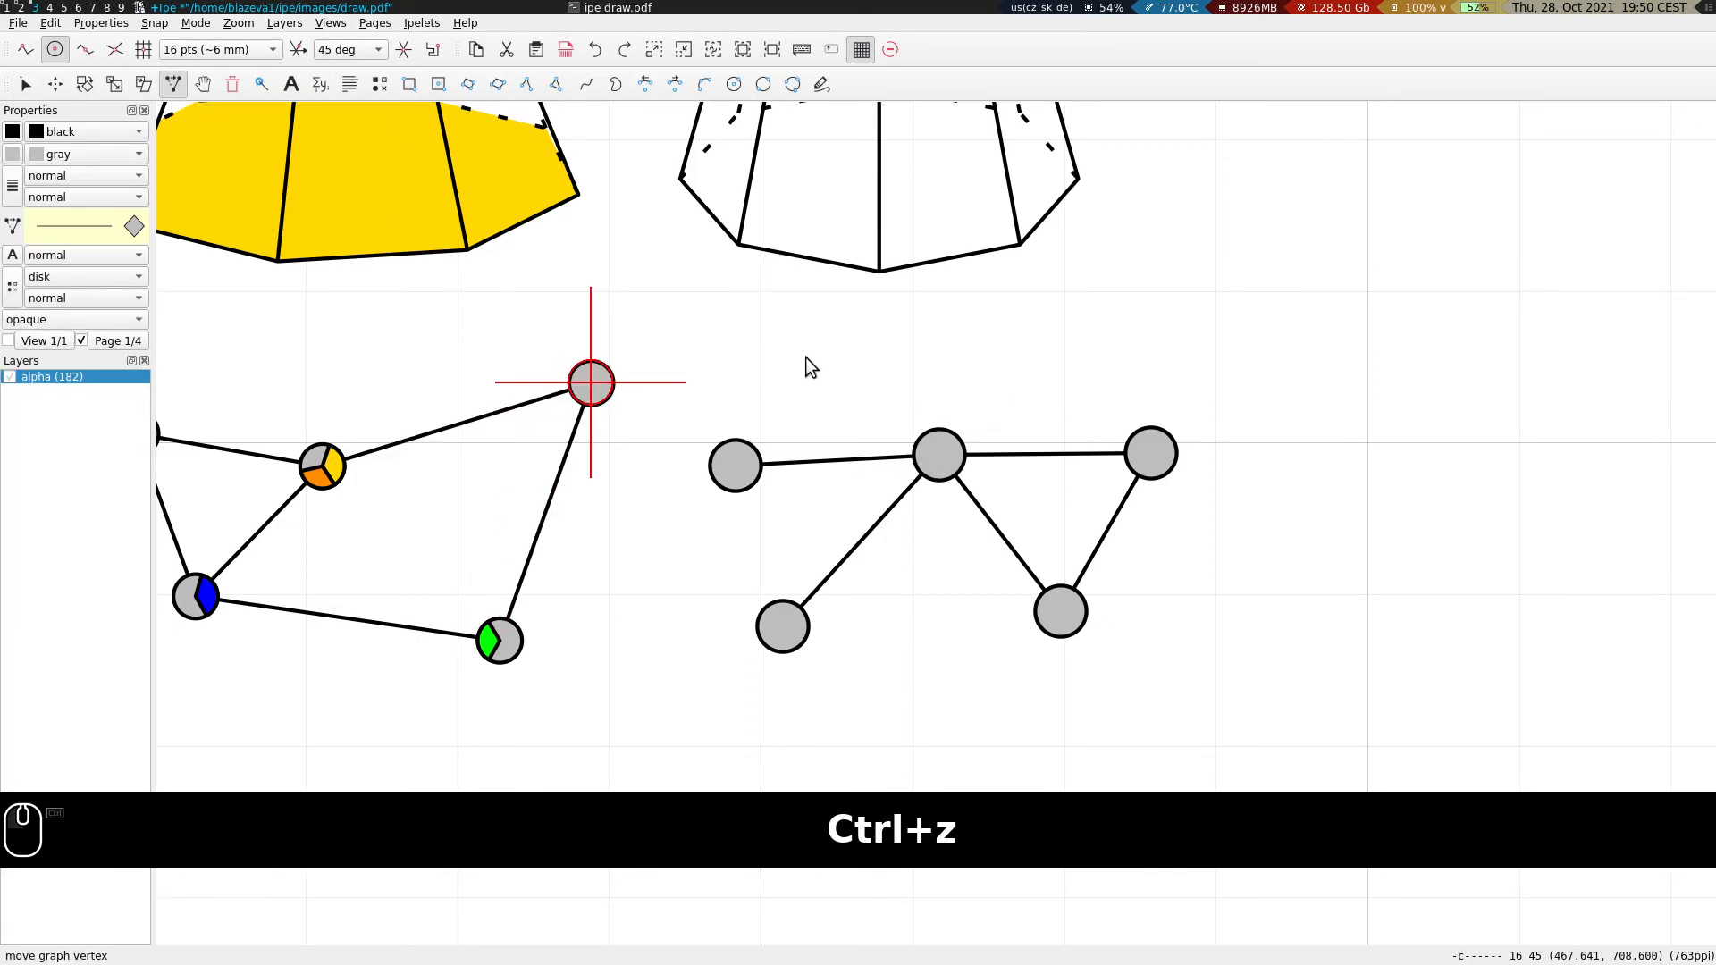
key(s)
key(s)
Place a disk mark at the centre of the new graph's upper-right vertex circle.
click(380, 84)
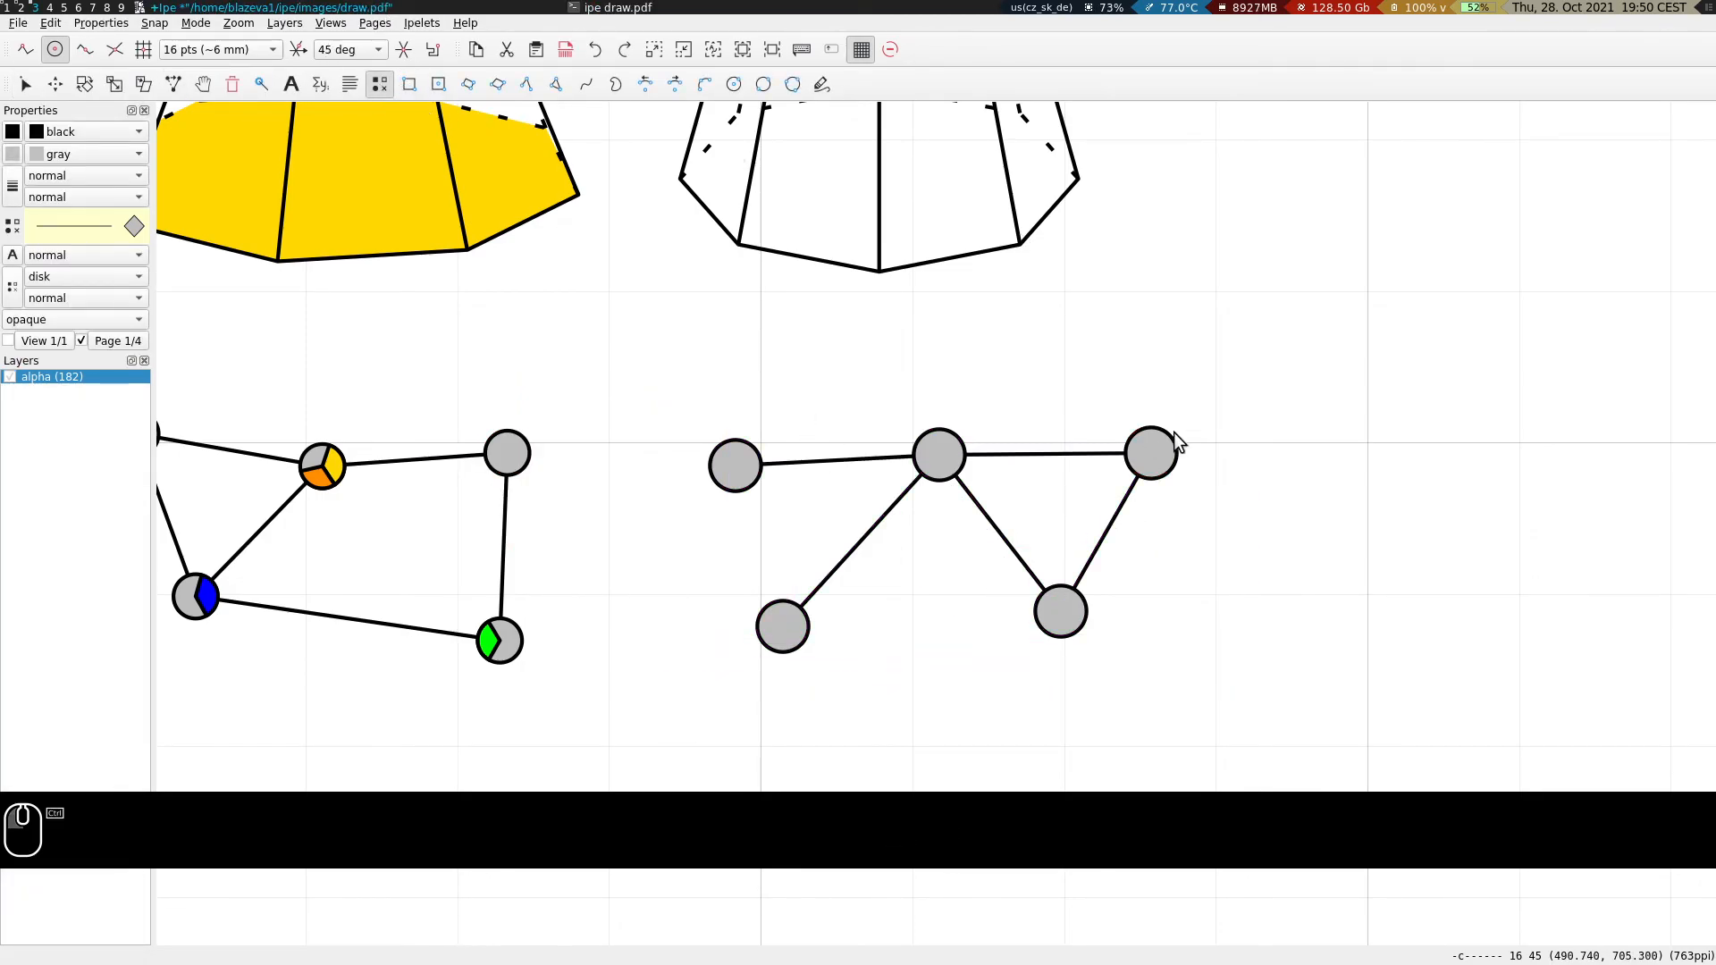
scroll(1144, 446, up, 2)
click(1096, 451)
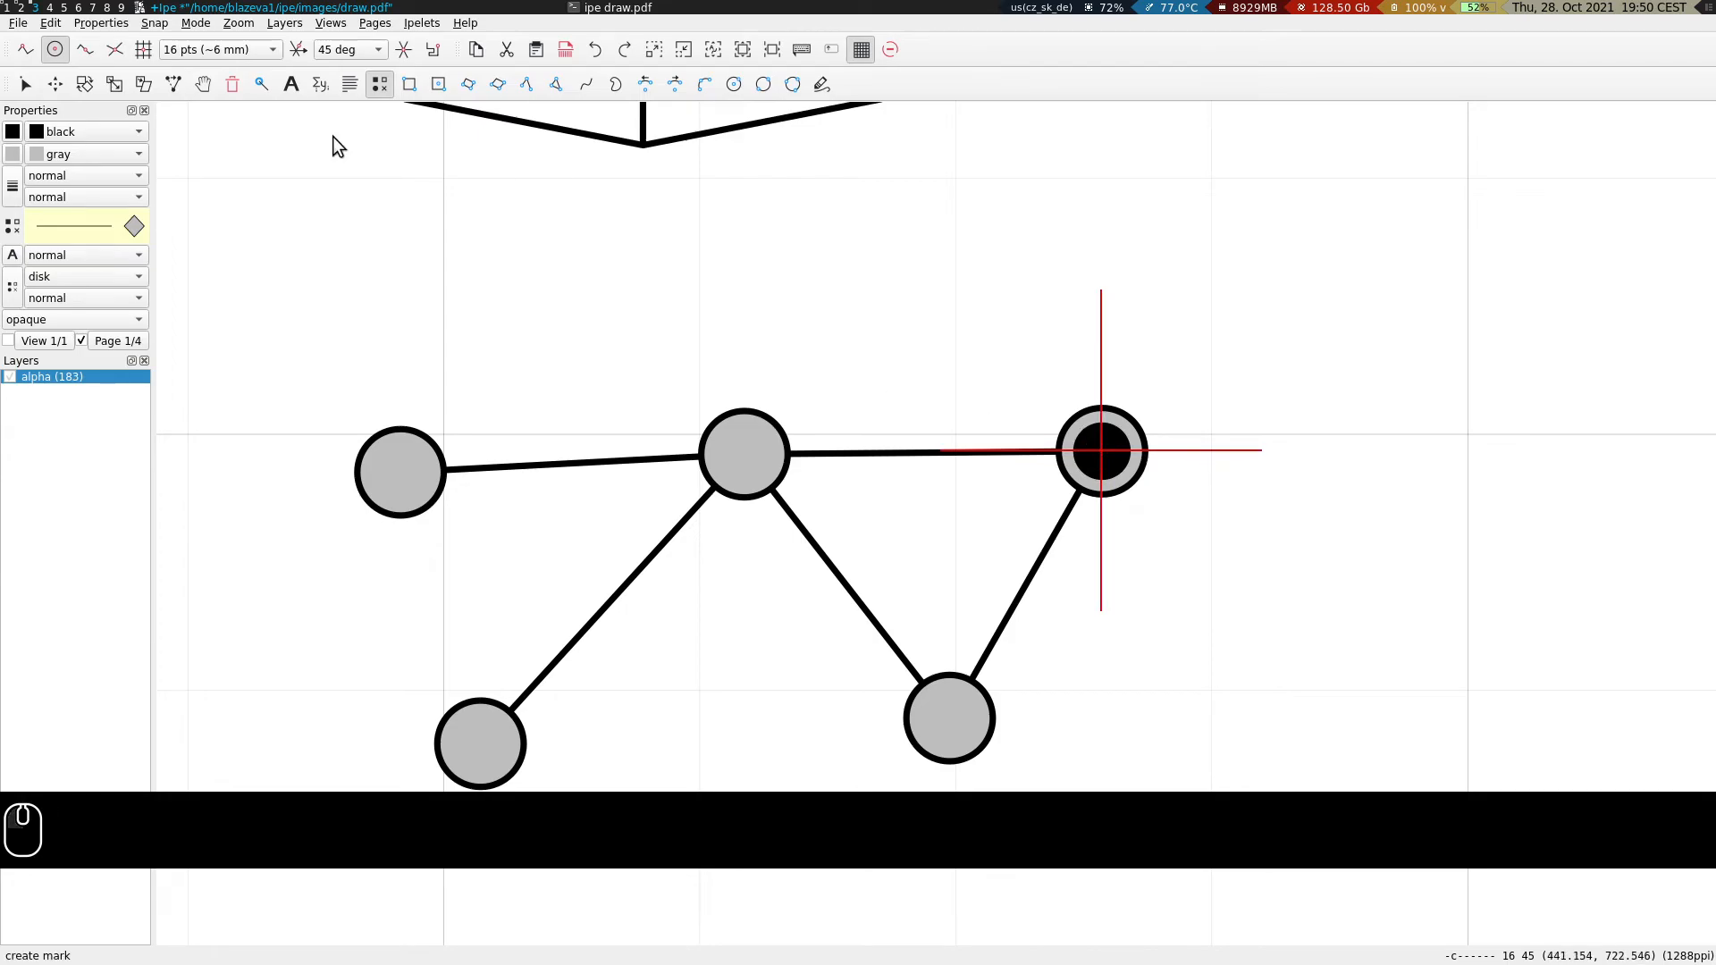
key(s)
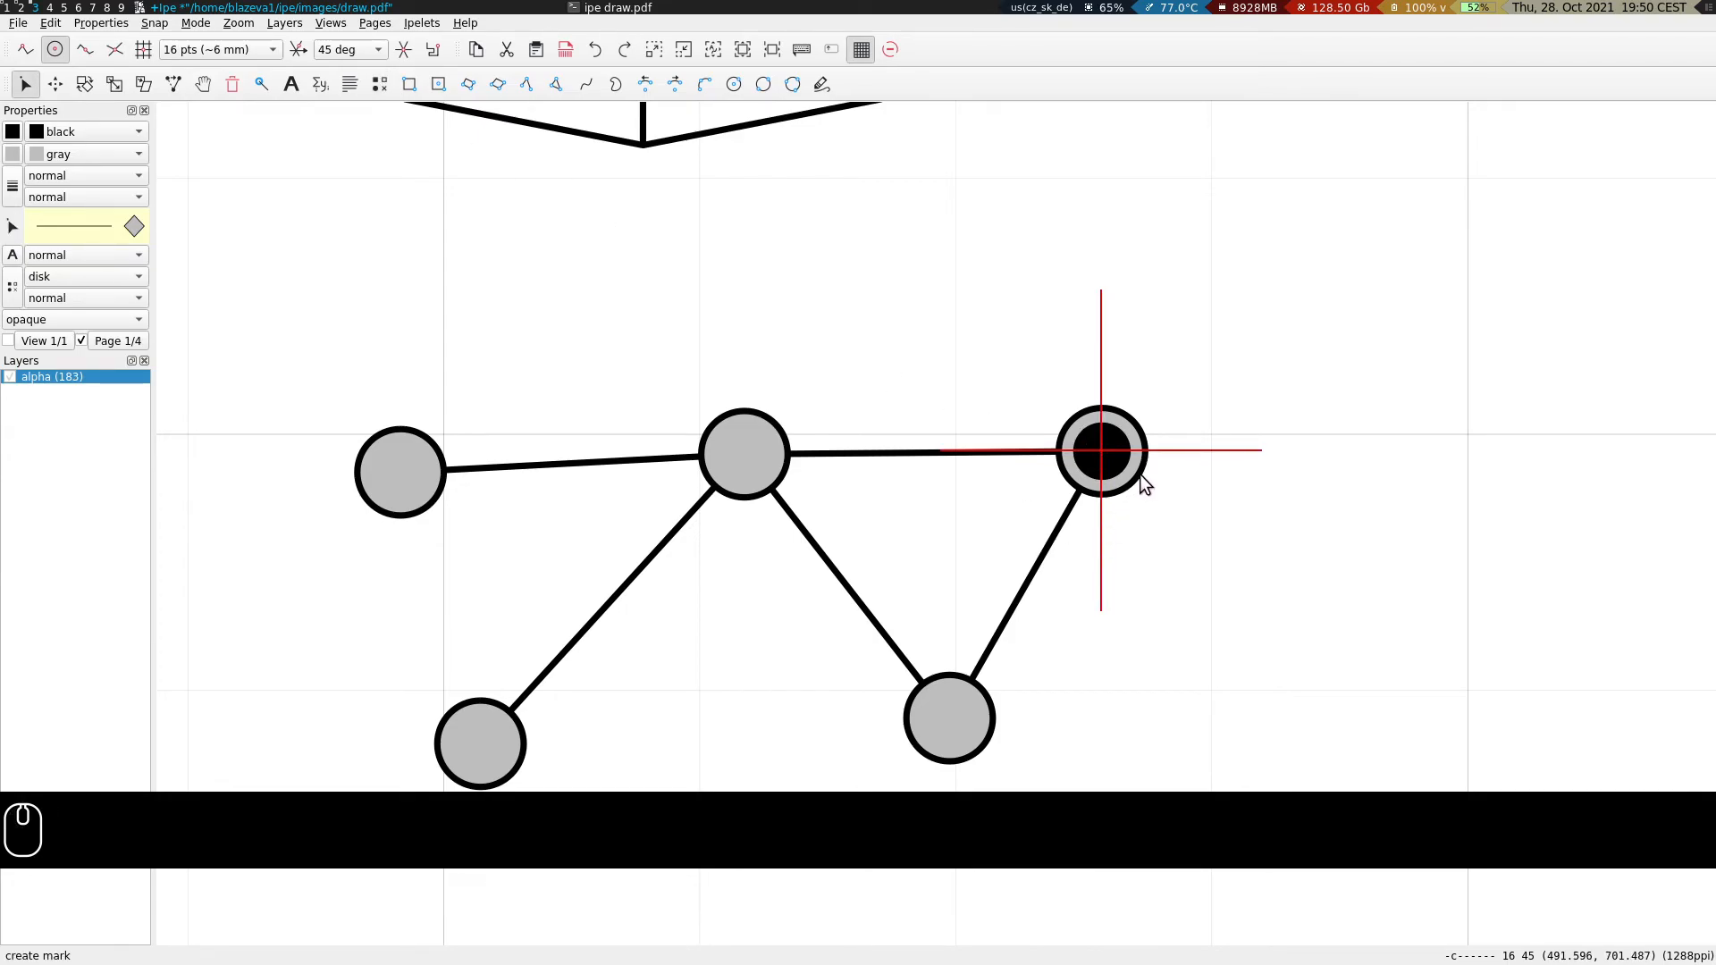
Send the disk mark behind the new graph's upper-right vertex circle and group the mark with that circle.
key(ctrl+b)
key(s)
drag(1019, 384, 1232, 545)
scroll(1215, 447, left, 1)
key(ctrl+g)
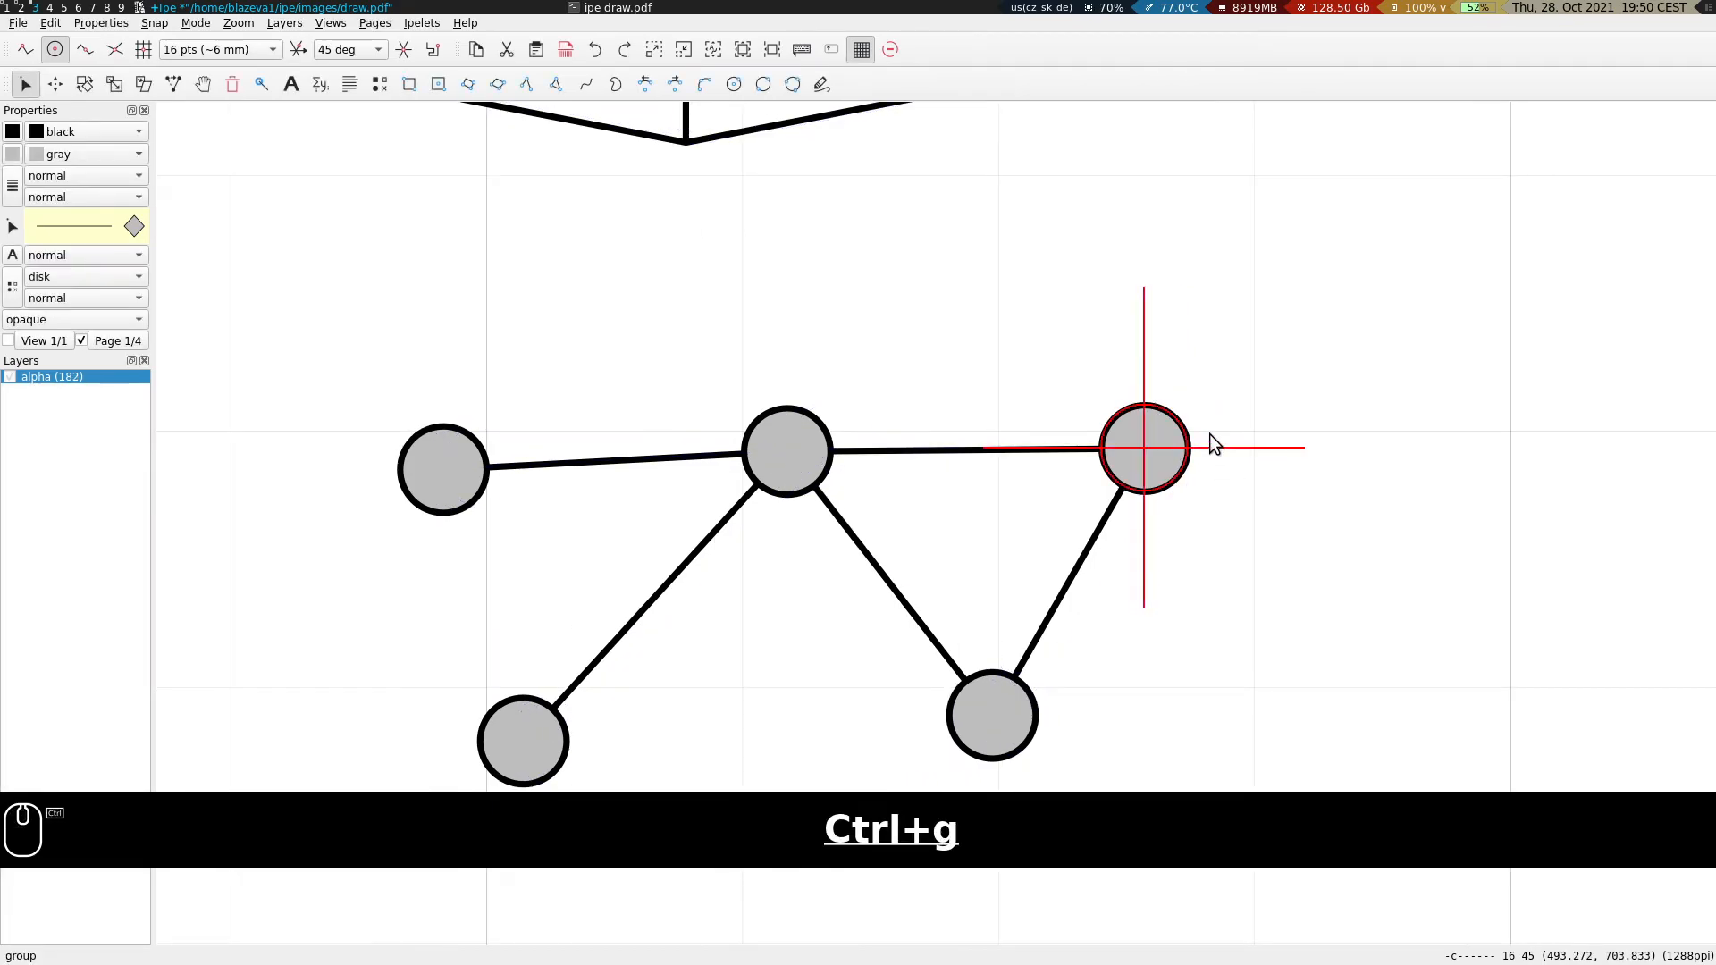
key(s)
click(936, 270)
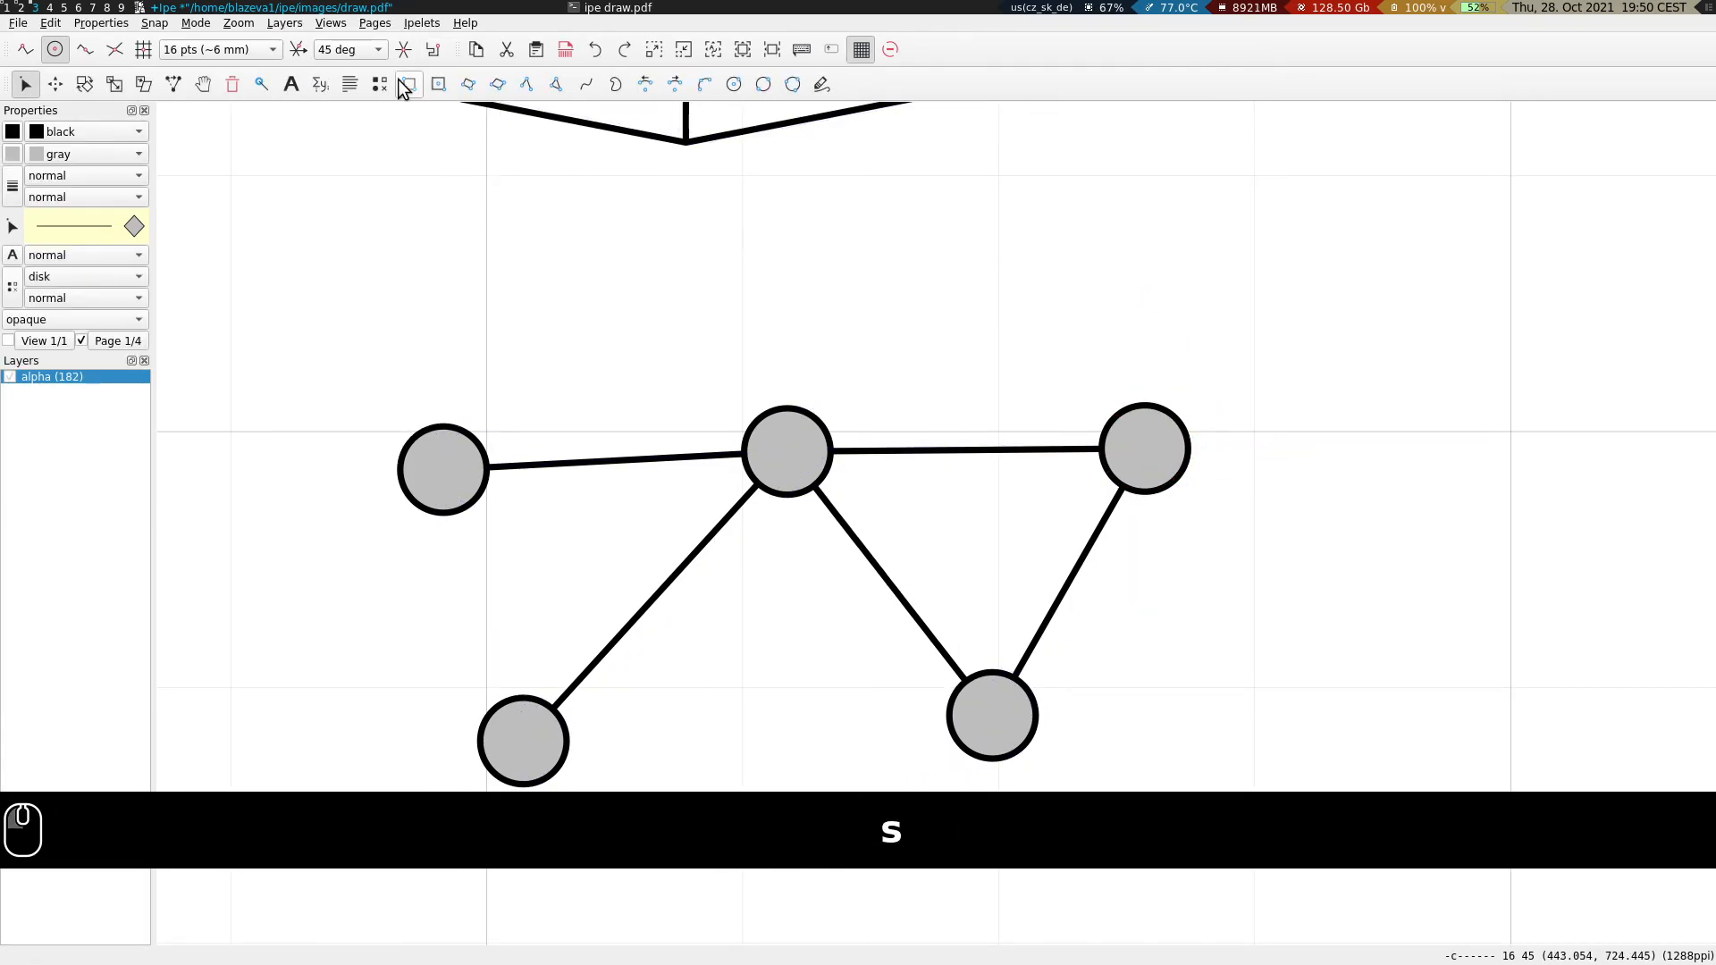
Move the new graph's upper-right vertex slightly upward together with its attached edges.
click(174, 84)
drag(1134, 426, 1279, 502)
drag(1279, 502, 1194, 463)
key(s)
drag(1117, 586, 1315, 527)
scroll(936, 522, up, 1)
scroll(941, 532, down, 2)
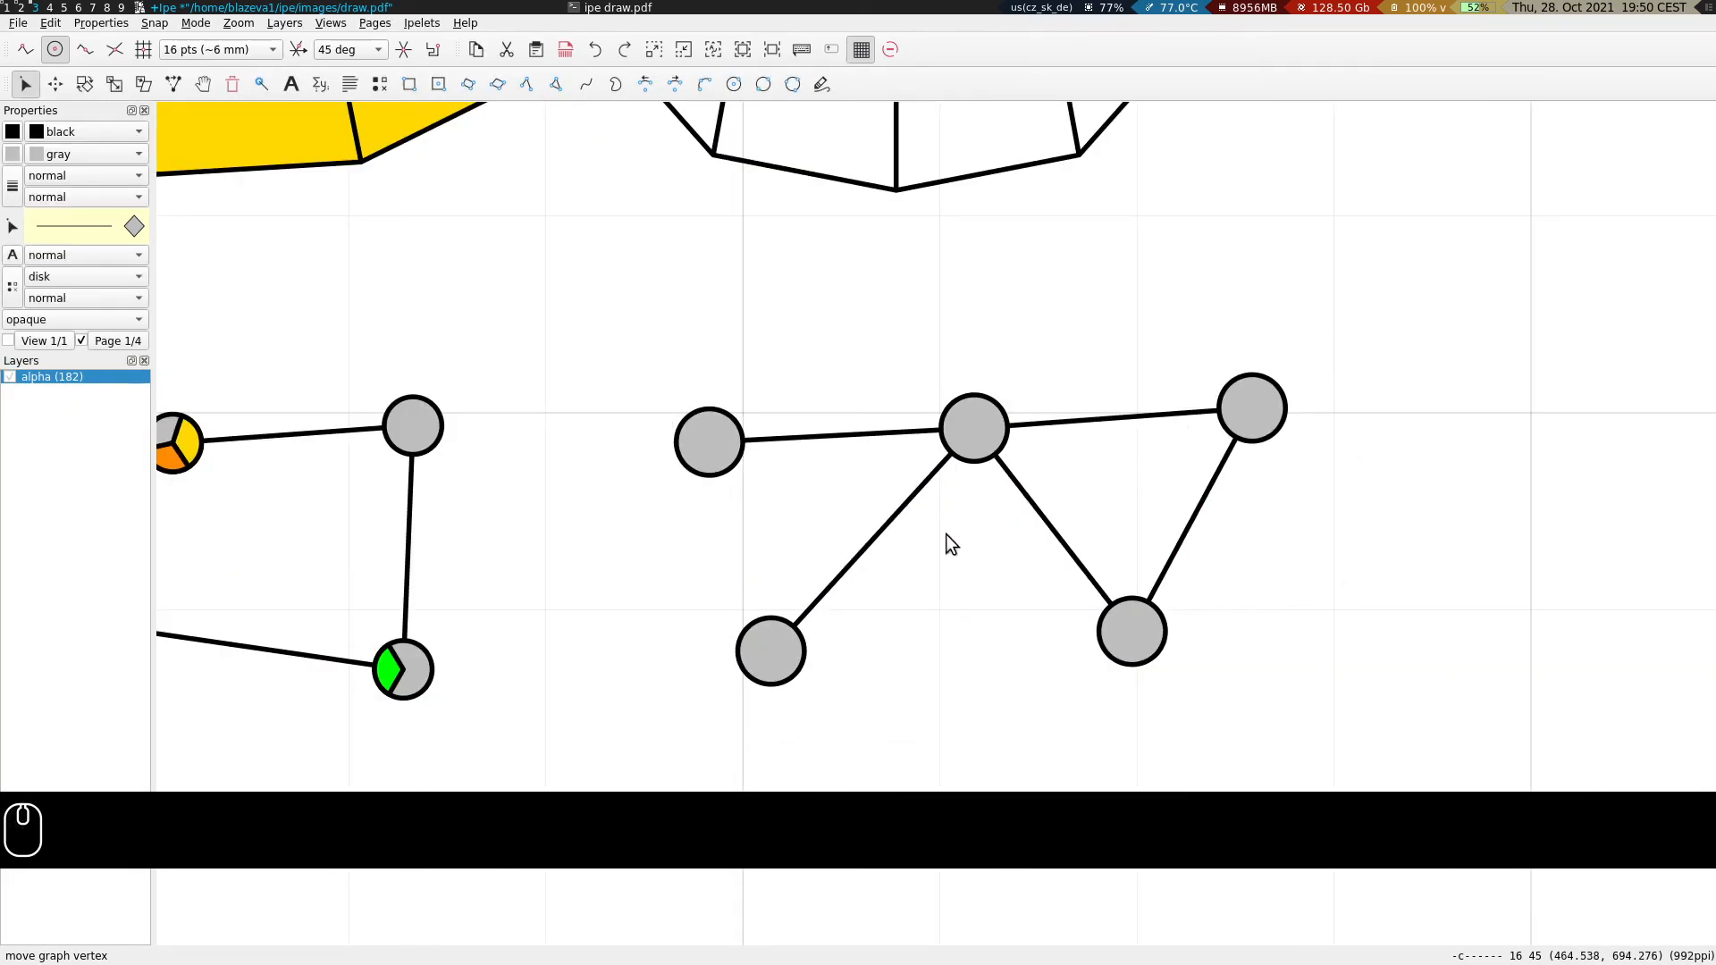
With boundary snapping enabled, draw a clockwise centre-based arc along the right side of the upper-middle vertex circle, from its upper right to its bottom.
drag(848, 549, 1048, 489)
scroll(952, 452, down, 2)
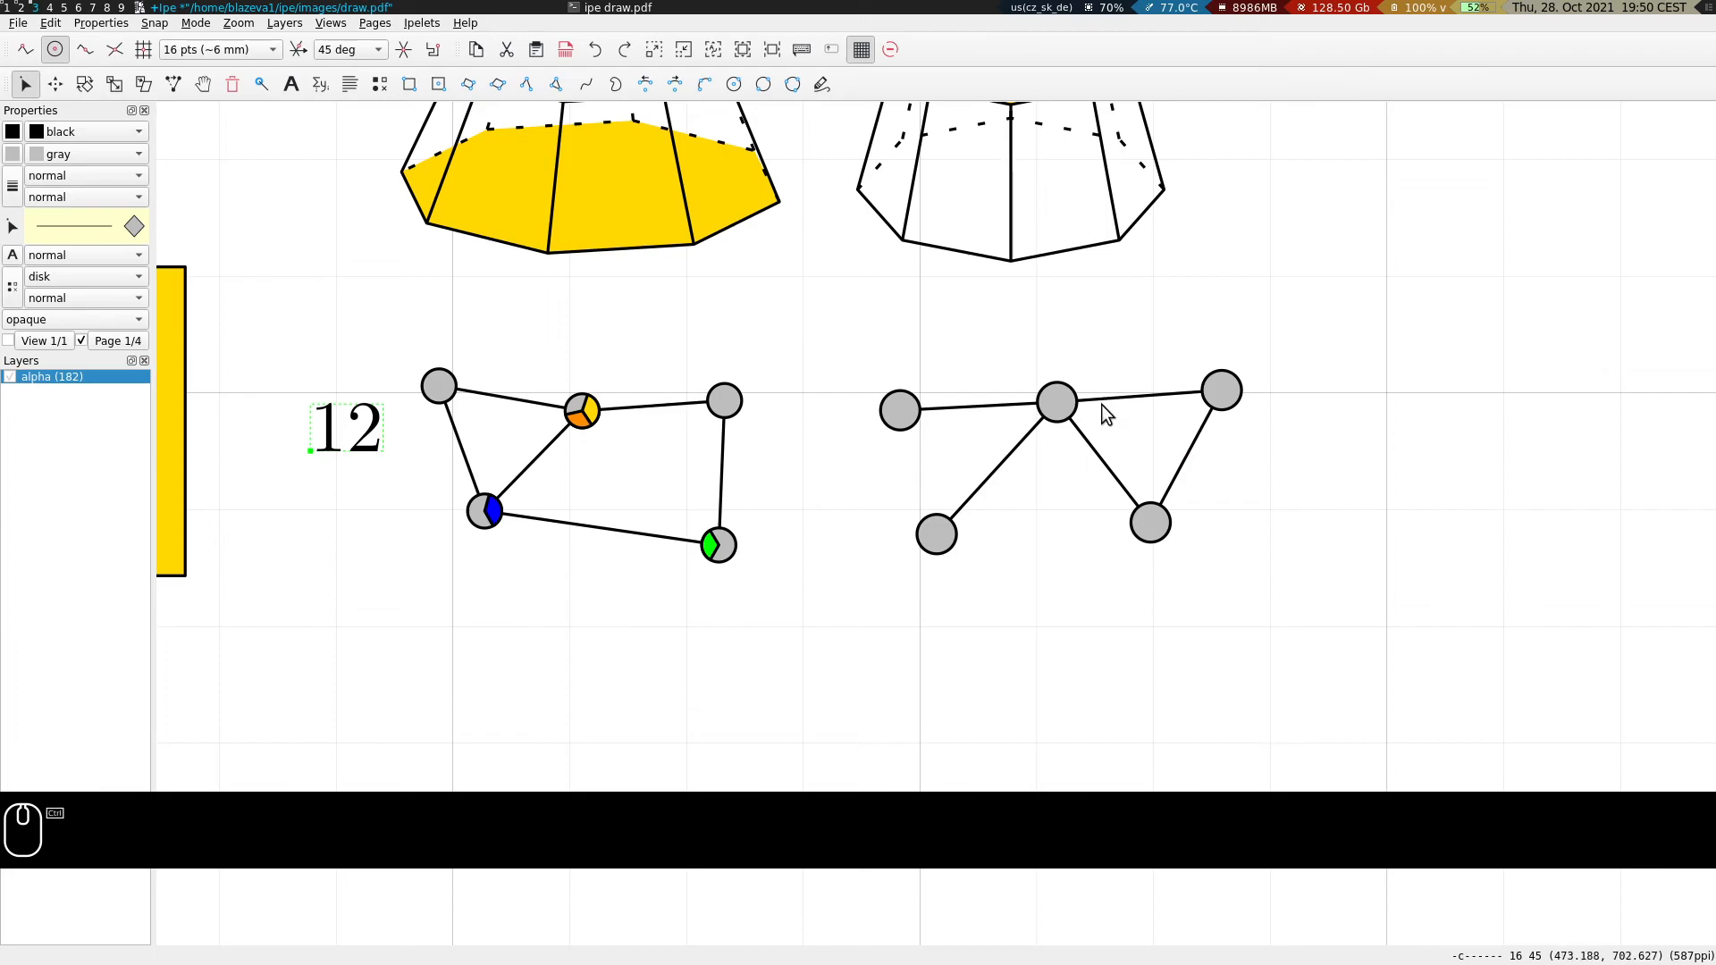
scroll(1103, 398, up, 1)
scroll(337, 429, up, 6)
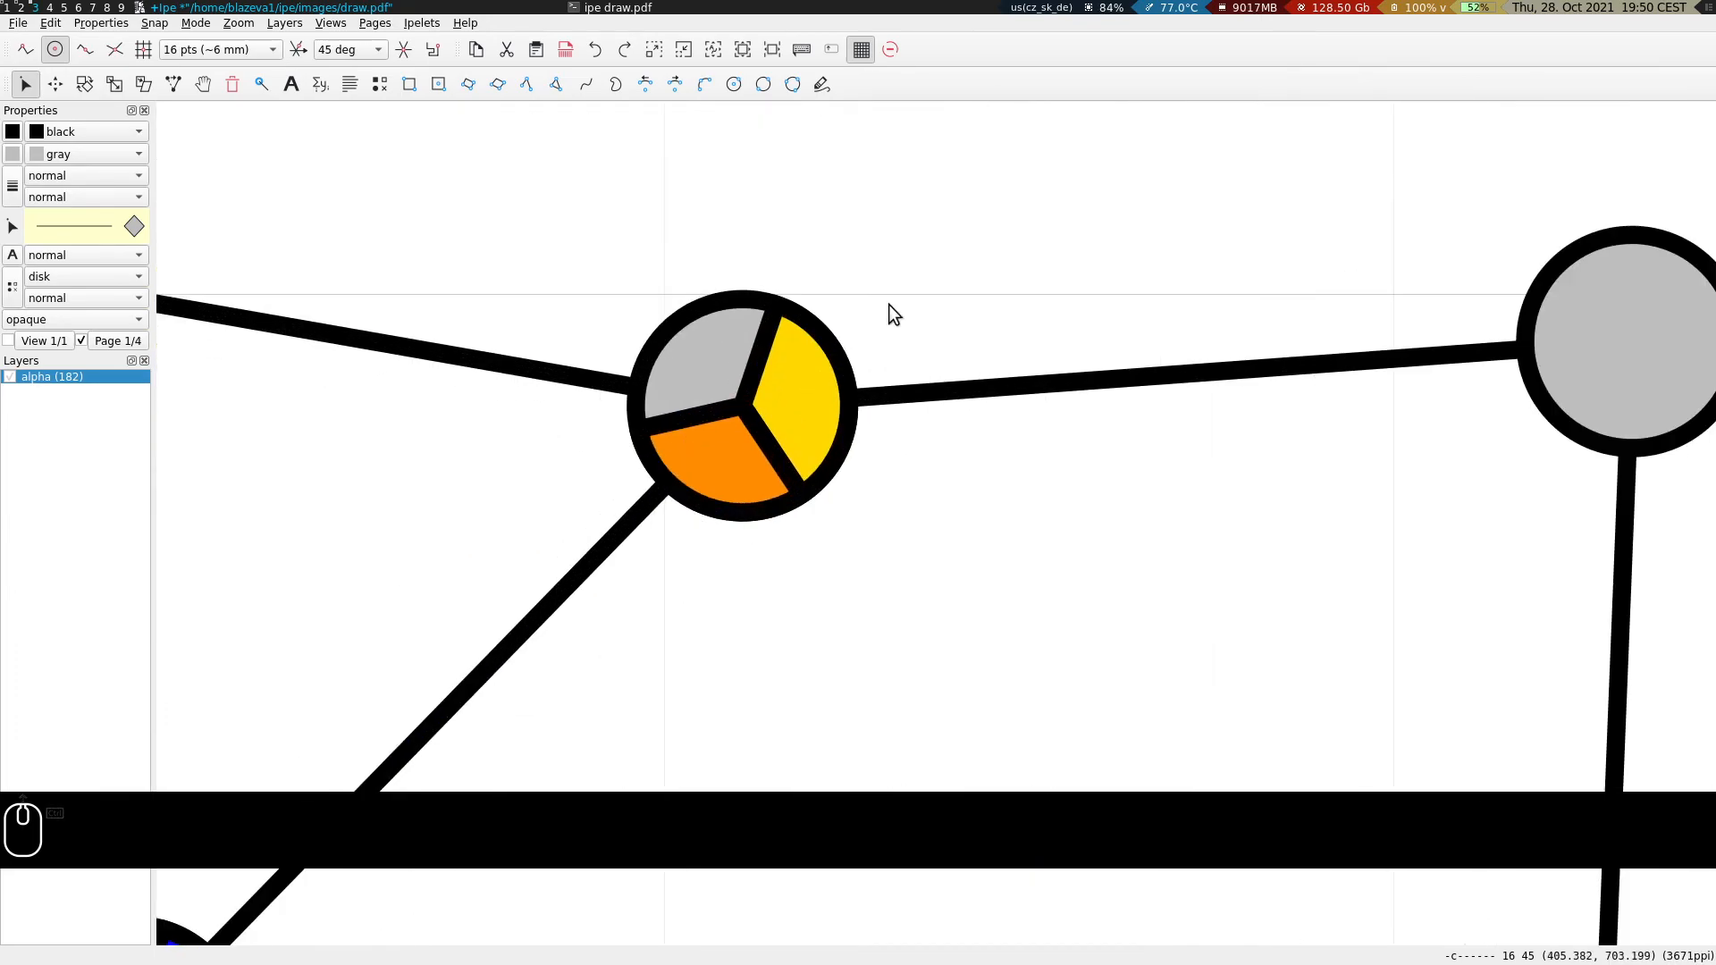
scroll(639, 406, down, 6)
scroll(1193, 404, up, 3)
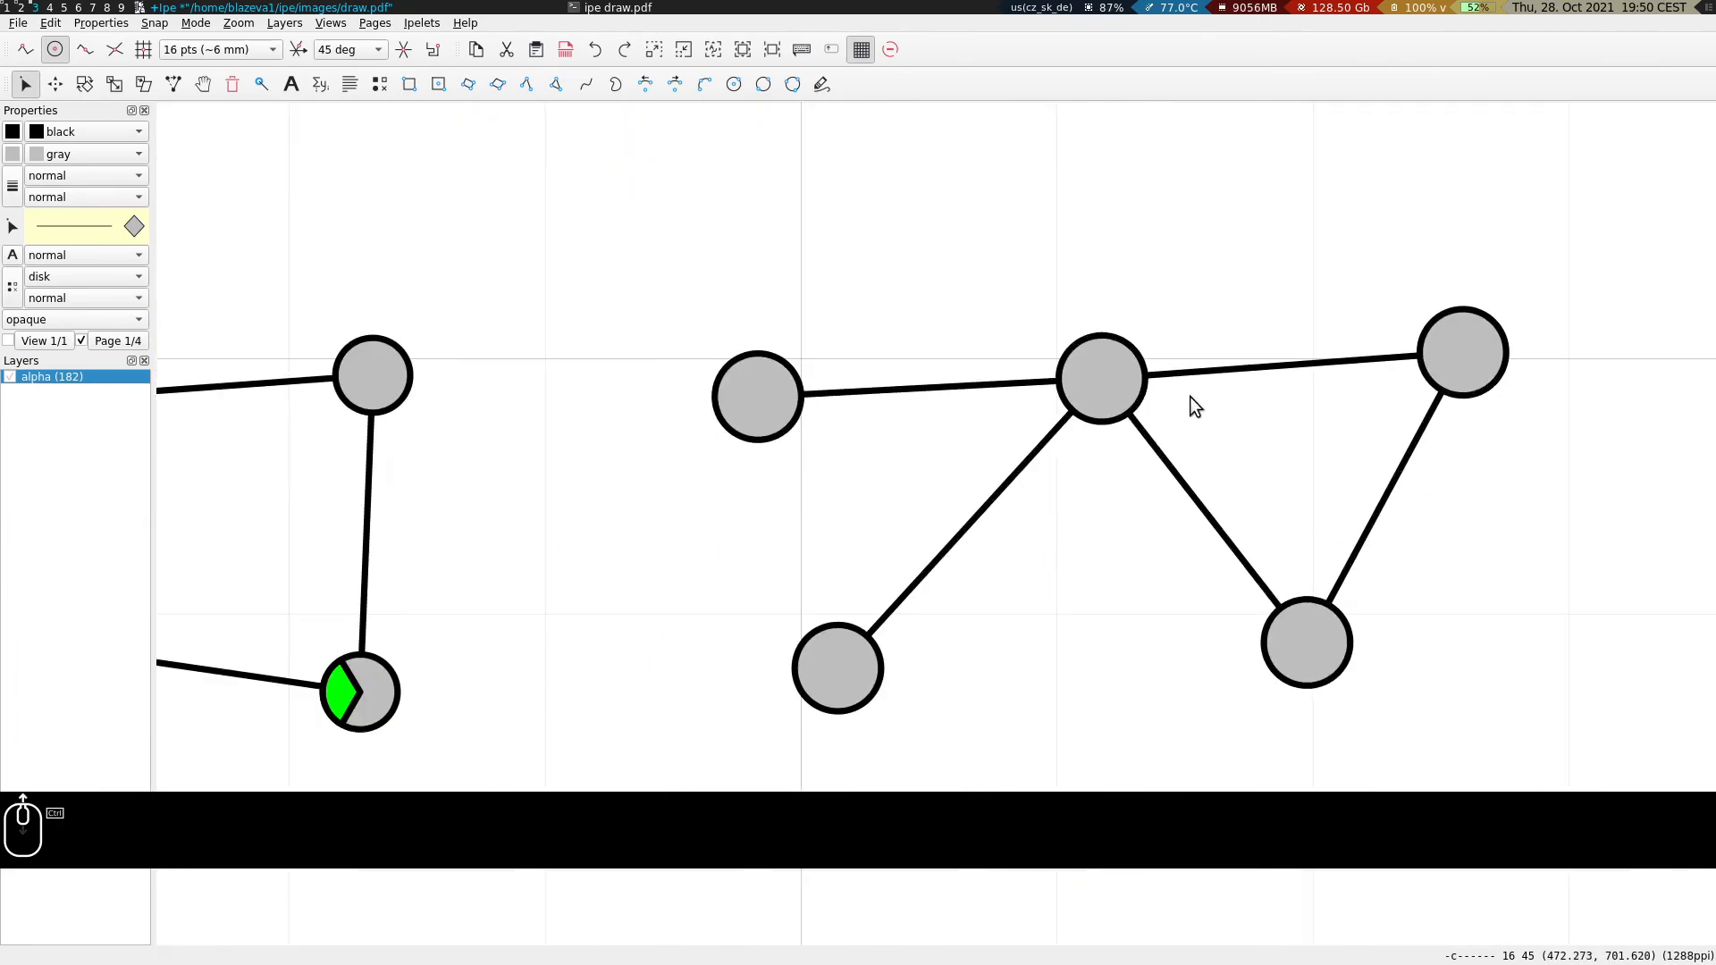
scroll(1198, 406, up, 3)
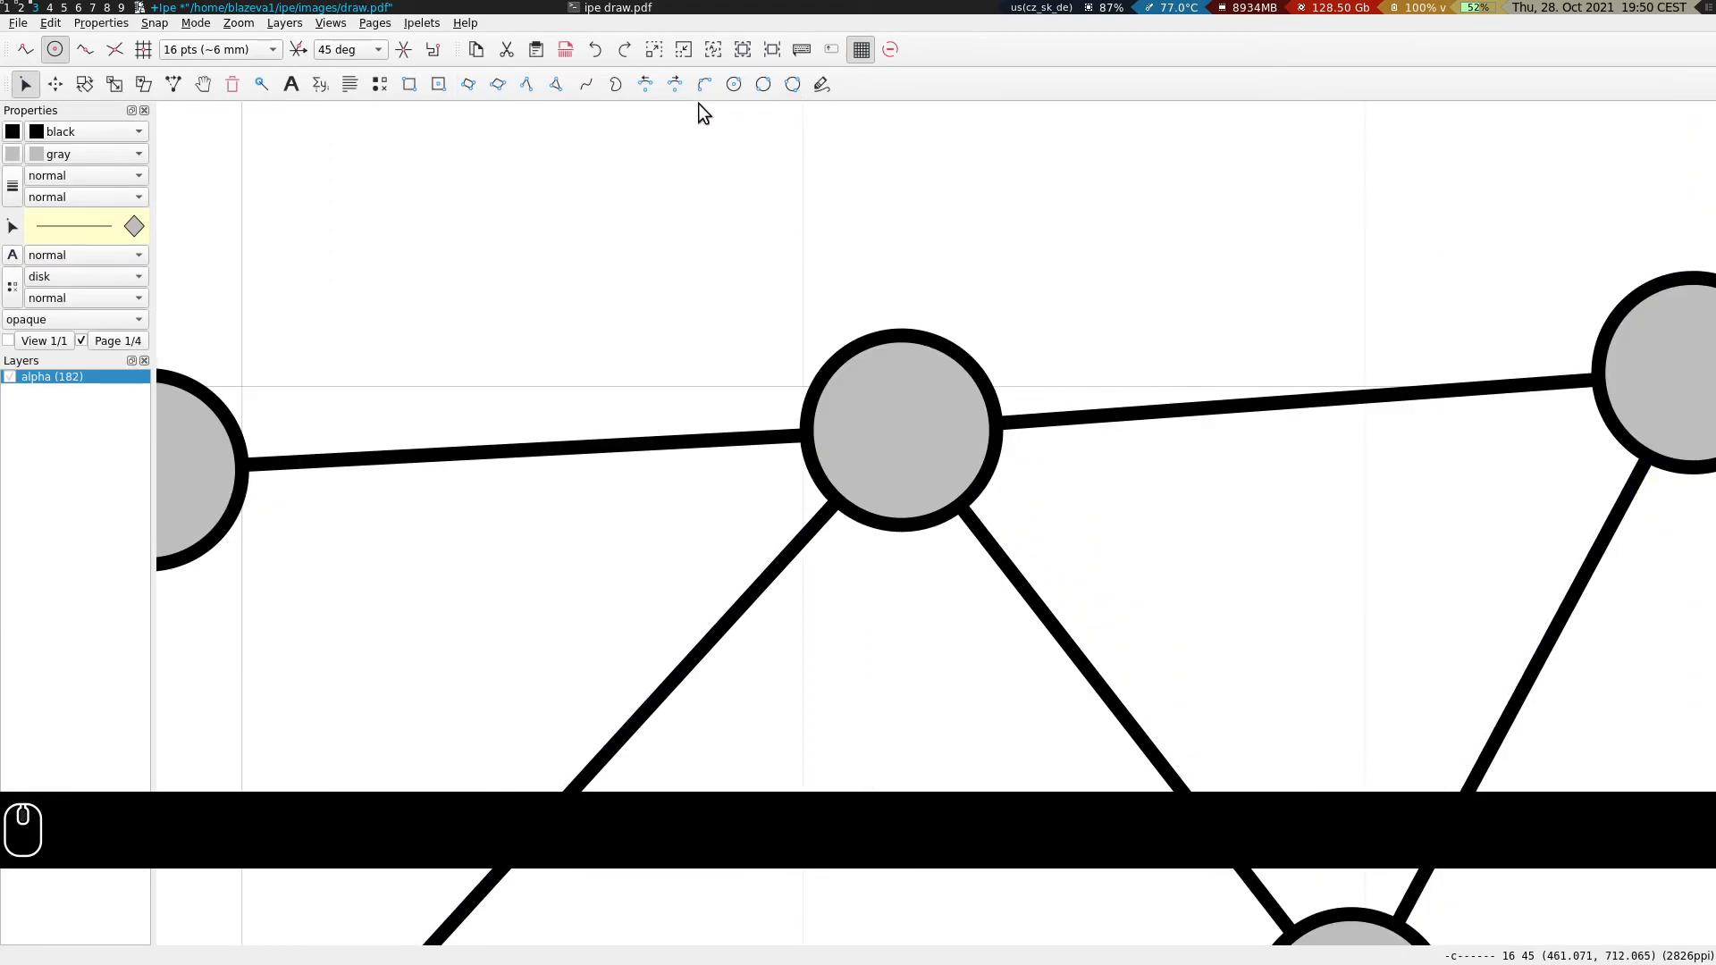
click(674, 83)
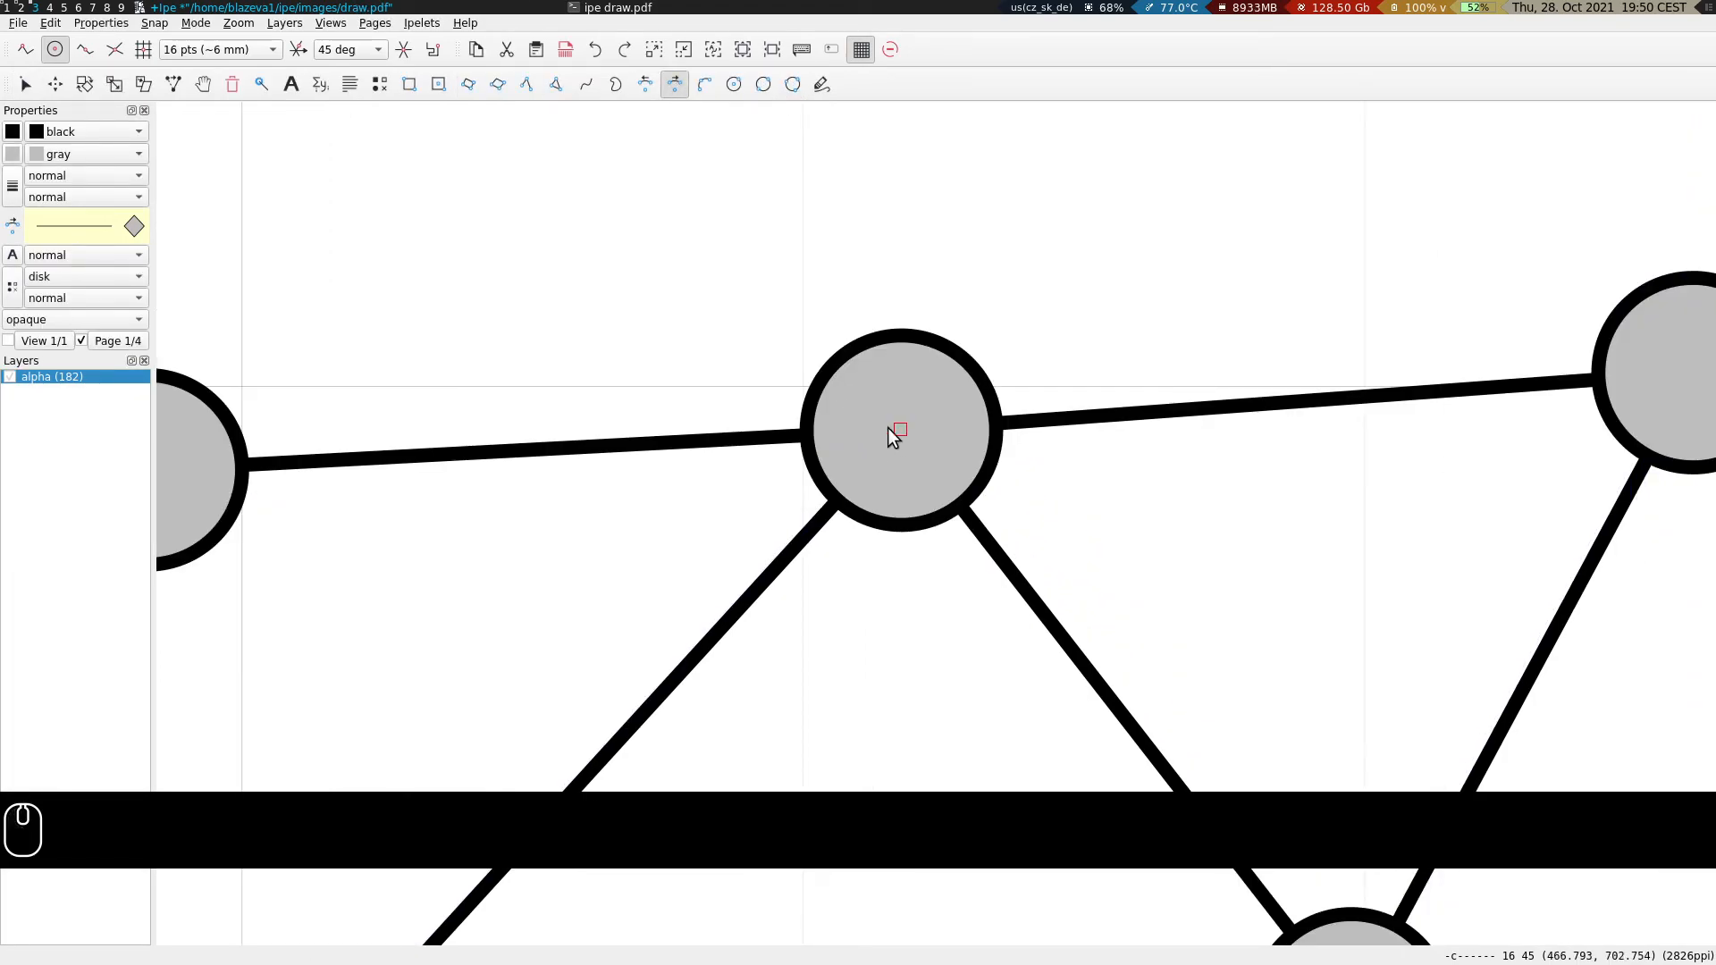
click(85, 49)
click(894, 436)
click(956, 345)
click(914, 528)
With vertex snapping enabled, draw a second clockwise arc on the upper-middle circle, from the first arc's bottom end to the circle's upper left.
click(902, 424)
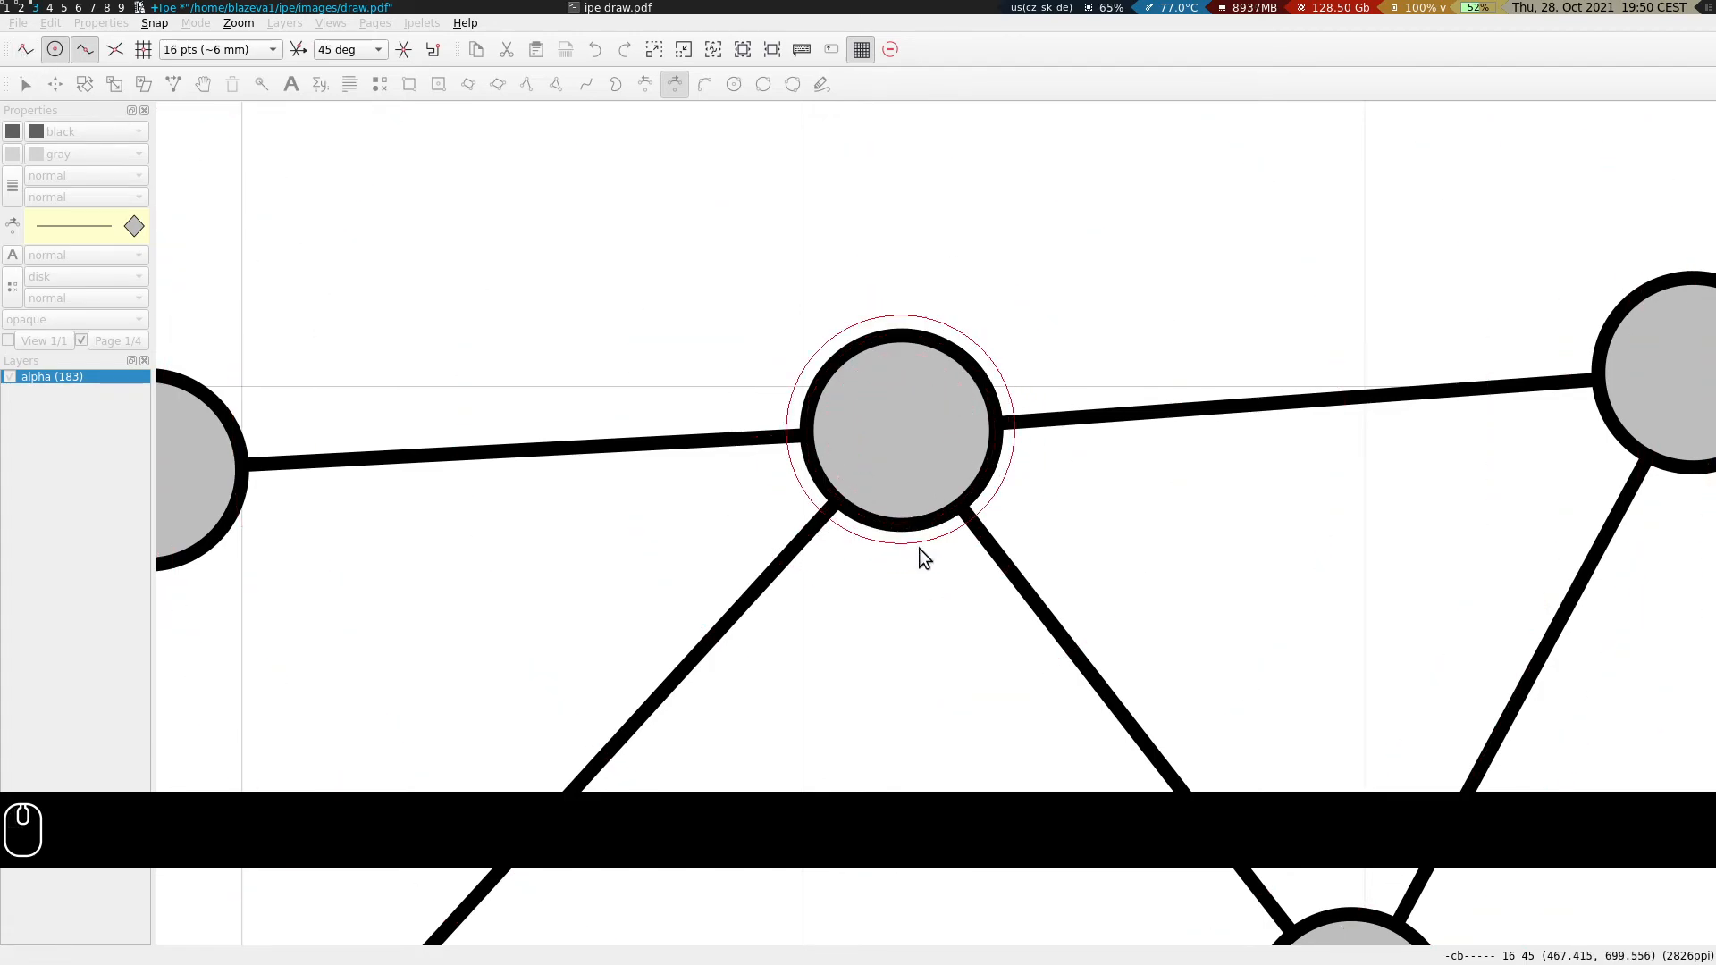
click(114, 49)
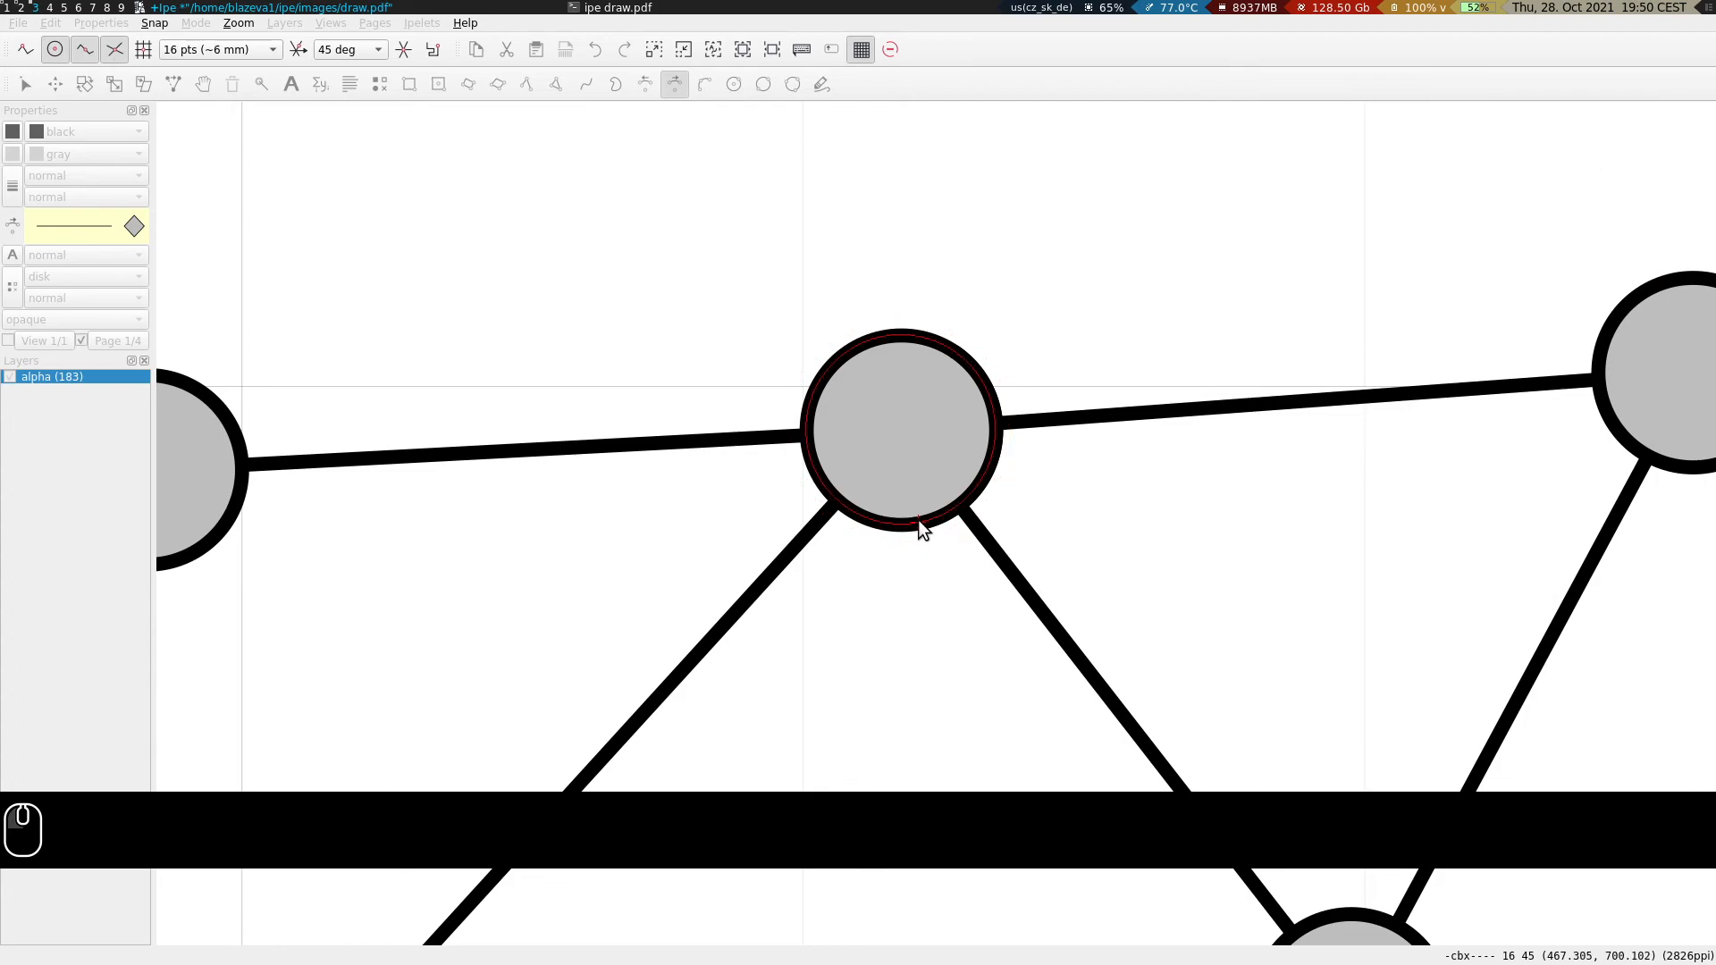
click(114, 49)
click(25, 49)
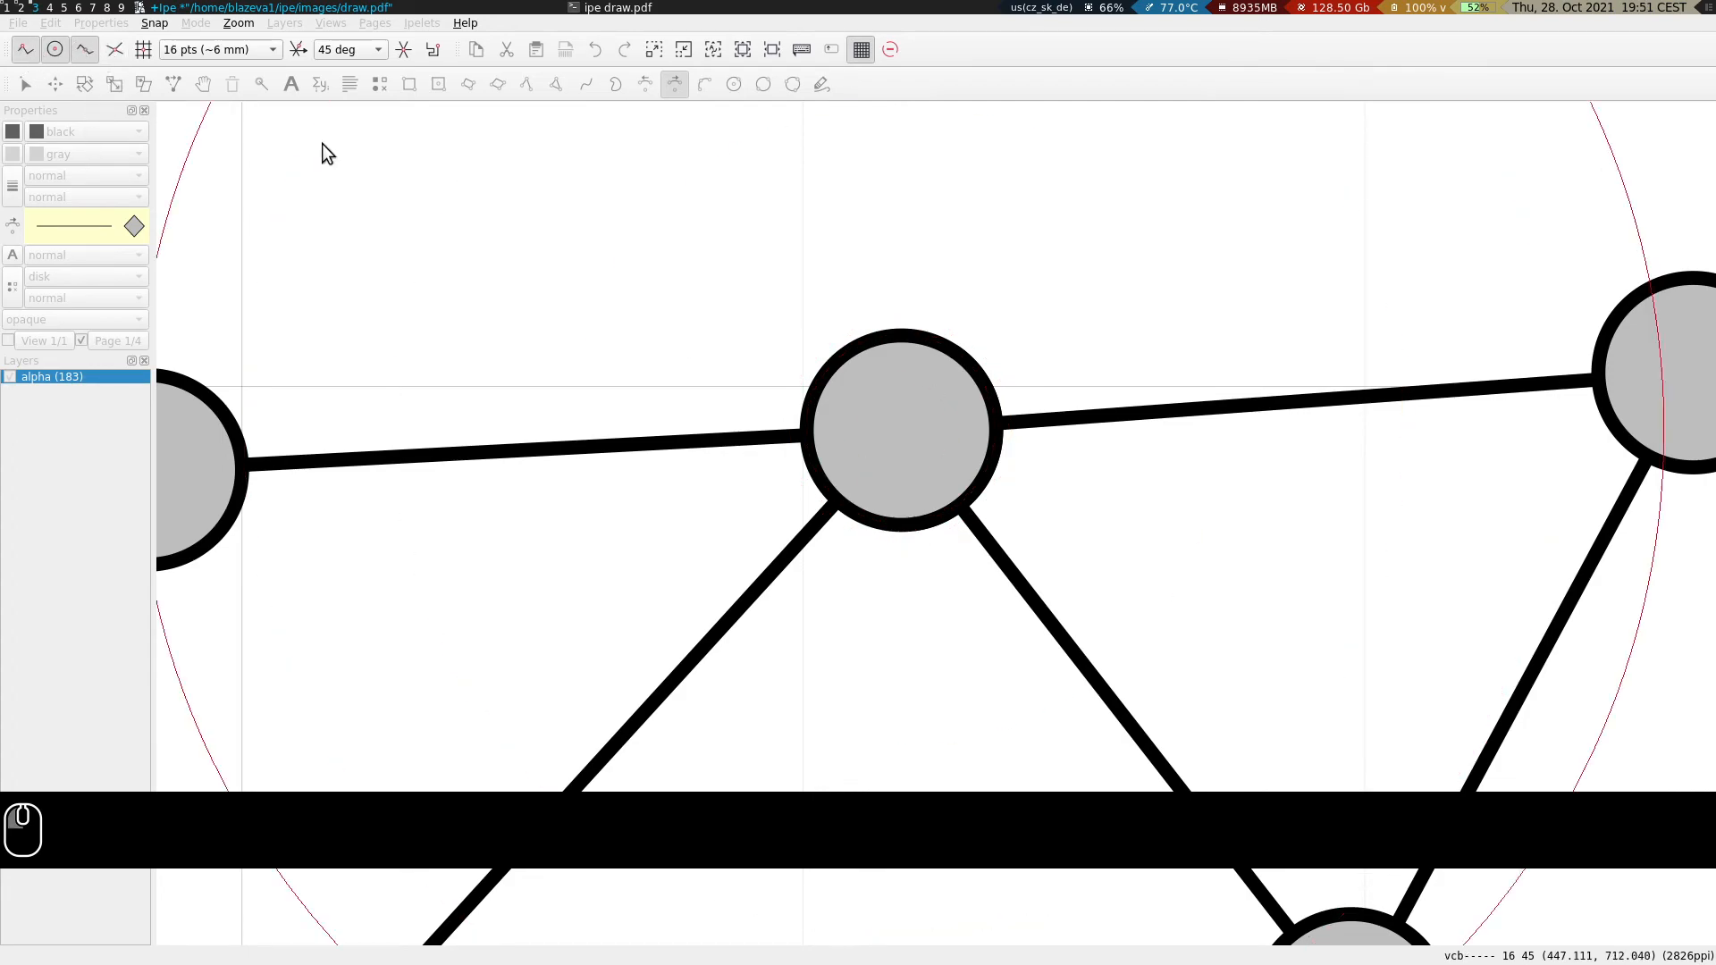
click(900, 522)
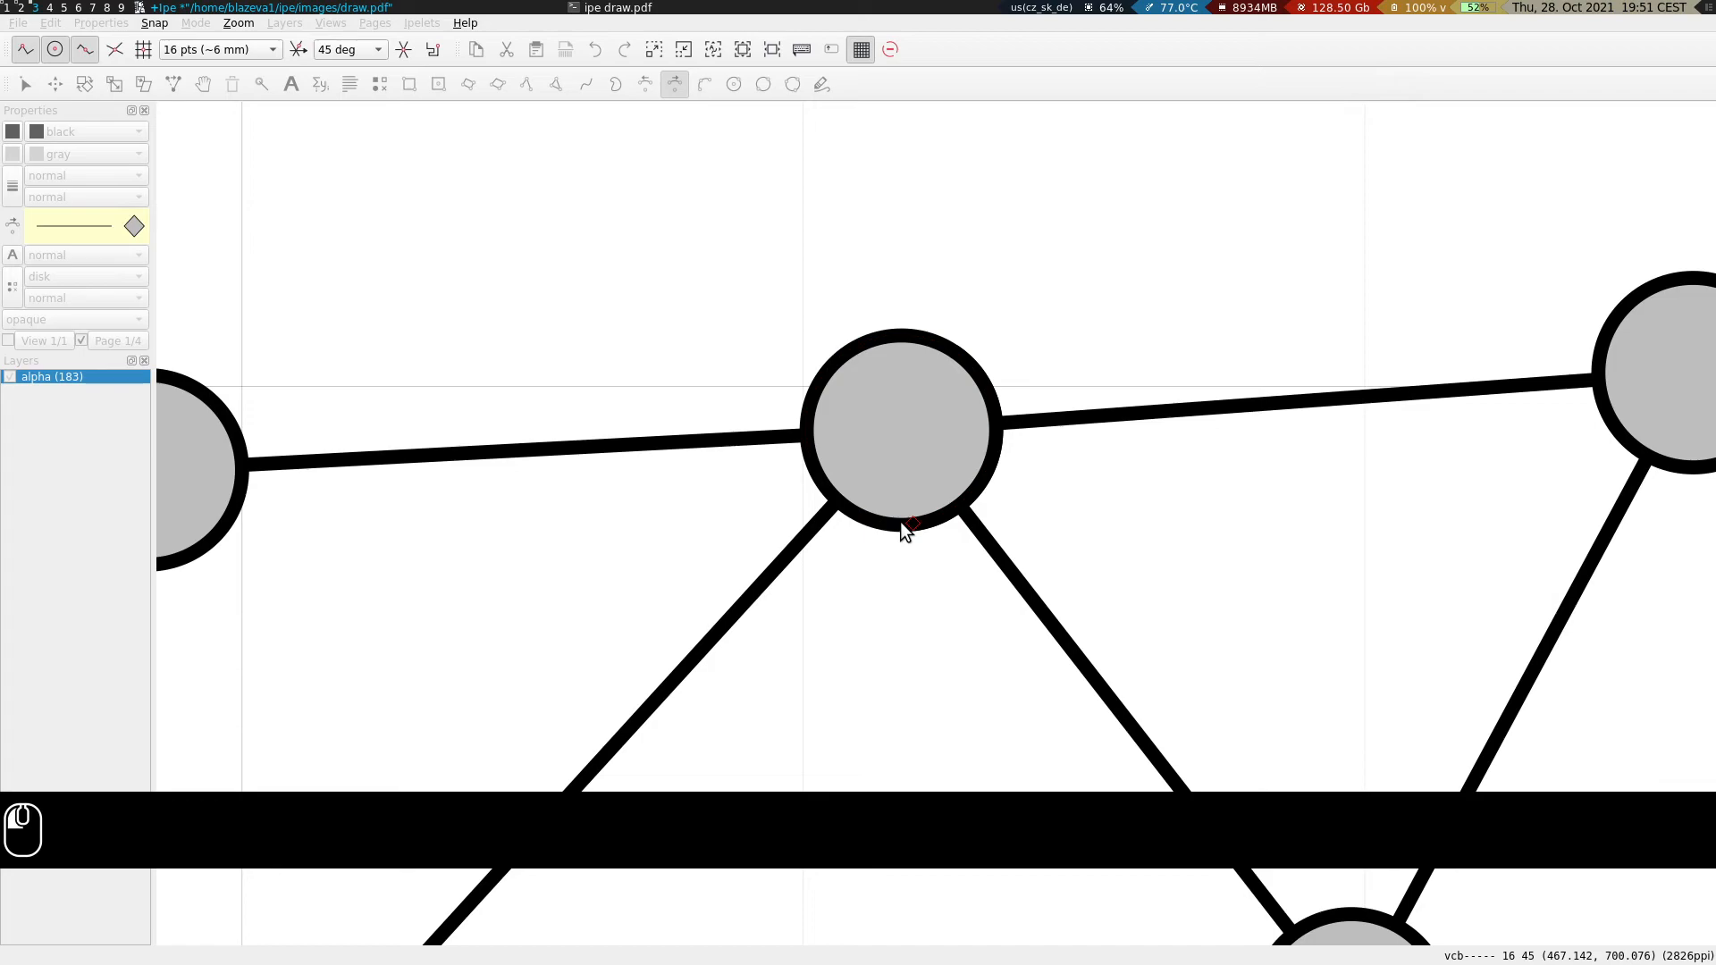
click(822, 384)
key(s)
shift+click(997, 465)
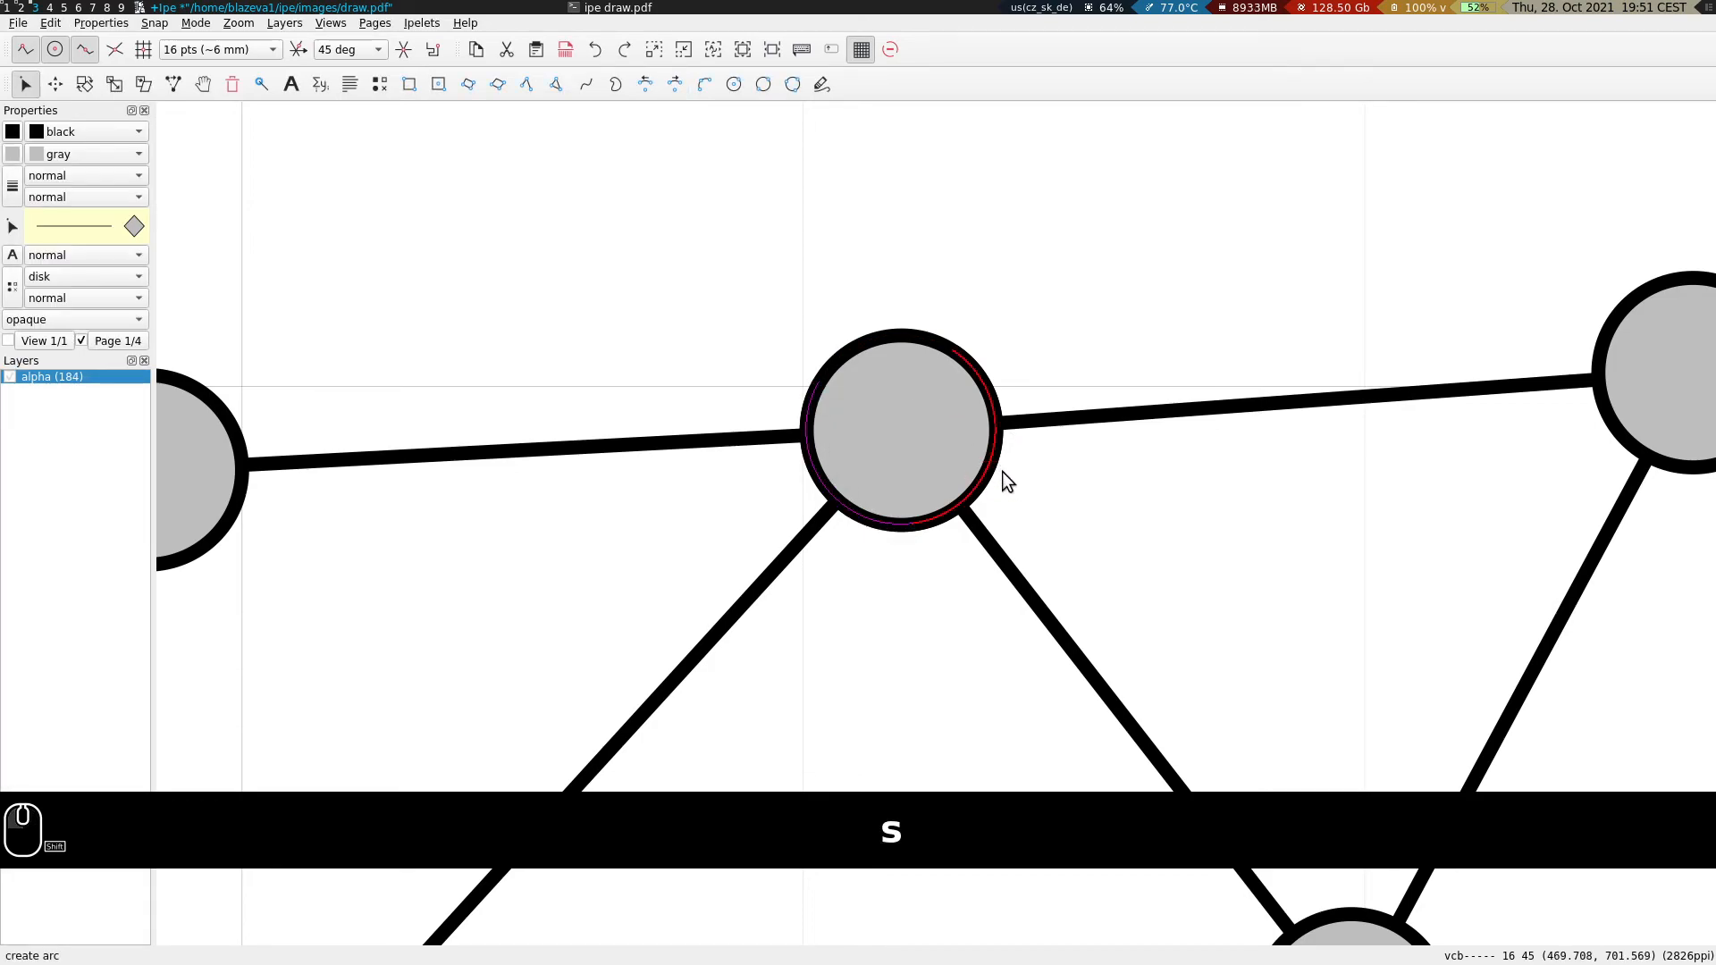
click(947, 379)
Draw two polylines through the upper-middle circle's centre, each connecting the two endpoints of one arc.
click(526, 84)
click(951, 355)
click(900, 431)
right_click(912, 525)
click(910, 523)
click(899, 429)
right_click(826, 385)
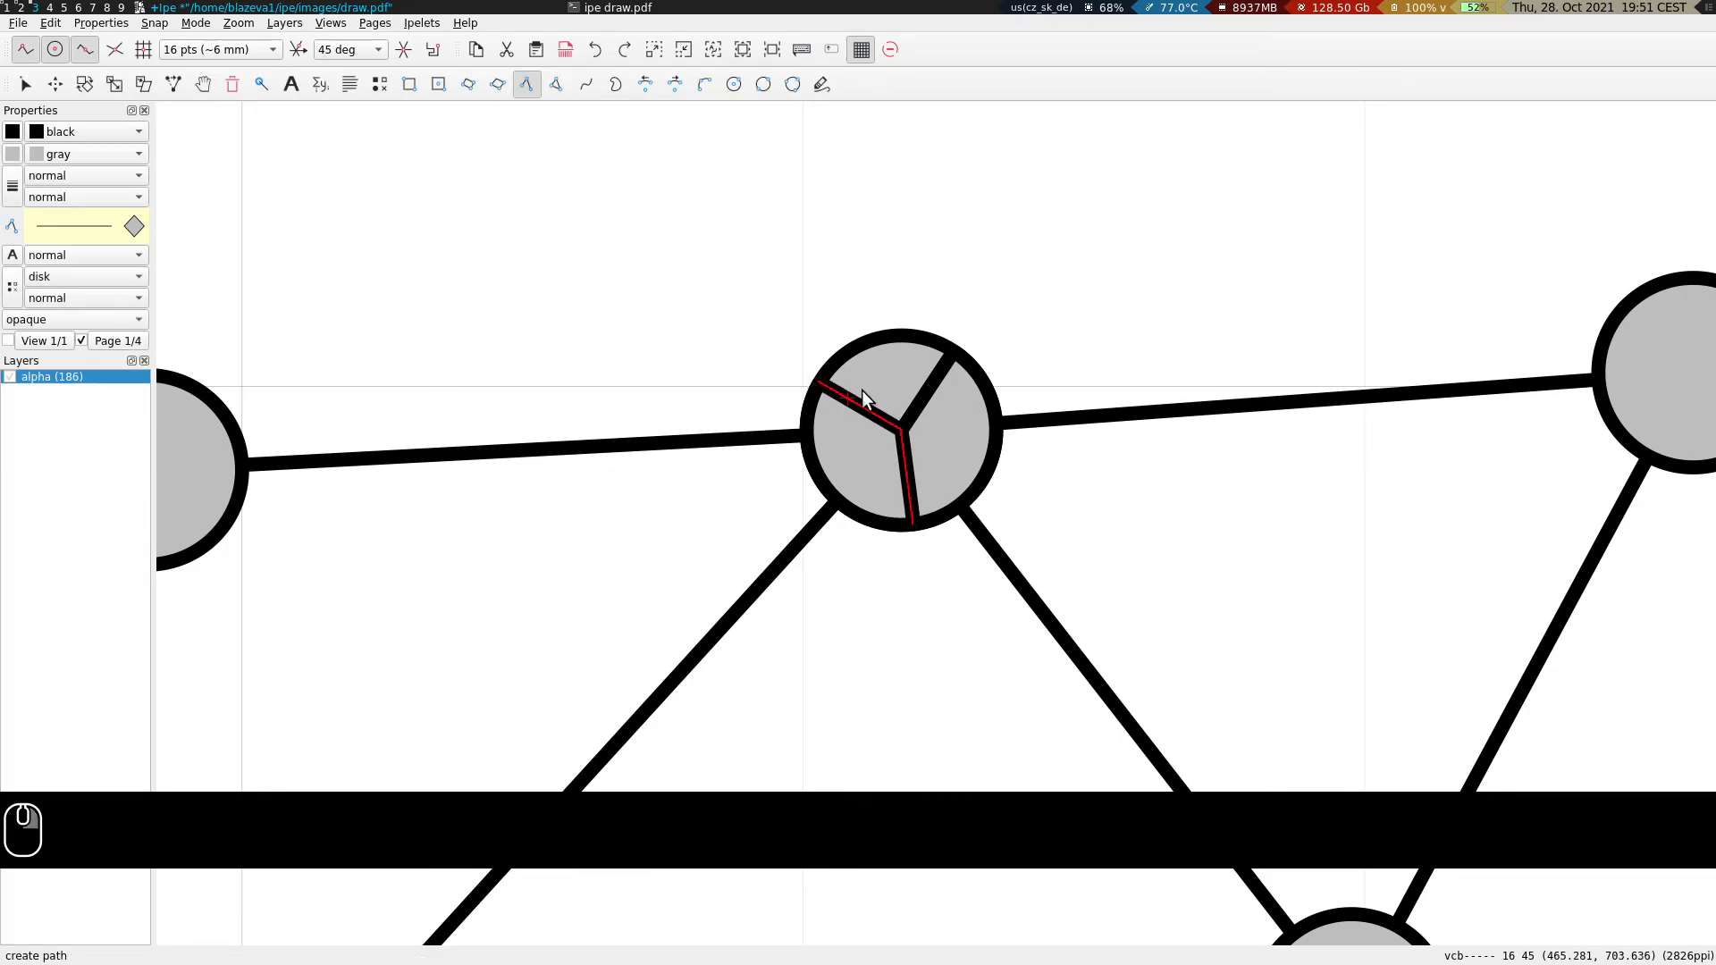
Join the right arc and its polyline into one sector path and fill it with gold.
key(s)
shift+click(987, 454)
right_click(1056, 360)
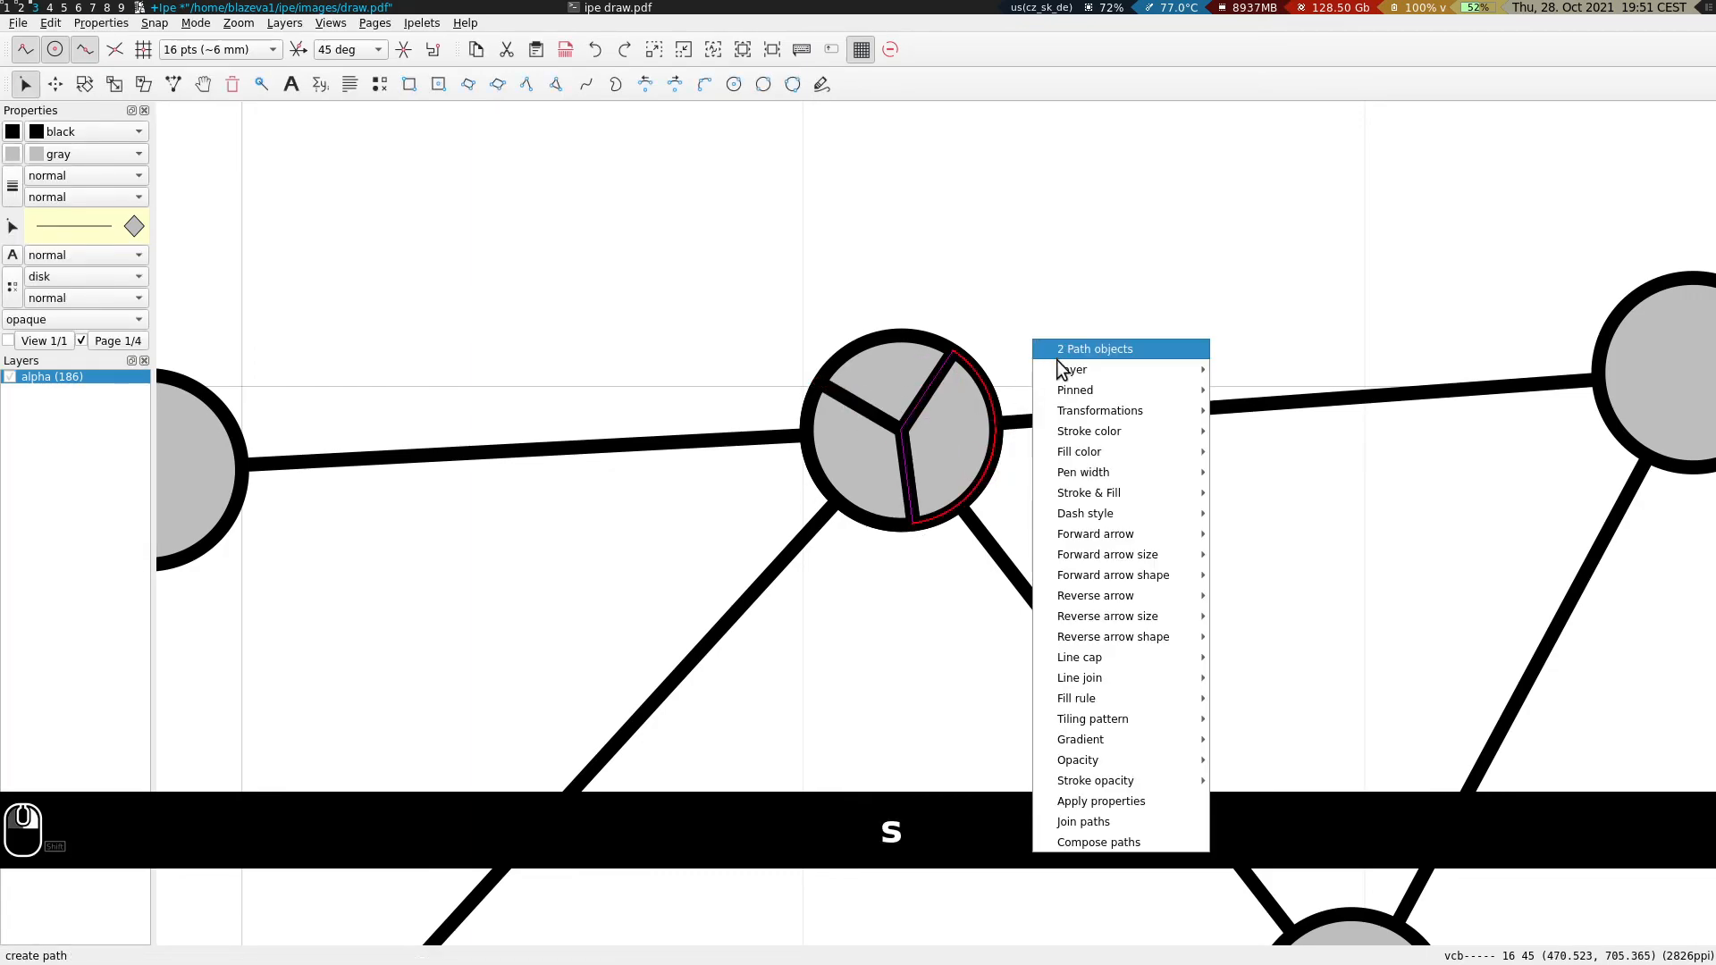
click(1127, 822)
click(90, 160)
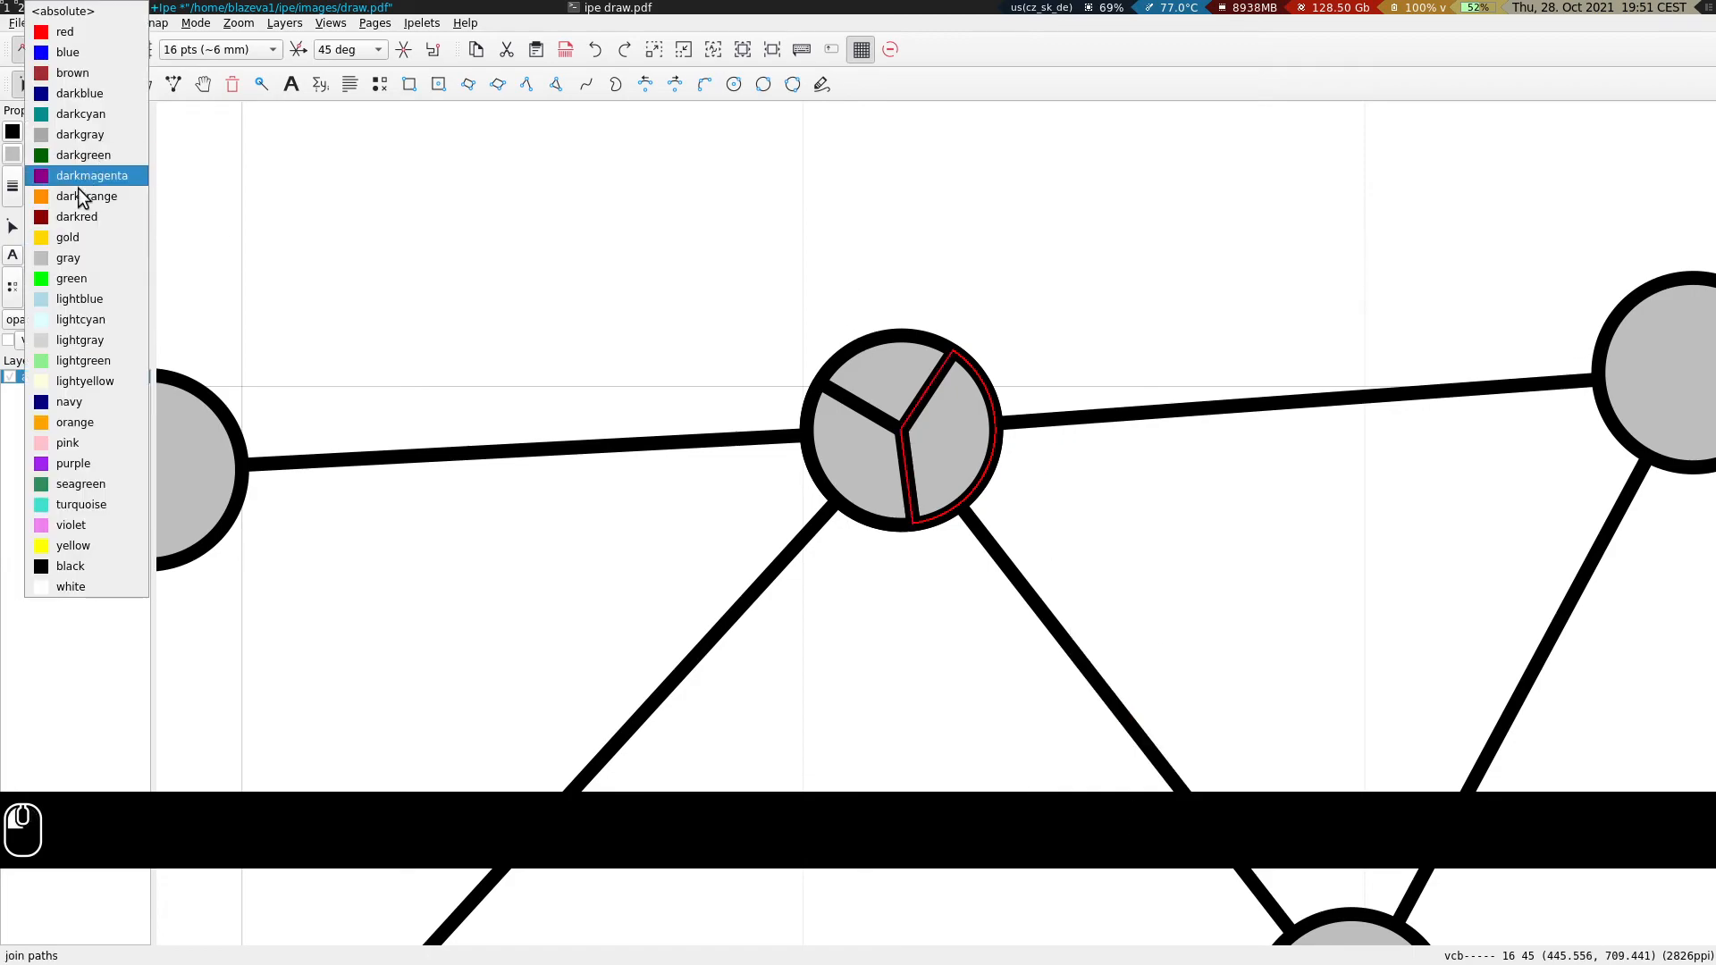
click(76, 257)
Join the lower-left arc and its polyline into one sector path and fill it with darkorange.
key(s)
click(856, 408)
shift+click(812, 476)
click(744, 313)
key(s)
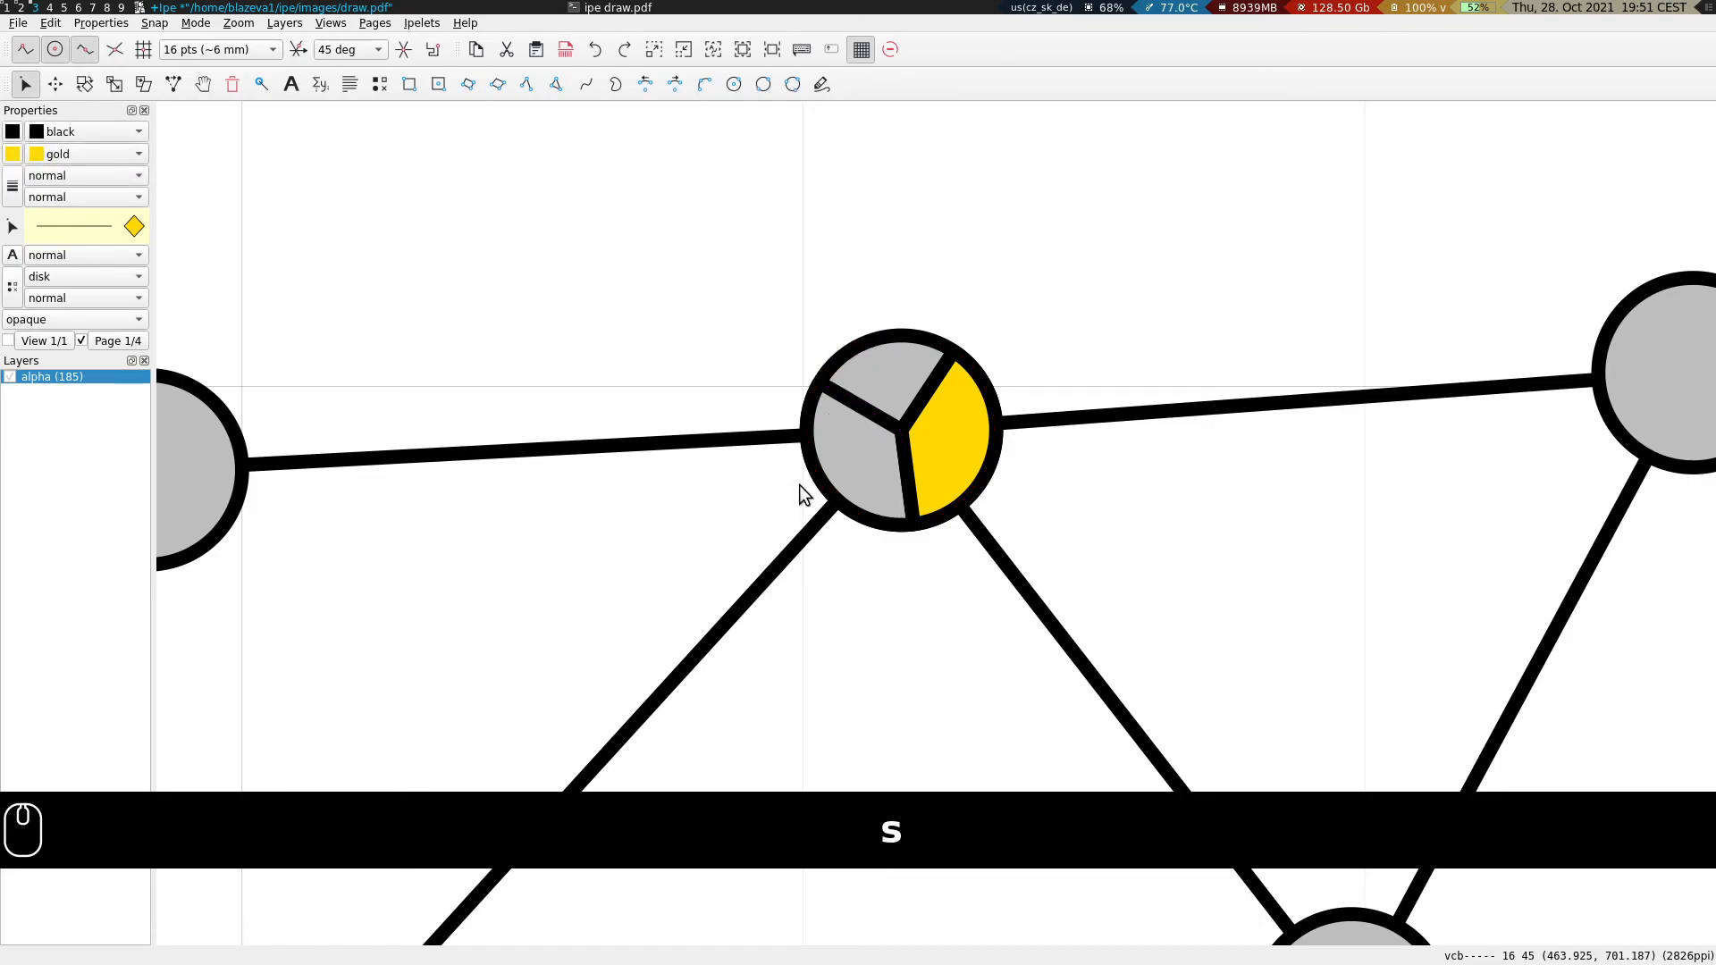
click(799, 484)
key(space)
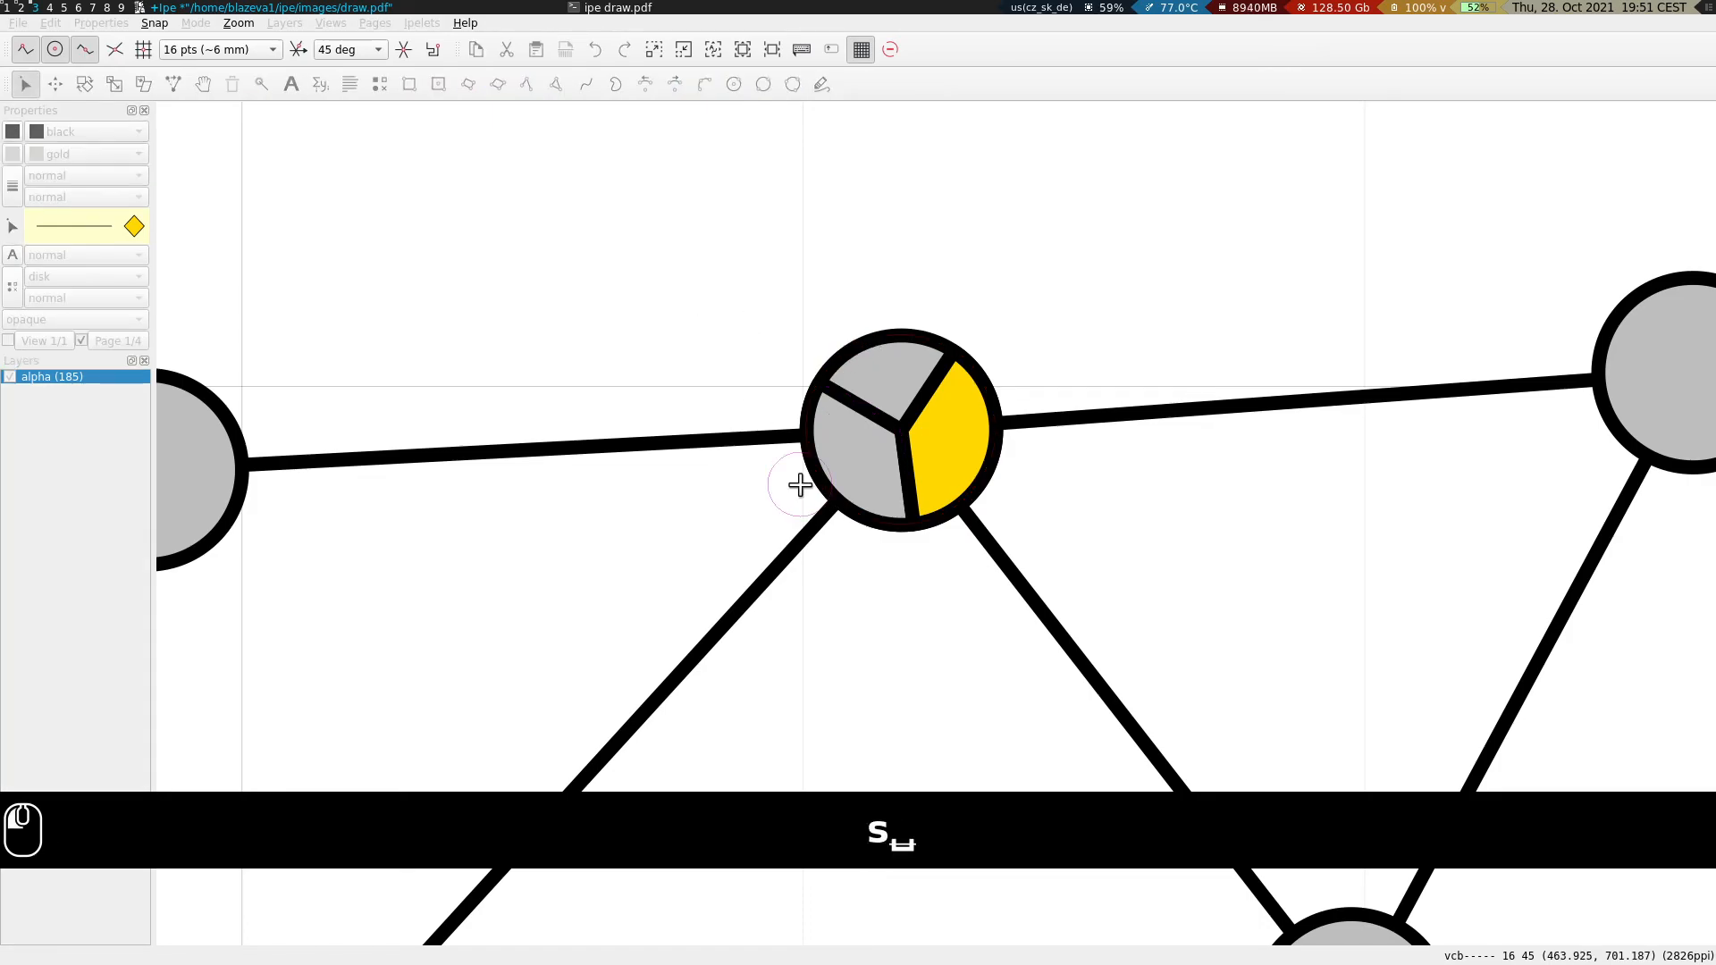
shift+click(877, 436)
key(space)
key(space)
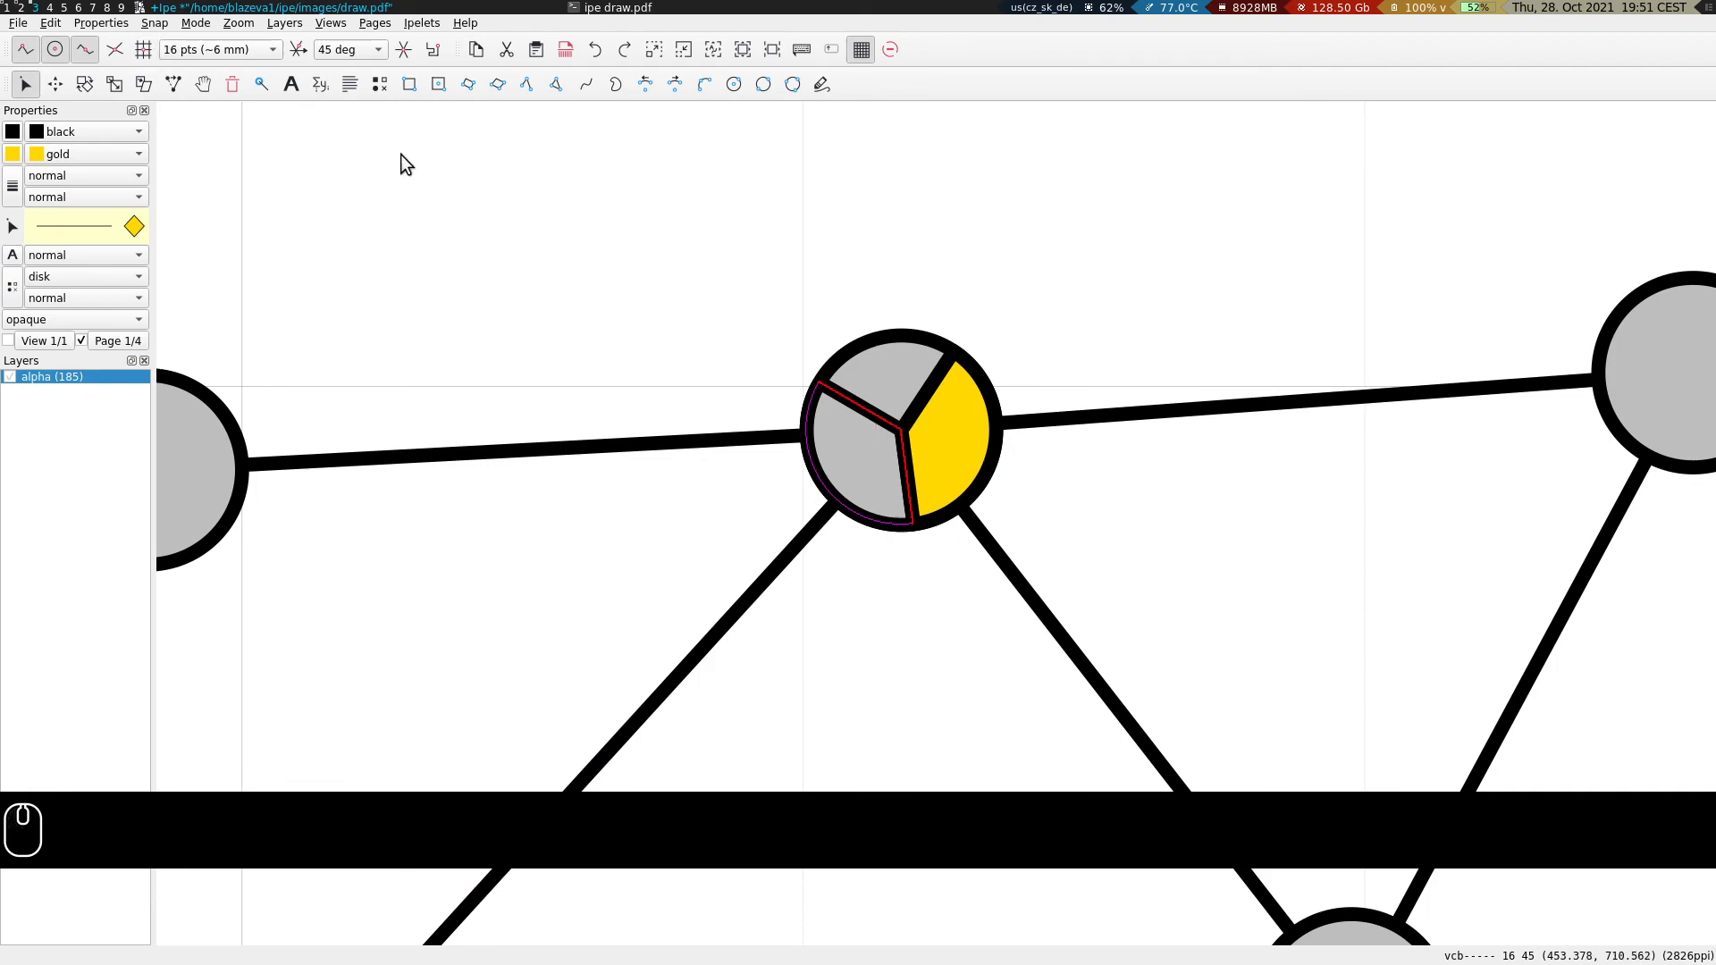
right_click(664, 322)
click(778, 794)
click(97, 157)
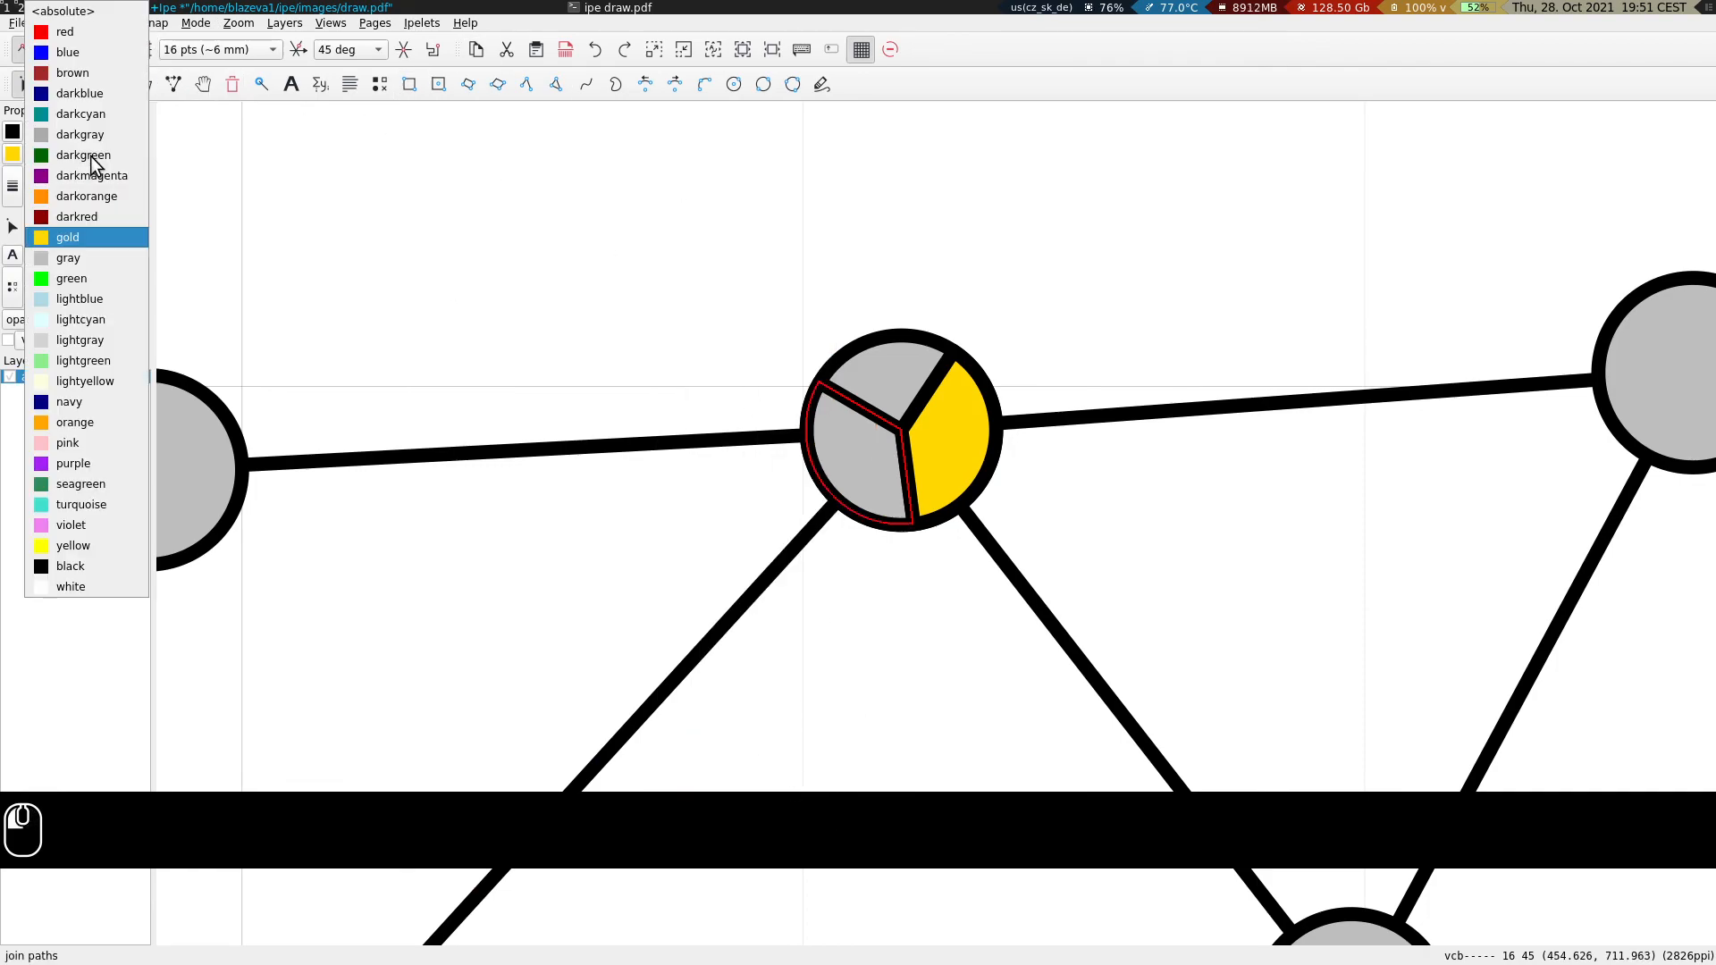
click(93, 191)
key(s)
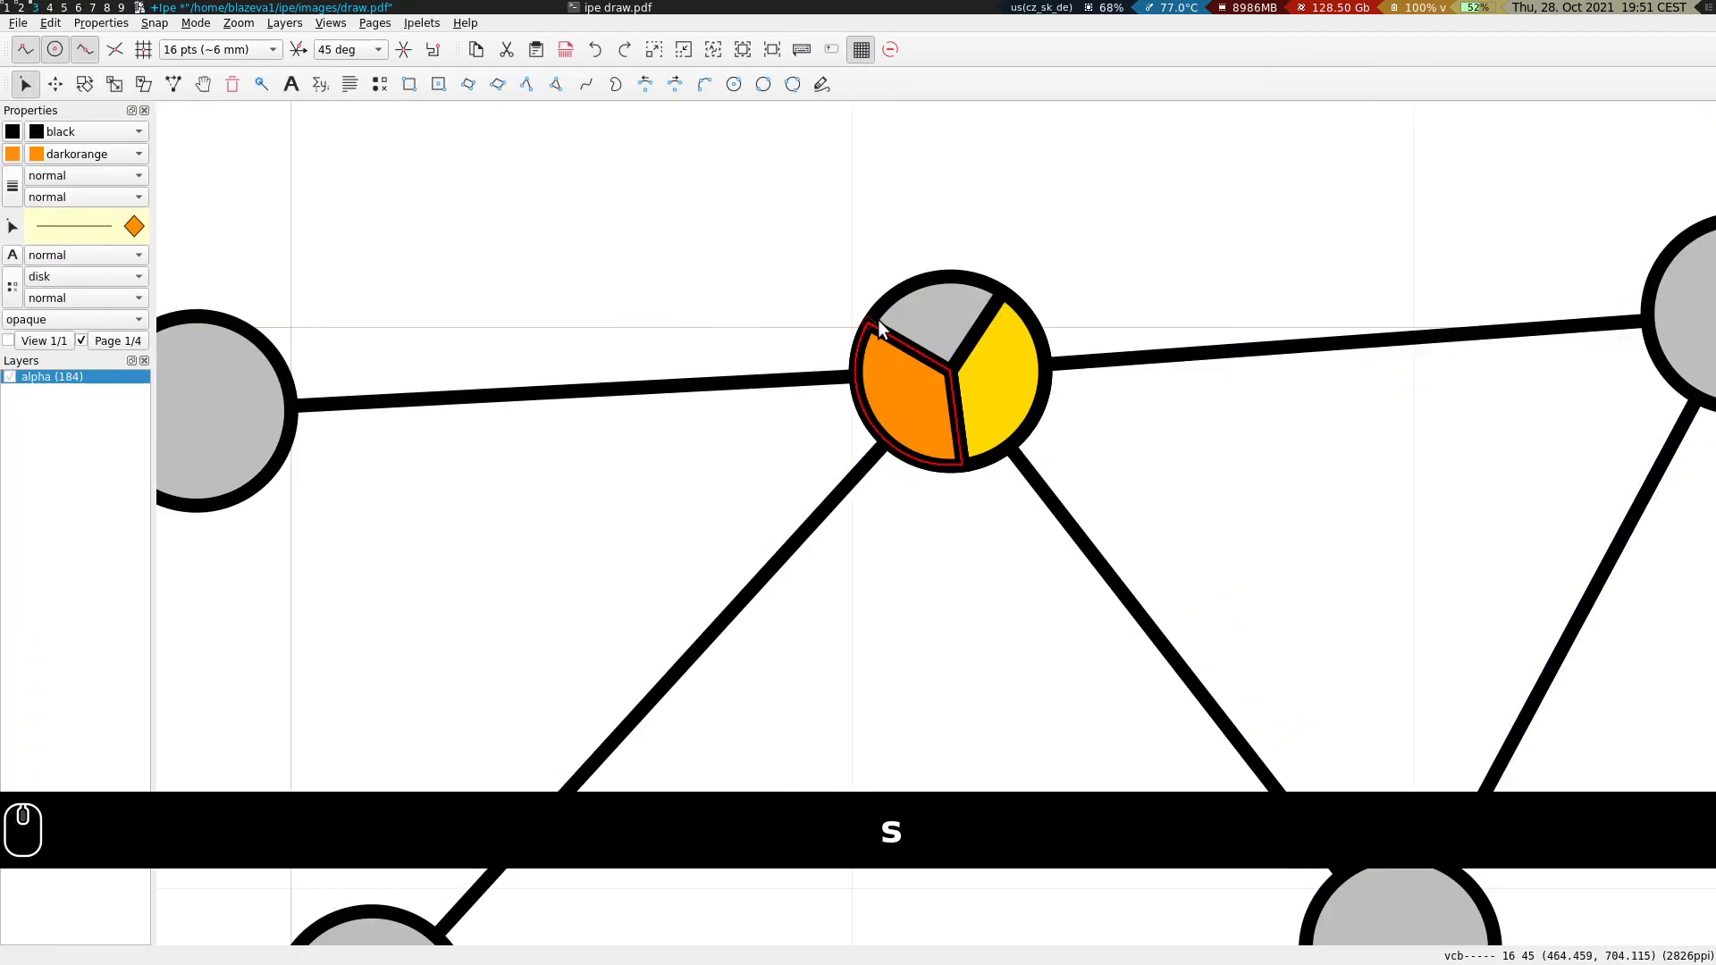
Place a disk mark at the centre of the new graph's coloured upper-middle vertex.
scroll(624, 382, down, 3)
drag(1288, 279, 1290, 279)
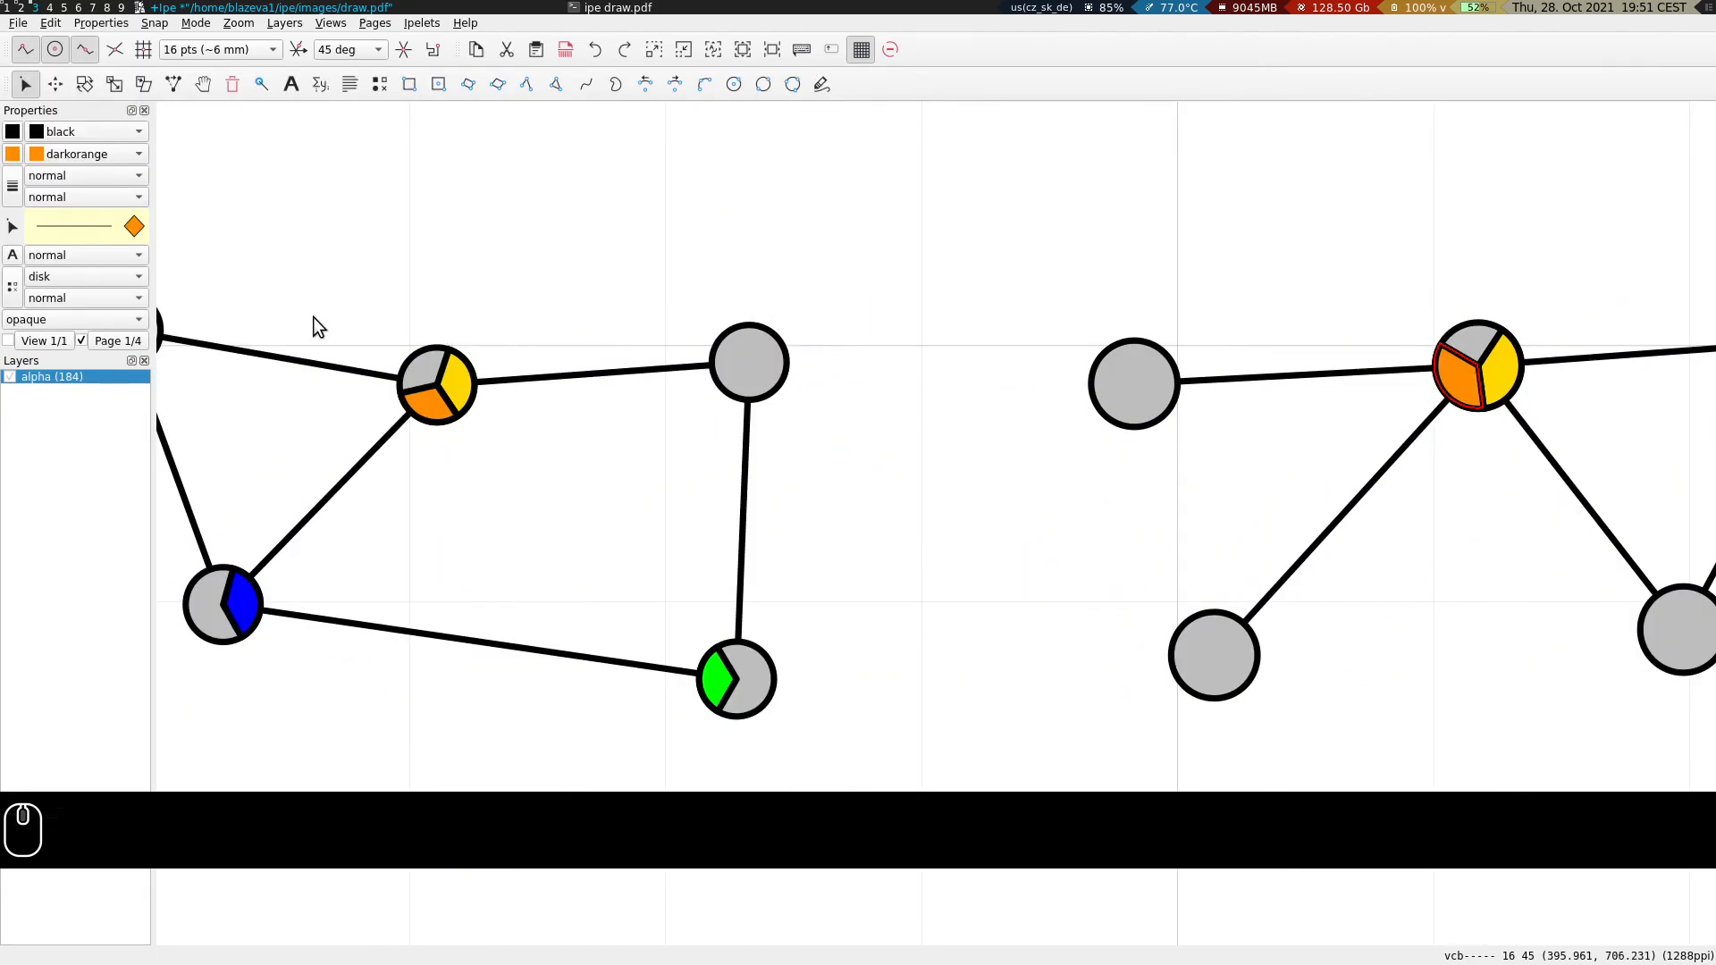
drag(1423, 227, 954, 234)
scroll(1059, 331, up, 2)
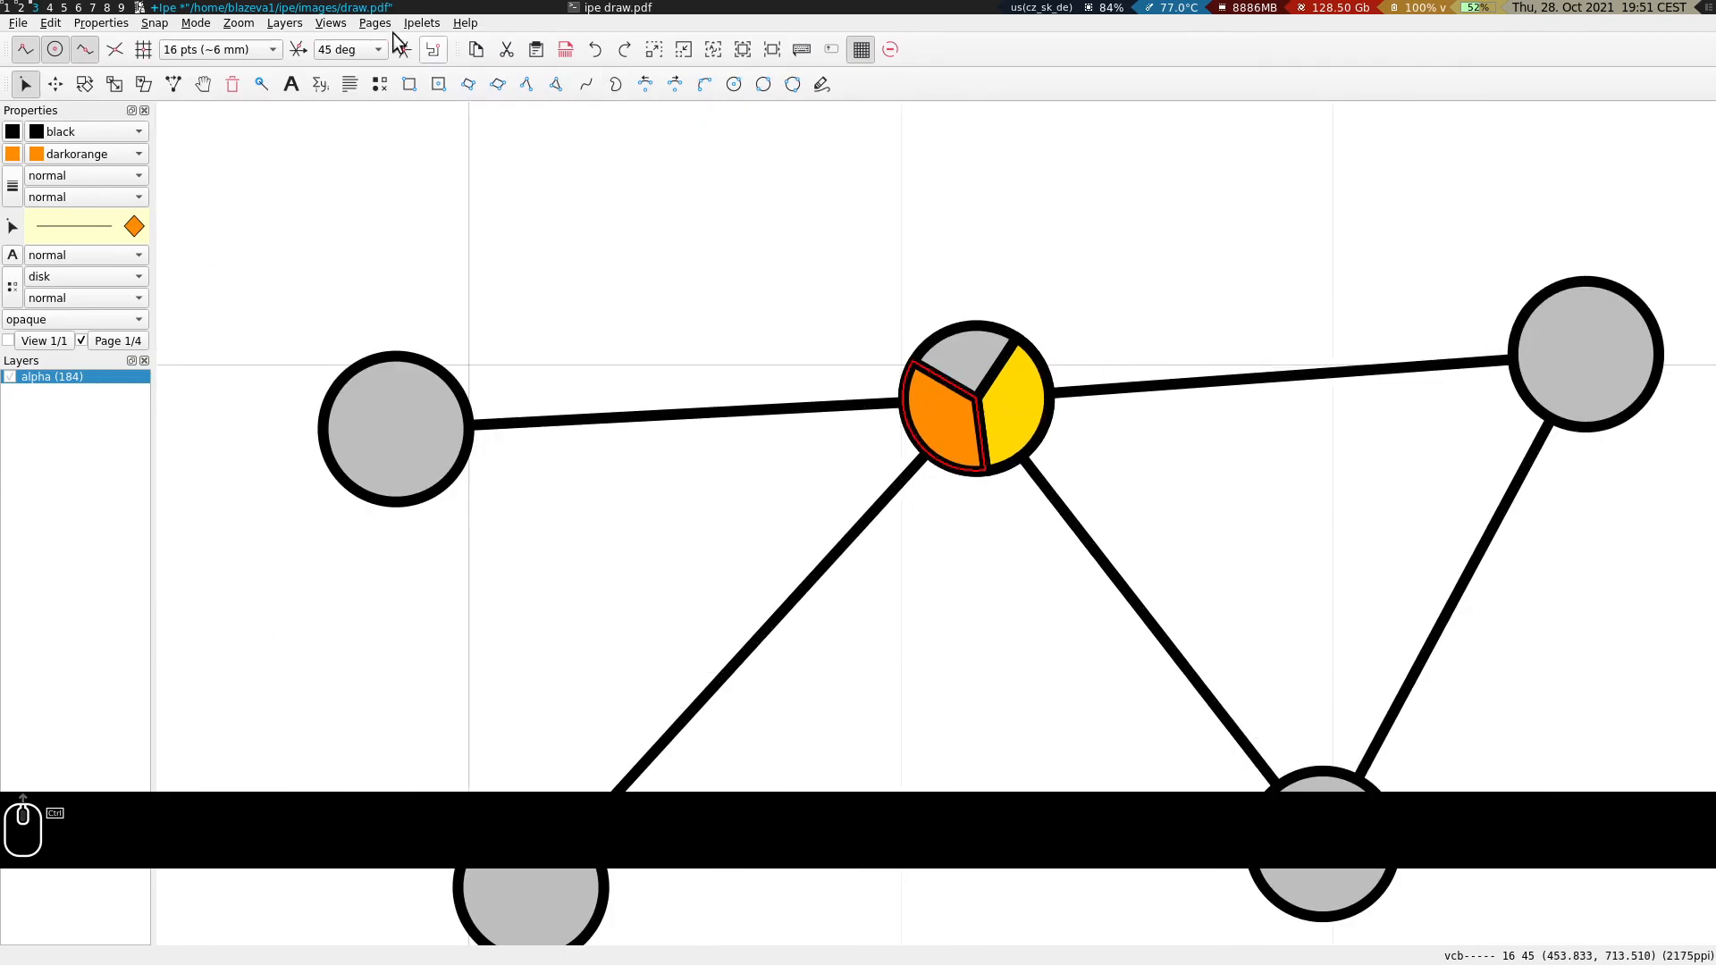
click(376, 85)
click(977, 393)
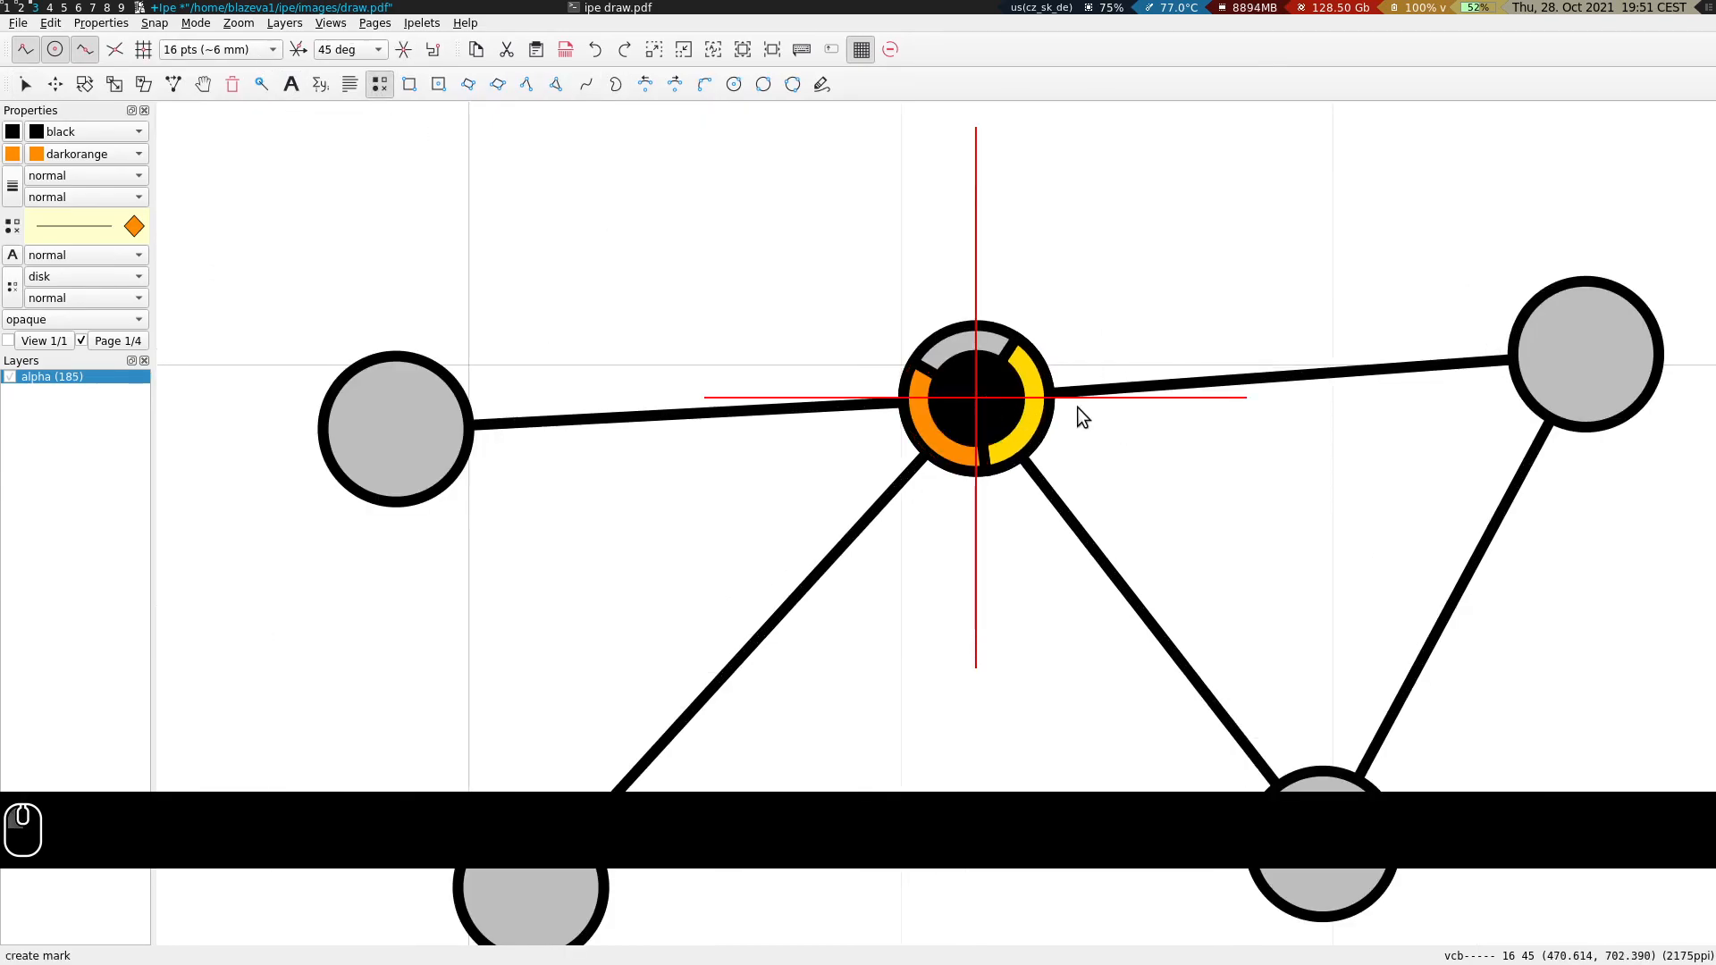
Send the mark to the back and group it with the upper-middle circle and its coloured sectors.
key(ctrl+b)
key(s)
drag(840, 276, 1082, 491)
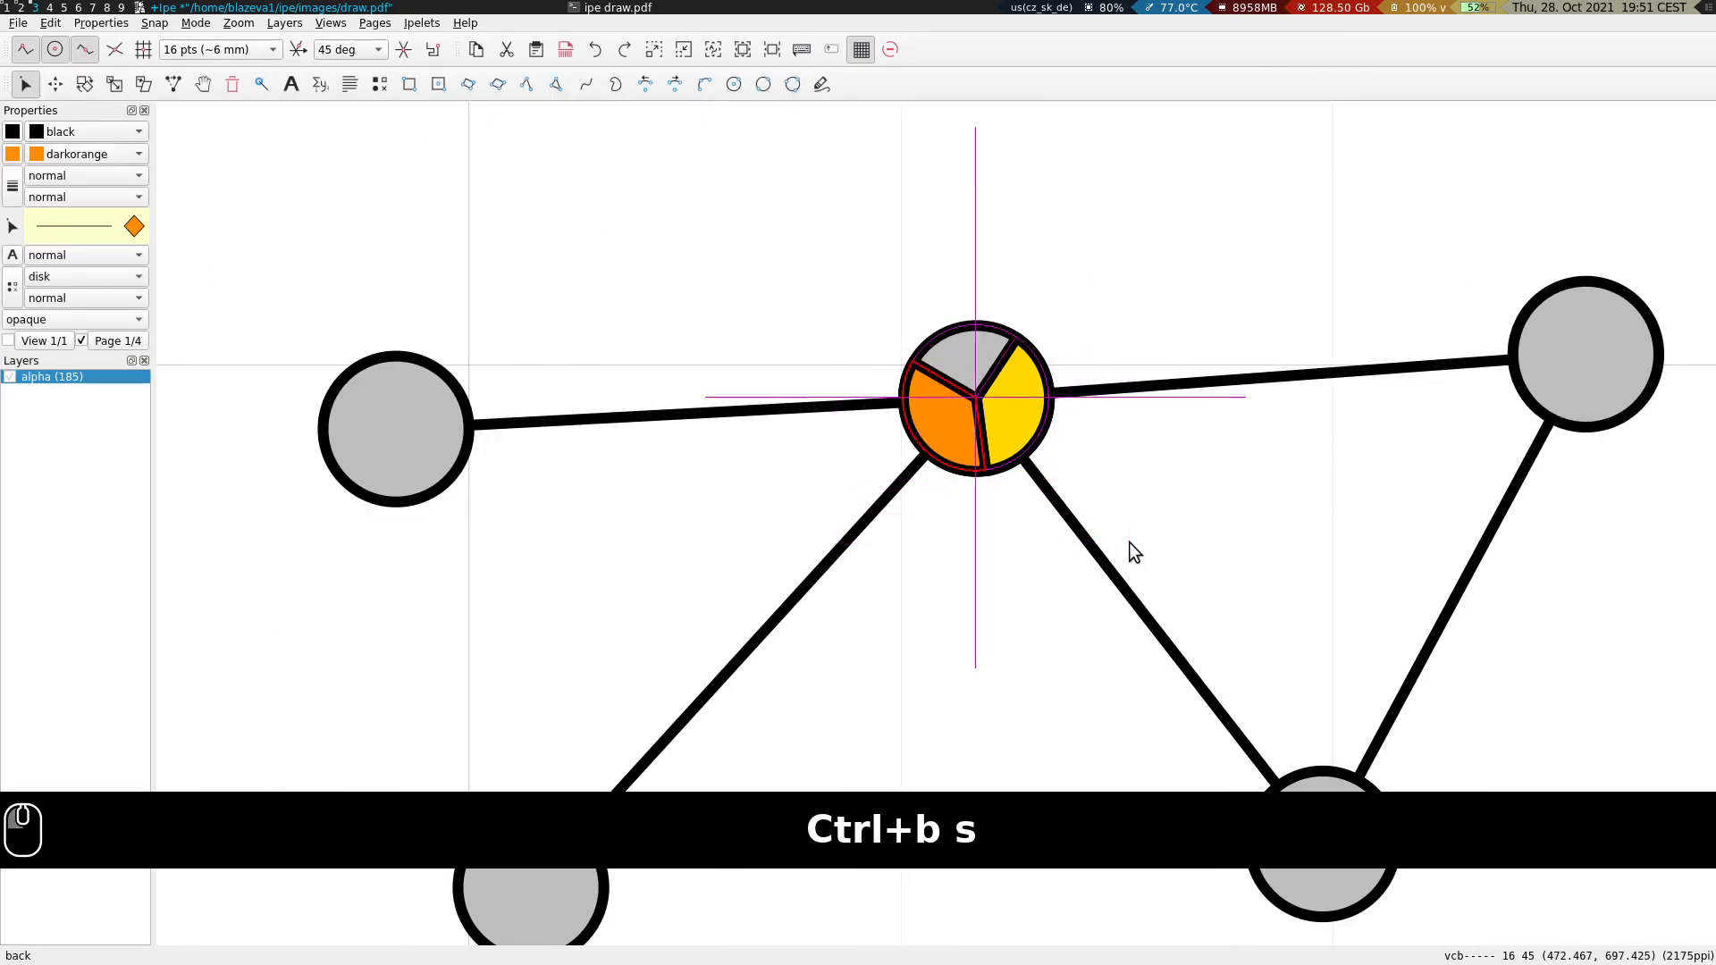
key(ctrl+g)
key(s)
Move the grouped upper-middle vertex slightly down and to the left together with its attached edges.
click(173, 84)
mouse_move(976, 398)
mouse_down()
mouse_move(859, 212)
mouse_move(983, 486)
mouse_move(957, 421)
mouse_up()
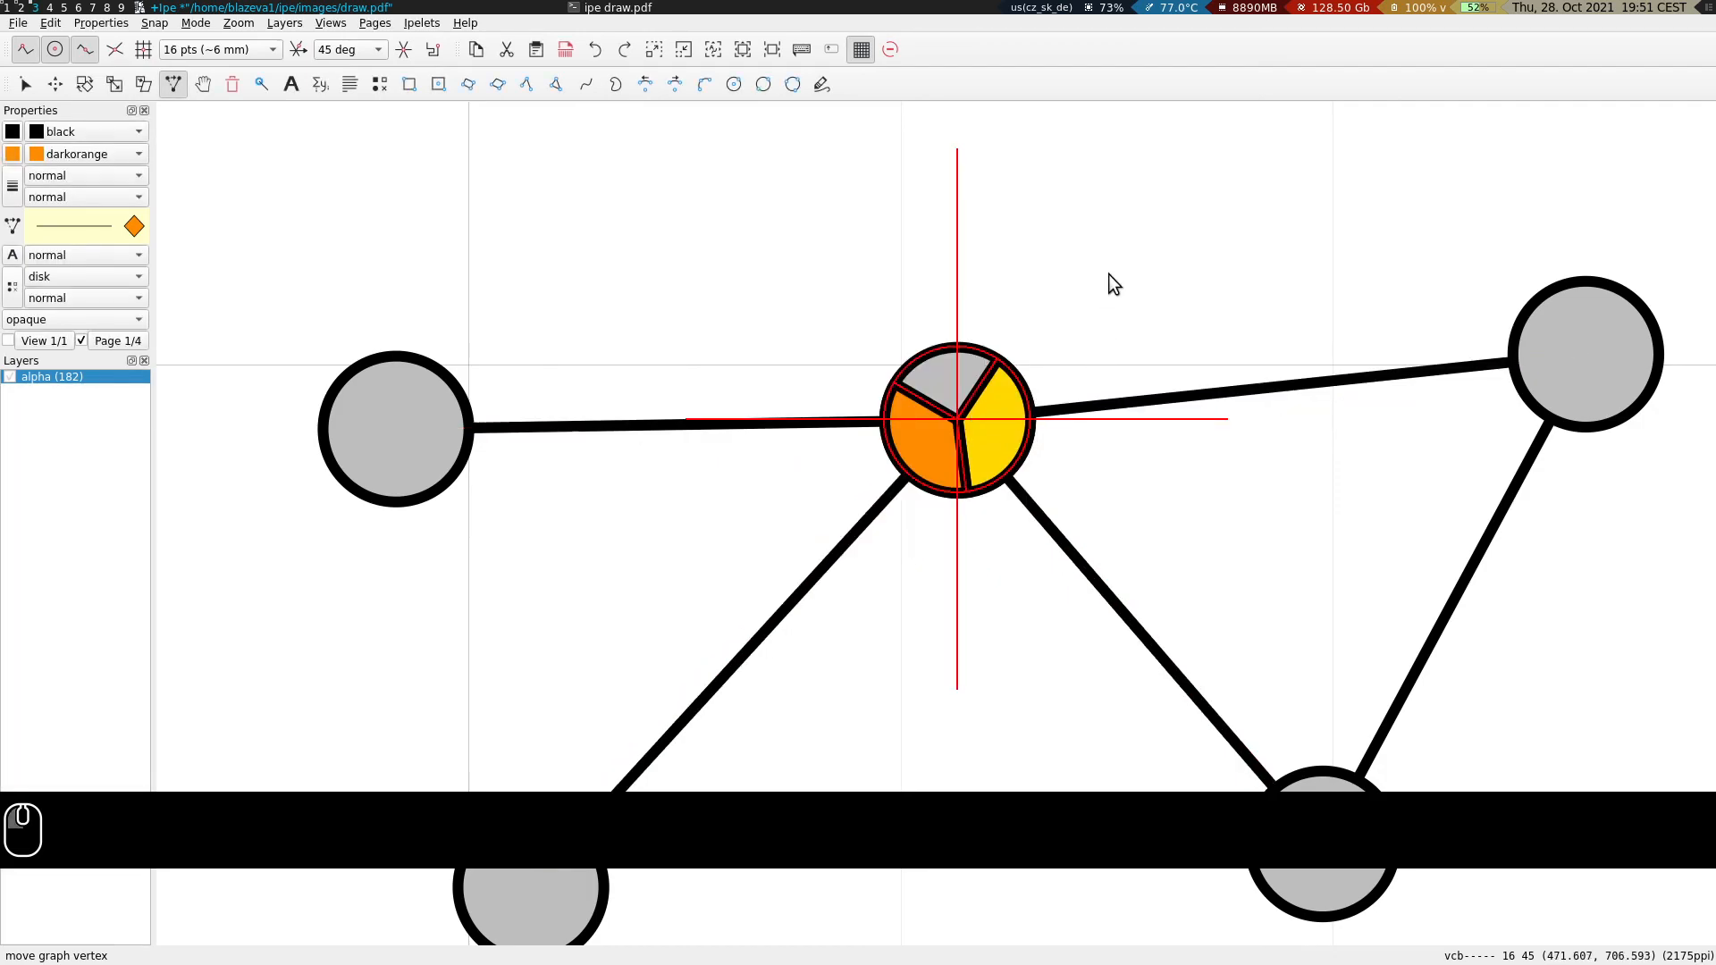
key(s)
Look over the finished figure 12 and compare all twelve recreated figures with their originals.
scroll(948, 290, down, 4)
drag(731, 265, 1054, 550)
scroll(992, 474, down, 3)
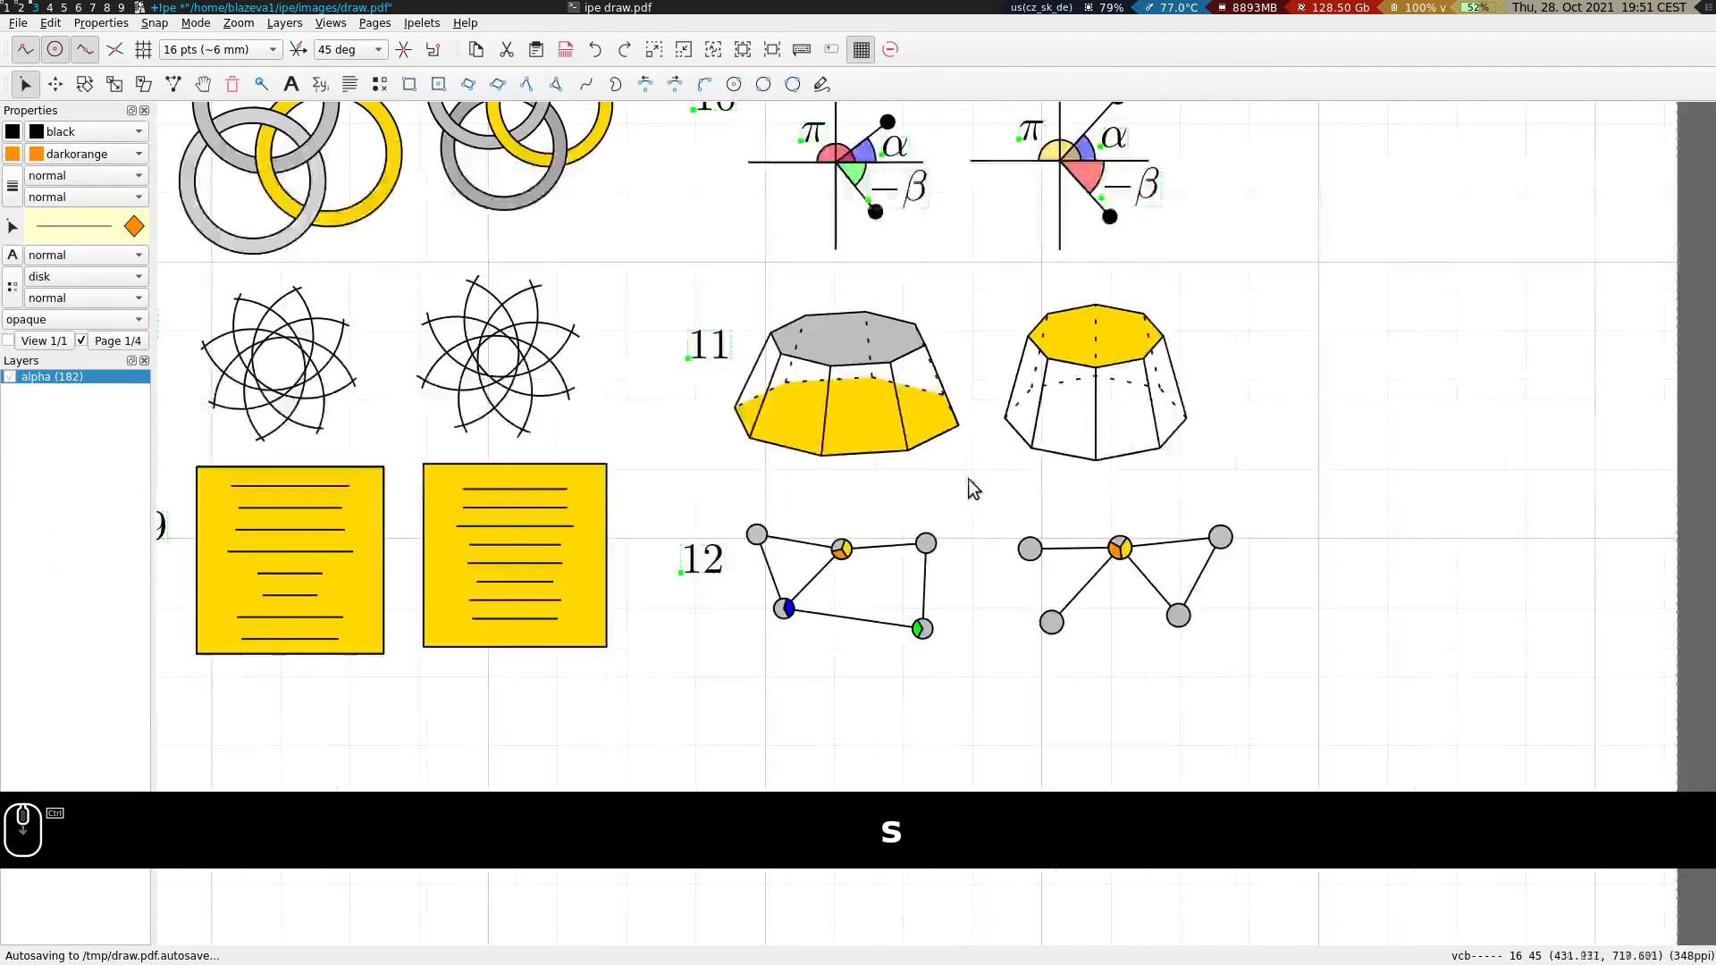
key(s)
click(1295, 423)
drag(1249, 383, 1561, 430)
drag(1004, 270, 1104, 312)
scroll(1104, 312, down, 1)
drag(989, 311, 1039, 321)
drag(948, 308, 1062, 309)
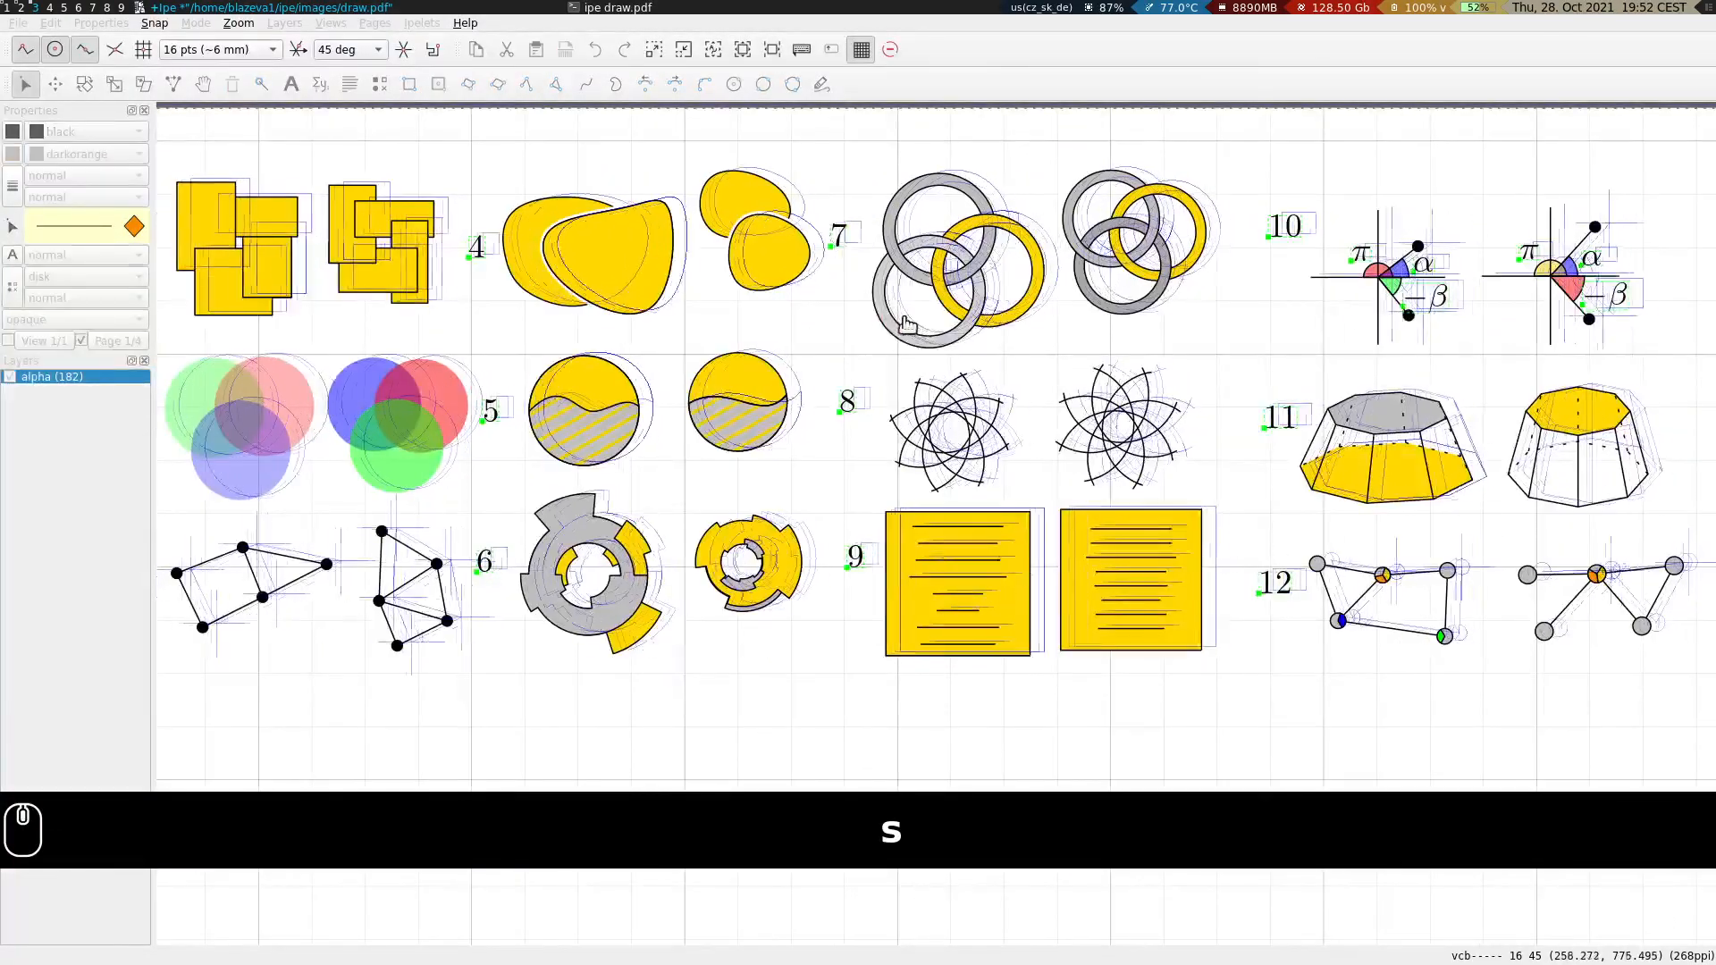
drag(896, 325, 953, 320)
drag(1061, 311, 1042, 314)
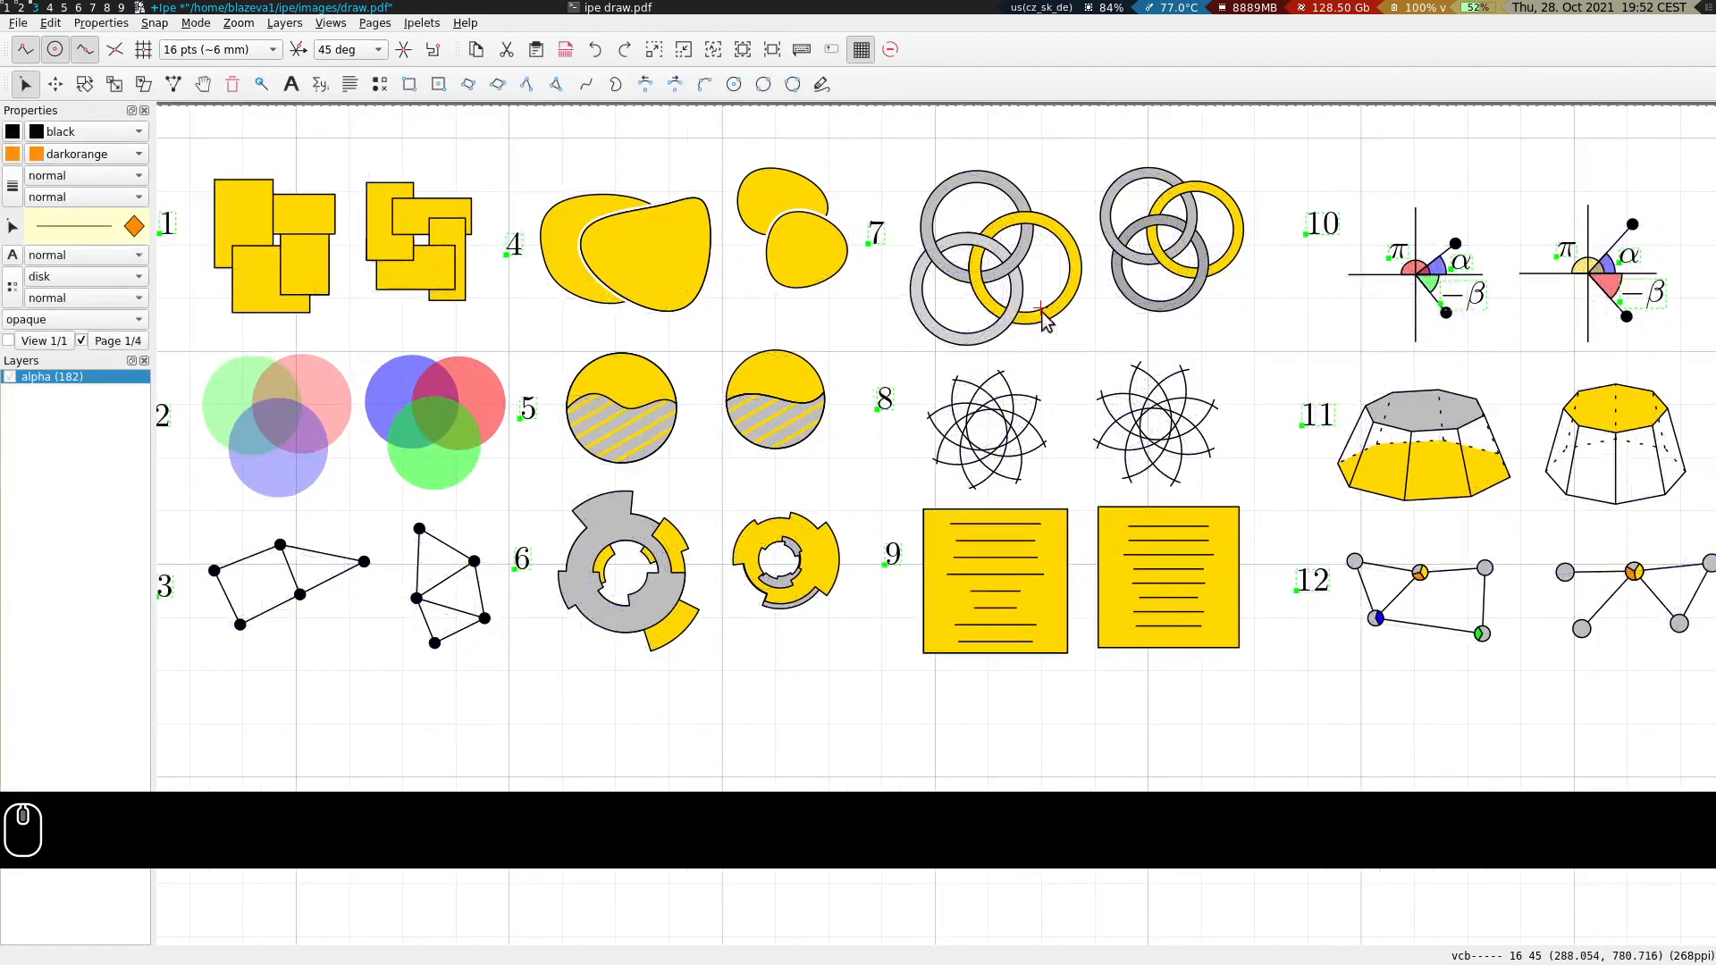